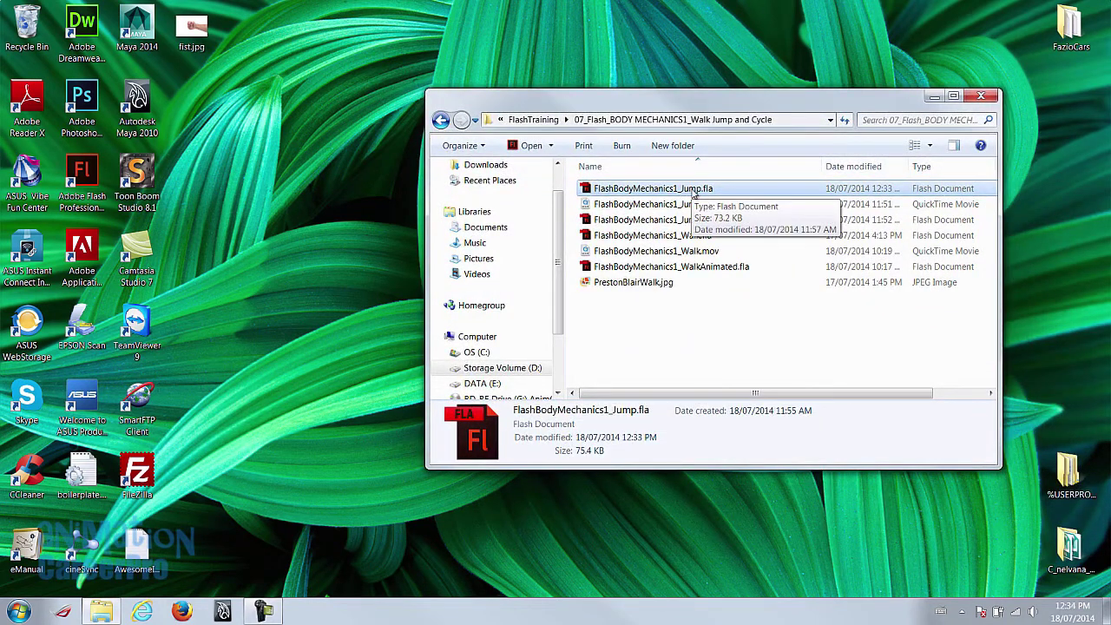
- Open FlashBodyMechanics1_Jump.fla and enter the ShotComp symbol for editing
double_click(693, 190)
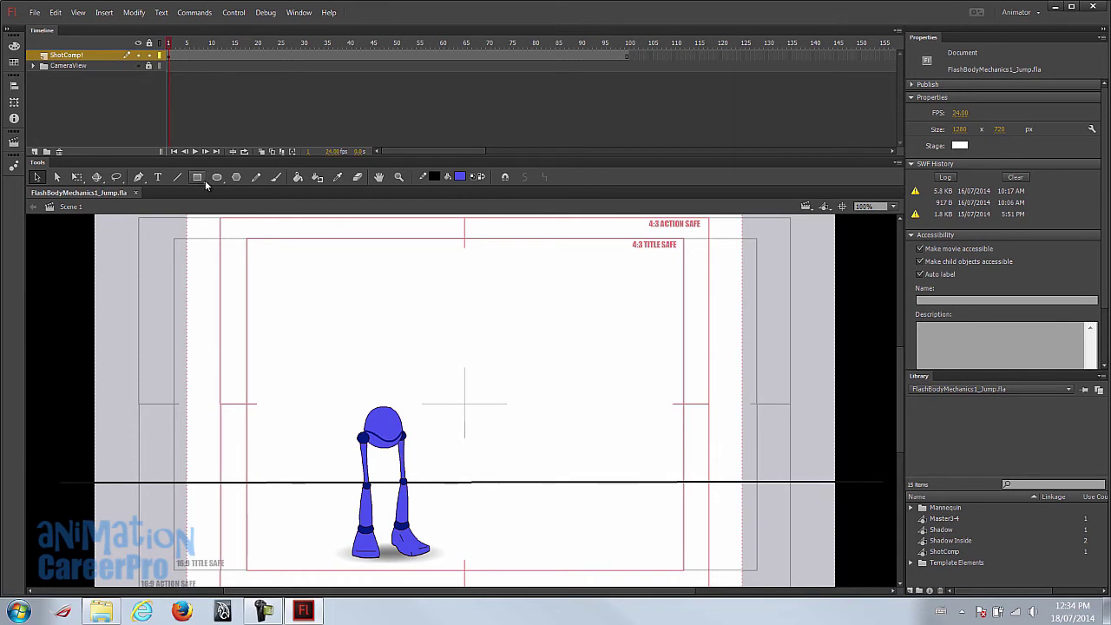
left_click(100, 56)
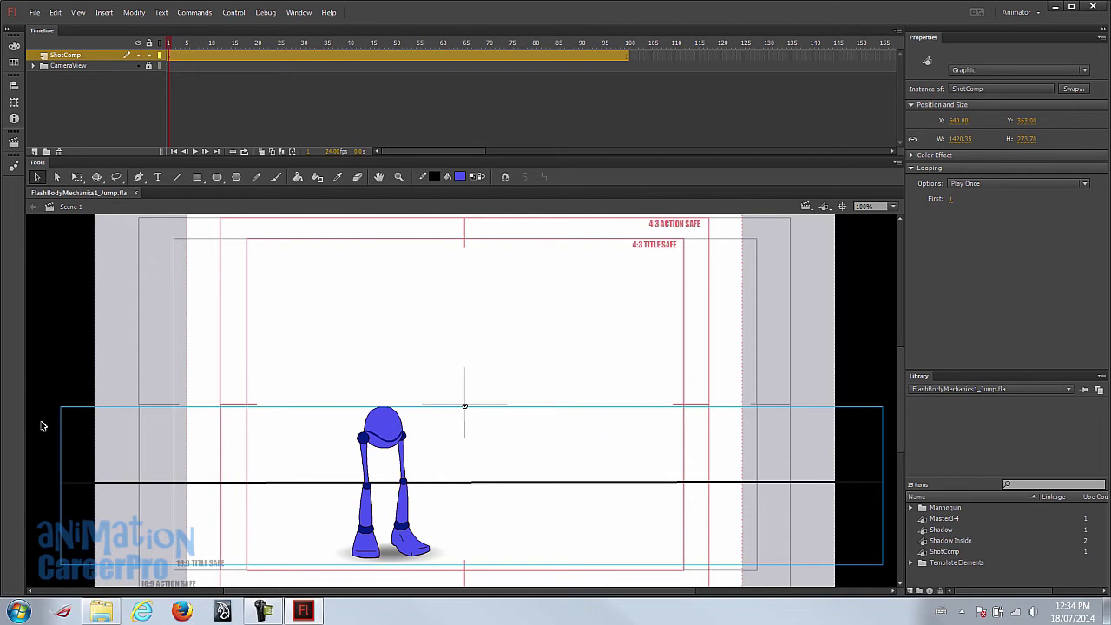
double_click(387, 429)
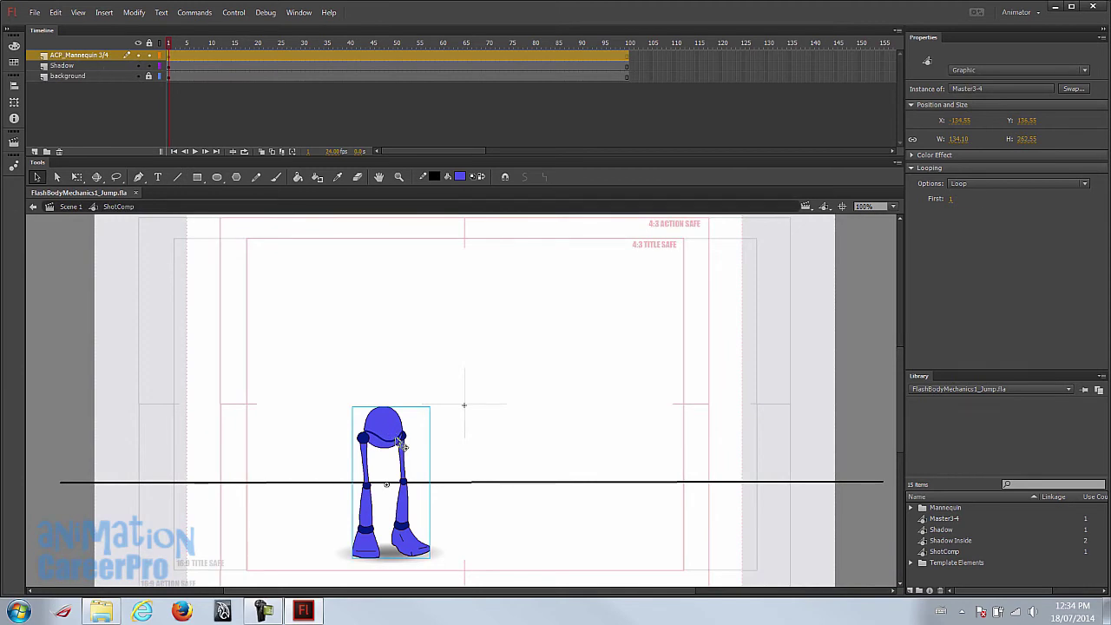
- Check the Shadow and background layers, and enter the mannequin's Master3-4 symbol for editing
mouse_move(395, 436)
left_mouse_down()
mouse_move(412, 311)
mouse_move(373, 365)
mouse_move(394, 436)
left_mouse_up()
left_click(95, 67)
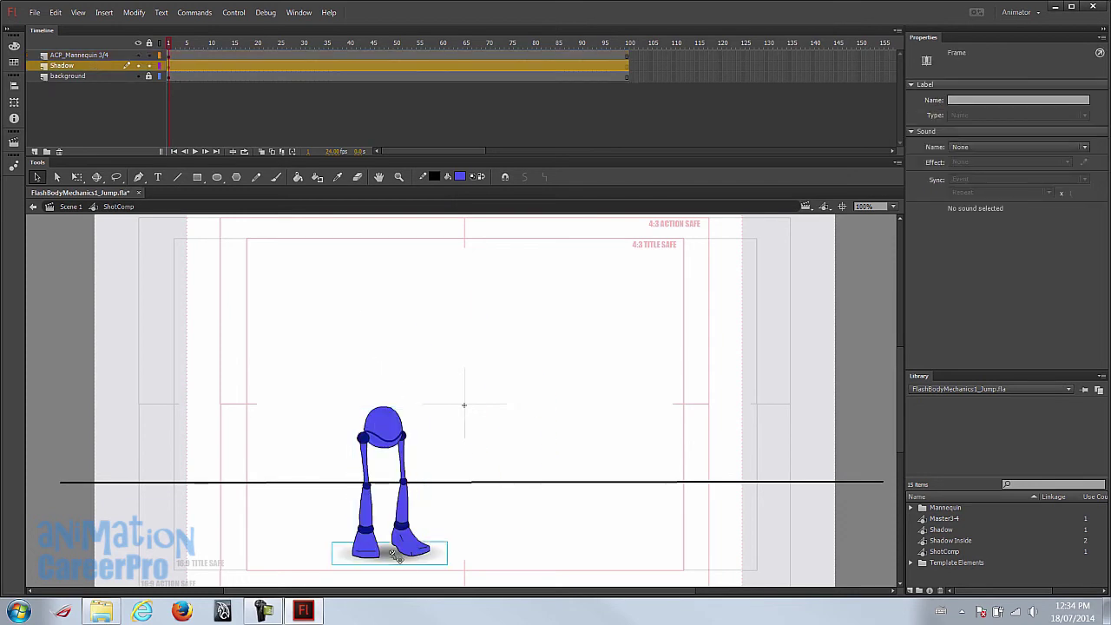
left_click(100, 76)
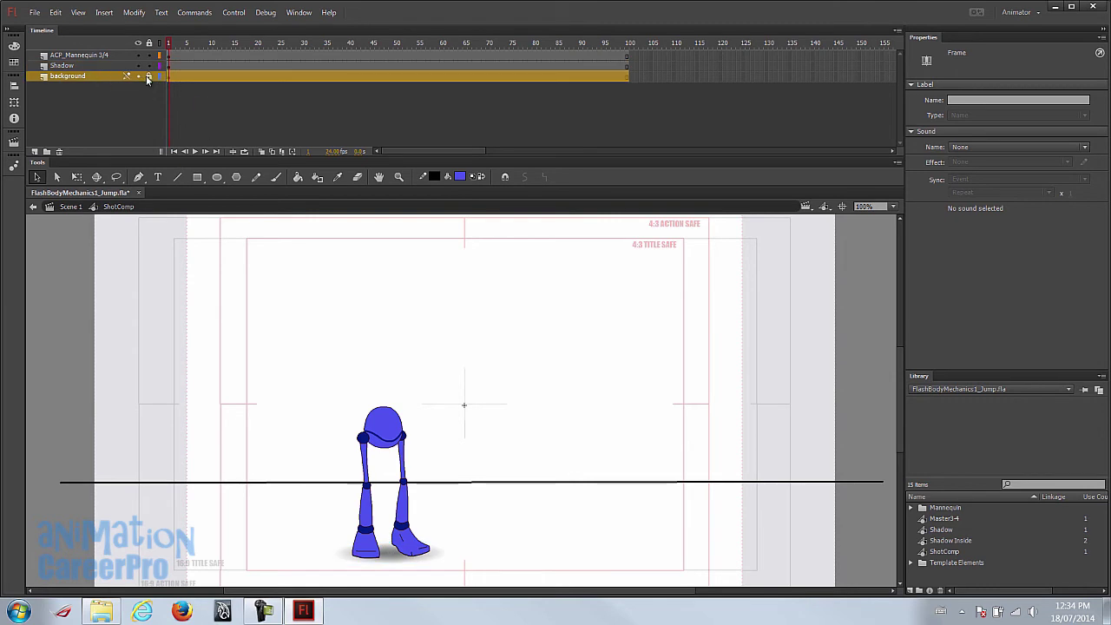
left_click(401, 426)
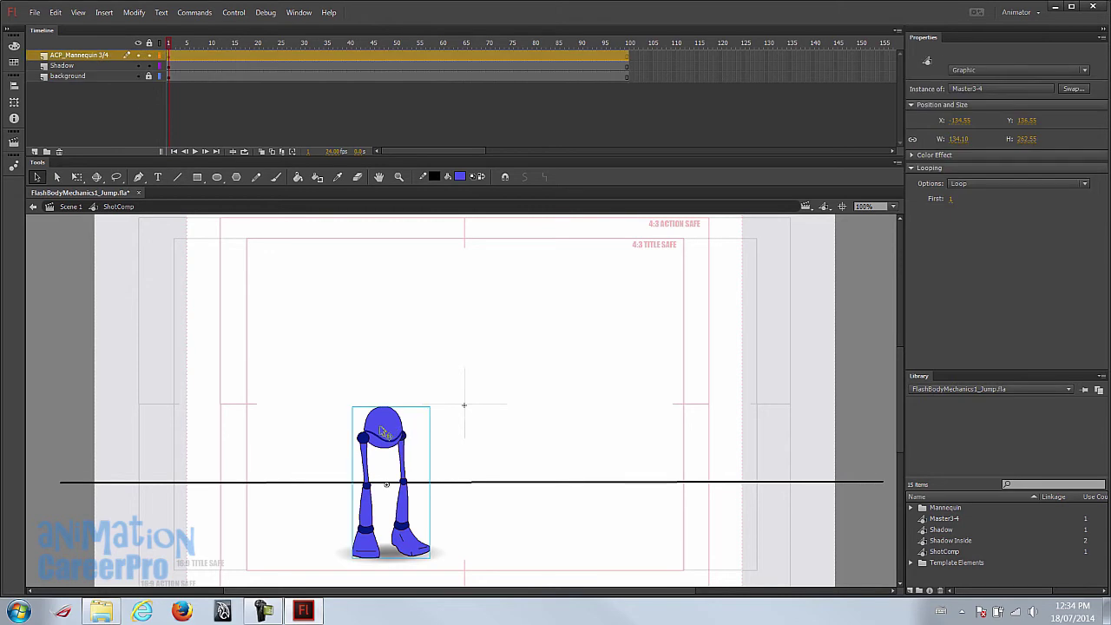
double_click(381, 432)
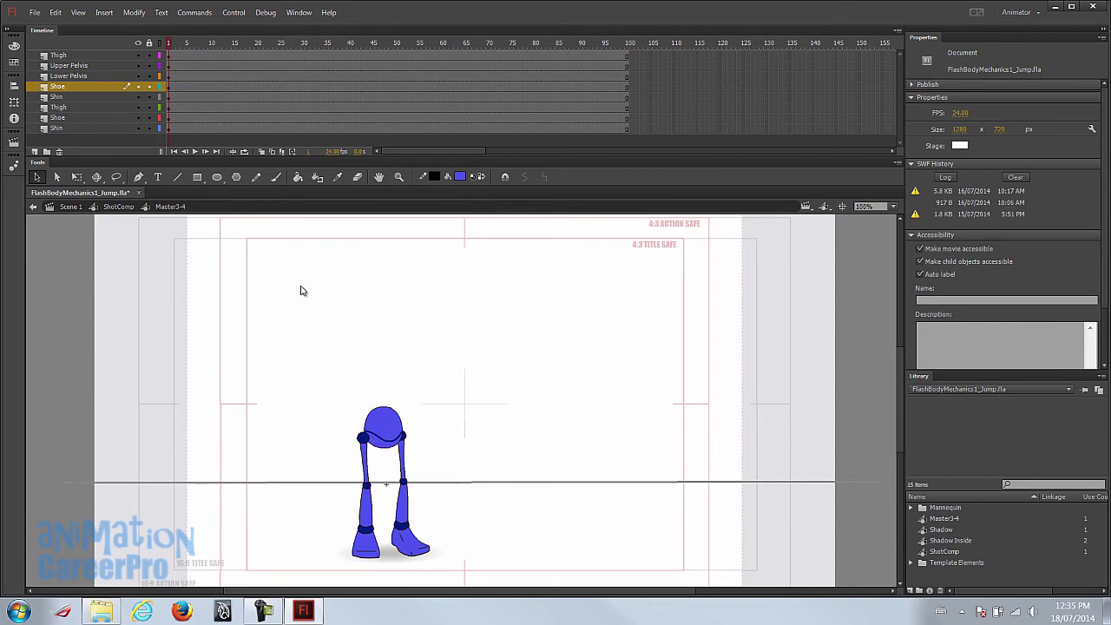
- Go through the Thigh, Upper Pelvis, Lower Pelvis, Shoe and Shin layers to see which body part each holds
left_click(104, 56)
left_click(93, 65)
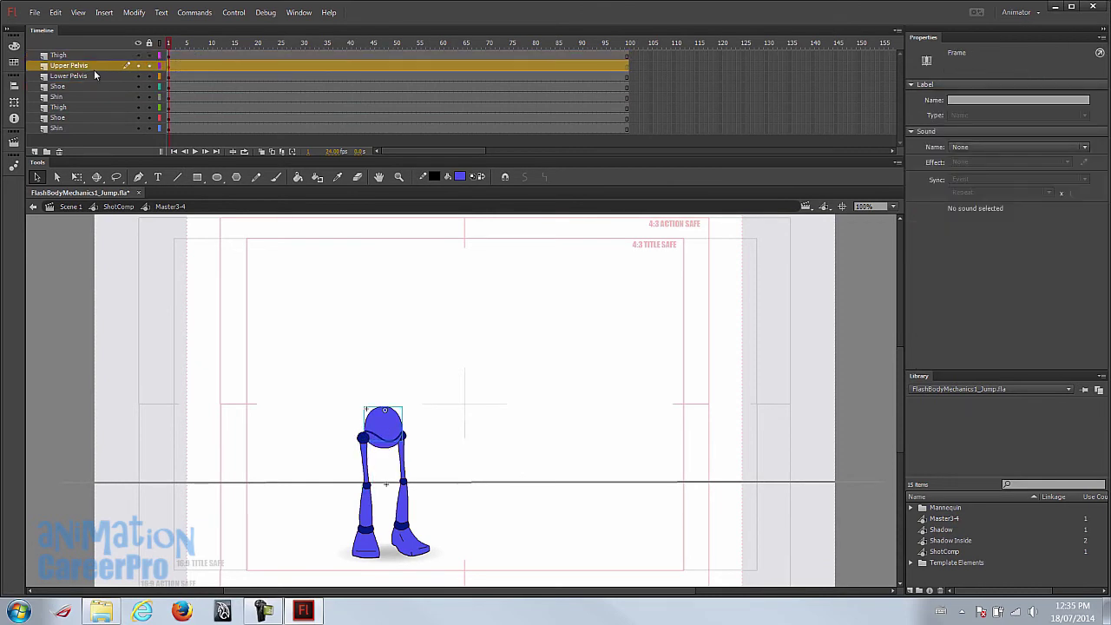
left_click(94, 75)
left_click(98, 86)
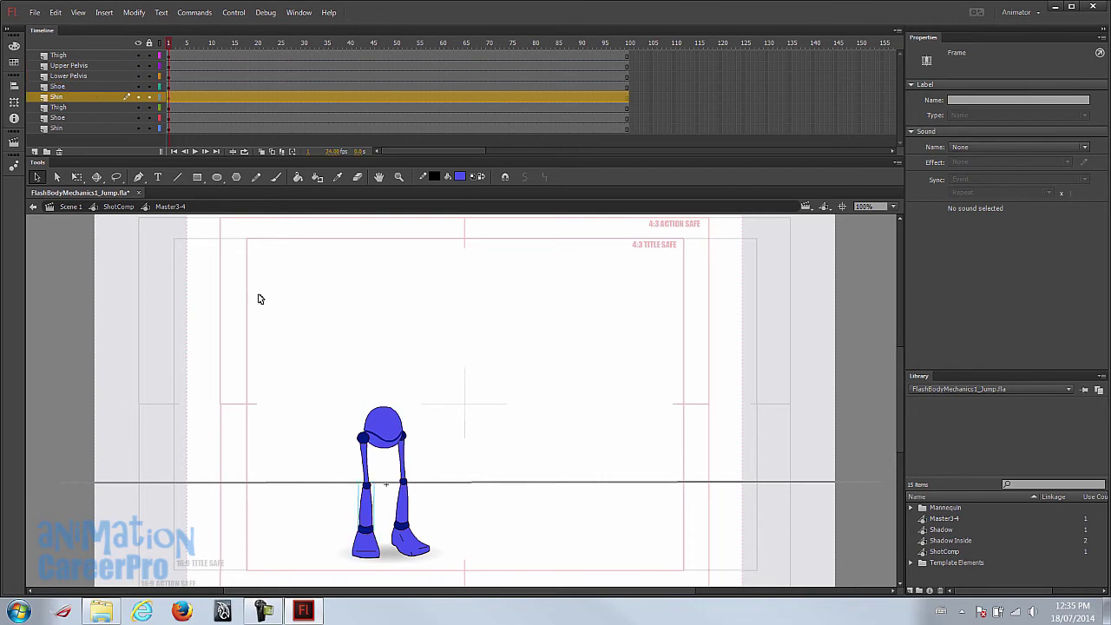
left_click(388, 425)
left_click_drag(392, 427, 385, 387)
left_click_drag(390, 444, 320, 442)
left_click_drag(407, 445, 447, 432)
left_click_drag(371, 512, 429, 501)
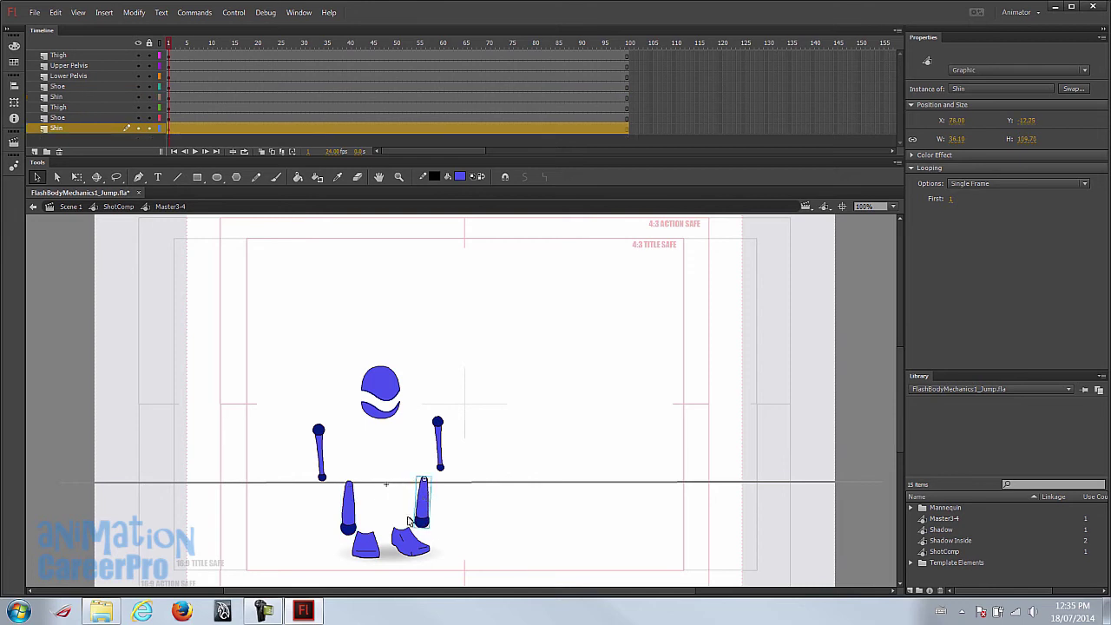
key("ctrl+z")
key("ctrl+z")
key("ctrl+z")
key("ctrl+z")
key("ctrl+z")
key("ctrl+z")
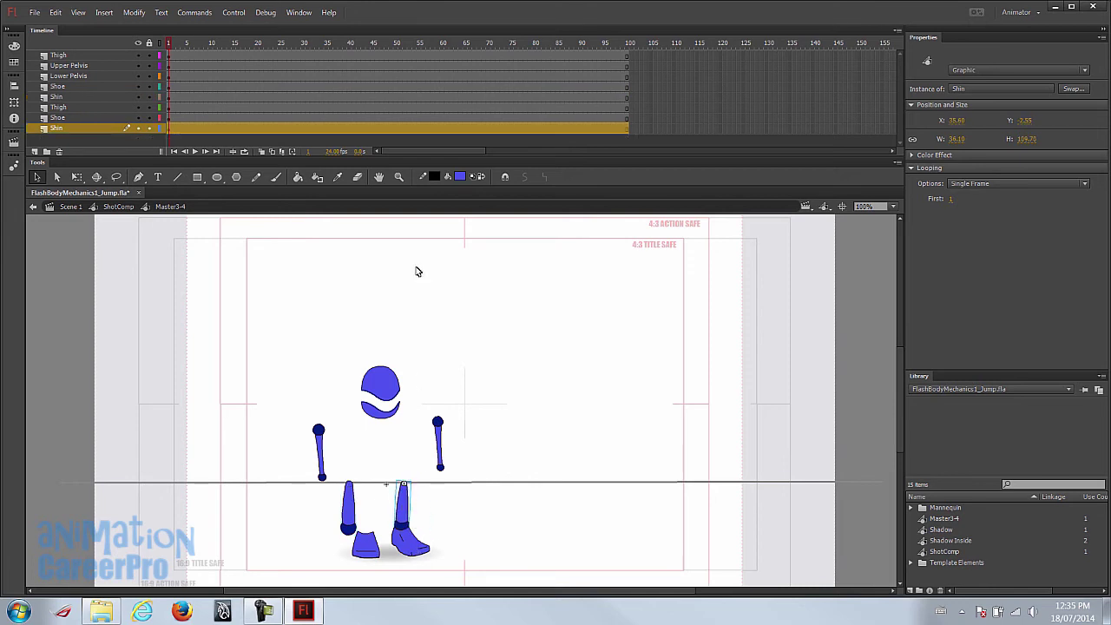
key("ctrl+z")
key("ctrl+z")
key("ctrl+z")
key("ctrl+z")
key("ctrl+z")
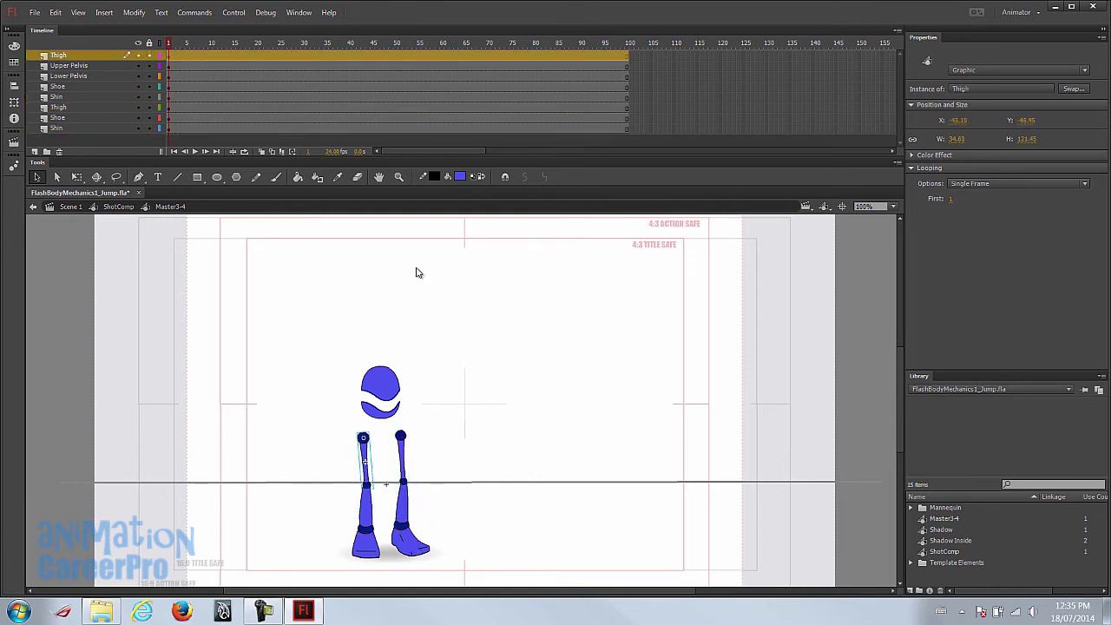
- Turn on onion skinning and shift the pelvis and both thighs down and back on frame 1 for a crouch
scroll(449, 346, "down", 1)
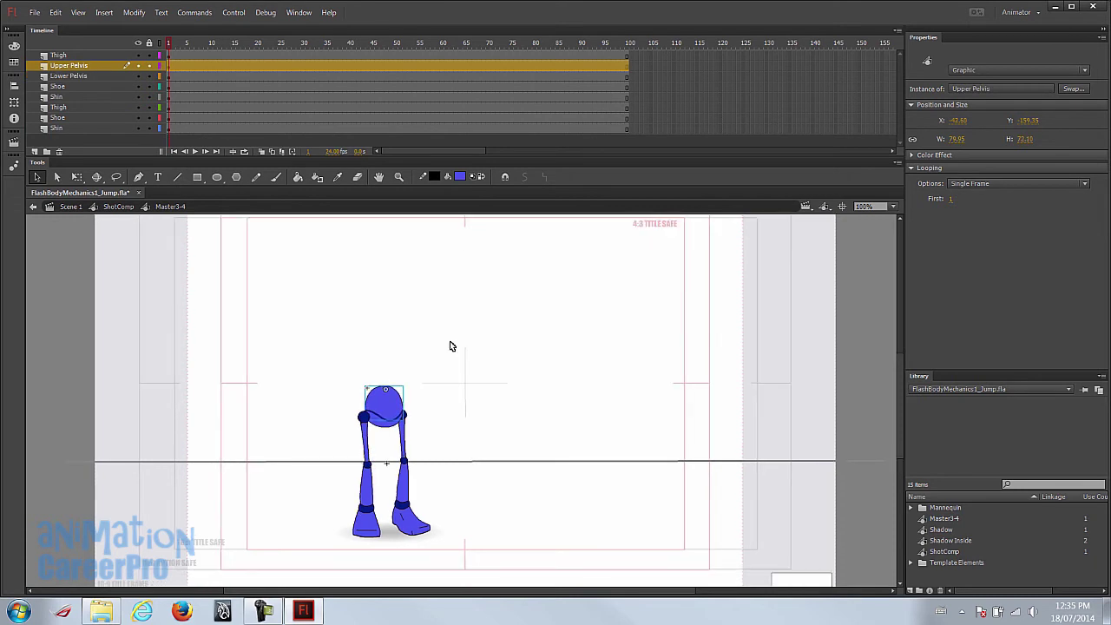
left_click(317, 346)
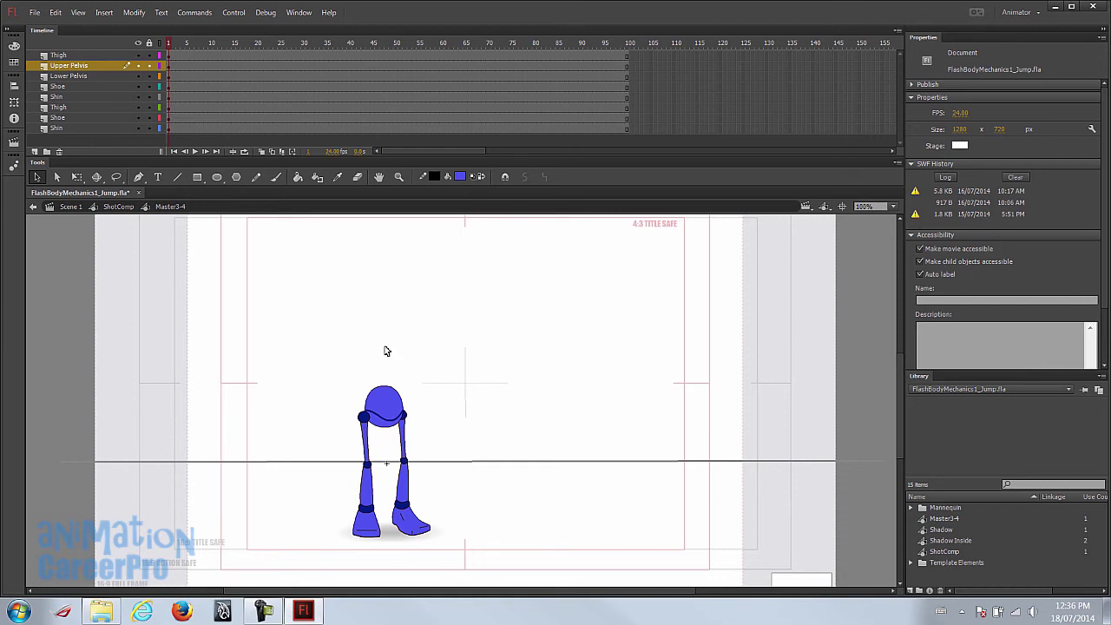
left_click_drag(311, 356, 473, 446)
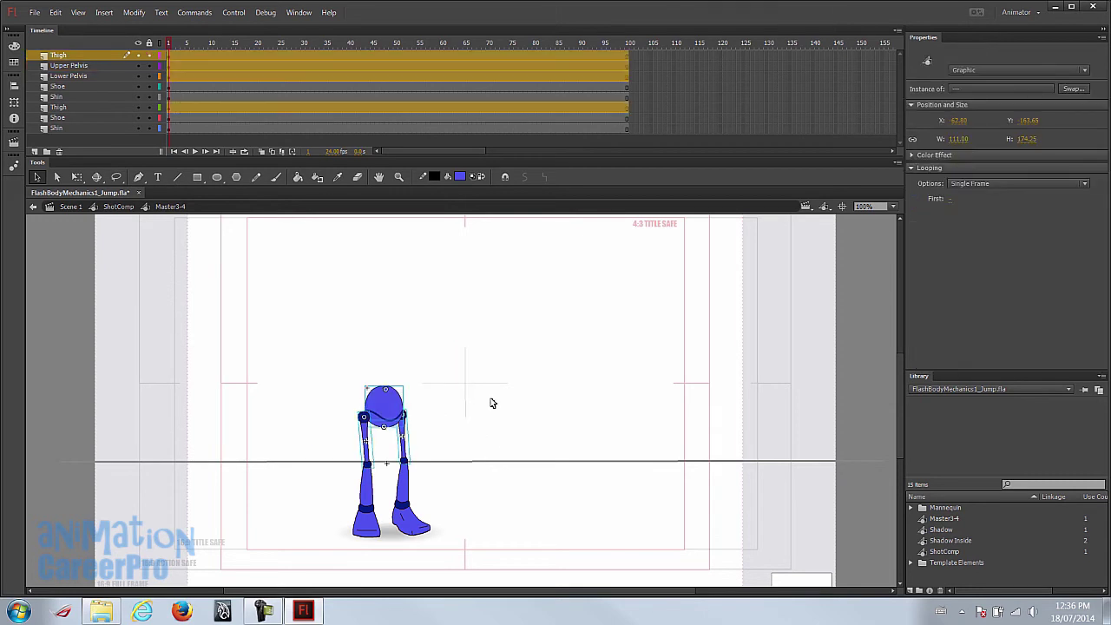
left_click(271, 151)
key("z")
left_click_drag(291, 323, 527, 565)
key("v")
left_click_drag(385, 337, 360, 355)
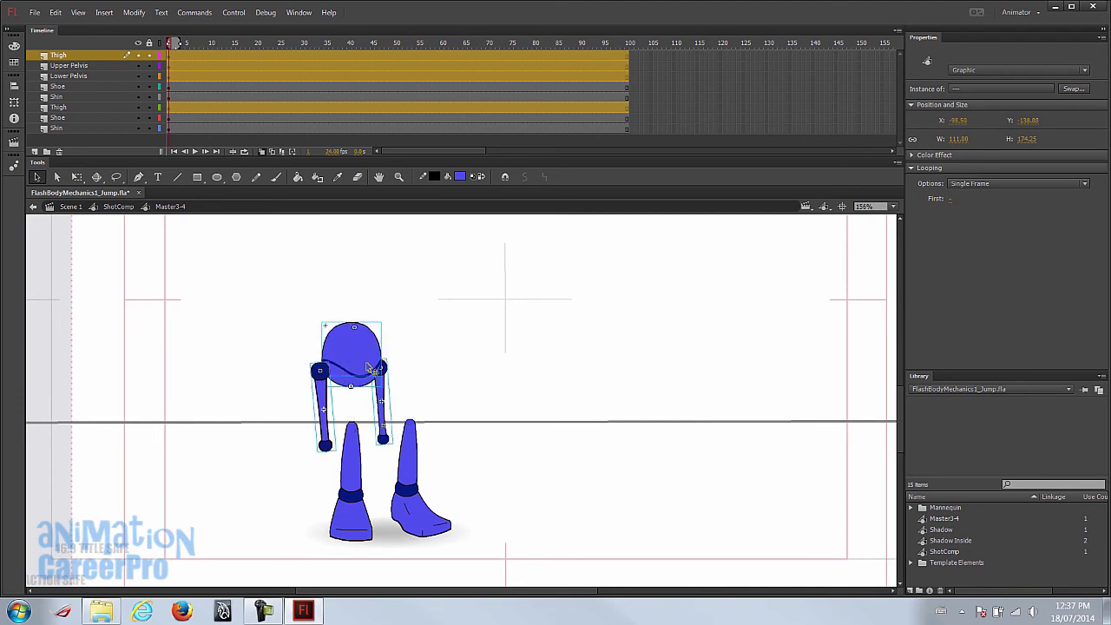
- Rotate both thighs forward at the hips with Free Transform, bringing the near knee to the top of its shin
left_click(422, 387)
left_click(384, 408)
key("q")
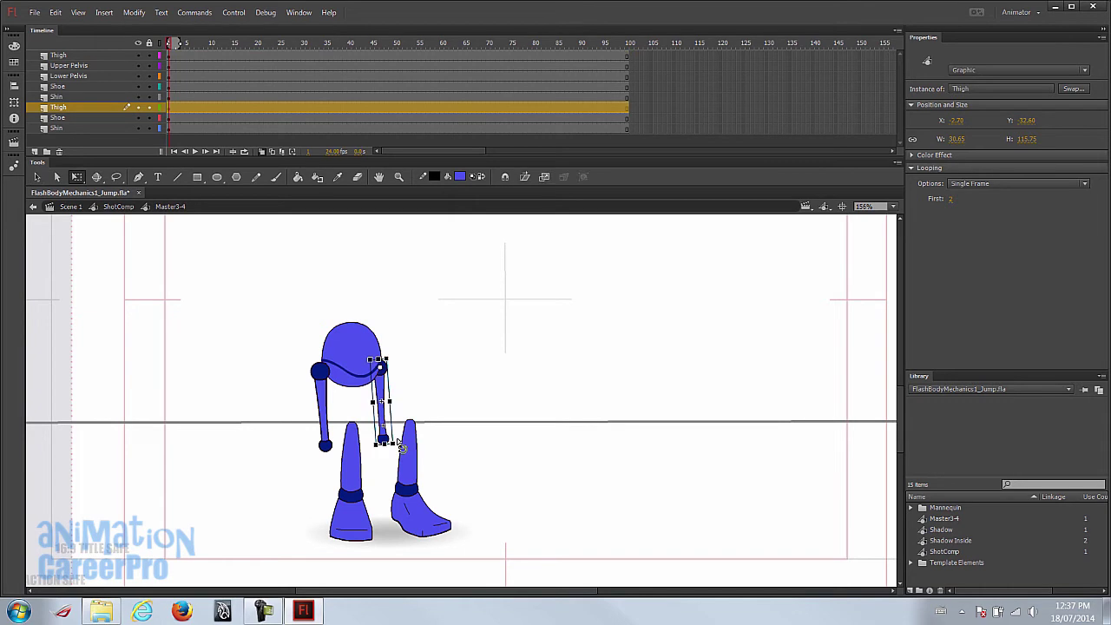
left_click_drag(392, 443, 458, 415)
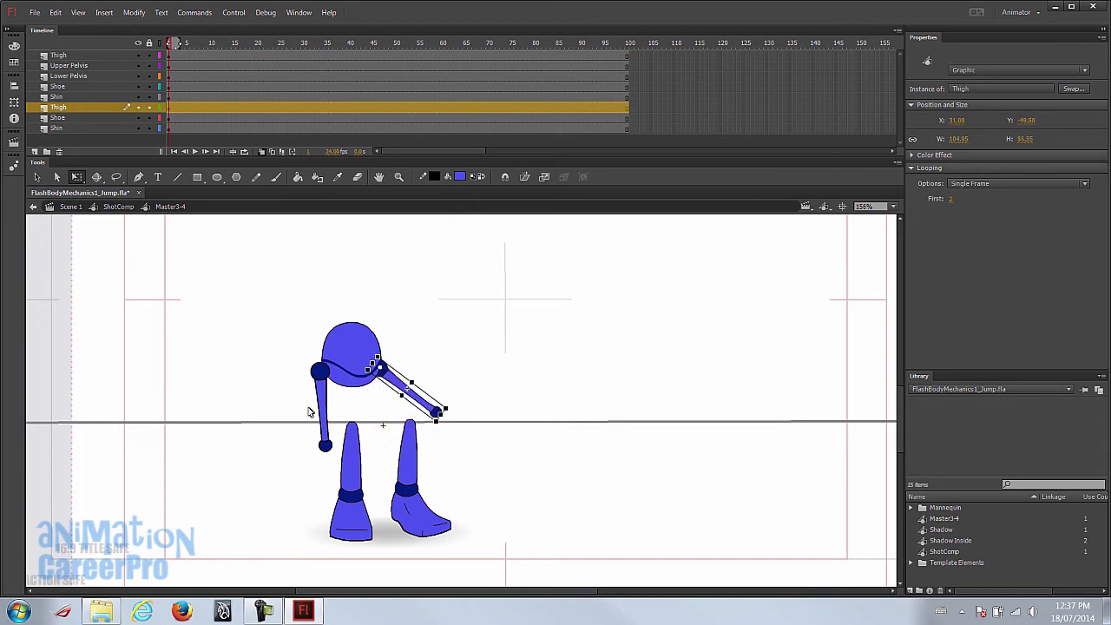
left_click(325, 413)
left_click_drag(338, 452, 374, 431)
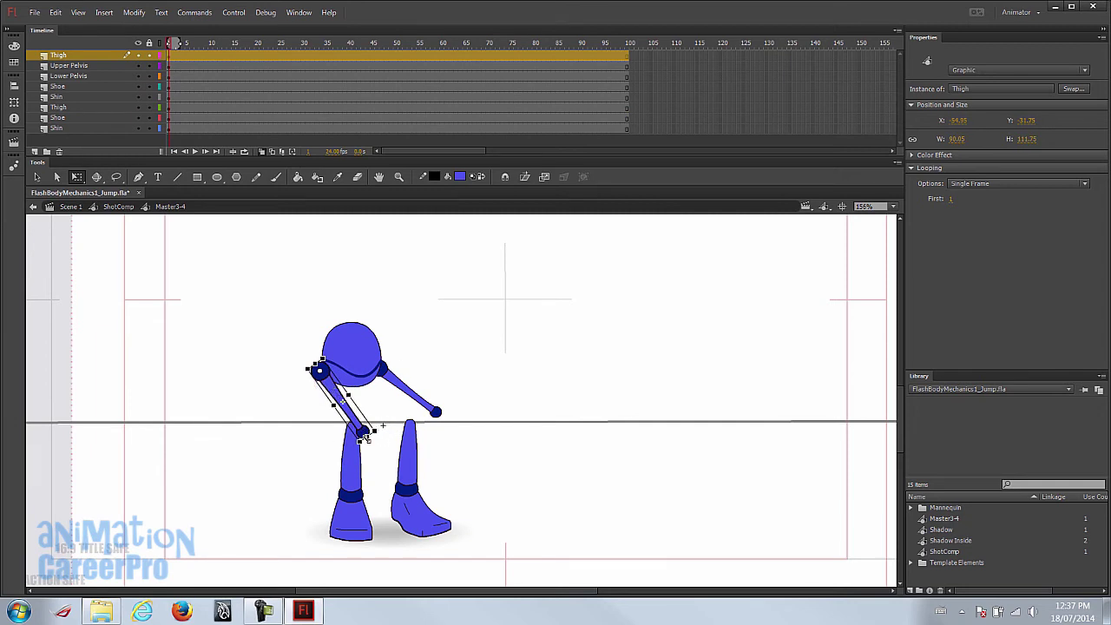
left_click_drag(365, 434, 359, 424)
- Examine the frames inside the near leg's Thigh symbol and return to Master3-4
left_click(357, 459)
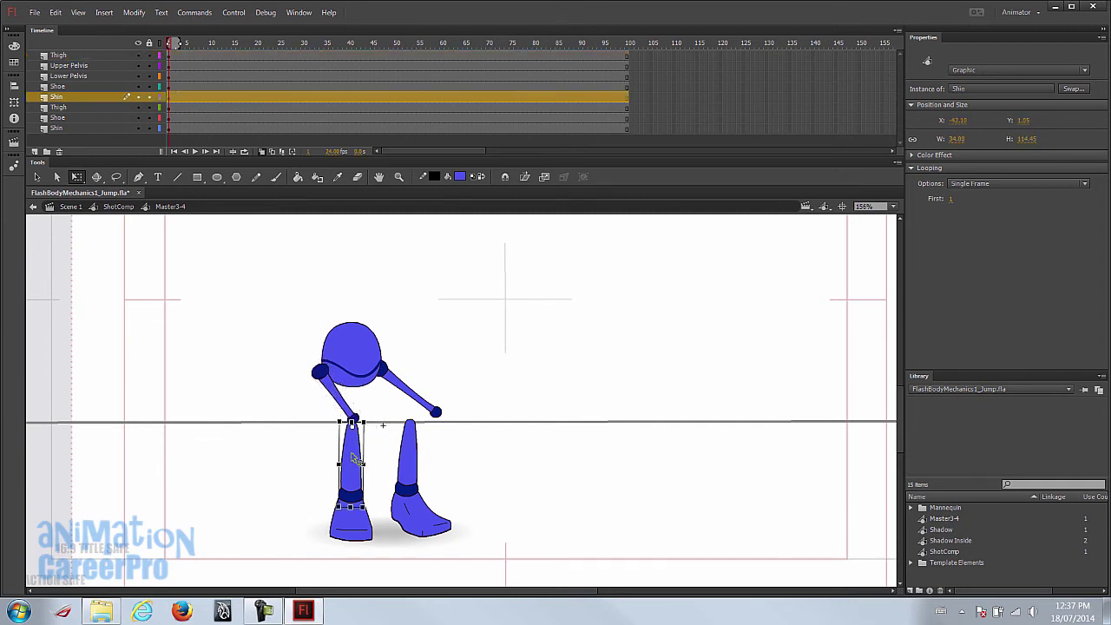
left_click(358, 395)
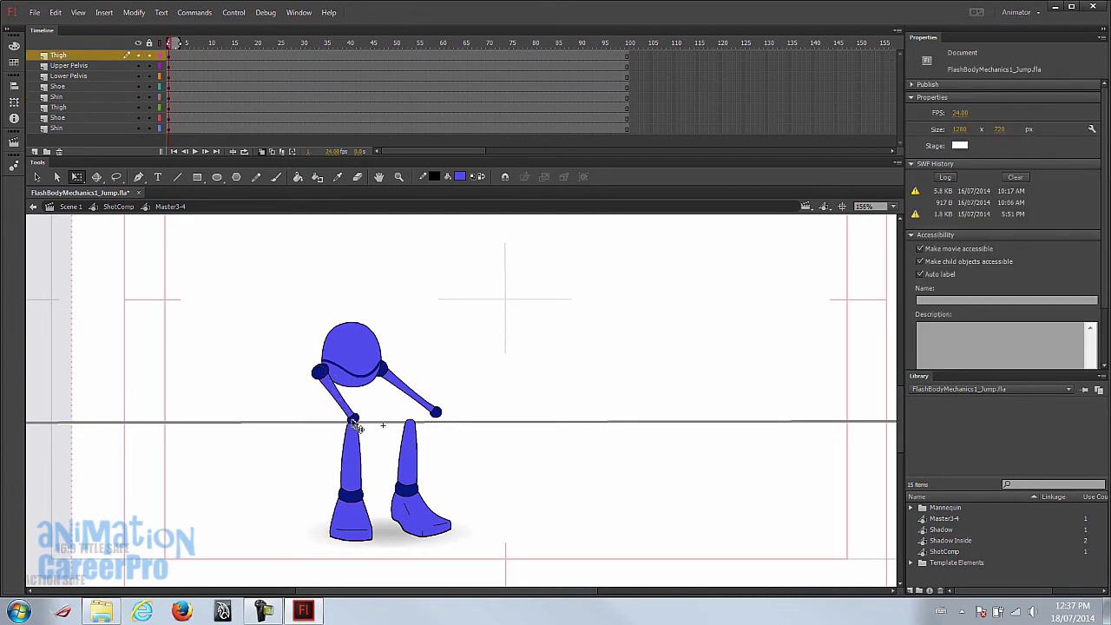
double_click(328, 382)
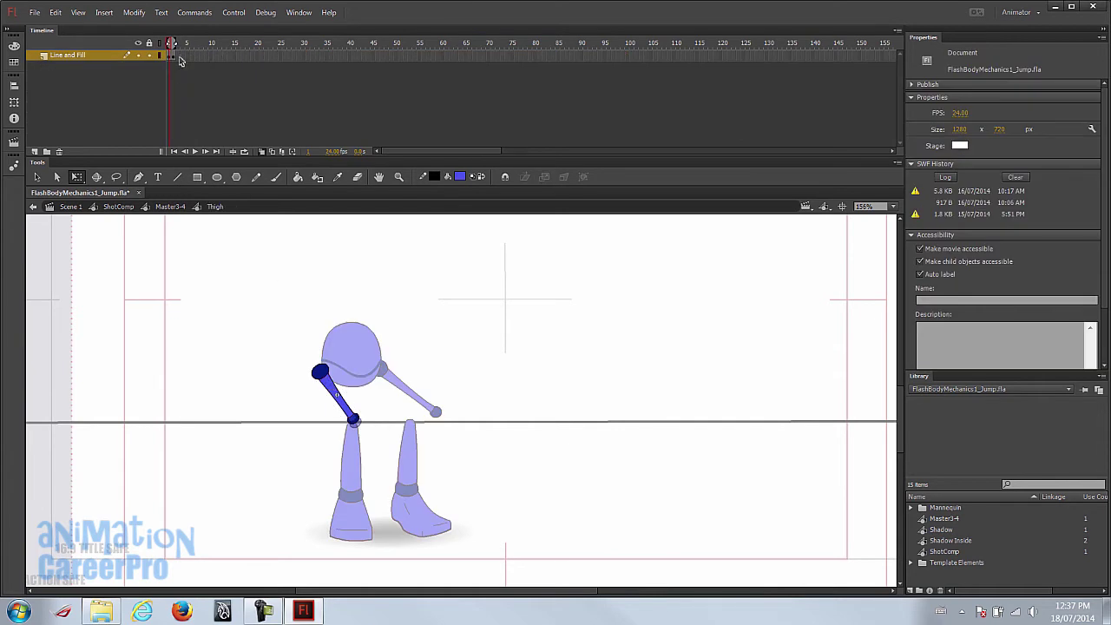
double_click(286, 380)
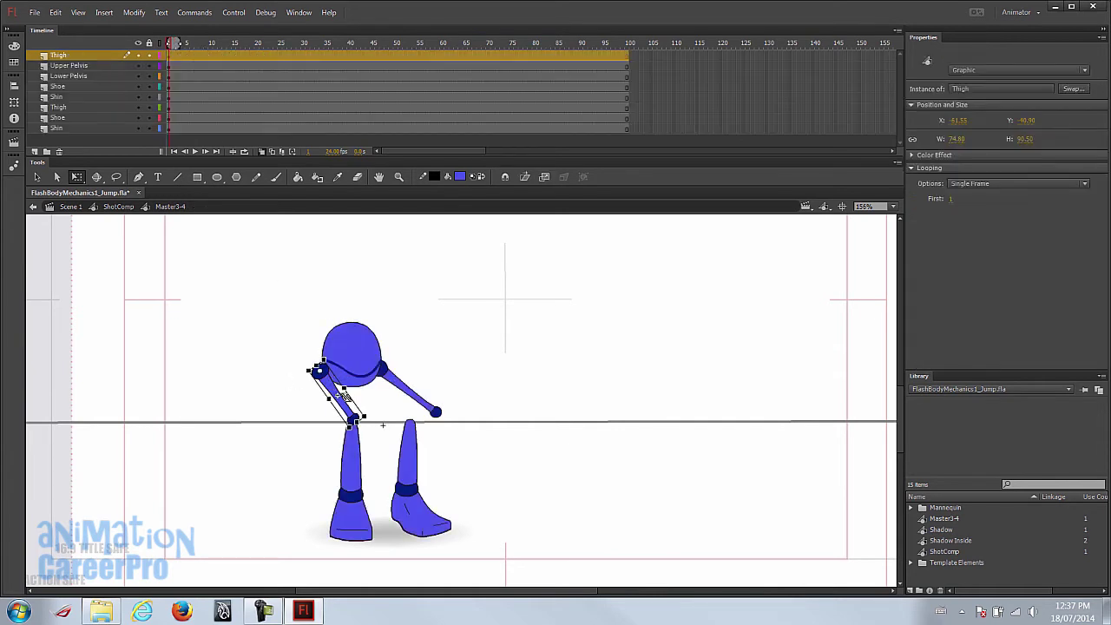
- Select the pelvis pieces with both thighs and lower them together slightly forward to deepen the crouch
left_click(300, 414)
left_click_drag(279, 311, 439, 399)
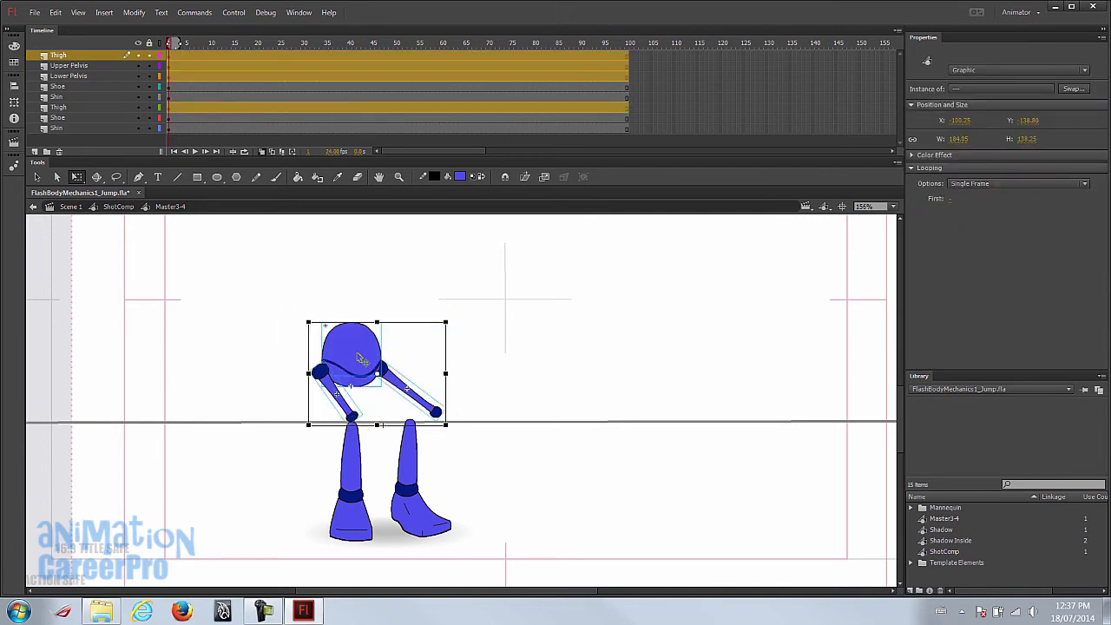
left_click_drag(361, 359, 365, 369)
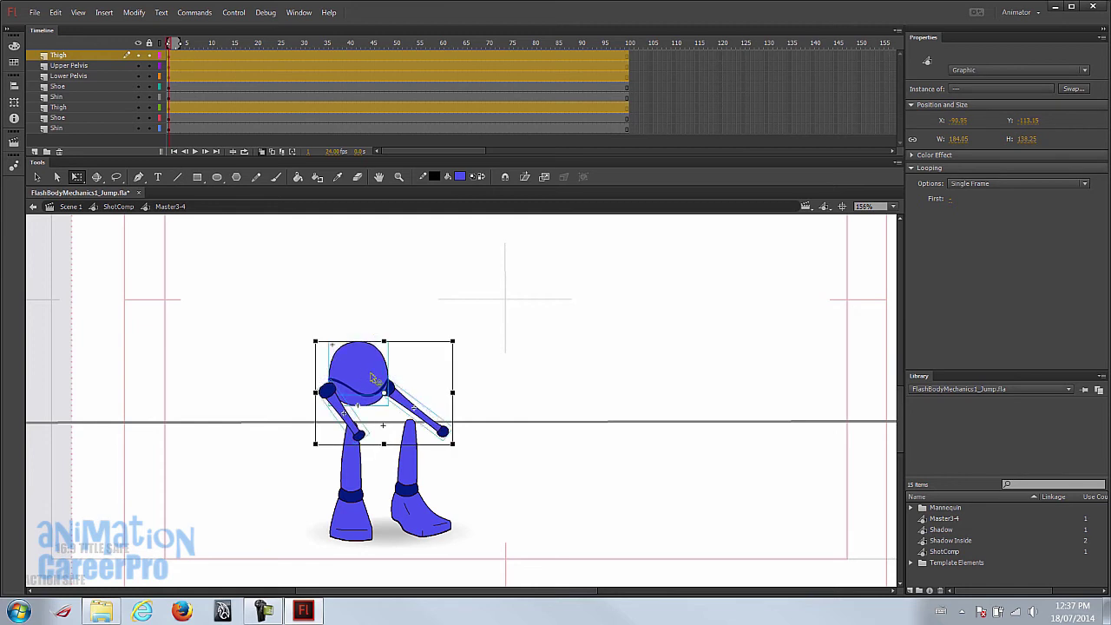
left_click(491, 387)
- Reposition both shins at the knees and rotate them so their lower ends meet the shoes
left_click(421, 458)
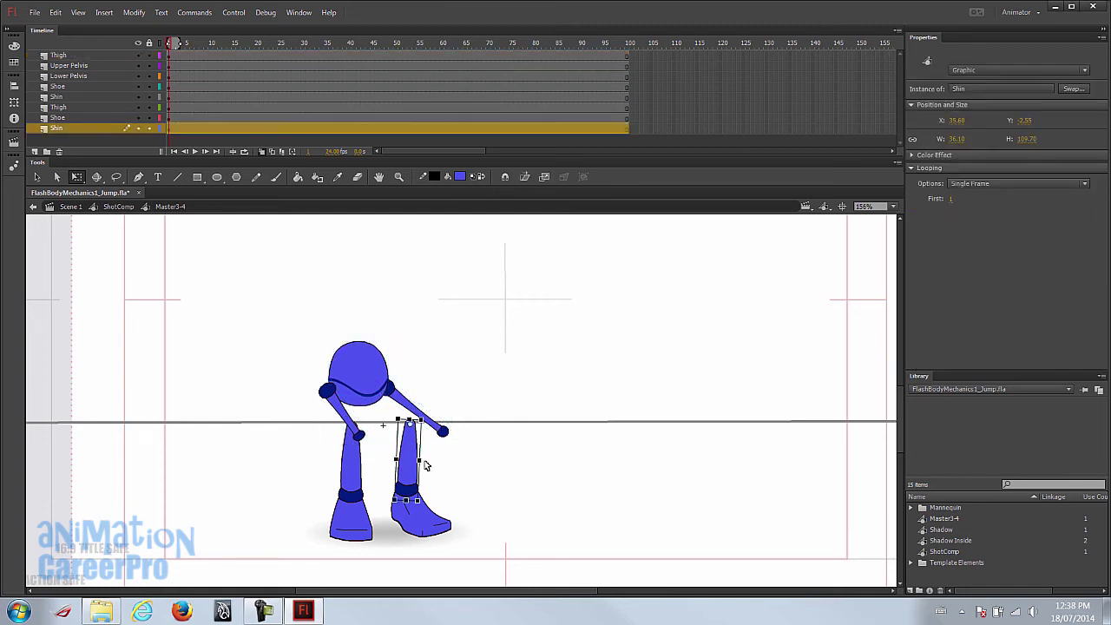
left_click_drag(433, 497, 423, 476)
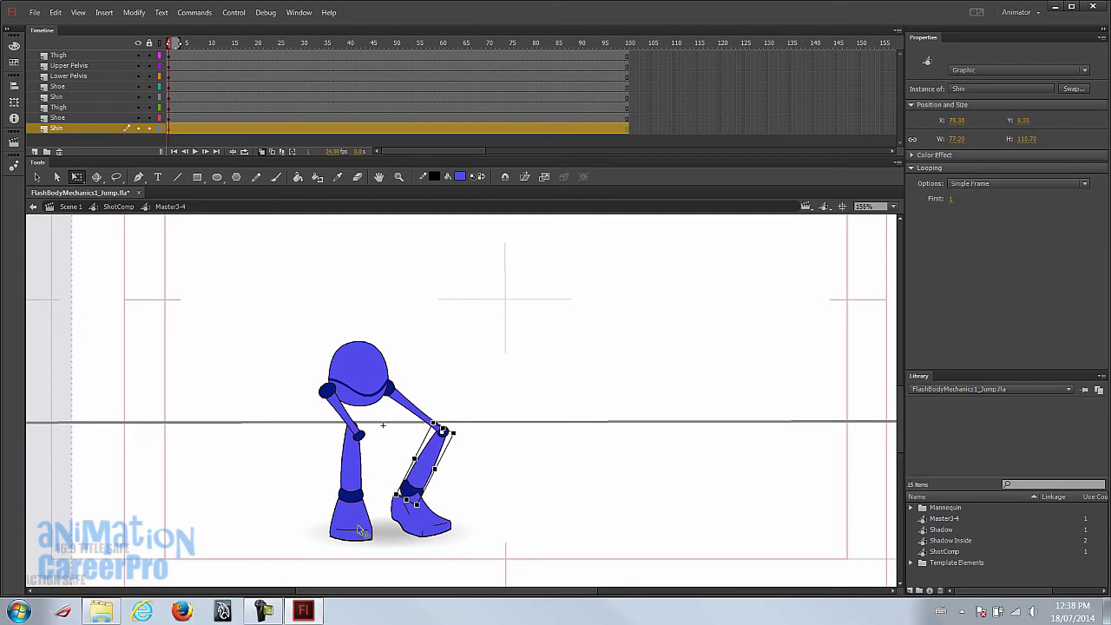
mouse_move(420, 491)
left_mouse_down()
mouse_move(428, 512)
mouse_move(404, 501)
left_mouse_up()
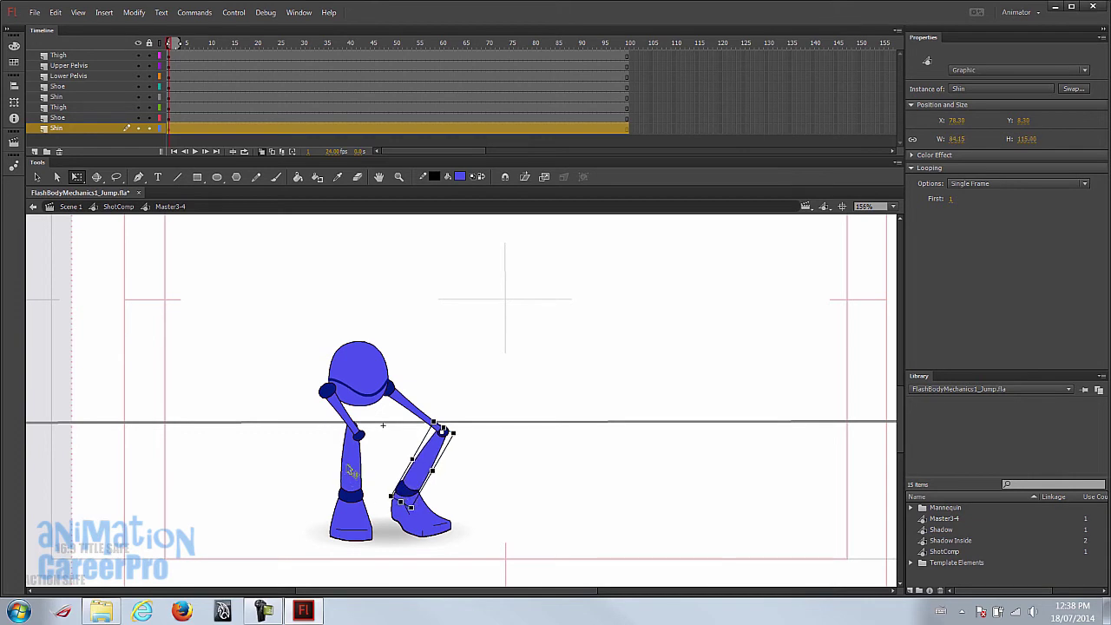
left_click(352, 474)
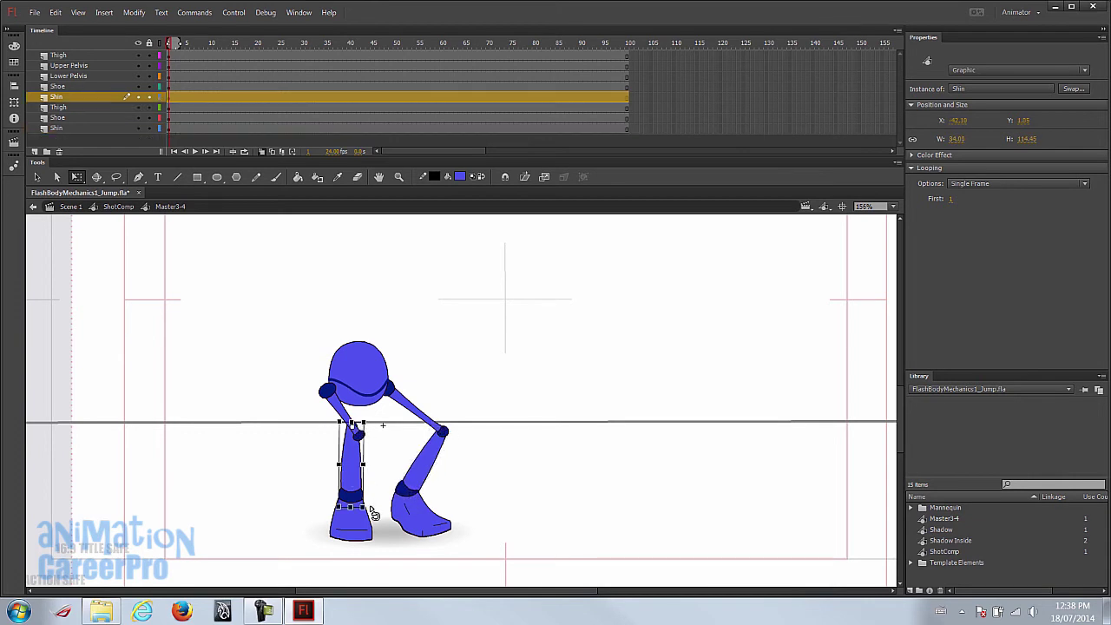
mouse_move(373, 513)
left_mouse_down()
mouse_move(354, 518)
mouse_move(369, 519)
left_mouse_up()
left_click(371, 454)
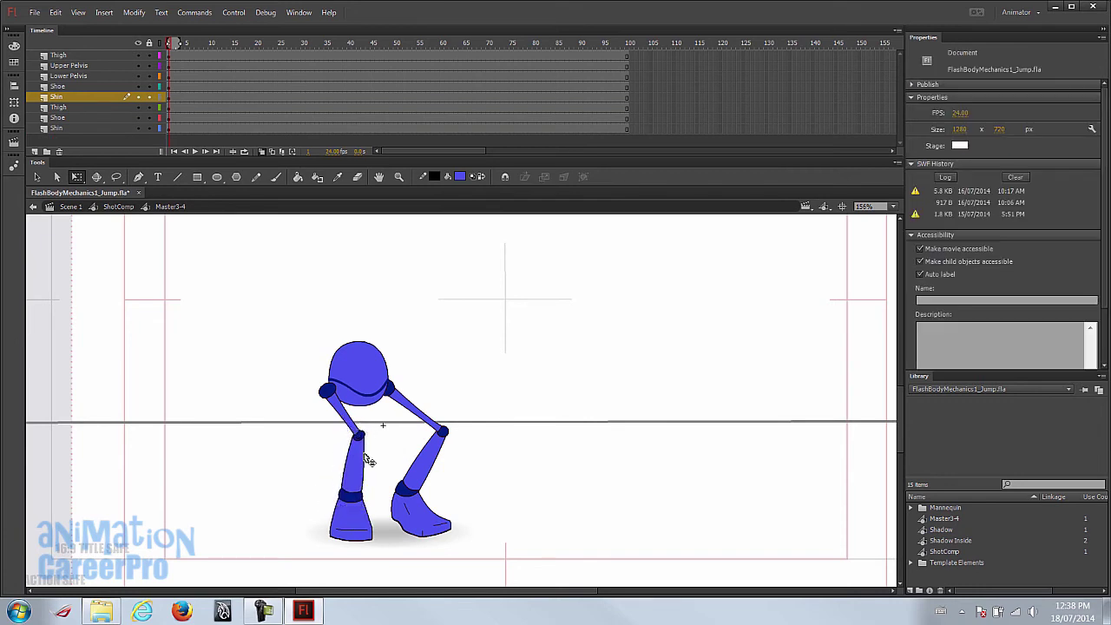
- Lower the pelvis and thighs a little further back and rotate both thighs to rejoin the knees
left_click_drag(283, 316, 453, 390)
left_click_drag(379, 377, 373, 387)
left_click(337, 438)
left_click(340, 426)
left_click_drag(370, 454, 462, 436)
left_click(416, 426)
left_click(463, 448)
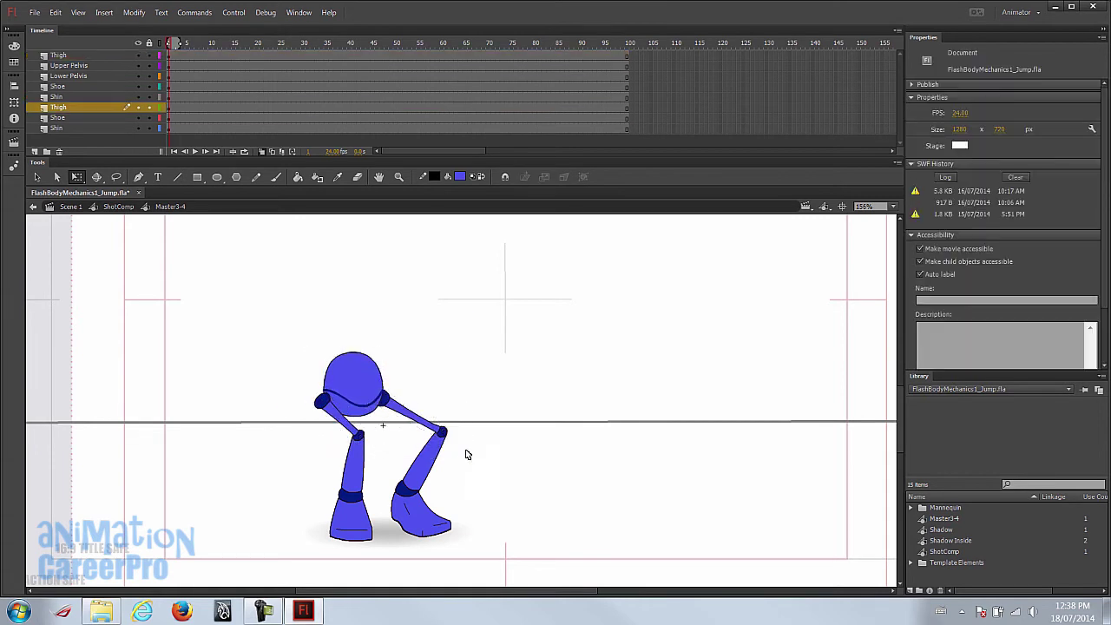
- Insert keyframes on all the body-part layers at frame 3
left_click(178, 54)
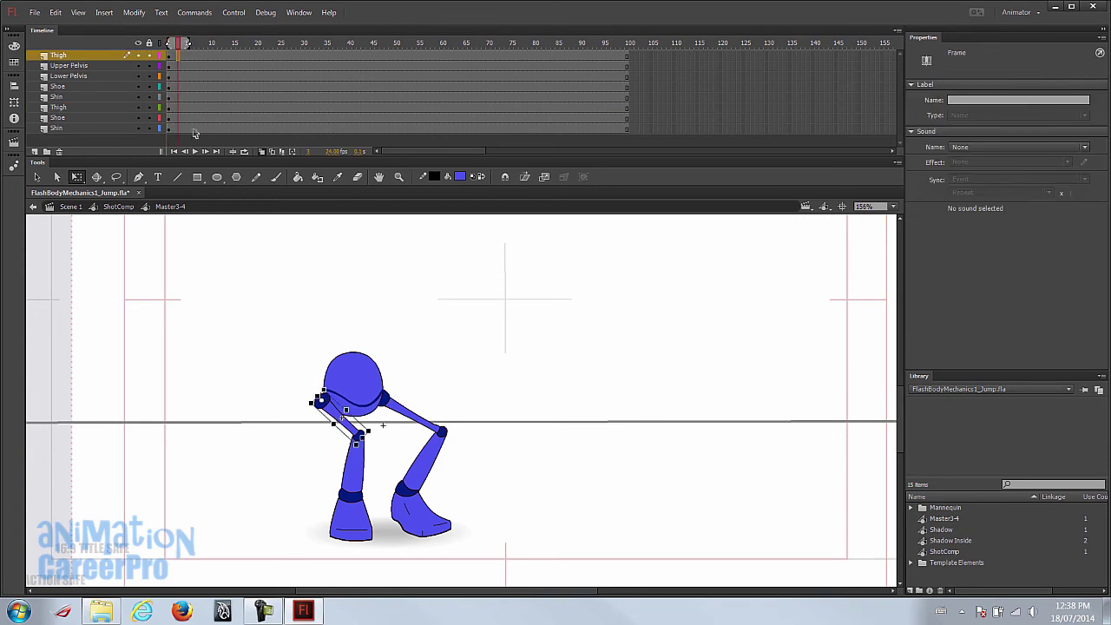
left_click_drag(405, 261, 421, 287)
key("ctrl+a")
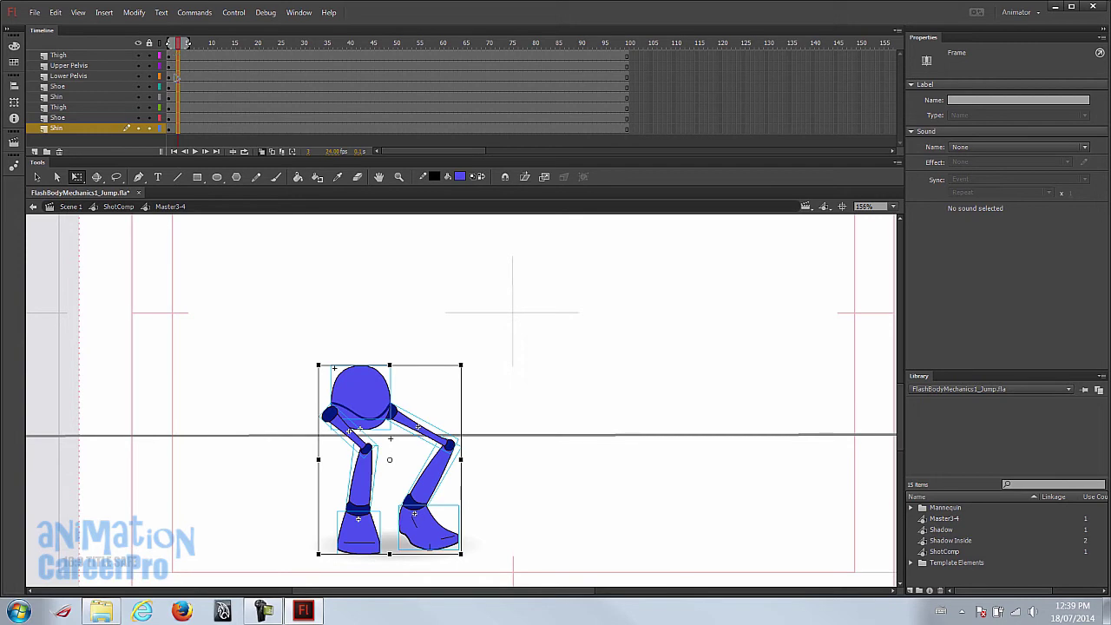
key("F6")
- Select the pelvis pieces and both thighs on frame 3, raise them together and rotate both thighs to hang straight down
left_click_drag(254, 323, 474, 420)
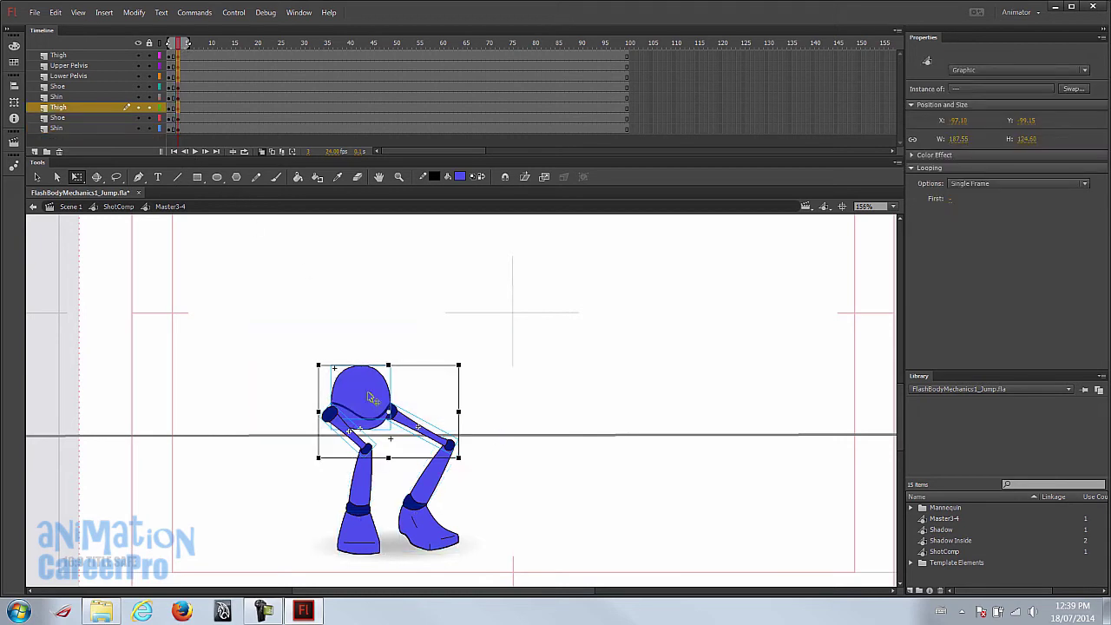
left_click_drag(365, 400, 391, 292)
left_click(419, 393)
left_click(397, 348)
left_click_drag(414, 350, 384, 383)
left_click(460, 328)
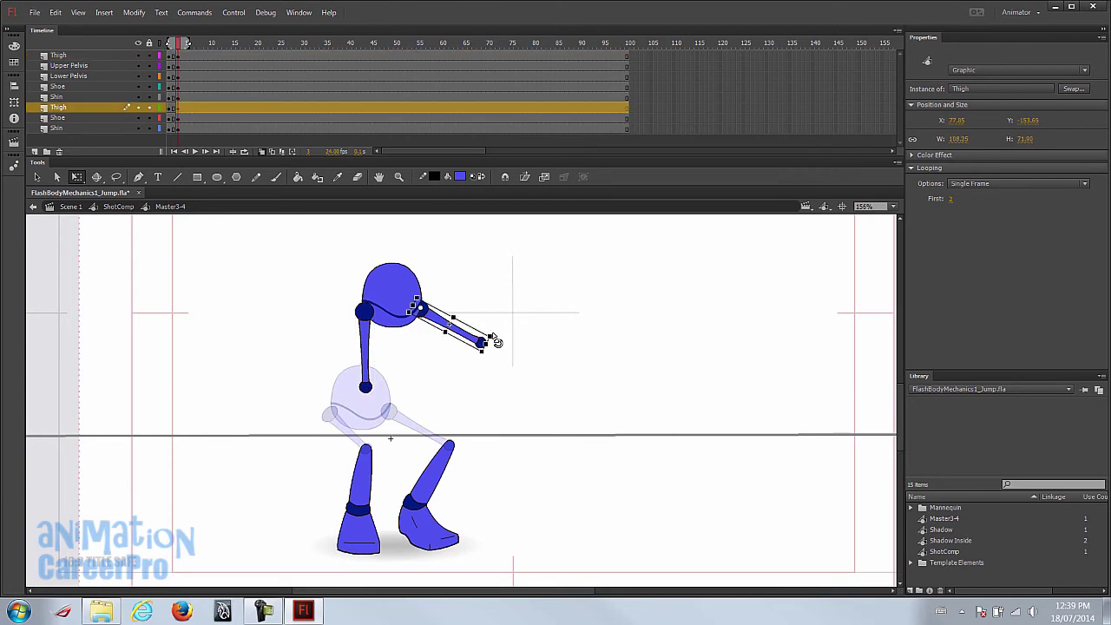
left_click_drag(493, 351, 437, 399)
- Move both shins up to the knees and straighten them vertically under the thighs
left_click_drag(360, 452, 364, 390)
left_click_drag(440, 467, 417, 401)
left_click_drag(397, 460, 439, 466)
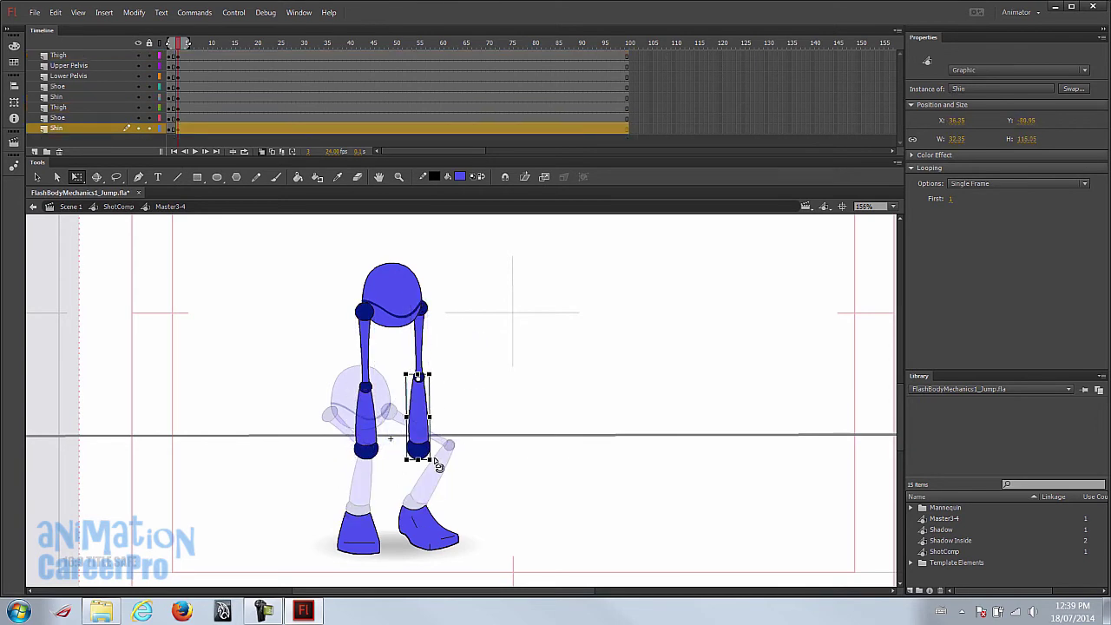
- Check the poses inside the shoe symbol, set the rear leg's shoe to first frame 24 and attach it at the ankle
left_click(362, 535)
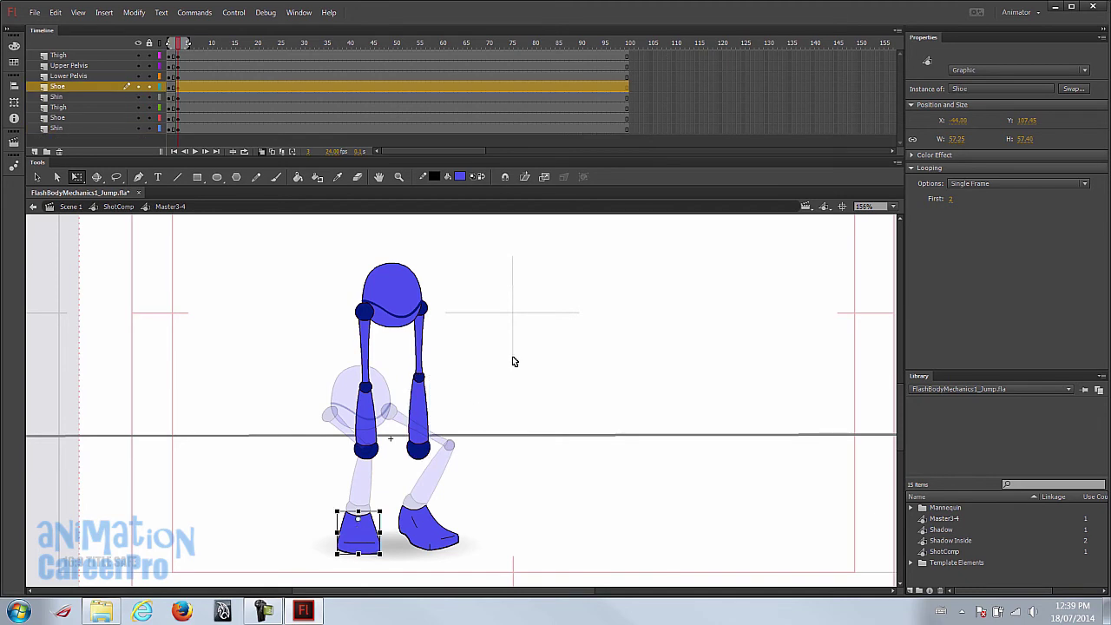
double_click(363, 539)
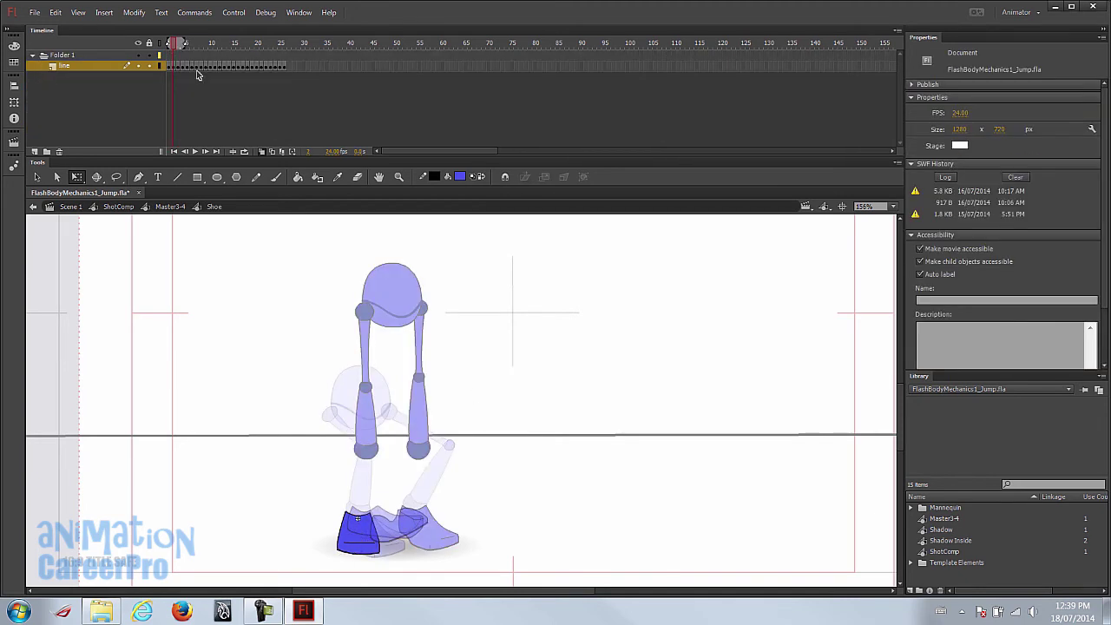
left_click(279, 65)
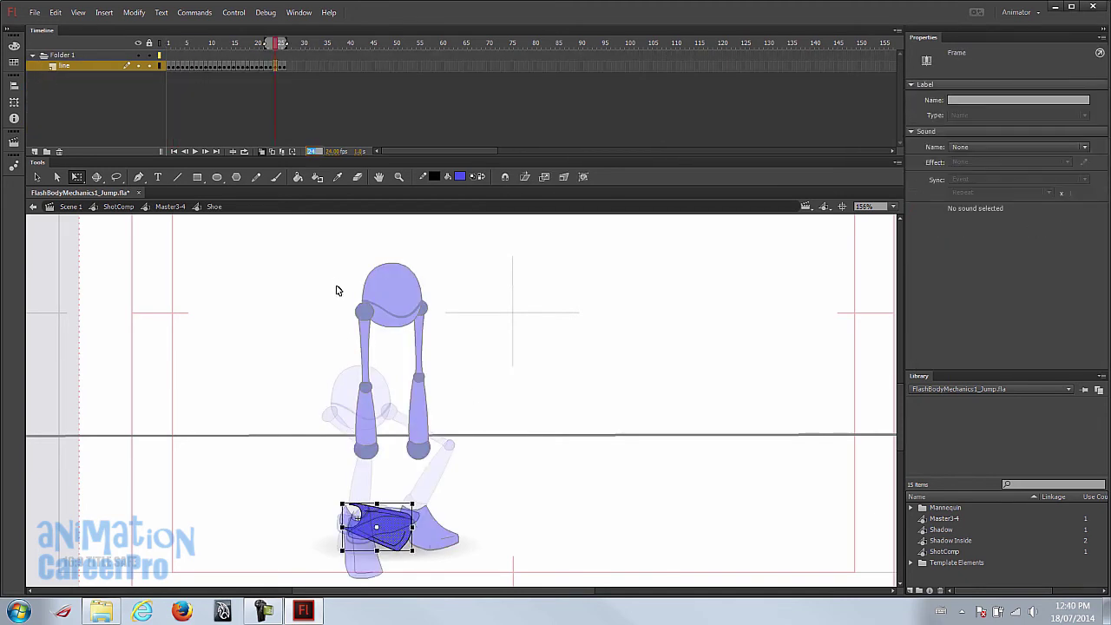
double_click(319, 410)
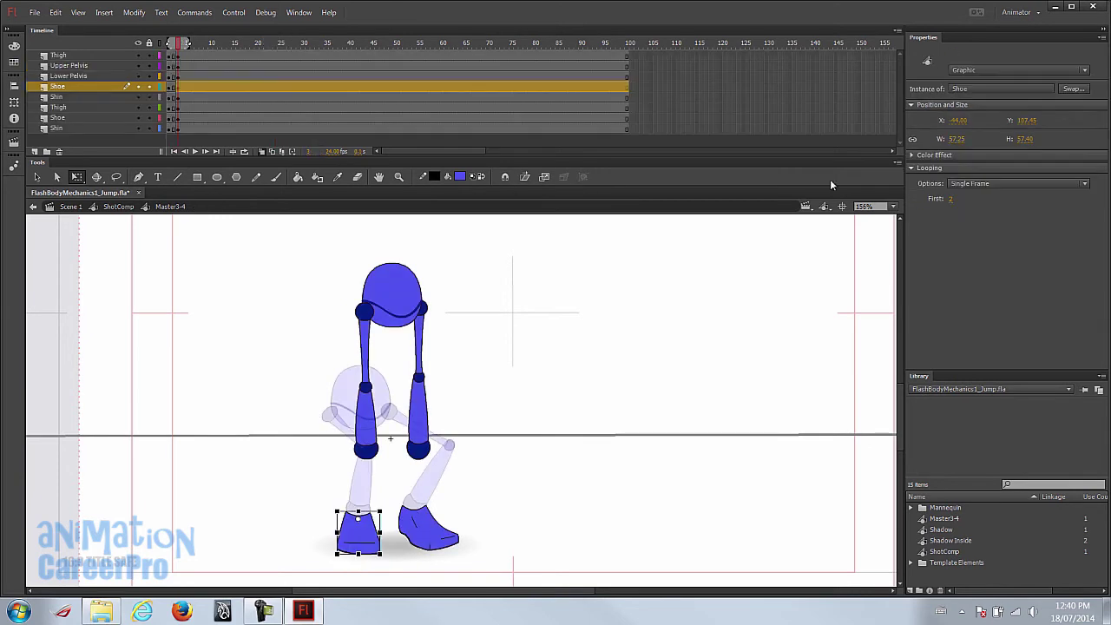
left_click(950, 200)
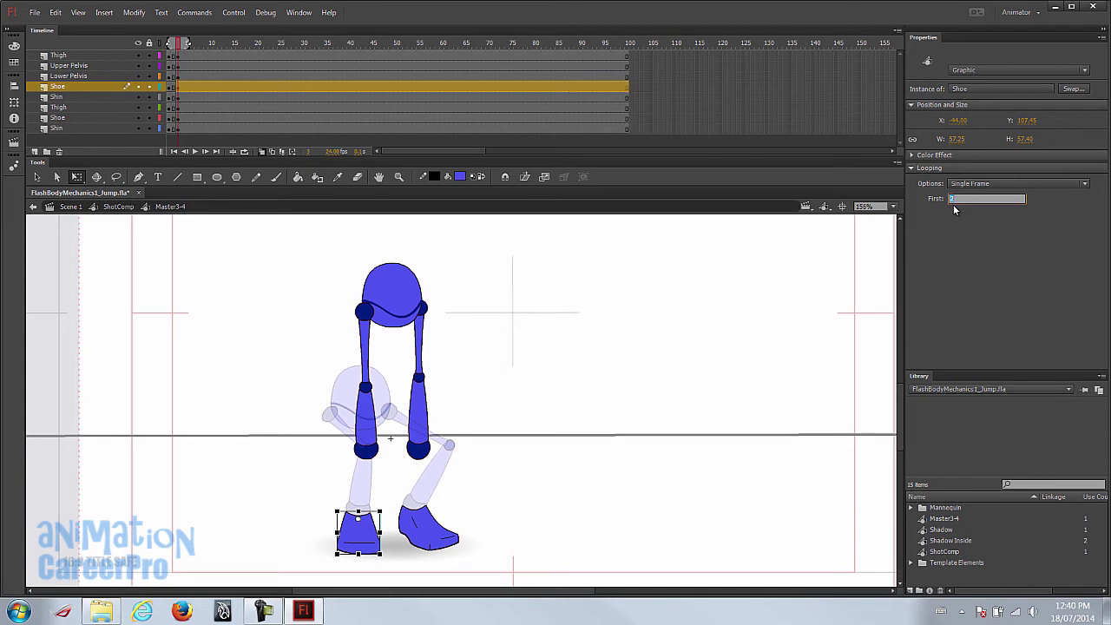
type("24")
key("Return")
left_click_drag(374, 526, 400, 499)
- Set the front leg's shoe to first frame 24 and attach it at that leg's ankle
left_click(428, 533)
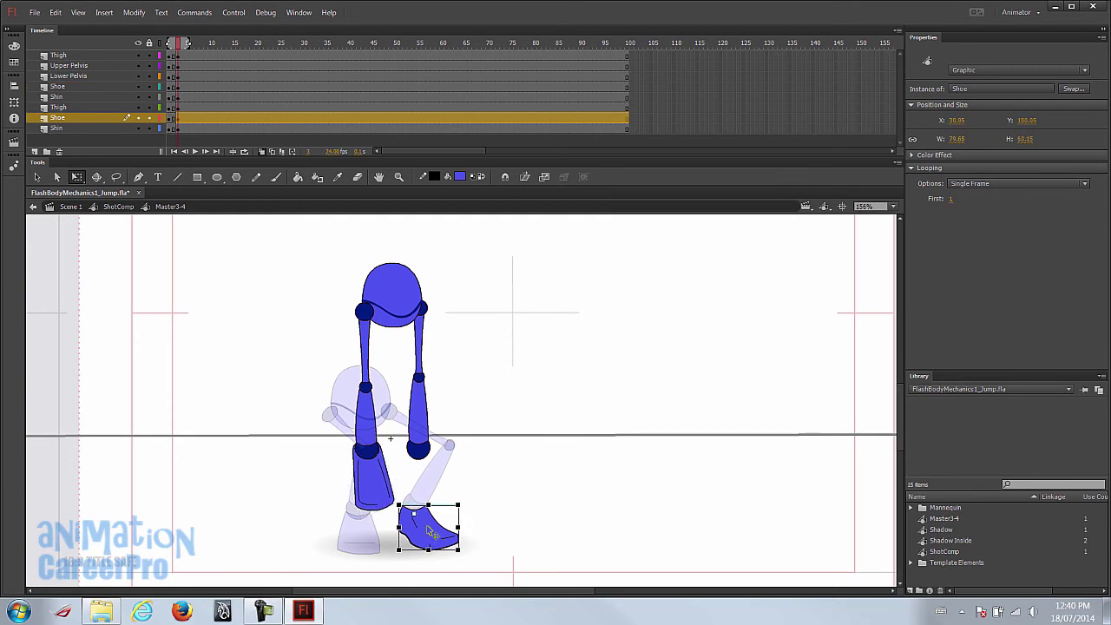
left_click(951, 202)
type("24")
key("Return")
left_click_drag(462, 507, 421, 473)
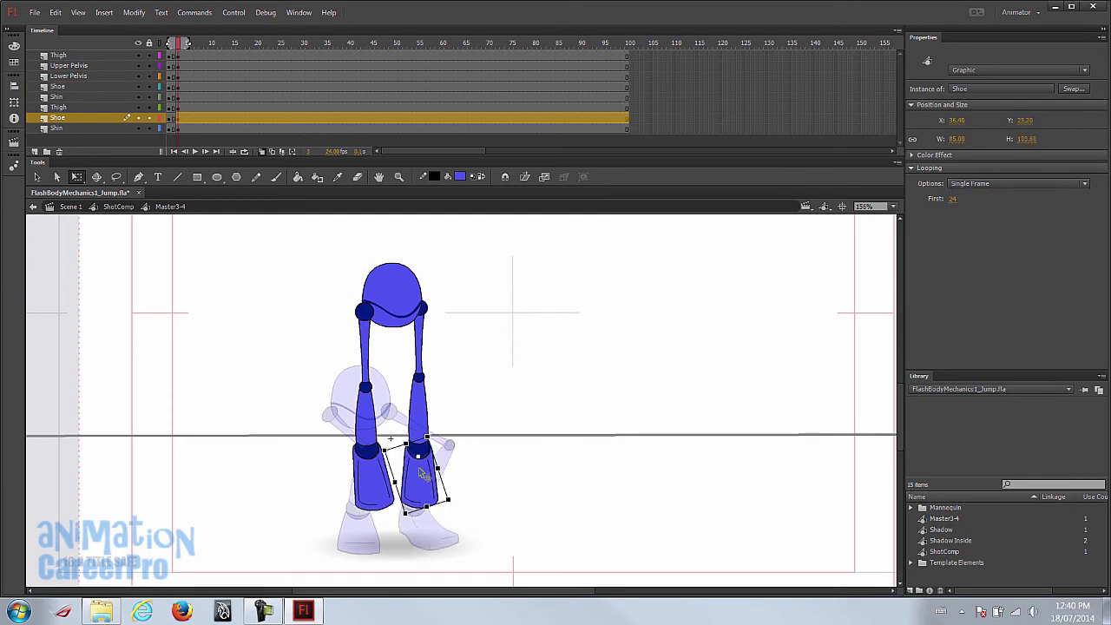
left_click(486, 458)
left_click_drag(178, 43, 177, 55)
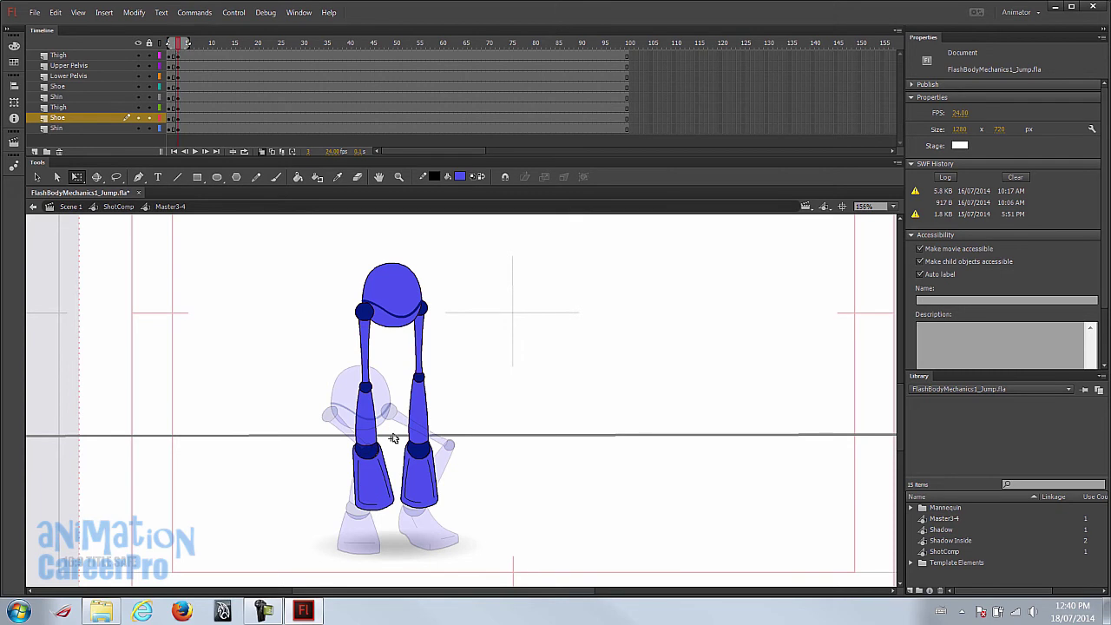
left_click(174, 55)
left_click(175, 130, "shift")
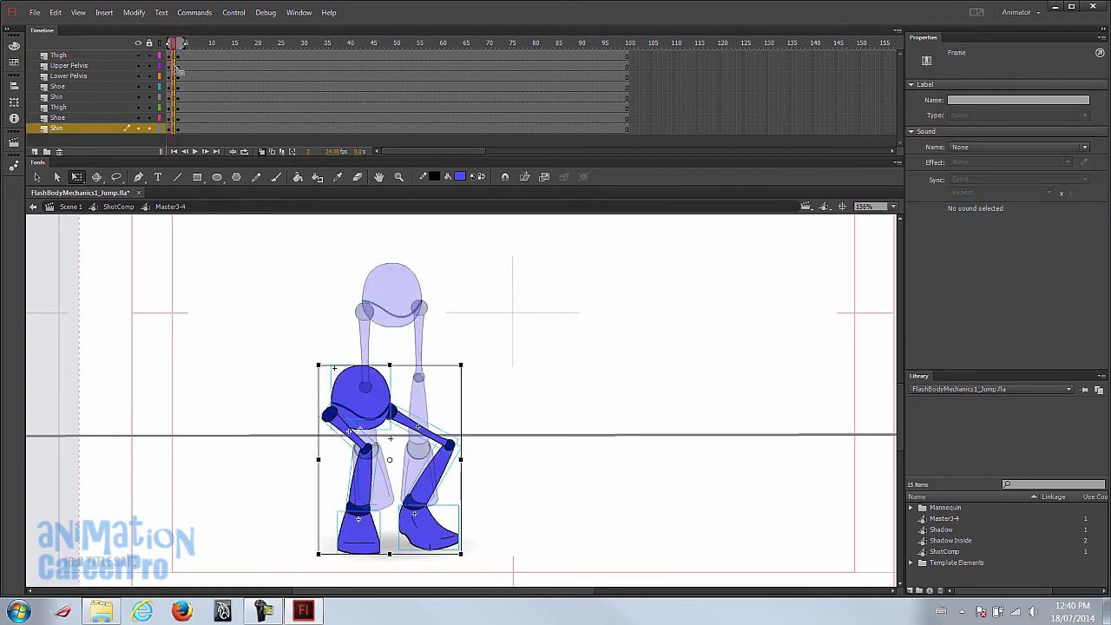
left_click_drag(174, 44, 173, 46)
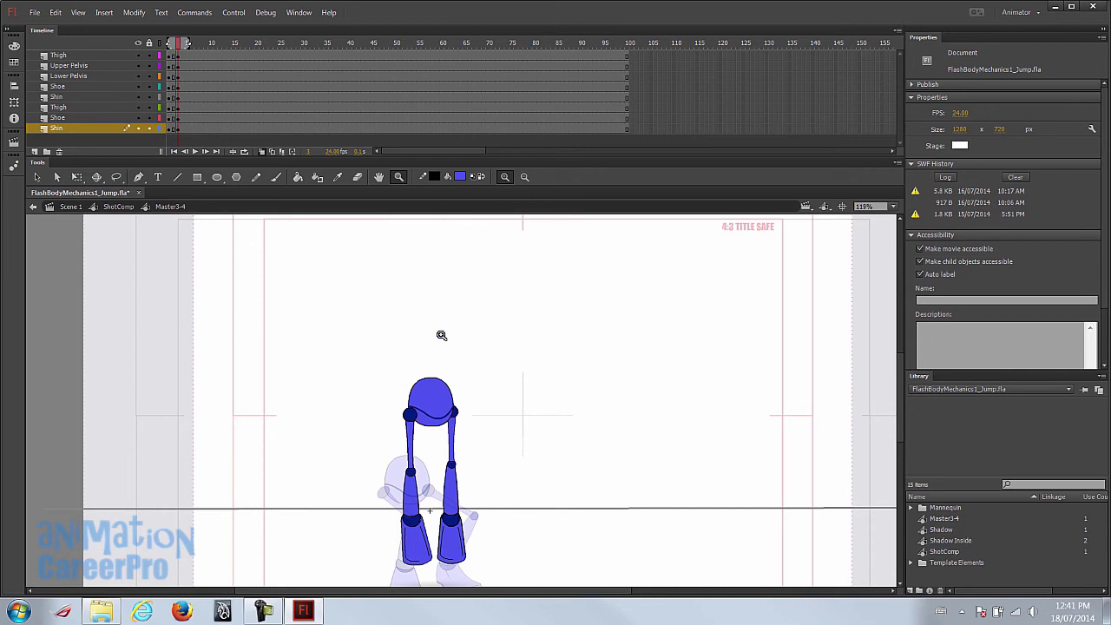
- Insert keyframes on all the body-part layers at frame 6 and raise the whole mannequin straight up
left_click_drag(178, 44, 192, 43)
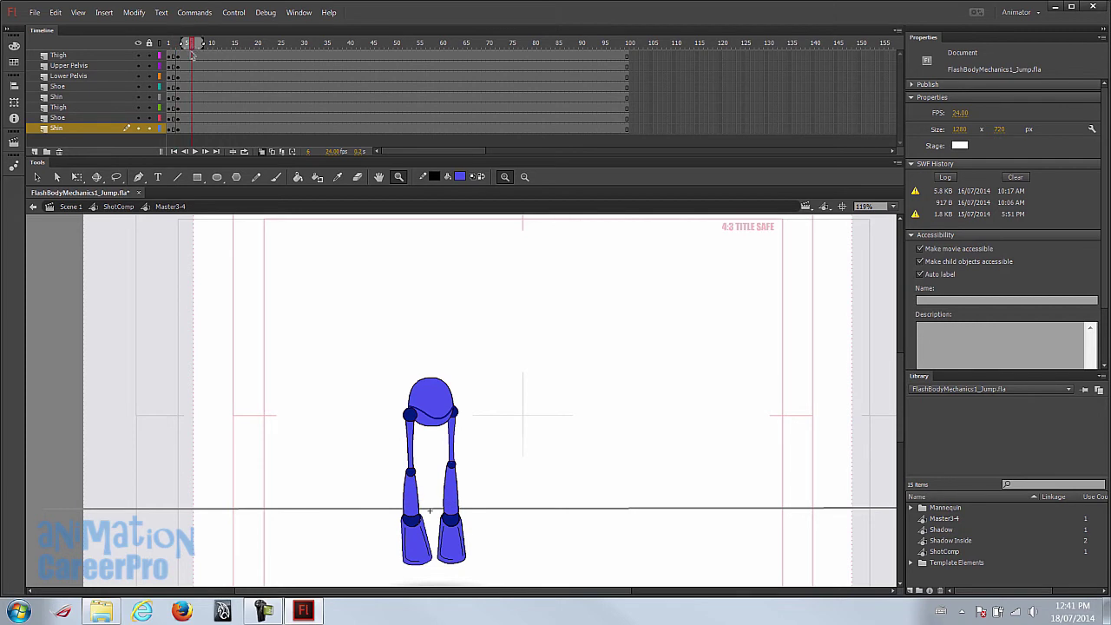
left_click(192, 55)
left_click(192, 128, "shift")
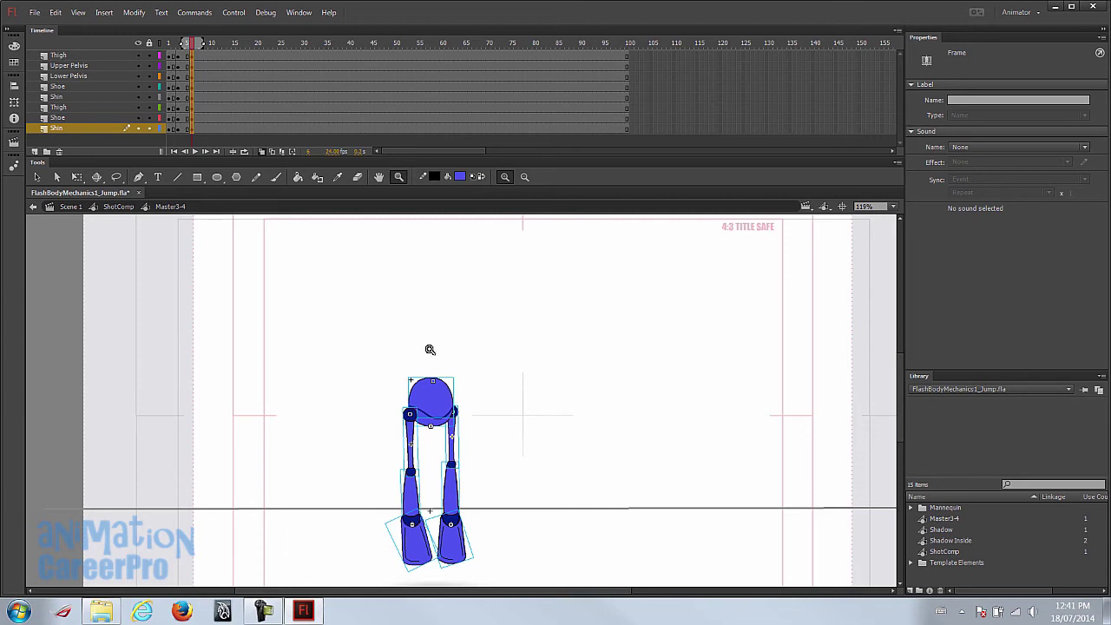
key("v")
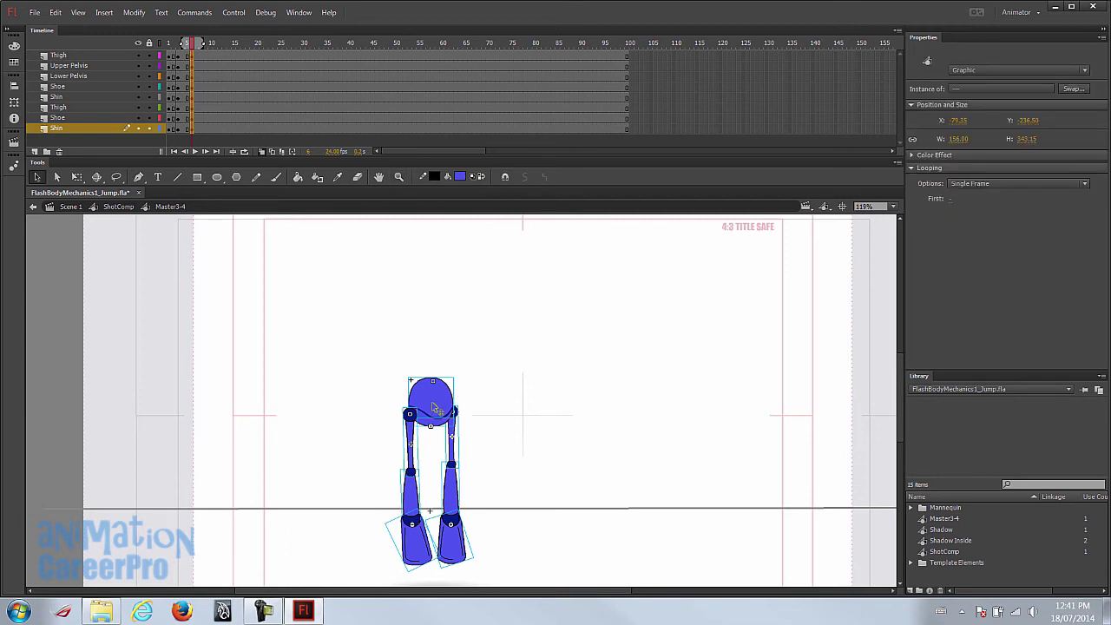
left_click_drag(436, 409, 438, 306)
- Rotate both thighs forward on frame 6 and angle the shins back from the knees to bend both legs
key("q")
left_click(452, 348)
left_click_drag(460, 375, 436, 427)
left_click(414, 351)
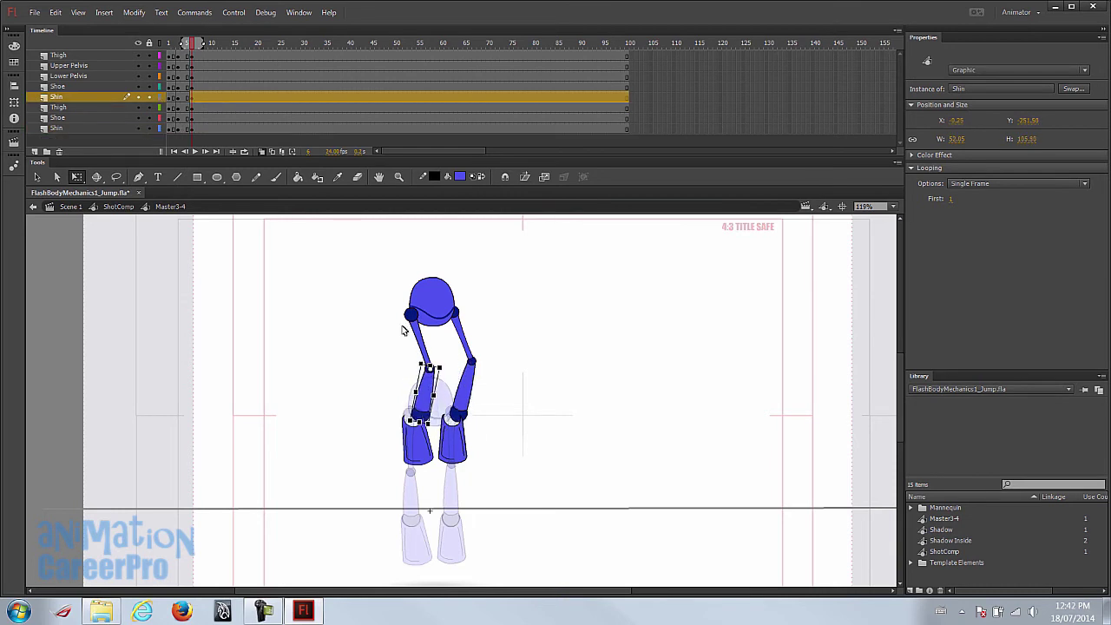
left_click(489, 391)
left_click(432, 363)
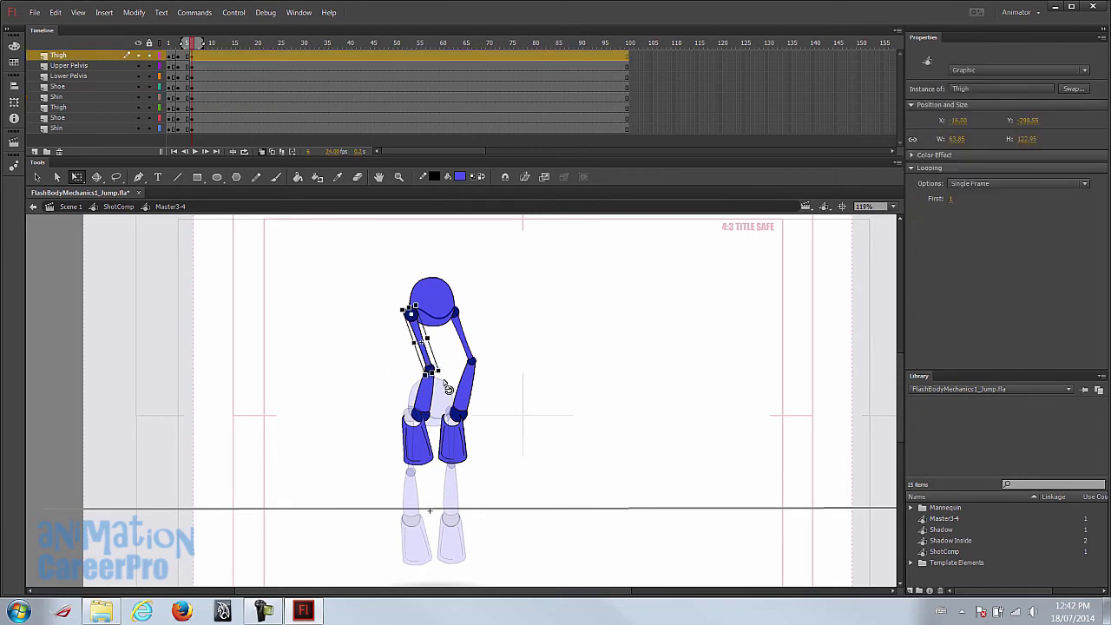
left_click_drag(449, 375, 463, 364)
mouse_move(431, 400)
left_mouse_down()
mouse_move(440, 393)
mouse_move(435, 417)
left_mouse_up()
- Reposition both shoes on frame 6 so they meet the ankles of the bent legs
left_click(455, 444)
mouse_move(458, 458)
left_mouse_down()
mouse_move(460, 444)
mouse_move(439, 455)
mouse_move(444, 441)
mouse_move(453, 451)
mouse_move(444, 448)
left_mouse_up()
left_click(419, 439)
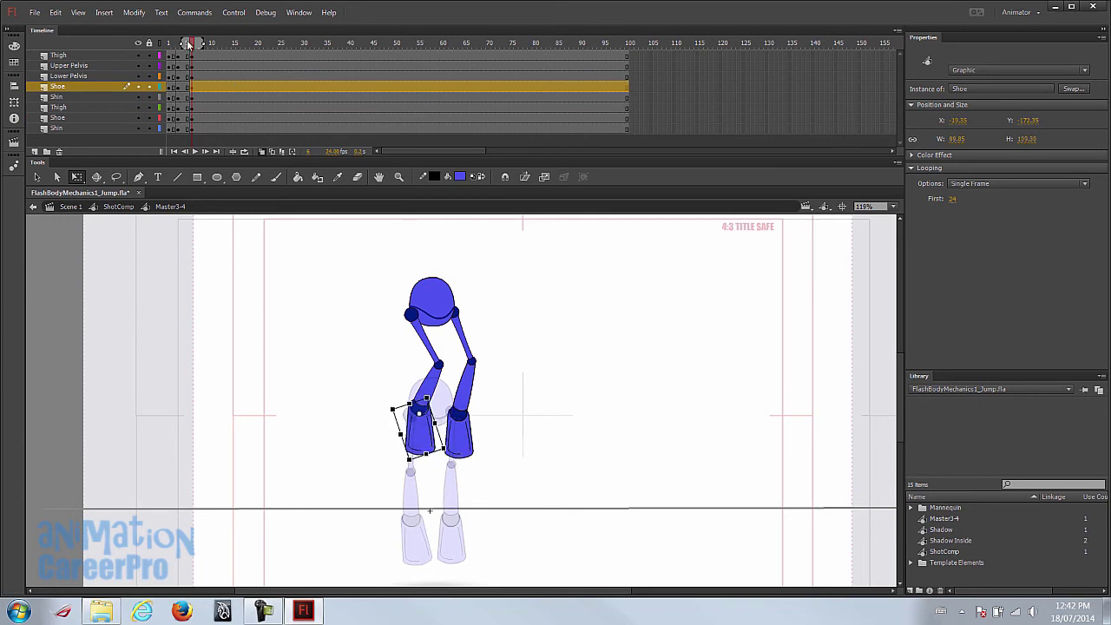
- Insert keyframes on all the body-part layers at frame 9
left_click(196, 42)
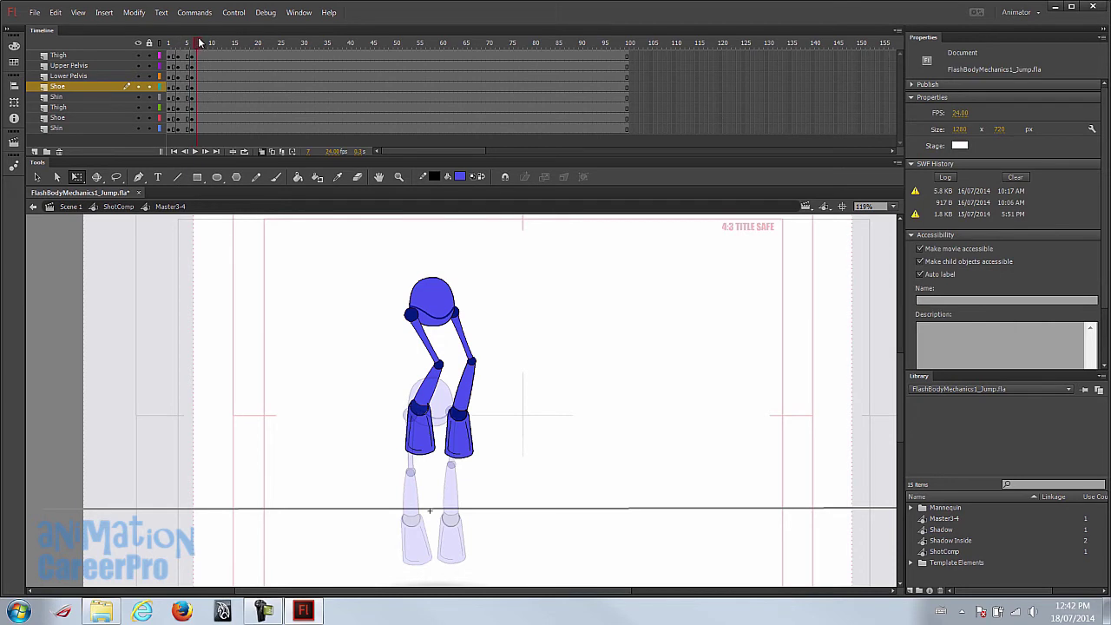
left_click(209, 42)
left_click(209, 55)
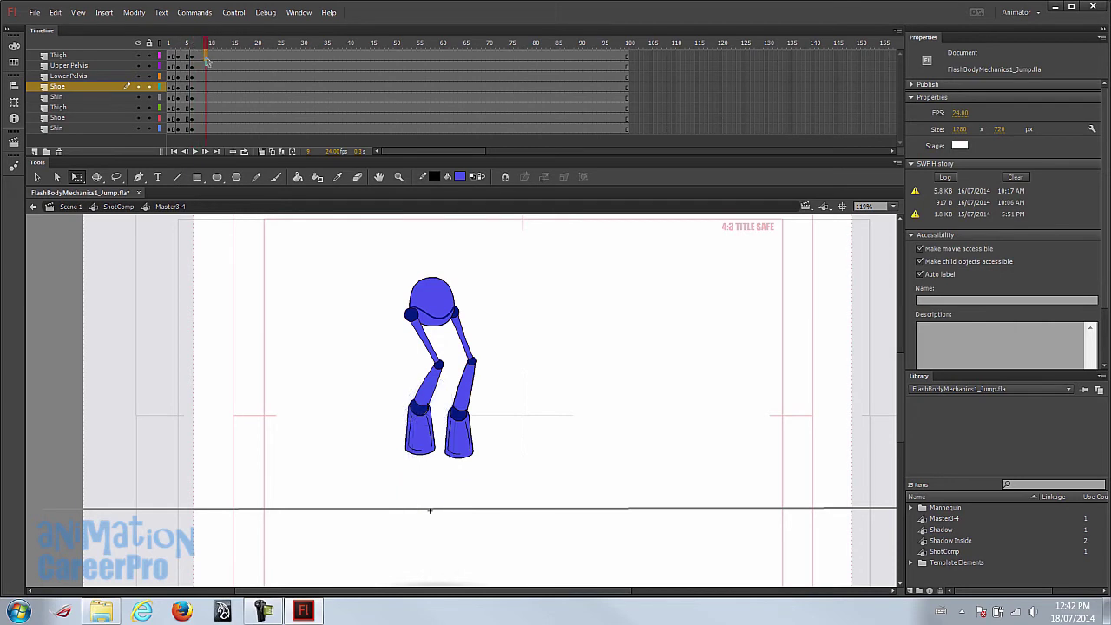
left_click(211, 129, "shift")
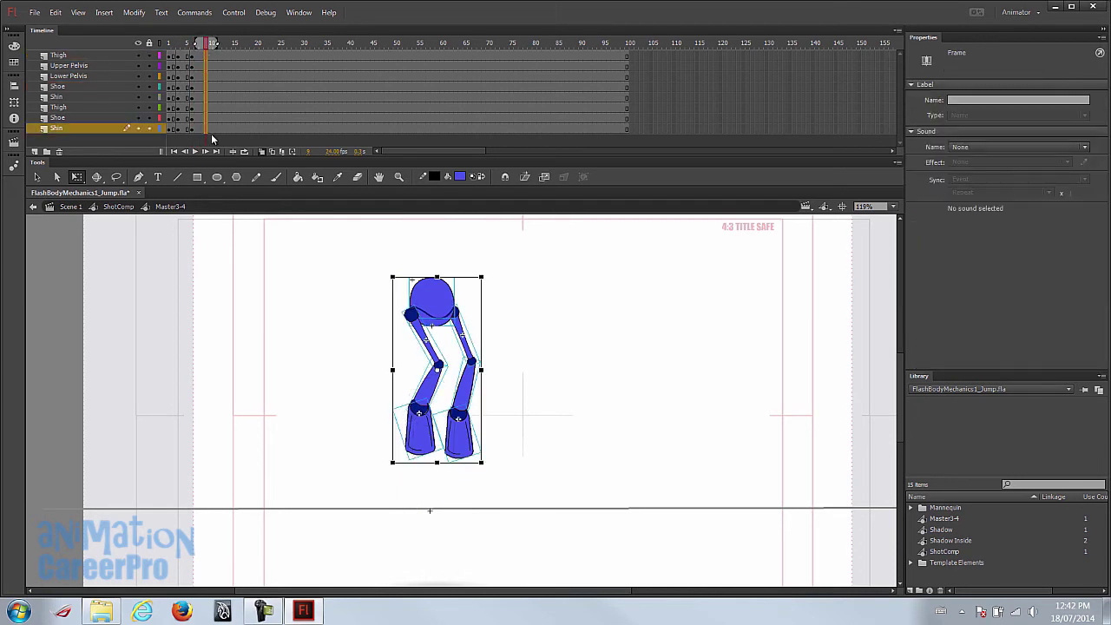
left_click(208, 55)
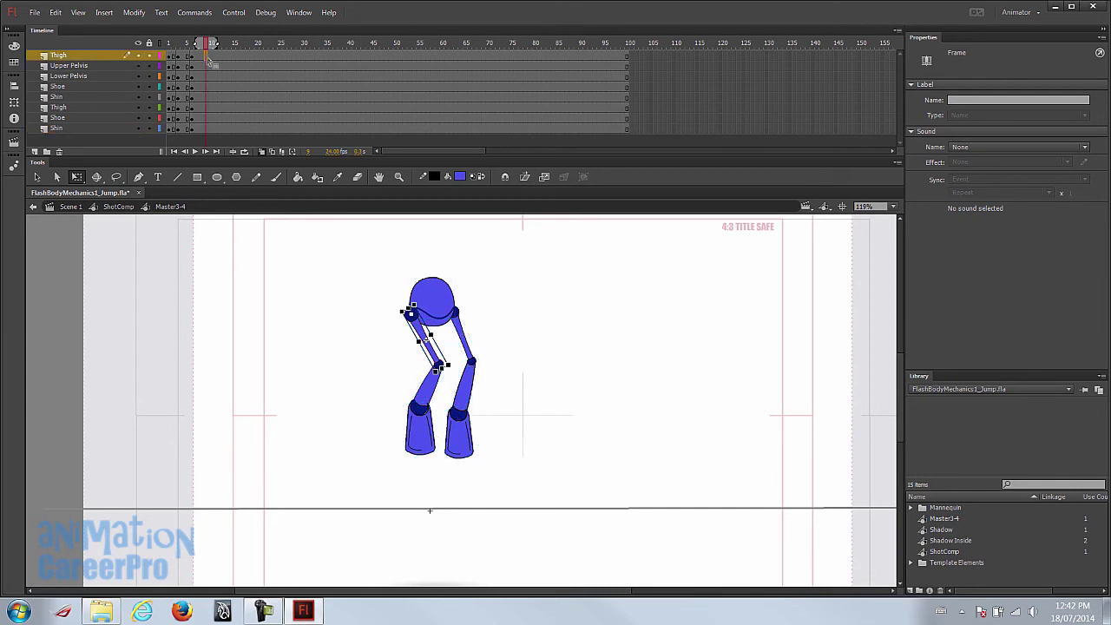
left_click(208, 129)
left_click(209, 57)
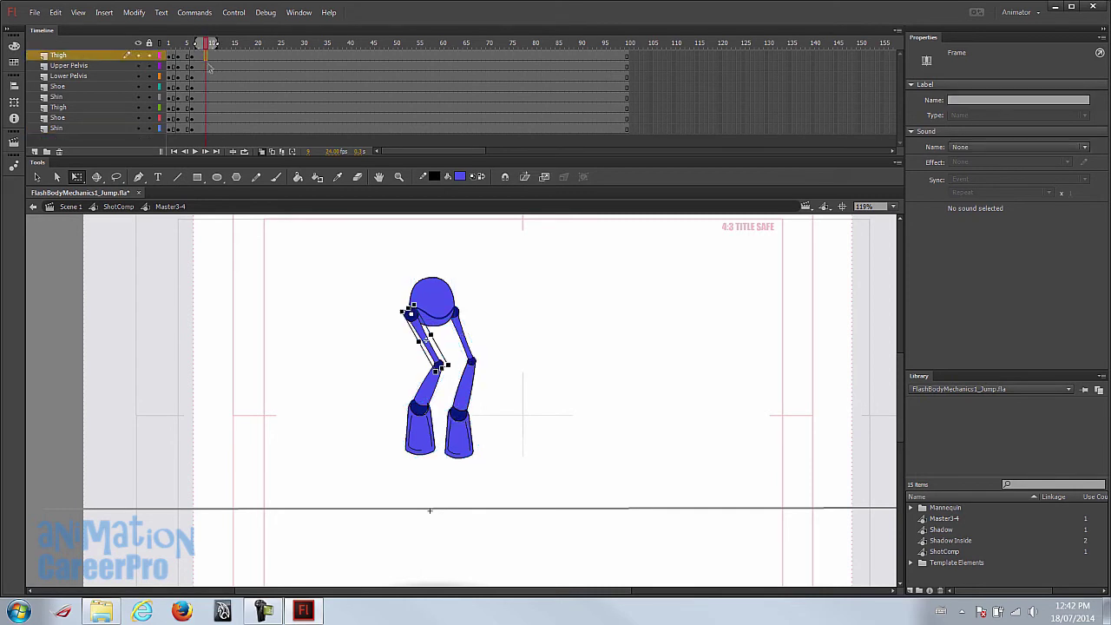
left_click(209, 129, "shift")
left_click(209, 57)
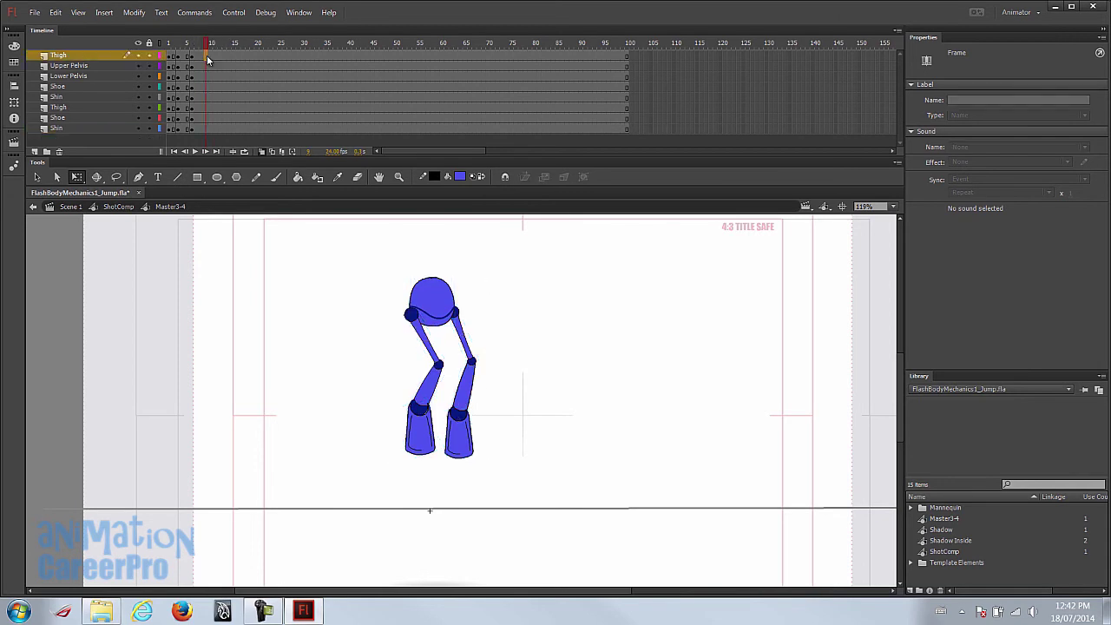
left_click(208, 129, "shift")
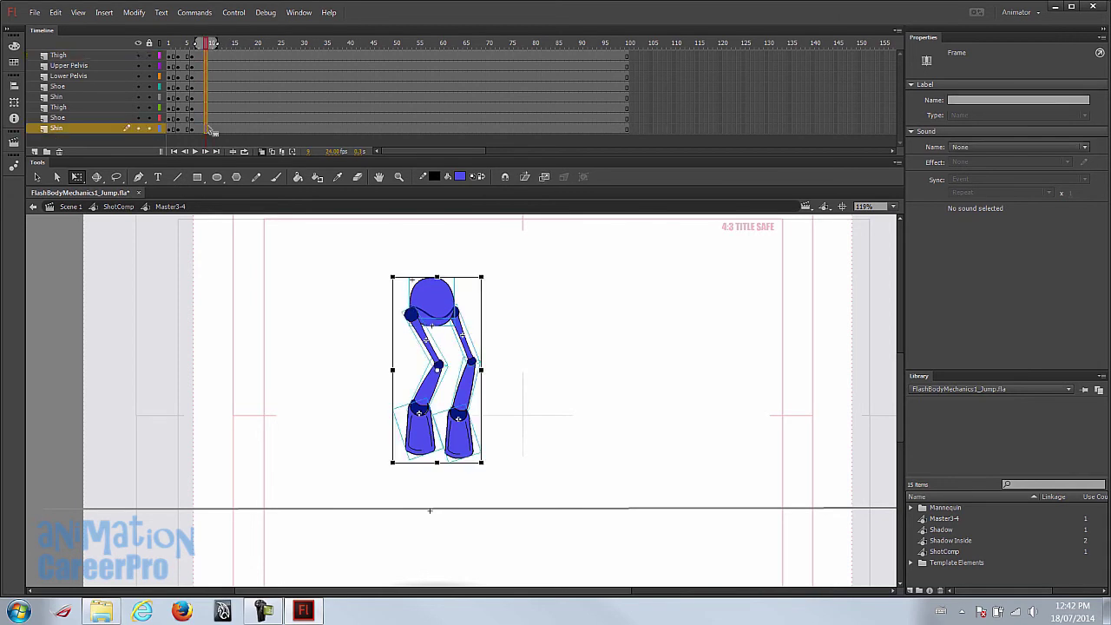
key("F6")
- Raise the whole mannequin higher on frame 9 and rotate both thighs further forward
left_click_drag(437, 307, 440, 263)
left_click(466, 300)
left_click_drag(488, 322, 452, 292)
left_click(430, 311)
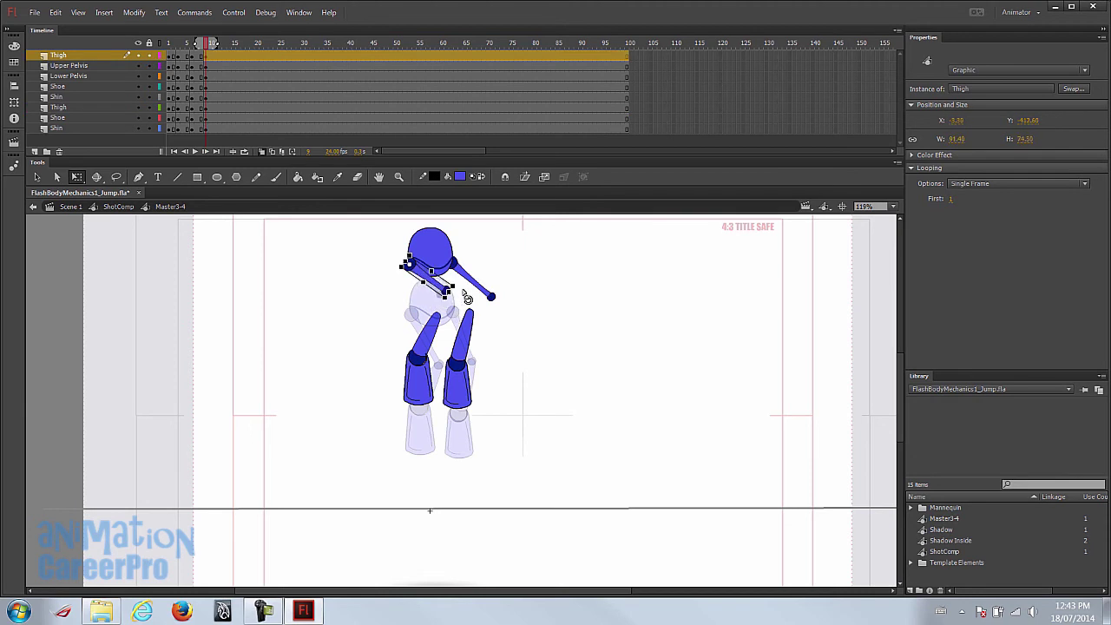
- Reattach both shins at the knees on frame 9 and rotate each thigh-and-shin pair slightly about its hip
left_click(431, 343)
left_click_drag(433, 347, 527, 354)
left_click(473, 278, "shift")
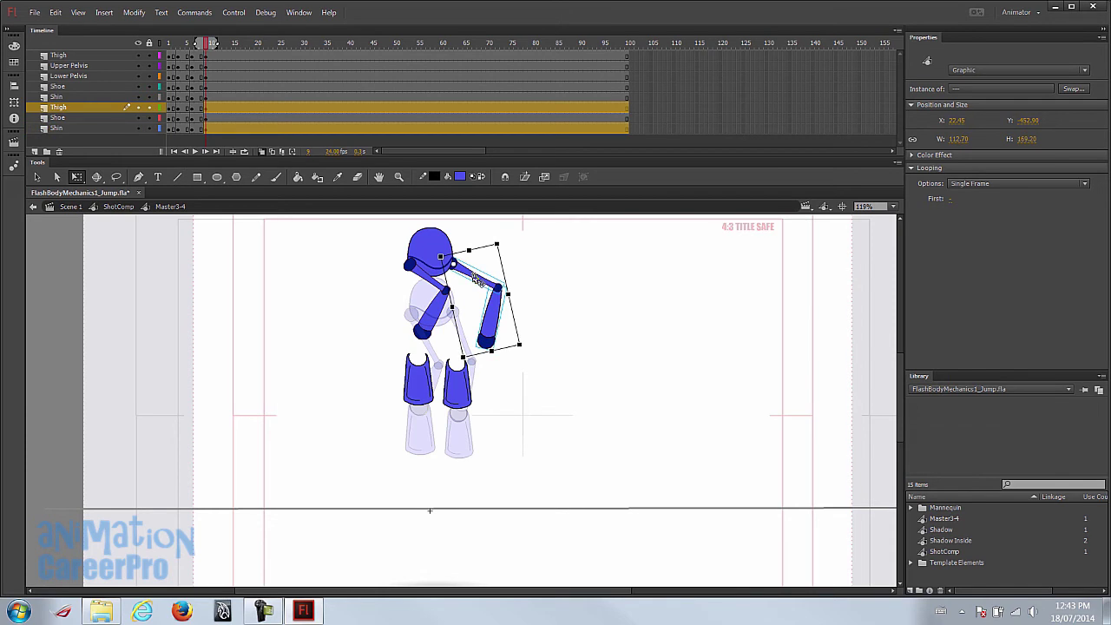
left_click(437, 289)
left_click(433, 331)
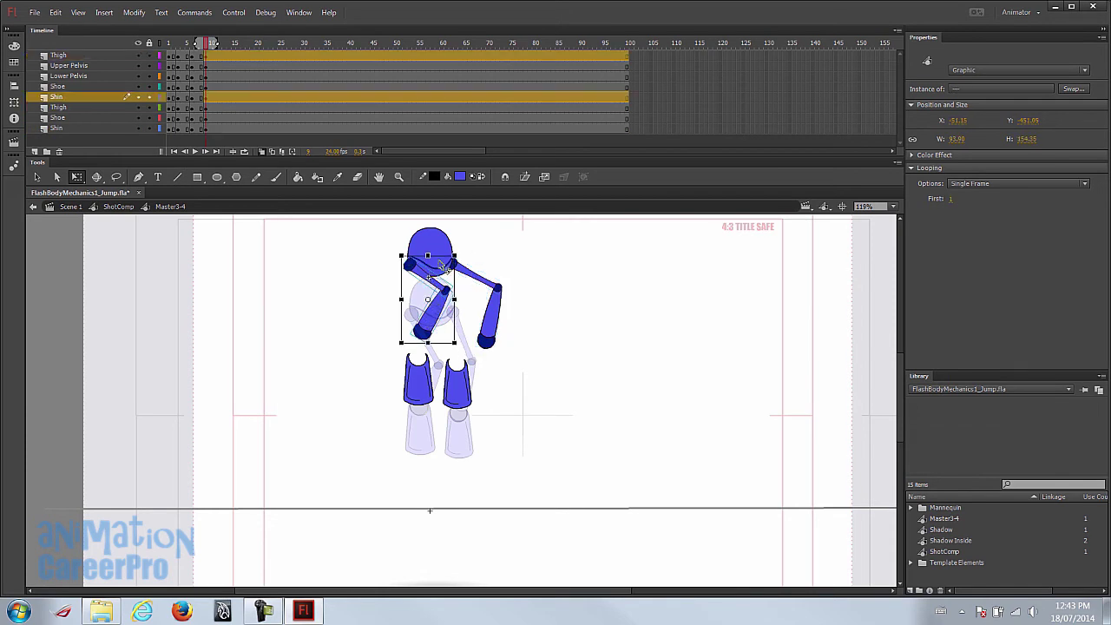
left_click_drag(428, 300, 413, 269)
mouse_move(463, 354)
left_mouse_down()
mouse_move(497, 312)
mouse_move(357, 349)
mouse_move(464, 352)
left_mouse_up()
left_click(304, 285)
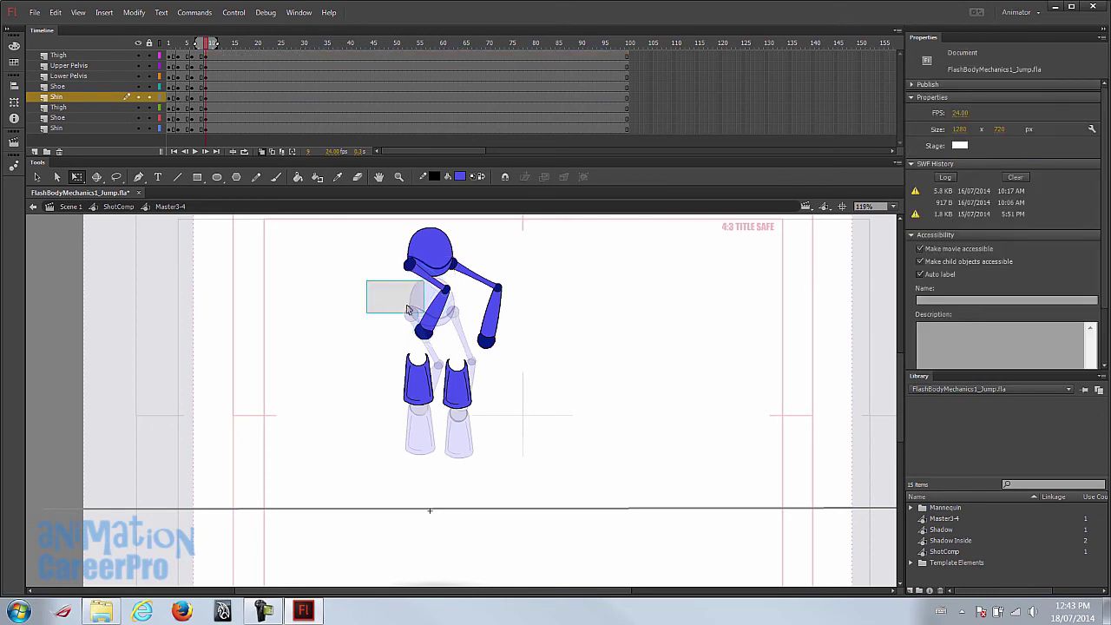
left_click_drag(380, 290, 444, 330)
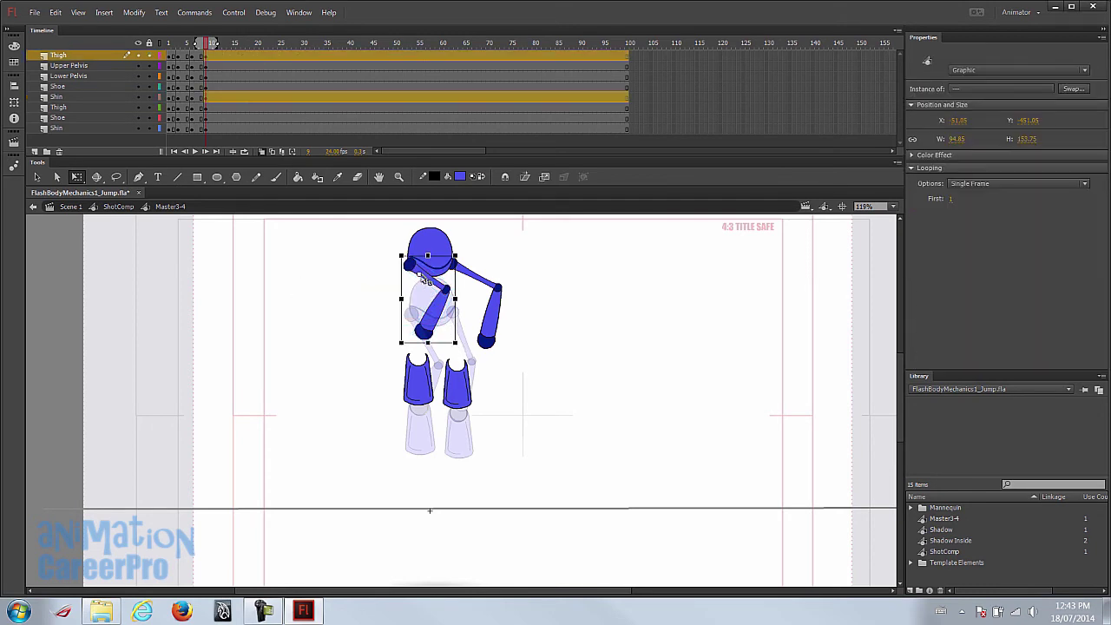
left_click(455, 321)
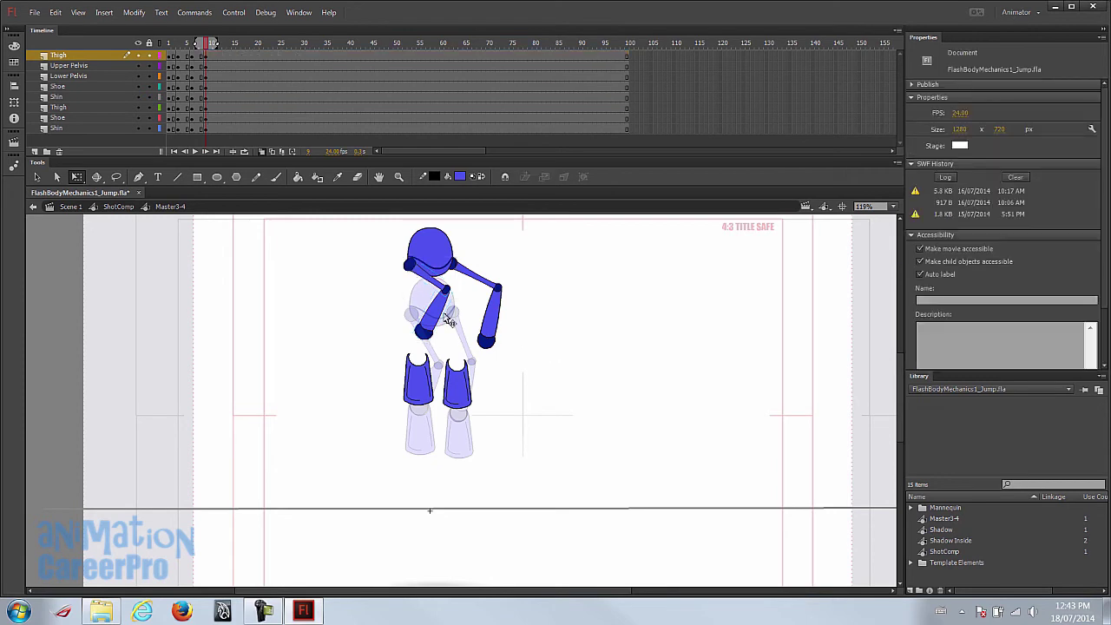
left_click(454, 321)
left_click(416, 272)
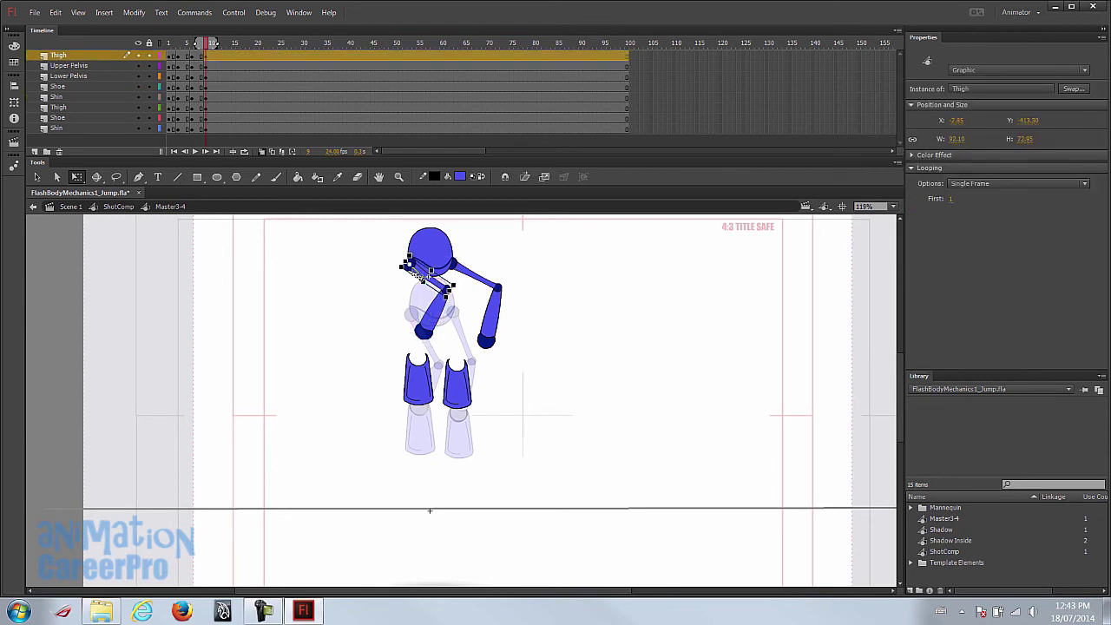
left_click(441, 312)
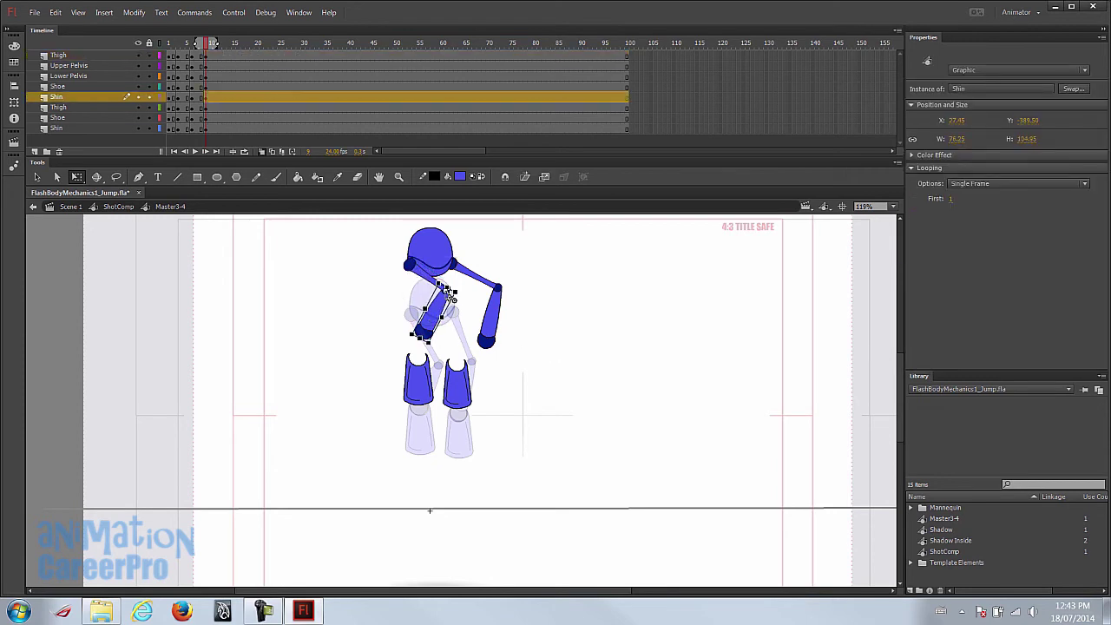
- Open the front shoe's symbol, turn off onion skinning and look through its drawings for a foot pose that suits frame 9
left_click(469, 386)
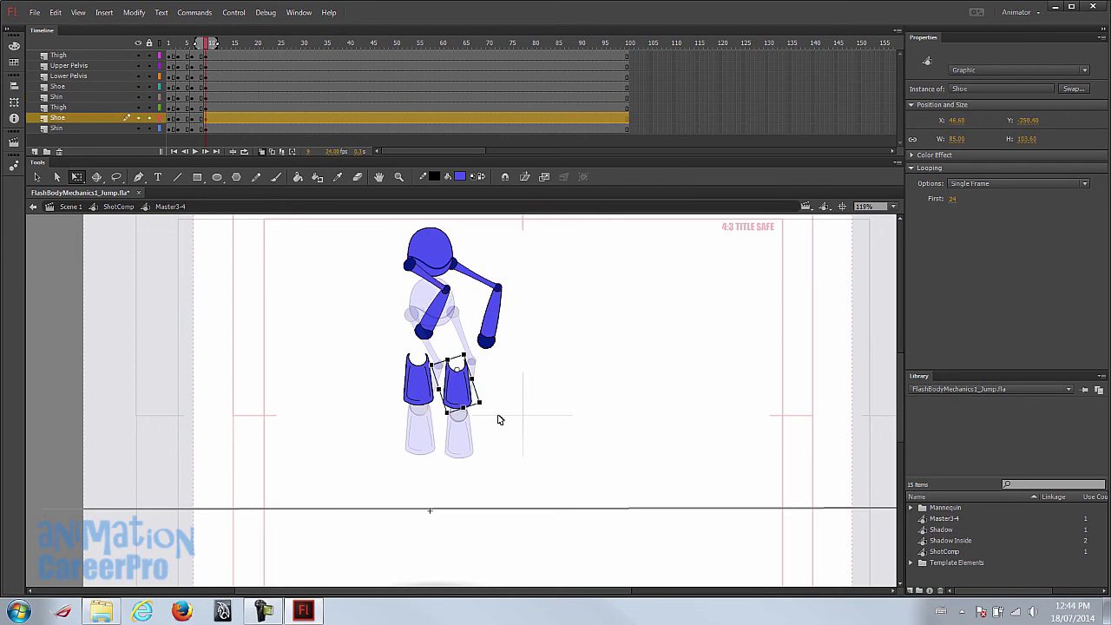
left_click_drag(206, 44, 193, 51)
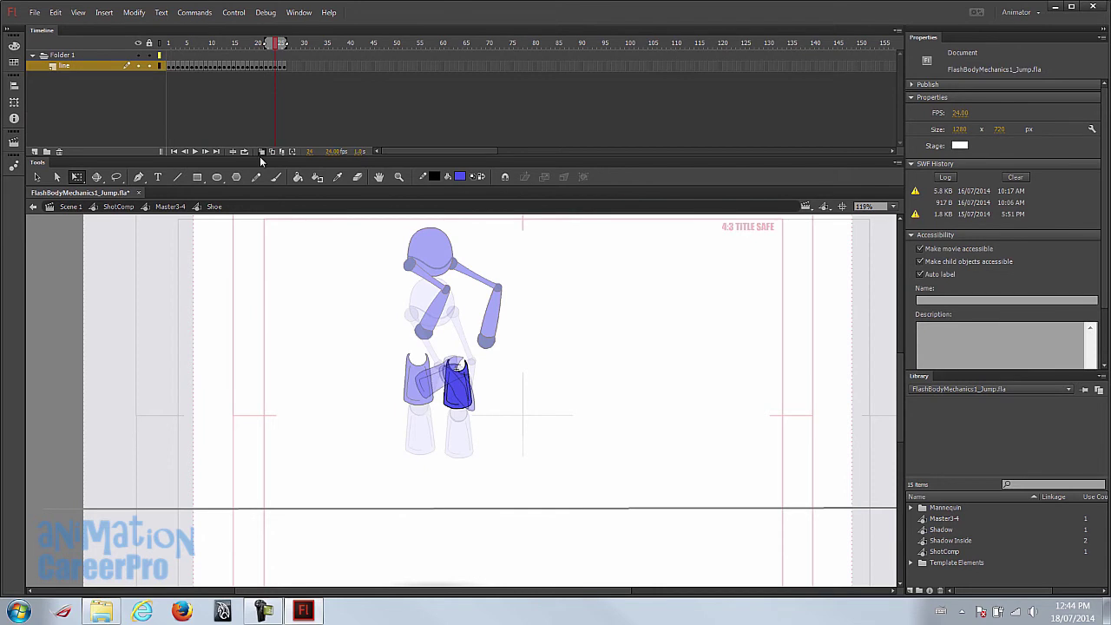
left_click(262, 152)
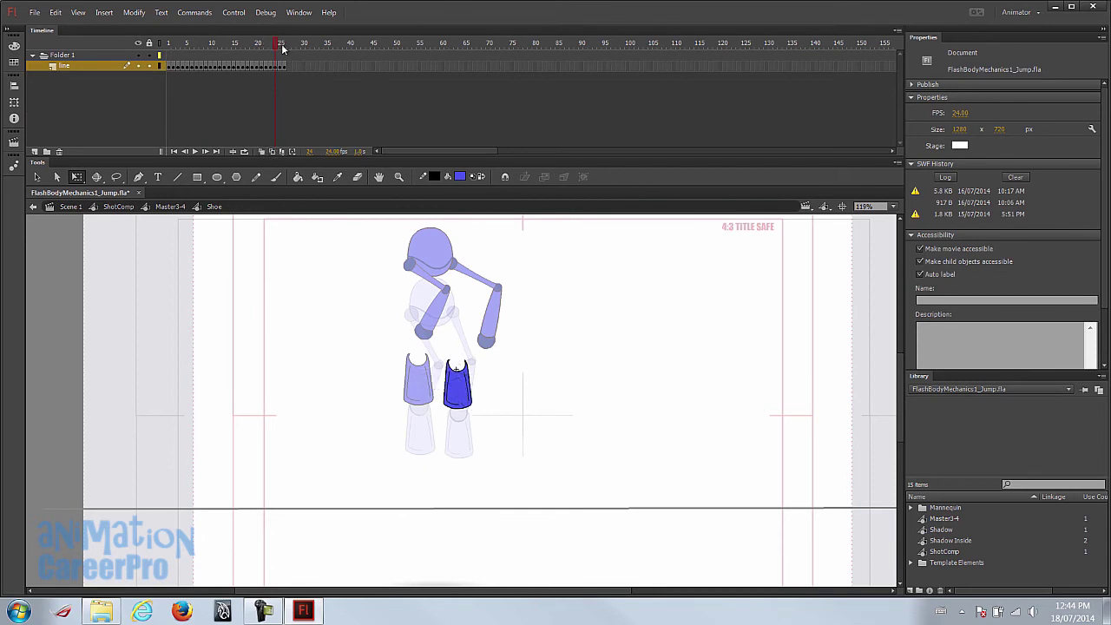
left_click_drag(275, 48, 178, 53)
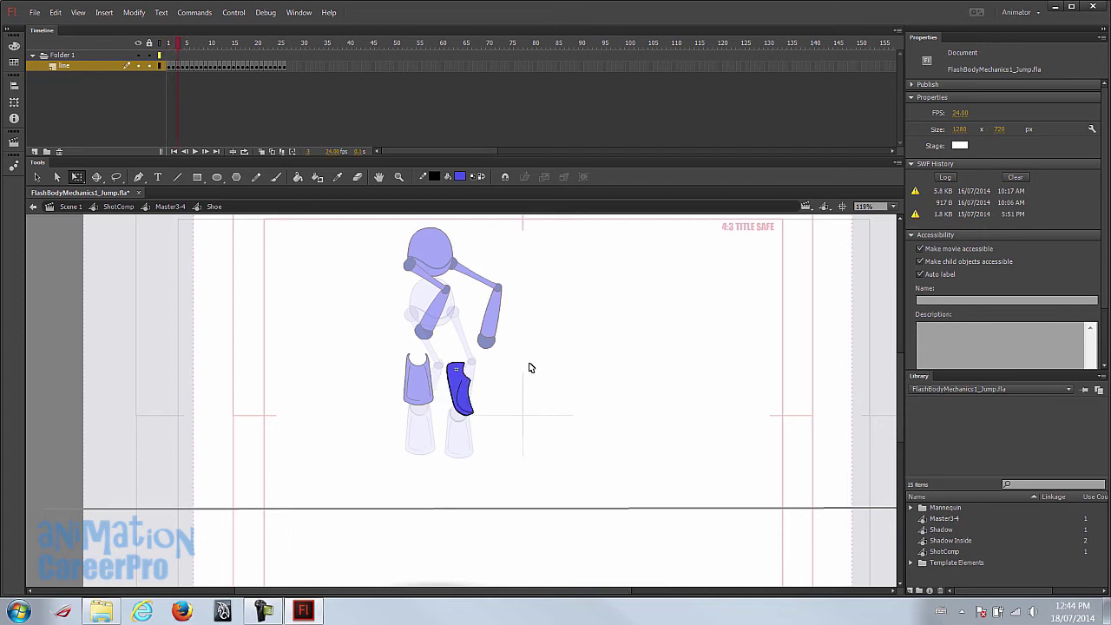
left_click(310, 152)
left_click(465, 398)
key("period")
key("period")
key("period")
key("period")
key("period")
key("comma")
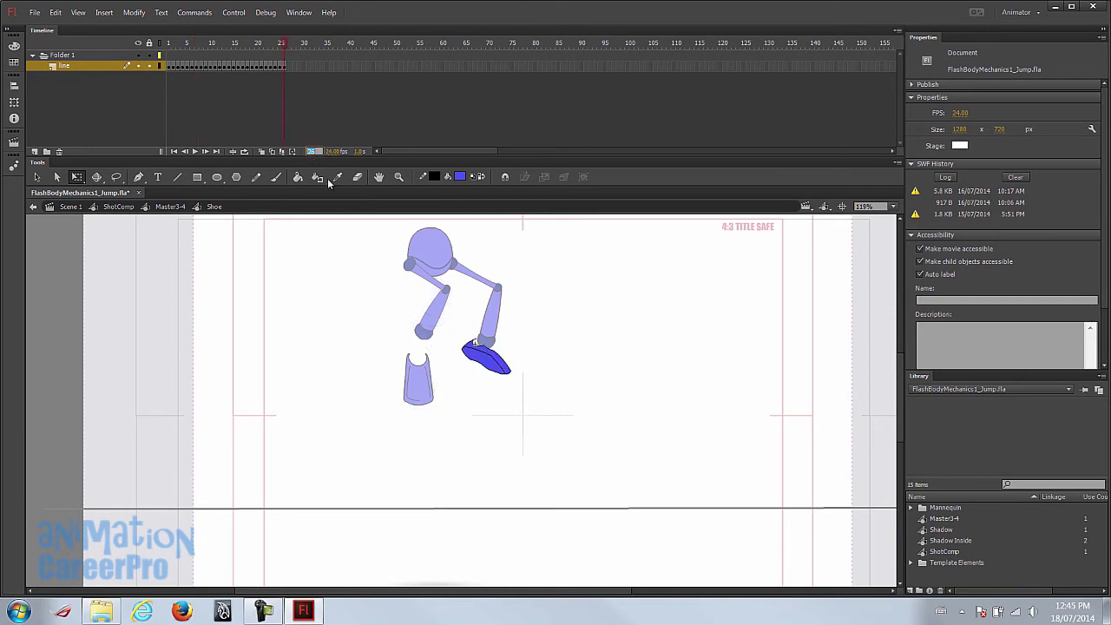
double_click(562, 341)
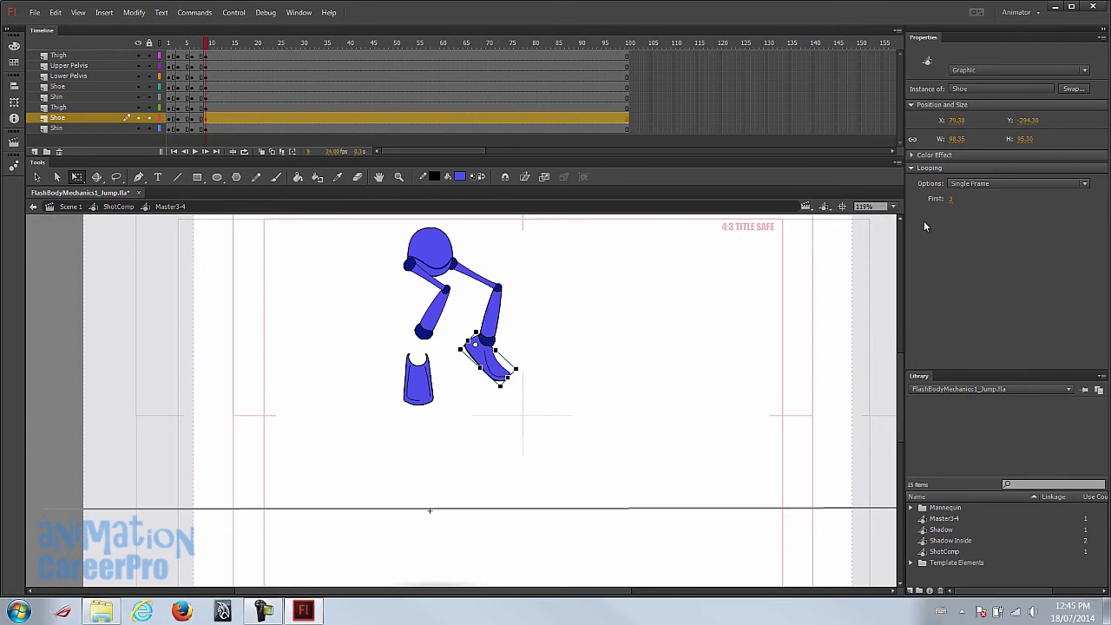
- Set the front shoe's first frame to 26 and rotate the shoe until it lies nearly level at the ankle on frame 9
left_click(951, 201)
type("26")
key("Return")
left_click_drag(482, 397, 546, 347)
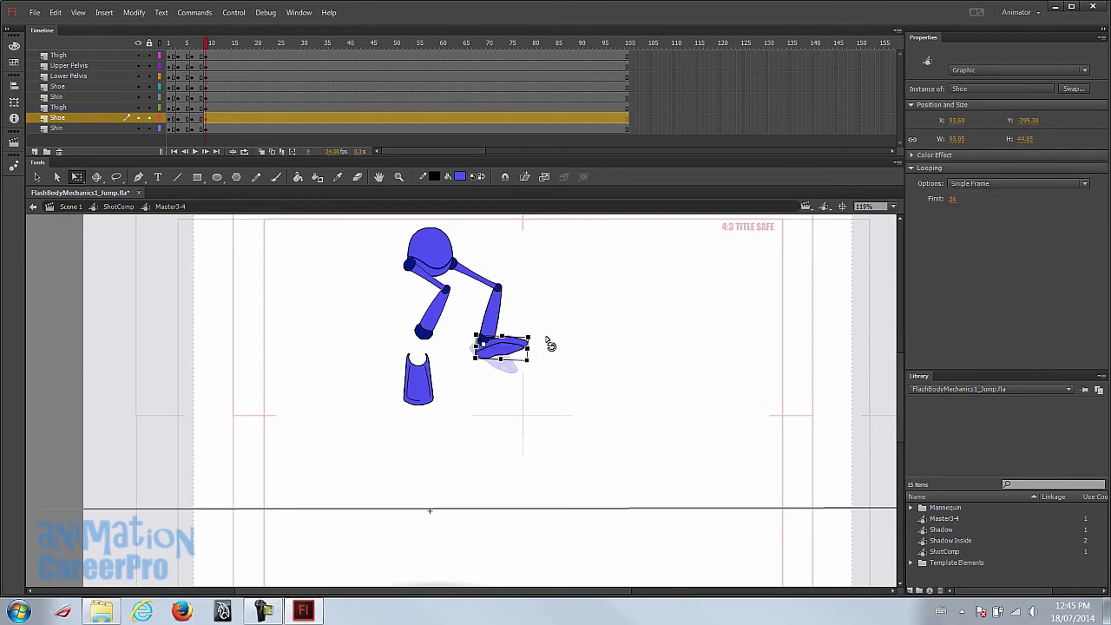
left_click(552, 342)
- Attach the rear shoe to its ankle on frame 9 and set its first frame to 26
left_click(426, 399)
left_click_drag(951, 198, 955, 198)
left_click(956, 198)
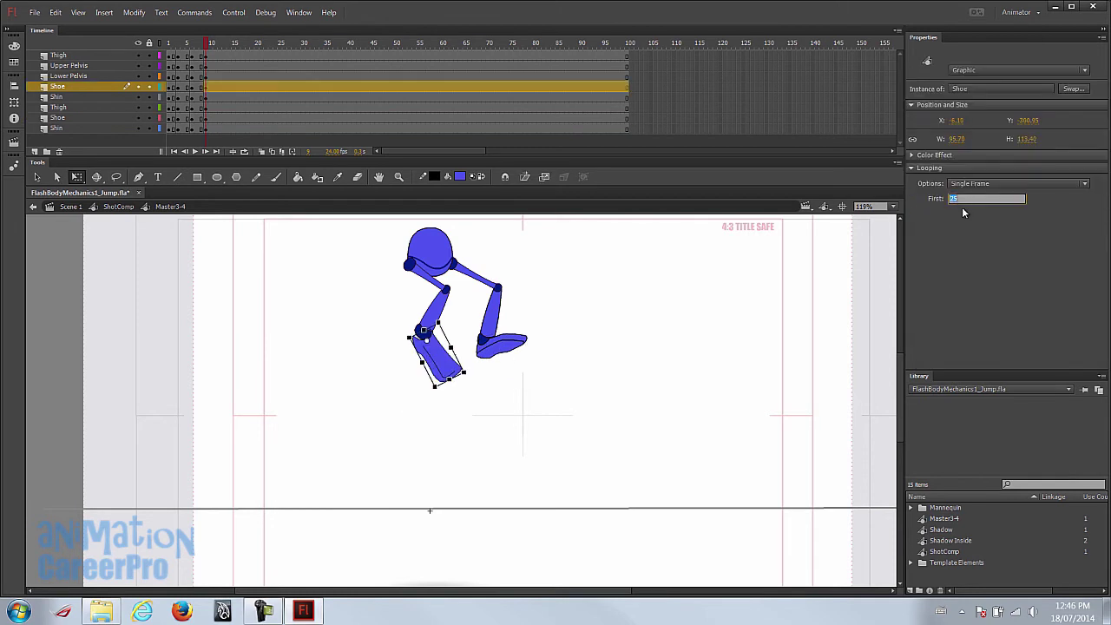
type("26")
key("Return")
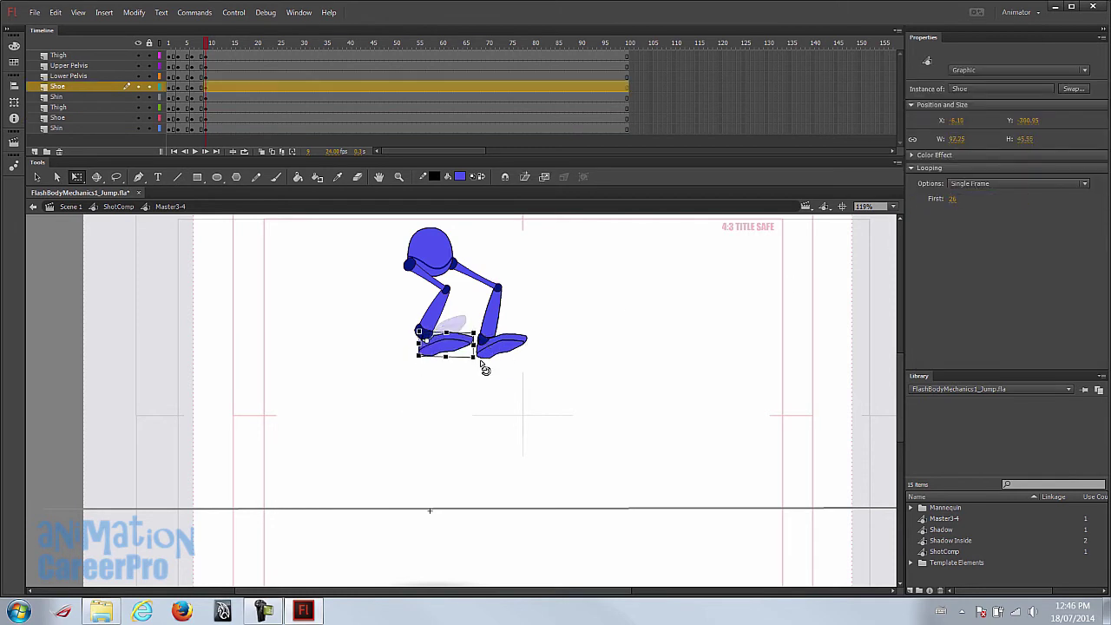
left_click(443, 373)
- Browse the front shoe's drawings inside its symbol and set its first frame to 14 on frame 9
key("z")
left_click(452, 372)
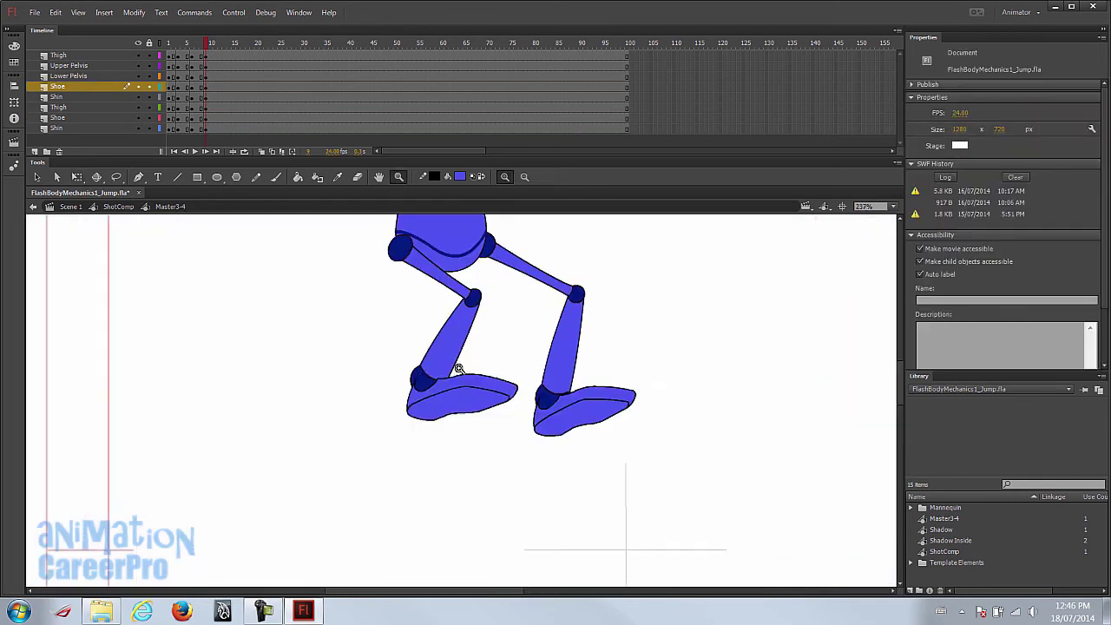
left_click(568, 430)
double_click(567, 431)
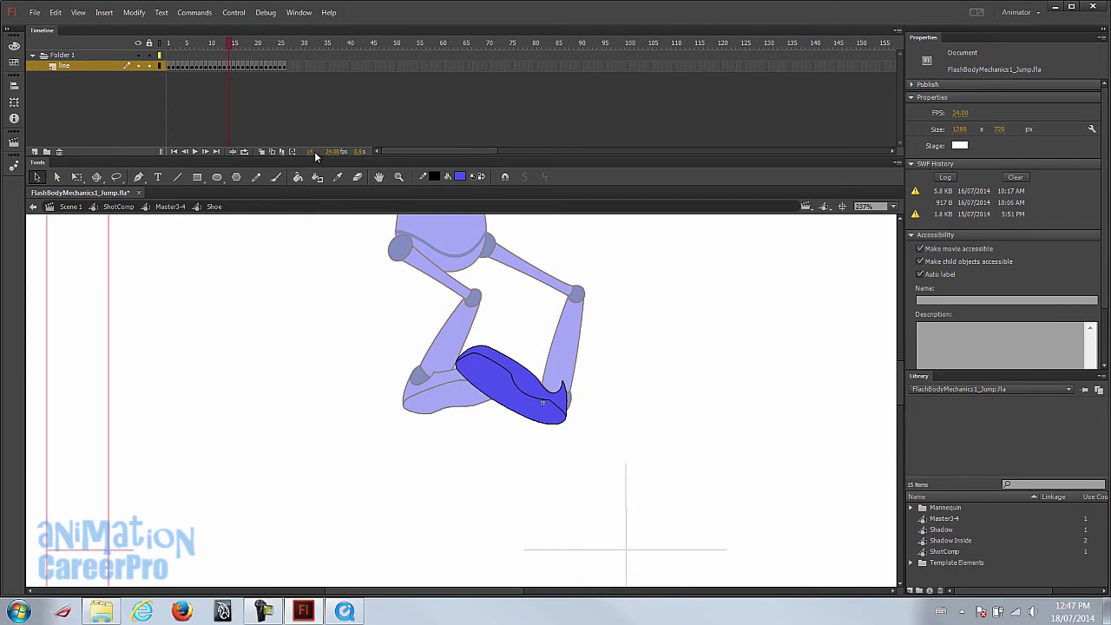
double_click(502, 419)
left_click(956, 200)
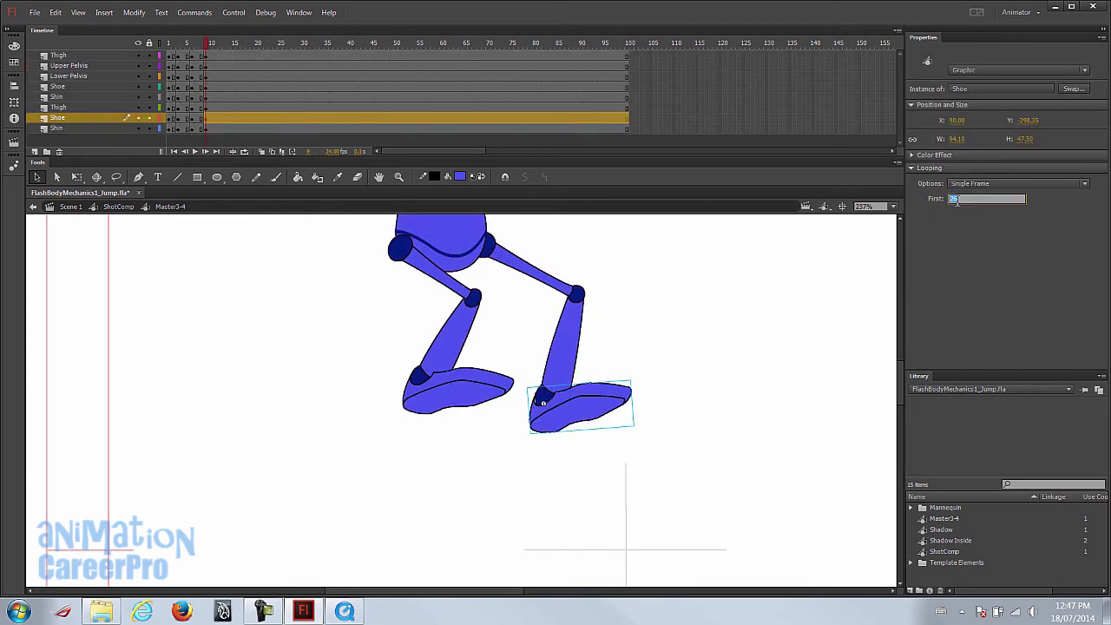
type("14")
key("Return")
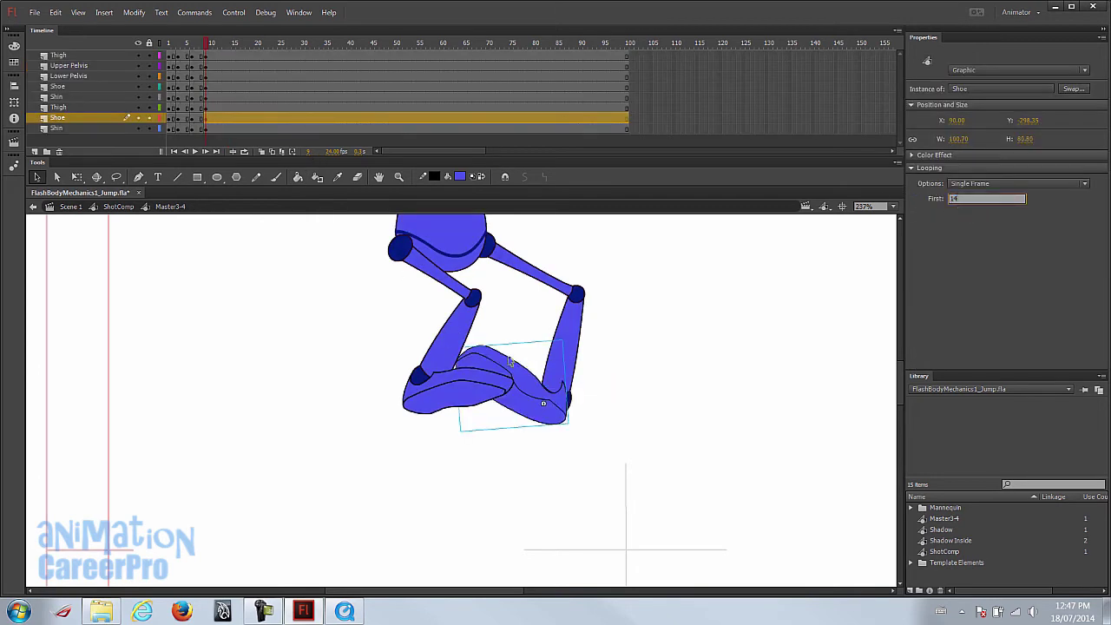
- Flip the front shoe horizontally so its toe points forward, and rotate the toe slightly downward about the ankle
left_click(538, 401)
key("q")
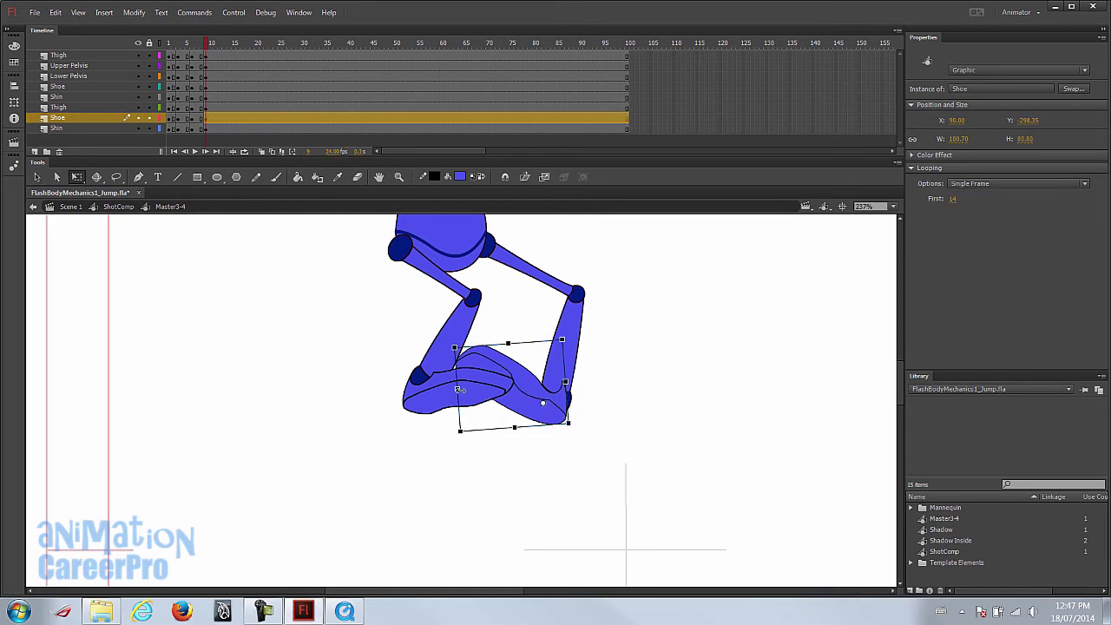
left_click_drag(460, 392, 617, 398)
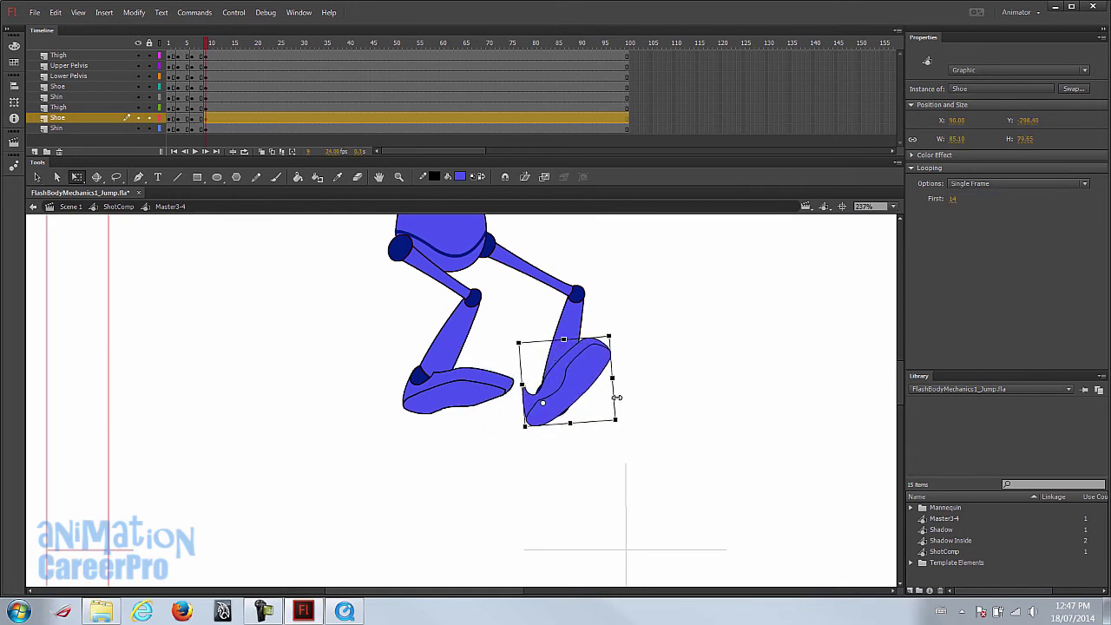
left_click_drag(623, 350, 611, 405)
- Review the jump in full view by scrubbing the timeline from frame 1 through the posed keyframes
key("z")
left_click(426, 303, "alt")
left_click(457, 345, "alt")
left_click_drag(472, 360, 463, 287)
key("v")
left_click(170, 44)
left_click_drag(501, 411, 506, 347)
key("z")
left_click(516, 408, "alt")
left_click_drag(318, 294, 576, 527)
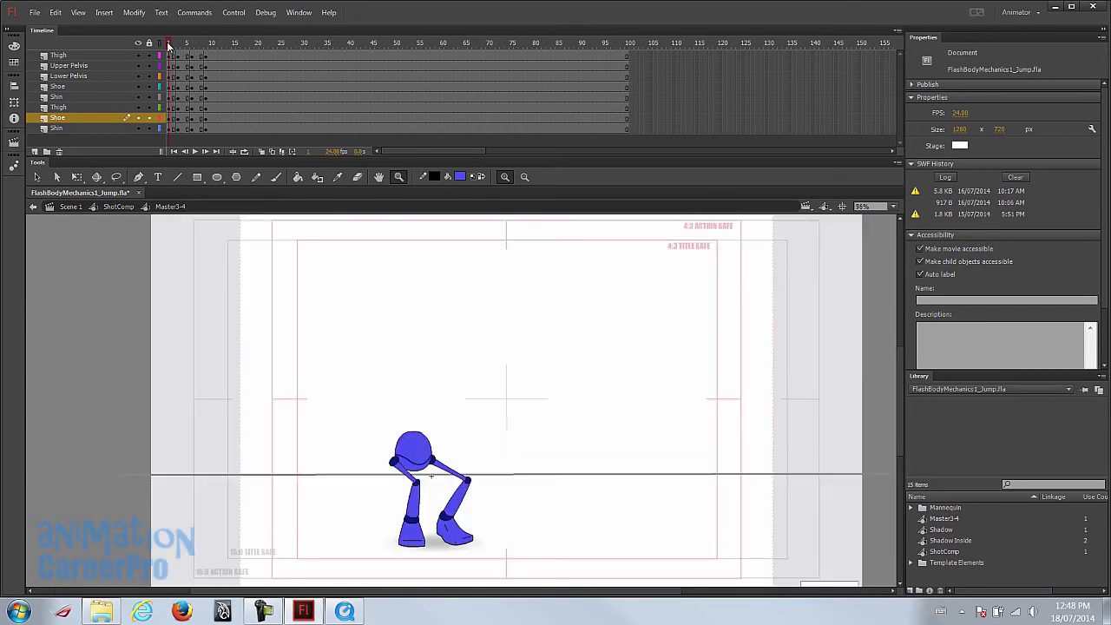
left_click_drag(171, 45, 192, 54)
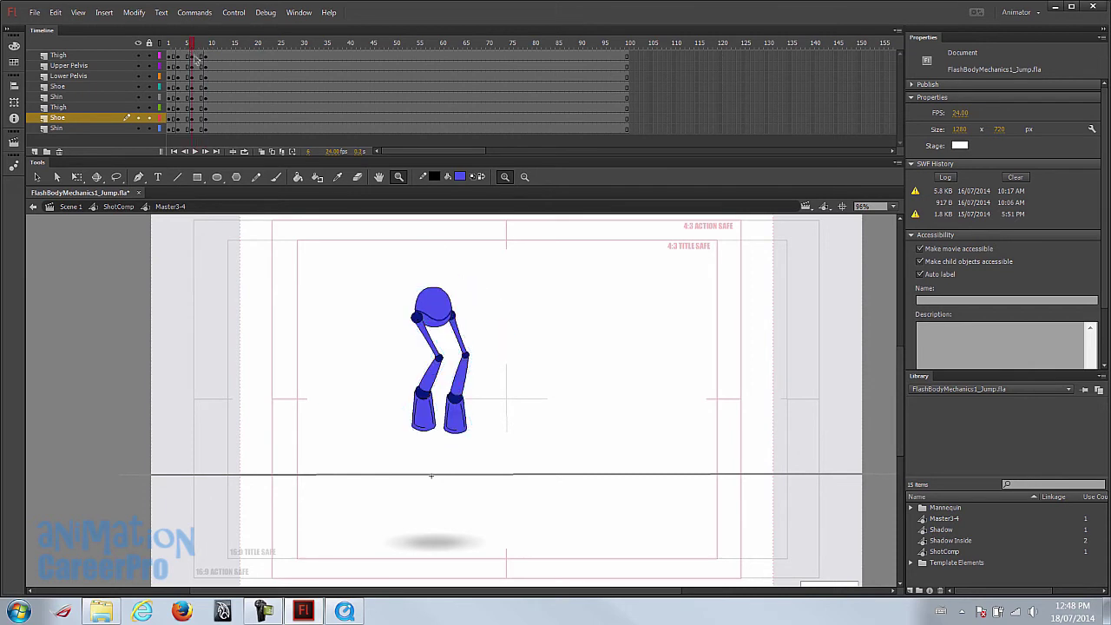
- Copy the frame 6 keyframes of all body-part layers and paste them onto frame 12
left_click(192, 55)
left_click(193, 129, "shift")
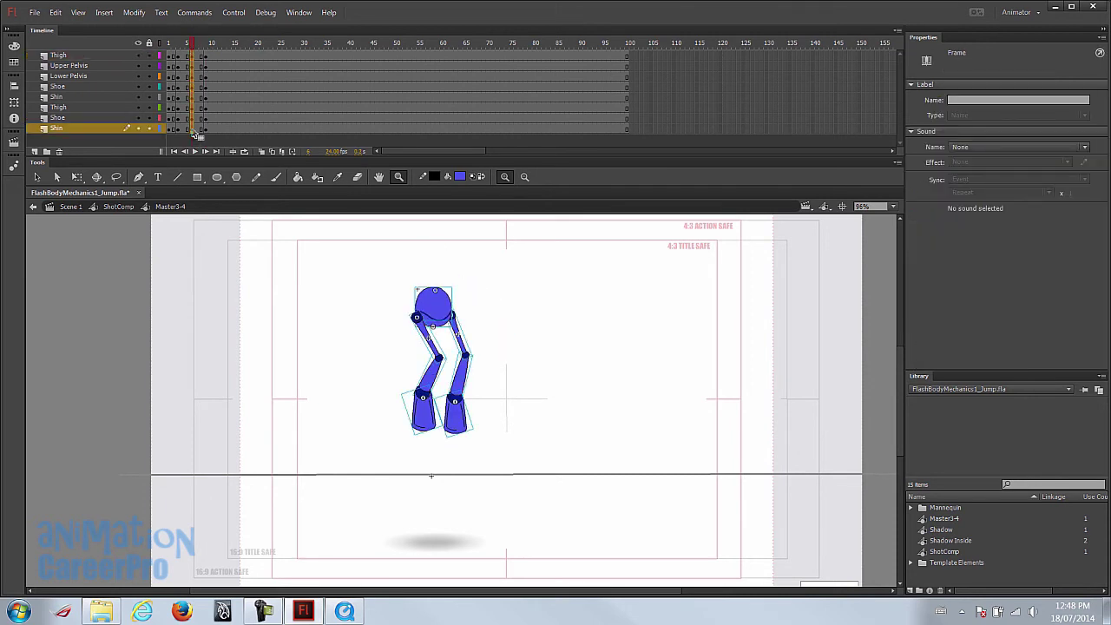
right_click(197, 130)
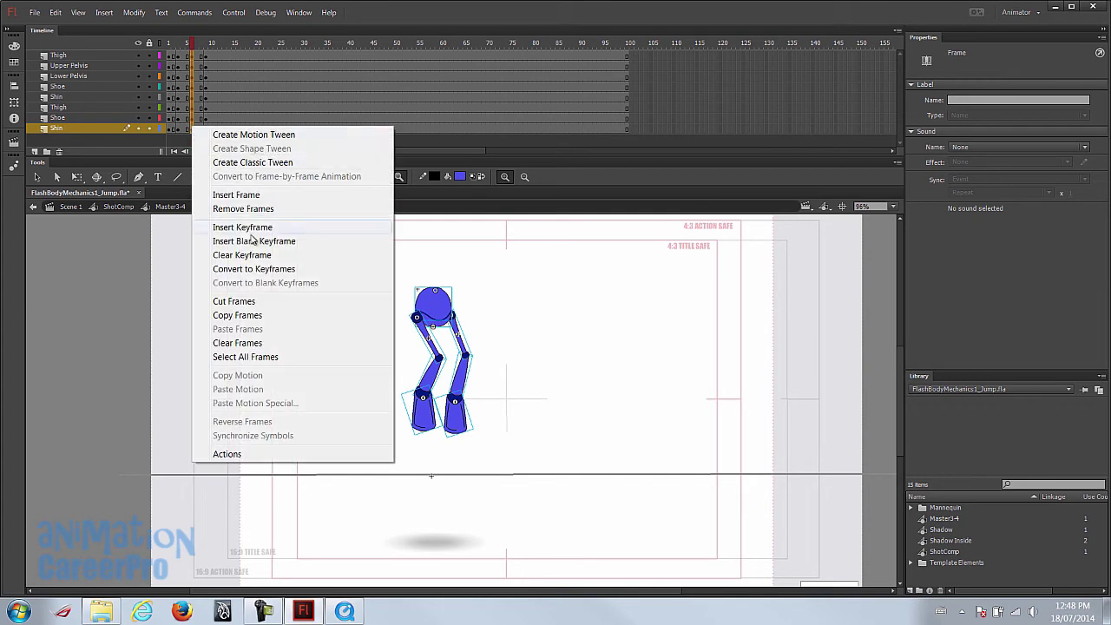
left_click(260, 316)
left_click(213, 45)
left_click(222, 55)
right_click(218, 131)
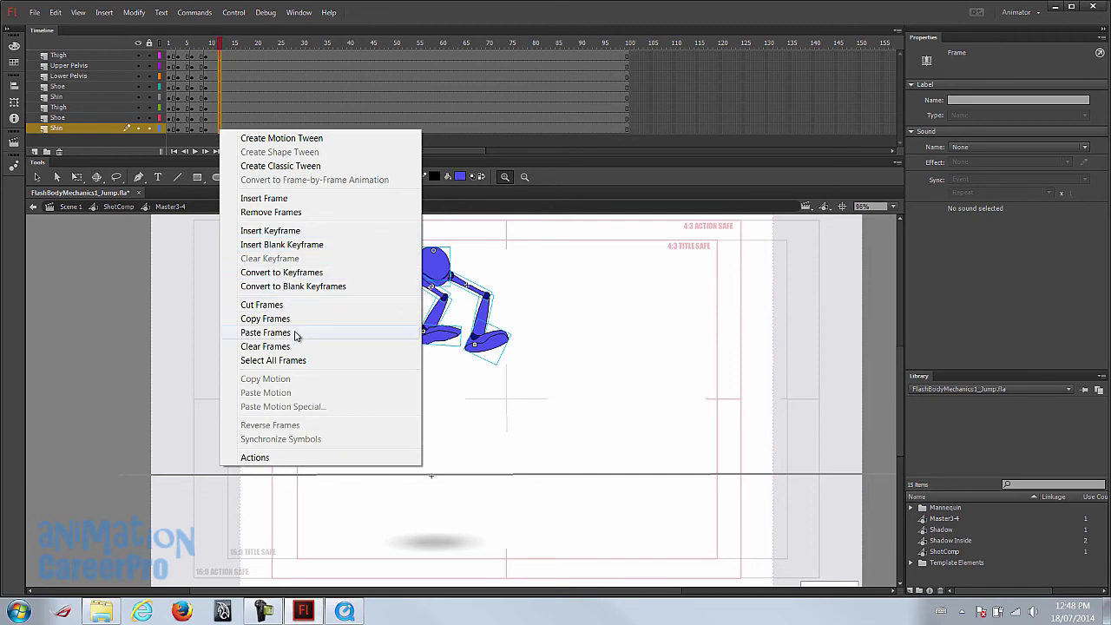
left_click(265, 333)
- Clear the extra keyframes on frame 13 across all body-part layers and return to frame 12
left_click(224, 57)
left_click(230, 131)
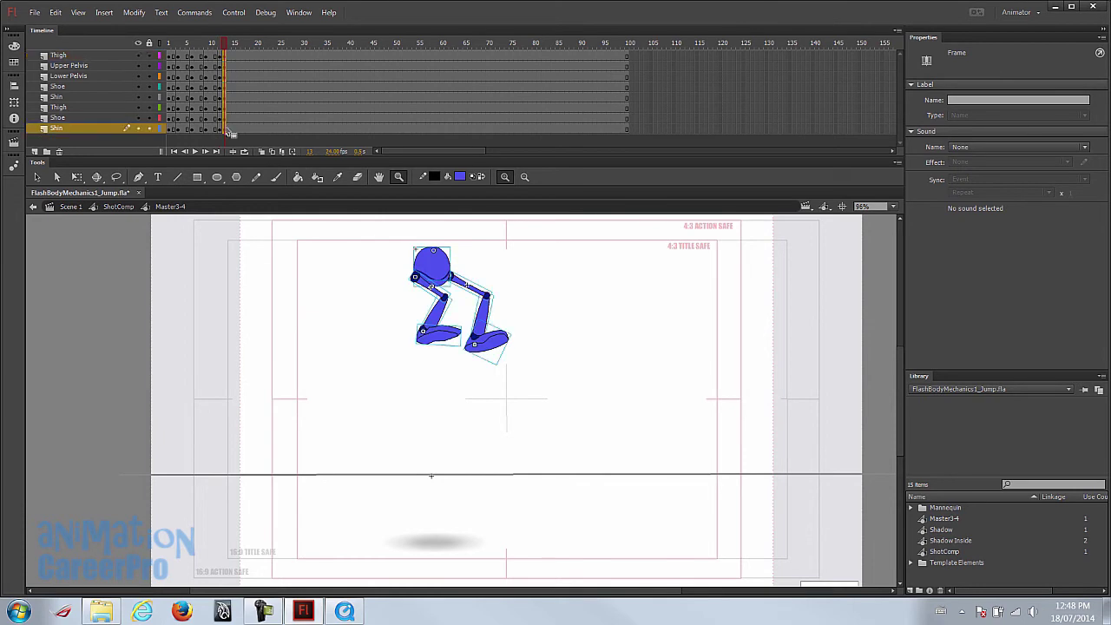
right_click(227, 115)
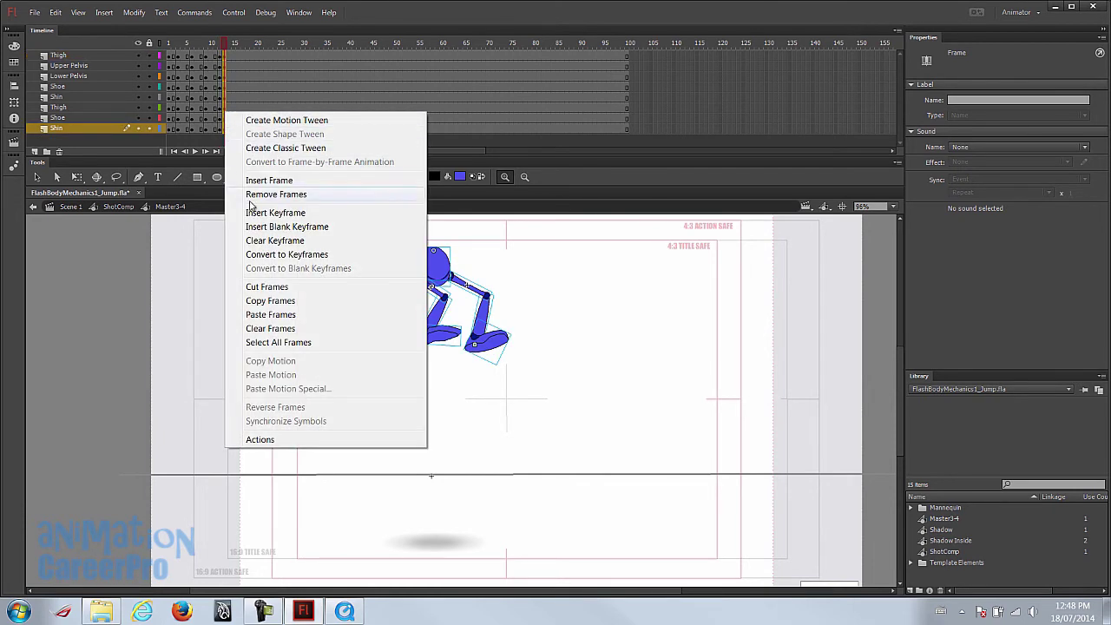
left_click(269, 239)
left_click(218, 47)
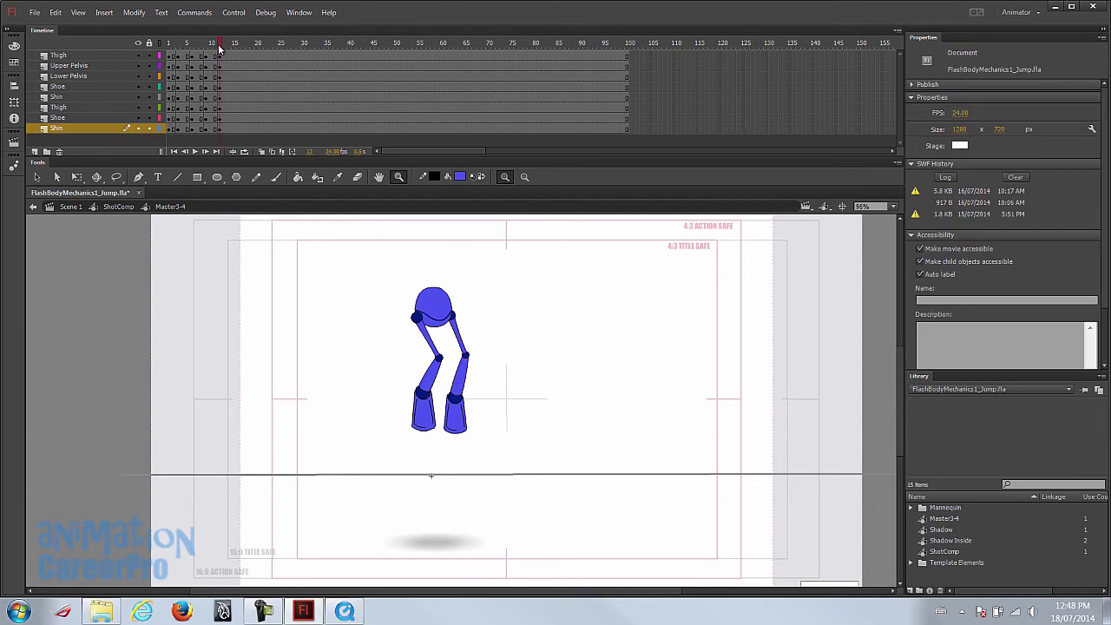
- Compare the mannequin's poses on frames 6, 9 and 12 by scrubbing between them
left_click(195, 47)
left_click_drag(190, 48, 220, 49)
left_click(220, 49)
mouse_move(210, 50)
left_mouse_down()
mouse_move(192, 49)
mouse_move(206, 50)
left_mouse_up()
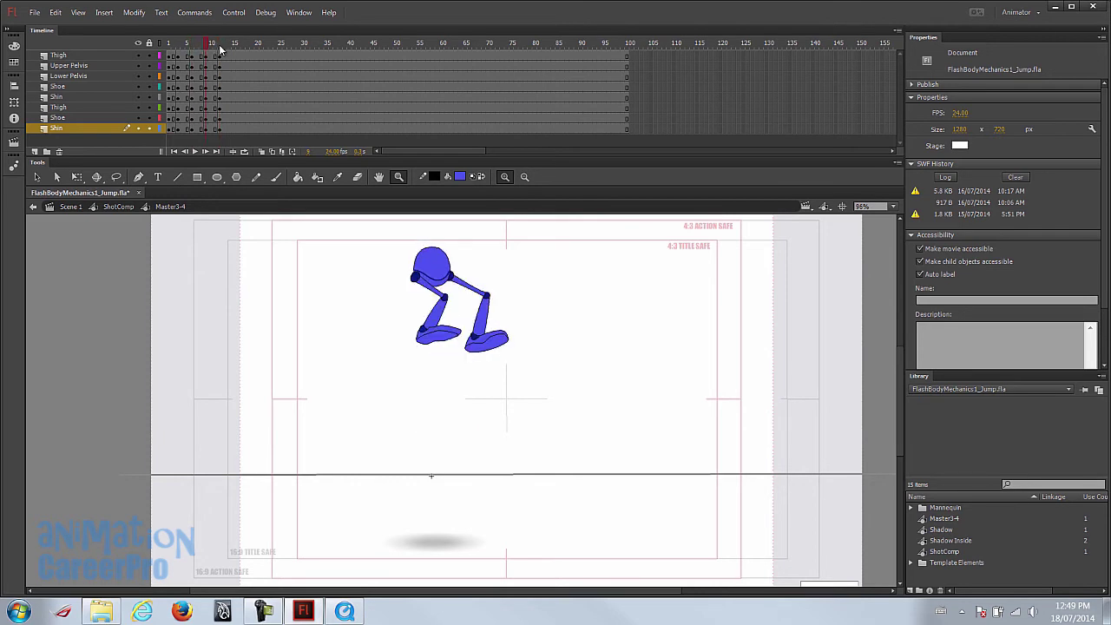
left_click(220, 50)
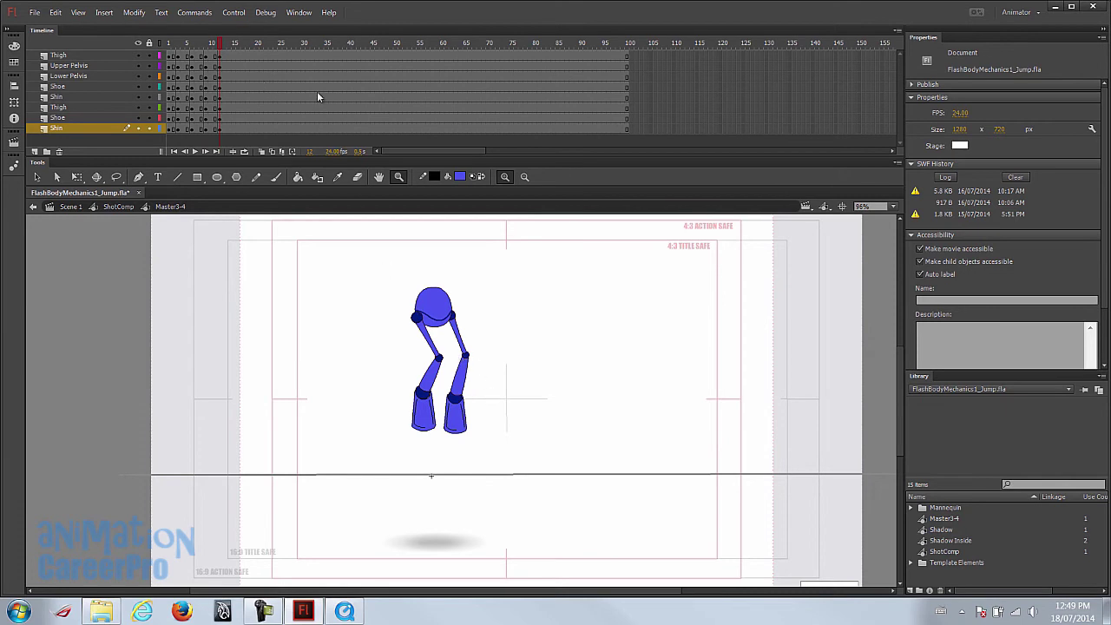
left_click(208, 49)
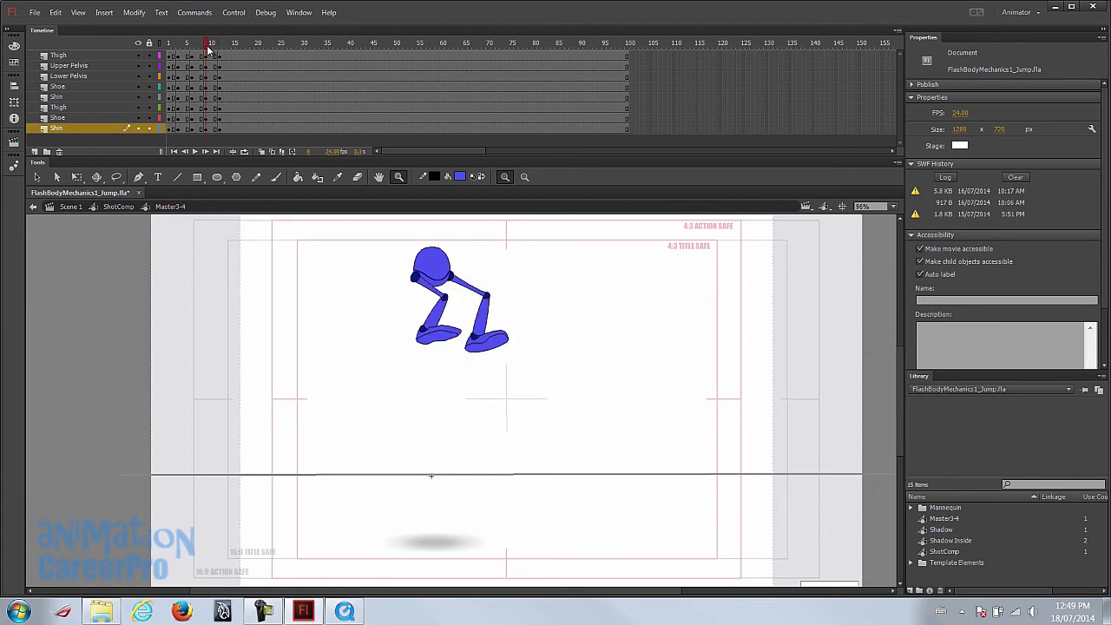
left_click_drag(208, 50, 221, 52)
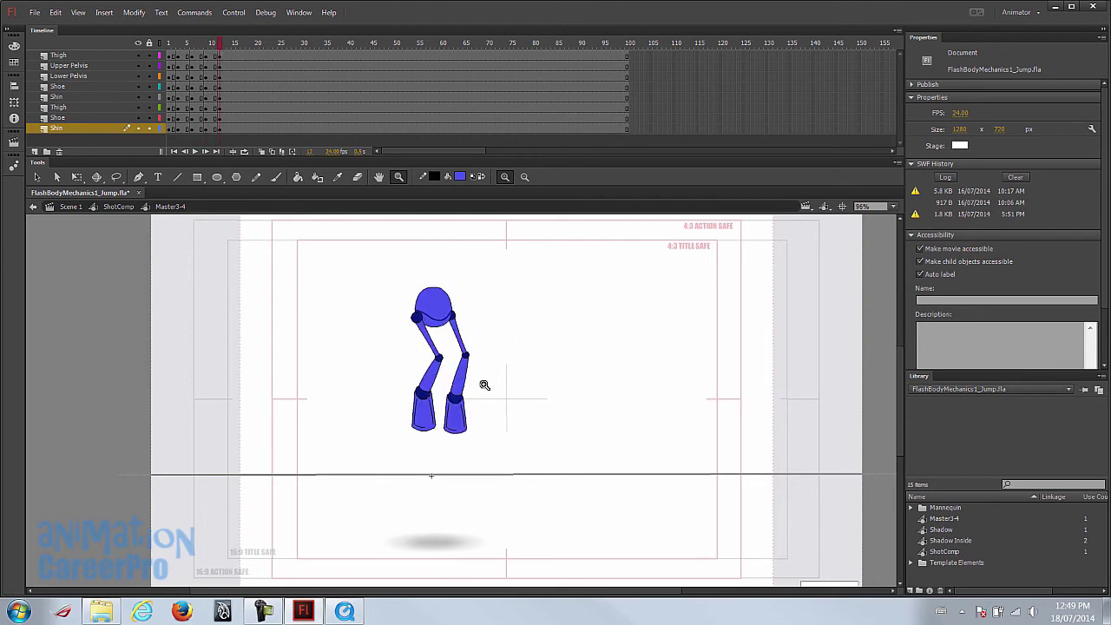
left_click_drag(211, 49, 219, 48)
- Rotate both thighs further forward on frame 12 and reattach both shins at the knees
key("v")
key("z")
left_click(458, 363)
key("v")
left_click(470, 364)
key("q")
left_click_drag(484, 372, 512, 355)
left_click(408, 350)
left_click_drag(444, 383, 470, 352)
left_click_drag(462, 415, 488, 397)
left_click_drag(401, 417, 426, 444)
- Bring the frame 9 shoe drawings onto frame 12 and position both shoes at the ankles
left_click(207, 44)
left_click(208, 86)
left_click(220, 43)
left_click(57, 86)
left_click_drag(415, 531, 460, 453)
left_click(469, 499)
left_click(421, 519)
left_click_drag(434, 528, 458, 470)
left_click(454, 476)
left_click_drag(529, 493, 495, 405)
left_click_drag(402, 464, 512, 450)
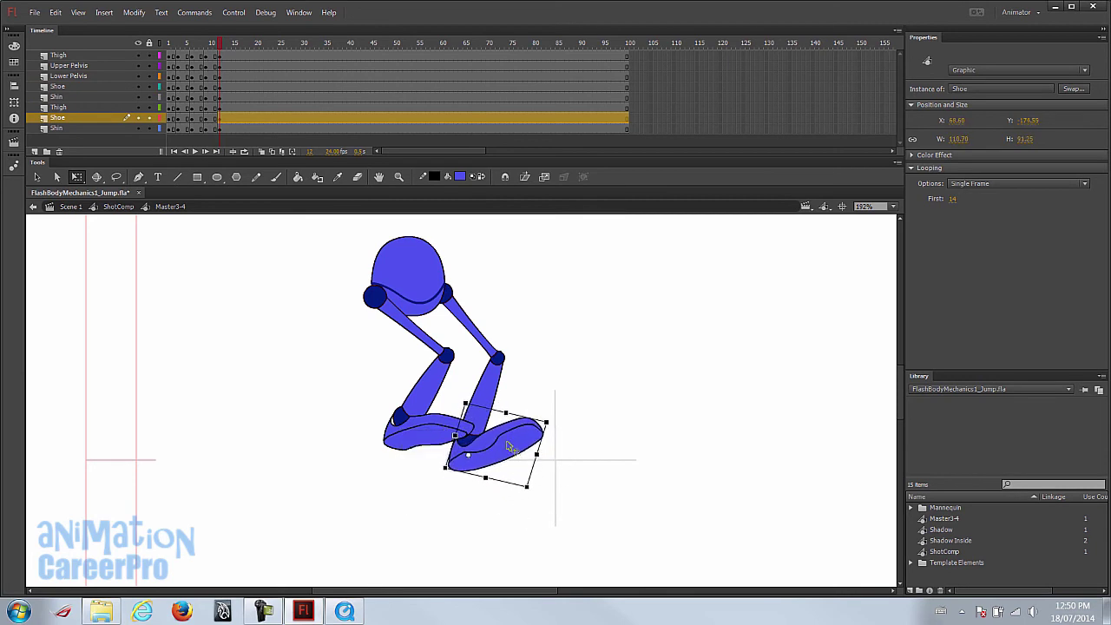
- Rotate the rear leg down about the hip on frame 12, and adjust its shin and shoe about the knee
mouse_move(227, 40)
left_mouse_down()
mouse_move(206, 61)
mouse_move(226, 64)
mouse_move(209, 63)
mouse_move(221, 50)
left_mouse_up()
left_click(443, 357)
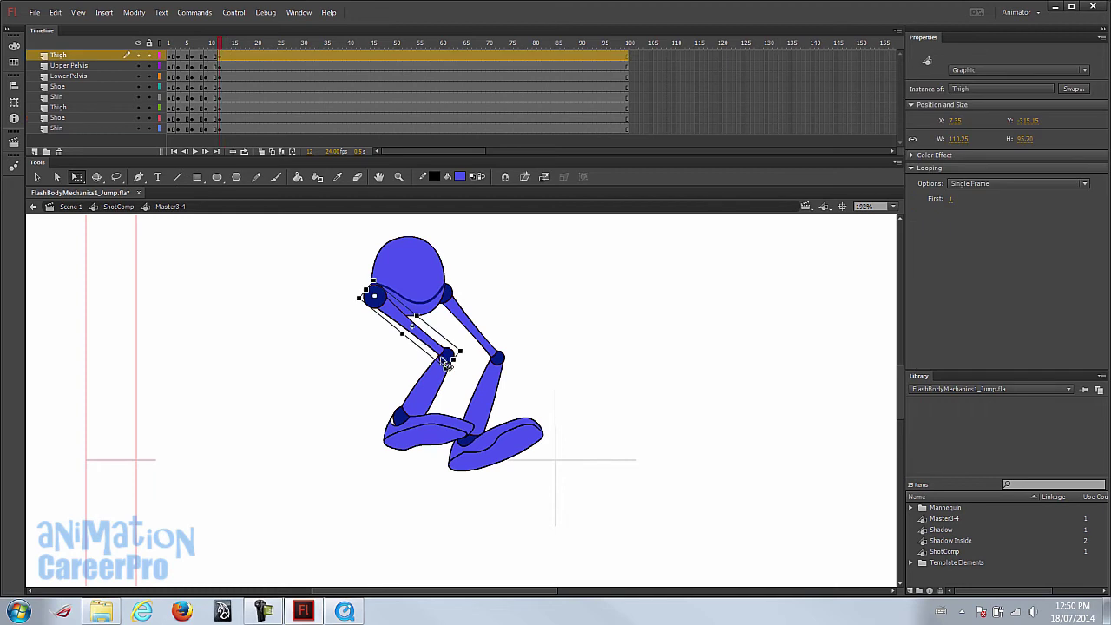
left_click(436, 394)
left_click_drag(473, 460, 454, 488)
left_click(414, 336, "shift")
left_click_drag(401, 413, 433, 368)
mouse_move(459, 478)
left_mouse_down()
mouse_move(493, 479)
mouse_move(473, 483)
left_mouse_up()
left_click(424, 394, "shift")
- Rotate the front leg back about the hip on frame 12, and swing its shin and shoe forward about the knee
left_click(488, 346)
left_click(487, 396, "shift")
left_click(497, 444, "shift")
left_click_drag(487, 383, 444, 293)
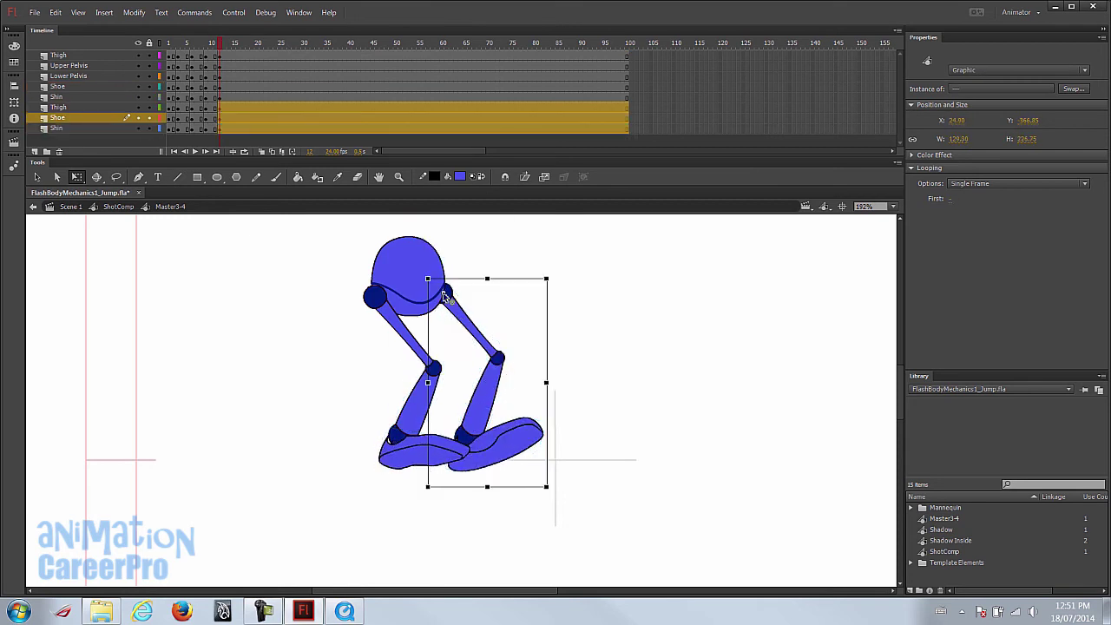
left_click_drag(554, 494, 526, 505)
left_click(467, 328, "shift")
left_click_drag(476, 425, 488, 366)
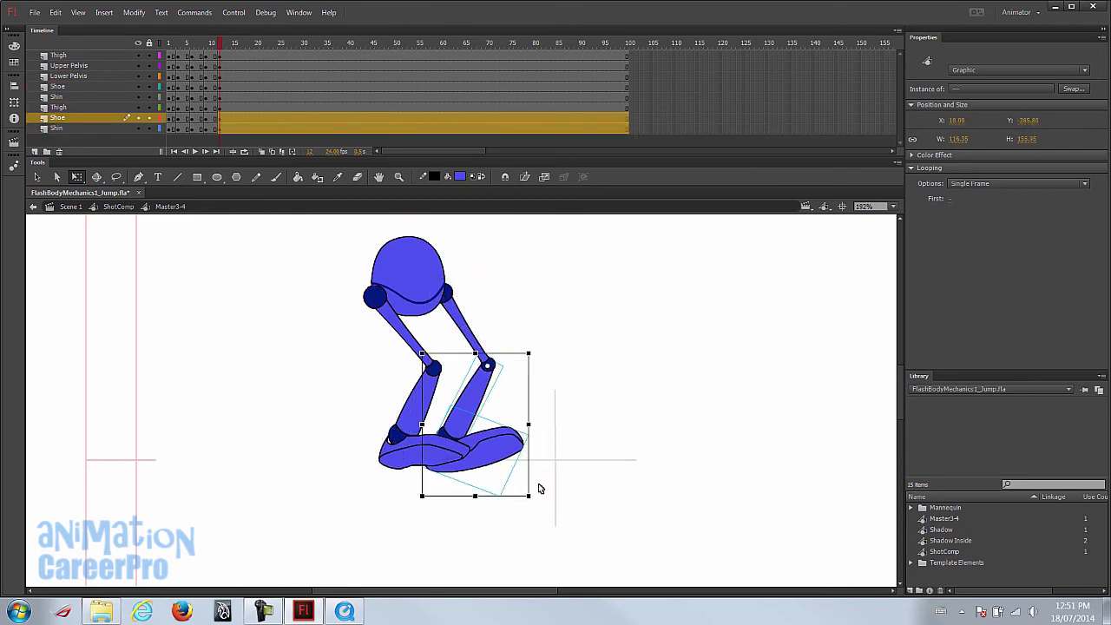
left_click_drag(532, 501, 557, 490)
left_click(589, 411)
- Adjust the front shoe's tilt on frame 12 and rotate the whole rear leg slightly back about the hip
left_click(538, 434)
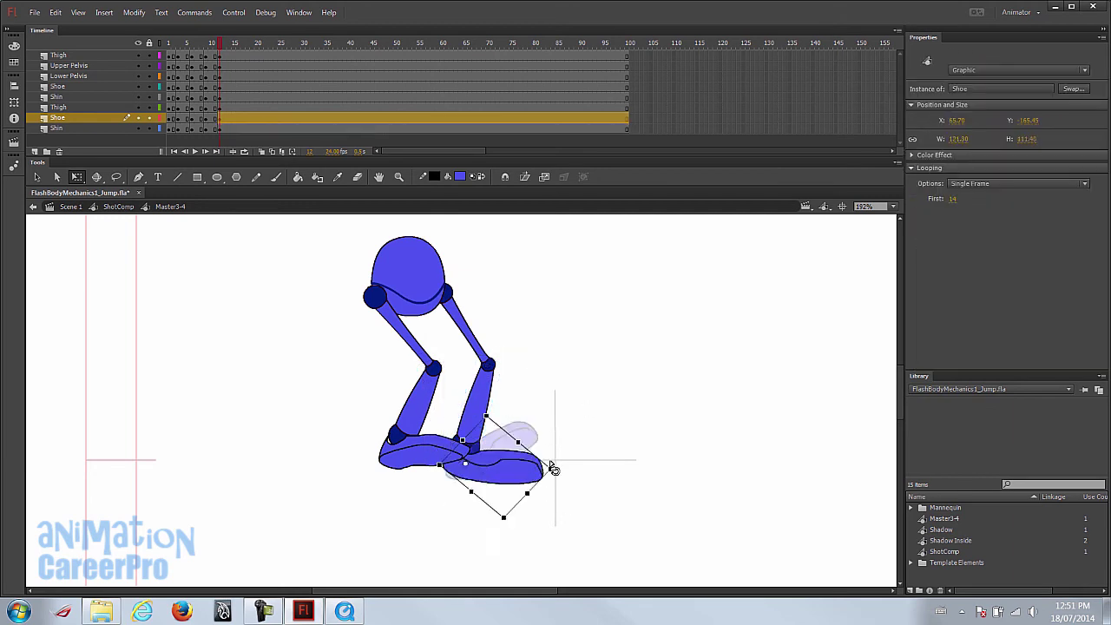
left_click_drag(367, 348, 436, 490)
left_click_drag(420, 384, 377, 296)
left_click_drag(482, 486, 445, 499)
- Scrub the timeline from frame 1 to frame 14 to review the jump including the frame 12 pose
left_click_drag(229, 43, 219, 52)
key("z")
left_click(505, 394, "alt")
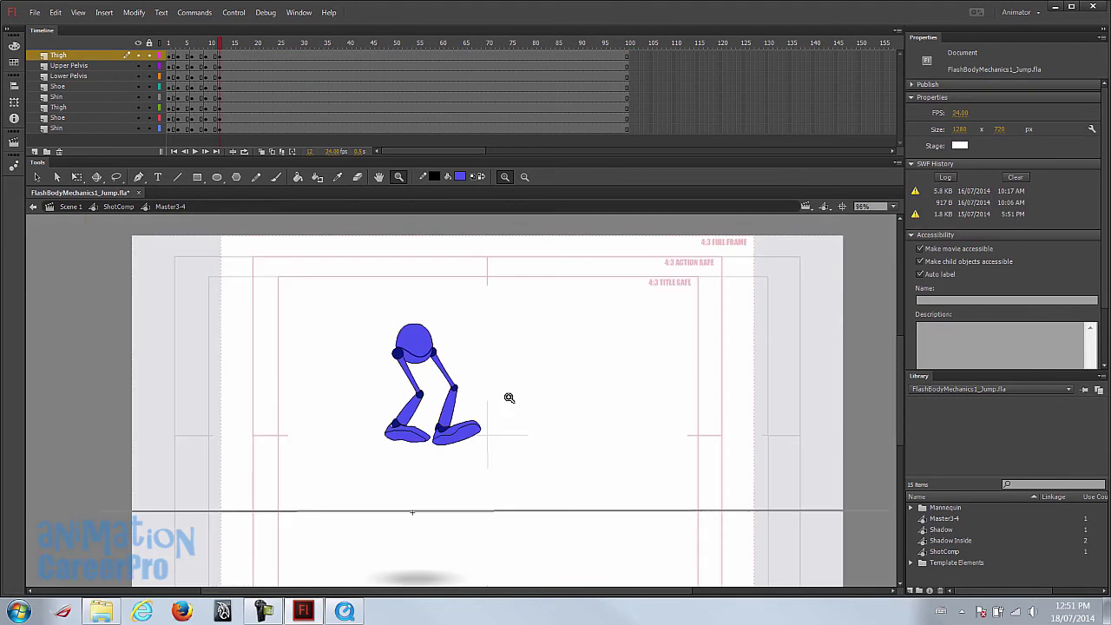
left_click_drag(511, 409, 526, 374)
left_click(169, 44)
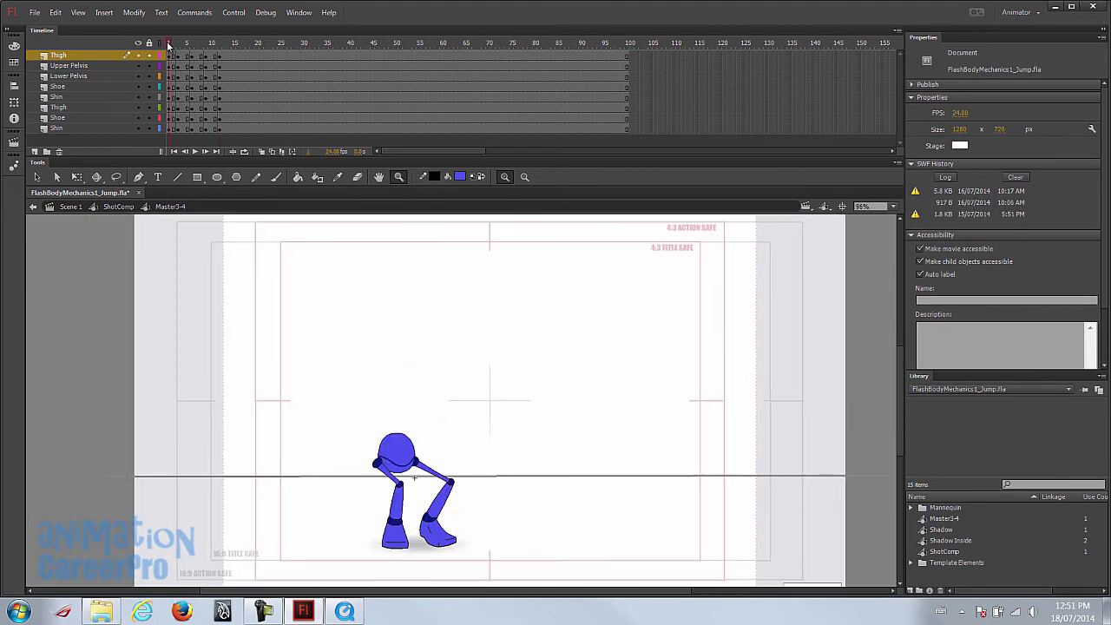
left_click_drag(169, 44, 231, 53)
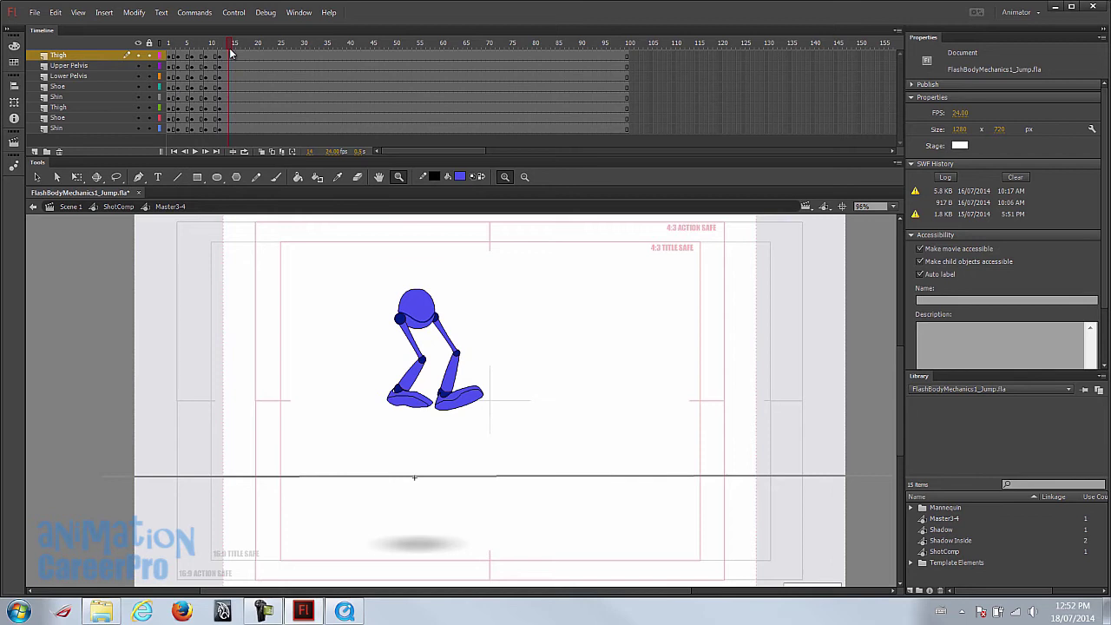
- Copy the extended pose on frame 3 across all layers, from the top Thigh to the bottom Shin
left_click(178, 50)
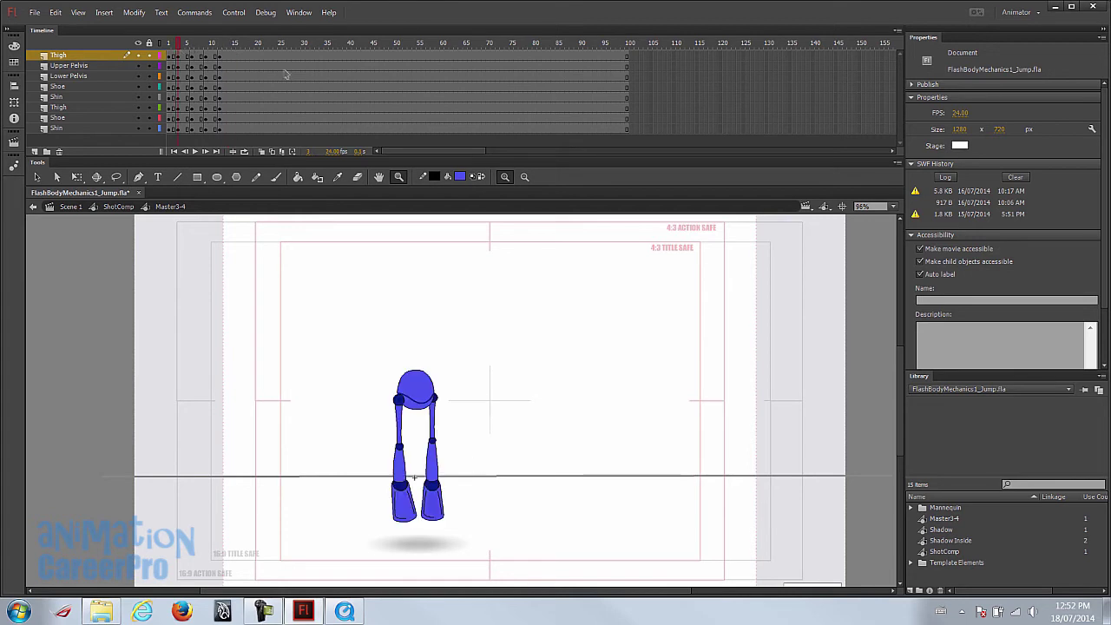
left_click(221, 45)
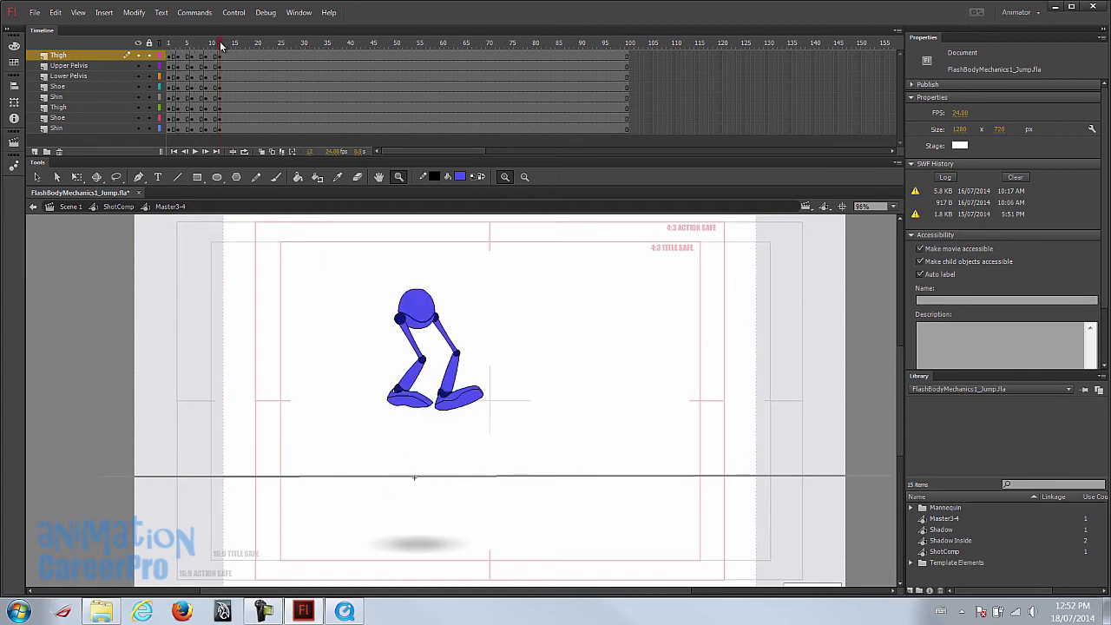
key("shift+comma")
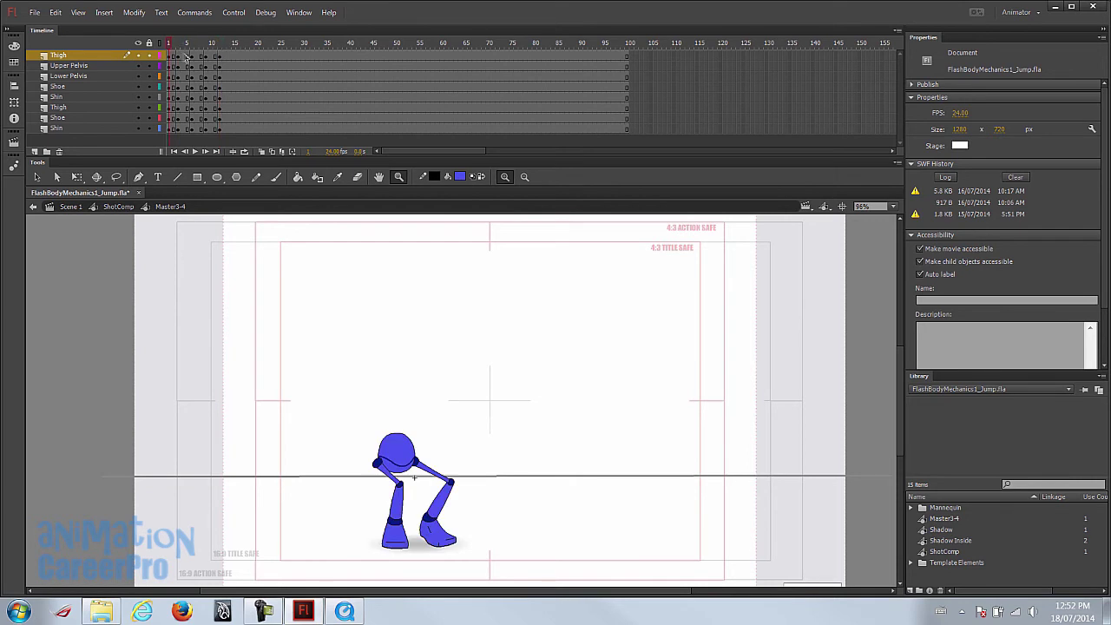
left_click(179, 56)
left_click(180, 129, "shift")
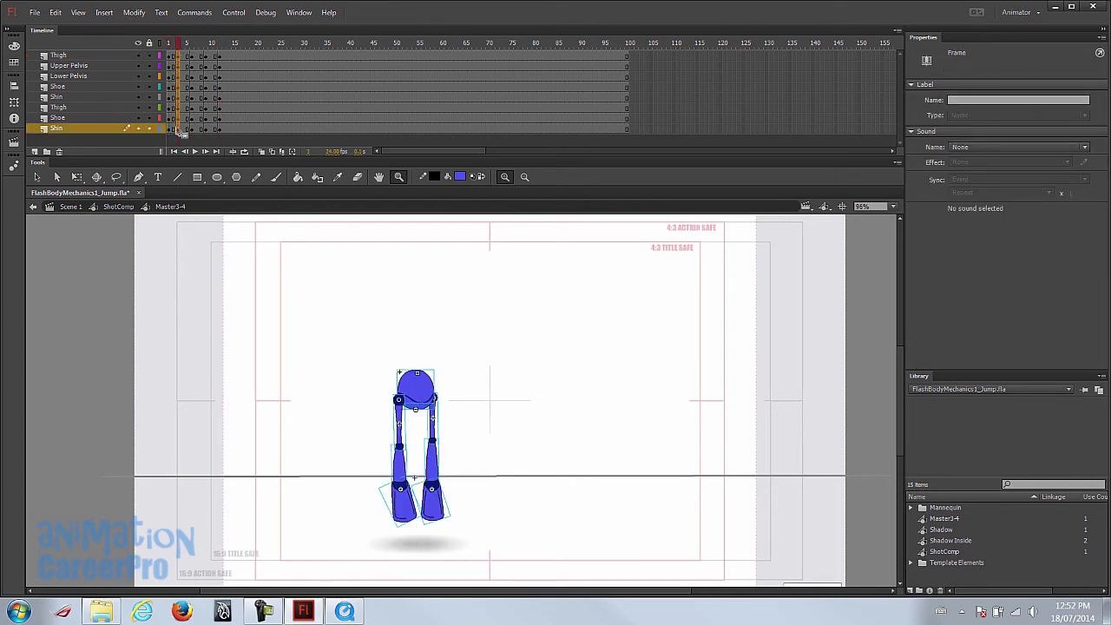
right_click(178, 92)
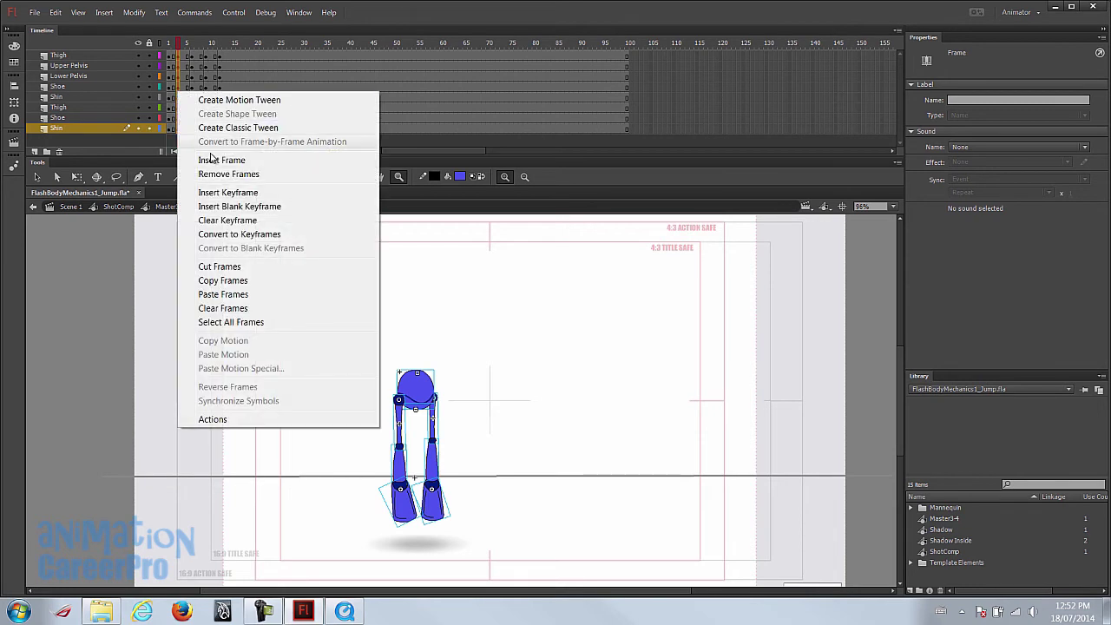
left_click(233, 280)
- Paste the copied frame 3 pose onto frame 14 across all body-part layers
left_click(220, 39)
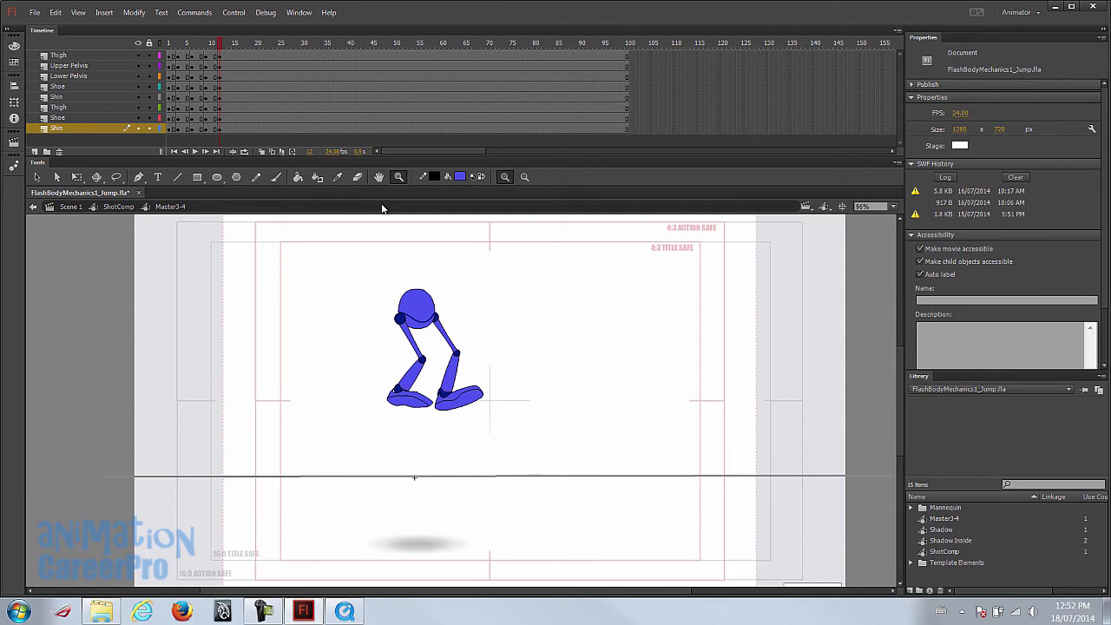
key("period")
key("period")
left_click(230, 59)
left_click(231, 130, "shift")
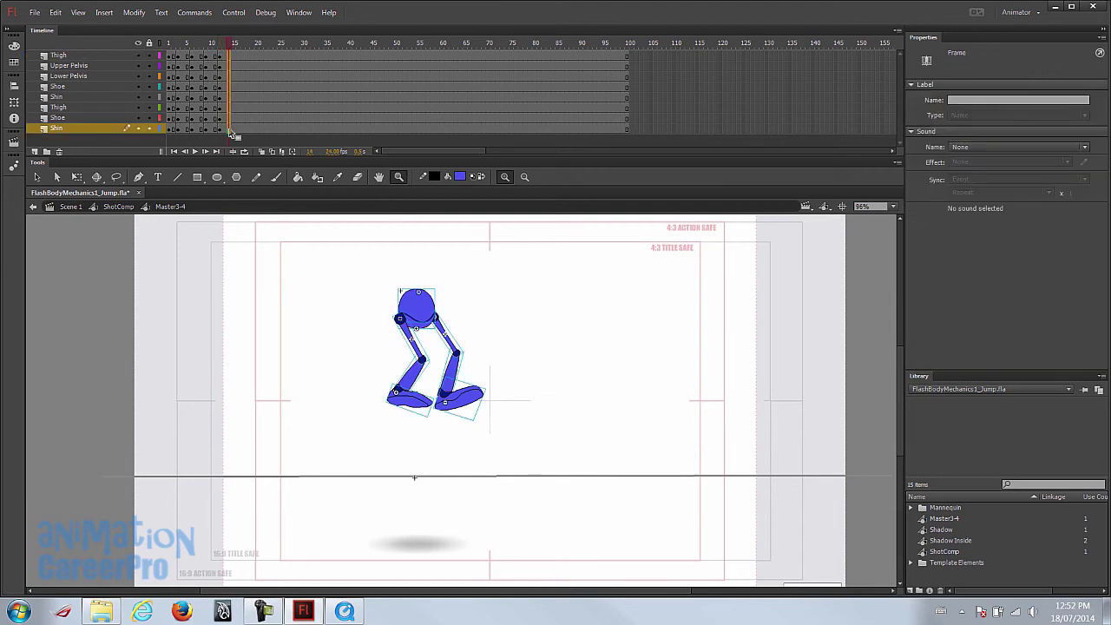
right_click(230, 132)
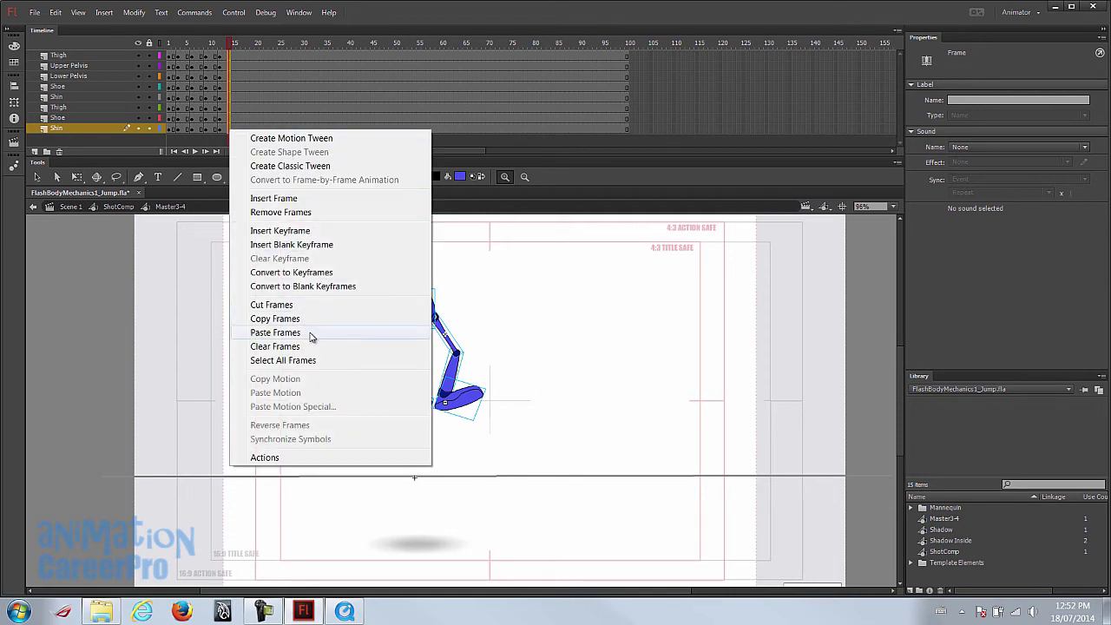
left_click(275, 332)
- Clear the extra keyframes on frame 15 across all layers and return to frame 14
left_click_drag(234, 57, 234, 129)
right_click(235, 122)
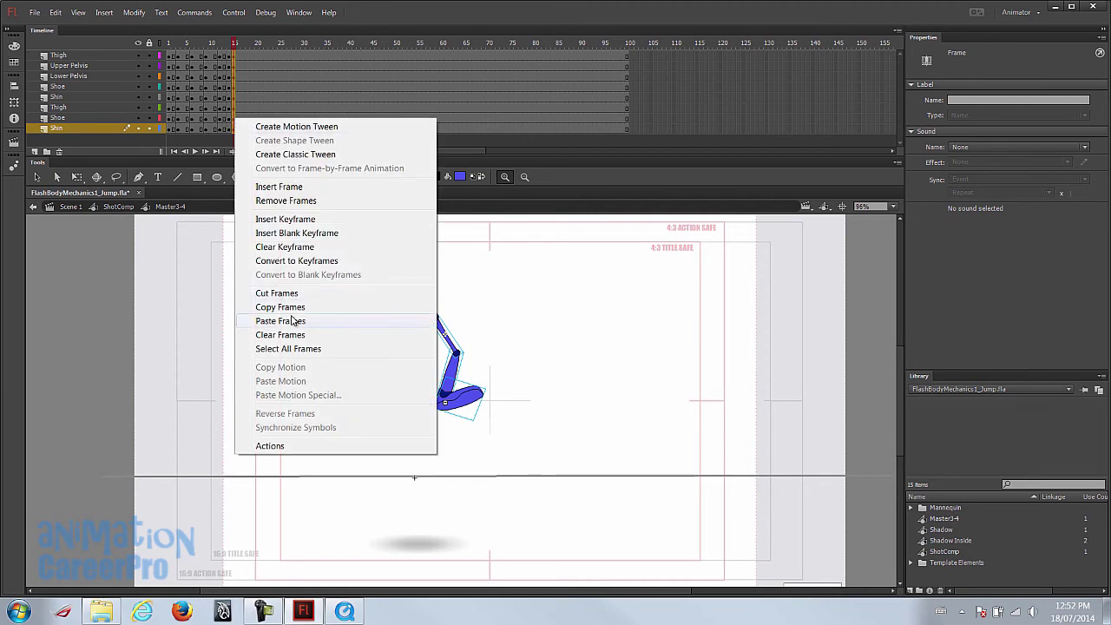
left_click(317, 250)
mouse_move(230, 45)
left_mouse_down()
mouse_move(176, 67)
mouse_move(227, 48)
left_mouse_up()
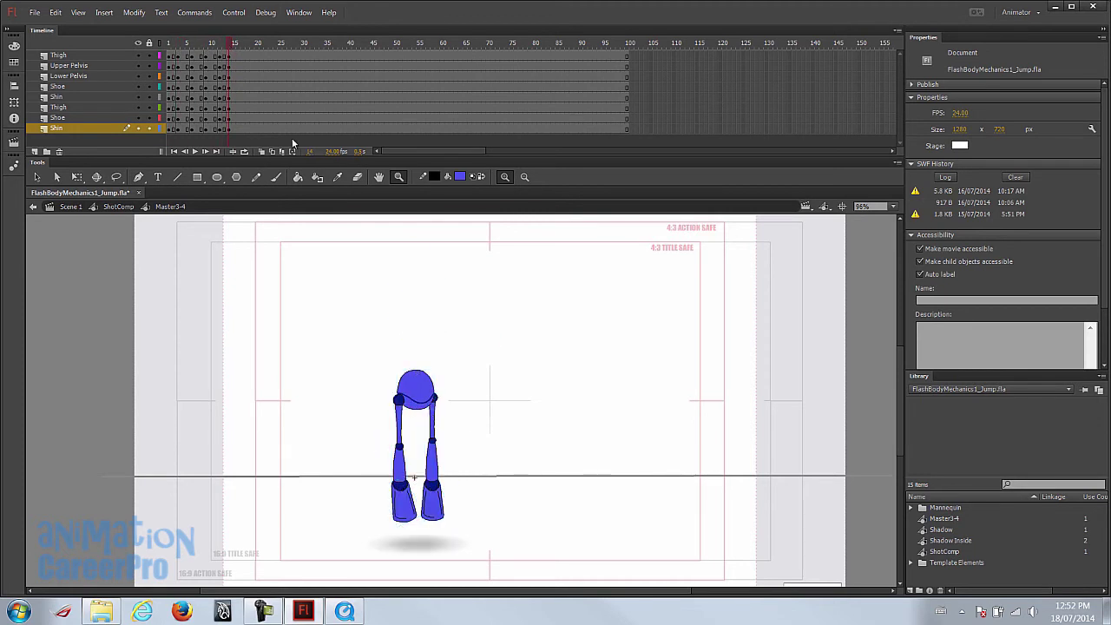
- Bend the right-hand leg slightly on frame 14, rotating its thigh and shin and keeping the knee joined
left_click(476, 465)
key("q")
left_click(469, 347)
left_click_drag(477, 353, 482, 392)
left_click(457, 391)
left_click_drag(509, 478, 484, 469)
- Bend the left-hand leg on frame 14 by rotating its thigh forward, reattaching the shin at the knee and angling it back
left_click(375, 347)
left_click_drag(394, 365, 415, 363)
left_click_drag(368, 412, 390, 410)
left_click_drag(418, 478, 402, 482)
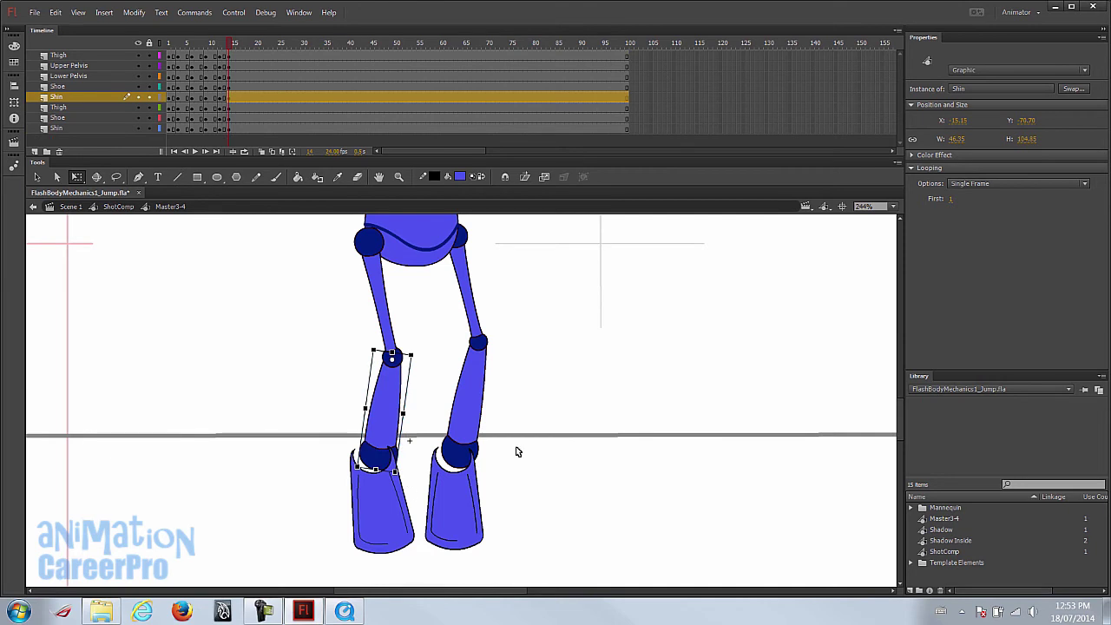
- Examine the alternative drawings inside the right-hand shoe's symbol for a side view suited to the landing
left_click_drag(562, 371, 545, 344)
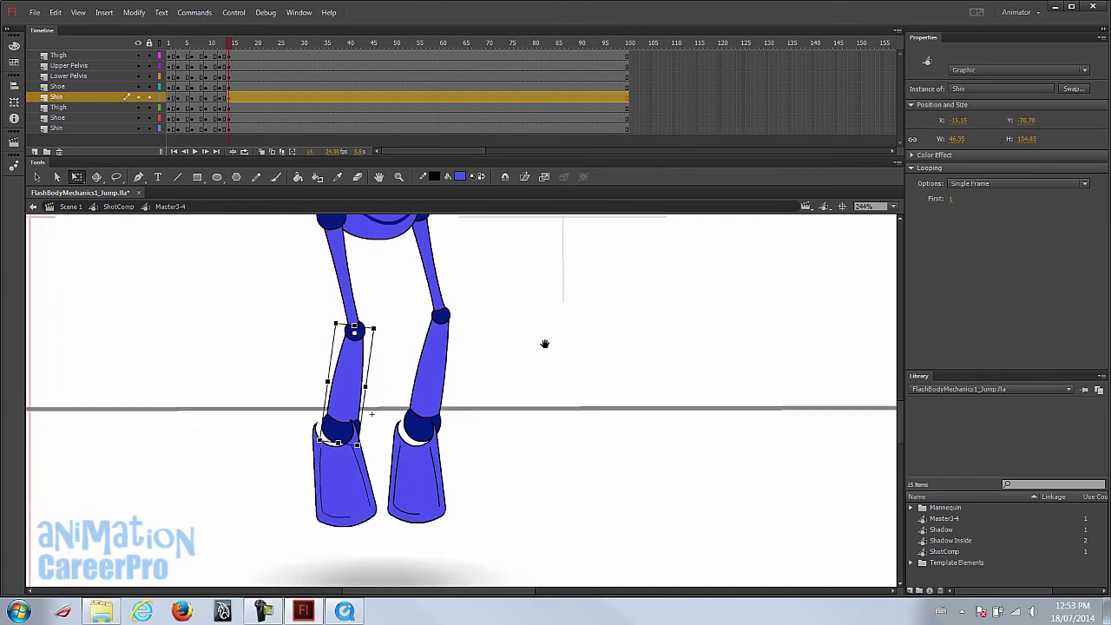
double_click(425, 470)
key("period")
key("period")
key("period")
key("period")
key("period")
key("period")
key("period")
key("period")
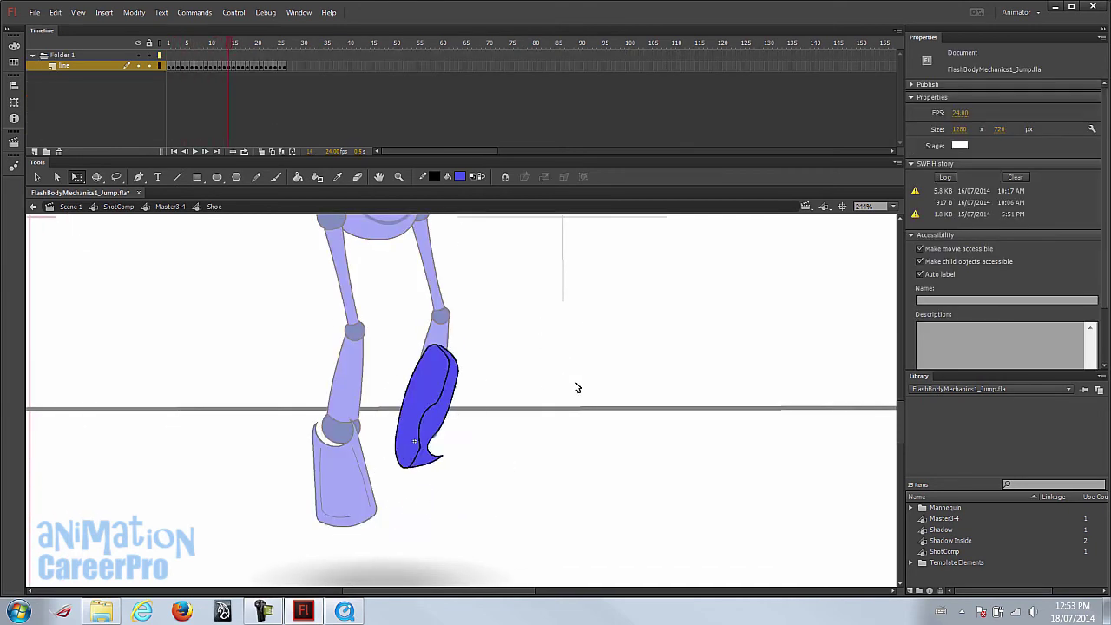
double_click(551, 360)
- Show drawing 13 for the right-hand shoe on frame 14 and align it under the ankle with its toe forward
left_click_drag(491, 486, 606, 422)
key("ctrl+z")
left_click_drag(552, 494, 439, 462)
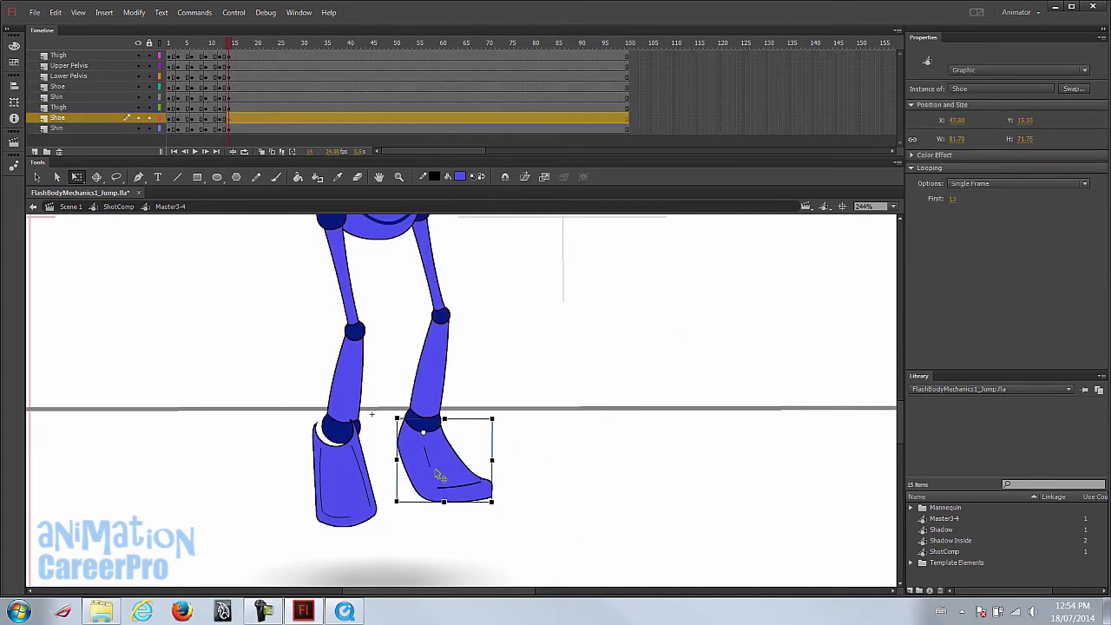
- Set the left-hand shoe's first frame to 13 on frame 14 and rotate it toe-forward under the ankle
left_click(353, 483)
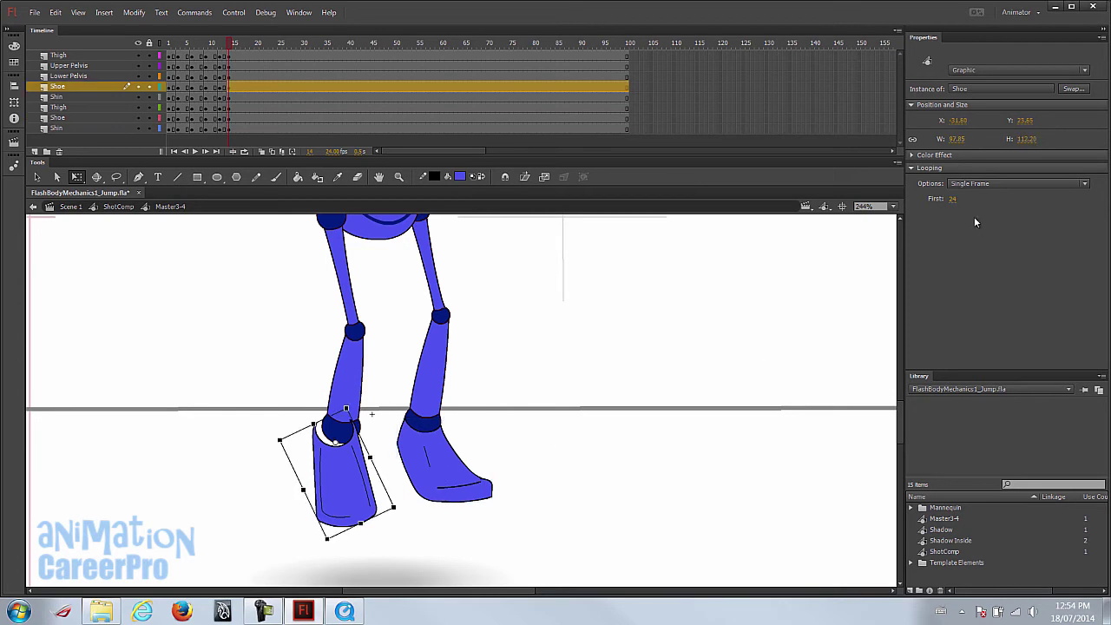
left_click(955, 199)
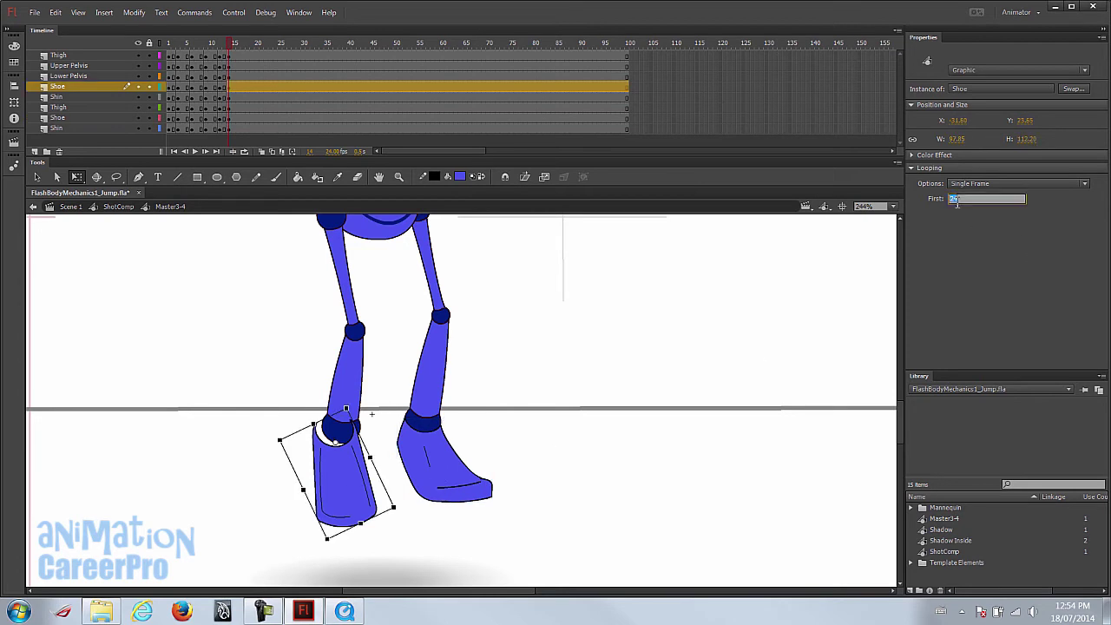
type("15")
key("Return")
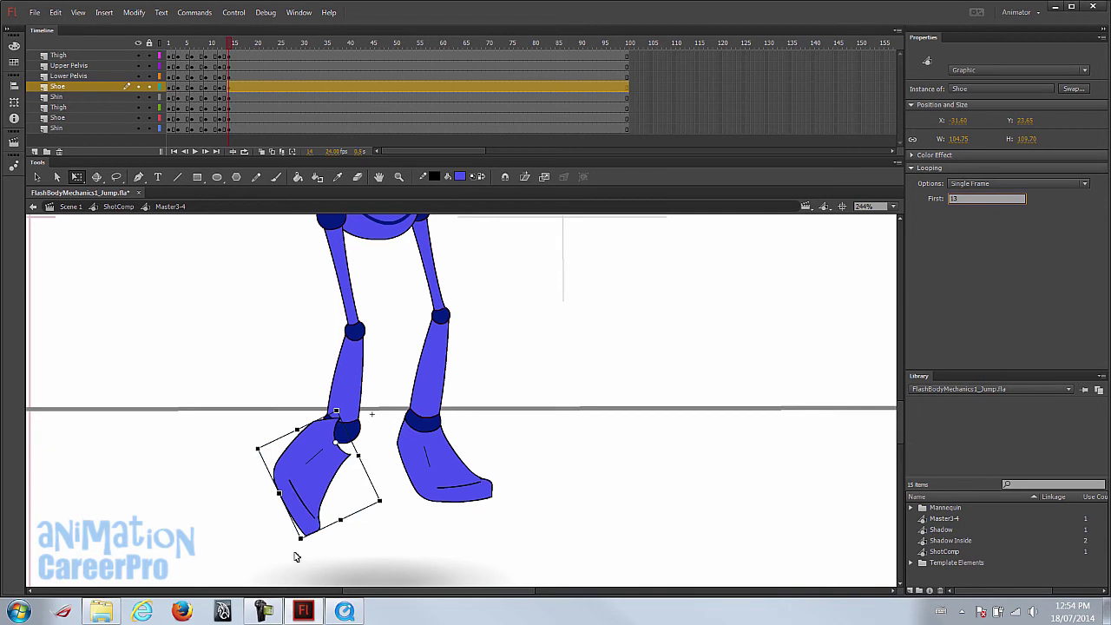
left_click_drag(304, 549, 408, 514)
left_click_drag(347, 470, 353, 467)
- Copy the crouch pose on frame 1 across all body-part layers
key("ctrl+minus")
left_click_drag(225, 44, 174, 59)
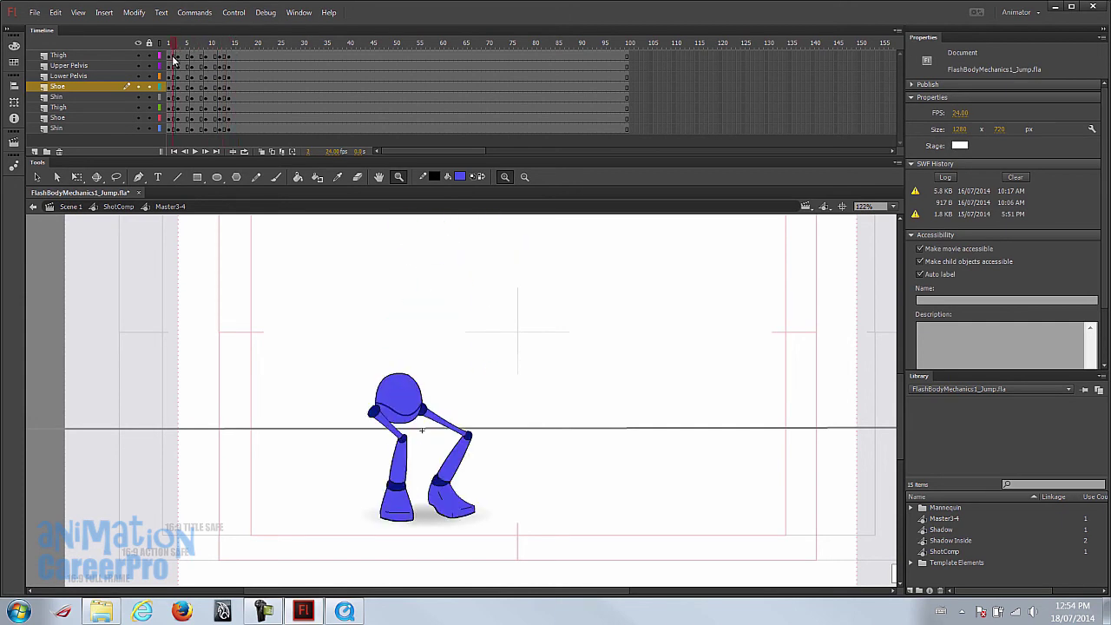
left_click(172, 55)
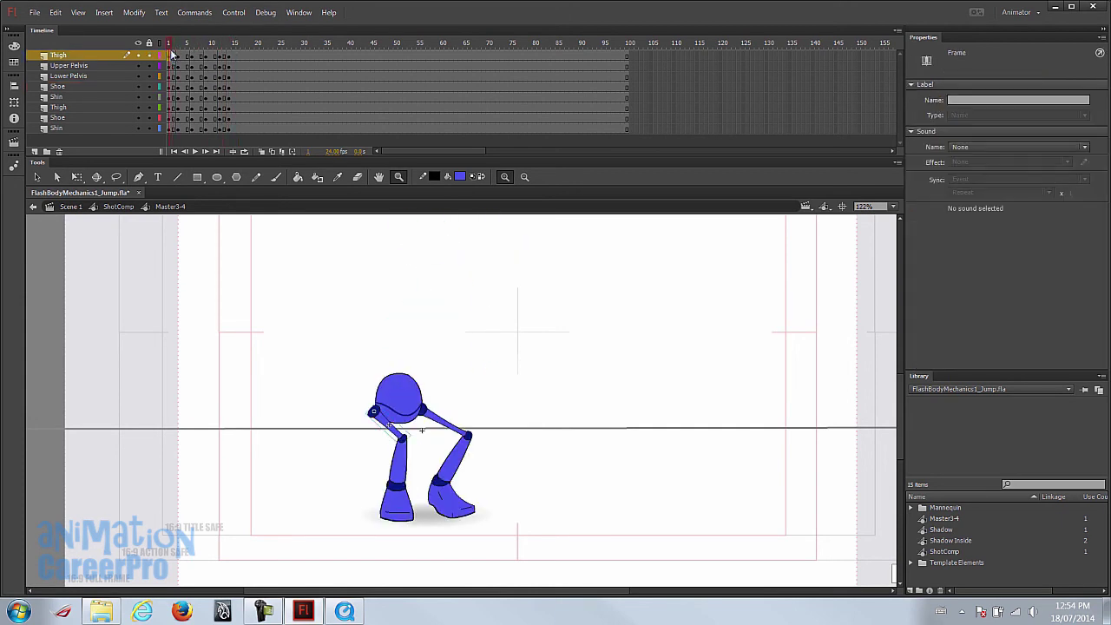
left_click(172, 130, "shift")
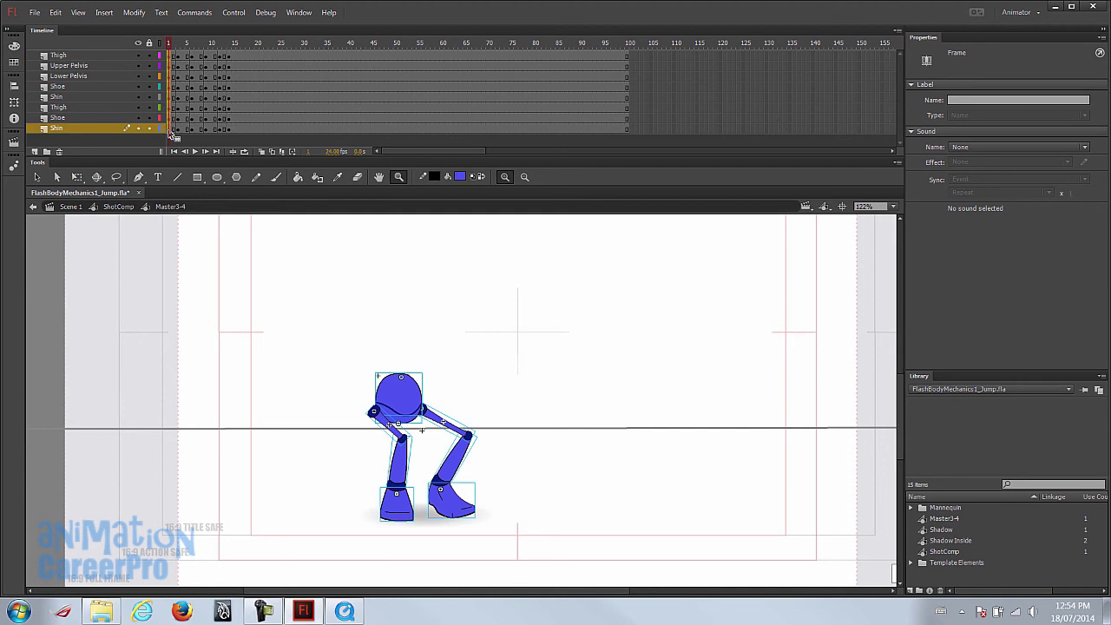
right_click(171, 78)
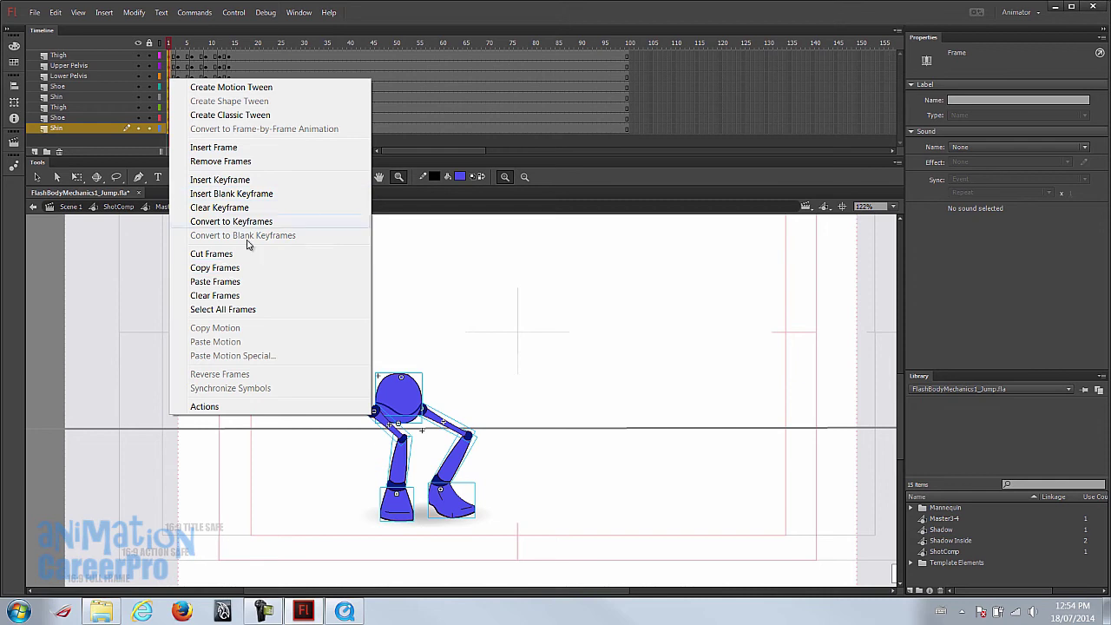
left_click(255, 268)
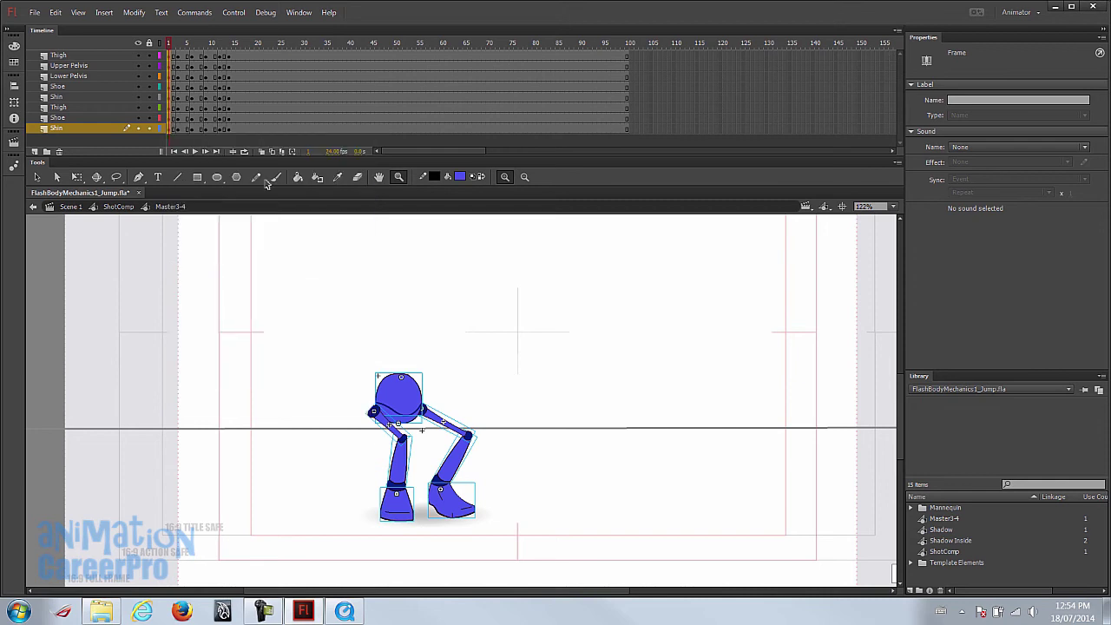
- Paste the copied crouch onto frame 15 across all layers and clear the extra keyframes on frame 16
left_click(230, 43)
left_click(235, 56)
left_click(236, 133, "shift")
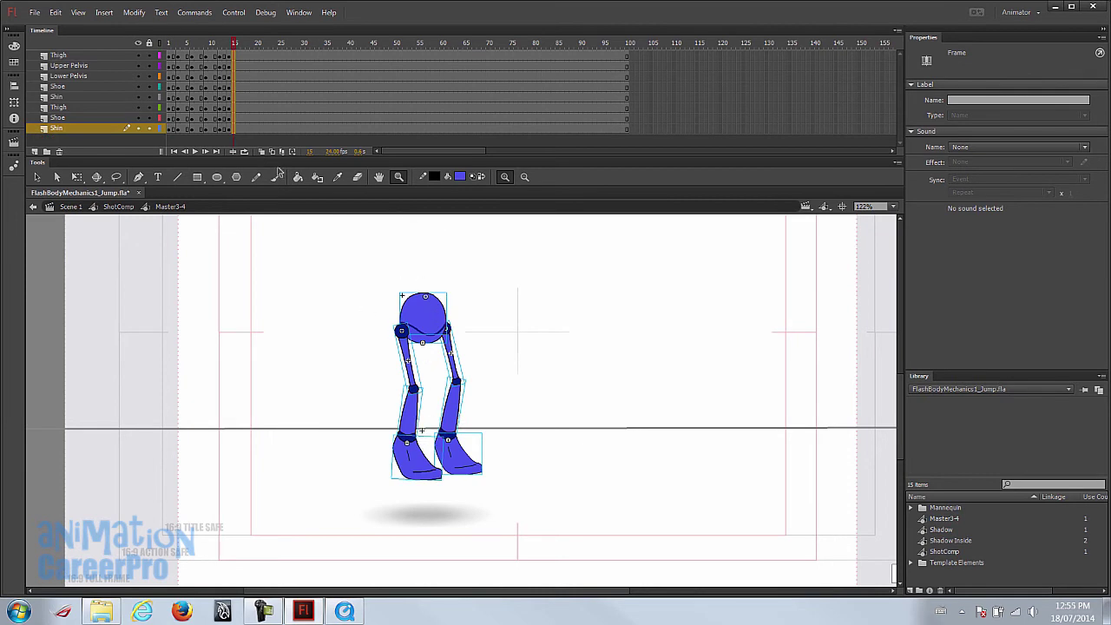
right_click(237, 70)
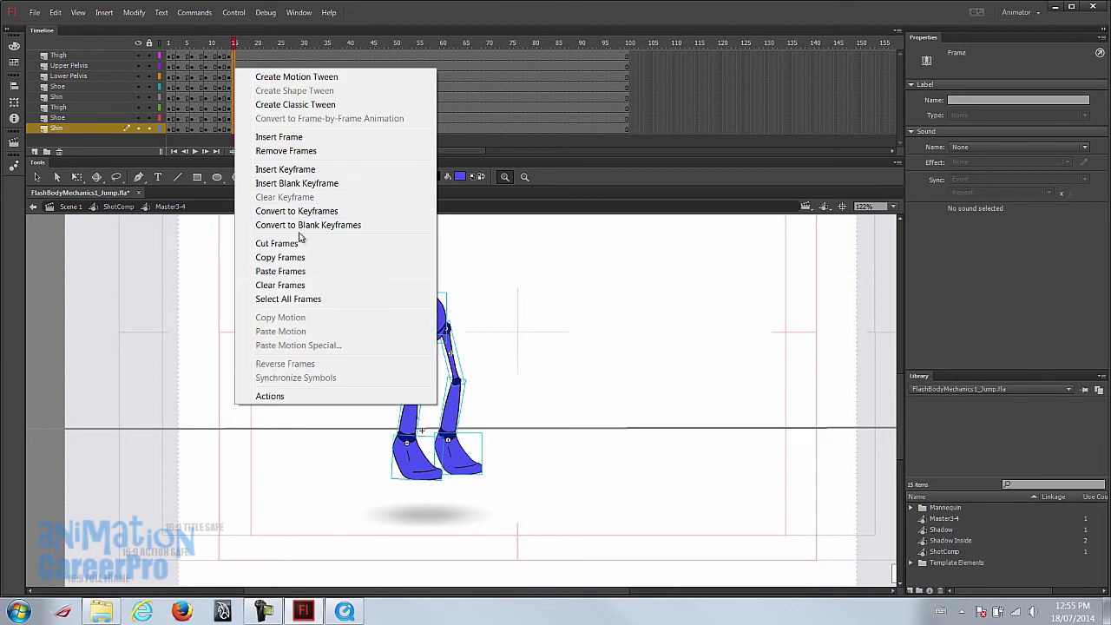
left_click(307, 273)
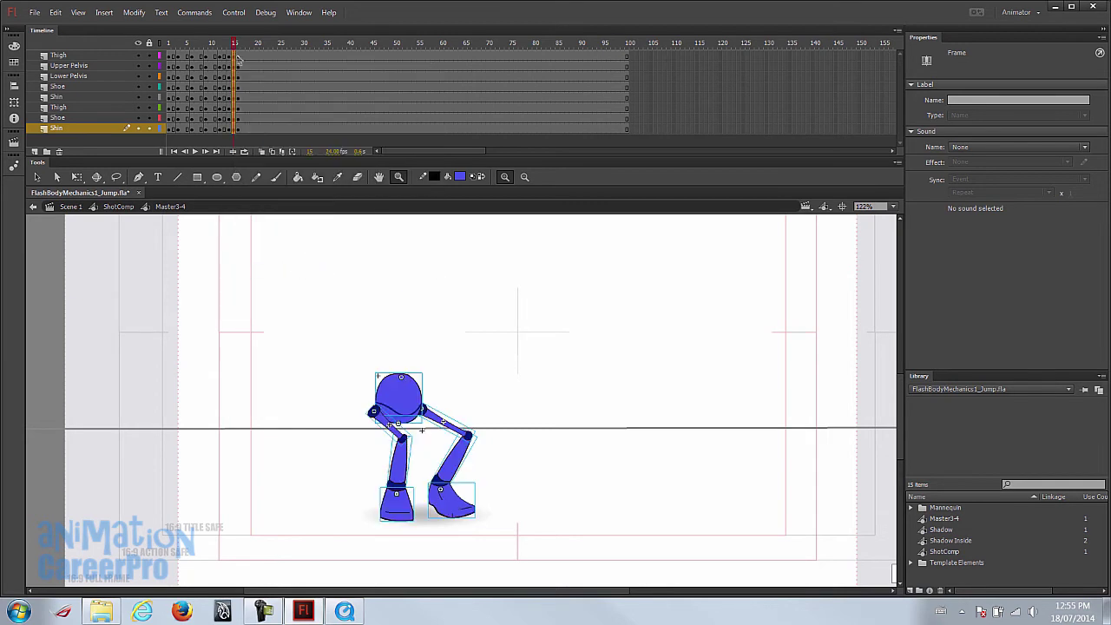
right_click(240, 128)
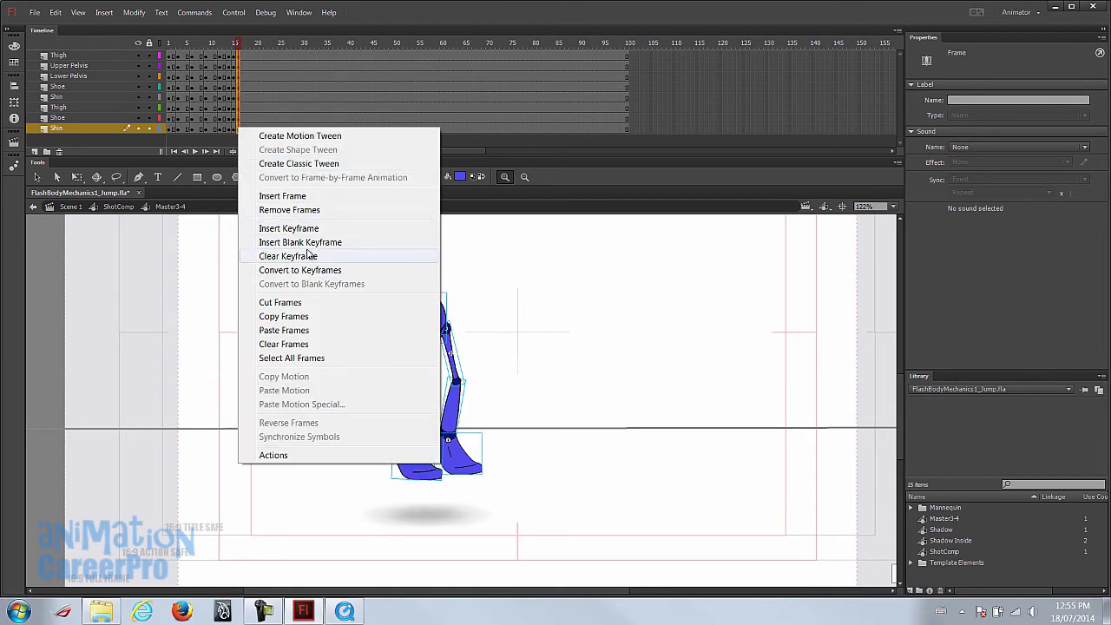
left_click(310, 257)
- Insert keyframes on frame 18 across all layers, keeping the landing crouch selected
left_click_drag(236, 45, 244, 52)
left_click(247, 57)
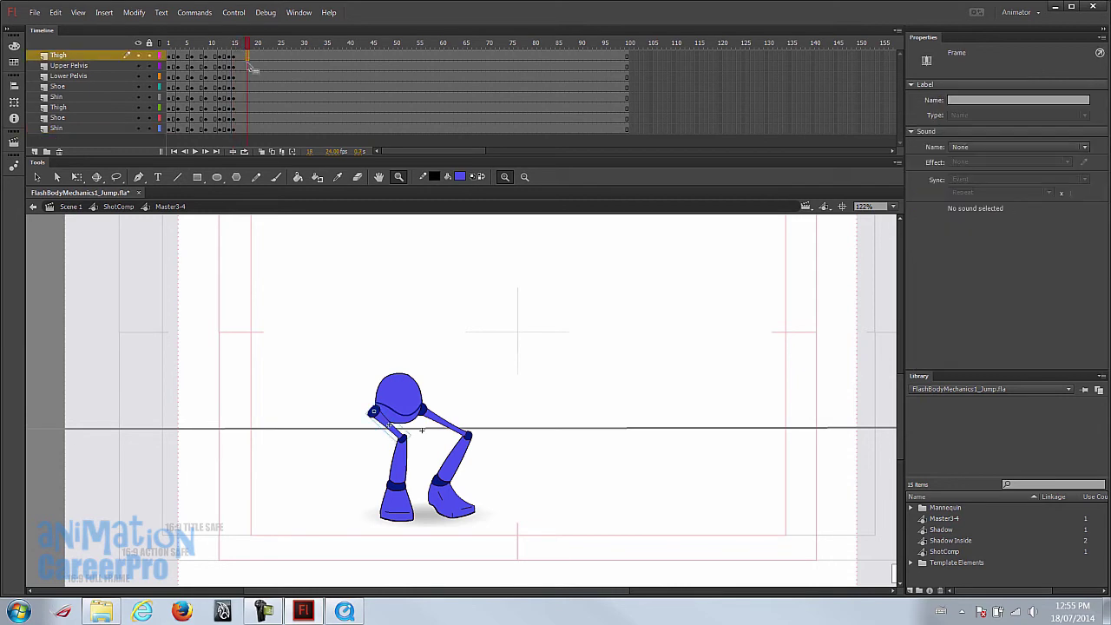
left_click(234, 45)
left_click_drag(234, 45, 250, 132)
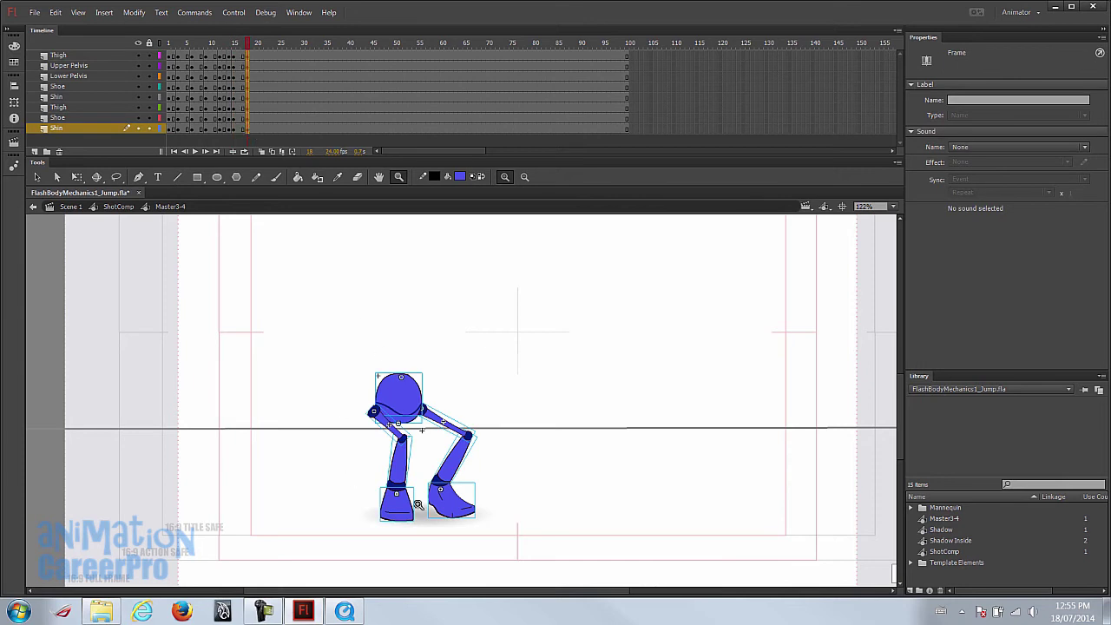
- Squash the frame 18 crouch from a pivot at the feet to a height of about 231 px, and widen it slightly
key("q")
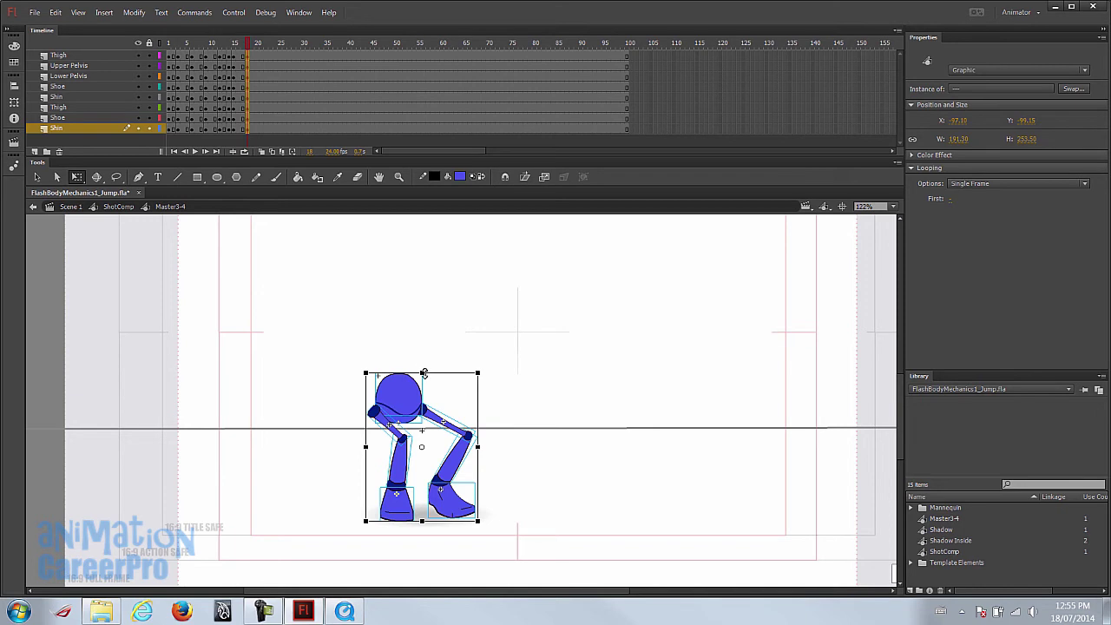
left_click(421, 451)
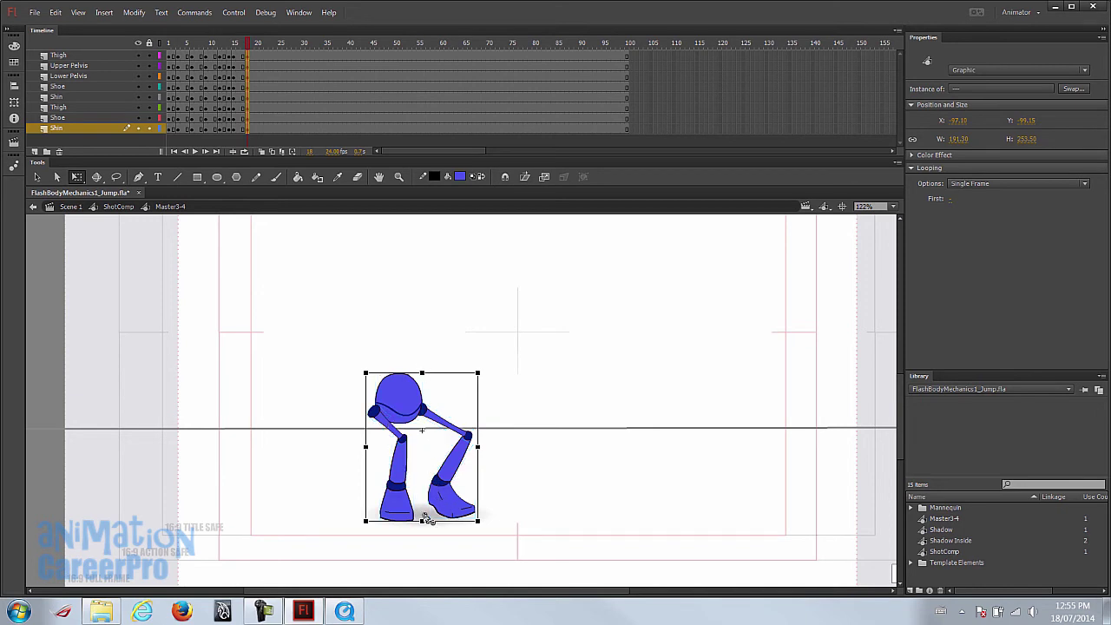
left_click(417, 496)
left_click_drag(423, 371, 423, 386)
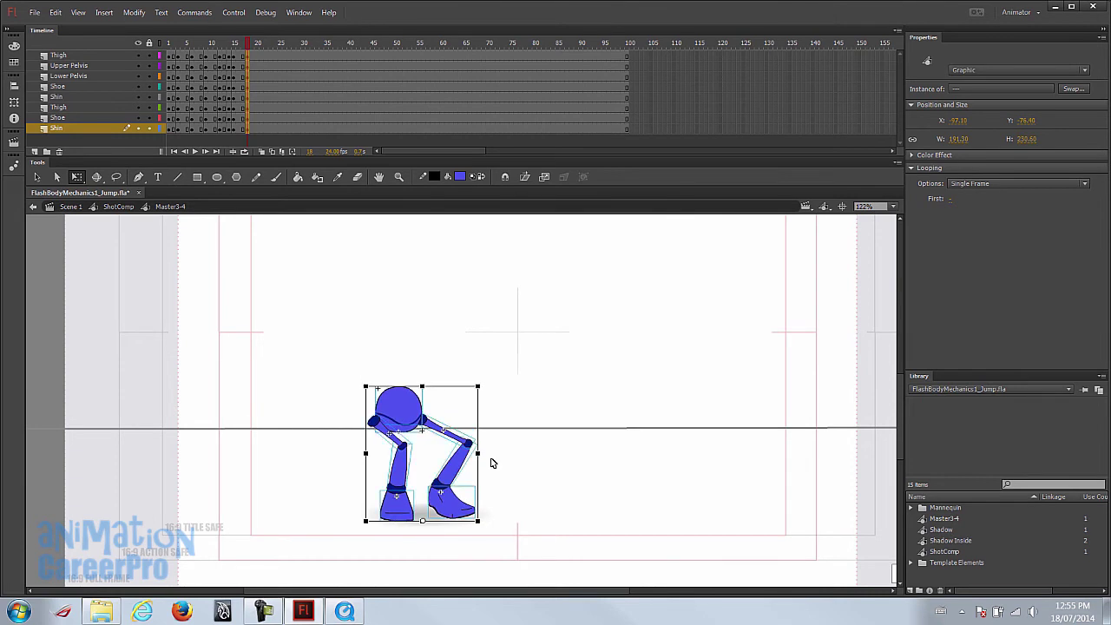
left_click_drag(477, 453, 485, 454)
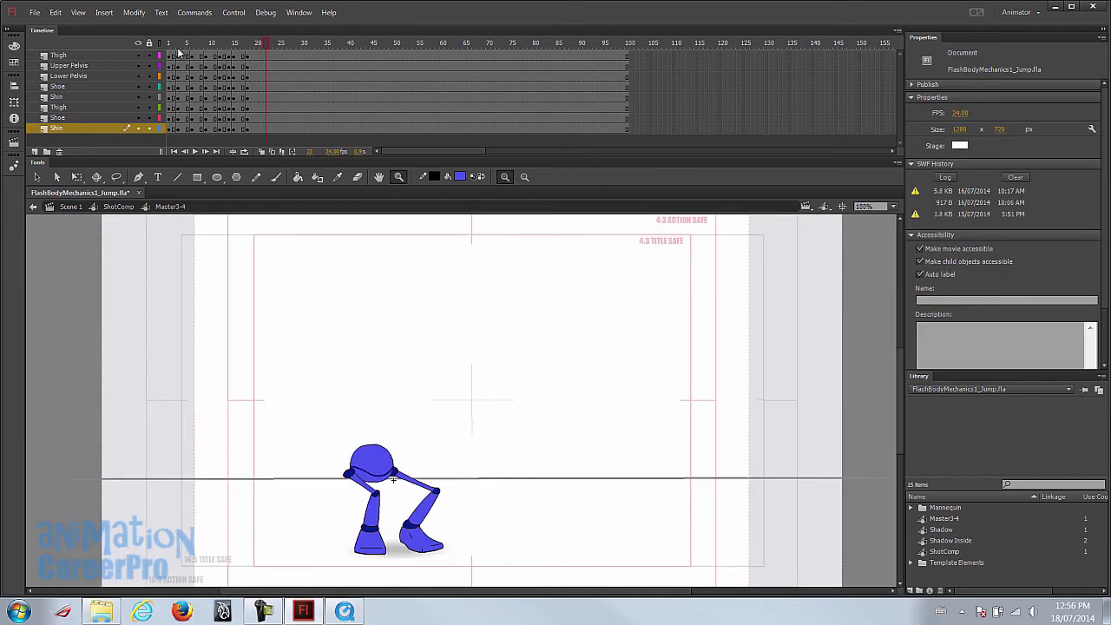
- Play the jump from frame 1 and scrub through to frame 6 to review the takeoff poses
left_click(171, 44)
key("Return")
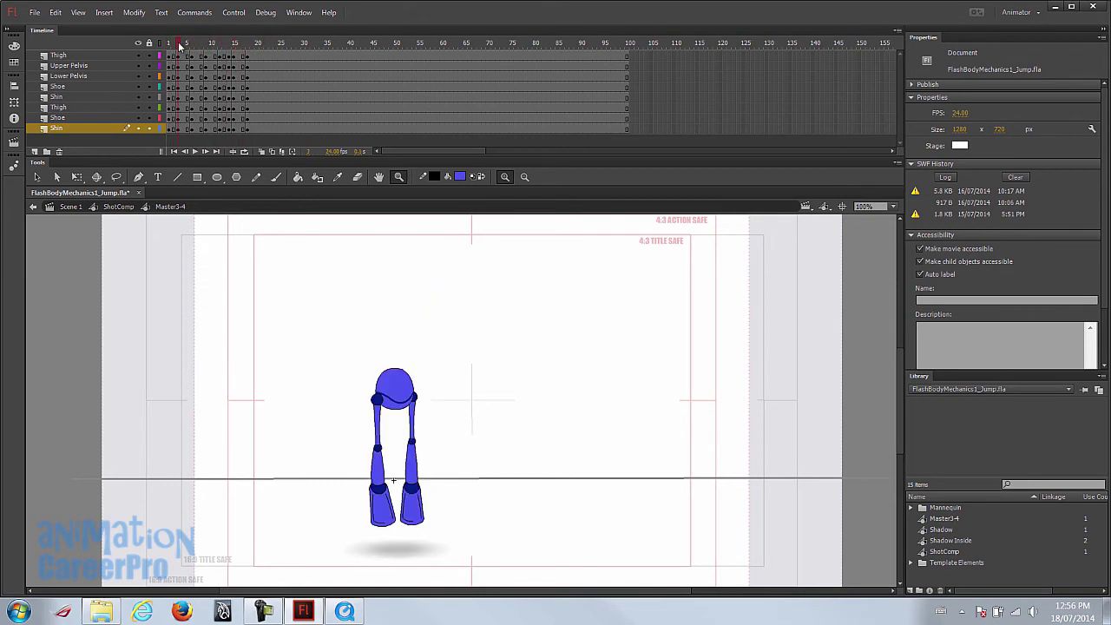
left_click_drag(179, 45, 191, 43)
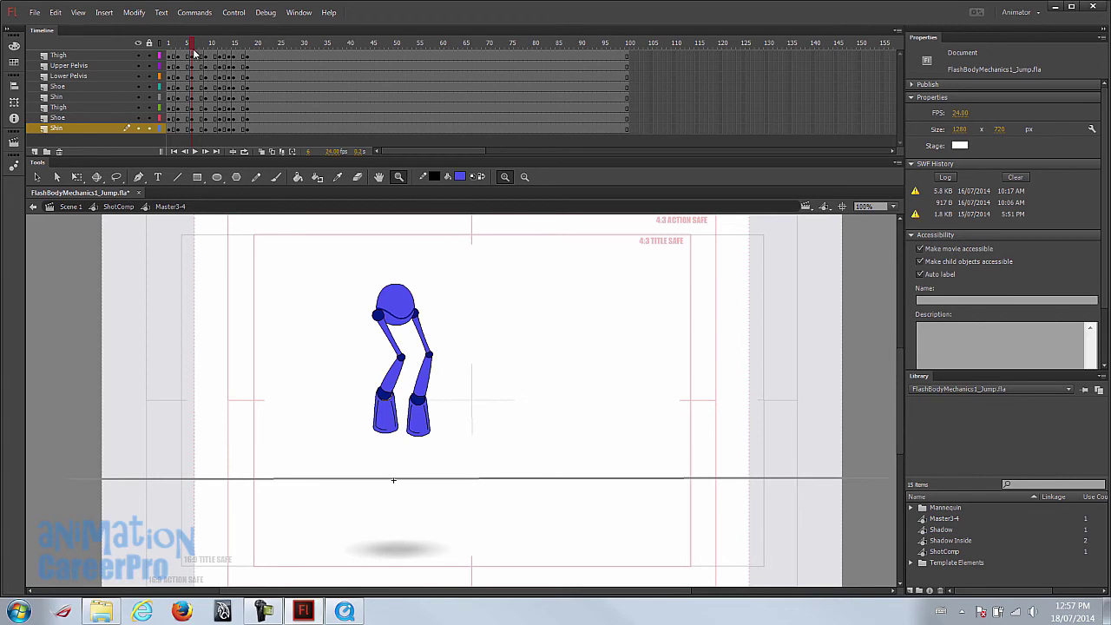
mouse_move(192, 44)
left_mouse_down()
mouse_move(210, 48)
mouse_move(196, 57)
left_mouse_up()
key("v")
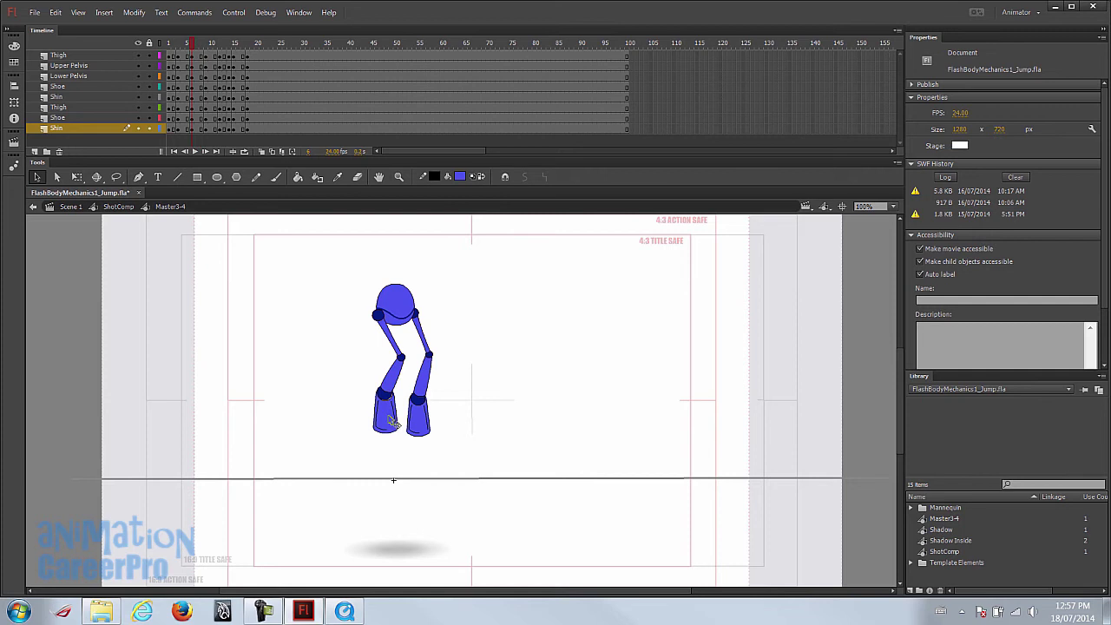
- On frame 6, set the left shoe's single-frame graphic to start at frame 2
left_click(393, 422)
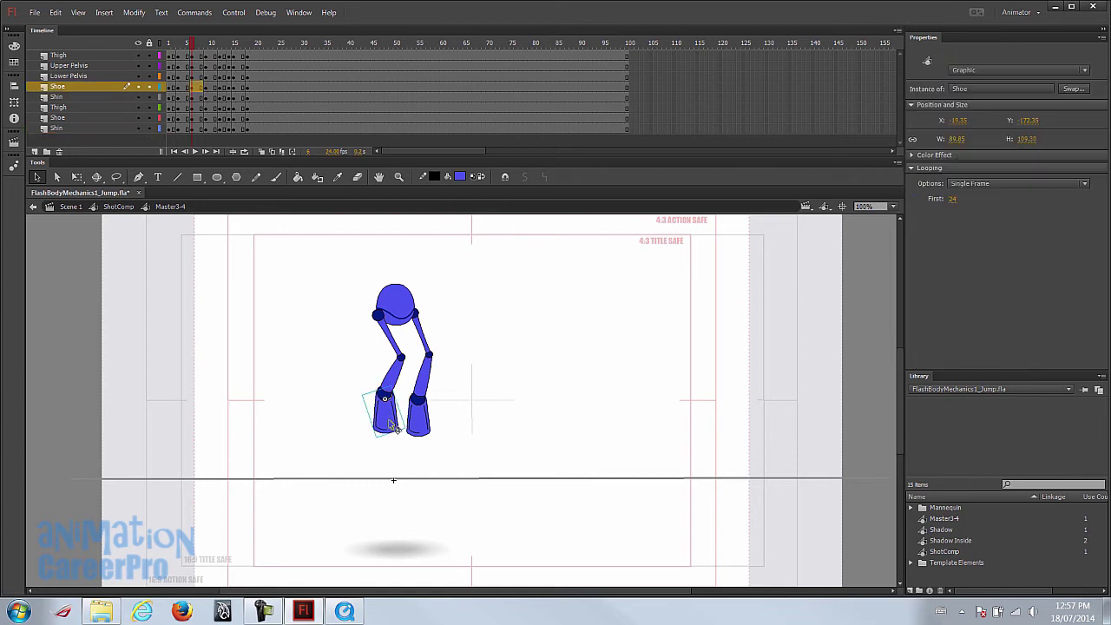
left_click(178, 45)
left_click(193, 46)
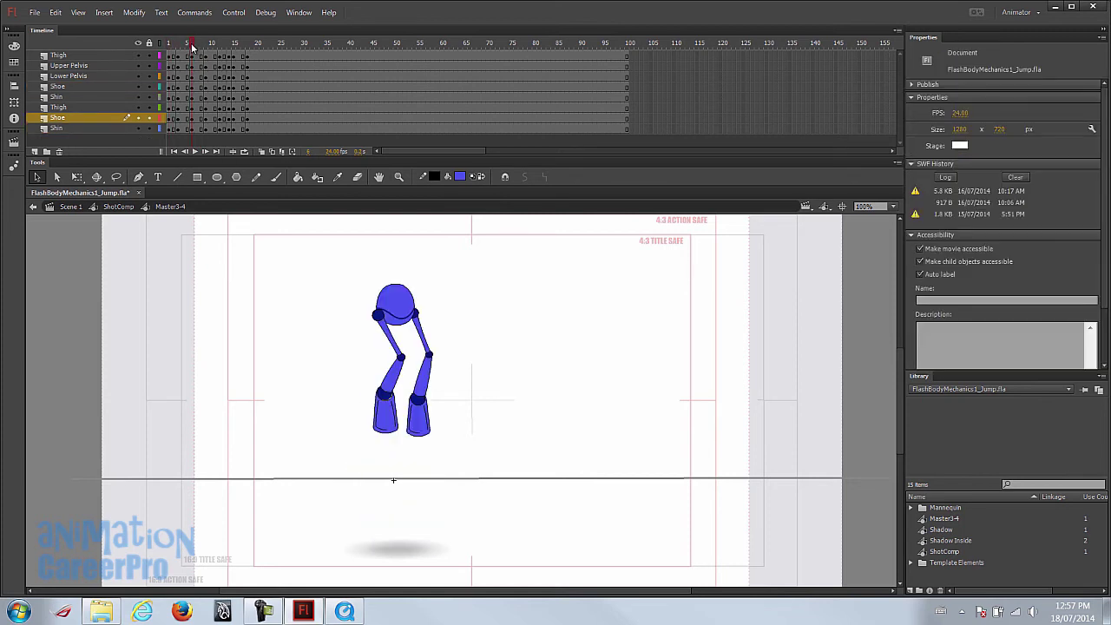
left_click(397, 424)
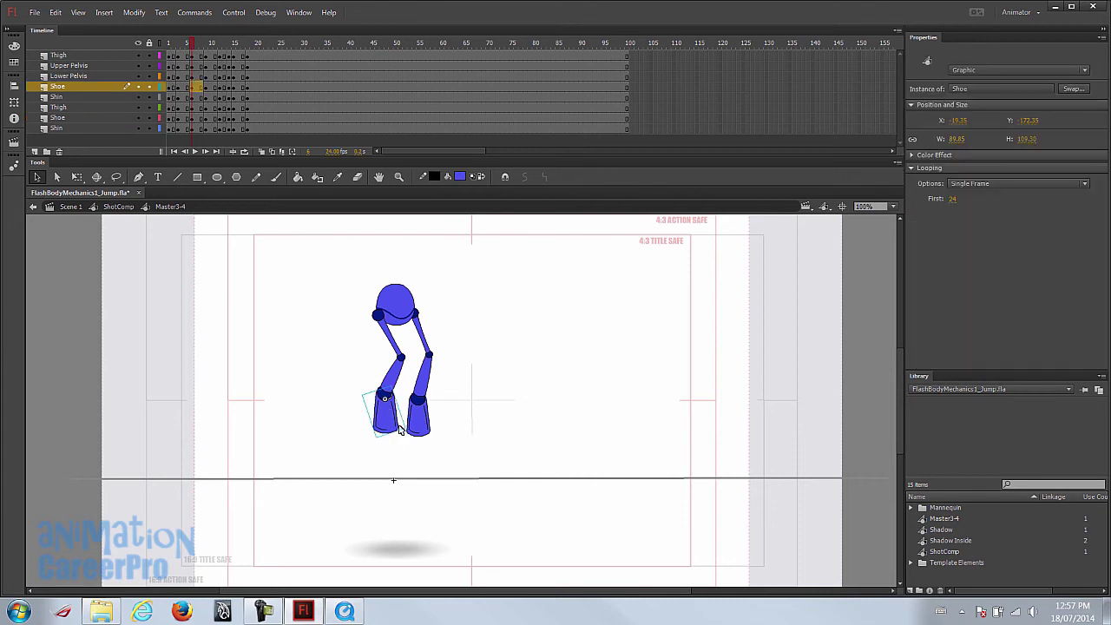
left_click(954, 200)
key("Return")
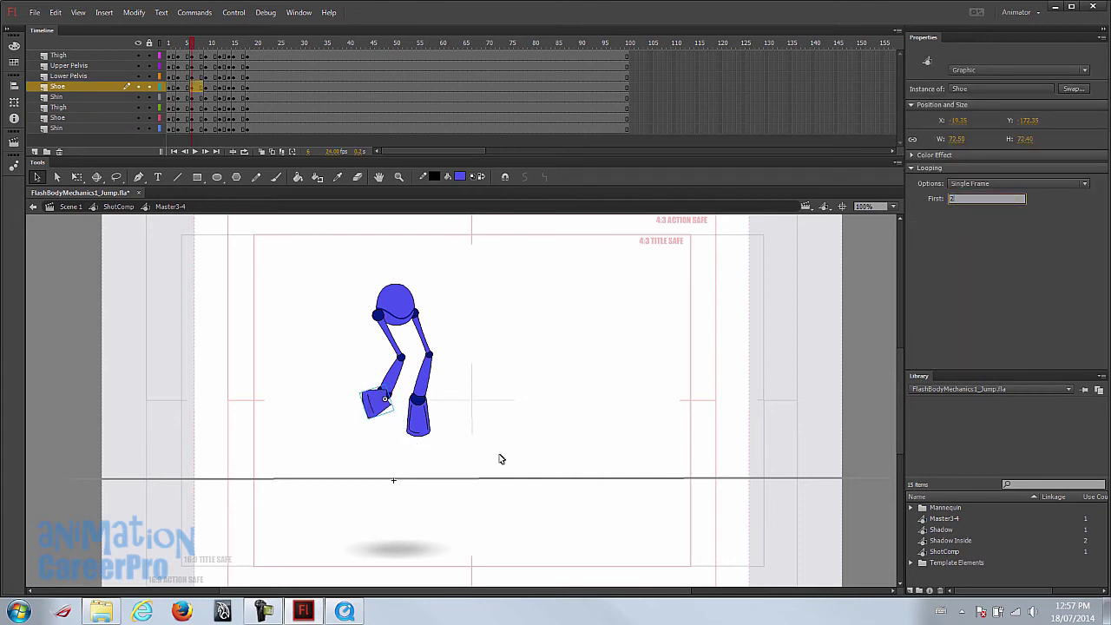
- Switch the right shoe on frame 6 to a matching angled view and rotate the shoes so their toes point forward
left_click(417, 430)
left_click(953, 200)
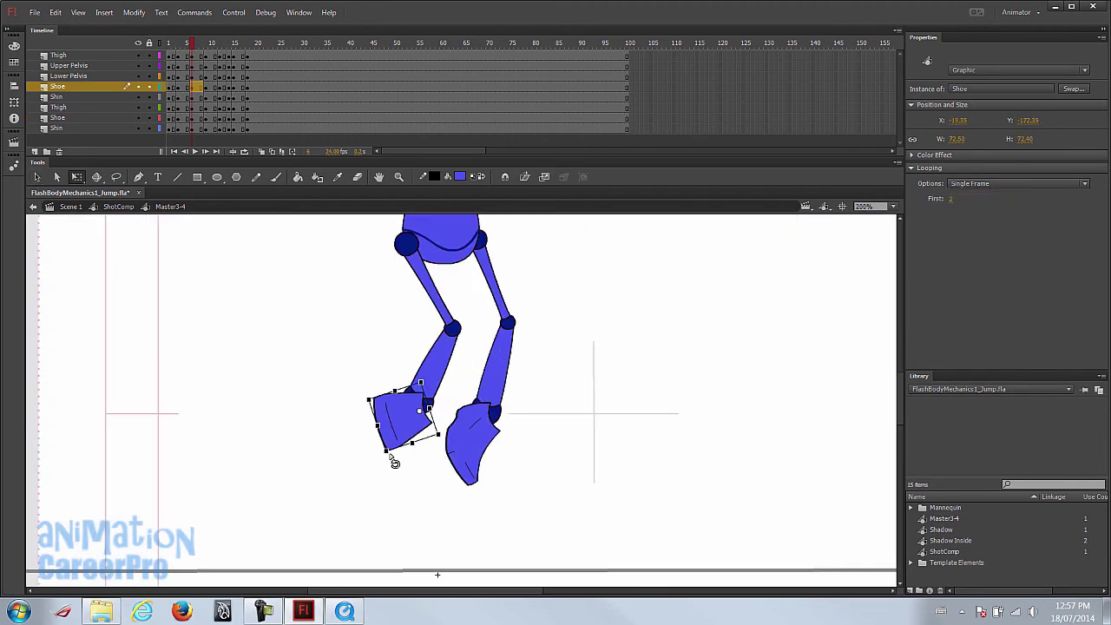
left_click_drag(391, 459, 394, 405)
left_click(499, 442)
double_click(398, 177)
- Scrub the jump through frame 15, then turn on onion skinning and extend its range to compare the rising poses
left_click(184, 47)
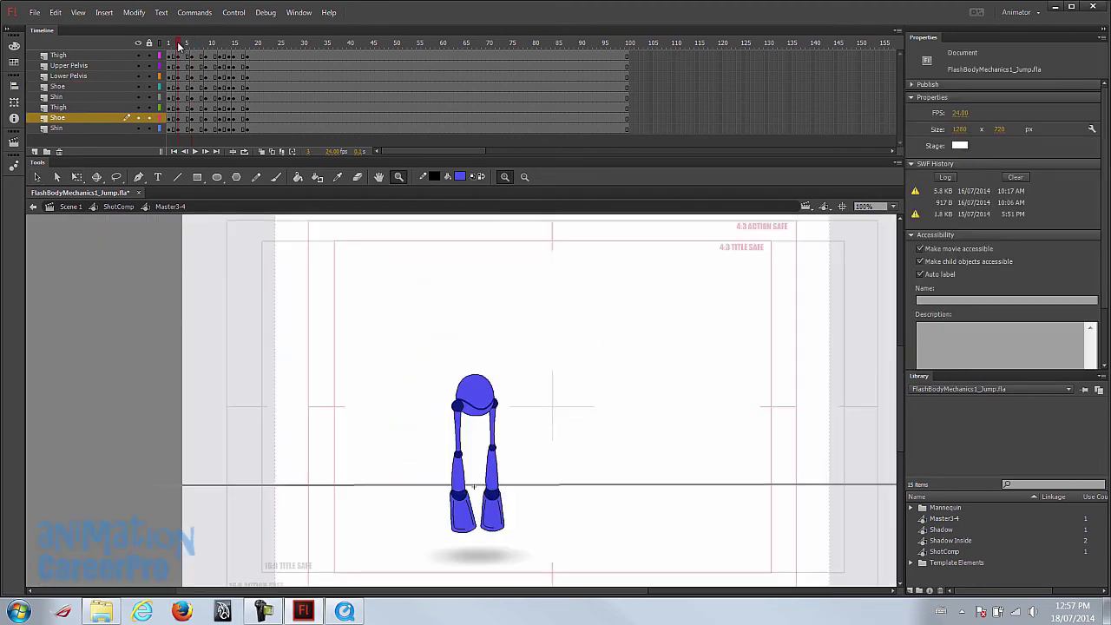
left_click_drag(184, 47, 233, 55)
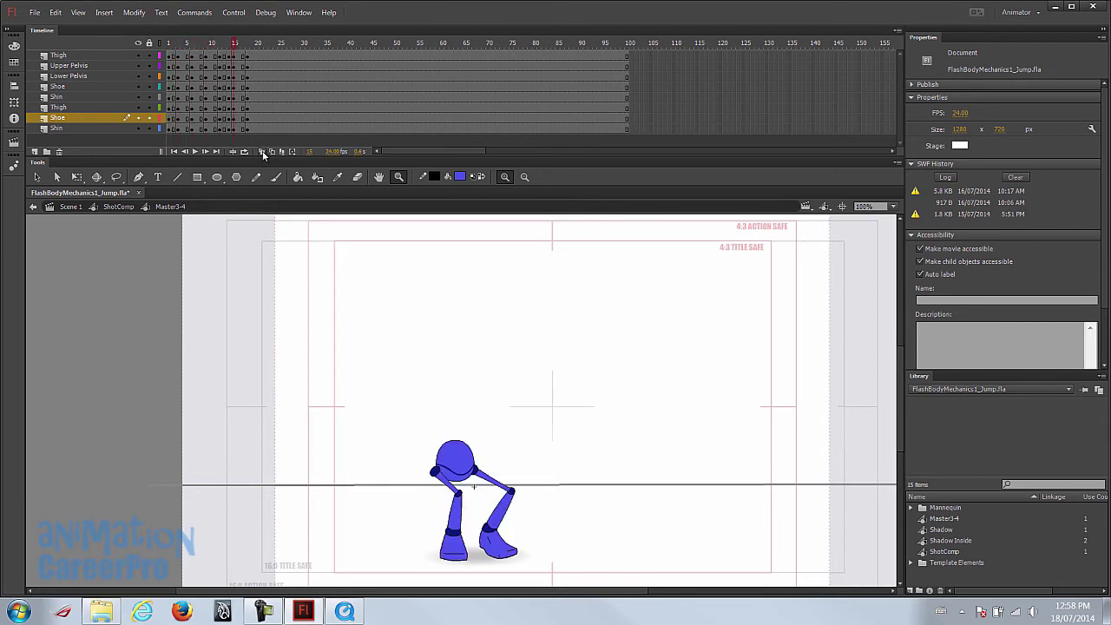
left_click(261, 151)
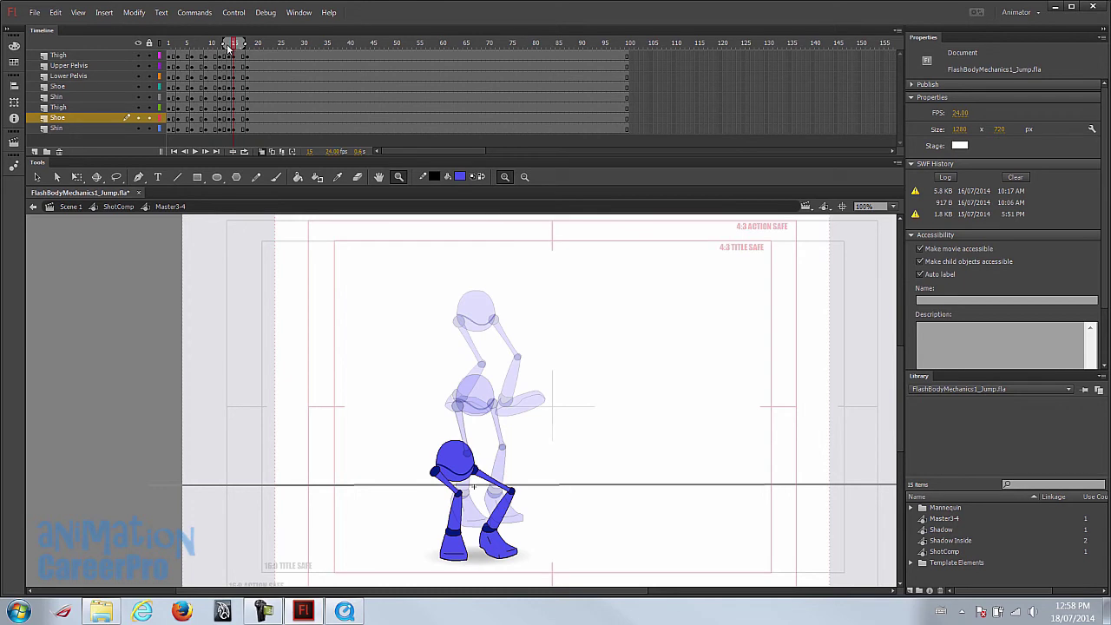
left_click(172, 43)
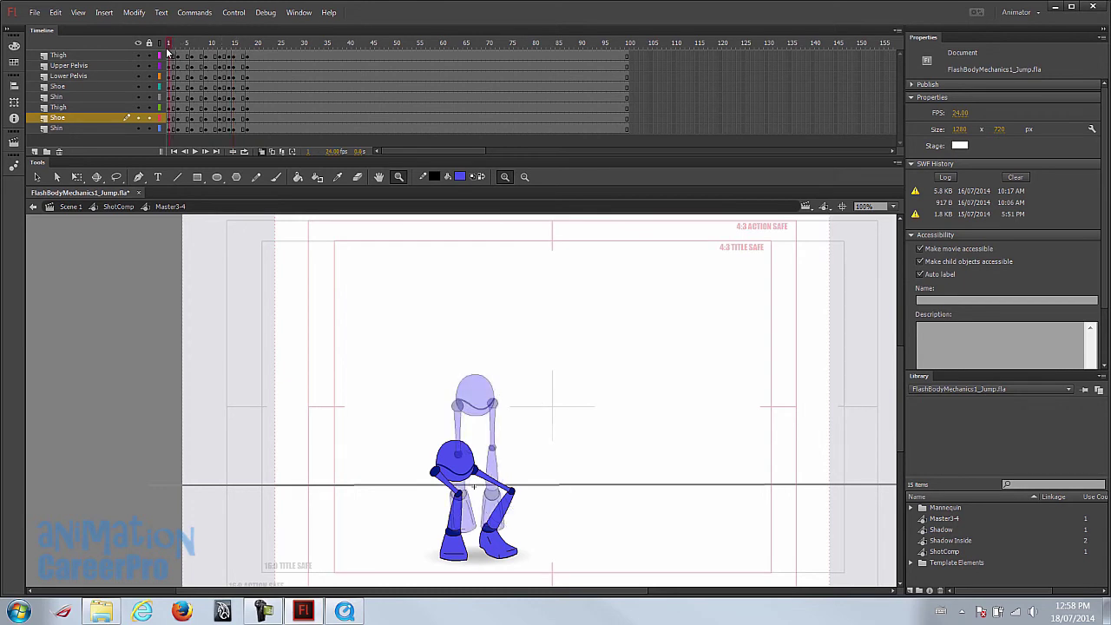
left_click(178, 50)
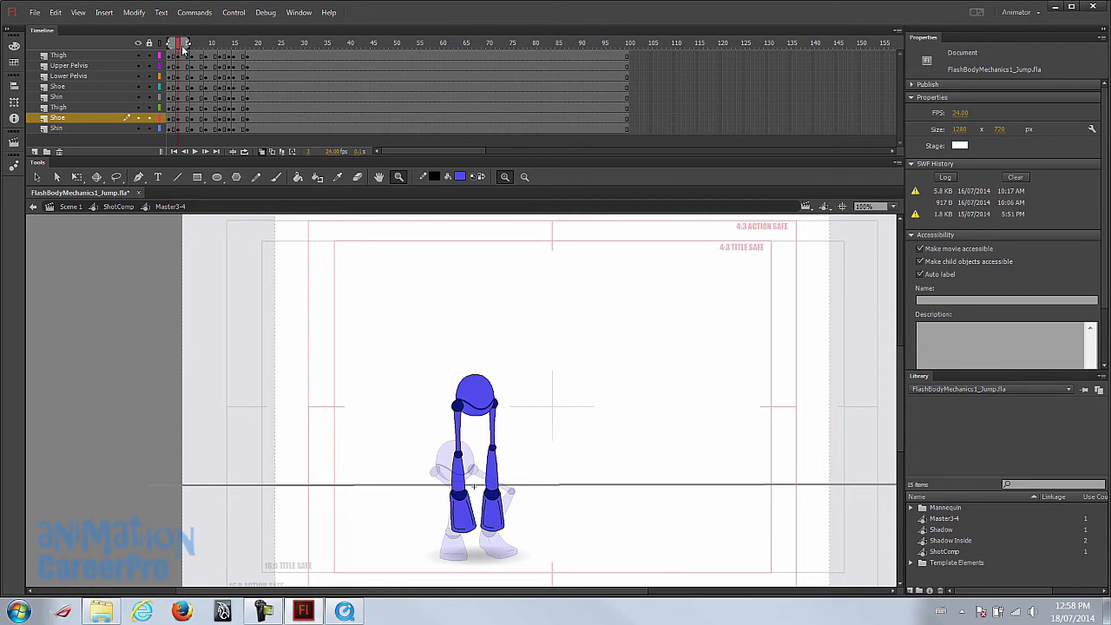
left_click_drag(194, 46, 200, 48)
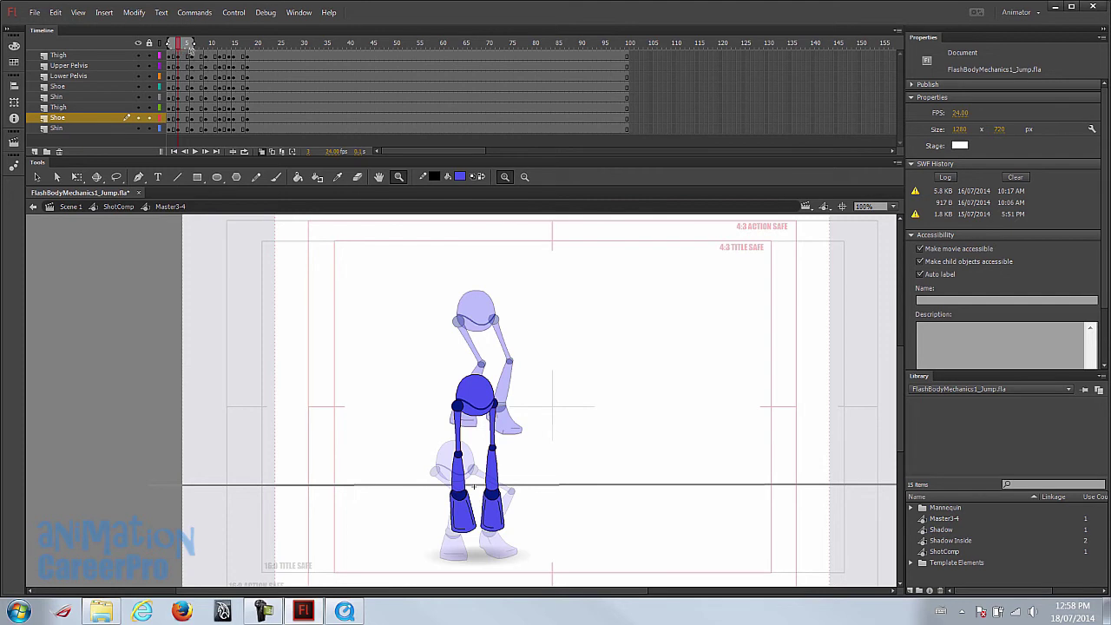
left_click_drag(196, 45, 208, 43)
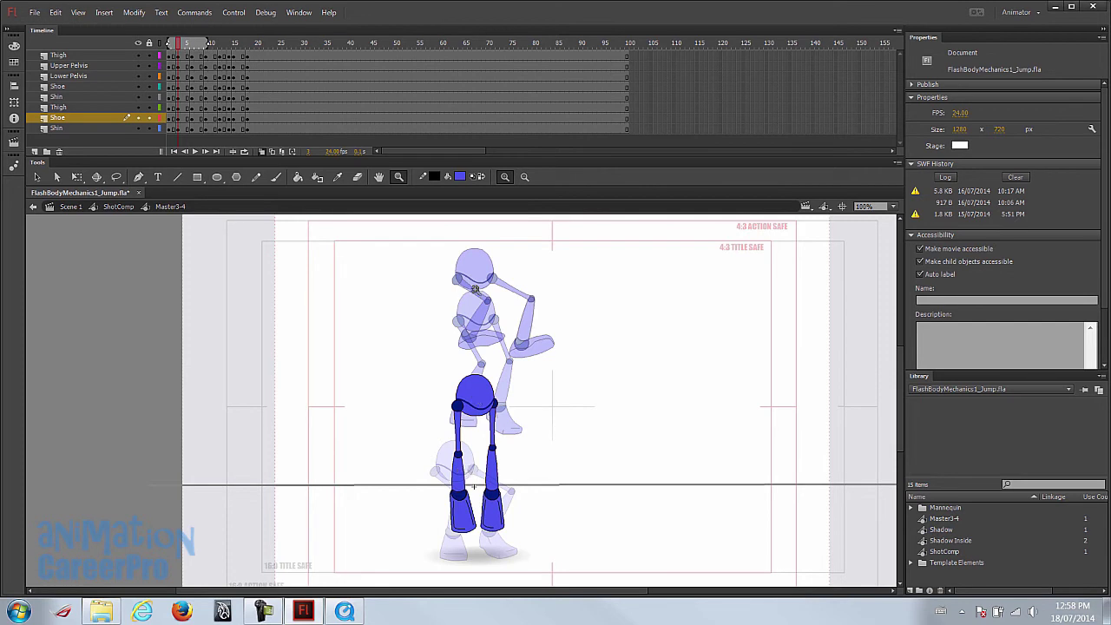
- Raise the whole figure on frame 6 toward the peak pose, to a Y position of -456.75
left_click(211, 45)
left_click(203, 47)
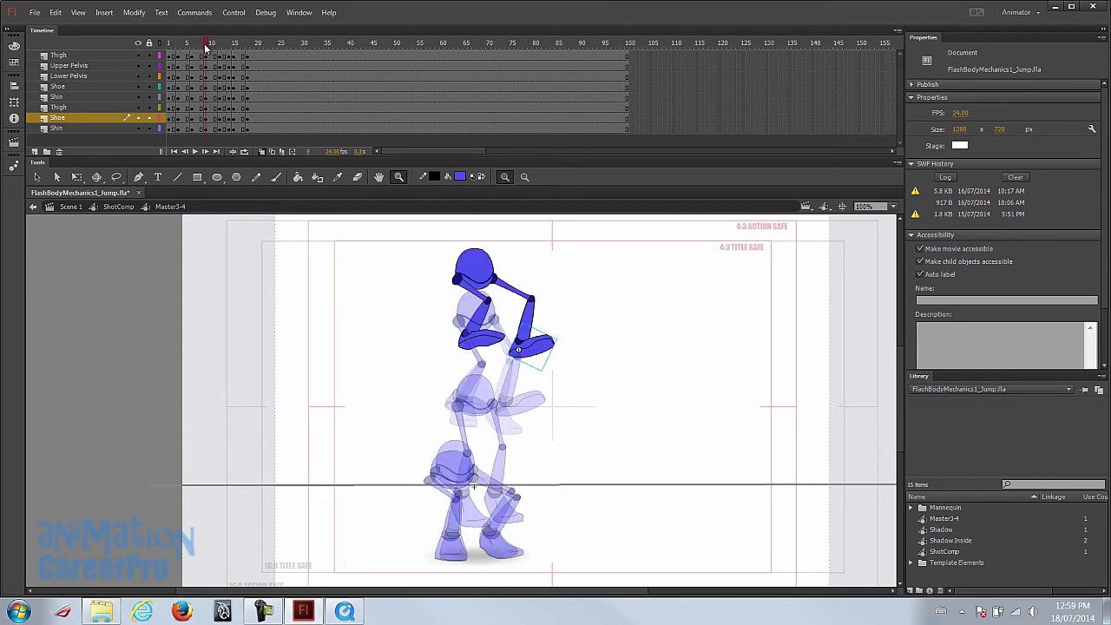
left_click_drag(204, 49, 191, 45)
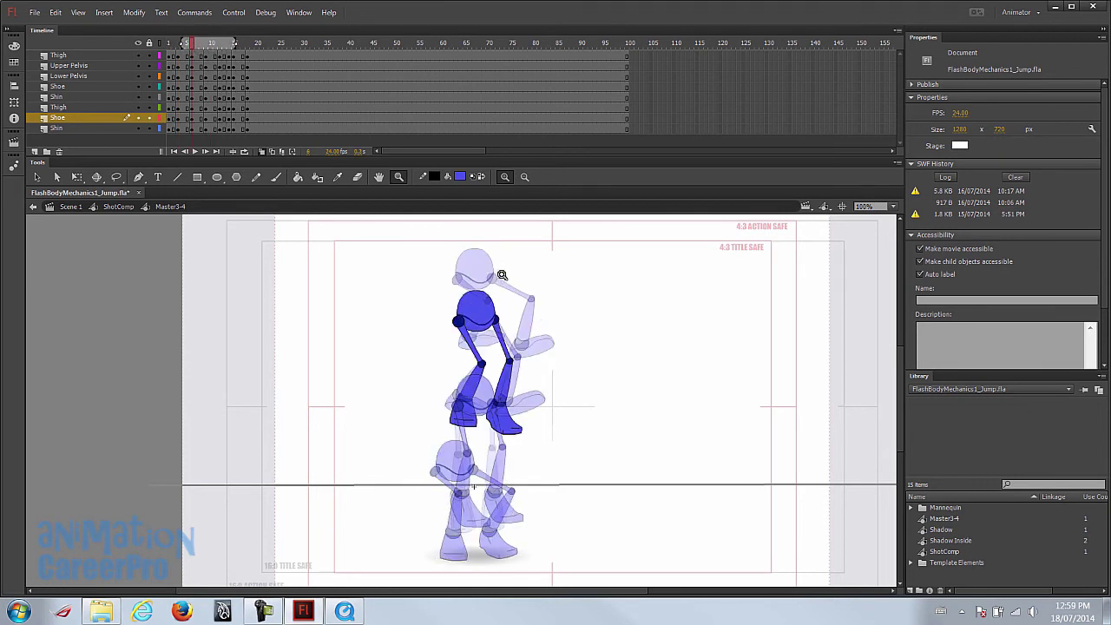
key("v")
left_click_drag(434, 283, 621, 462)
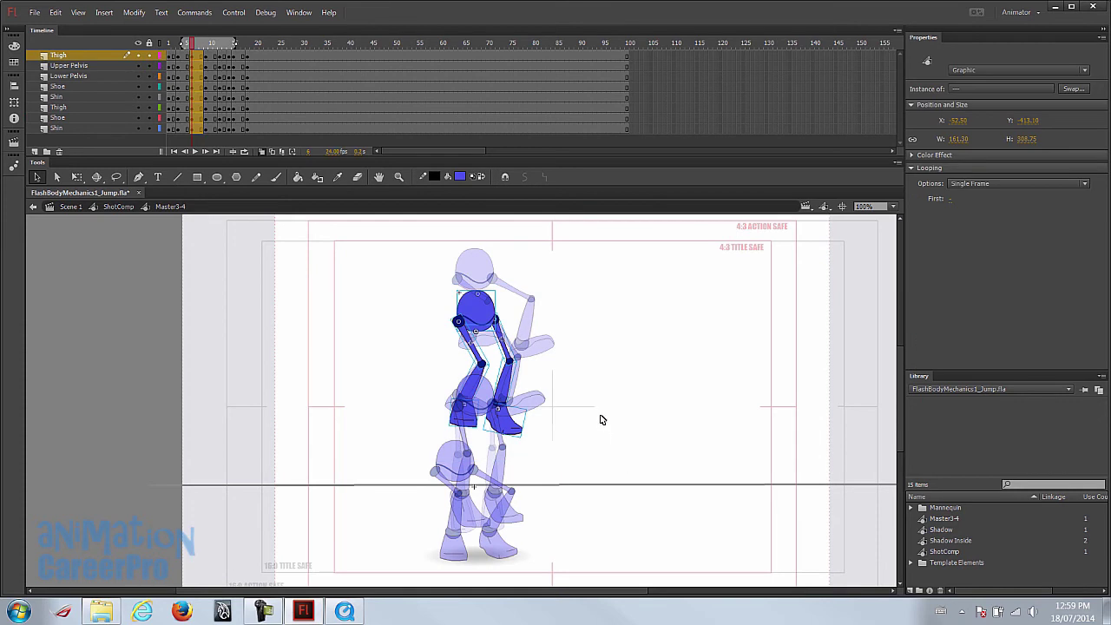
key("shift+Up")
key("shift+Up")
key("shift+Up")
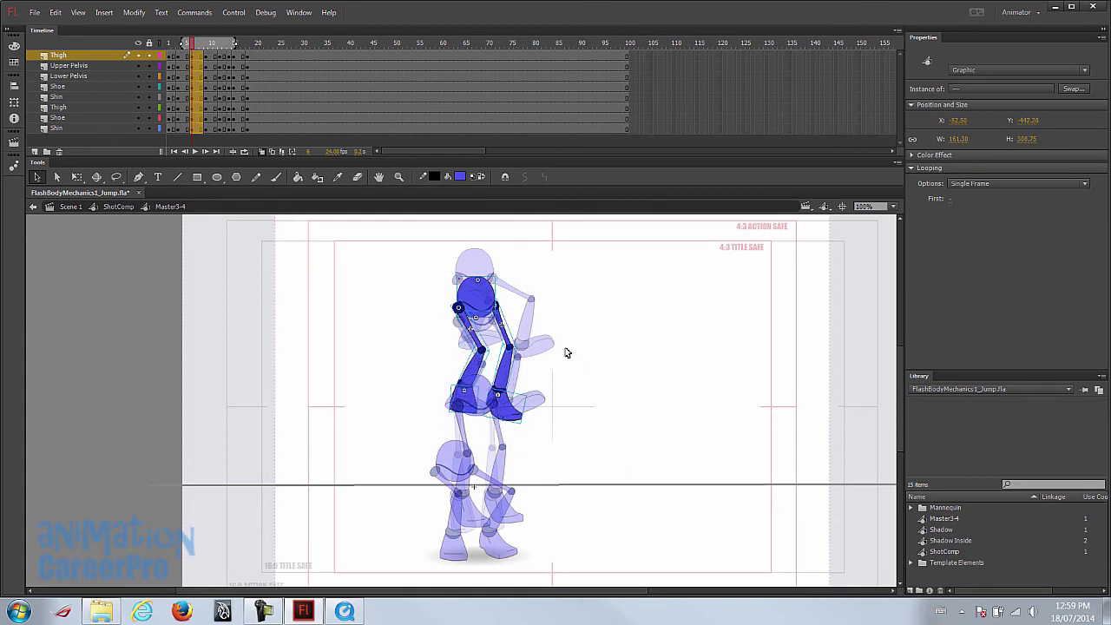
key("shift+Up")
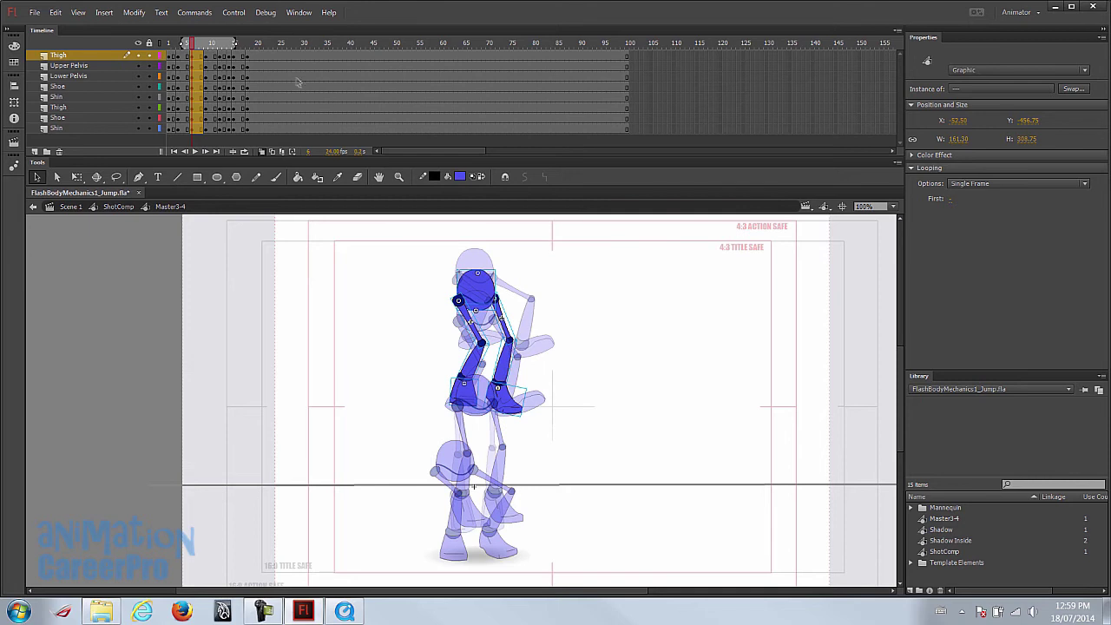
- Raise the whole figure on frame 12 slightly toward the peak pose
left_click(206, 45)
left_click(221, 46)
mouse_move(221, 47)
left_mouse_down()
mouse_move(188, 56)
mouse_move(234, 55)
mouse_move(221, 56)
left_mouse_up()
left_click_drag(424, 281, 654, 440)
key("shift+Up")
key("shift+Up")
- On frame 14, straighten the left leg by rotating its thigh and shin, and tilt the left shoe toe-down to follow the ankle
mouse_move(220, 43)
left_mouse_down()
mouse_move(201, 46)
mouse_move(225, 47)
mouse_move(197, 61)
mouse_move(233, 61)
left_mouse_up()
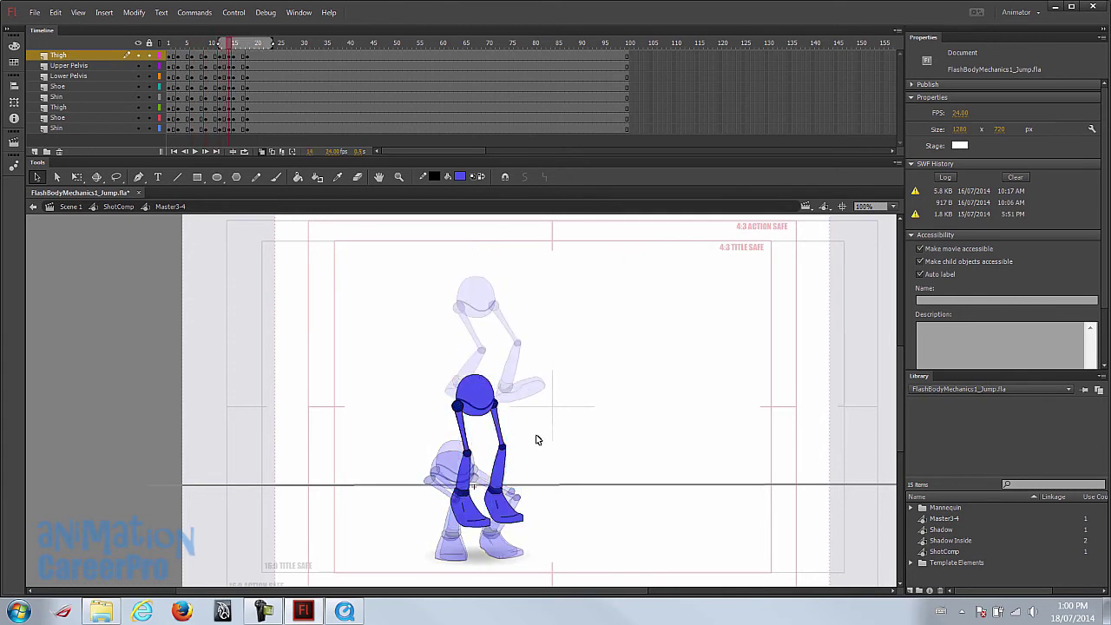
left_click_drag(272, 46, 258, 43)
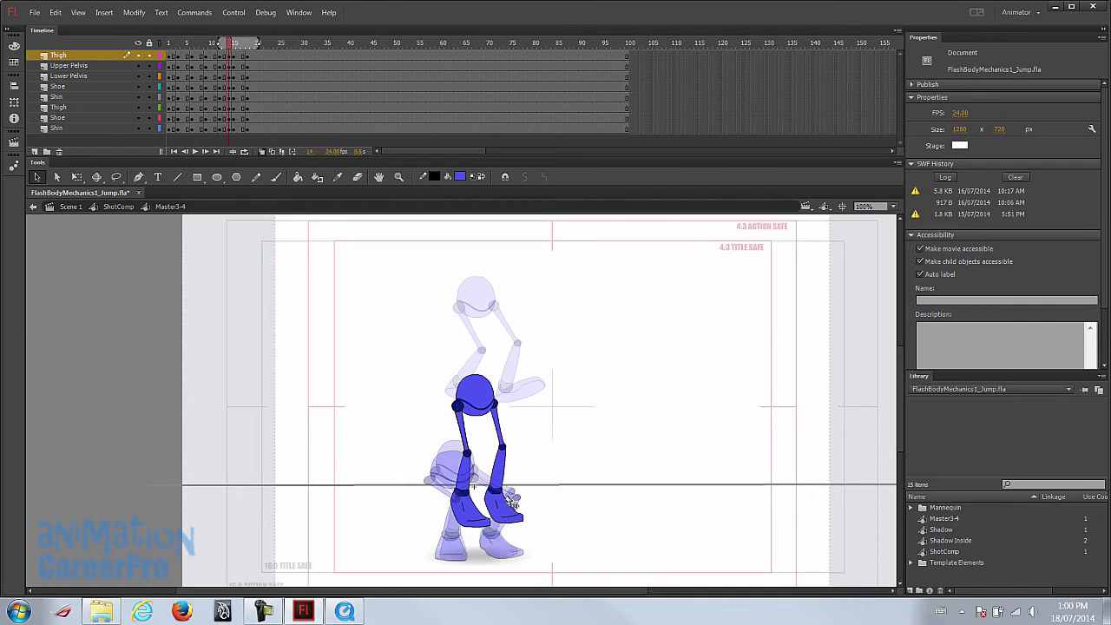
scroll(521, 448, "down", 2)
key("z")
left_click_drag(424, 328, 603, 560)
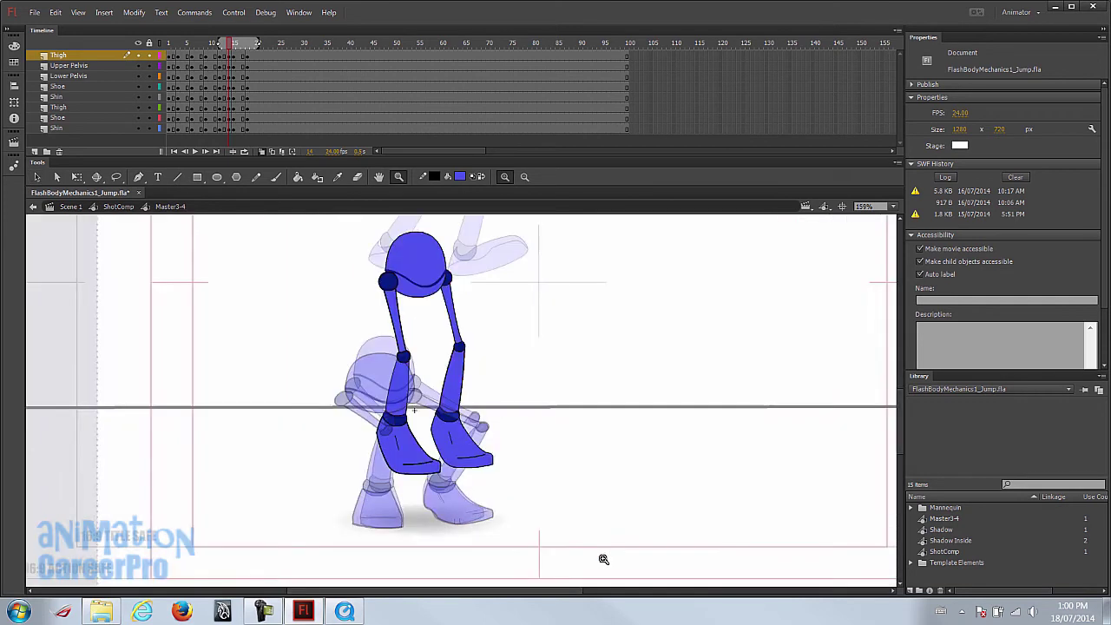
left_click_drag(509, 355, 604, 397)
key("v")
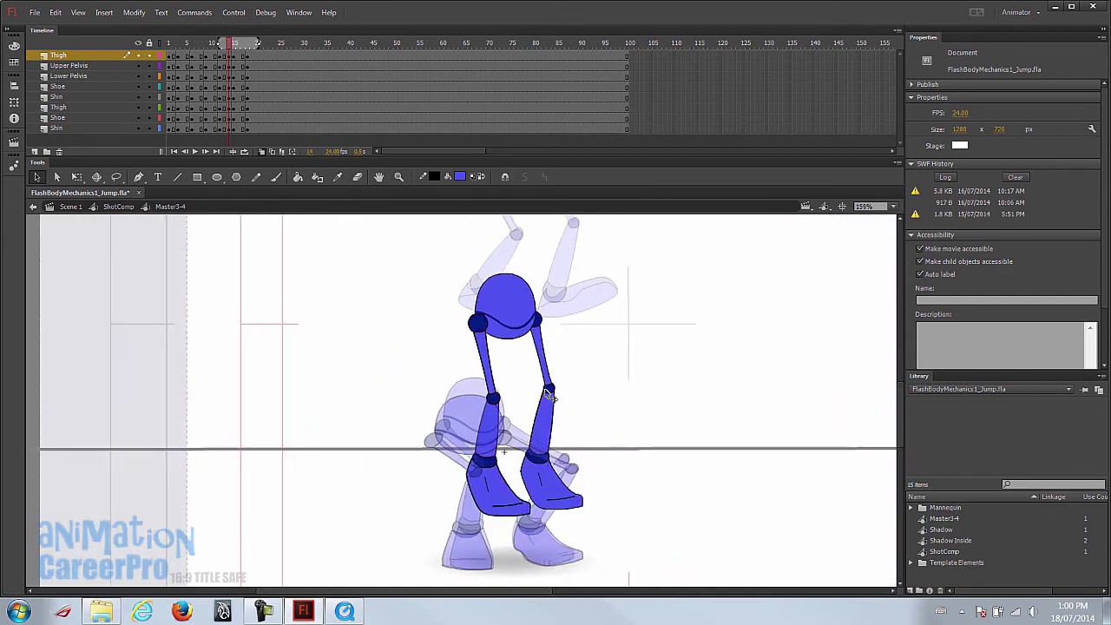
left_click(496, 401)
key("q")
left_click_drag(490, 478, 494, 493)
left_click(630, 436)
left_click(506, 501)
left_click_drag(539, 534, 501, 512)
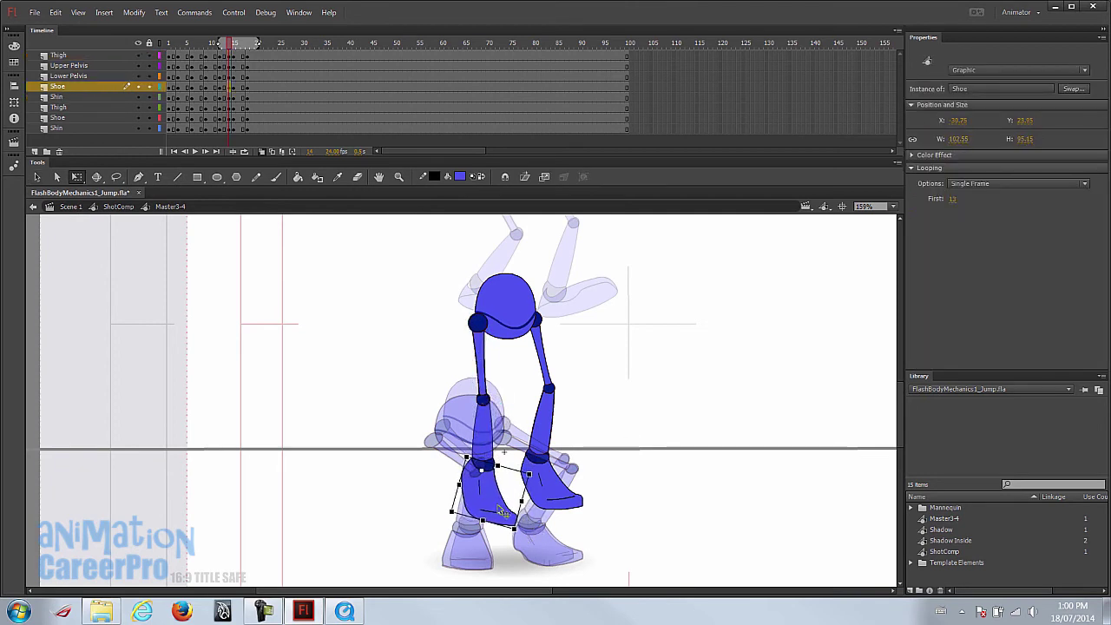
- Review the jump poses with onion skins across the timeline, then turn onion skinning off
key("z")
left_click(426, 437, "alt")
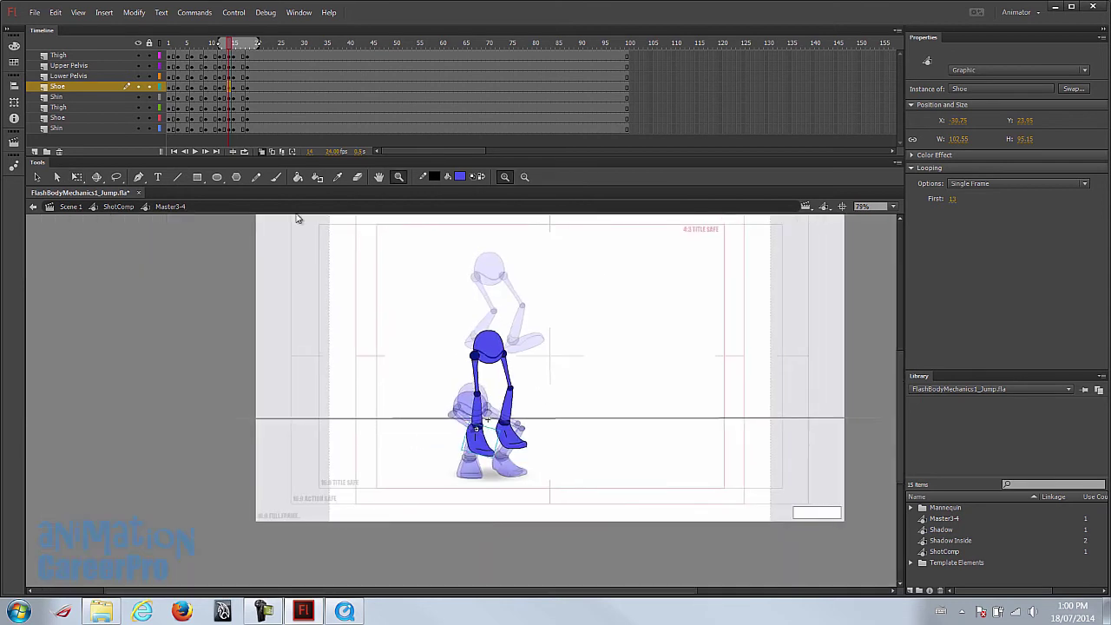
left_click_drag(197, 46, 243, 50)
left_click_drag(236, 51, 239, 52)
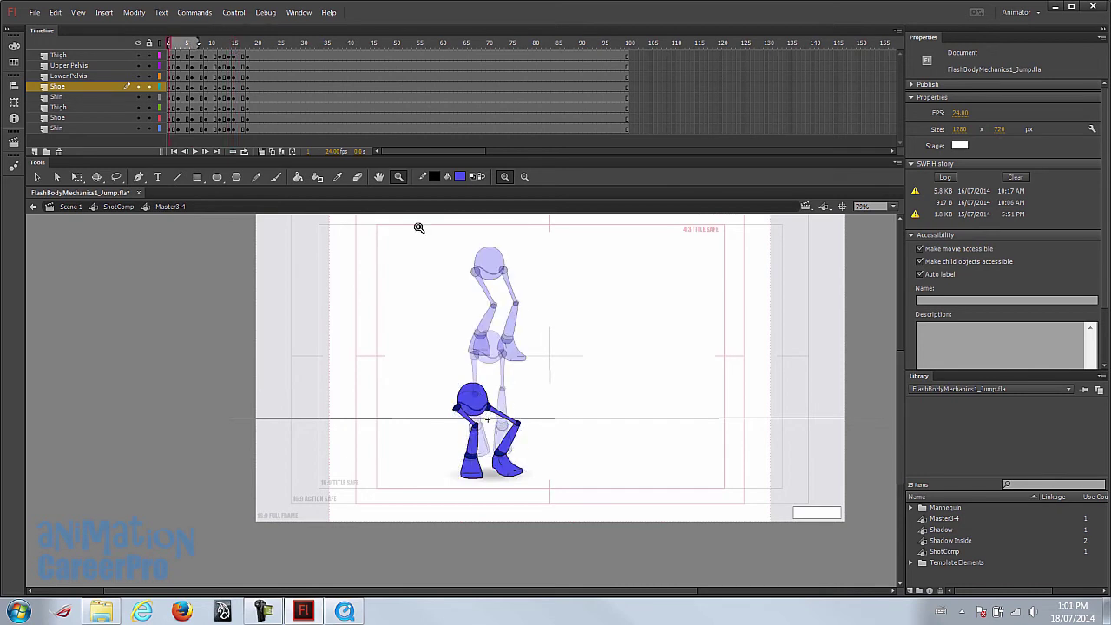
left_click_drag(409, 223, 554, 444)
left_click(171, 55)
left_click(262, 152)
- Create classic tweens between the jump's keyframes from frame 1 to frame 18 across all layers
mouse_move(173, 129)
left_mouse_down()
mouse_move(173, 57)
mouse_move(188, 57)
mouse_move(187, 129)
left_mouse_up()
right_click(173, 56)
left_click(215, 95)
right_click(187, 130)
left_click(212, 166)
left_click_drag(201, 55, 215, 128)
right_click(201, 128)
left_click(229, 163)
right_click(215, 128)
left_click(241, 164)
right_click(226, 128)
left_click_drag(226, 56, 243, 128)
left_click(251, 163)
- Play the tweened jump repeatedly from frame 1 to check its timing
left_click(170, 43)
key("alt")
key("space")
mouse_move(567, 324)
left_mouse_down()
mouse_move(558, 342)
mouse_move(551, 313)
left_mouse_up()
key("Return")
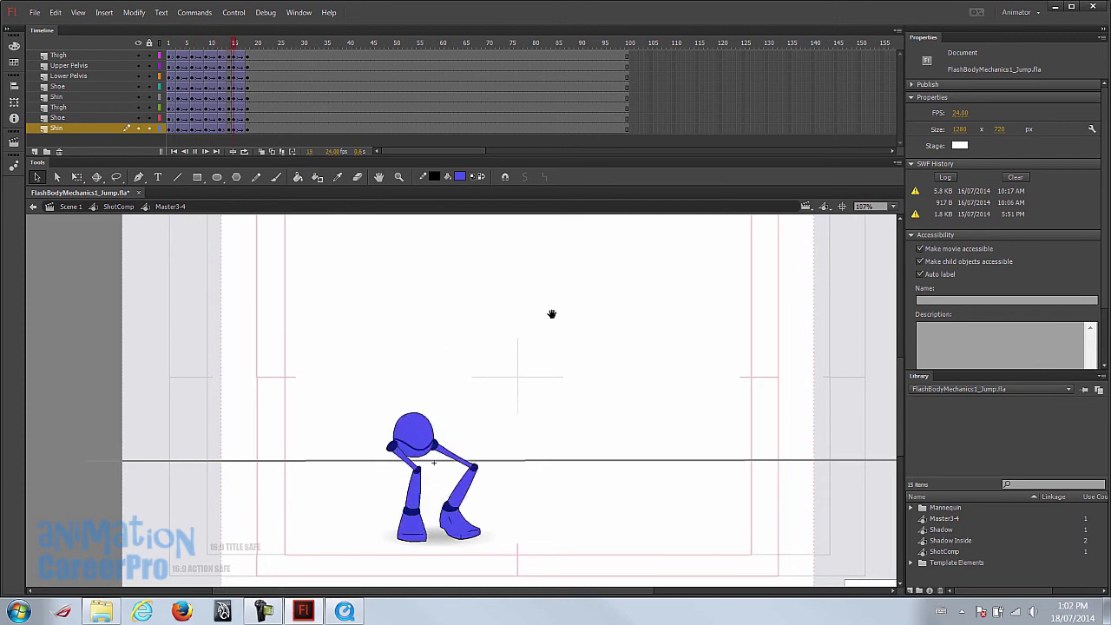
left_click(170, 43)
key("Return")
left_click(170, 43)
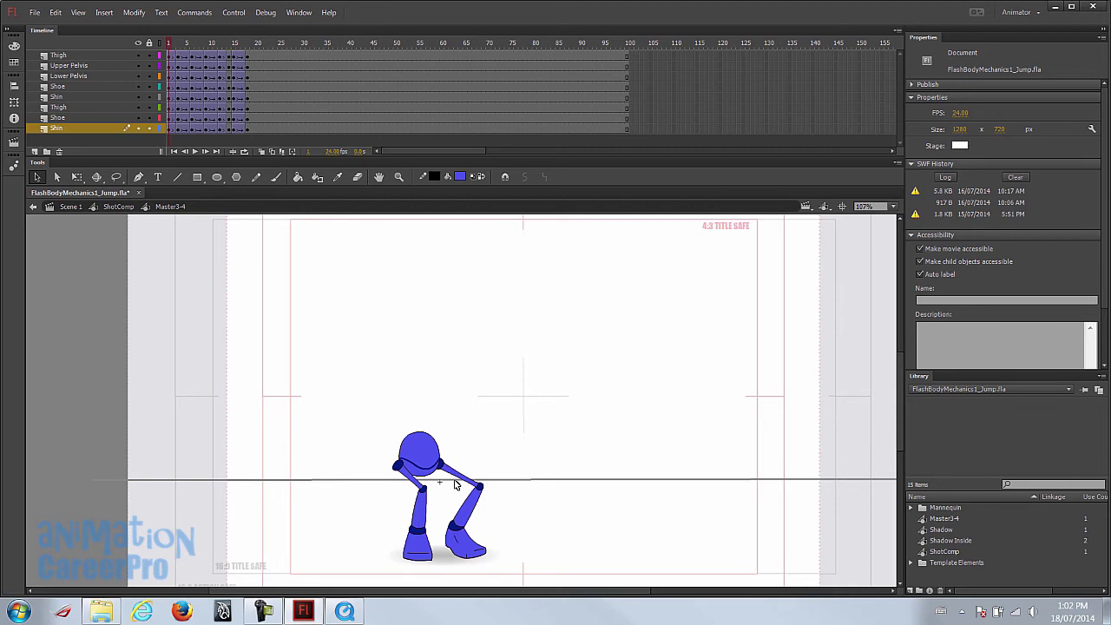
key("Return")
left_click(171, 43)
key("Return")
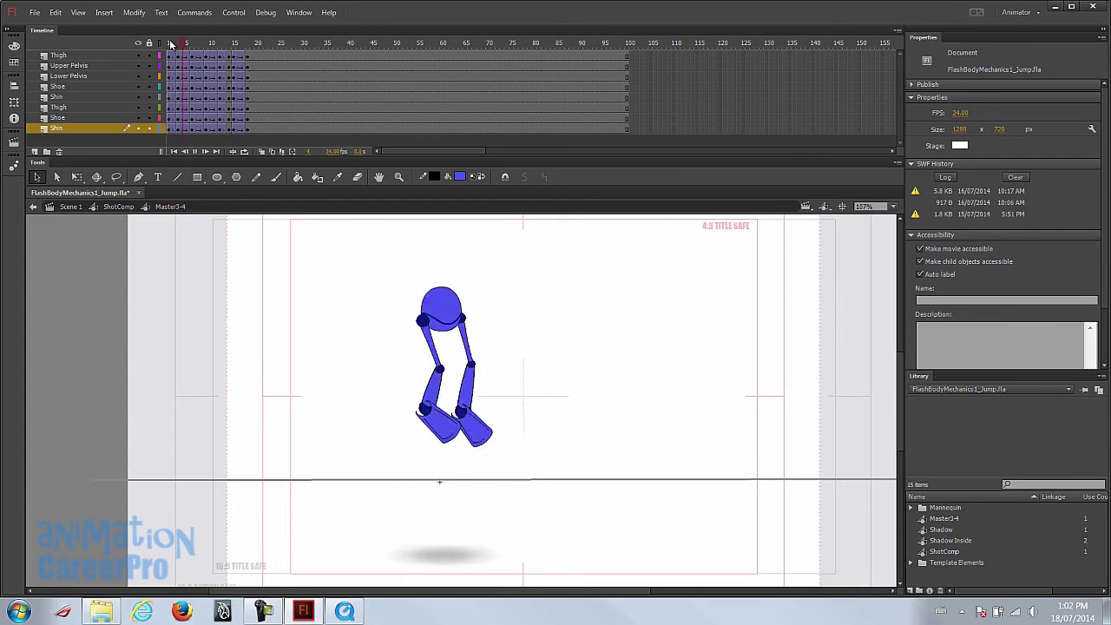
left_click(171, 44)
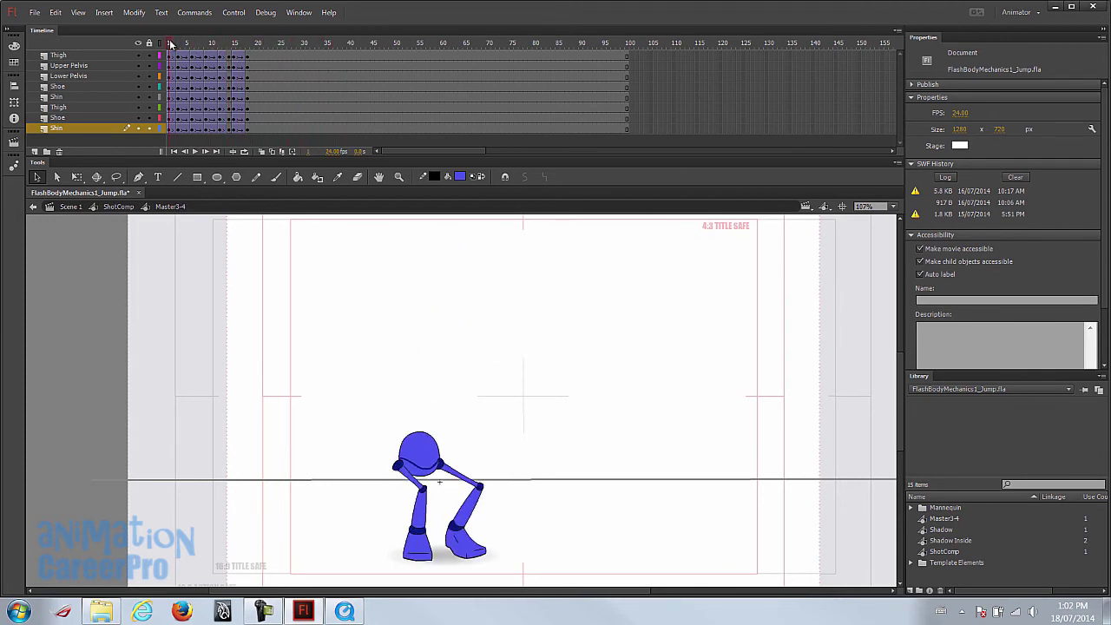
- Shift the frames from 9 through 18 one frame later across all layers to lengthen the rise
left_click_drag(171, 44, 208, 53)
left_click(210, 58)
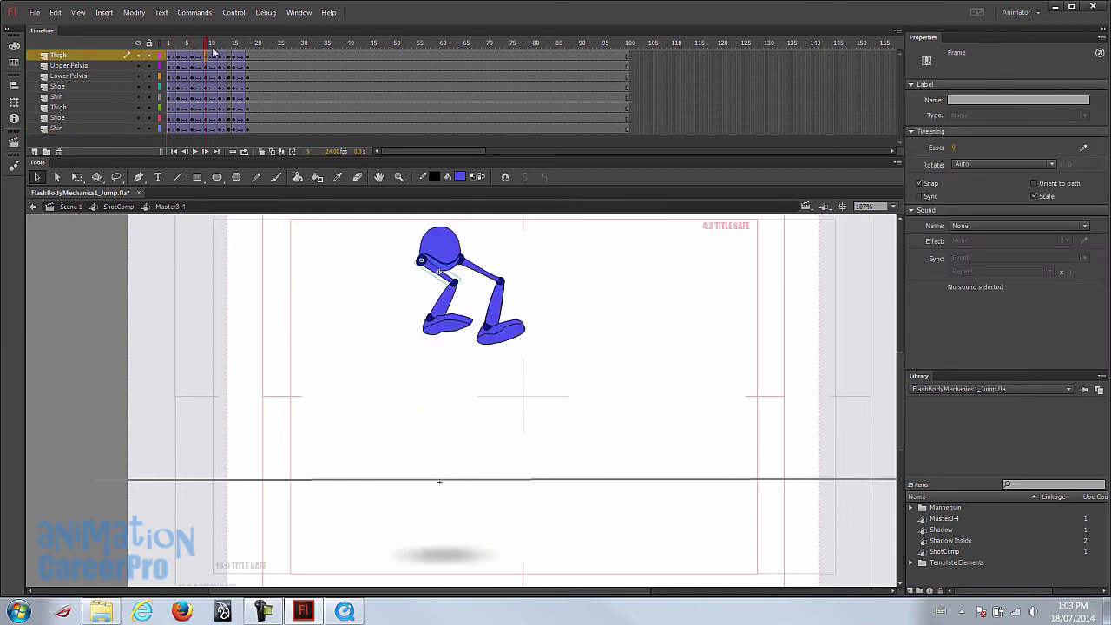
mouse_move(207, 45)
left_mouse_down()
mouse_move(195, 50)
mouse_move(208, 54)
left_mouse_up()
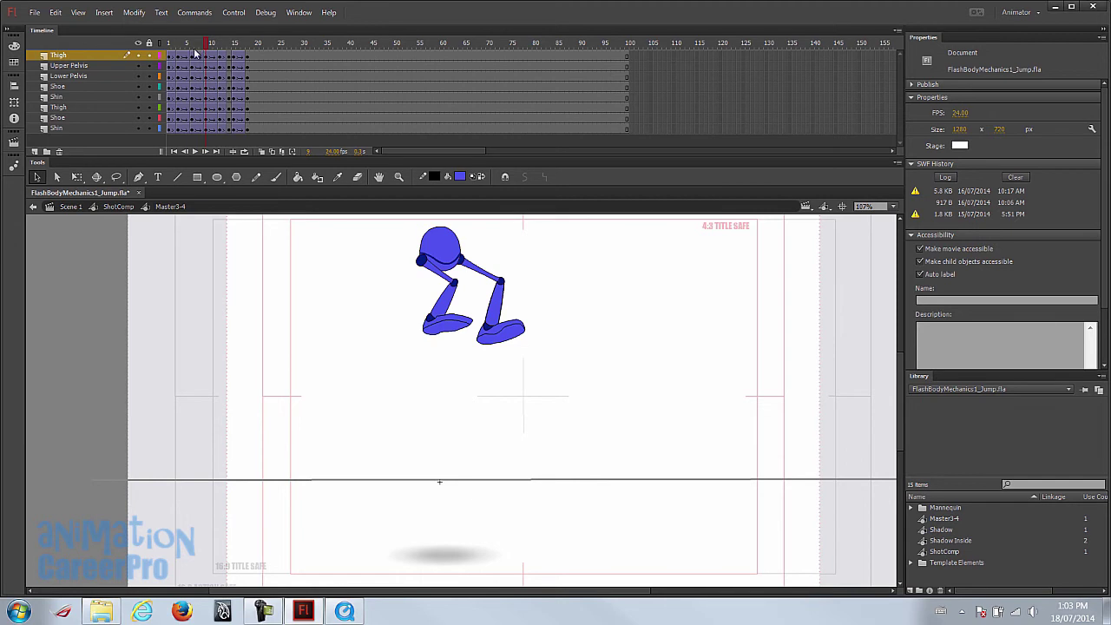
left_click_drag(195, 49, 206, 46)
left_click(209, 56)
left_click(248, 128, "shift")
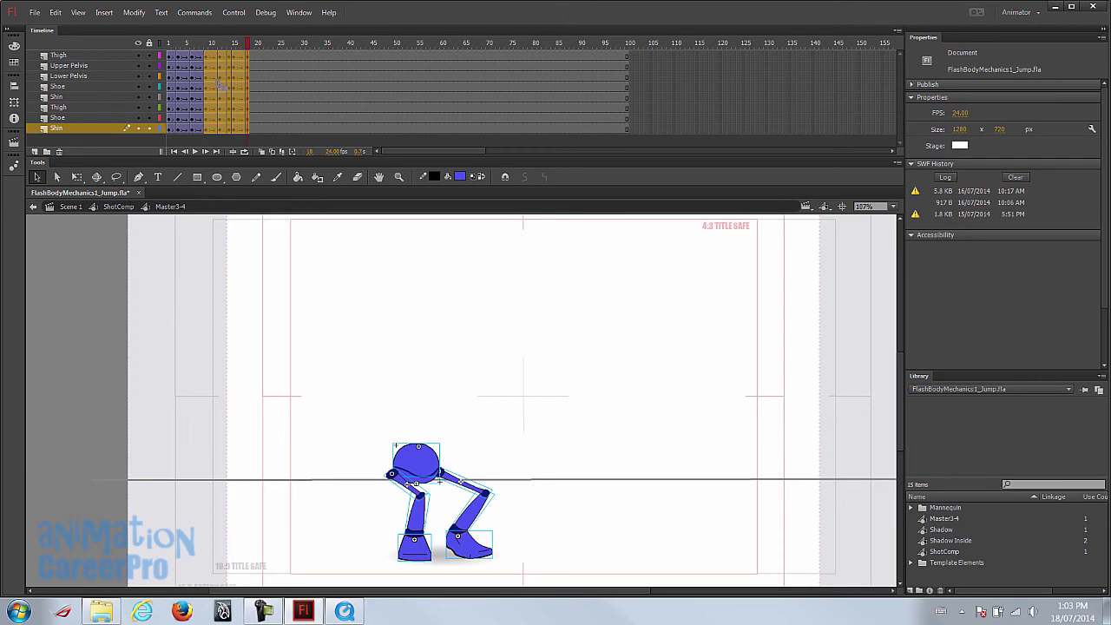
left_click_drag(217, 89, 222, 91)
left_click(222, 86)
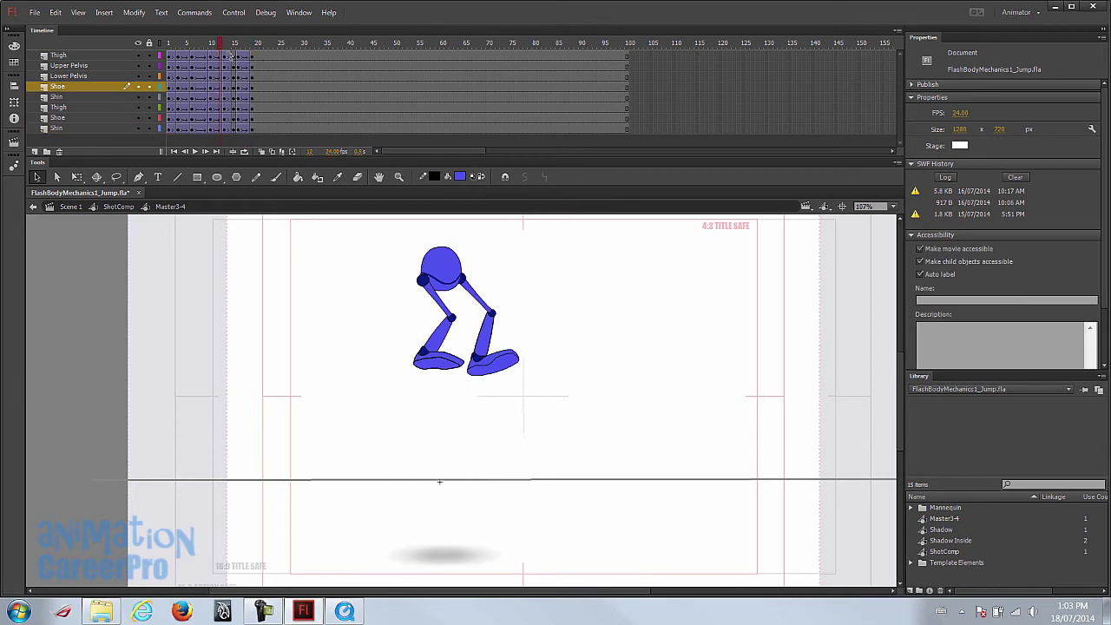
- Move frames 13 through 19 one frame later across all layers to lengthen the start of the descent
left_click(226, 57)
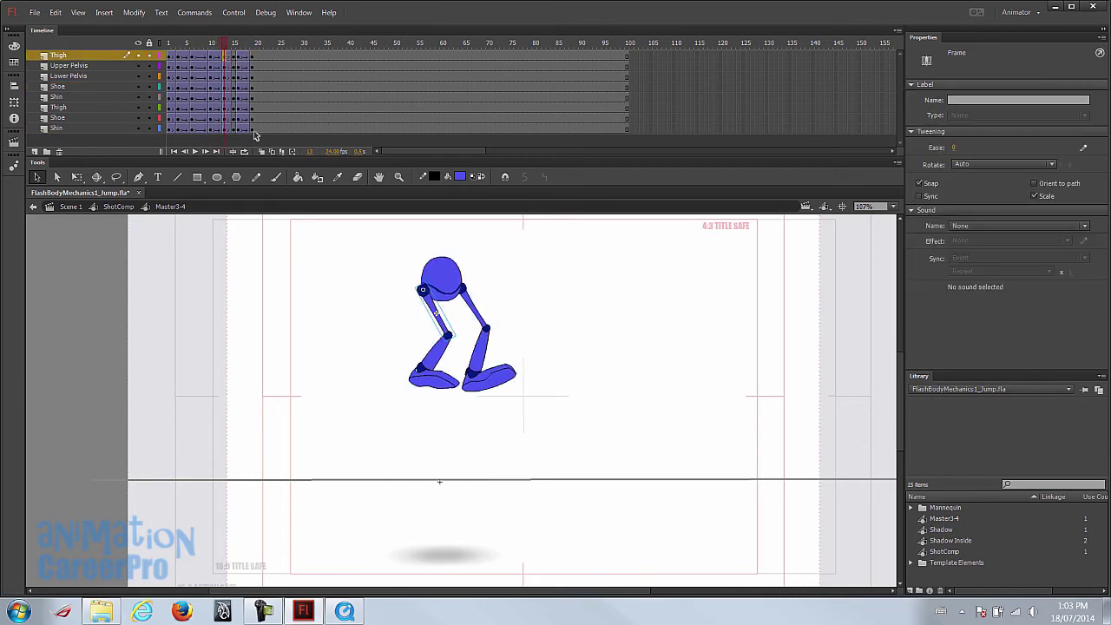
left_click(253, 130, "shift")
left_click_drag(239, 90, 245, 91)
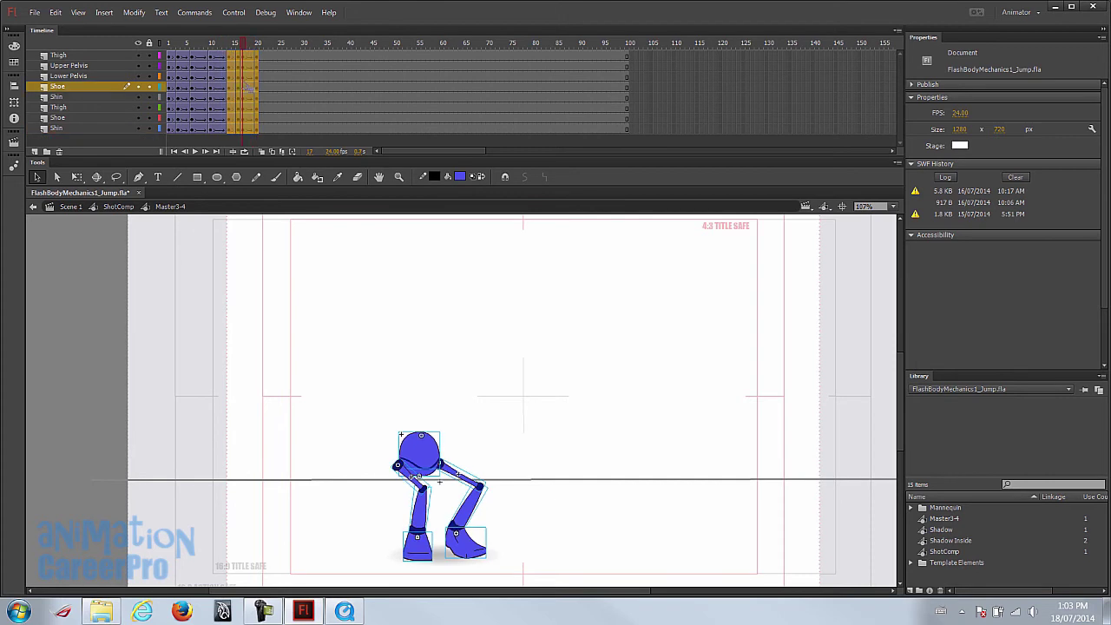
- Play the retimed jump from frame 1 to check the lengthened descent
left_click(221, 56)
left_click_drag(201, 129, 224, 66)
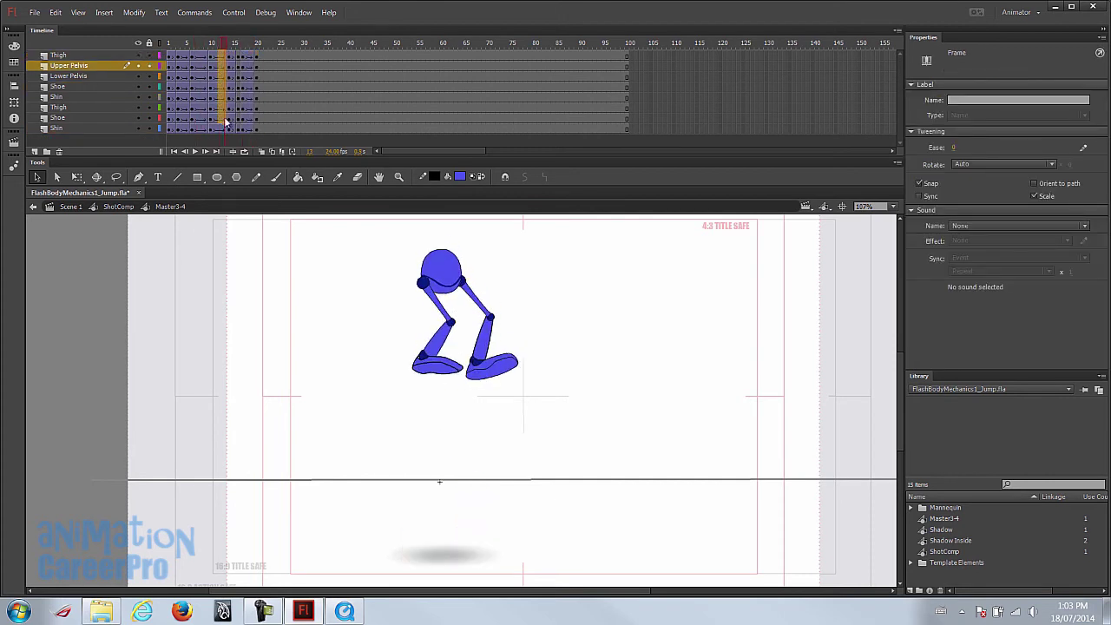
left_click(213, 44)
key("Return")
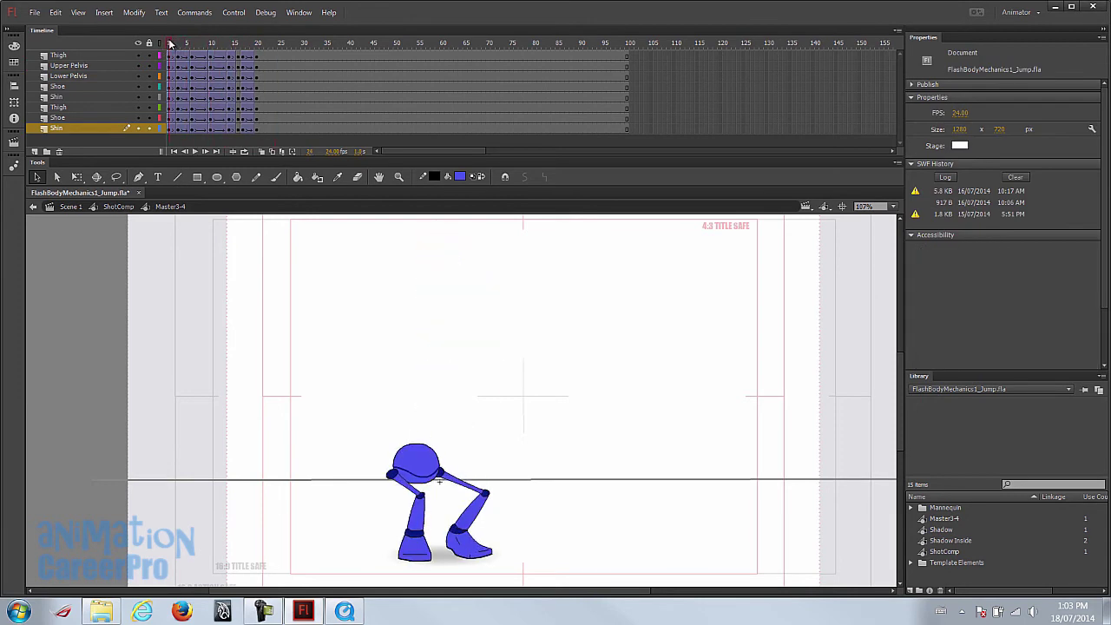
- Set the tween ease to 100 out at frame 8 across all layers so the rise slows toward the peak
left_click(184, 43)
left_click_drag(185, 43, 201, 43)
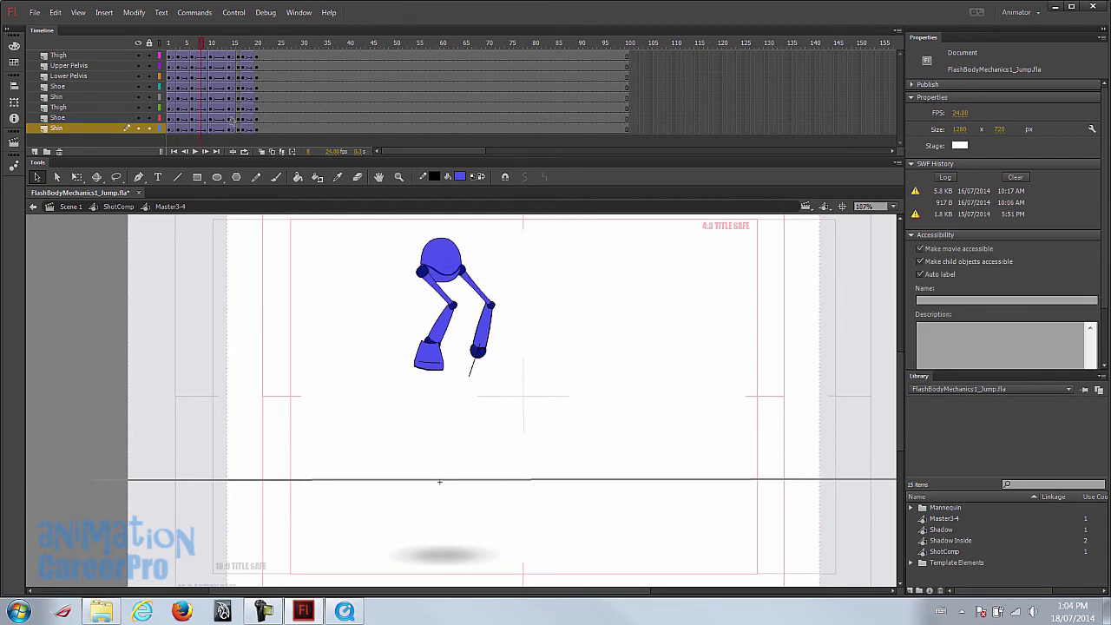
left_click(202, 57)
left_click(428, 130)
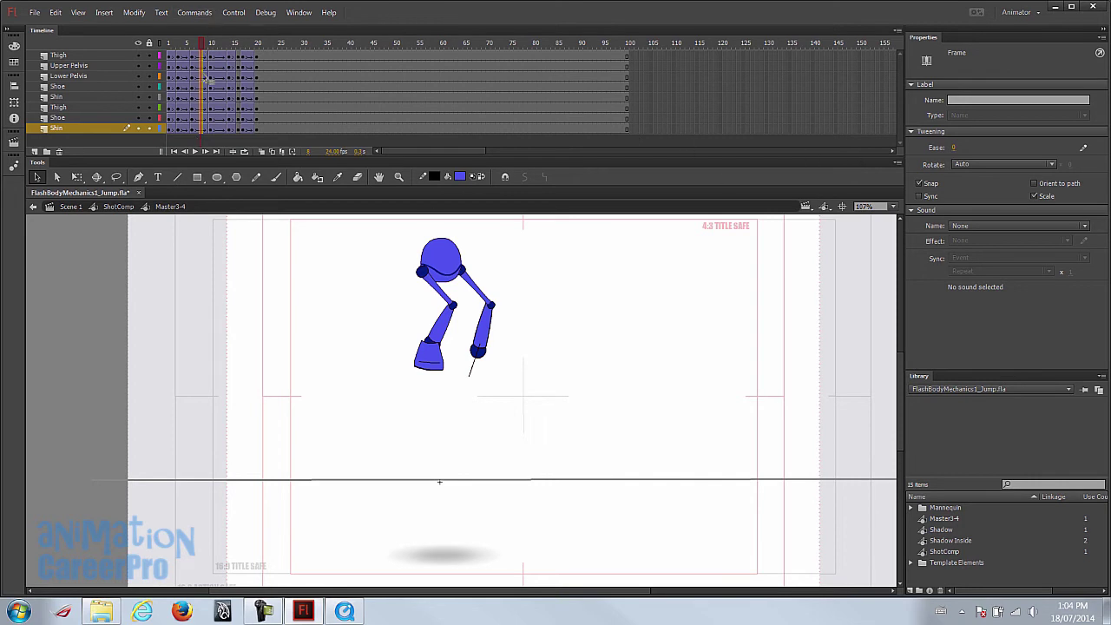
left_click(955, 149)
left_click_drag(998, 151, 1045, 151)
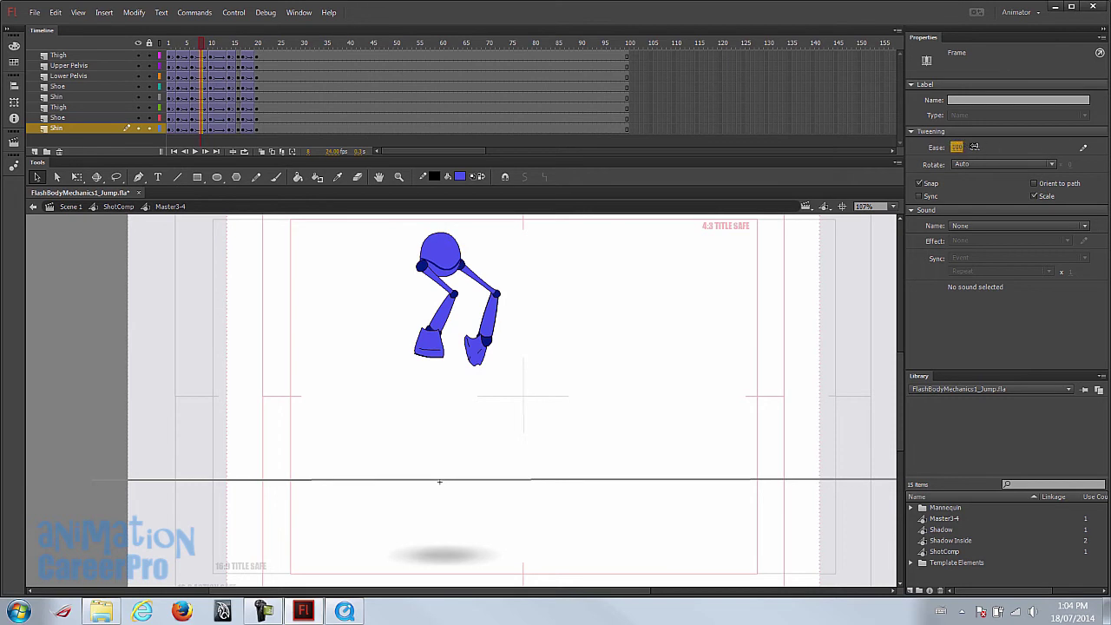
- Examine the pelvis spacing around the jump's peak near frame 10 with onion skinning switched on
left_click(192, 43)
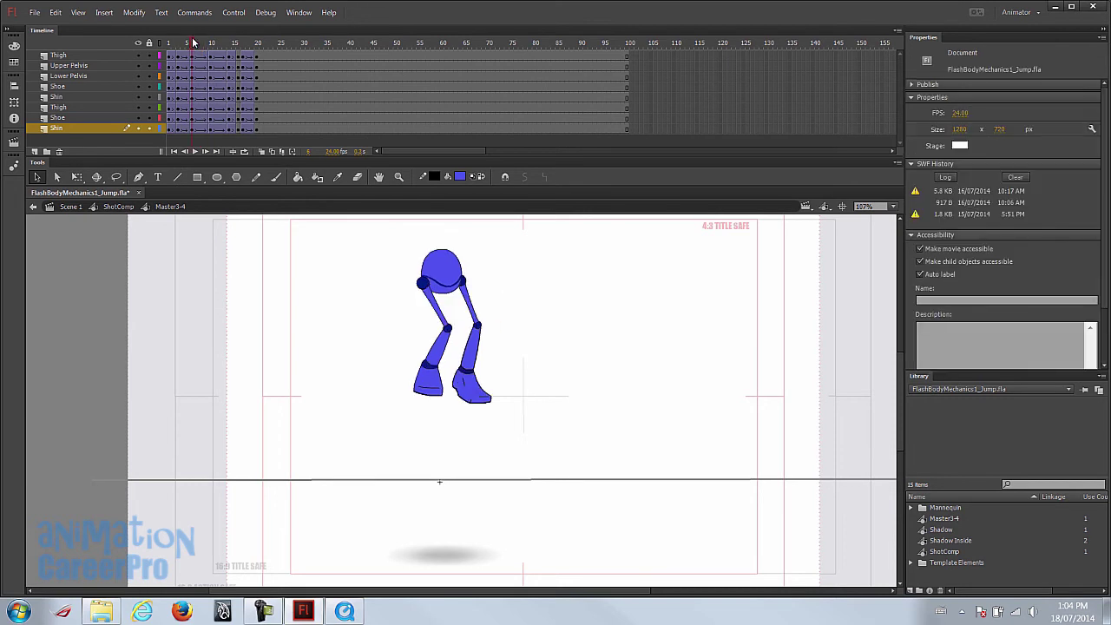
left_click(198, 42)
left_click_drag(199, 46, 214, 54)
key("ctrl+a")
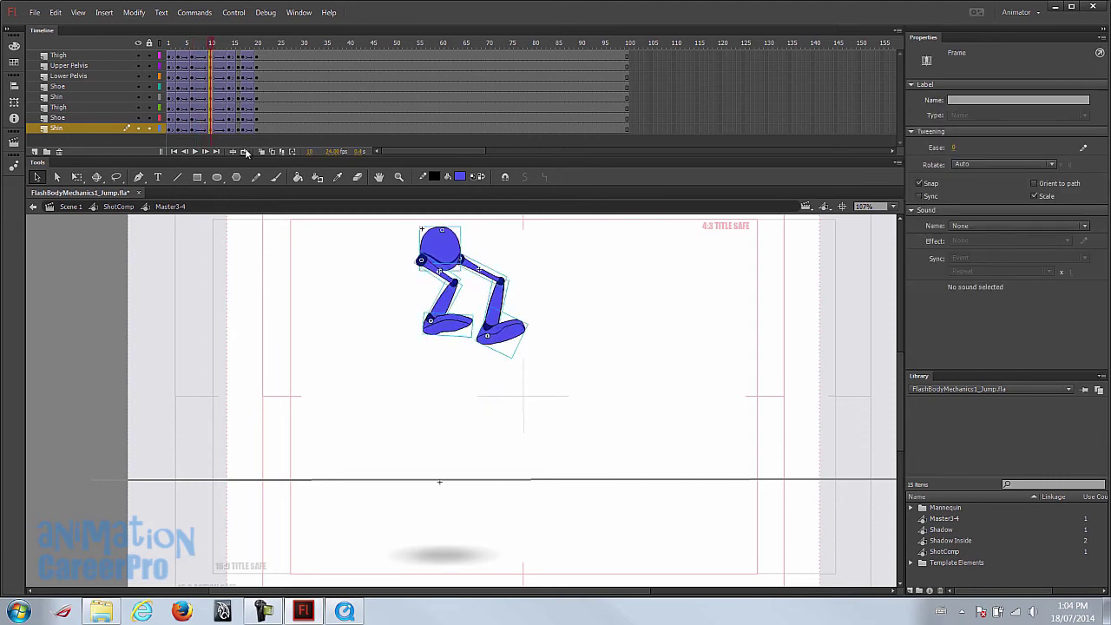
left_click(261, 151)
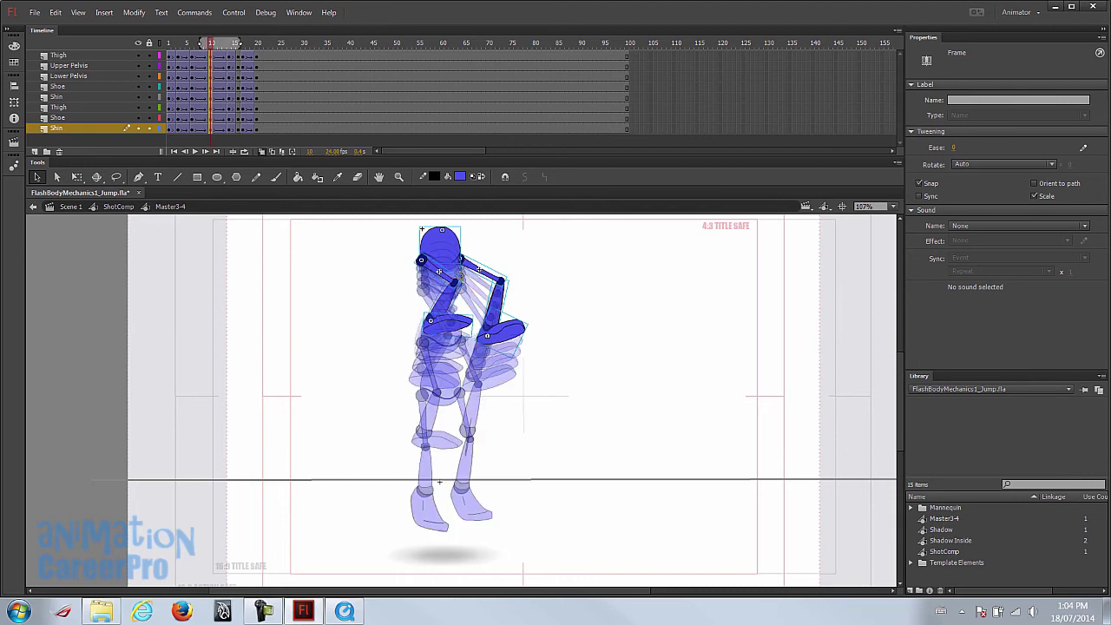
key("comma")
key("z")
left_click(443, 264)
left_click(460, 335)
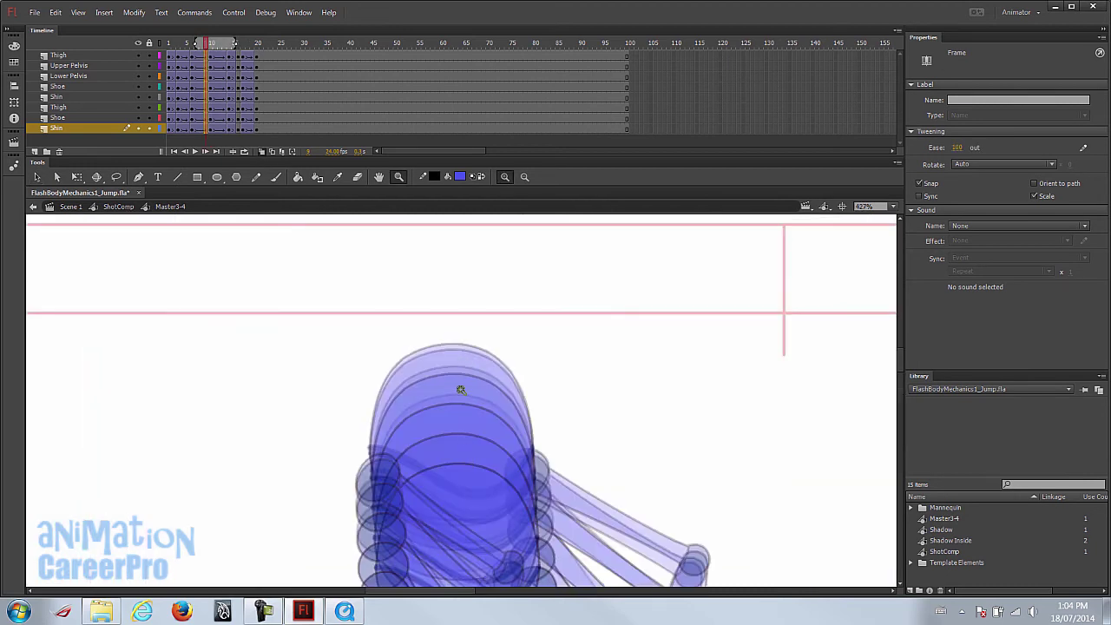
- Set the tween ease to -100 in at frame 12 across all layers and switch off onion skinning
left_click(221, 56)
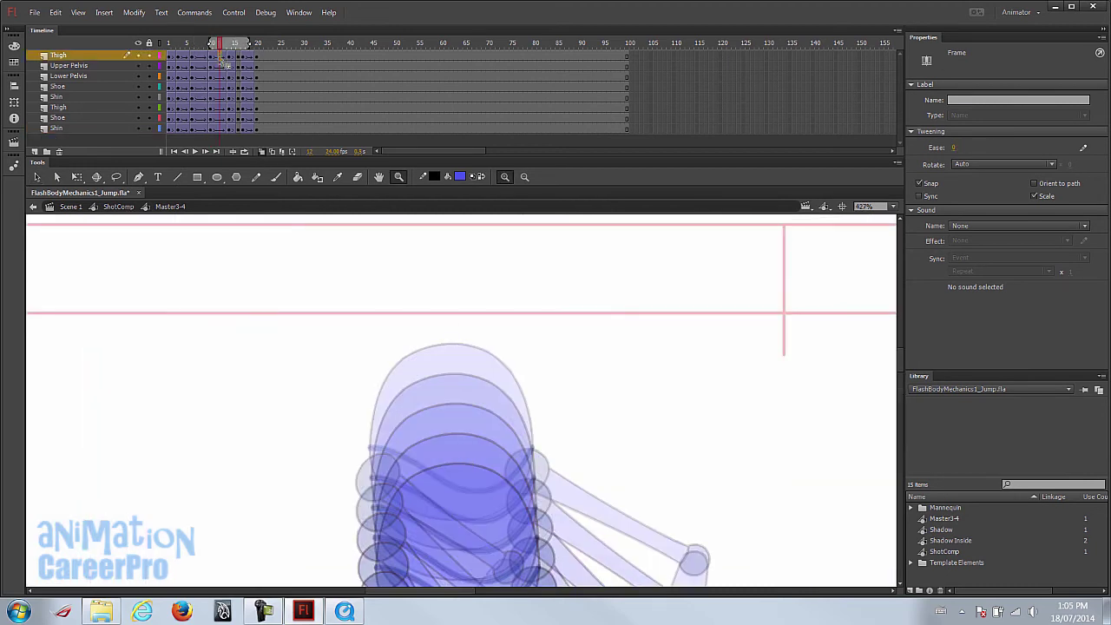
left_click(220, 128, "shift")
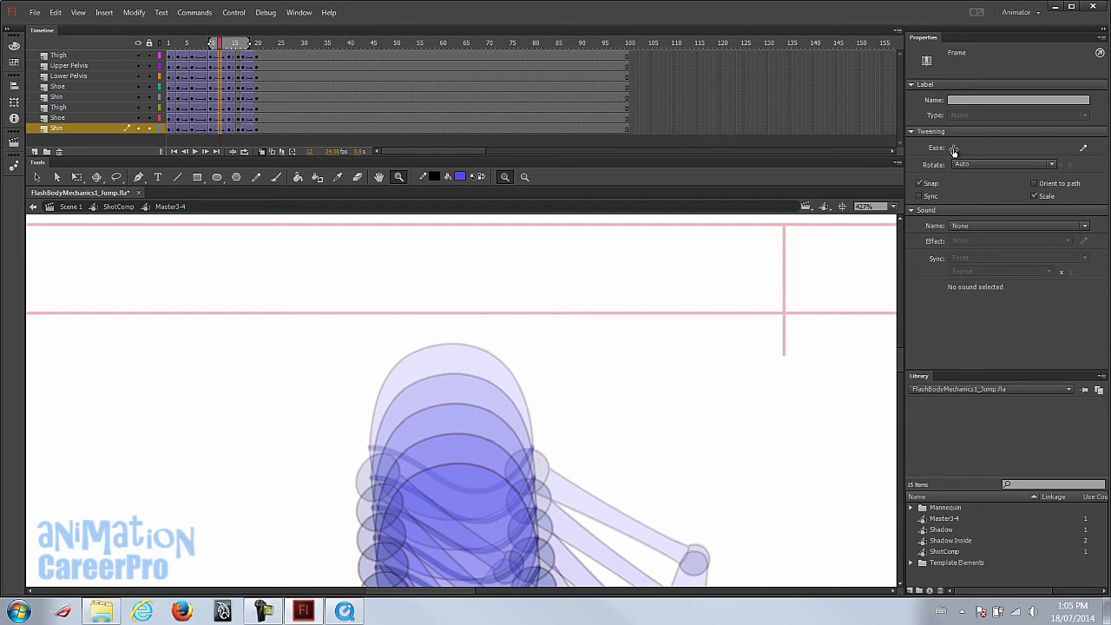
left_click_drag(953, 147, 851, 176)
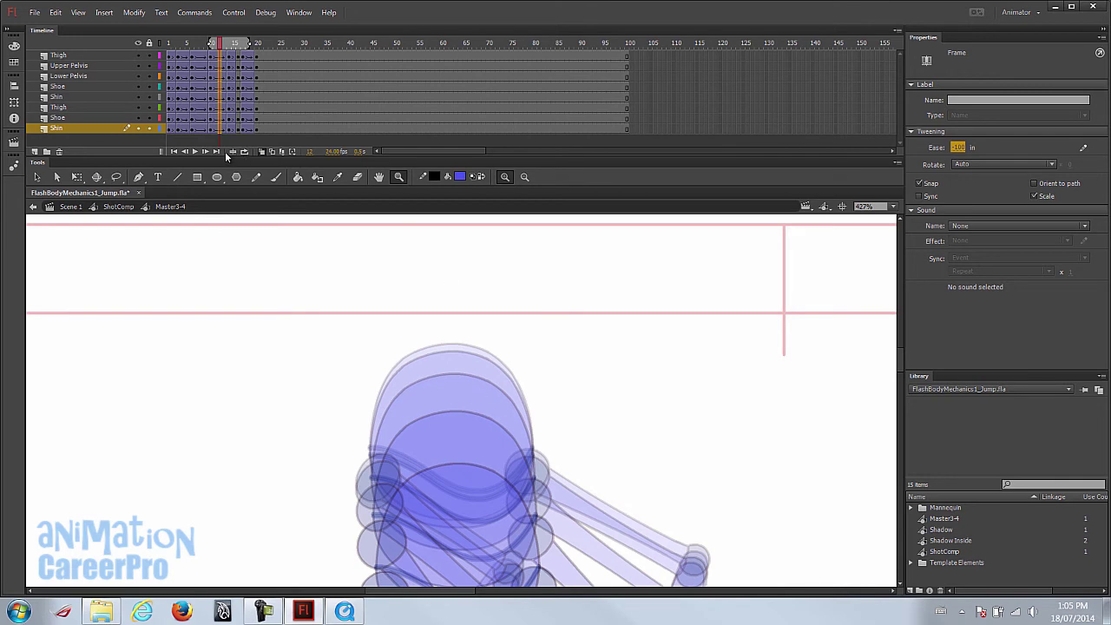
left_click(262, 151)
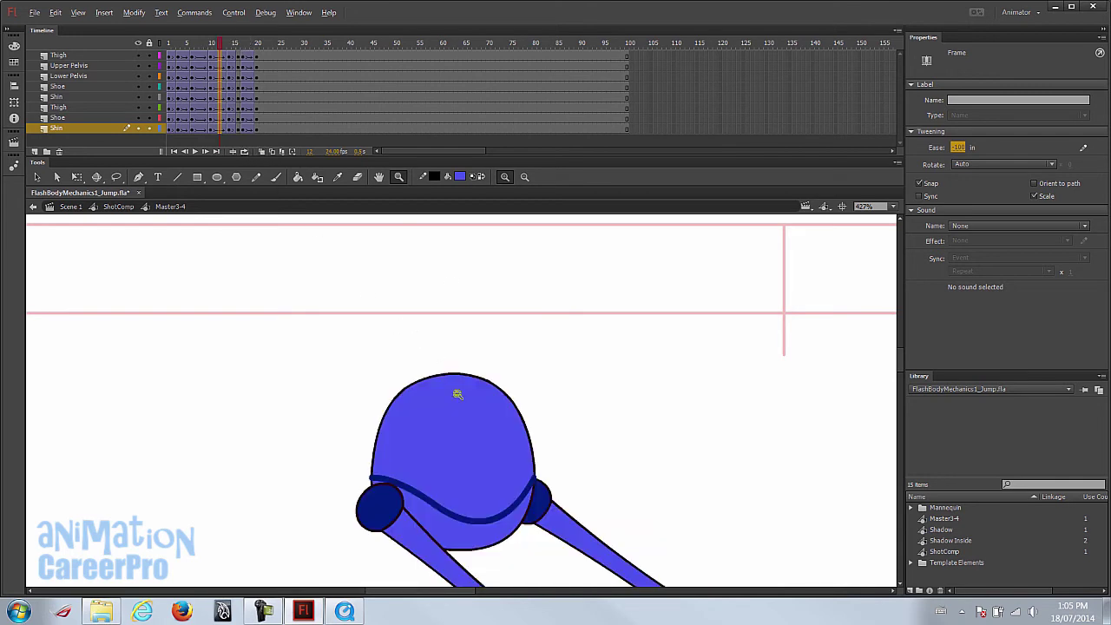
- Play the eased jump repeatedly from frame 1 and scrub its opening frames to check the motion
left_click(466, 477, "alt")
left_click(515, 476, "alt")
left_click(170, 48)
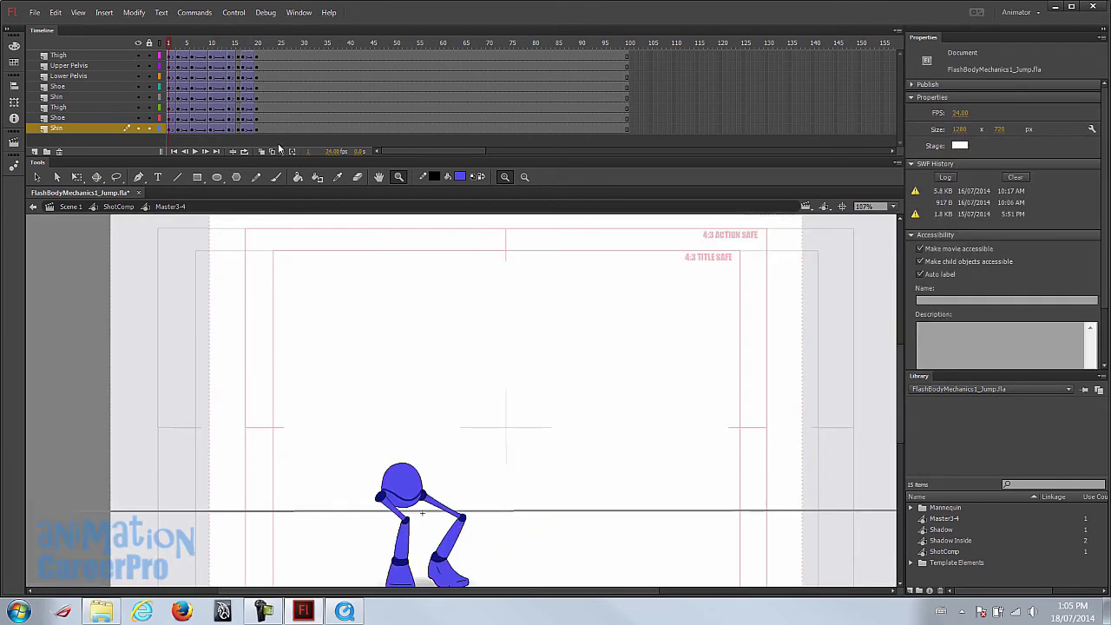
key("Return")
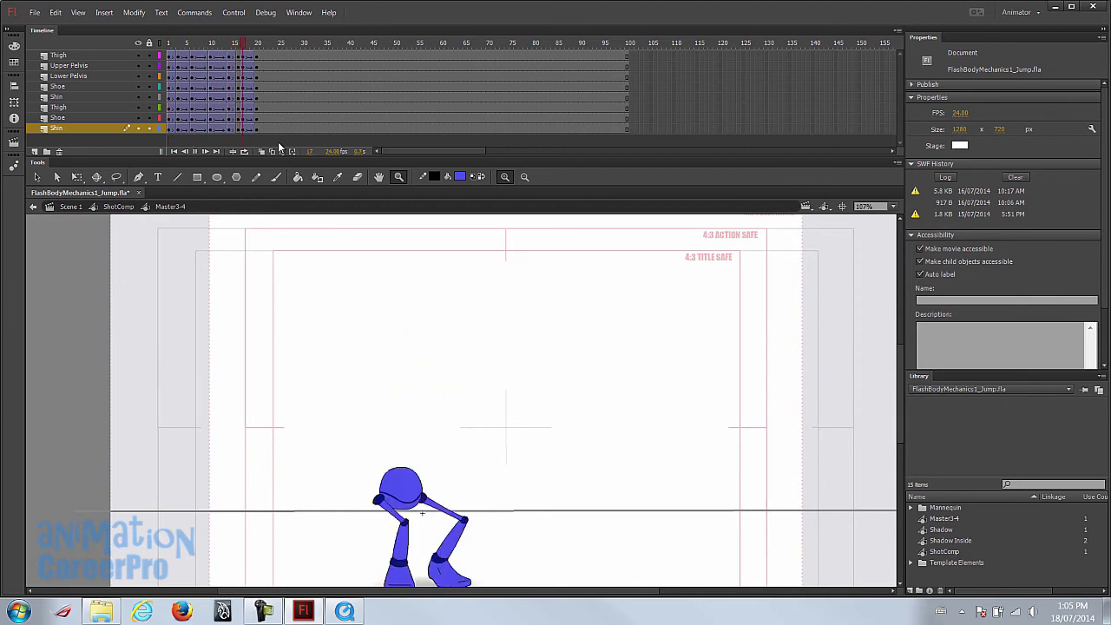
left_click(171, 46)
key("Return")
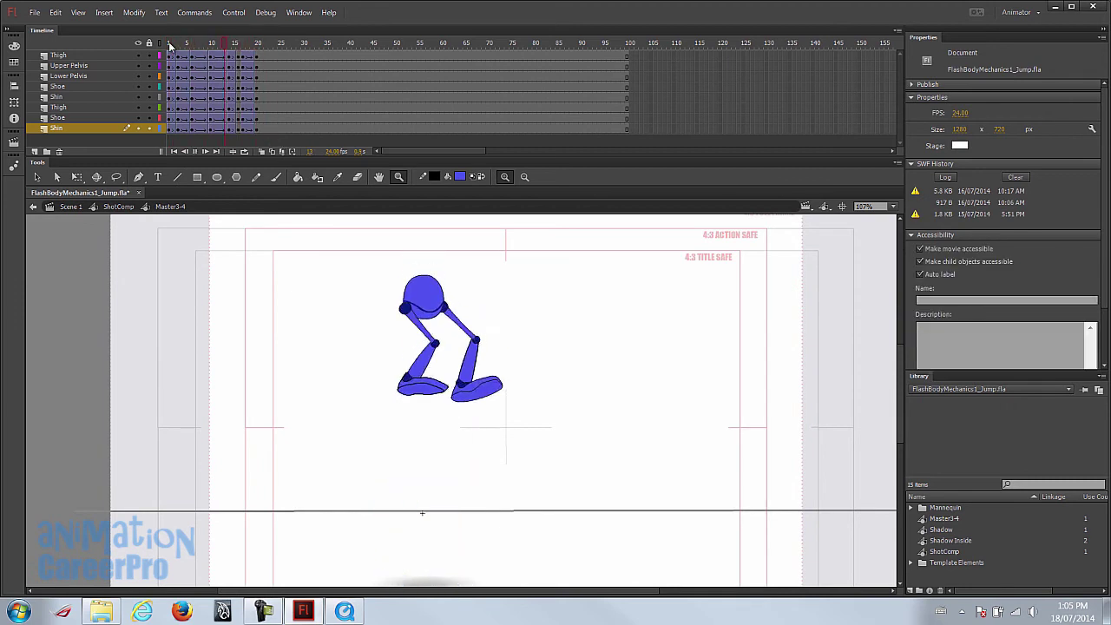
left_click(171, 45)
key("Return")
left_click(171, 45)
key("Return")
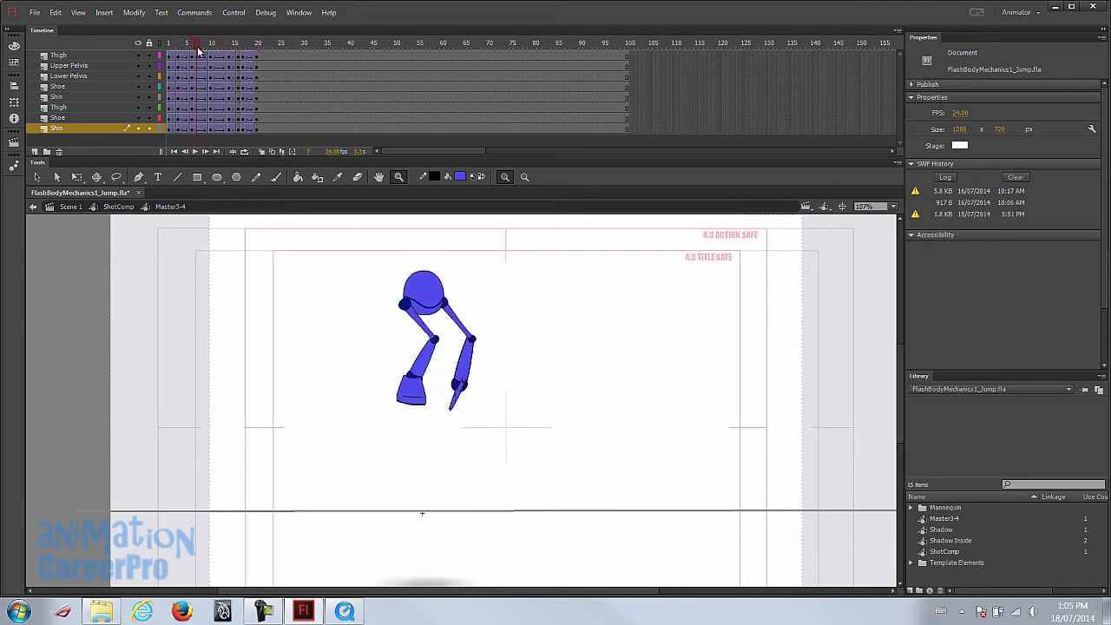
left_click(175, 55)
key("Return")
left_click(177, 57)
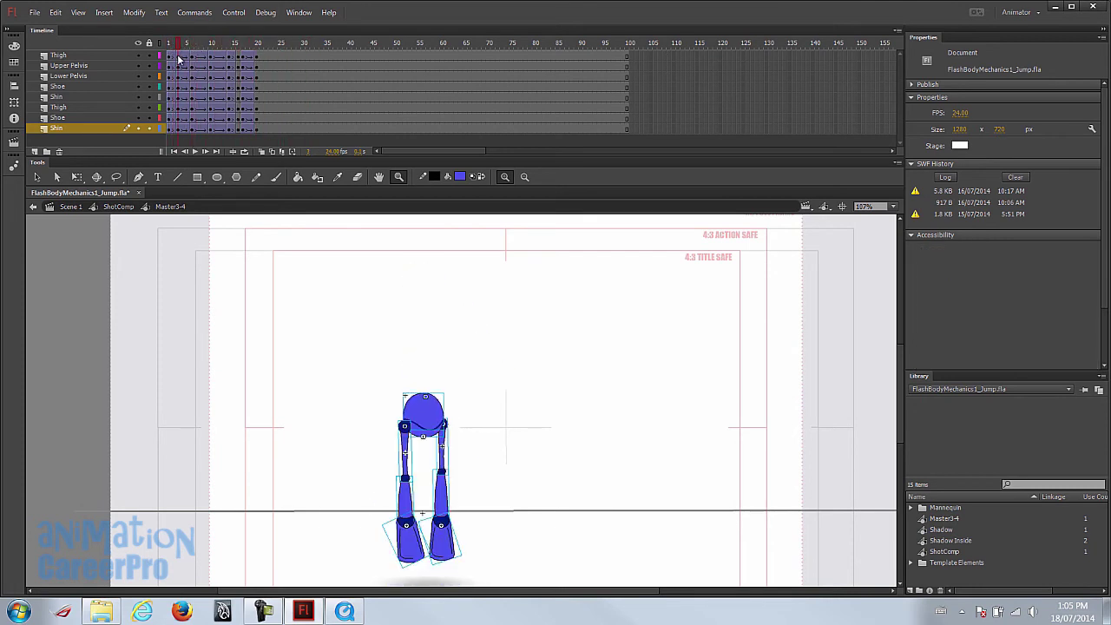
left_click_drag(180, 58, 269, 50)
key("Return")
left_click_drag(185, 63, 173, 58)
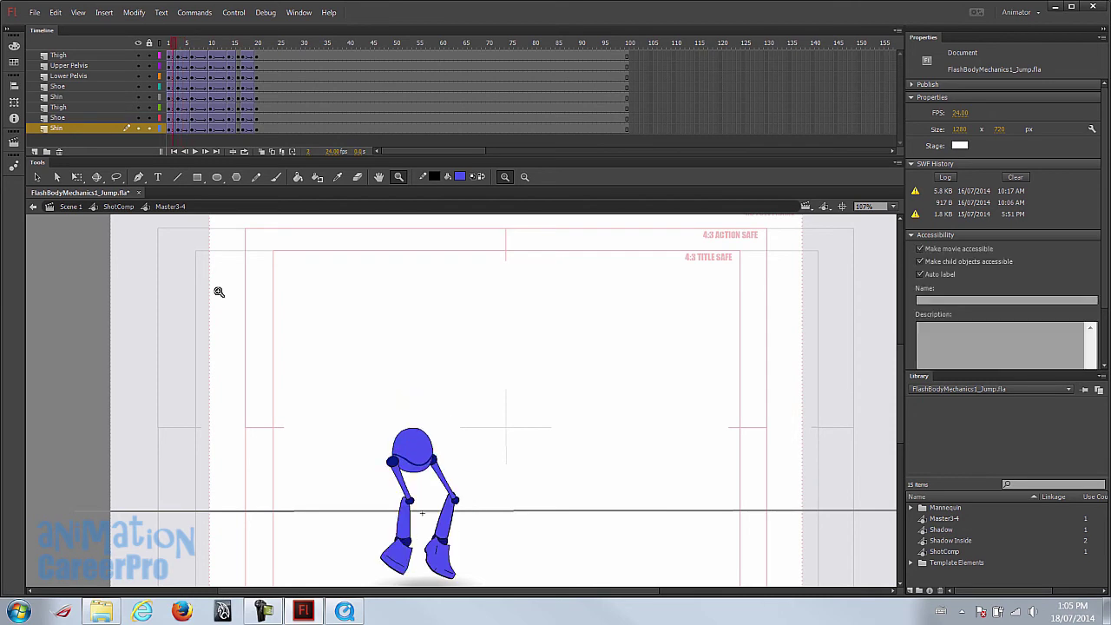
- Key both Shin layers at frame 2 and reposition the shins to line up with the knees and shoes
scroll(422, 404, "down", 3)
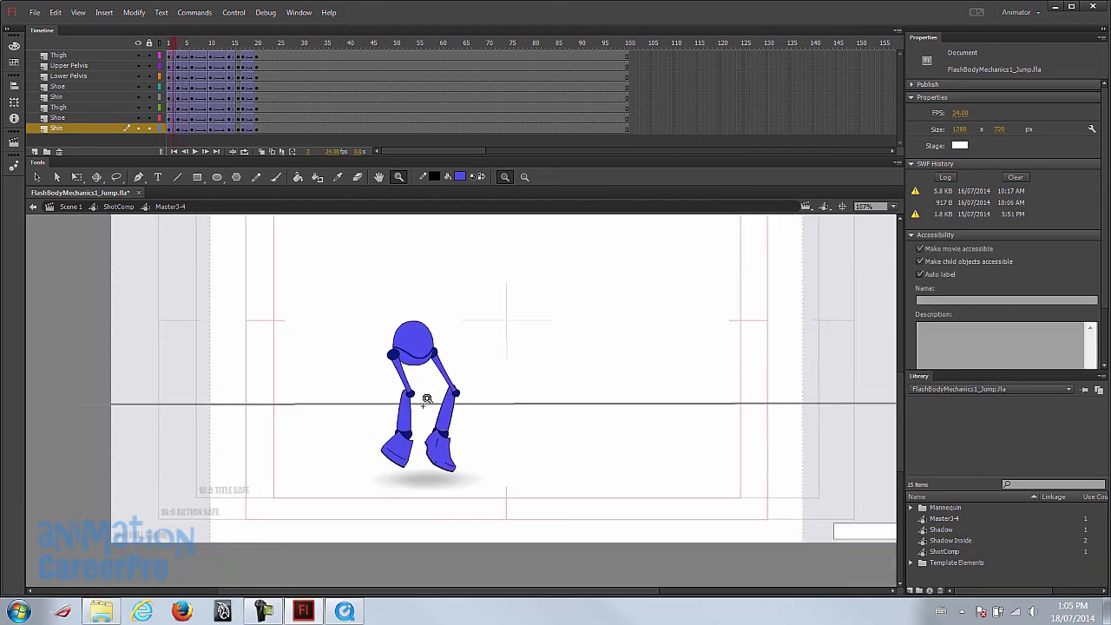
left_click(426, 398)
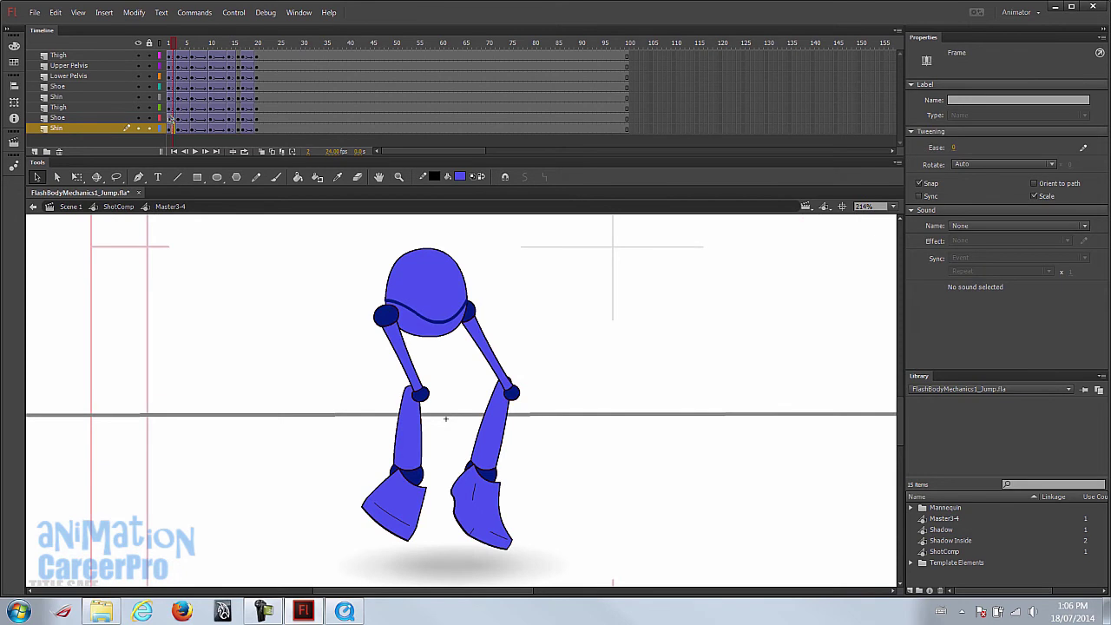
left_click(174, 97)
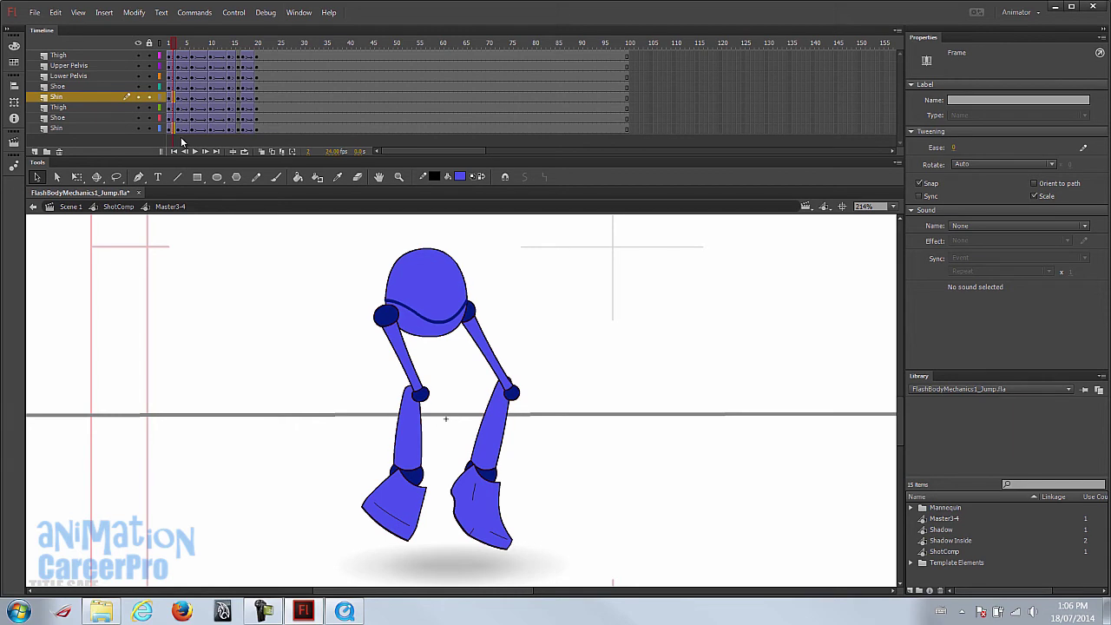
left_click(175, 129)
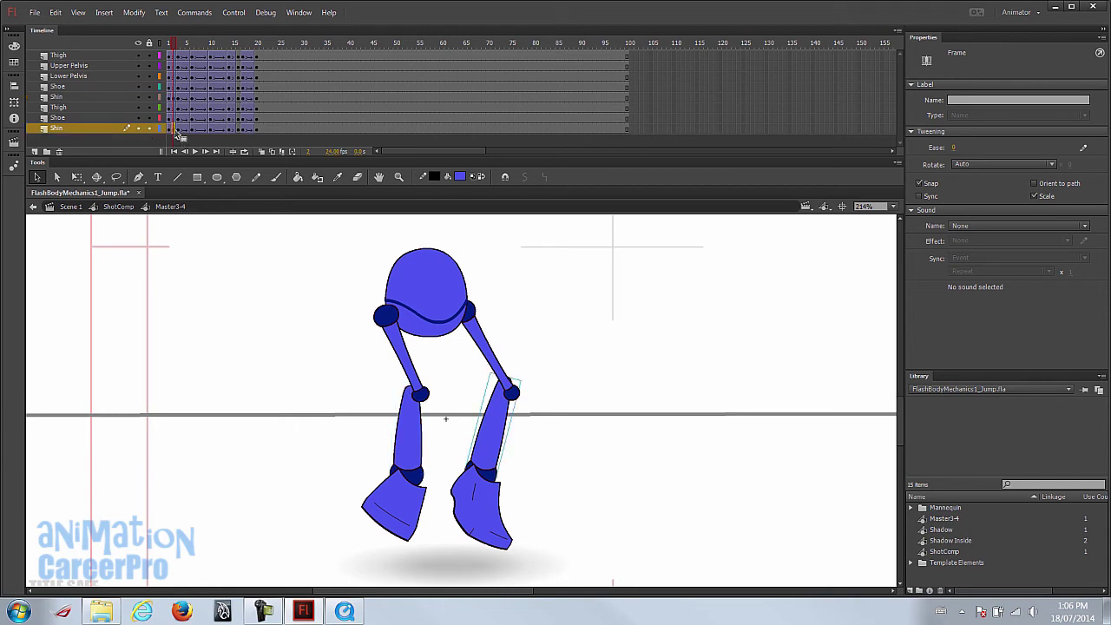
left_click(178, 129)
left_click(173, 99)
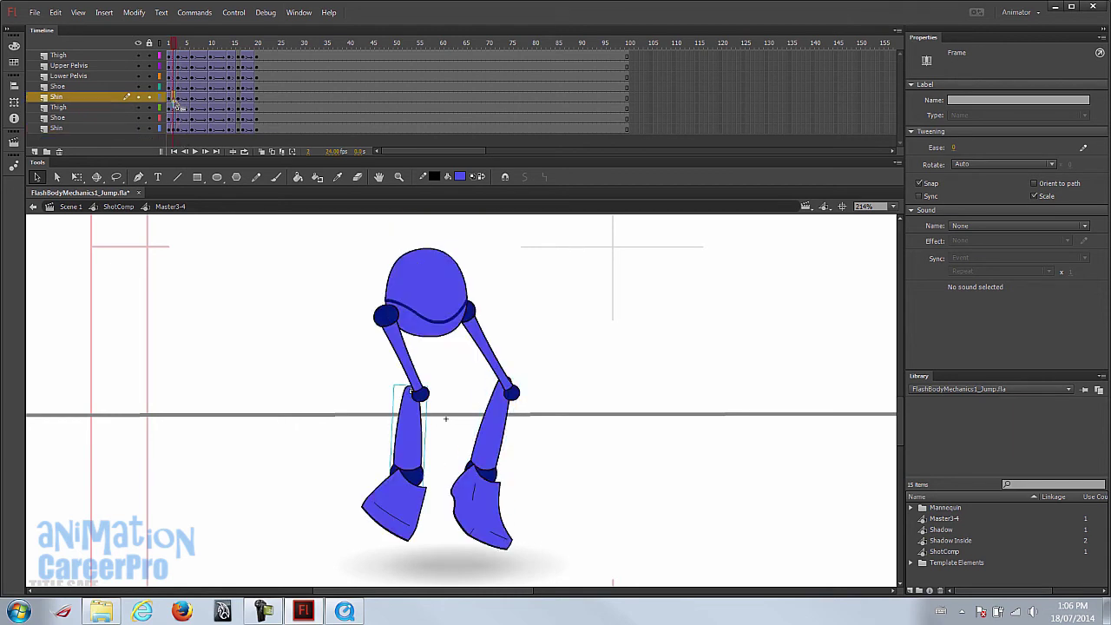
left_click(412, 434)
left_click_drag(413, 432, 425, 438)
key("q")
left_click_drag(434, 502, 424, 502)
left_click_drag(496, 424, 506, 436)
- Examine the take-off poses from frame 1 to frame 3, checking how the shins and shoes move
left_click_drag(177, 44, 186, 47)
left_click_drag(446, 309, 472, 471)
key("z")
left_click(459, 446, "alt")
left_click_drag(183, 58, 166, 60)
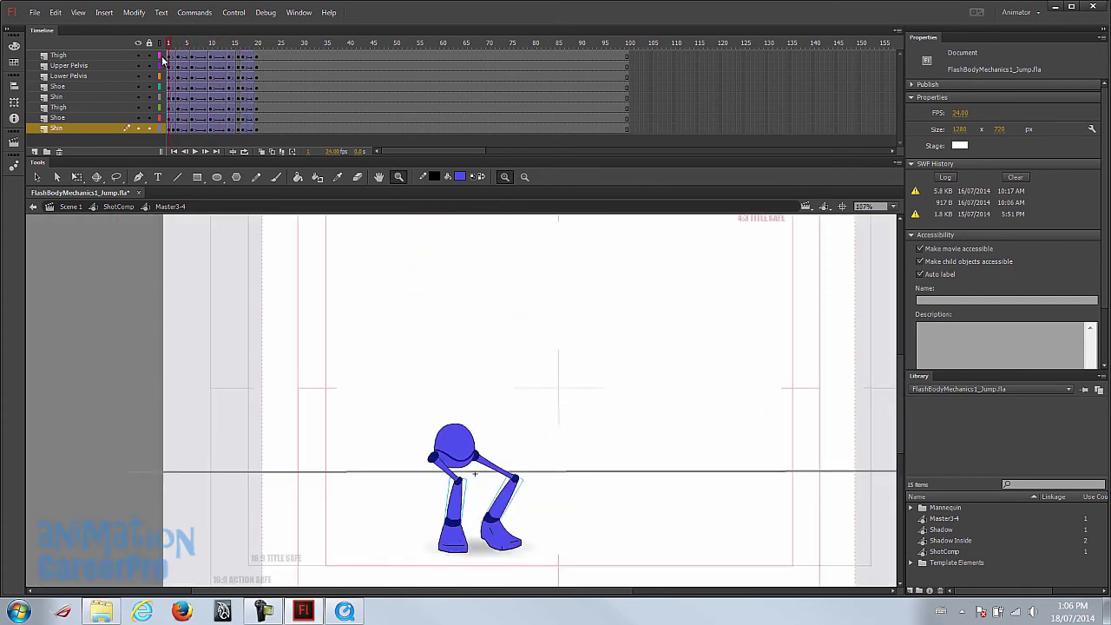
left_click_drag(524, 434, 477, 386)
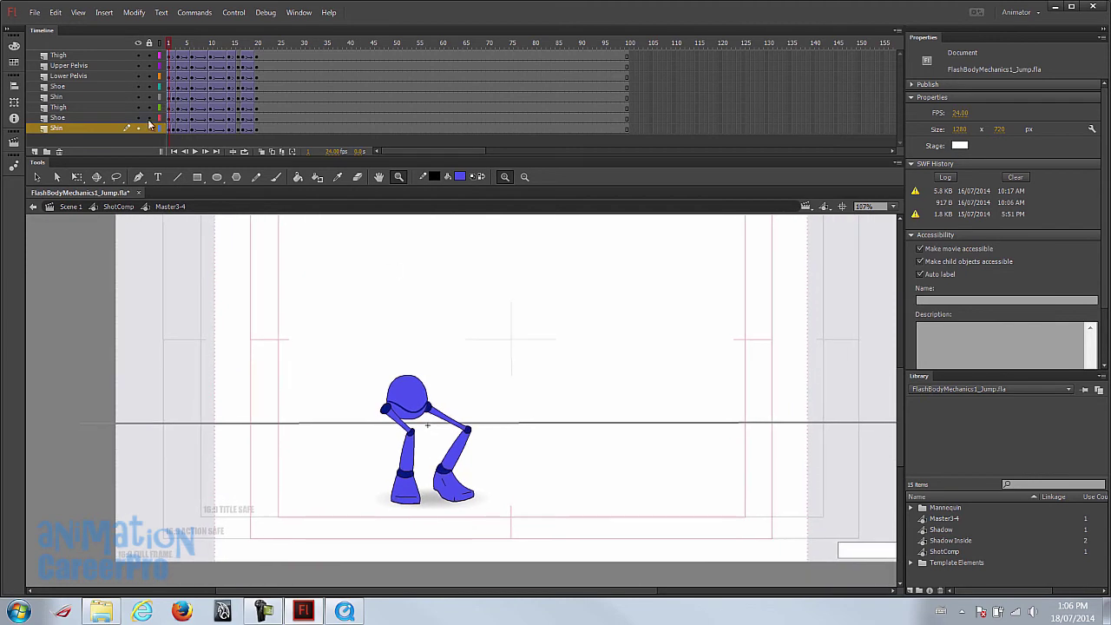
left_click(106, 119)
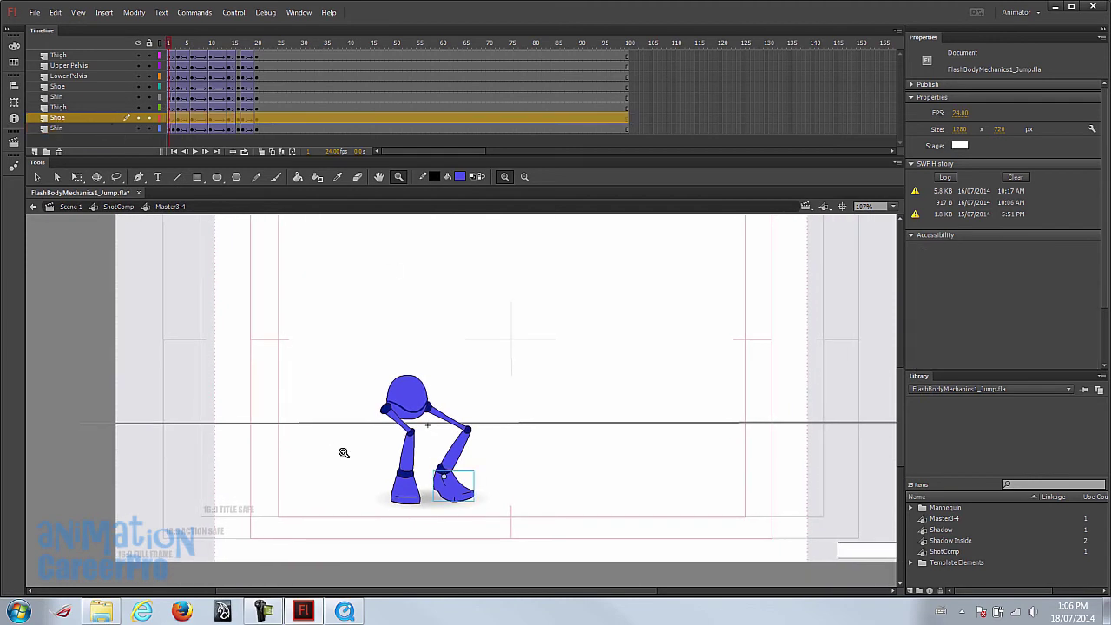
left_click(450, 467)
key("v")
mouse_move(171, 50)
left_mouse_down()
mouse_move(181, 48)
mouse_move(169, 50)
left_mouse_up()
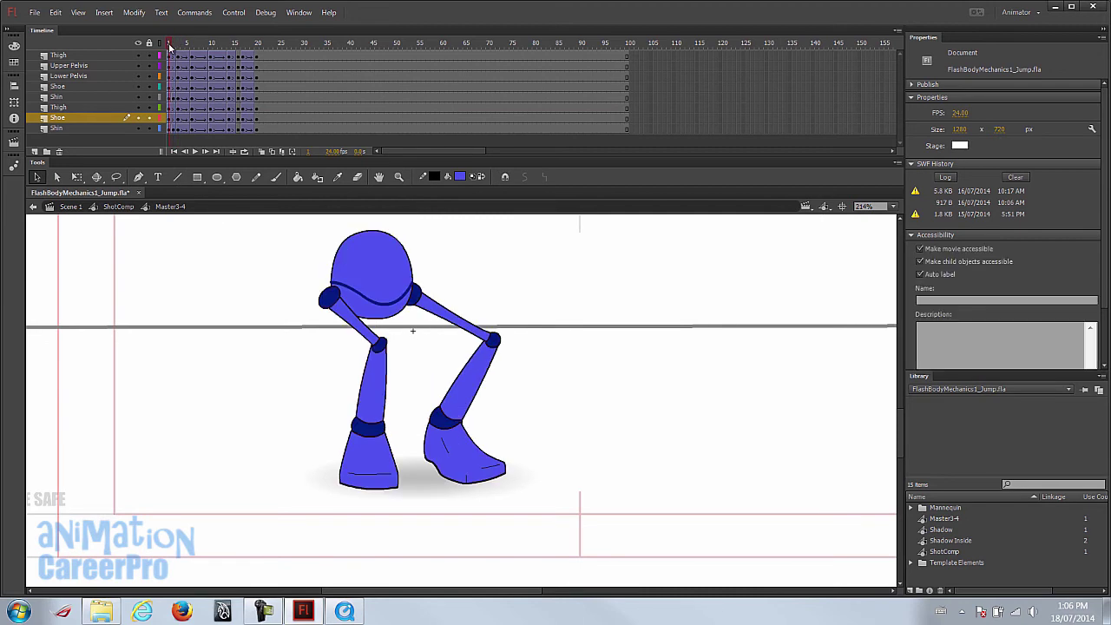
left_click(173, 48)
left_click_drag(173, 48, 173, 48)
left_click(177, 47)
- Raise the whole legs-and-pelvis figure higher above the ground at frame 3
key("z")
left_click(396, 324, "alt")
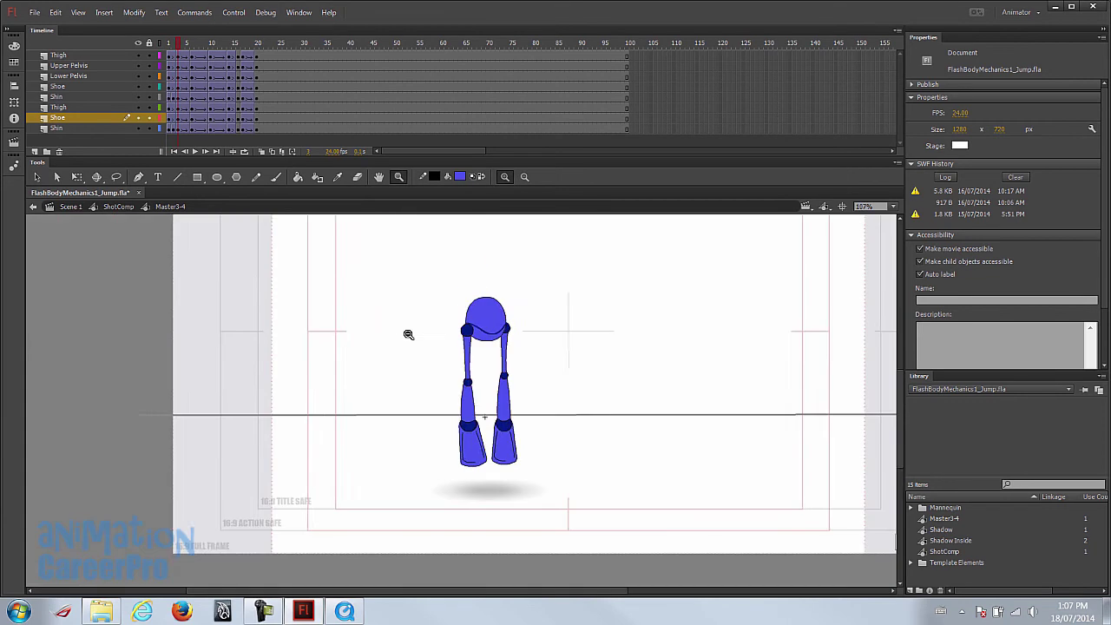
left_click_drag(177, 45, 177, 48)
key("v")
left_click_drag(347, 304, 558, 552)
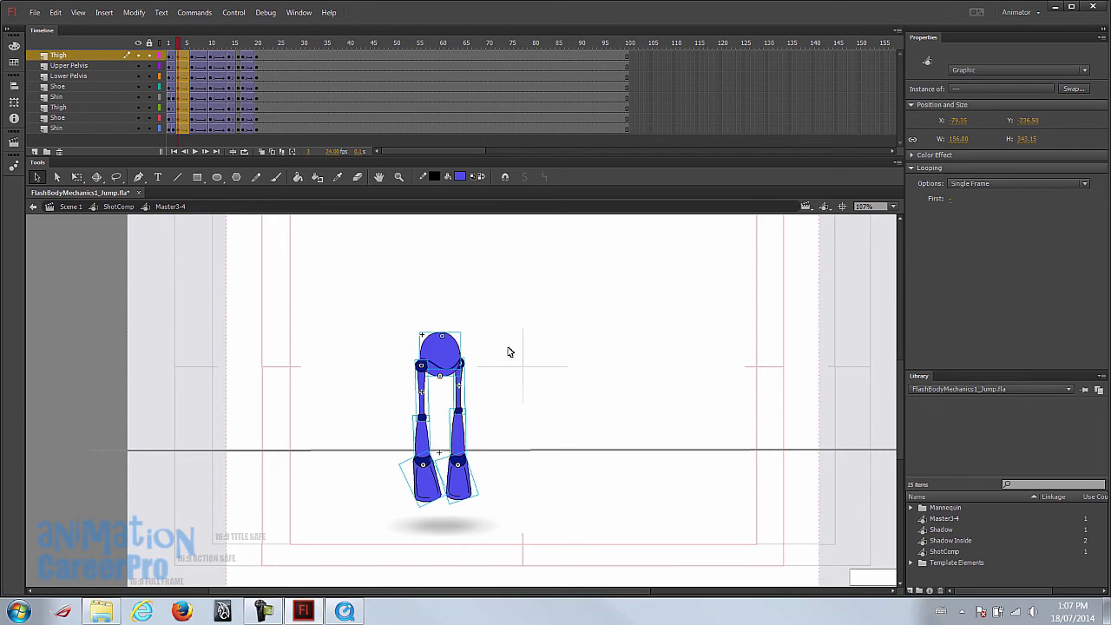
key("shift+Up")
key("shift+Up")
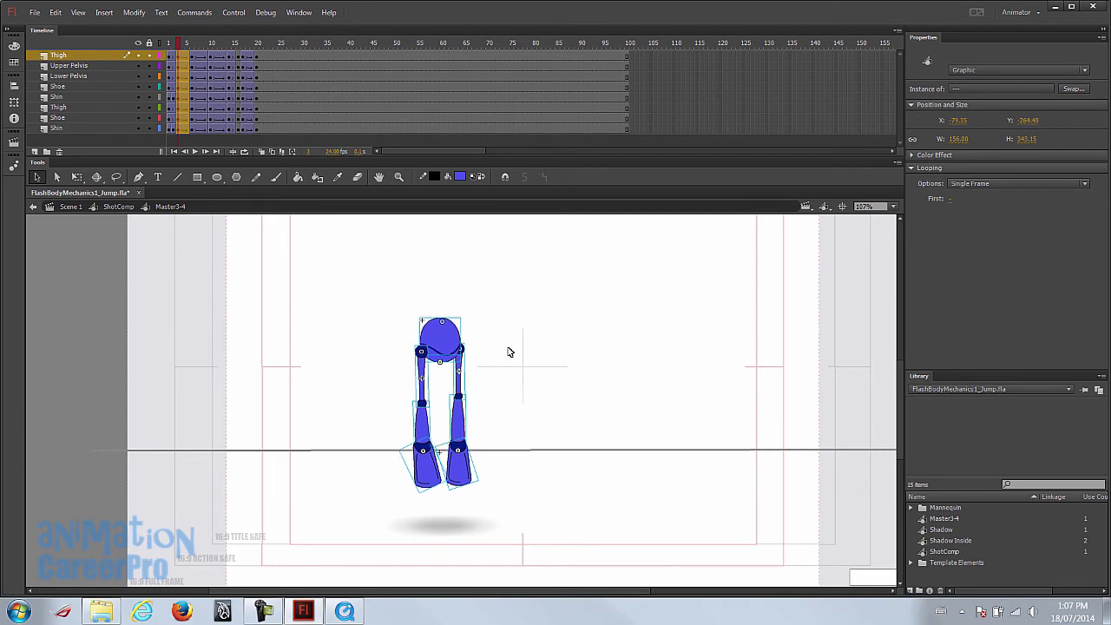
- Key both Shoe layers at frame 2
left_click_drag(182, 43, 173, 54)
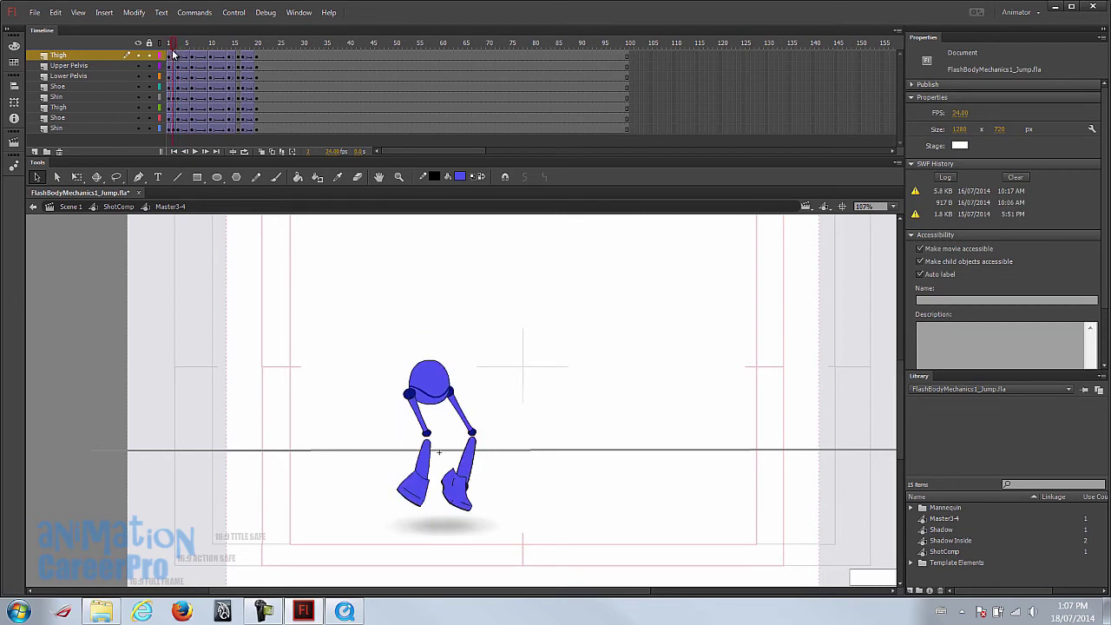
left_click(175, 86)
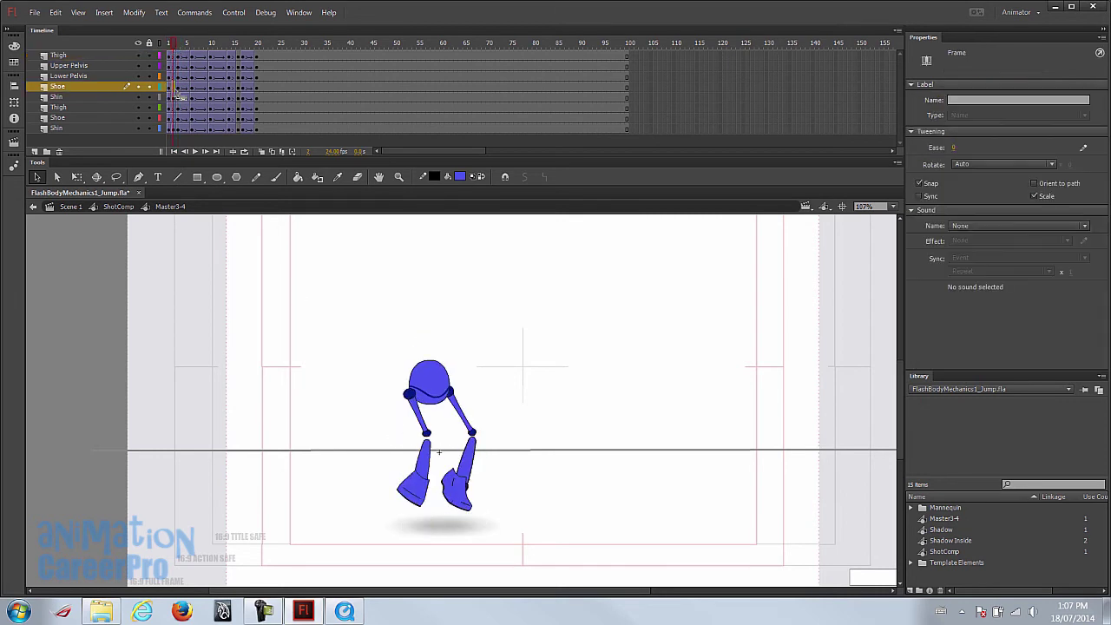
left_click(175, 87)
left_click(453, 520)
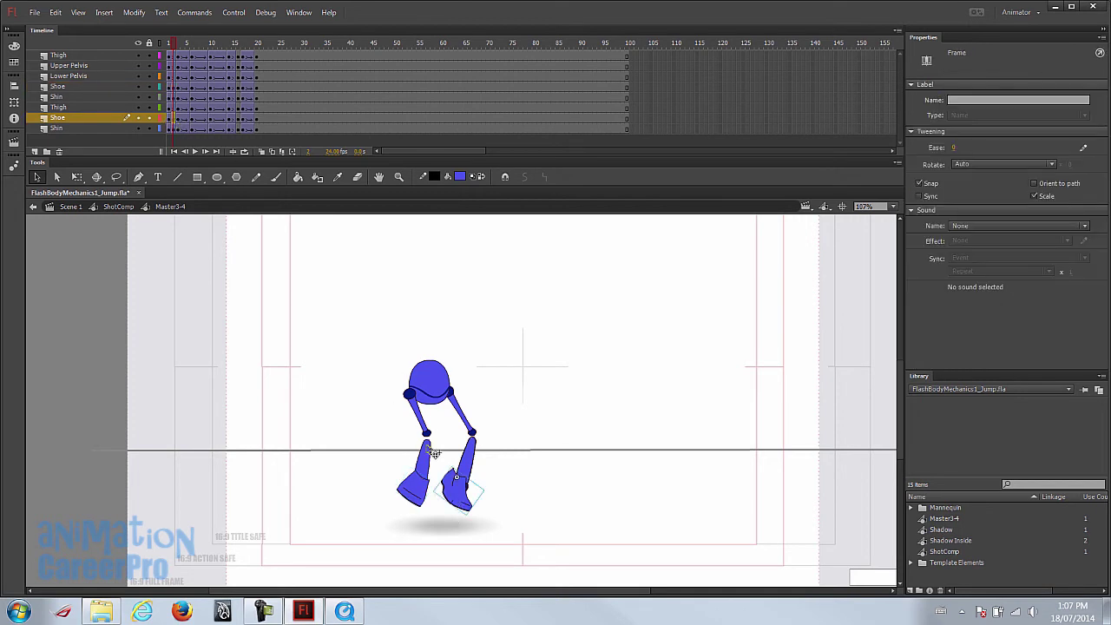
left_click(427, 497)
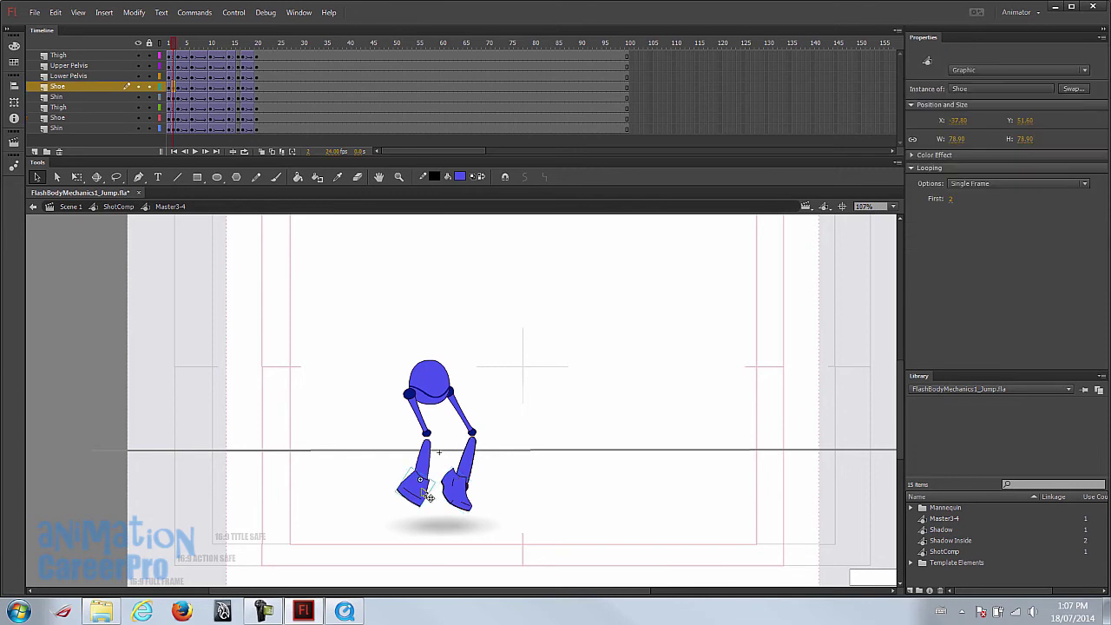
- Match both shoes at frame 2 to the frame 3 shoe drawing by setting their first frame to 24
left_click(178, 45)
left_click(427, 473)
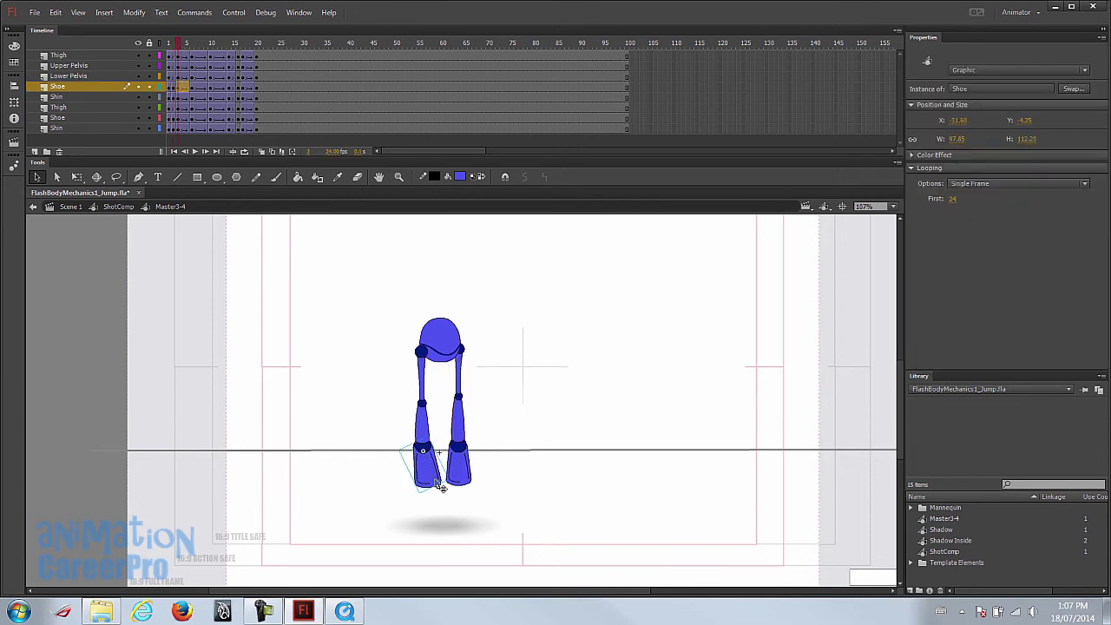
left_click(963, 198)
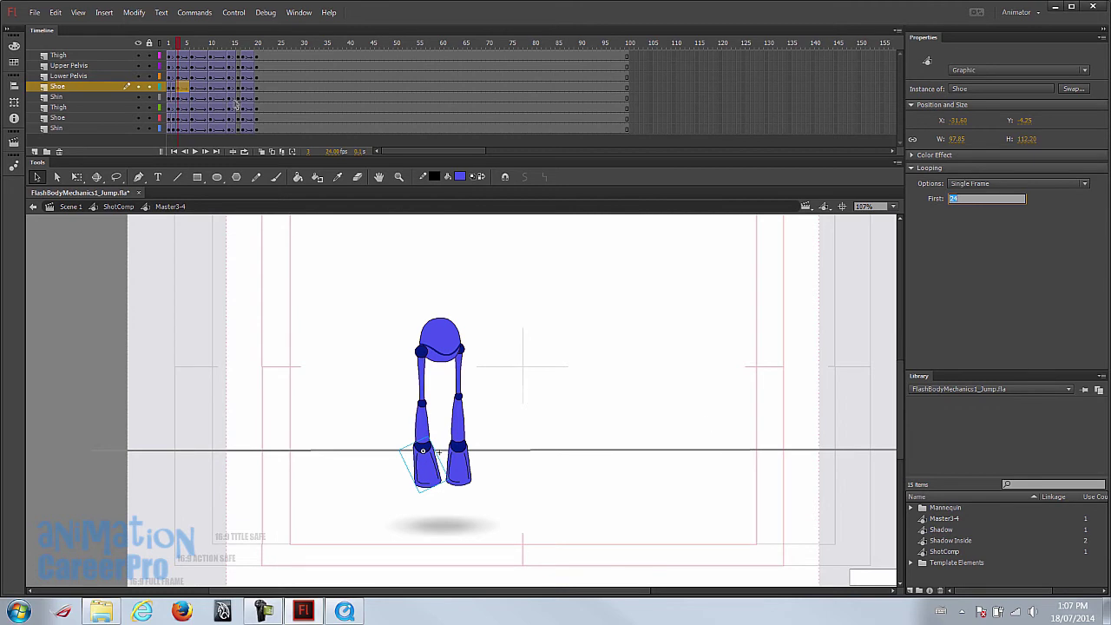
left_click(175, 46)
left_click(413, 469)
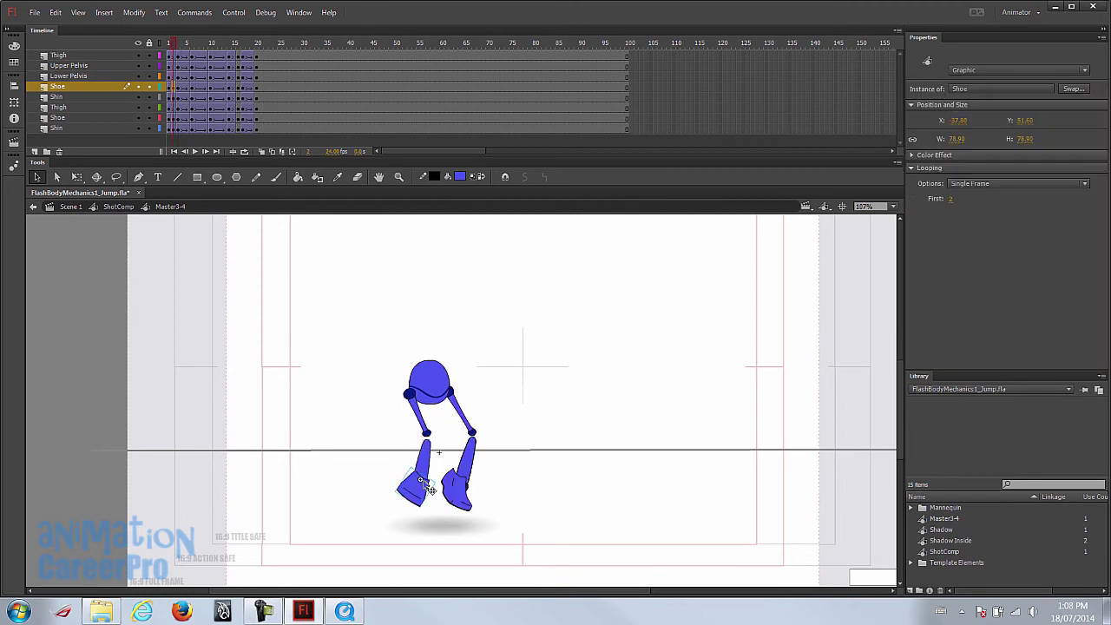
left_click(949, 199)
type("1")
key("Return")
left_click(461, 491)
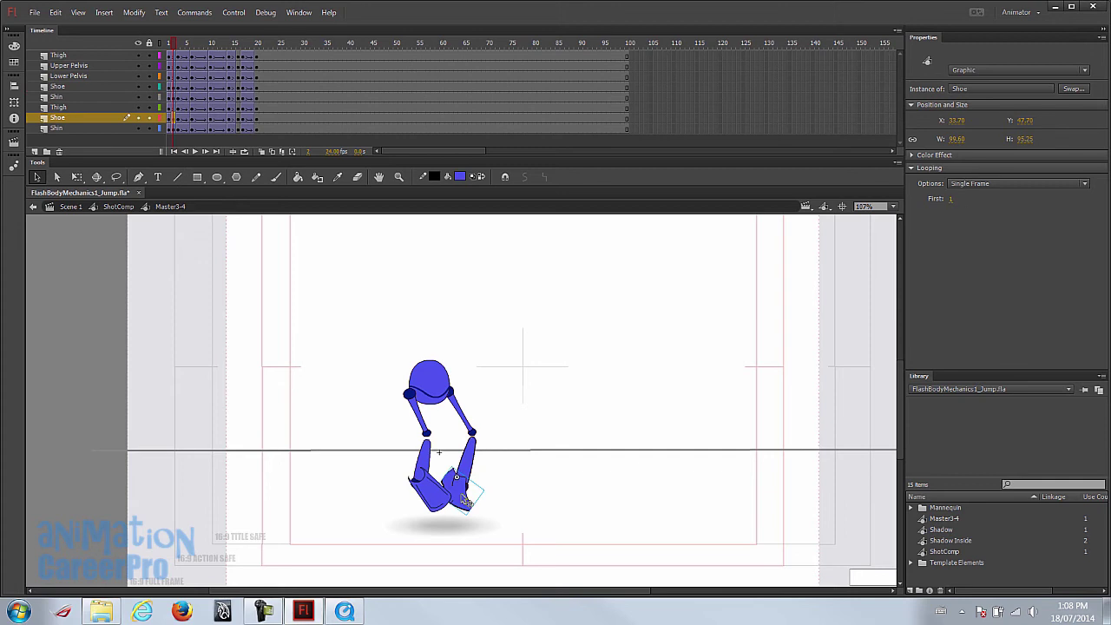
left_click(949, 201)
type("24")
key("Return")
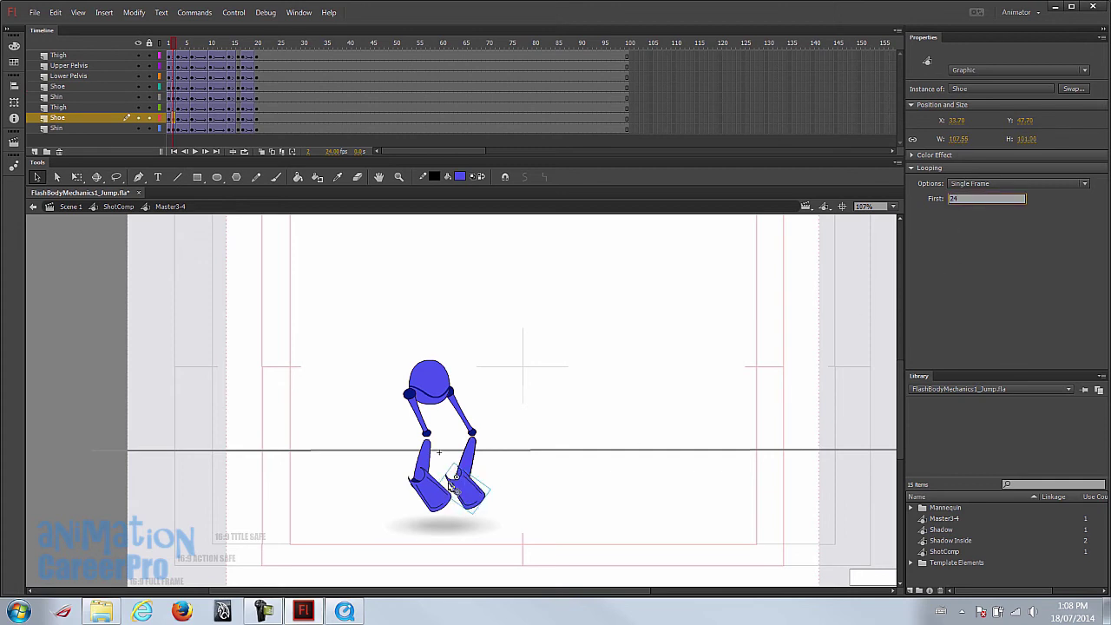
- Rotate both shoes at frame 2 so the toes point down in line with the shins
key("ctrl+=")
left_click(453, 442)
key("q")
mouse_move(451, 469)
left_mouse_down()
mouse_move(430, 483)
mouse_move(439, 486)
left_mouse_up()
left_click(499, 425)
left_click_drag(545, 451, 533, 471)
- Move the left-hand shin and shoe up at frame 2 to meet the knee
left_click(176, 48)
left_click_drag(409, 366, 409, 353)
left_click_drag(412, 421, 410, 409)
left_click_drag(170, 45, 174, 58)
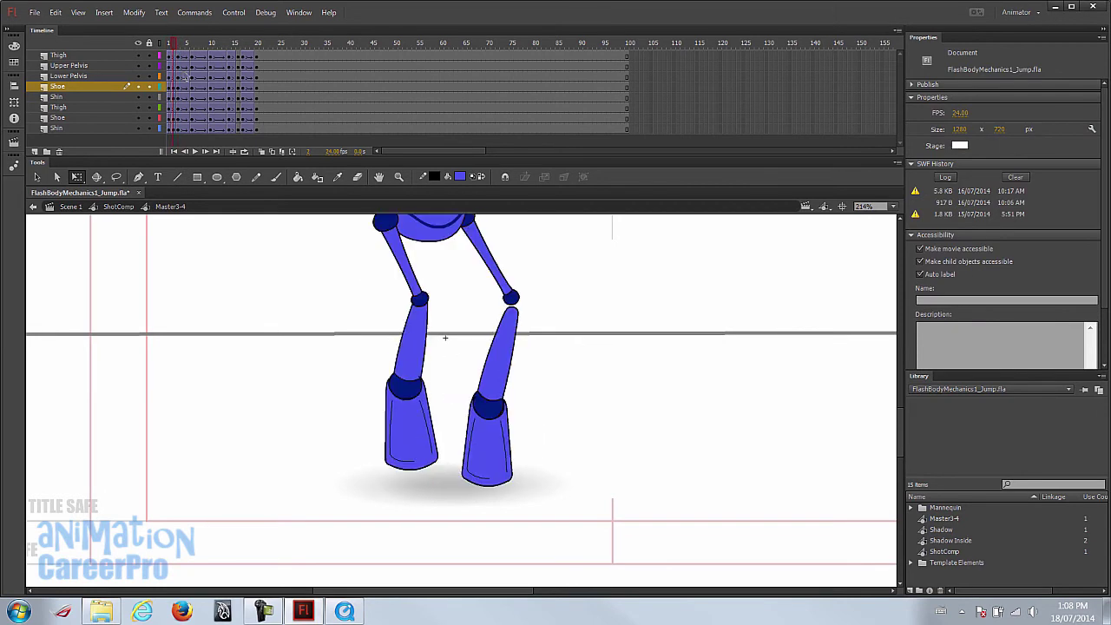
left_click(484, 363)
left_click(497, 443)
- Key the left-hand shoe's layer at frames 4 and 5, comparing its pose with the neighbouring frames
left_click(178, 46)
scroll(374, 240, "up", 4)
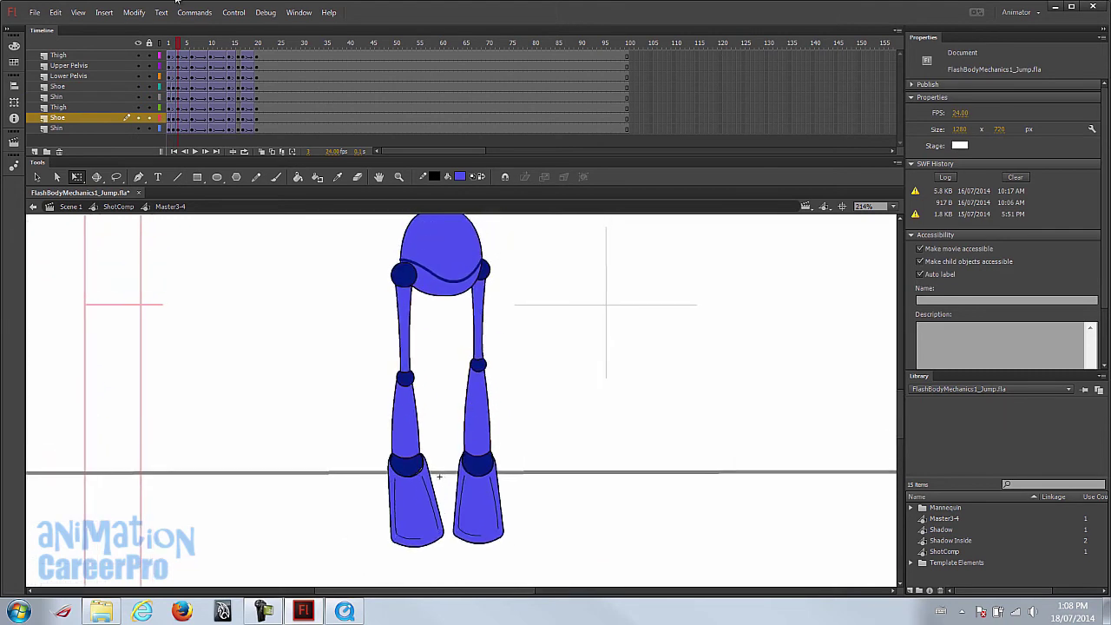
left_click(187, 87)
left_click(178, 87)
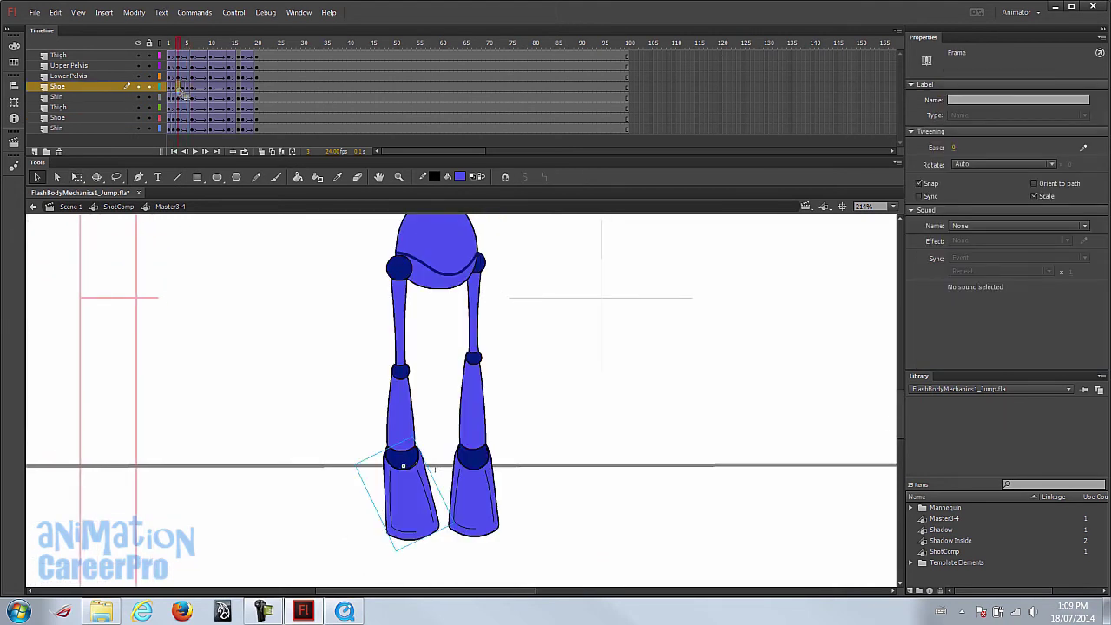
left_click(183, 88)
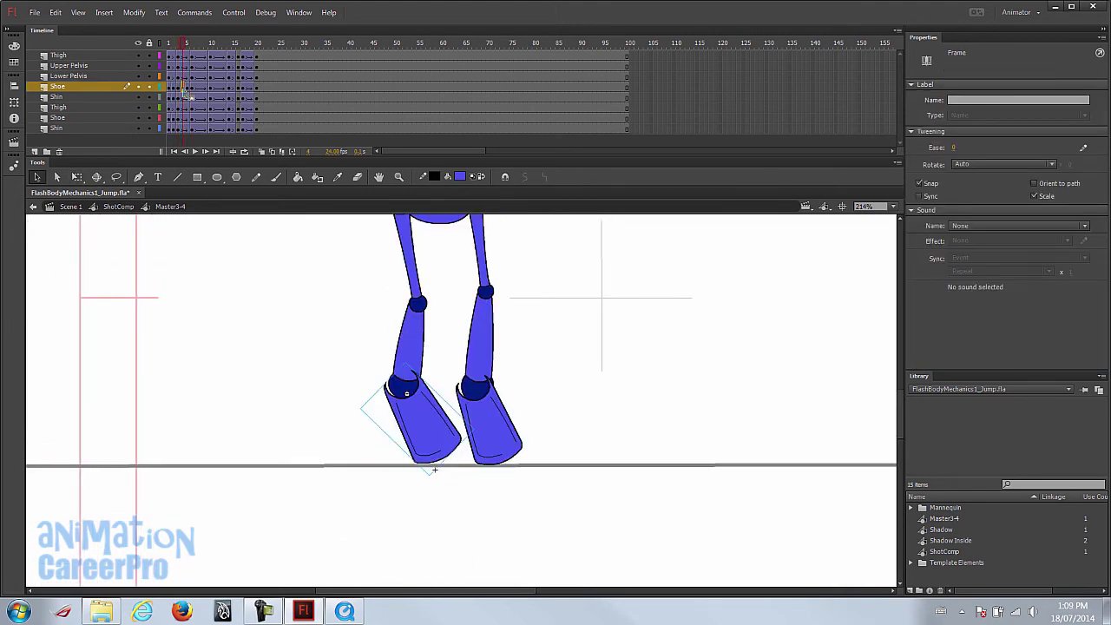
left_click(193, 88)
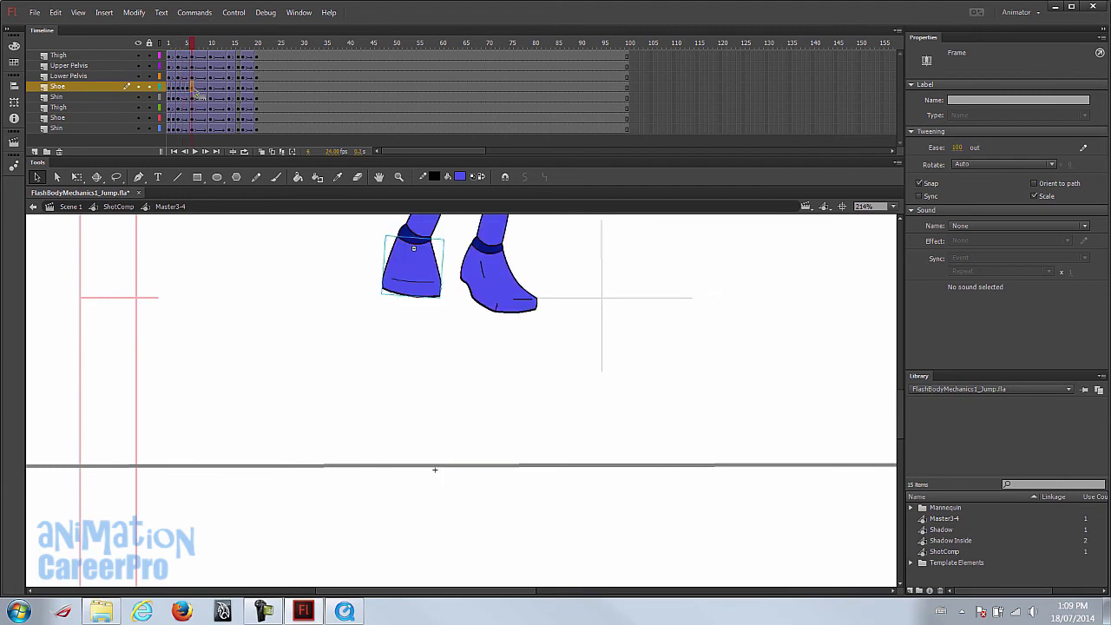
left_click(187, 87)
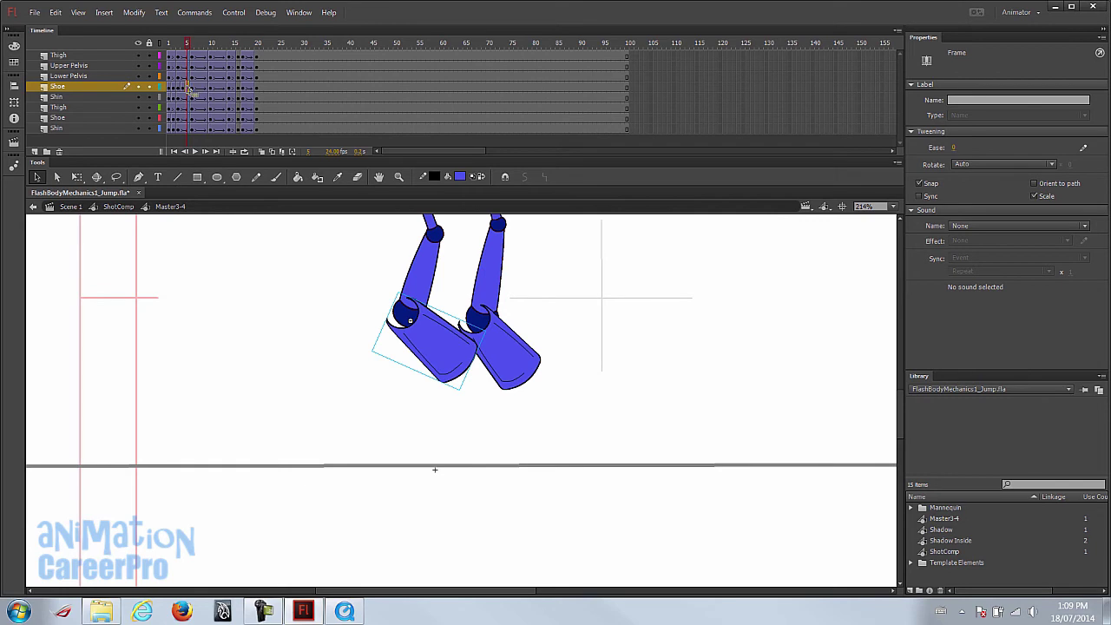
- Set the left-hand shoe at frame 5 to first frame 2, matching the drawing used at frame 6
key(".")
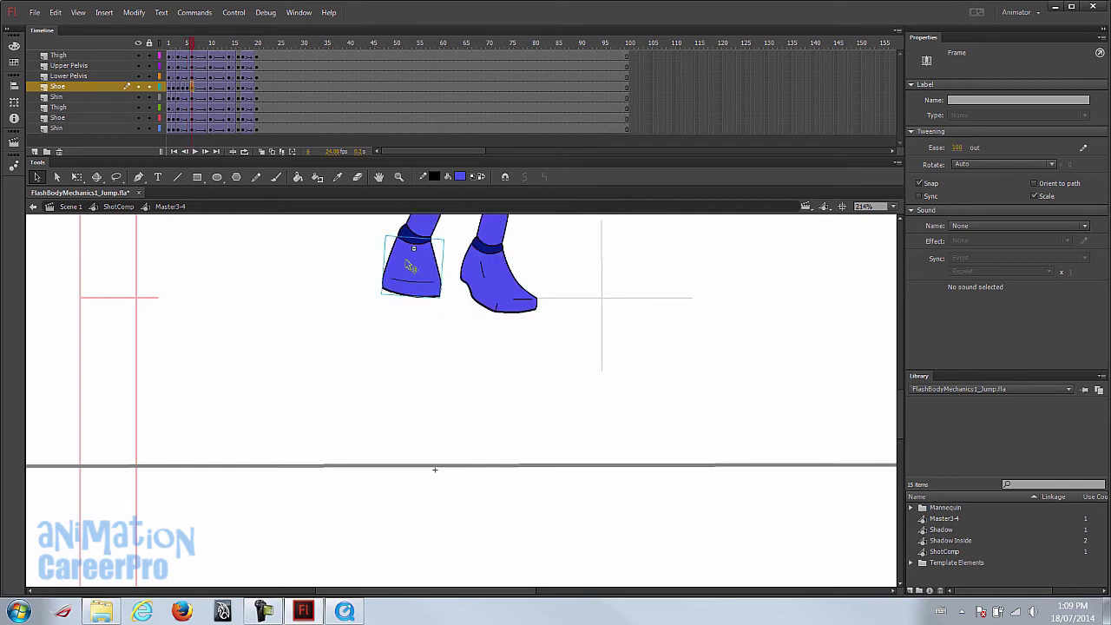
left_click_drag(422, 272, 428, 403)
left_click(428, 404)
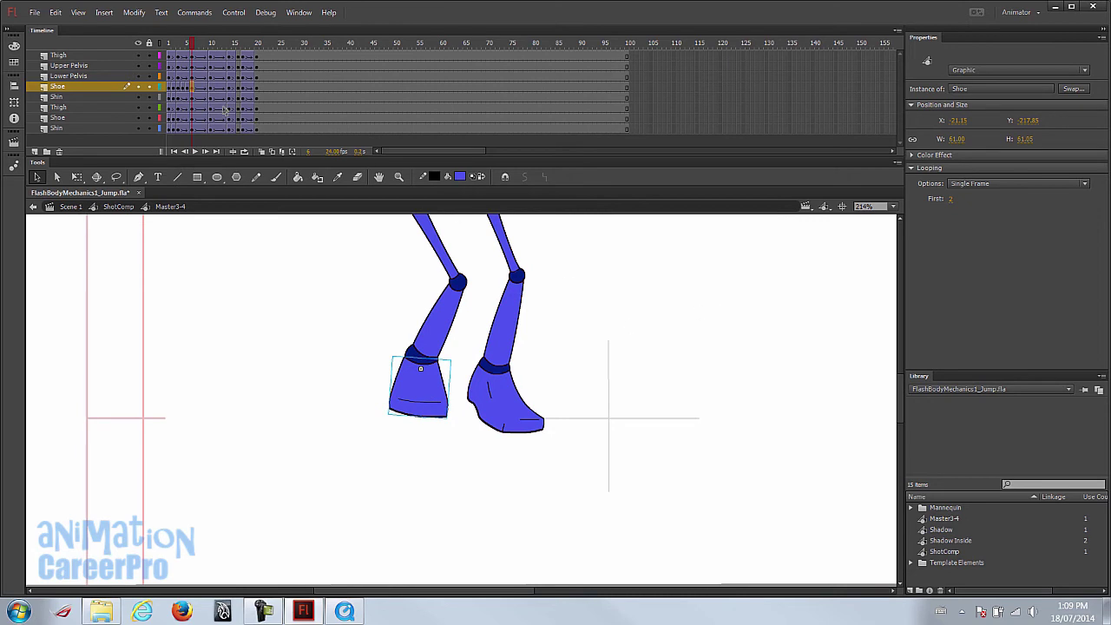
left_click(952, 199)
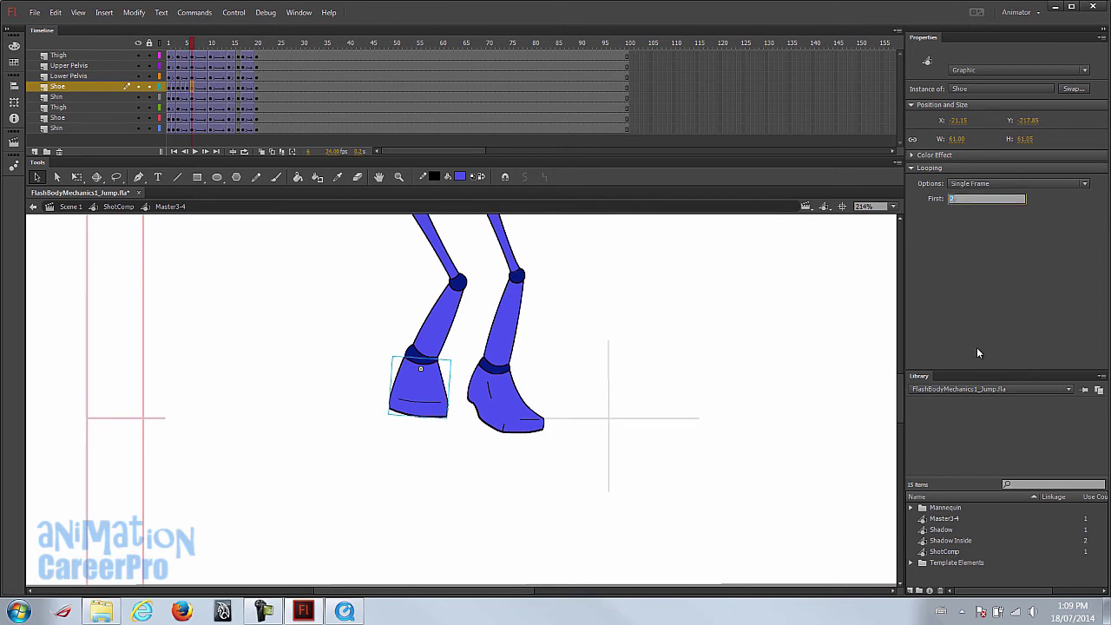
left_click(188, 88)
left_click(460, 463)
left_click(948, 200)
type("1")
key("Return")
type("2")
key("Return")
- Rotate the left-hand shoe at frame 5 closer to its nearly level angle at frame 6
left_click_drag(187, 46, 180, 48)
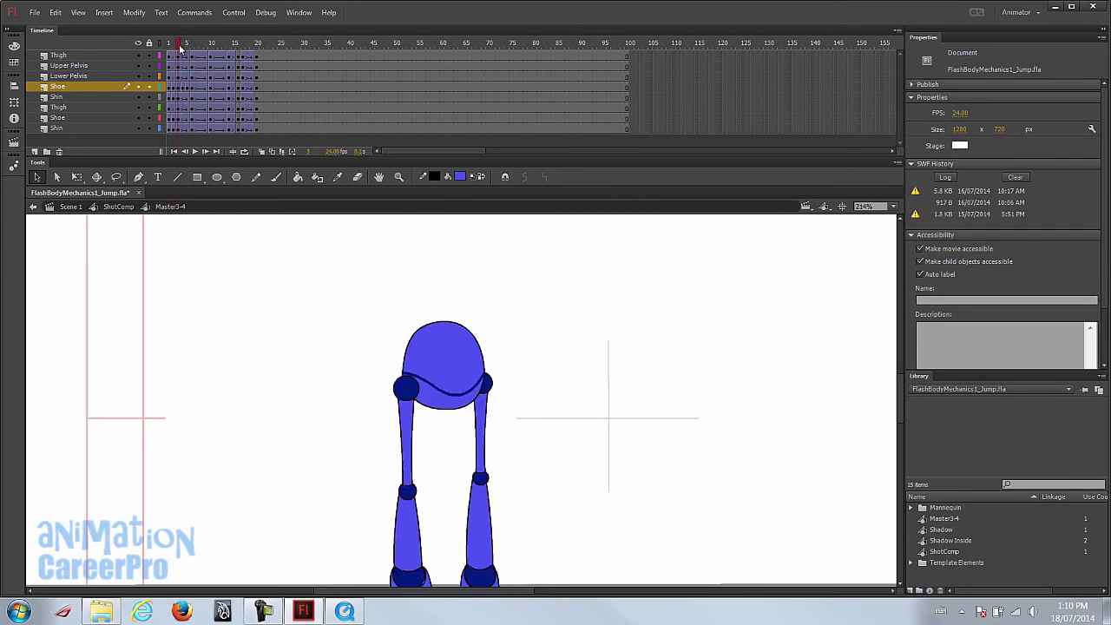
key("z")
left_click(469, 420, "alt")
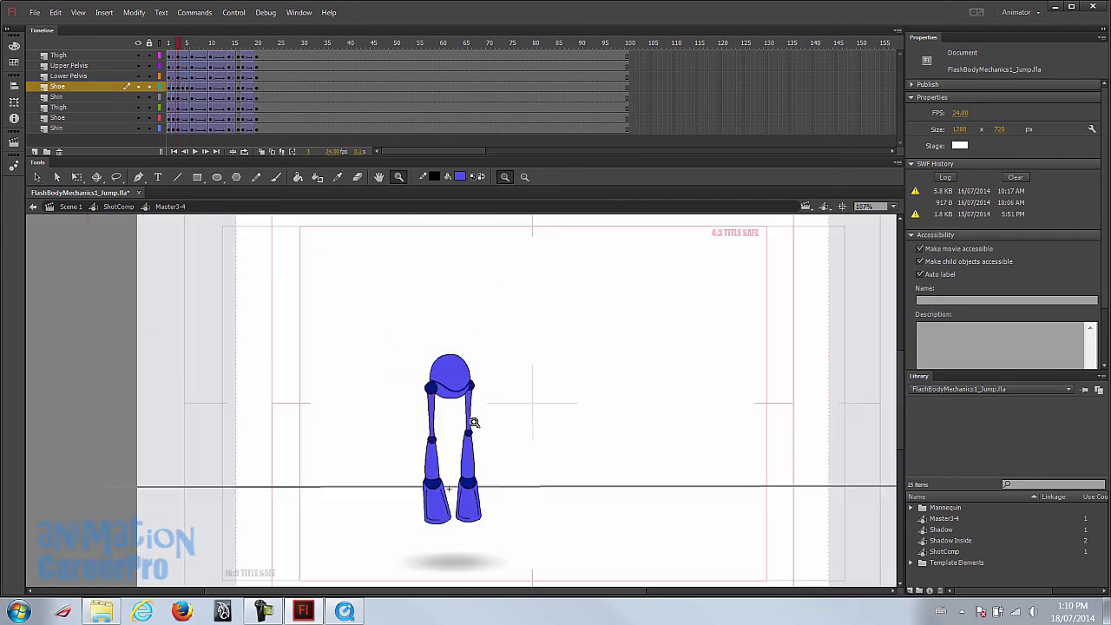
left_click_drag(180, 41, 186, 41)
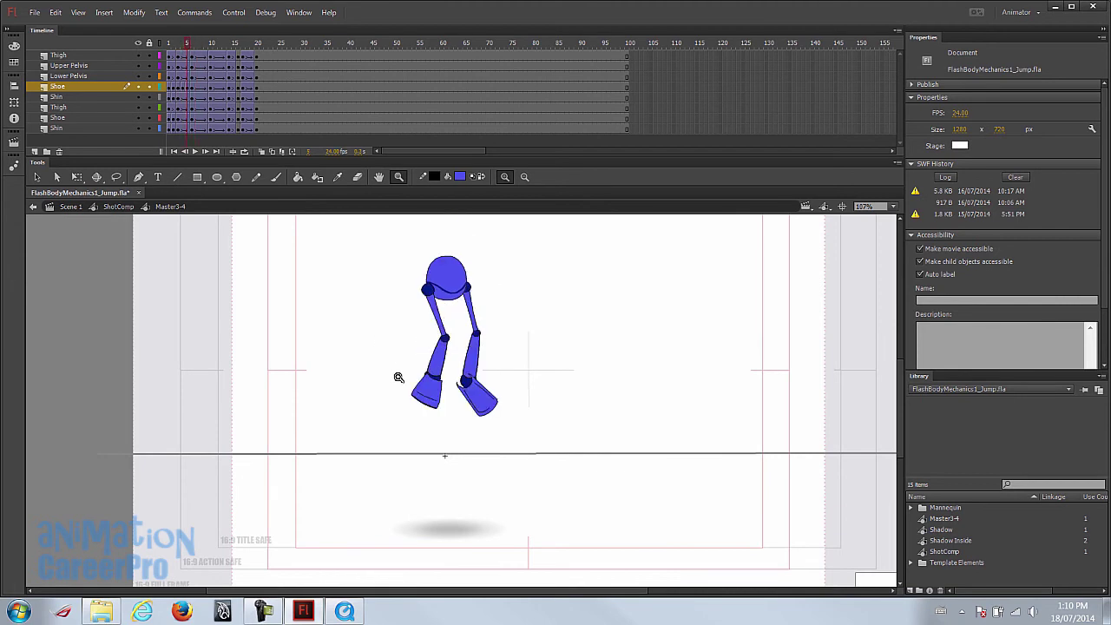
left_click(183, 86)
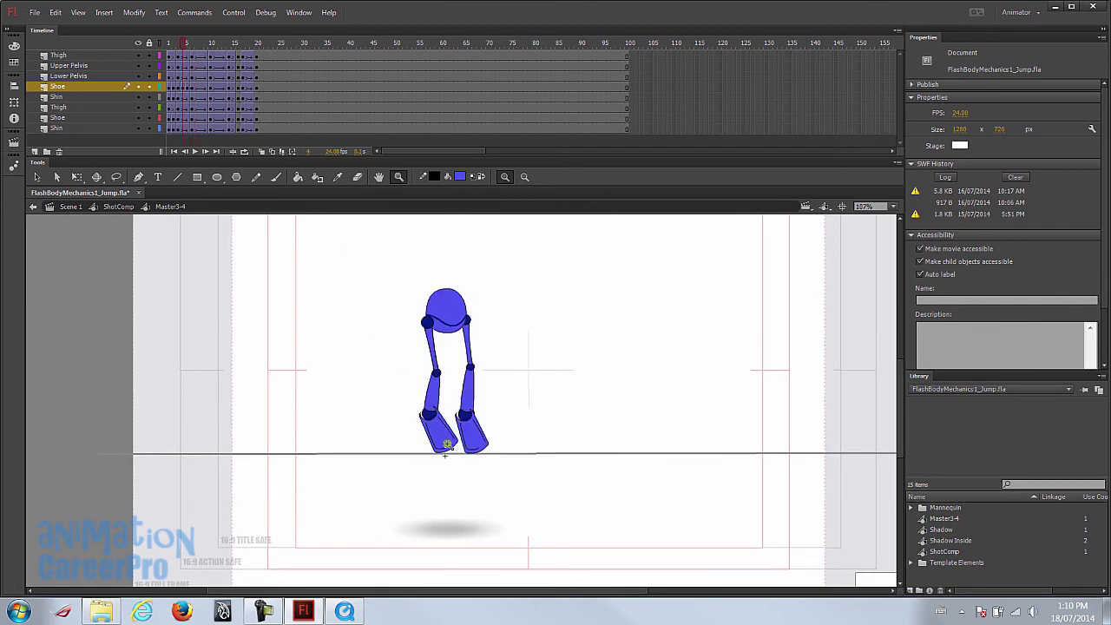
key("q")
key("period")
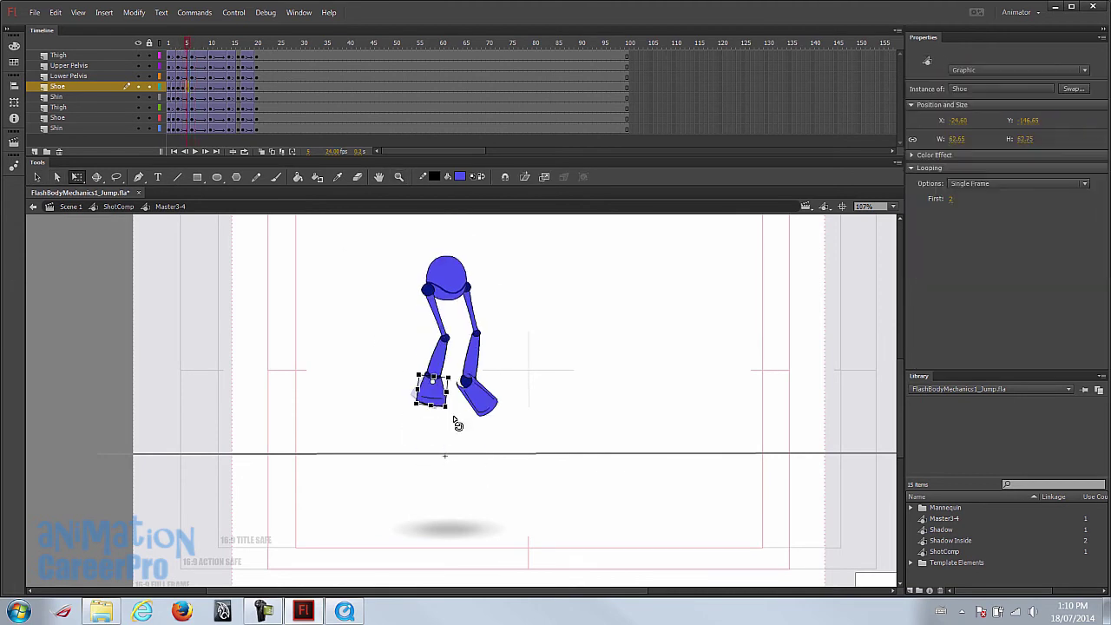
key("comma")
key("comma")
key("period")
key("period")
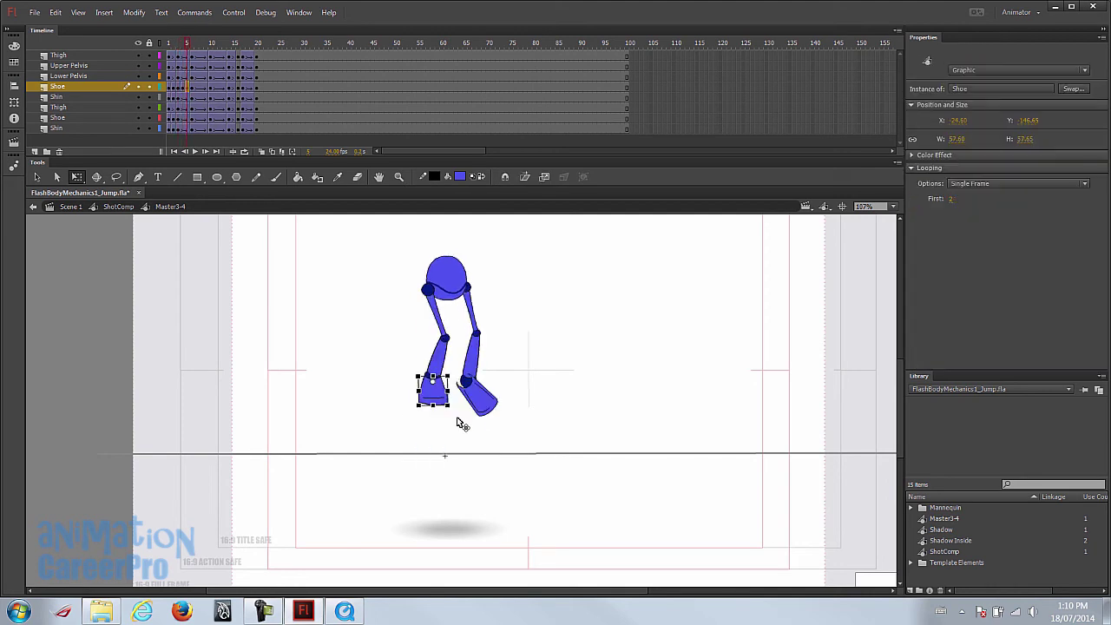
- Flip back and forth through the rise from frame 3 to about frame 9, checking how the shoes change pose
key("comma")
key("comma")
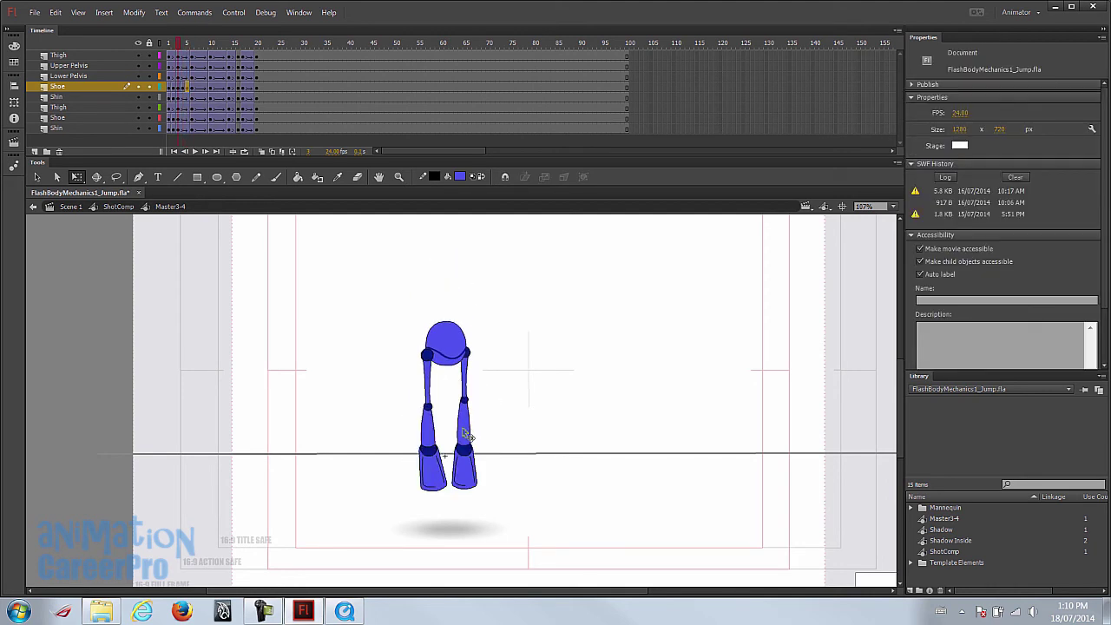
key("period")
key("period")
key("comma")
key("comma")
key("period")
key("period")
key("period")
key("period")
key("period")
key("period")
key("comma")
key("period")
key("period")
key("comma")
key("comma")
key("period")
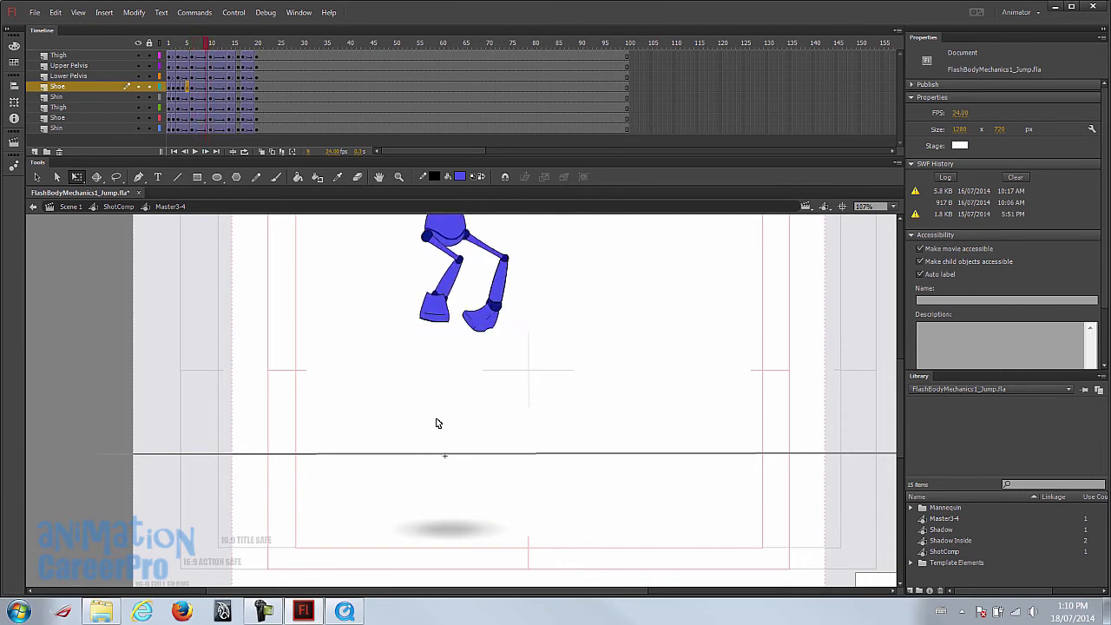
key("period")
key("comma")
key("comma")
key("comma")
key("comma")
key("period")
key("period")
key("period")
key("period")
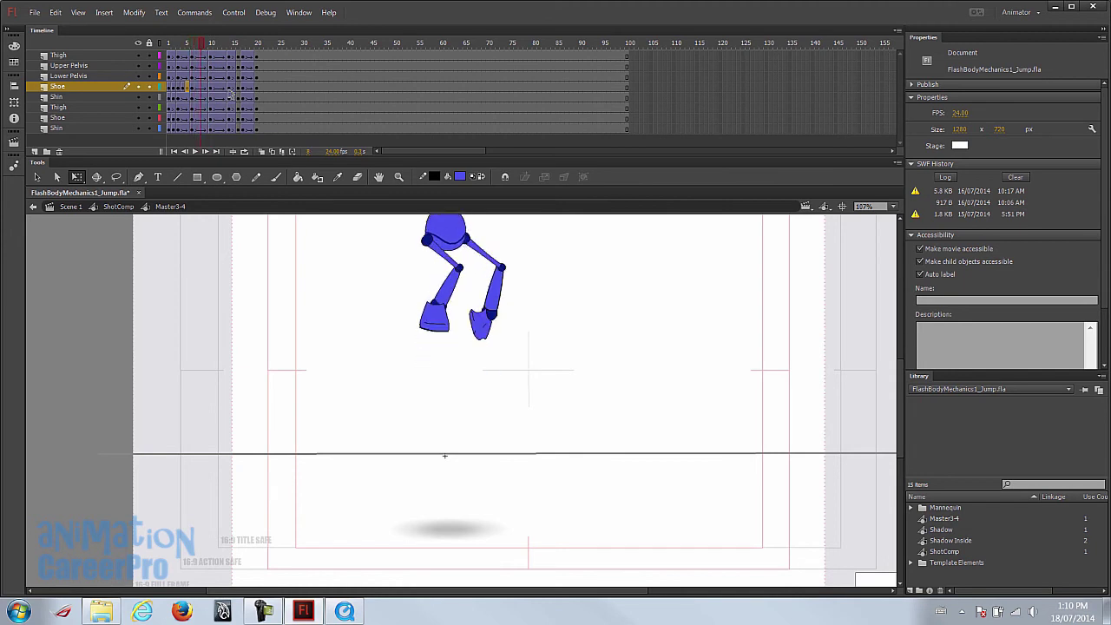
- Key the left-hand shoe's layer at frame 8
left_click_drag(206, 45, 204, 49)
left_click(200, 88)
left_click(425, 304)
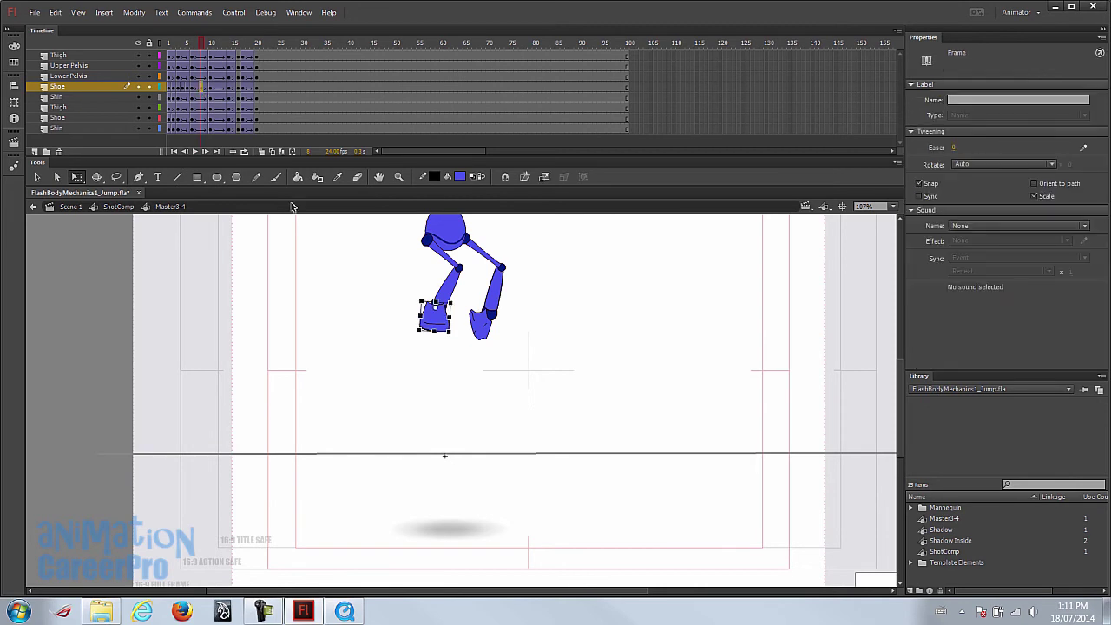
- Set the left-hand shoe at frame 8 to first frame 26, matching the drawing used at frame 10
left_click(212, 88)
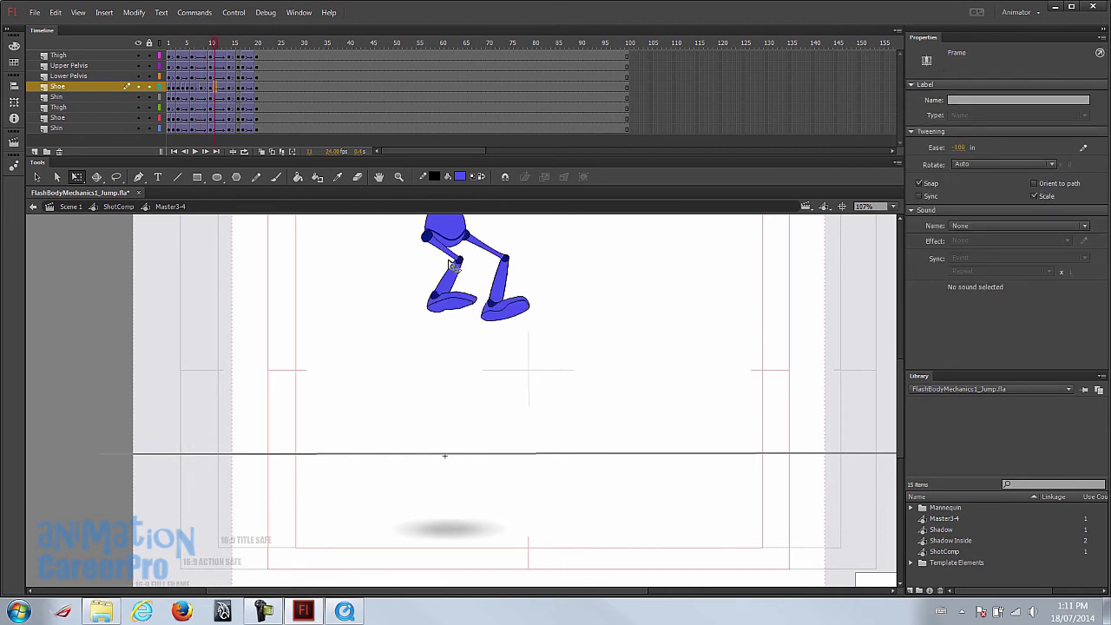
left_click(415, 243)
left_click(469, 302)
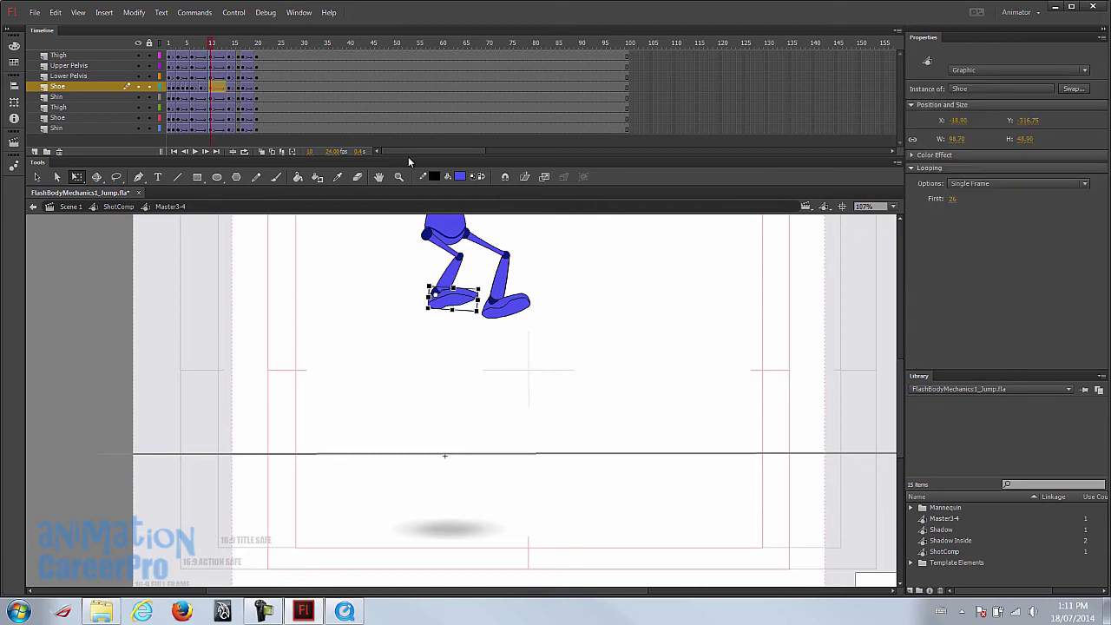
left_click(200, 88)
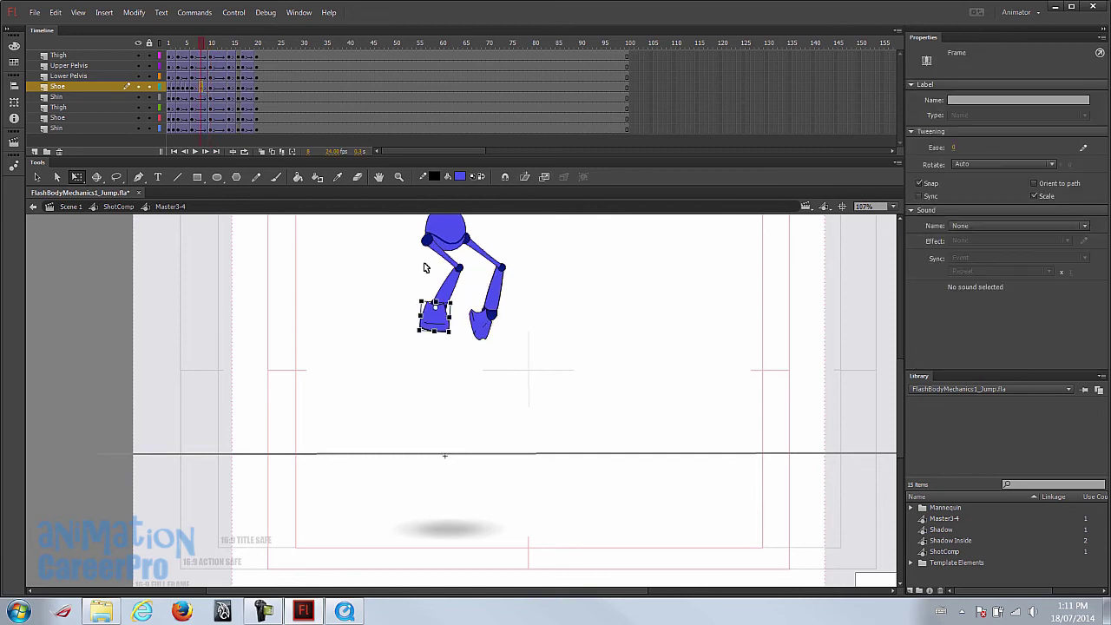
left_click(438, 323)
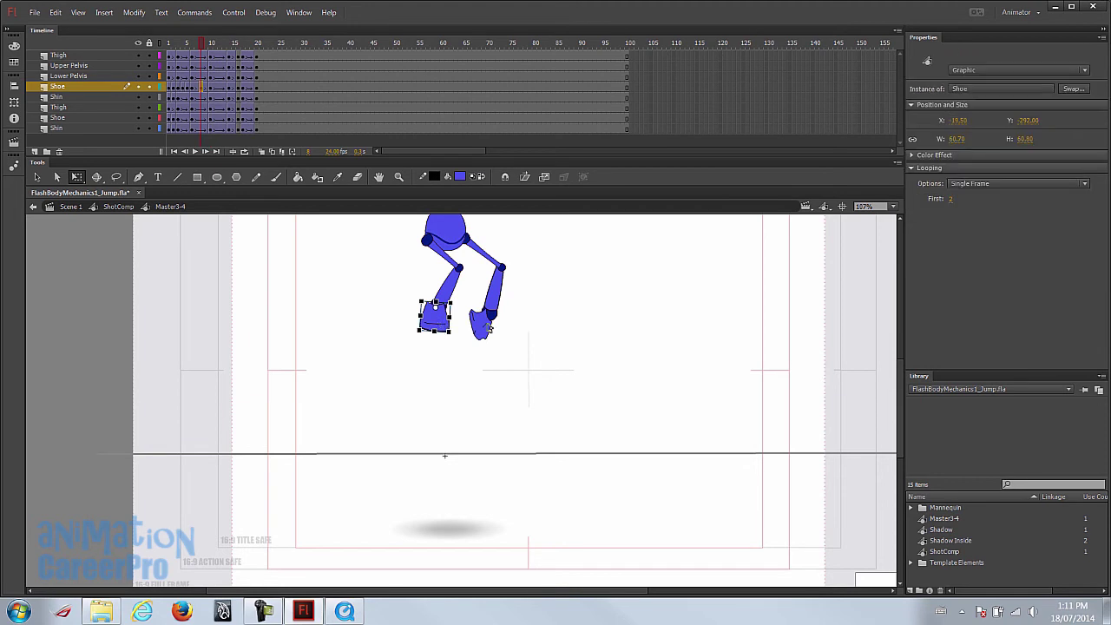
left_click(950, 199)
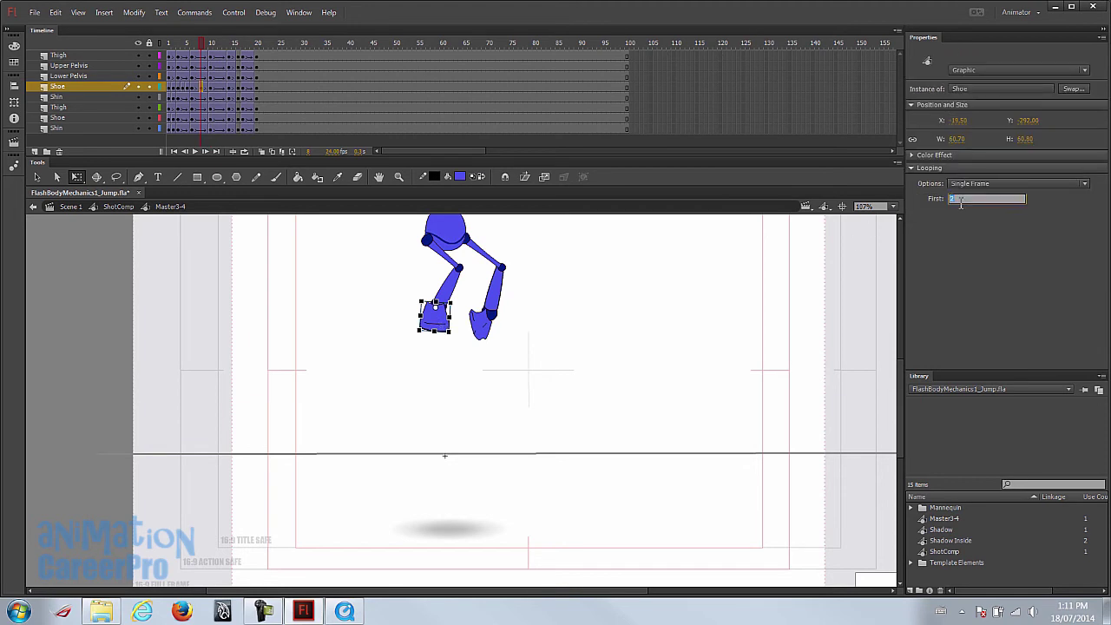
type("26")
key("Return")
- Compare the shoe poses from frame 5 to frame 8 and examine the legs close up at frame 7
key("comma")
key("comma")
key("comma")
key("period")
key("period")
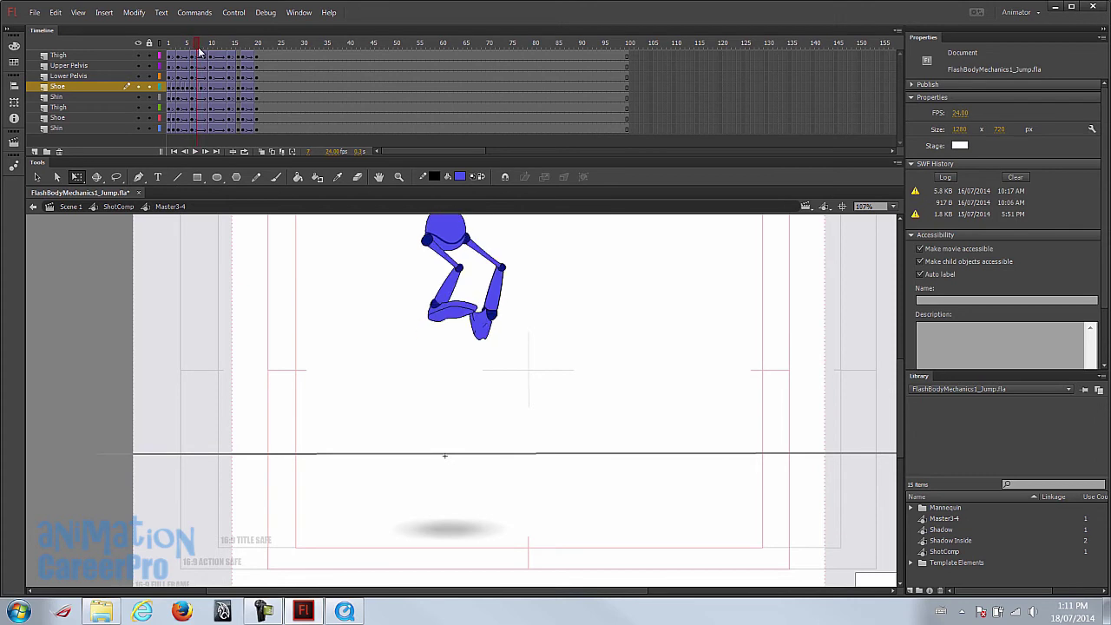
key("period")
left_click(489, 339)
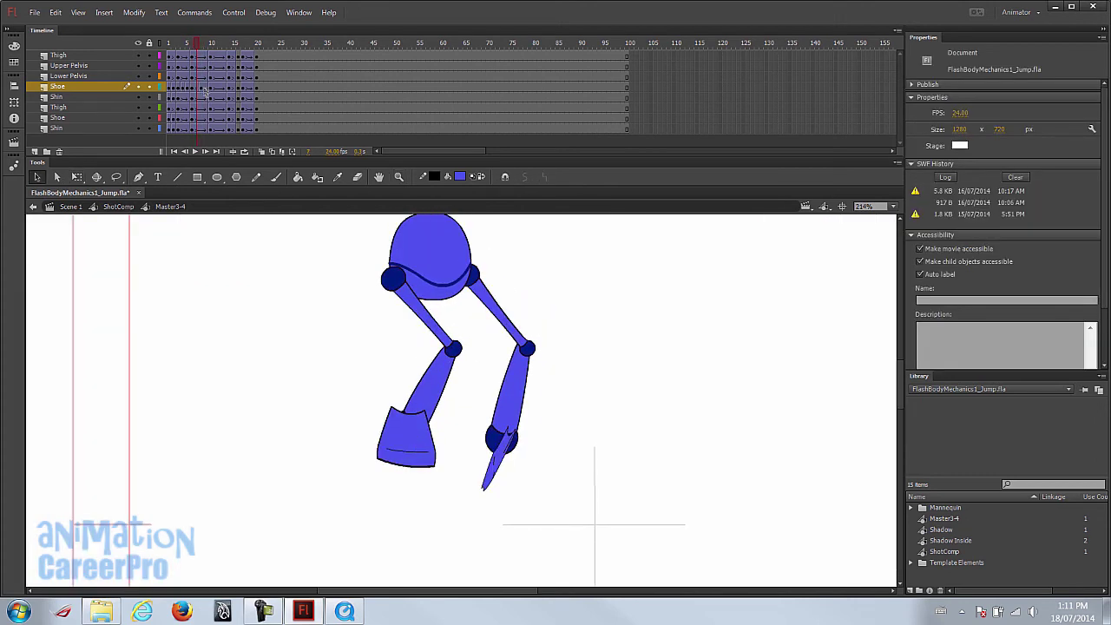
- Lower the left-hand shoe at frame 7 onto the end of its shin and compare the pose with frame 8
left_click(198, 89)
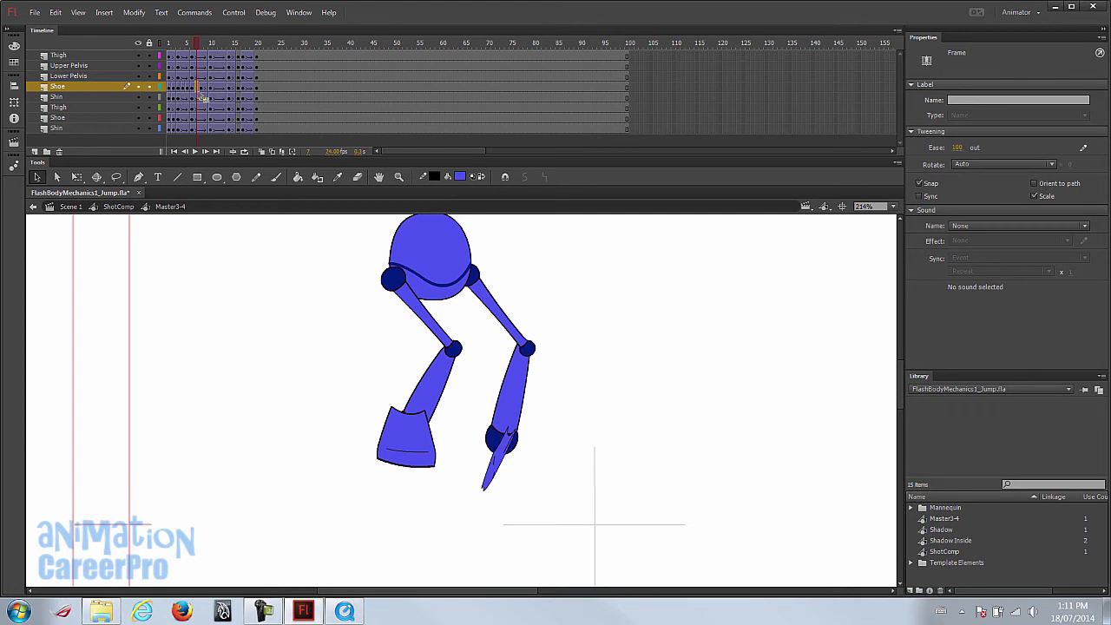
left_click_drag(413, 436, 414, 456)
left_click_drag(191, 47, 198, 48)
left_click(408, 446)
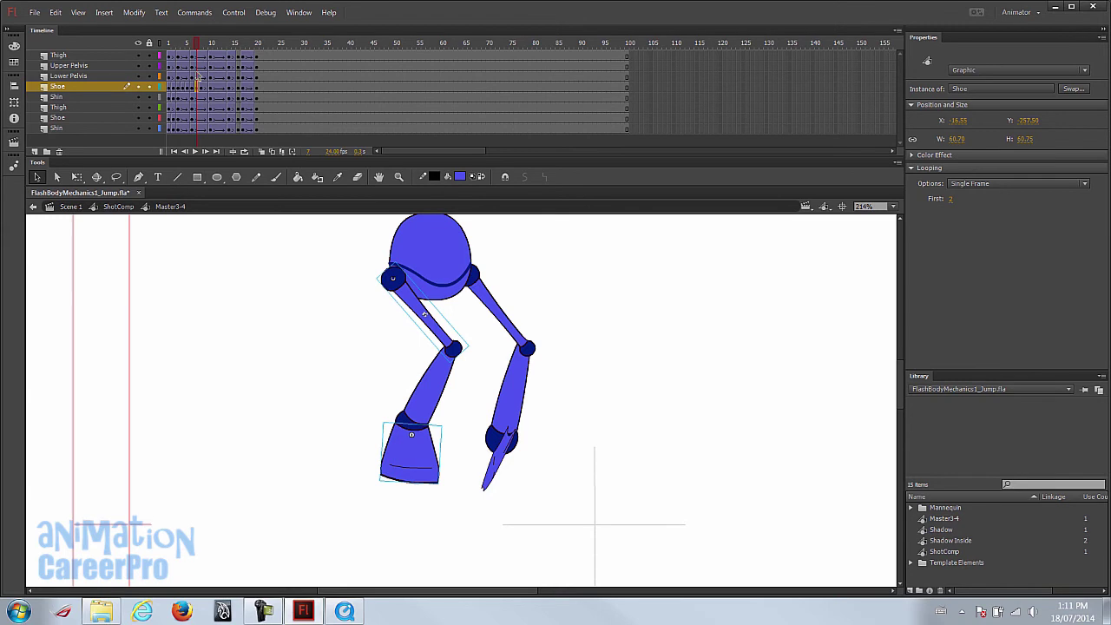
key("period")
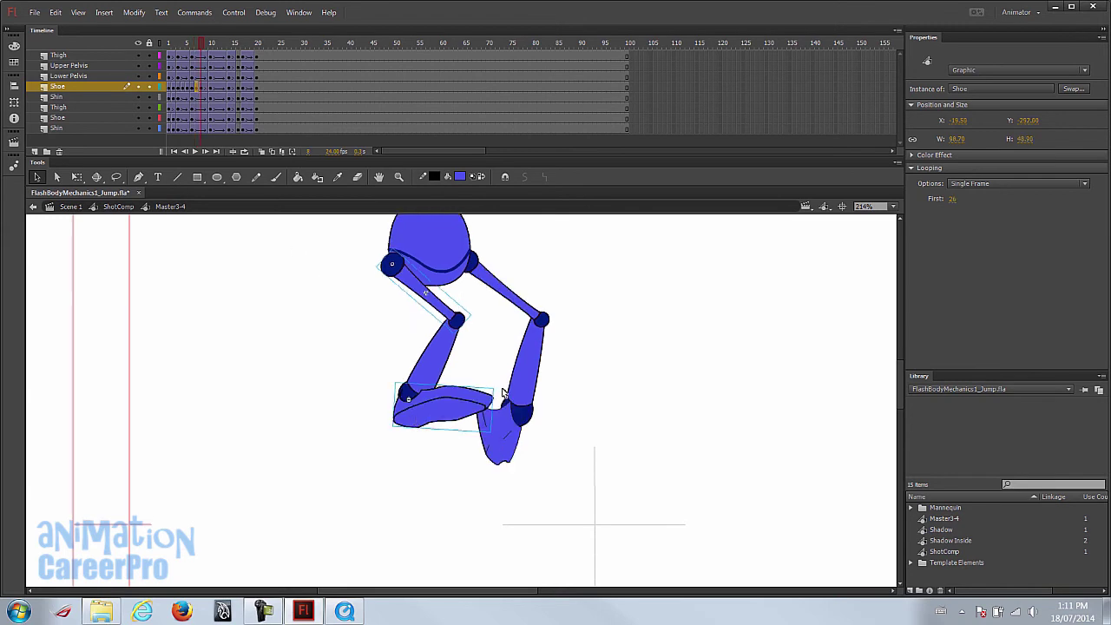
key("comma")
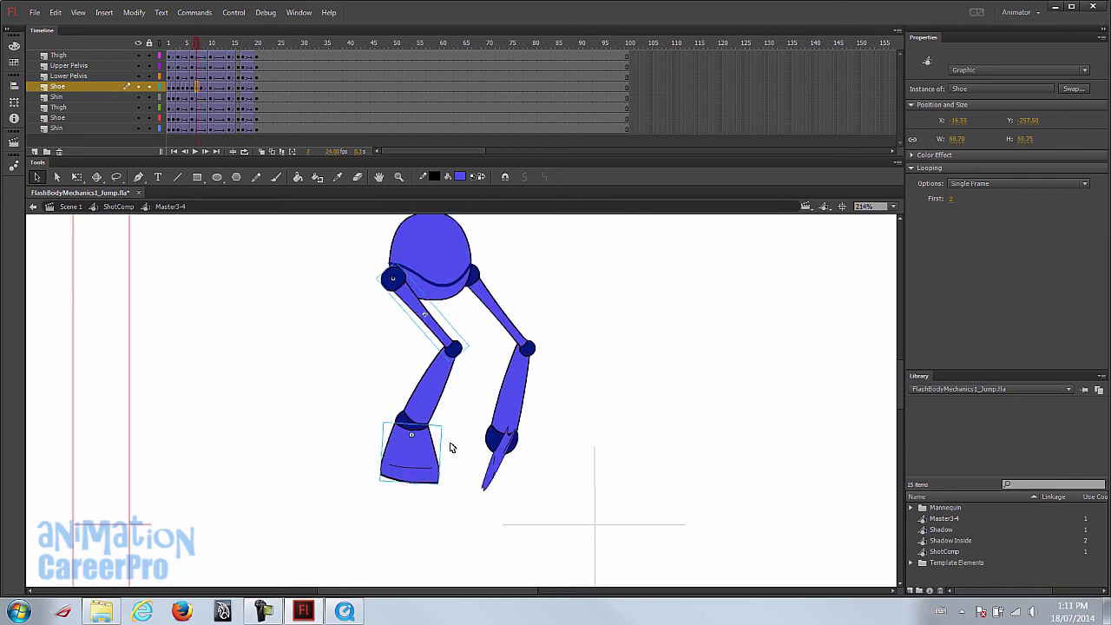
- Skew the left-hand shoe at frame 7 so its toe end leans toward the other foot
key("q")
mouse_move(431, 483)
left_mouse_down()
mouse_move(445, 486)
mouse_move(431, 469)
left_mouse_up()
key("period")
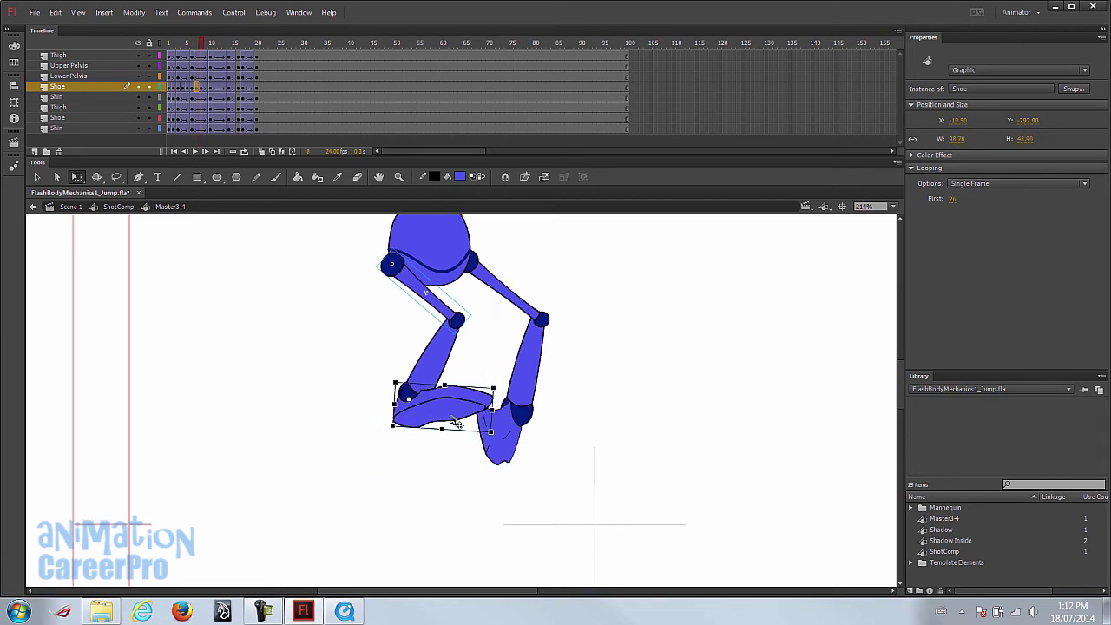
key("comma")
key("period")
- Rotate the left-hand shoe toe-down at frame 8, nudge it onto the ankle and check it against frame 7
left_click_drag(492, 393, 492, 418)
mouse_move(491, 461)
left_mouse_down()
mouse_move(500, 481)
mouse_move(482, 471)
left_mouse_up()
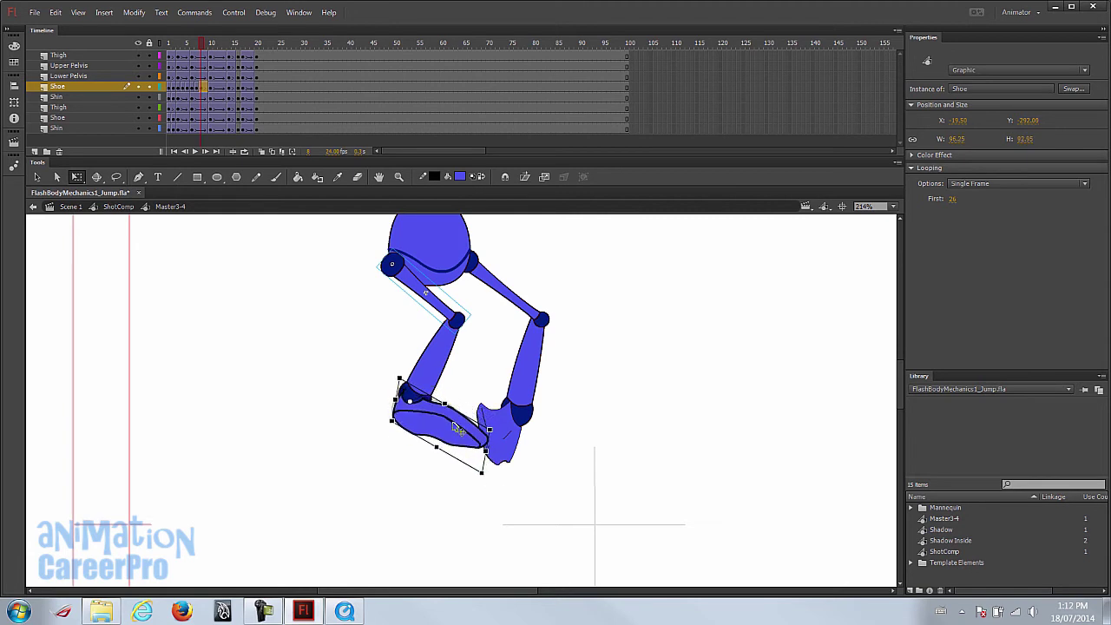
left_click_drag(454, 426, 453, 427)
key("comma")
key("comma")
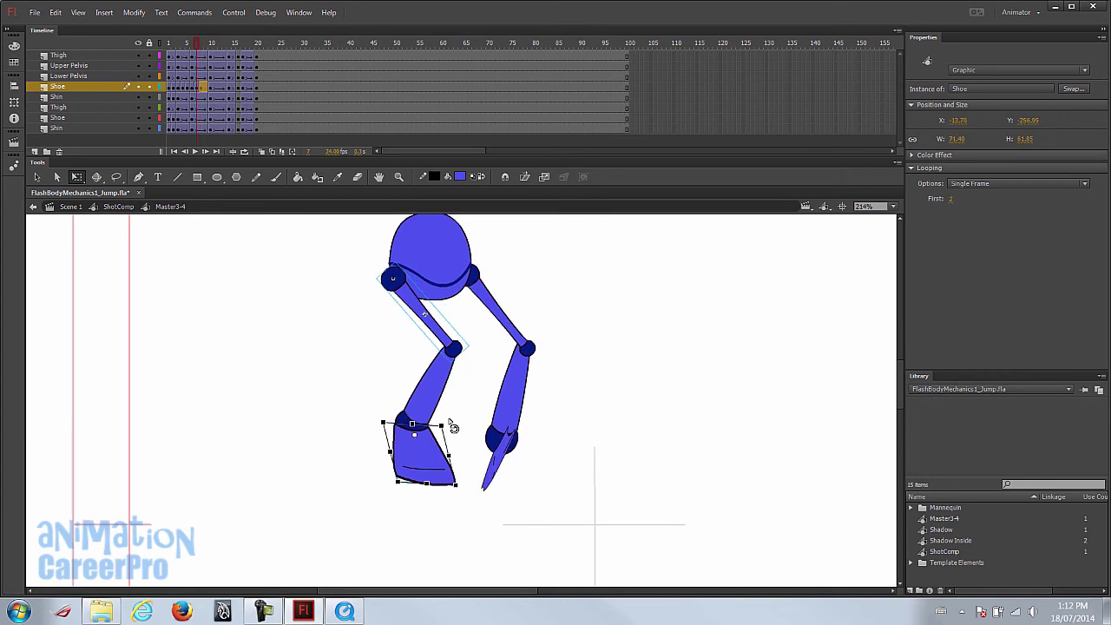
key("period")
key("period")
key("period")
key("period")
key("period")
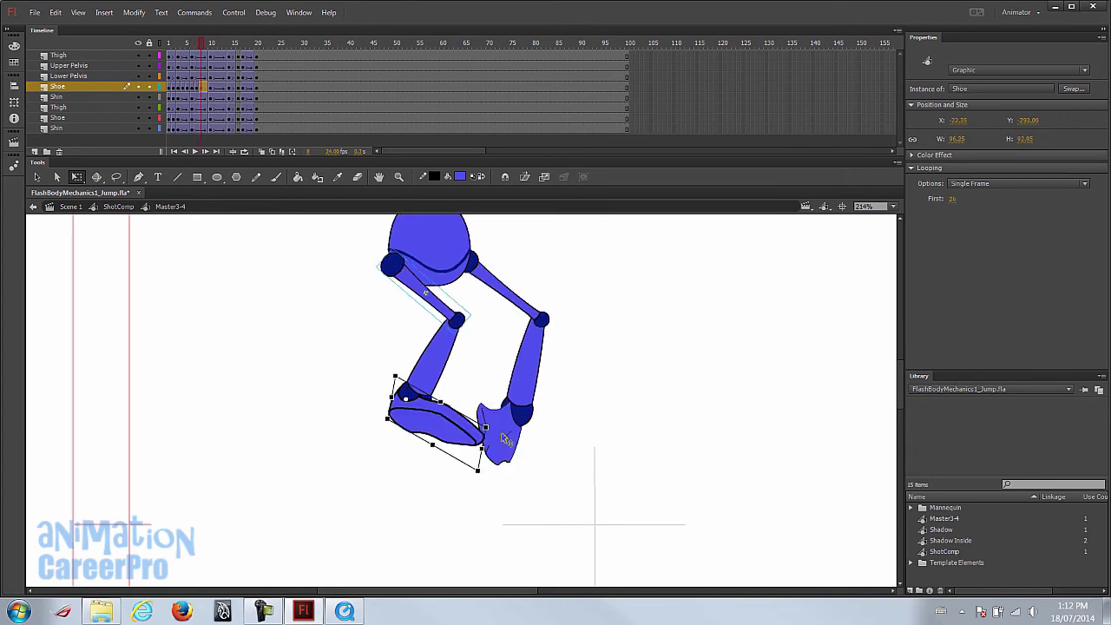
- Review the descent around frames 13 to 16, comparing the shoe poses at frames 15 and 16
left_click_drag(189, 42, 223, 43)
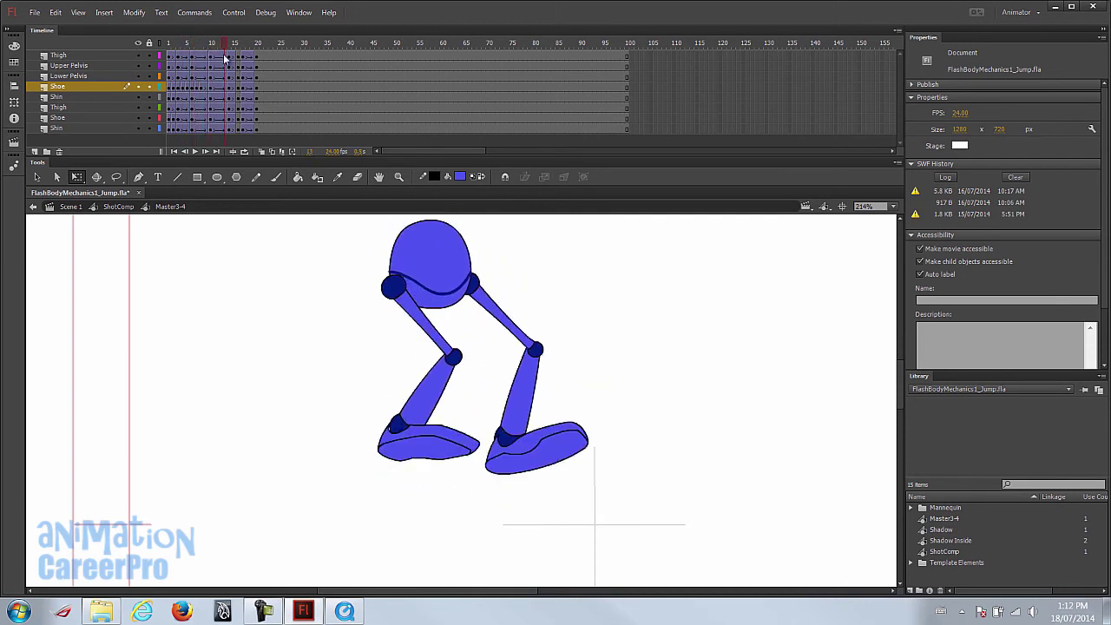
left_click_drag(476, 435, 475, 312)
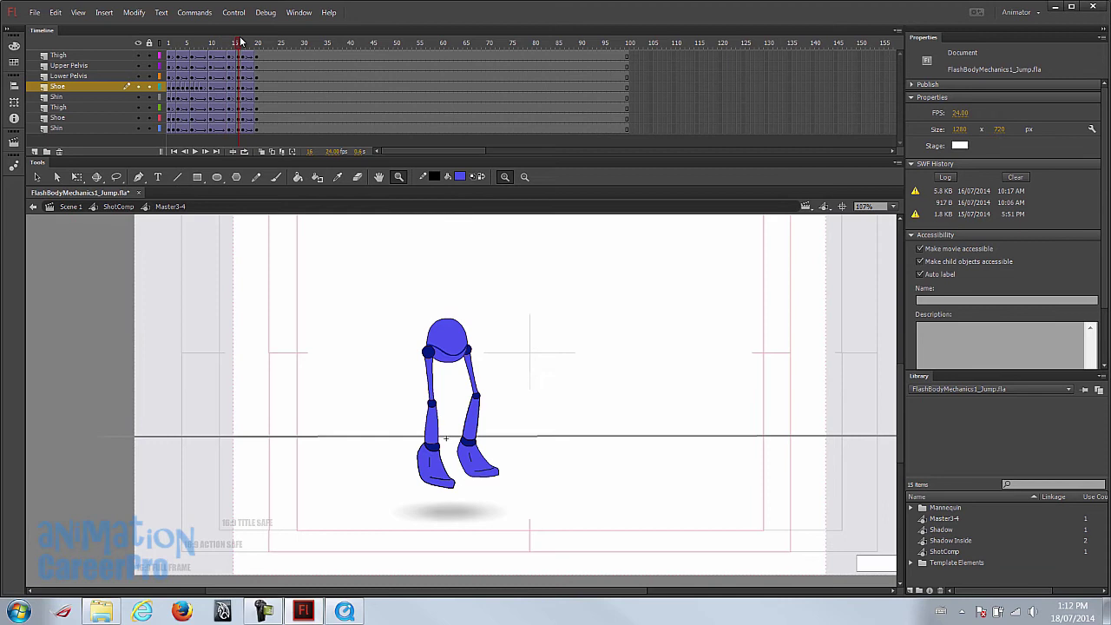
mouse_move(241, 42)
left_mouse_down()
mouse_move(229, 46)
mouse_move(239, 45)
left_mouse_up()
key("v")
left_click(234, 44)
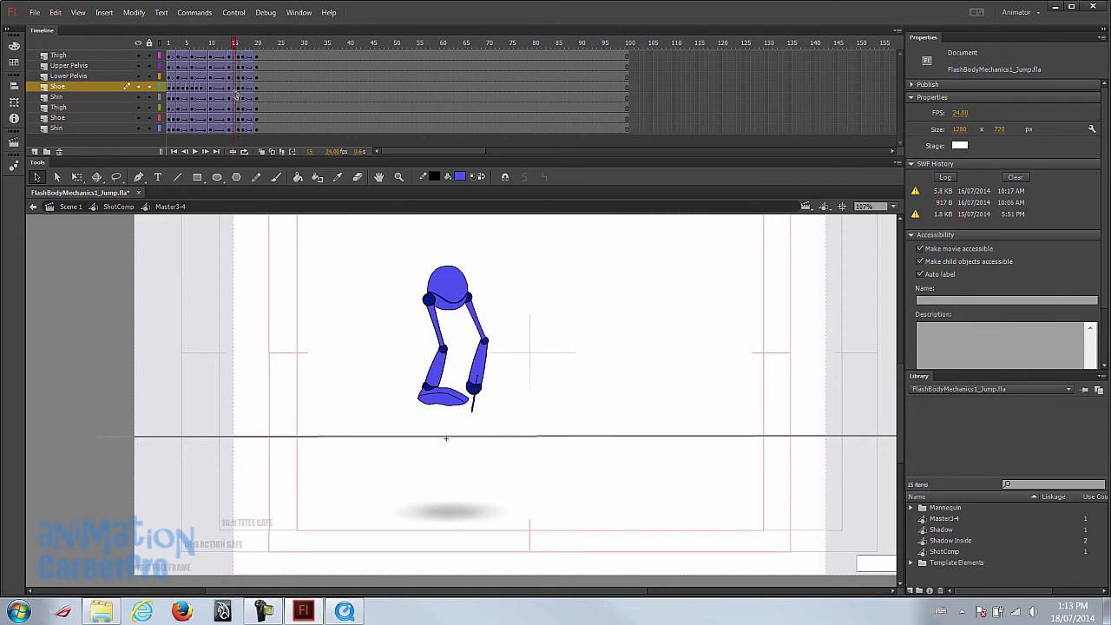
left_click(237, 96)
left_click(237, 45)
left_click(237, 45)
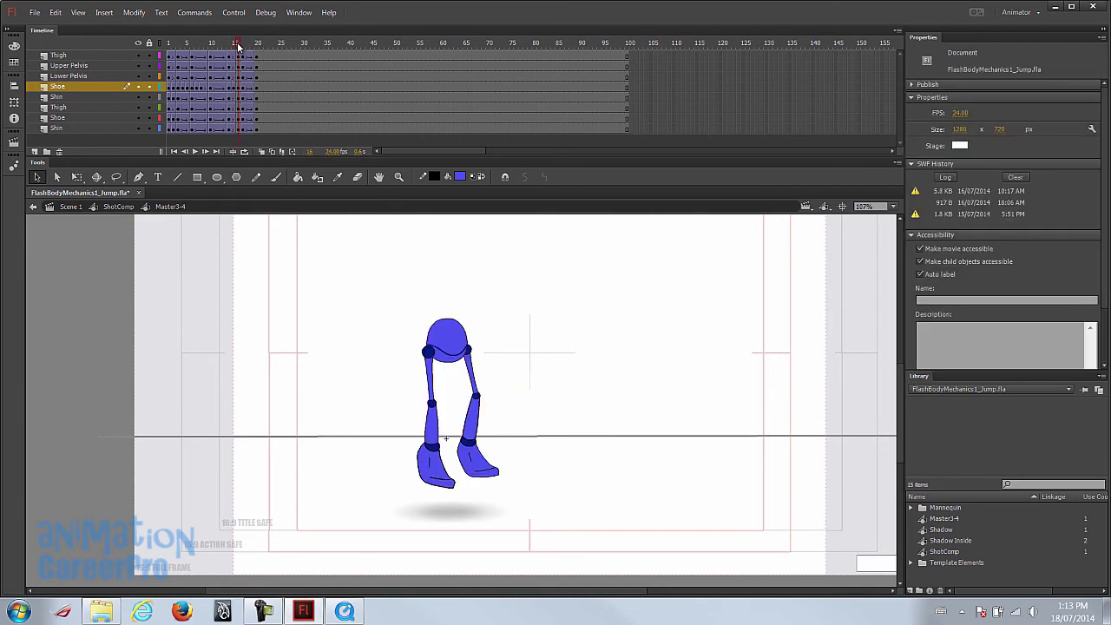
left_click(234, 45)
- Rotate the left-hand shoe toe-down at frame 15 and check it against the neighbouring frames
left_click(454, 408)
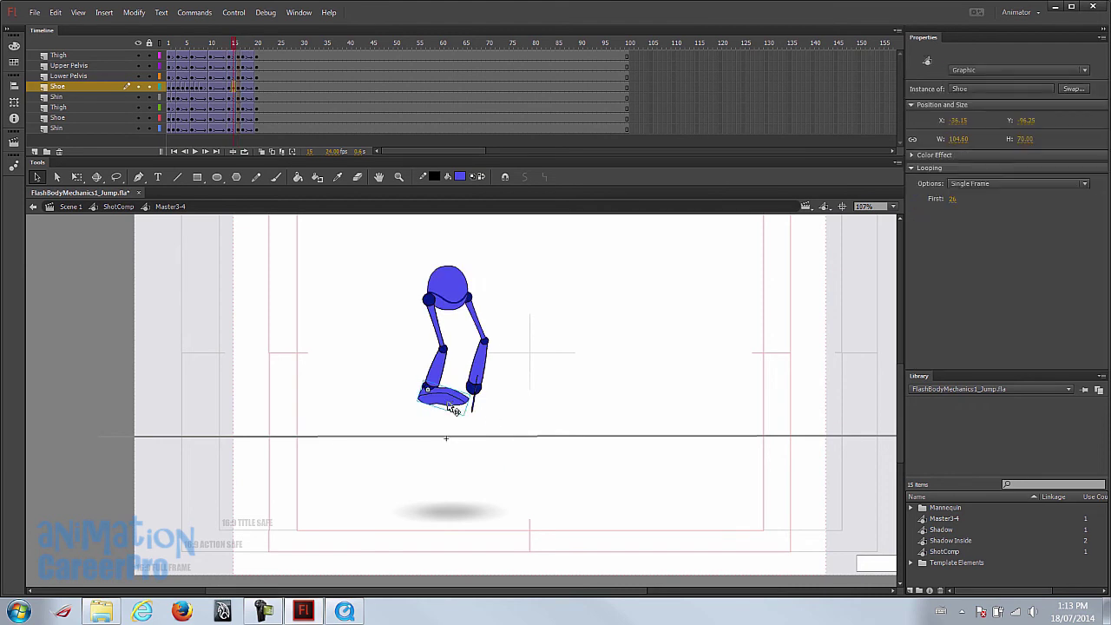
key("q")
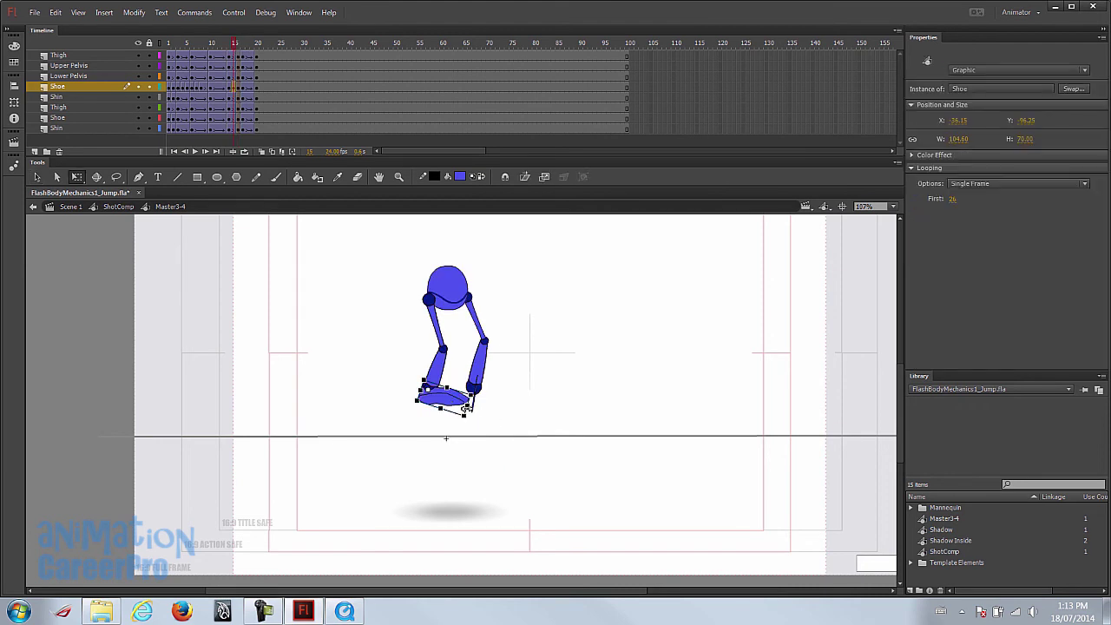
left_click_drag(473, 420, 465, 468)
key("ctrl+equal")
key("period")
key("comma")
key("comma")
key("period")
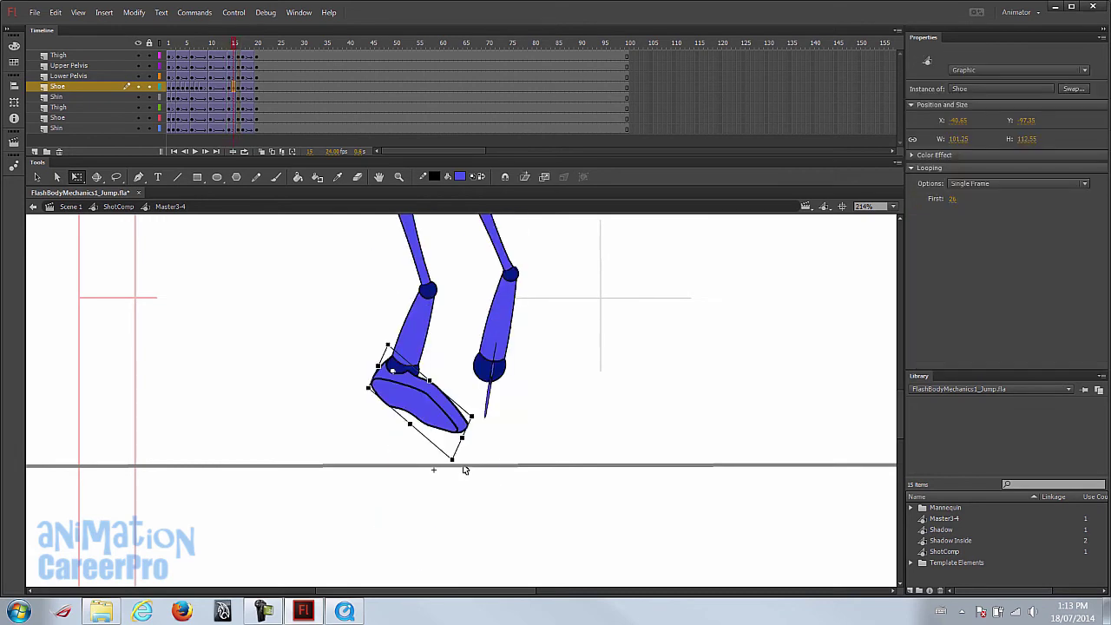
key("period")
- View the whole figure and play the jump back from frame 1 to check the motion
key("z")
left_click(476, 442, "alt")
scroll(509, 422, "down", 1)
left_click_drag(234, 44, 175, 56)
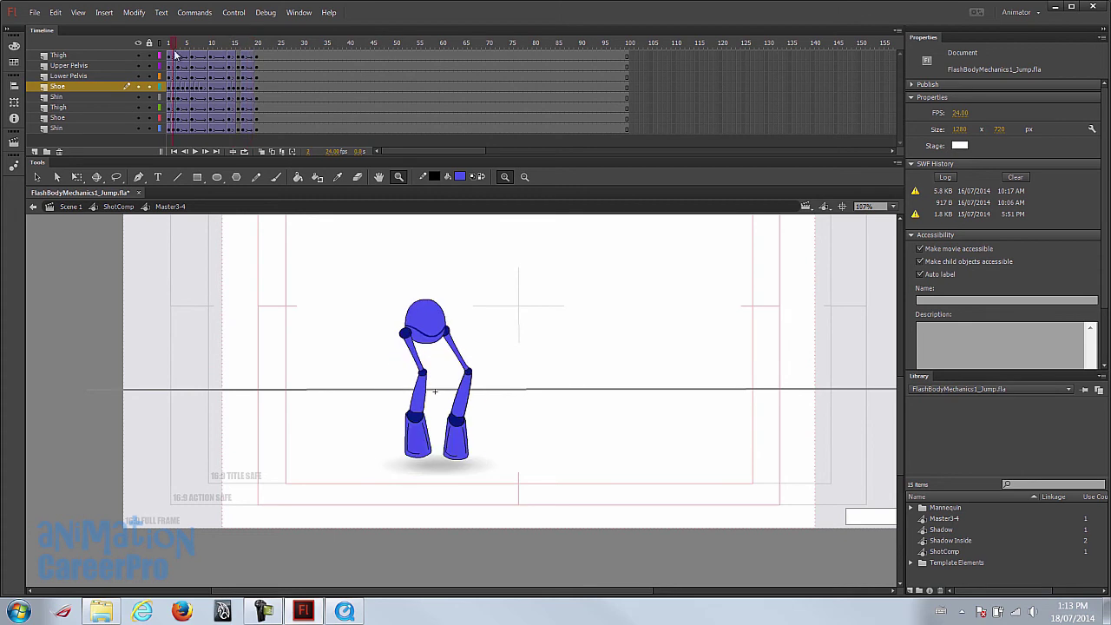
left_click_drag(421, 236, 406, 338)
key("comma")
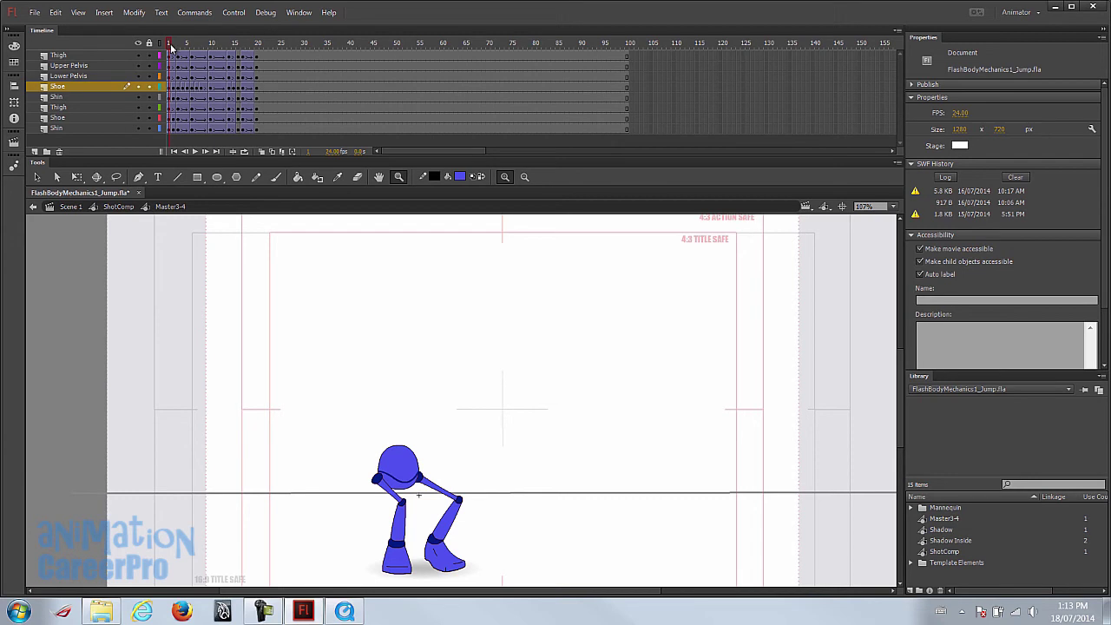
key("Return")
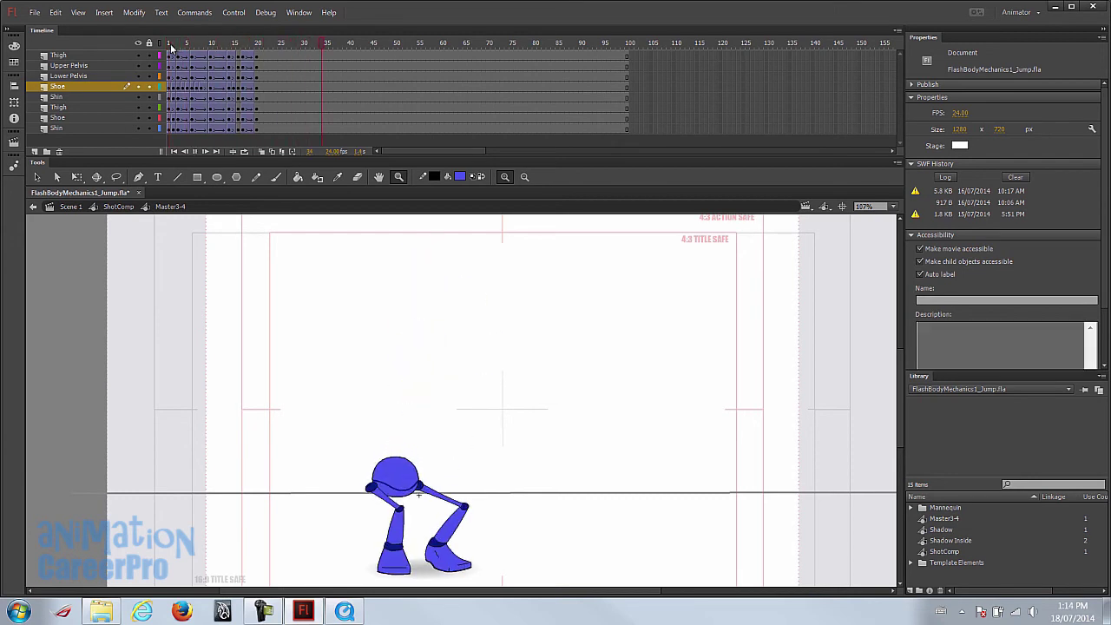
left_click(171, 48)
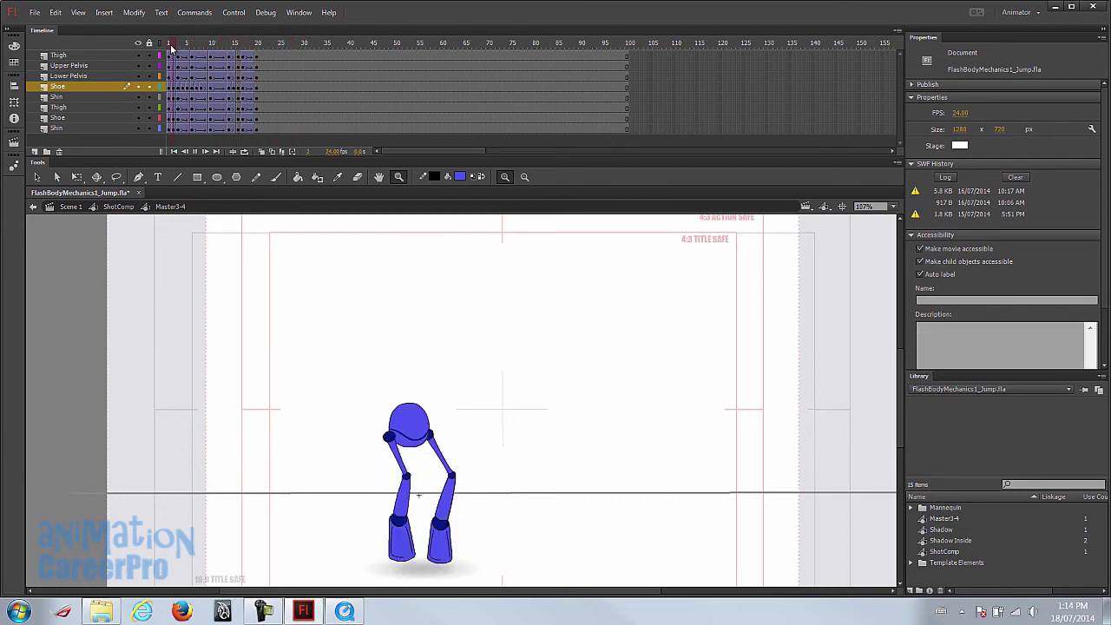
- Compare the right-hand shoe in the landing pose at frame 20 with the opening pose at frame 1
left_click(256, 61)
key("ctrl+shift+a")
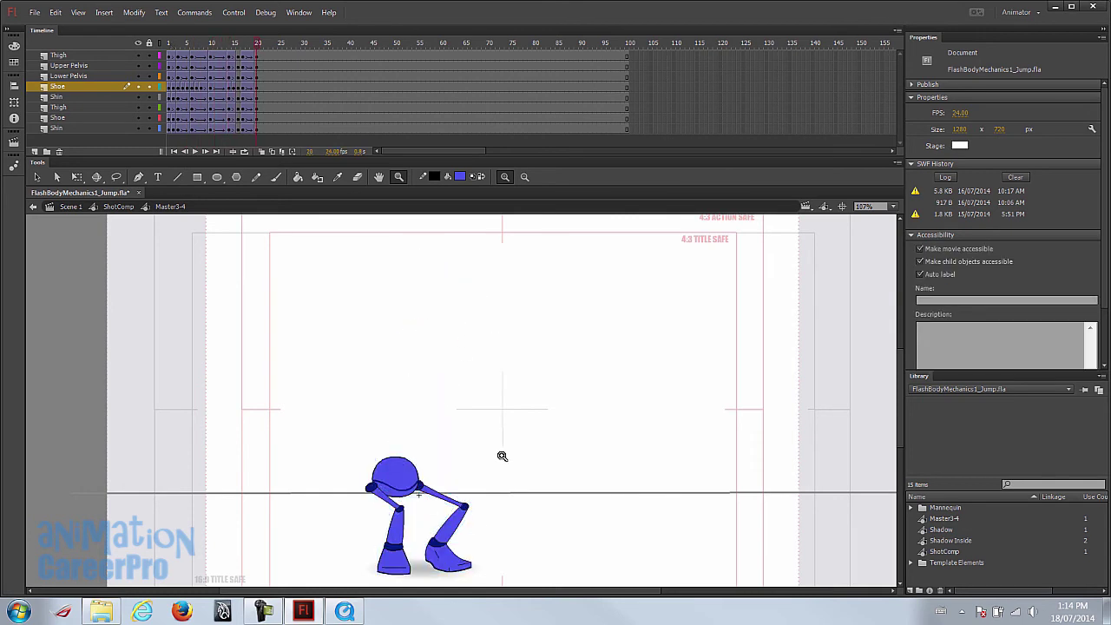
key("v")
left_click(460, 562)
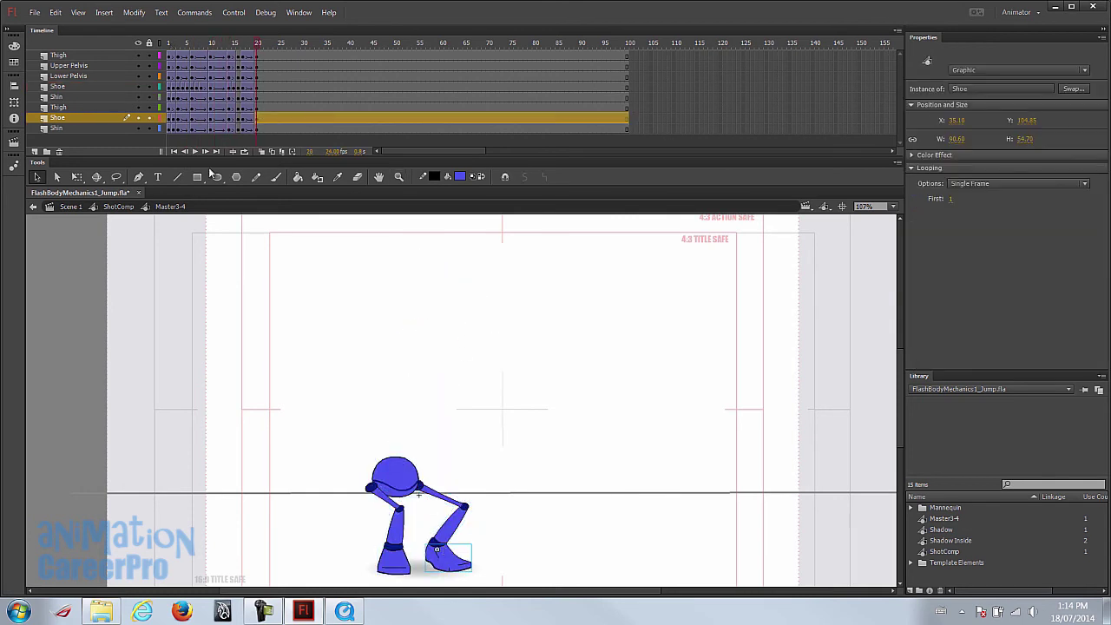
left_click(170, 44)
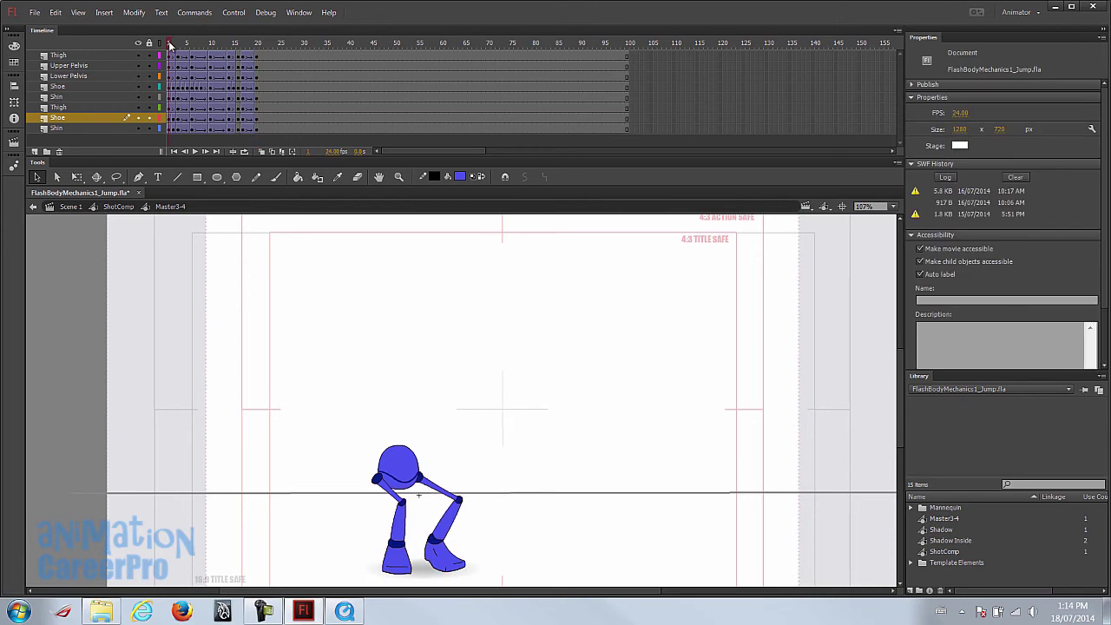
- Key the right-hand shoe's layer at frames 4 and 5
mouse_move(170, 45)
left_mouse_down()
mouse_move(194, 49)
mouse_move(184, 52)
left_mouse_up()
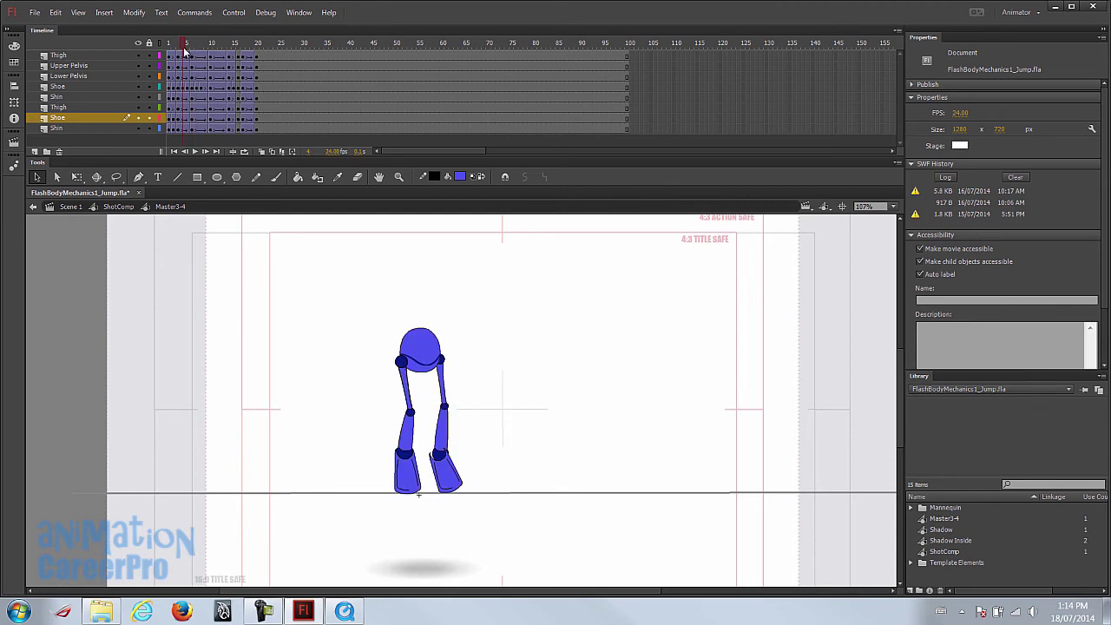
left_click(186, 127)
key("comma")
key("period")
left_click(187, 128)
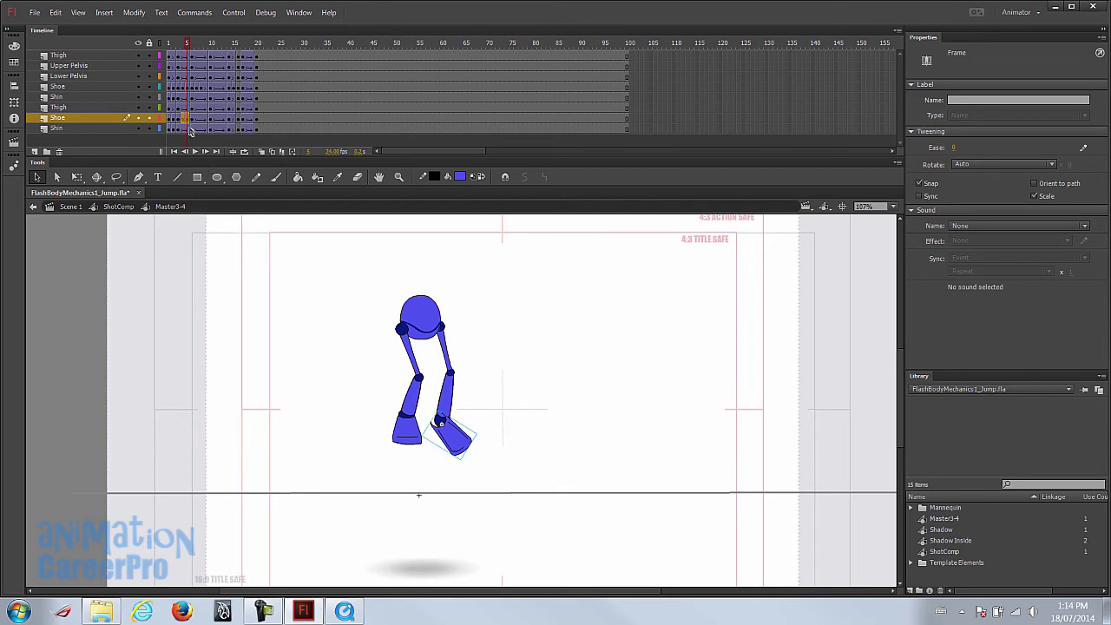
key("comma")
- Rotate the right-hand shoe at frame 4 to point more steeply down and shift it onto the ankle
key("z")
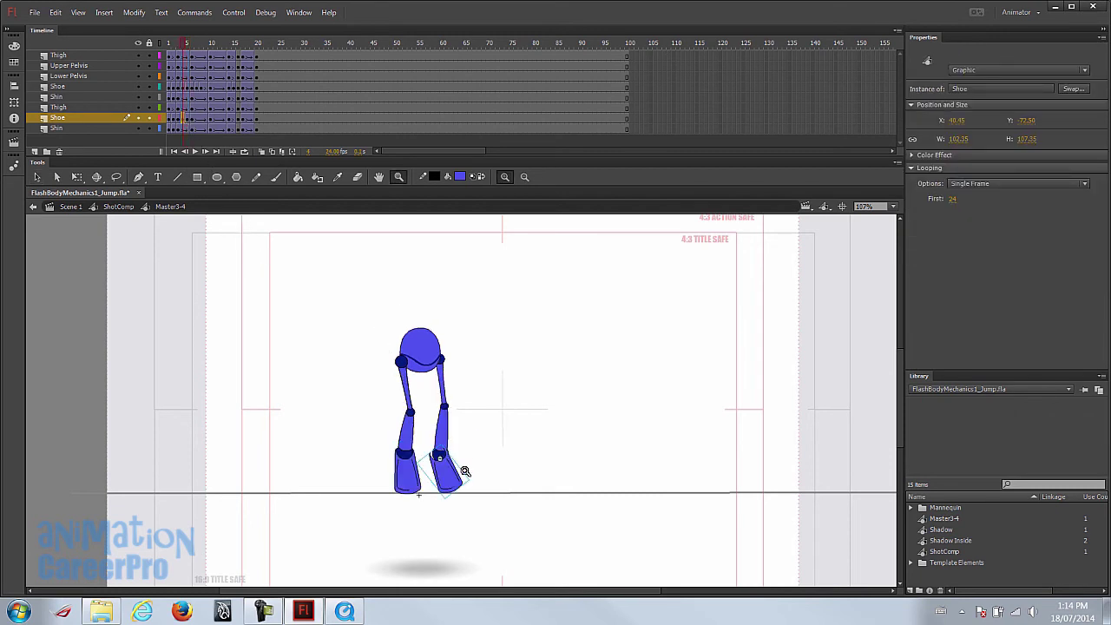
left_click(462, 469)
mouse_move(184, 48)
left_mouse_down()
mouse_move(171, 48)
mouse_move(185, 49)
left_mouse_up()
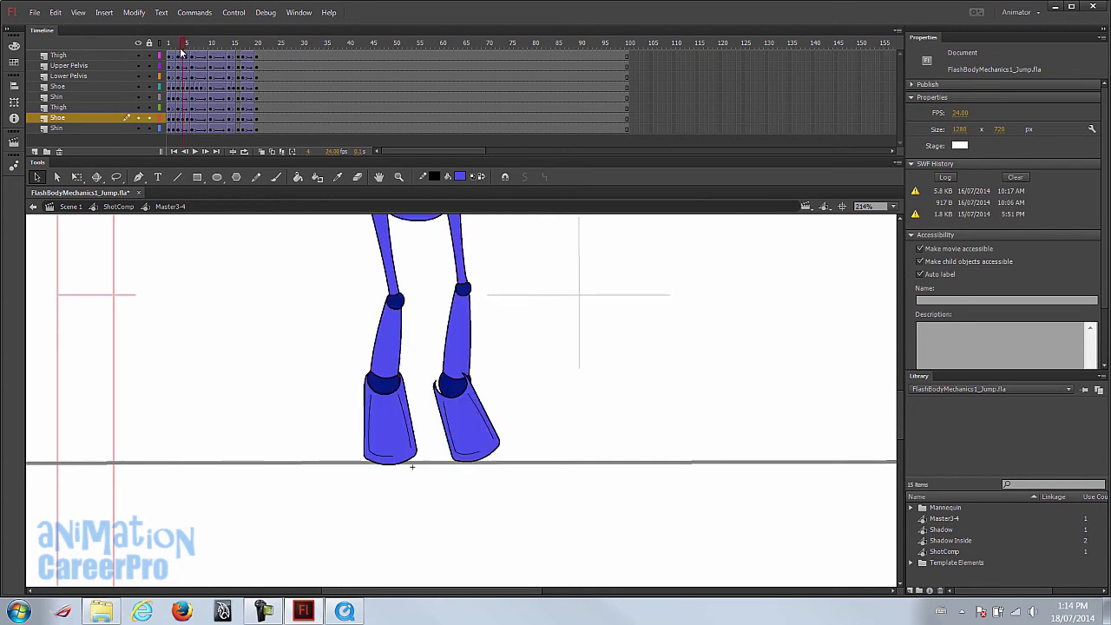
left_click(482, 428)
key("q")
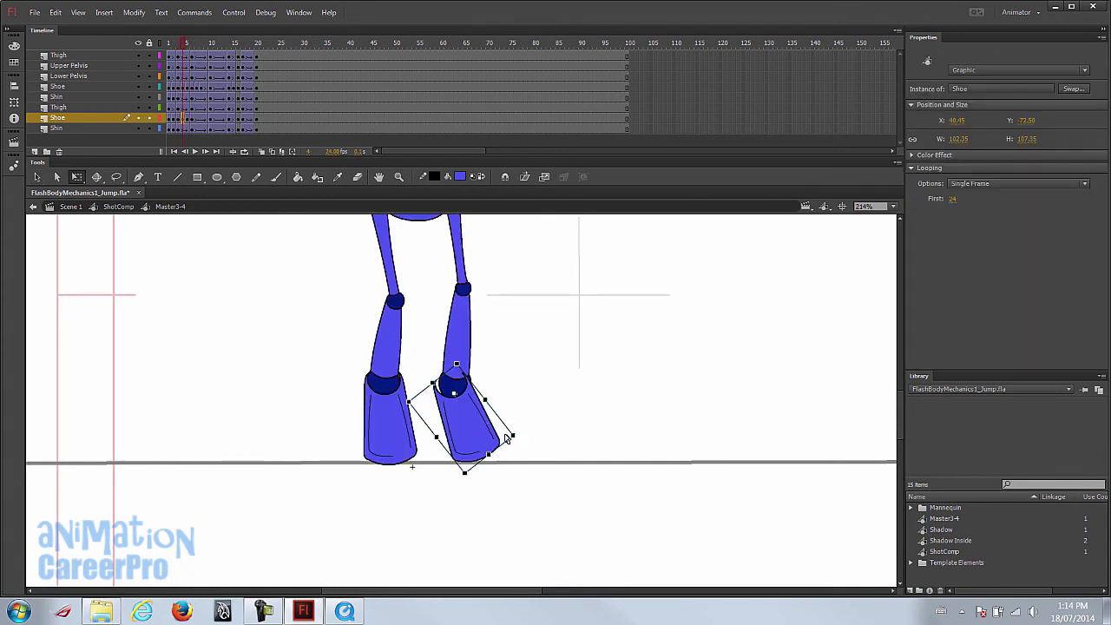
mouse_move(471, 431)
left_mouse_down()
mouse_move(508, 441)
mouse_move(491, 439)
left_mouse_up()
- Find a suitable drawing inside the Shoe symbol and set the right-hand shoe at frame 5 to first frame 1
key("period")
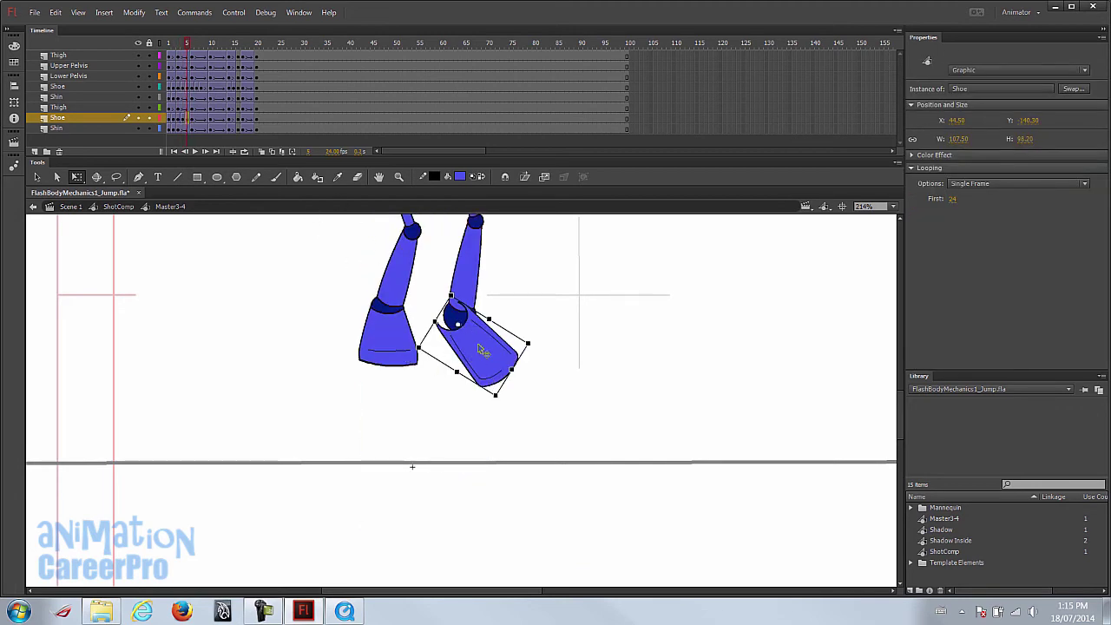
double_click(477, 344)
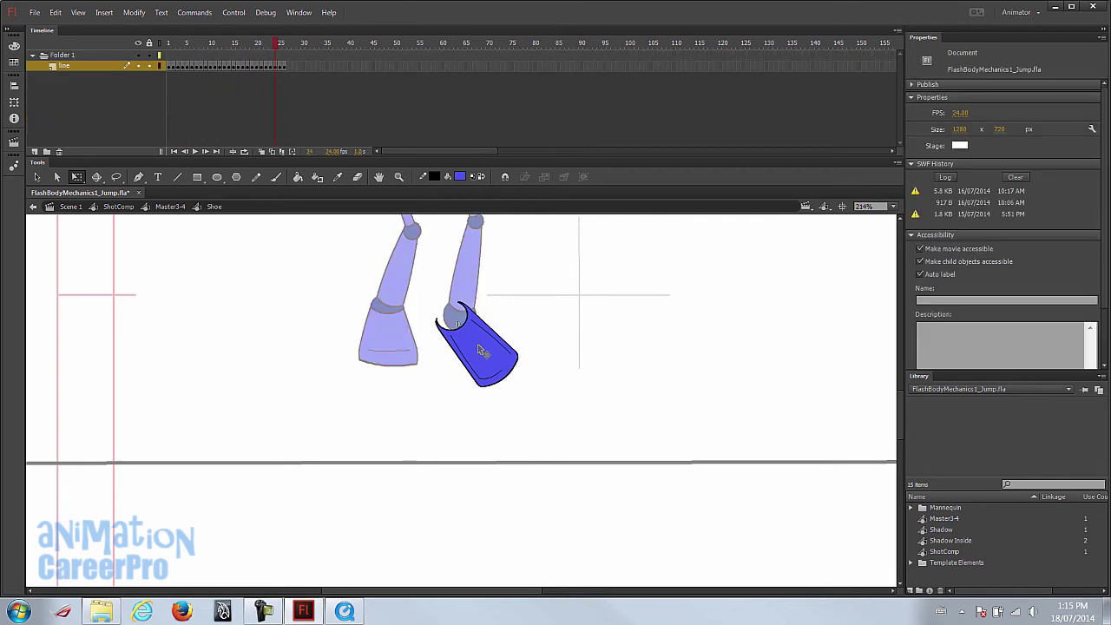
left_click_drag(174, 44, 170, 46)
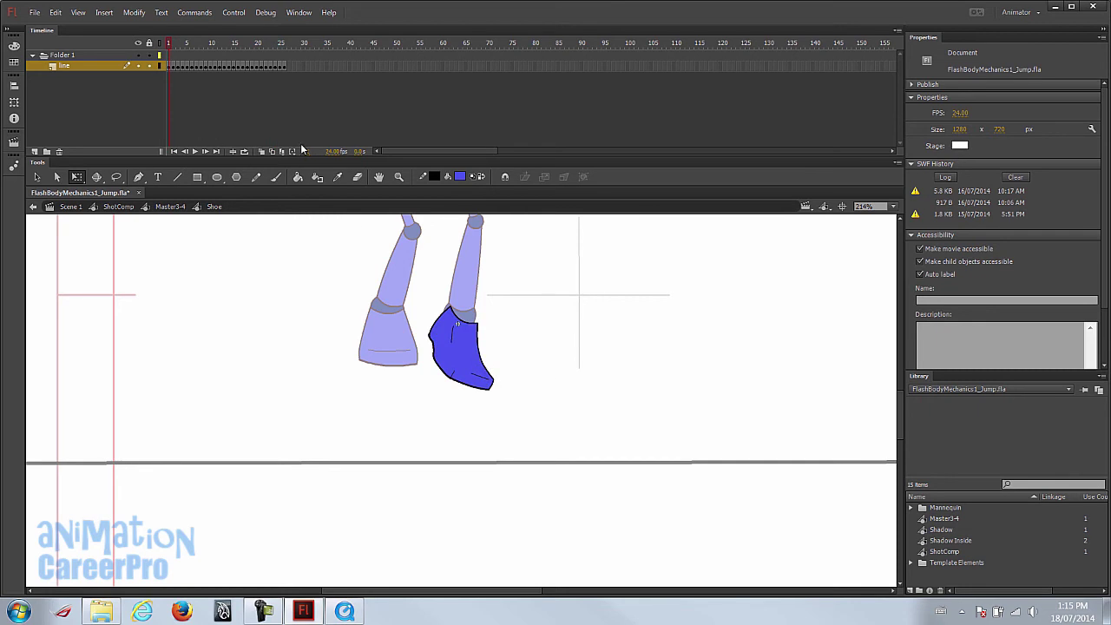
double_click(517, 321)
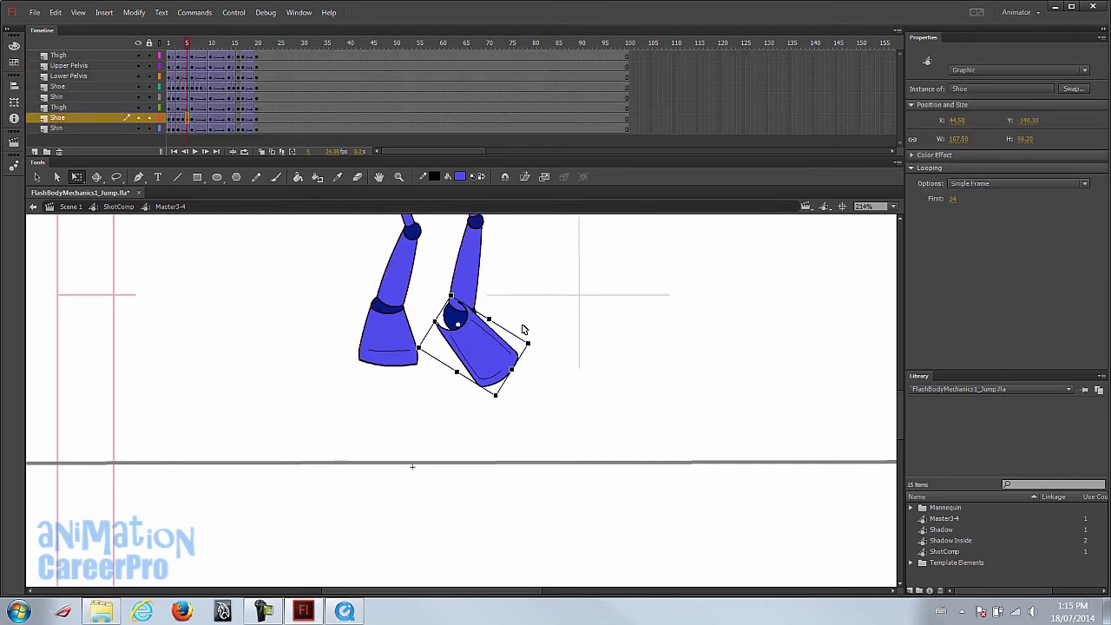
left_click(954, 199)
type("1")
key("Return")
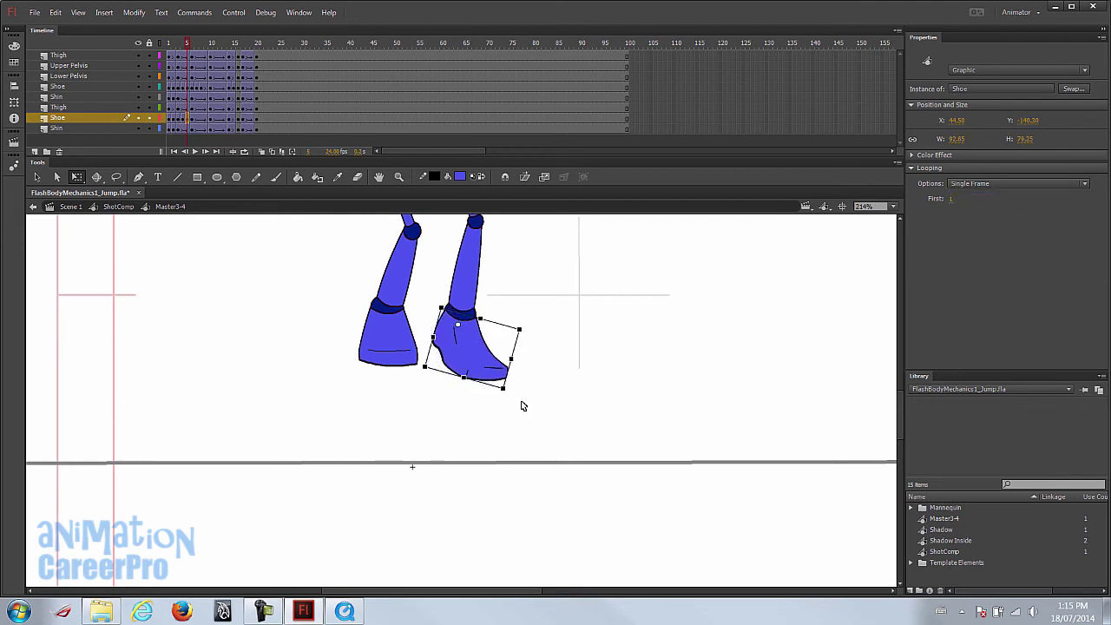
- Rotate the right-hand shoe toe-down at frame 5, comparing it with frames 4 and 6
key("comma")
key("period")
key("period")
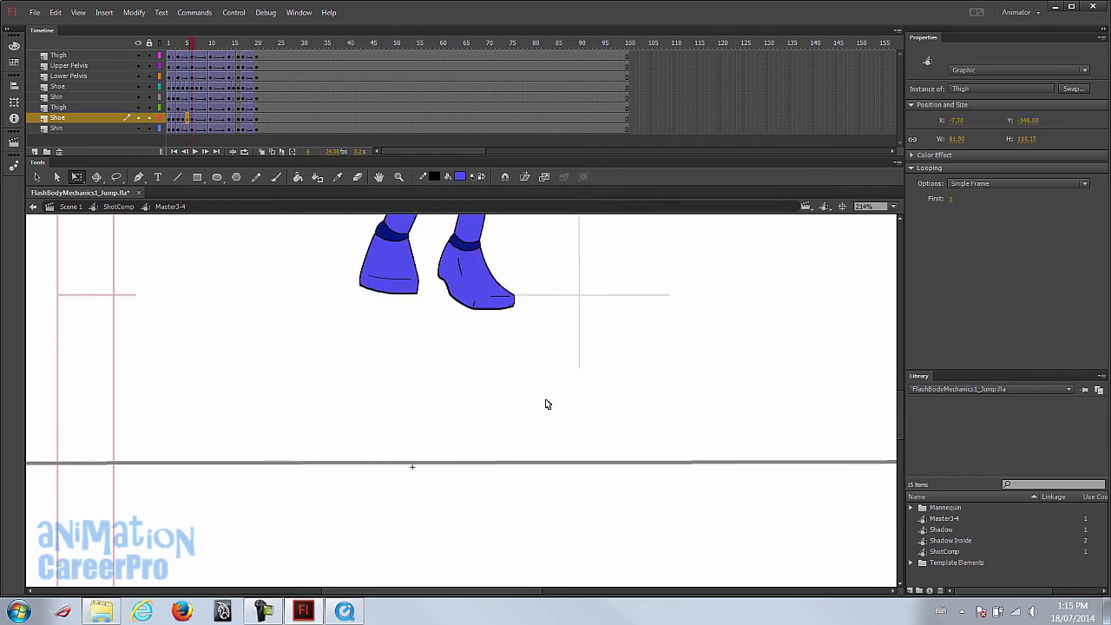
key("comma")
key("comma")
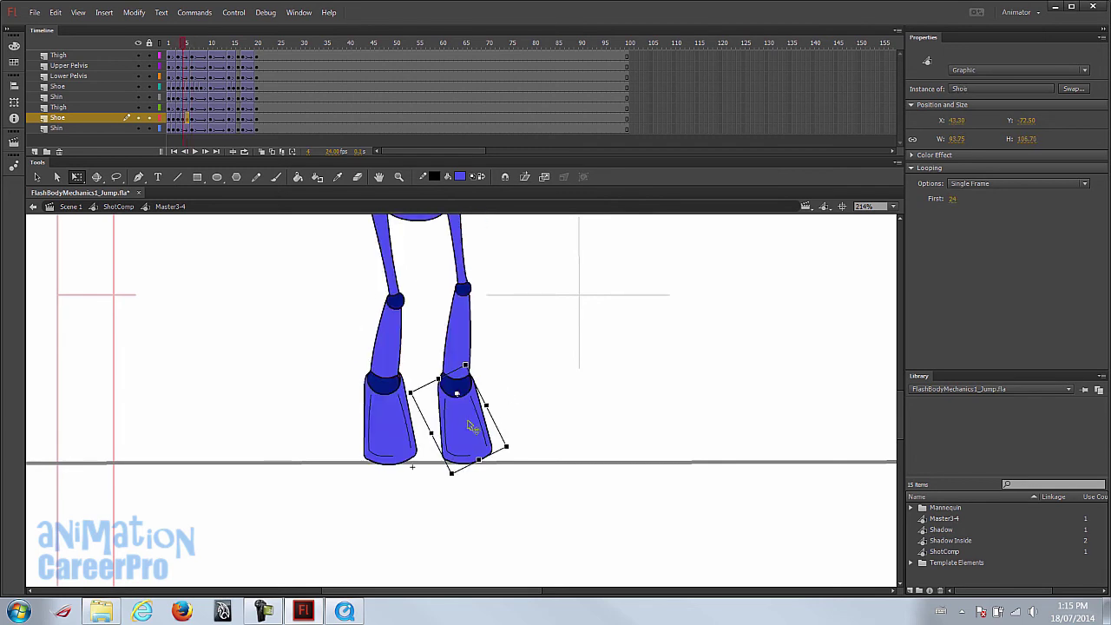
key("period")
left_click_drag(506, 375, 502, 417)
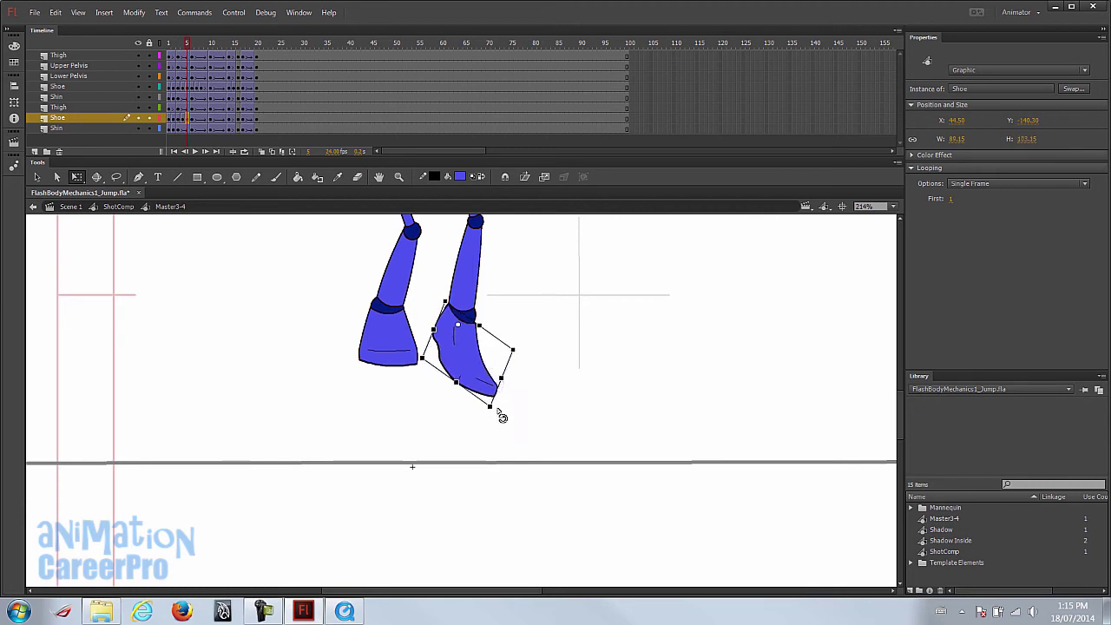
- Review the right-hand shoe's poses across frames 3 to 8 and examine its distorted in-between at frame 8
key("comma")
key("comma")
key("period")
key("period")
key("period")
key("z")
mouse_move(193, 45)
left_mouse_down()
mouse_move(179, 47)
mouse_move(212, 48)
mouse_move(201, 48)
left_mouse_up()
key("ctrl+minus")
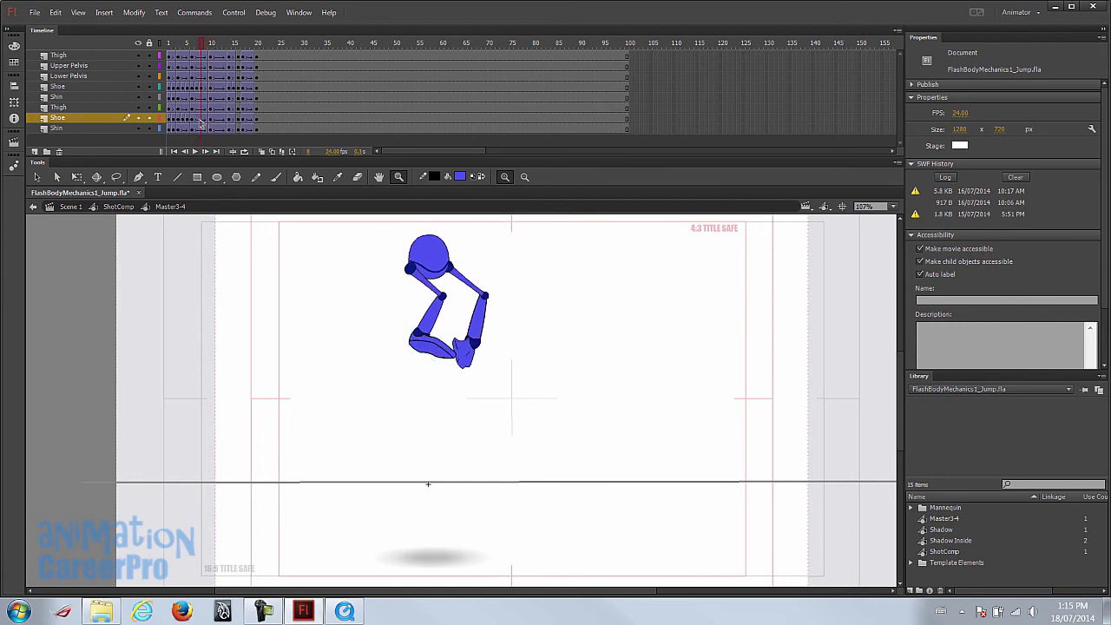
left_click(202, 119)
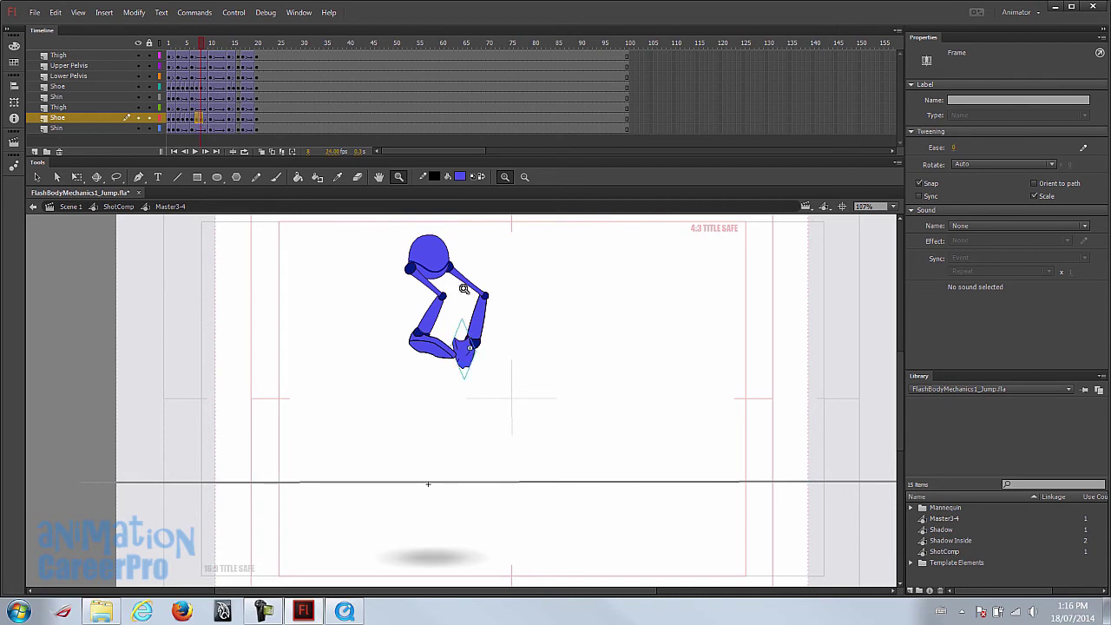
left_click(486, 345, "ctrl")
left_click(486, 344)
- Copy the right-hand shoe's frame 6 keyframe to frame 7 and move the shoe onto the ankle
left_click(191, 119)
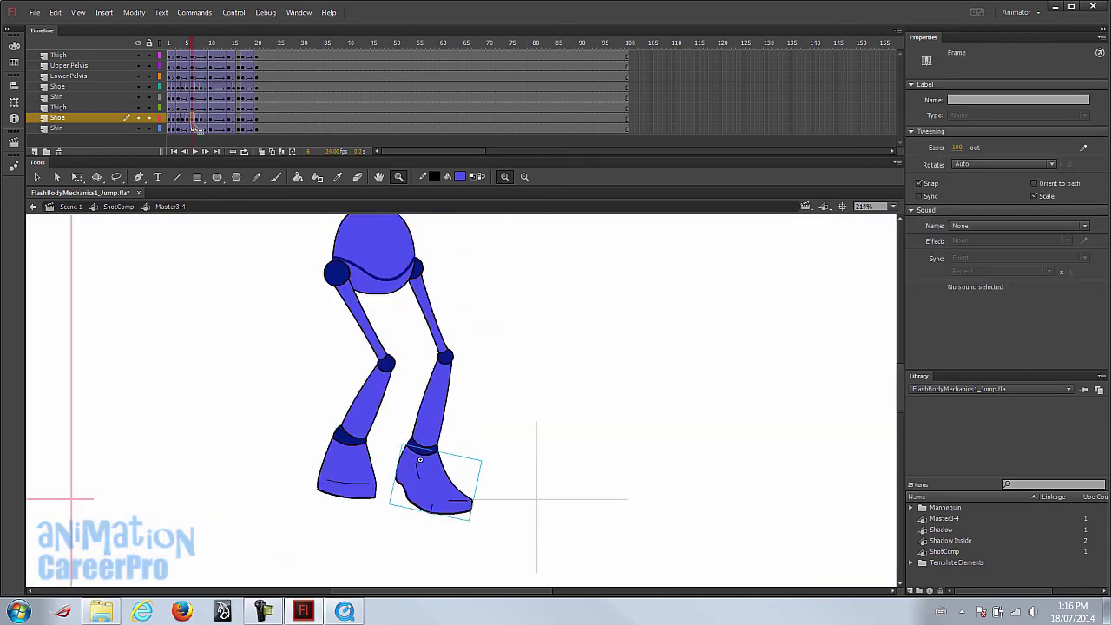
left_click(419, 458)
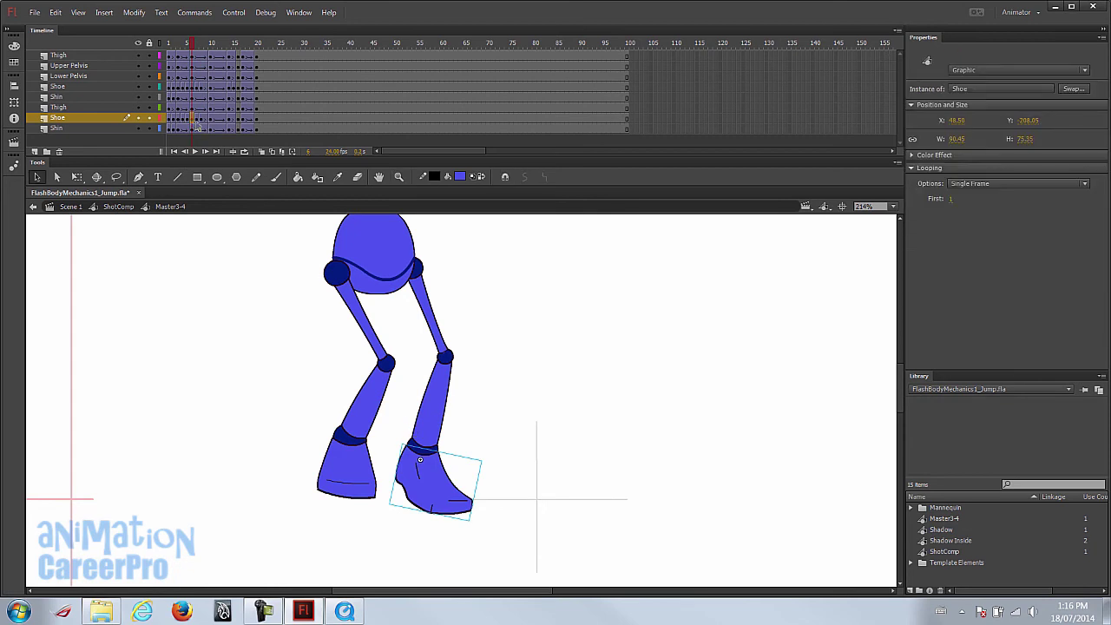
right_click(196, 127)
left_click(332, 311)
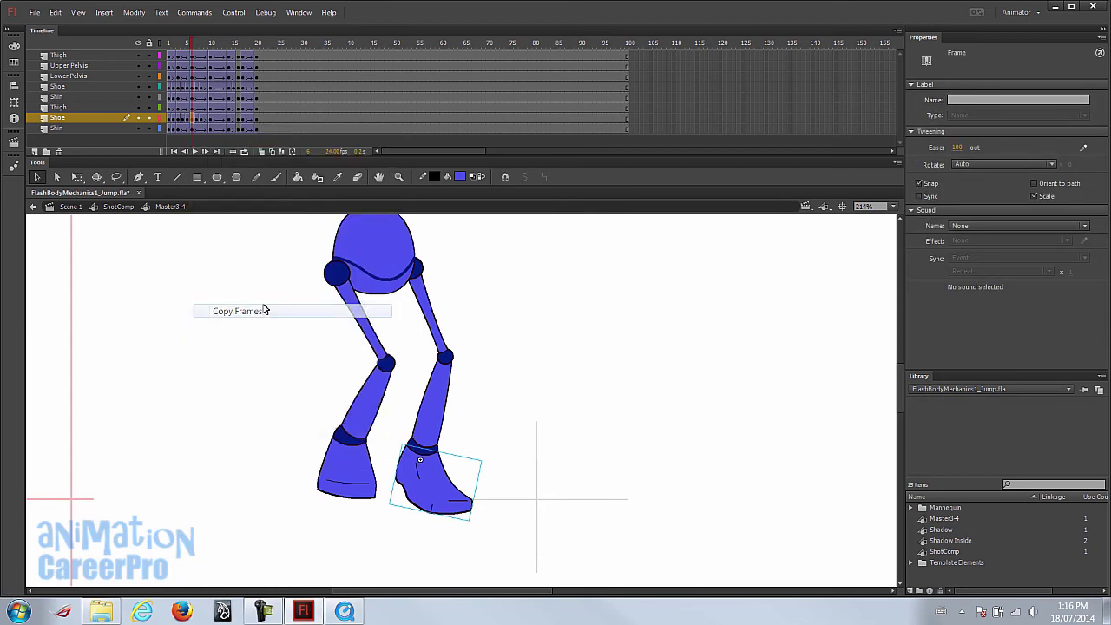
left_click(199, 118)
right_click(198, 120)
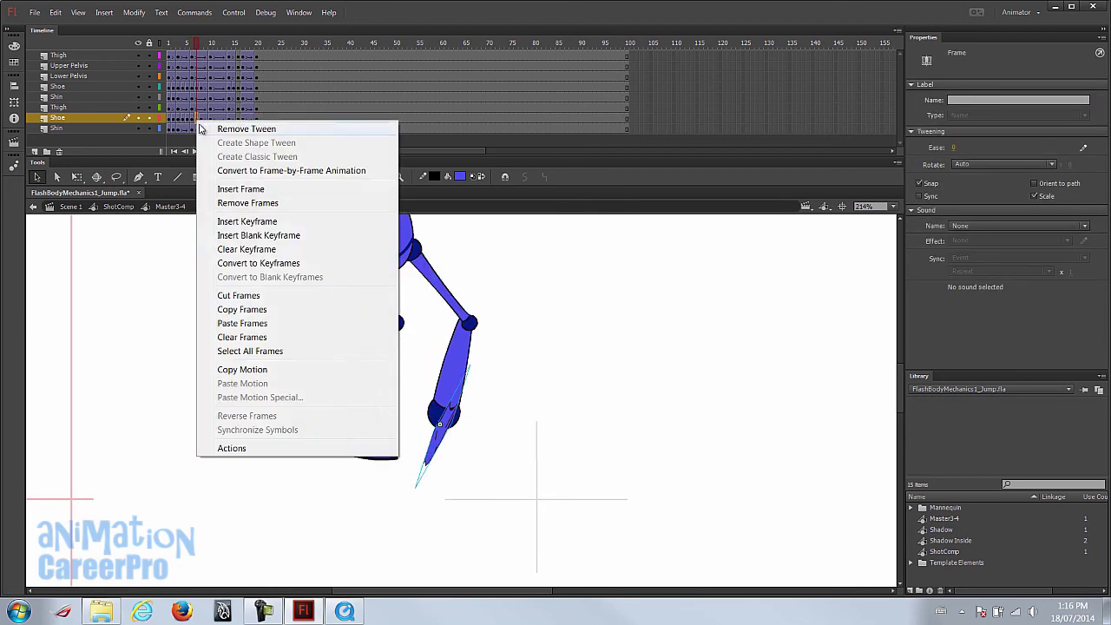
left_click(270, 324)
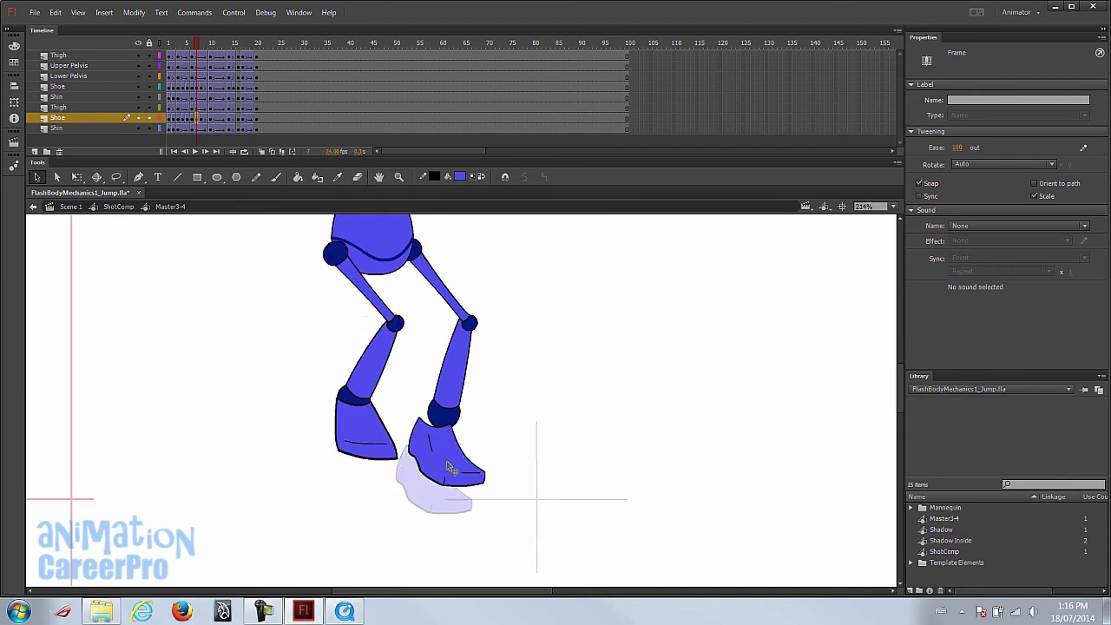
left_click(460, 465)
left_click_drag(460, 465, 461, 468)
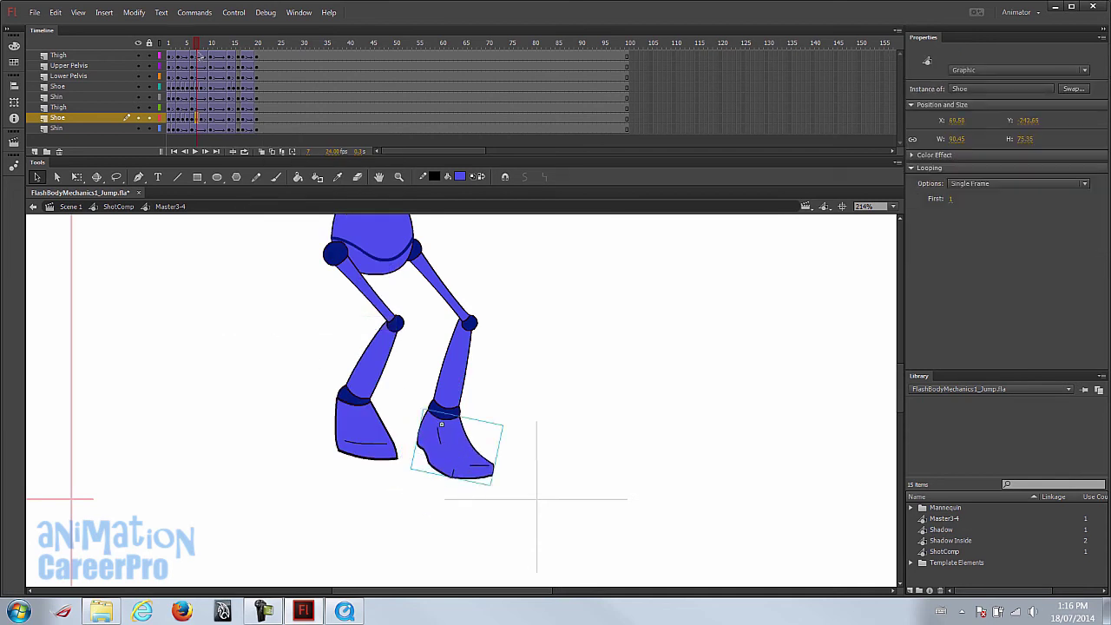
- Copy the right-hand shoe's frame 10 keyframe to frame 9 and check it against the neighbouring frames
left_click(210, 45)
left_click(508, 368)
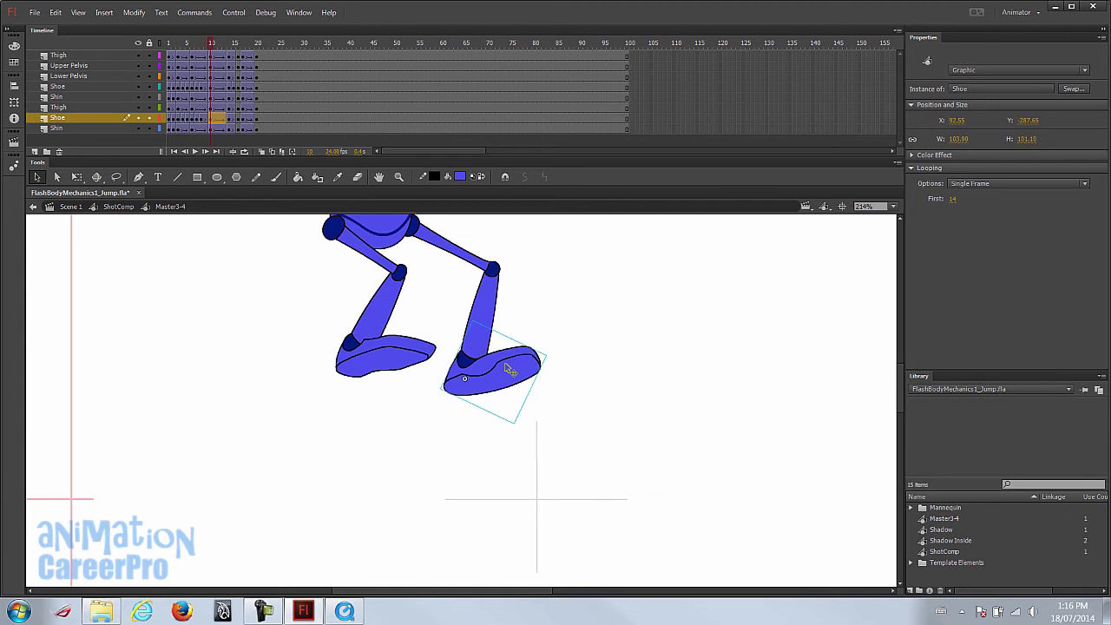
right_click(508, 368)
left_click(211, 126)
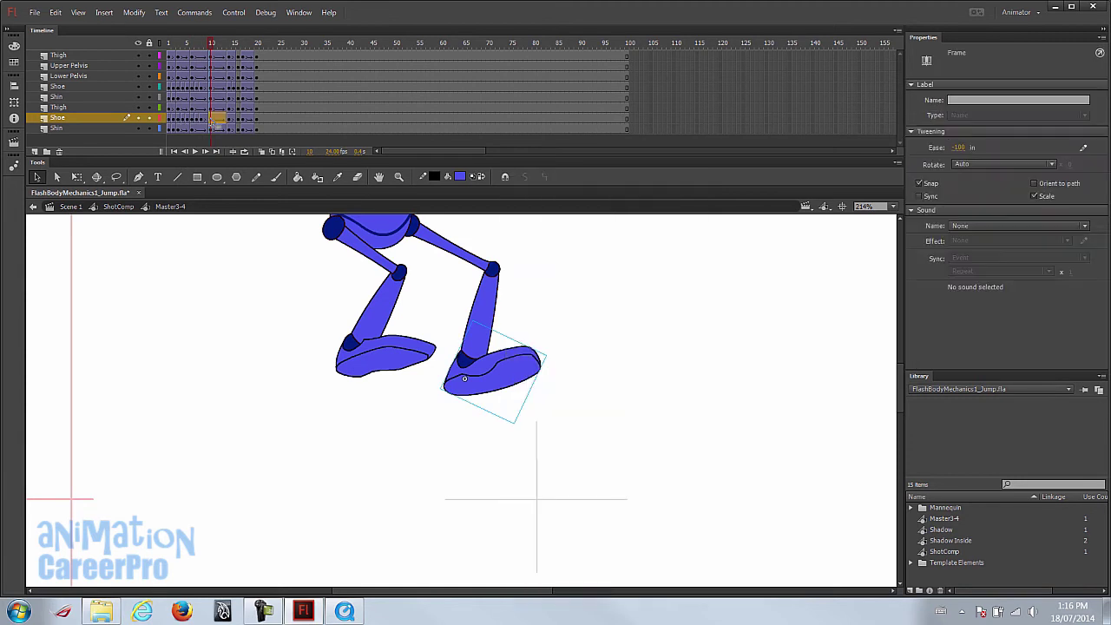
right_click(212, 123)
left_click(262, 312)
left_click(209, 126)
right_click(206, 126)
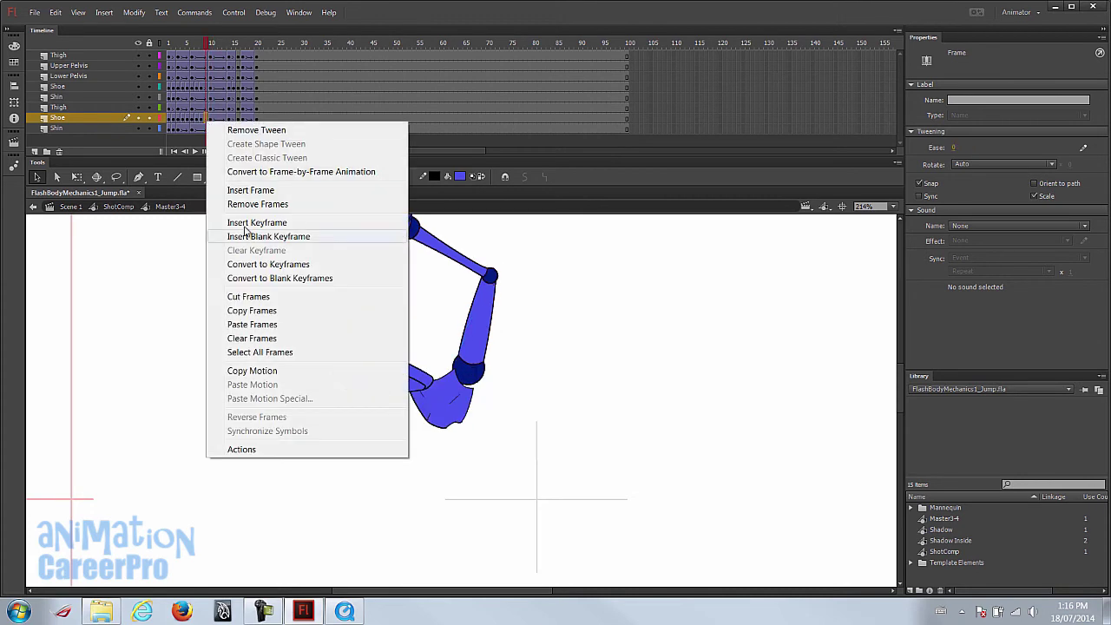
left_click(269, 323)
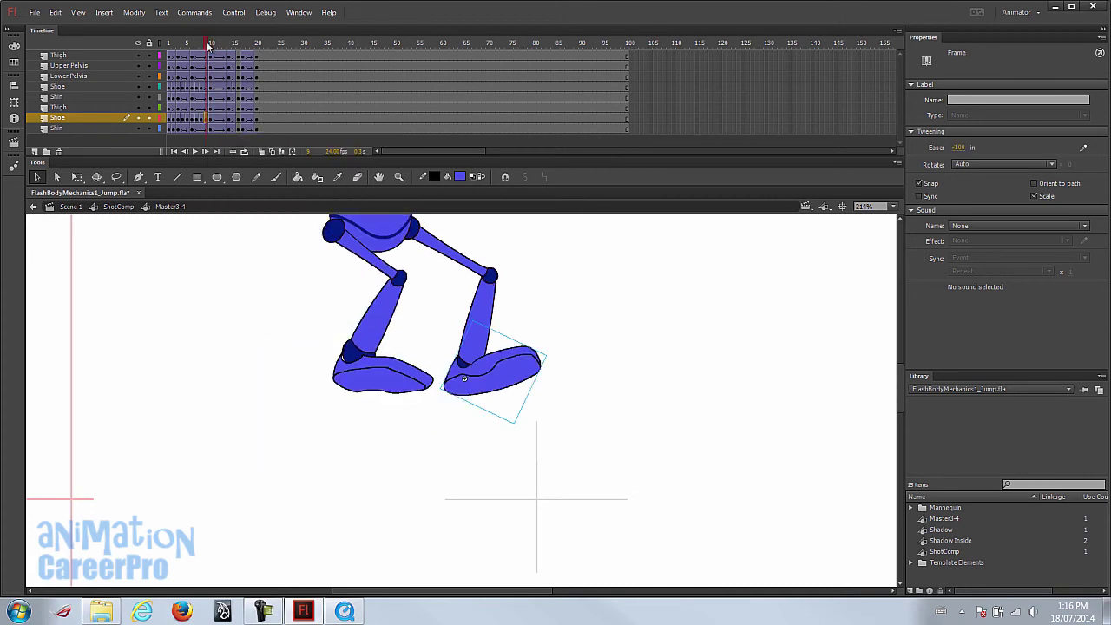
left_click(208, 45)
left_click_drag(205, 48, 202, 53)
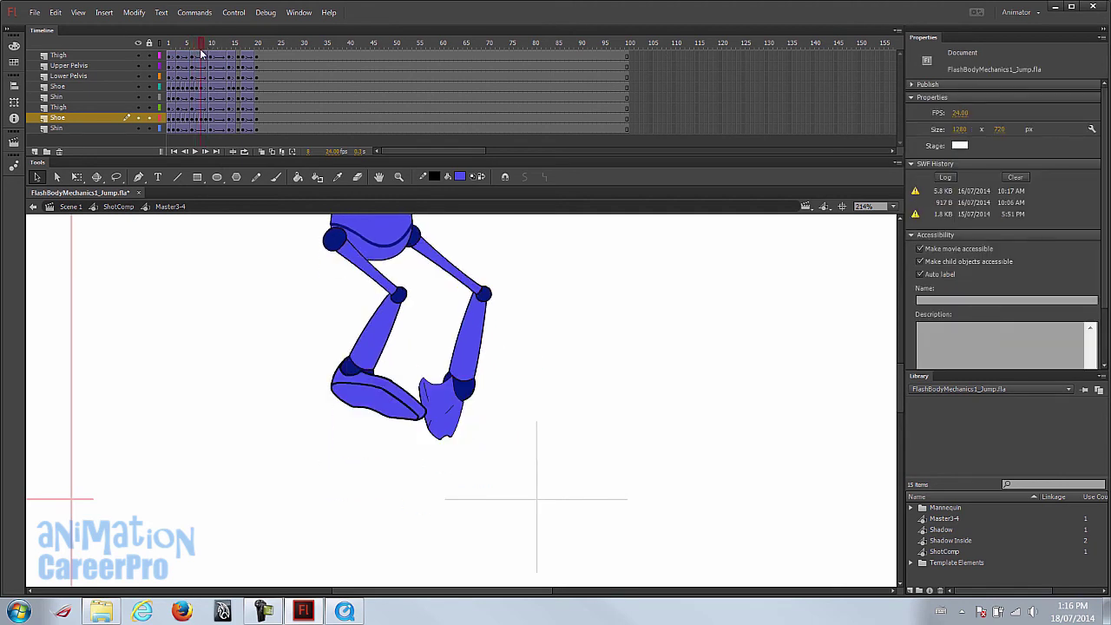
- Copy the right-hand shoe's frame 9 keyframe to frame 8 and move the shoe onto the ankle
left_click(209, 119)
right_click(208, 123)
left_click(261, 313)
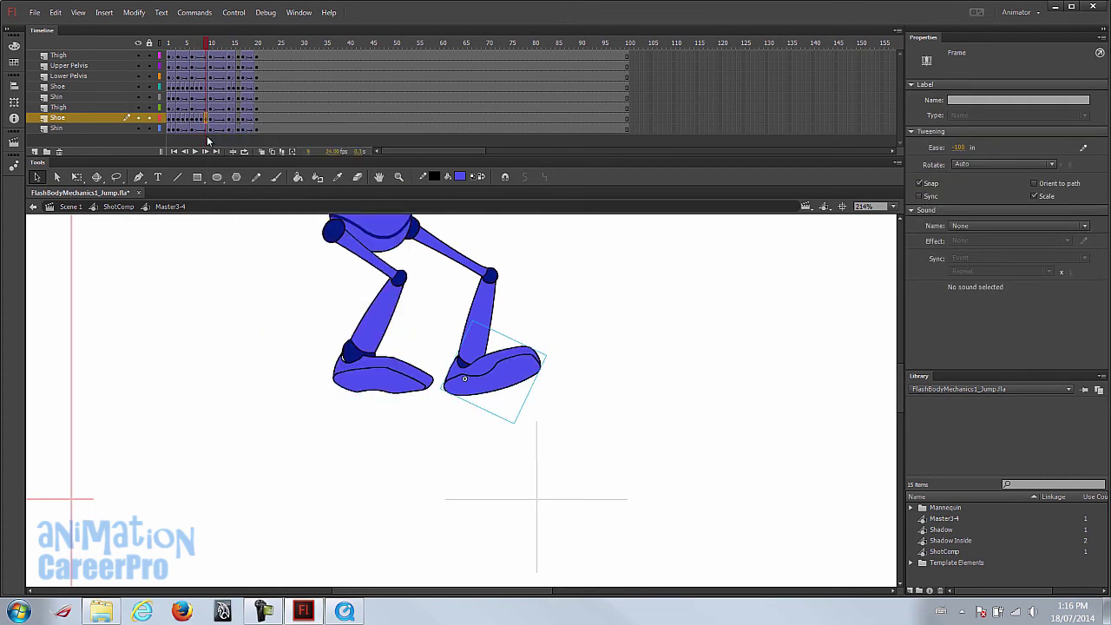
left_click(202, 119)
right_click(201, 120)
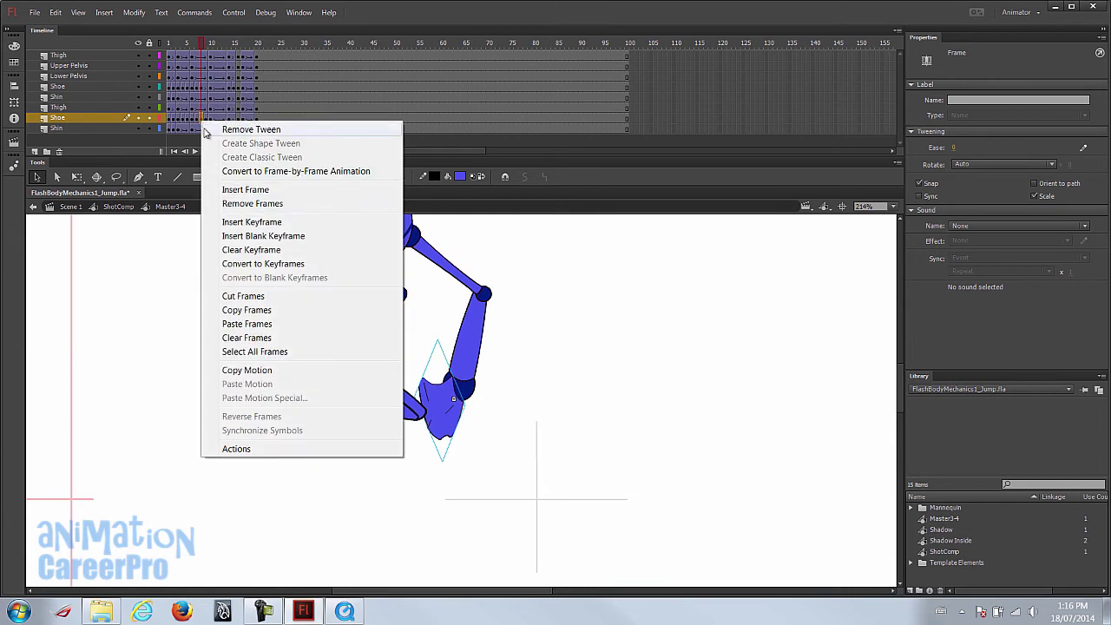
left_click(259, 325)
mouse_move(483, 374)
left_mouse_down()
mouse_move(486, 397)
mouse_move(470, 390)
left_mouse_up()
- Rotate the right-hand shoe at frame 7 so its toe tips upward, comparing it with frame 8
left_click_drag(206, 48, 198, 59)
left_click(440, 429)
key("q")
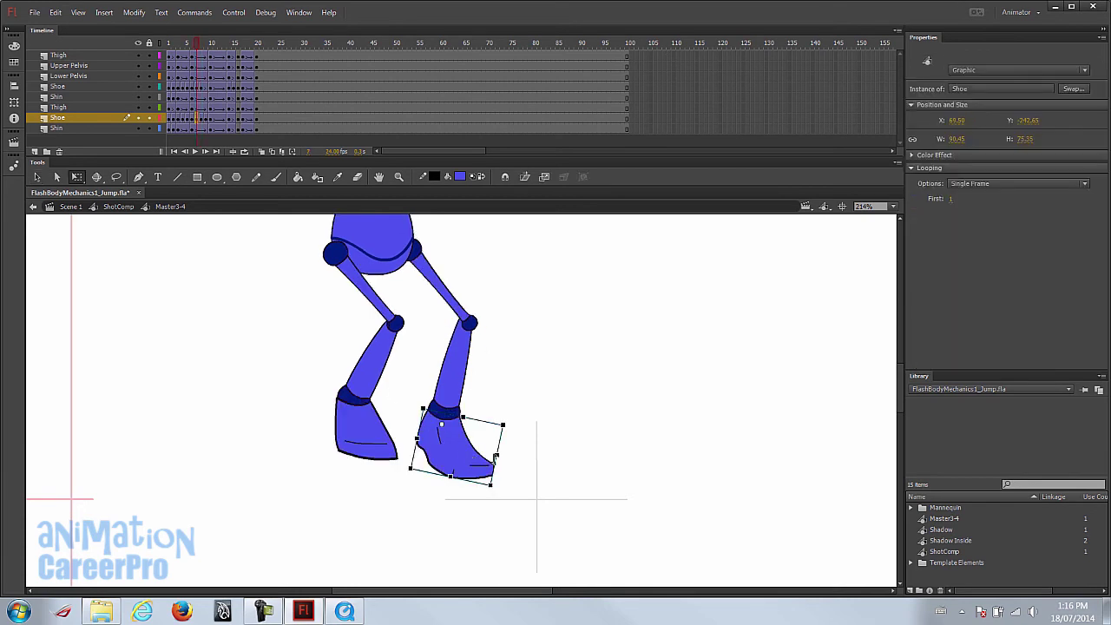
left_click_drag(500, 448, 504, 428)
left_click_drag(502, 477, 508, 466)
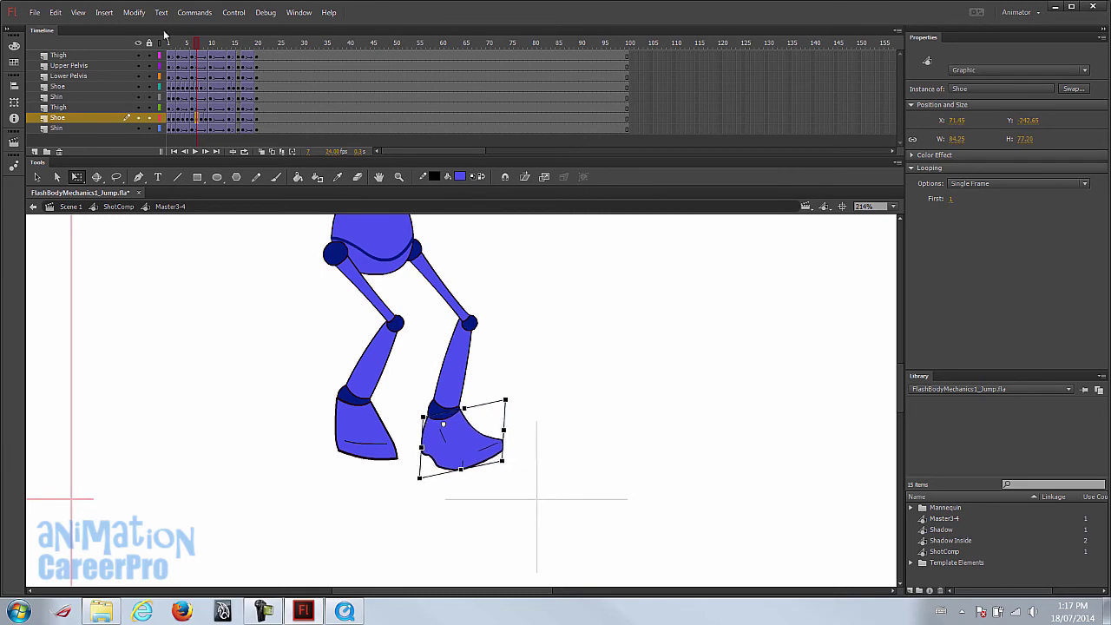
left_click_drag(198, 50, 202, 50)
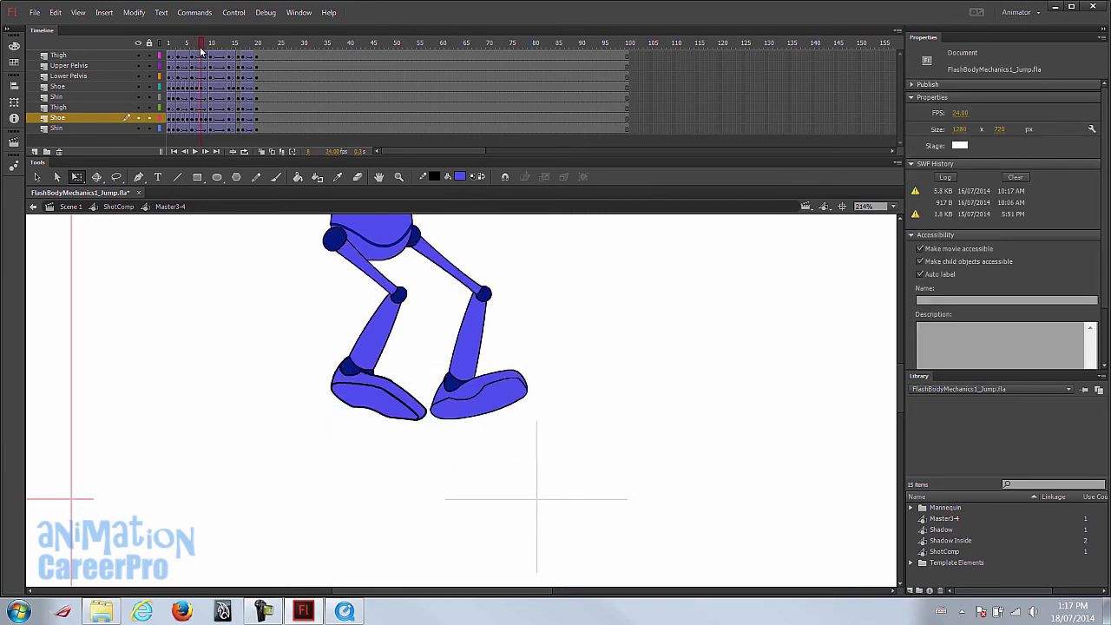
key("comma")
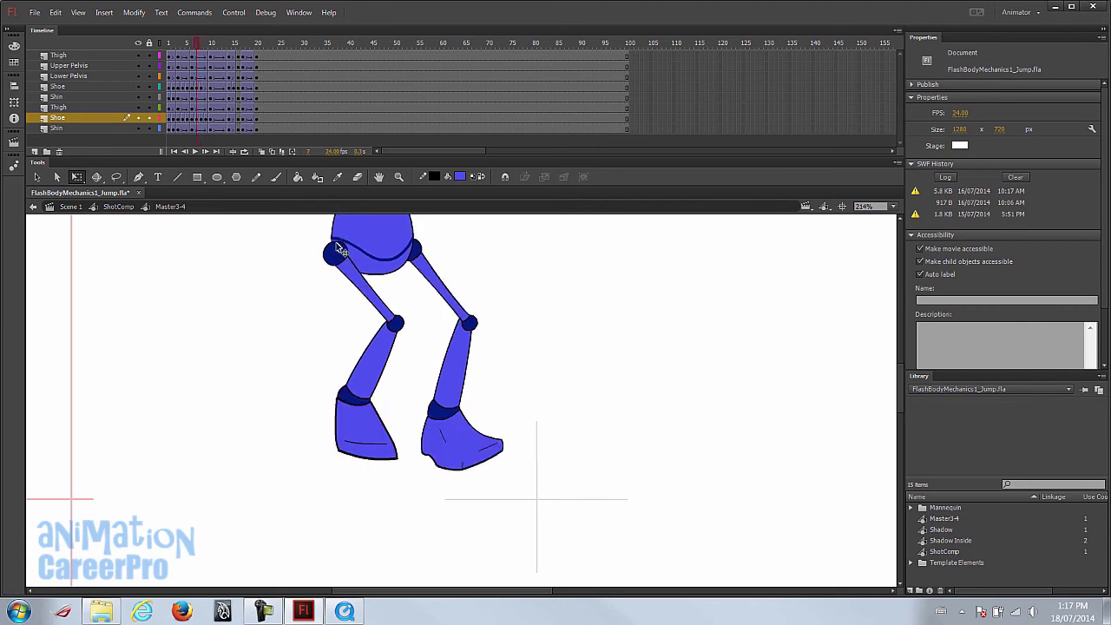
key("period")
- Rotate the right-hand shoe at frame 8 toe-down to a flatter angle and reposition it on the ankle
left_click(499, 392)
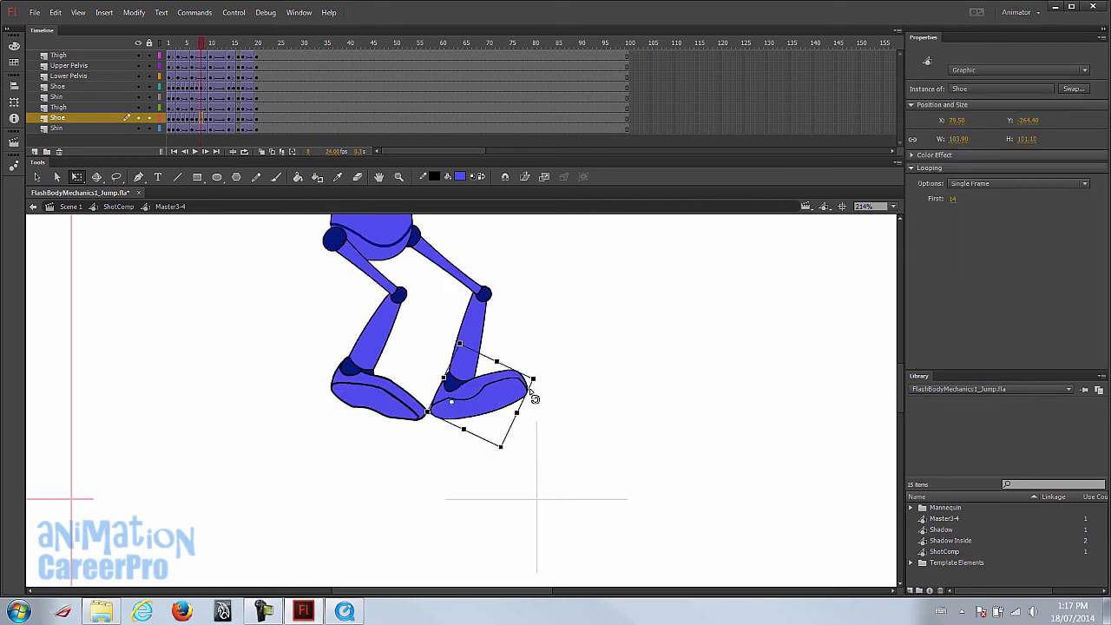
left_click_drag(539, 383, 487, 413)
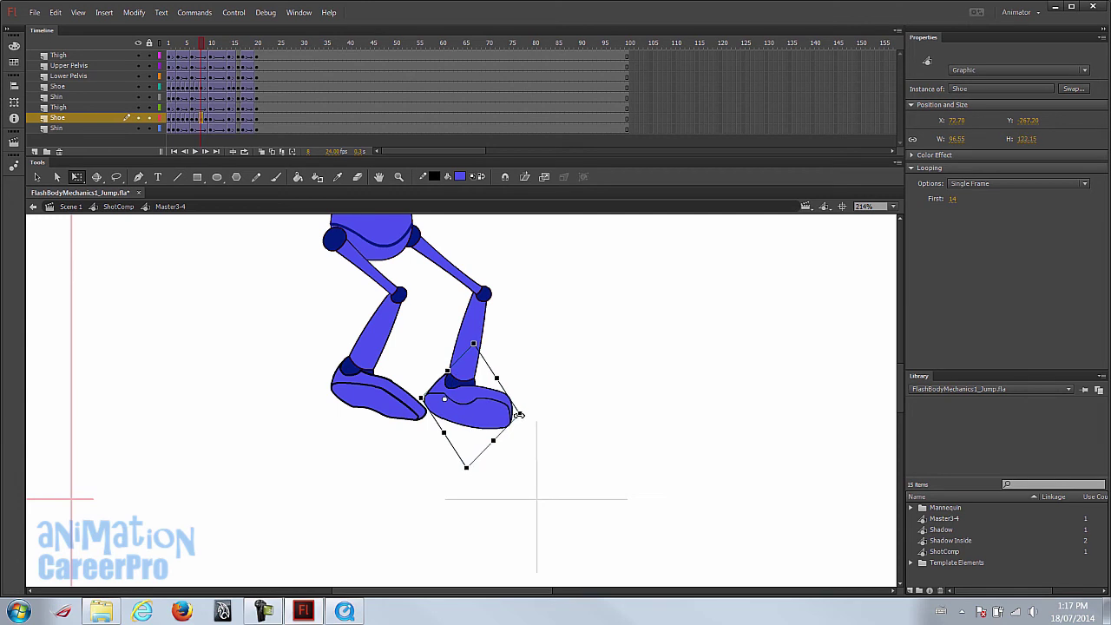
left_click(526, 390)
left_click_drag(205, 47, 188, 52)
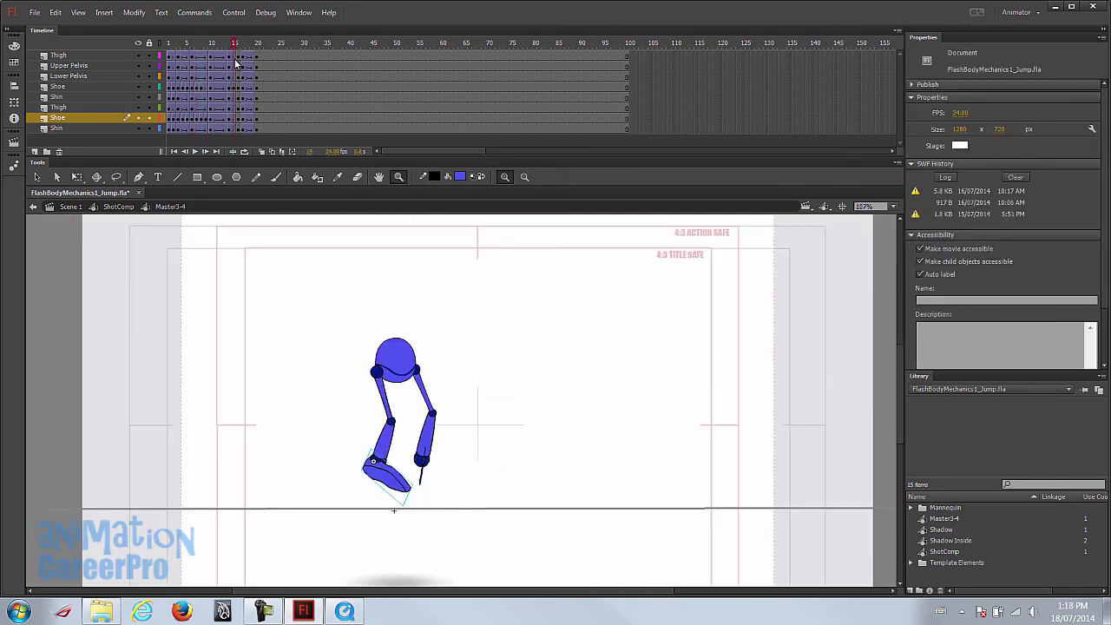
- Nudge both shoes slightly upward onto their ankles at frame 14
left_click_drag(235, 61, 210, 74)
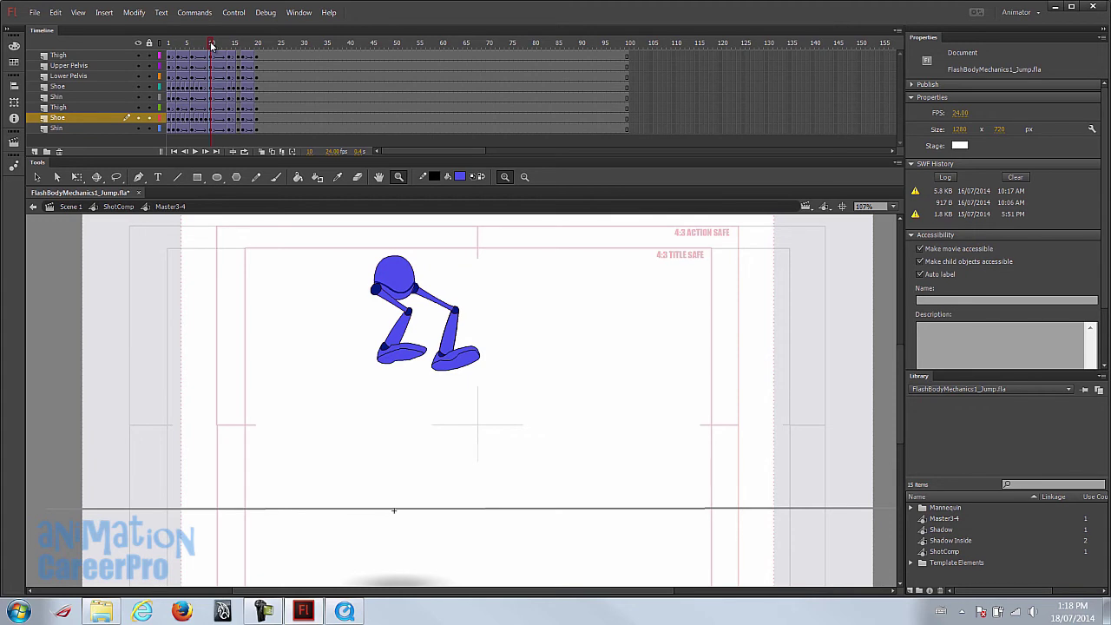
left_click_drag(211, 45, 228, 54)
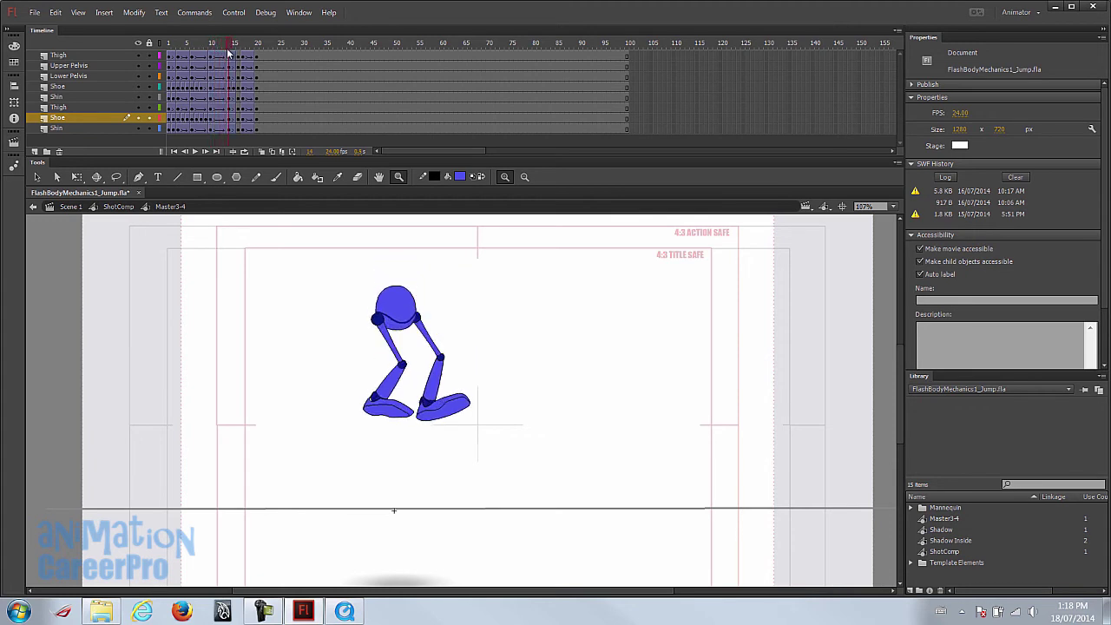
left_click(426, 442)
key("v")
mouse_move(491, 375)
left_mouse_down()
mouse_move(508, 382)
mouse_move(495, 368)
left_mouse_up()
left_click(378, 369)
left_click_drag(381, 372, 376, 364)
left_click(514, 373)
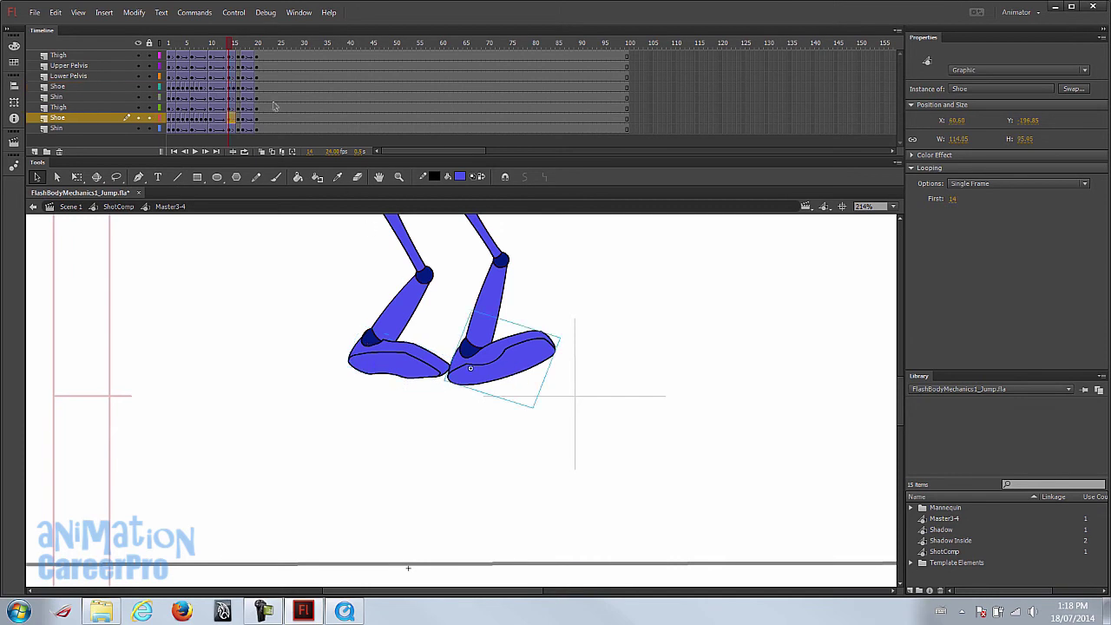
- Compare the shoe poses across frames 12 to 16 of the descent
key("comma")
key("comma")
key("period")
key("period")
key("period")
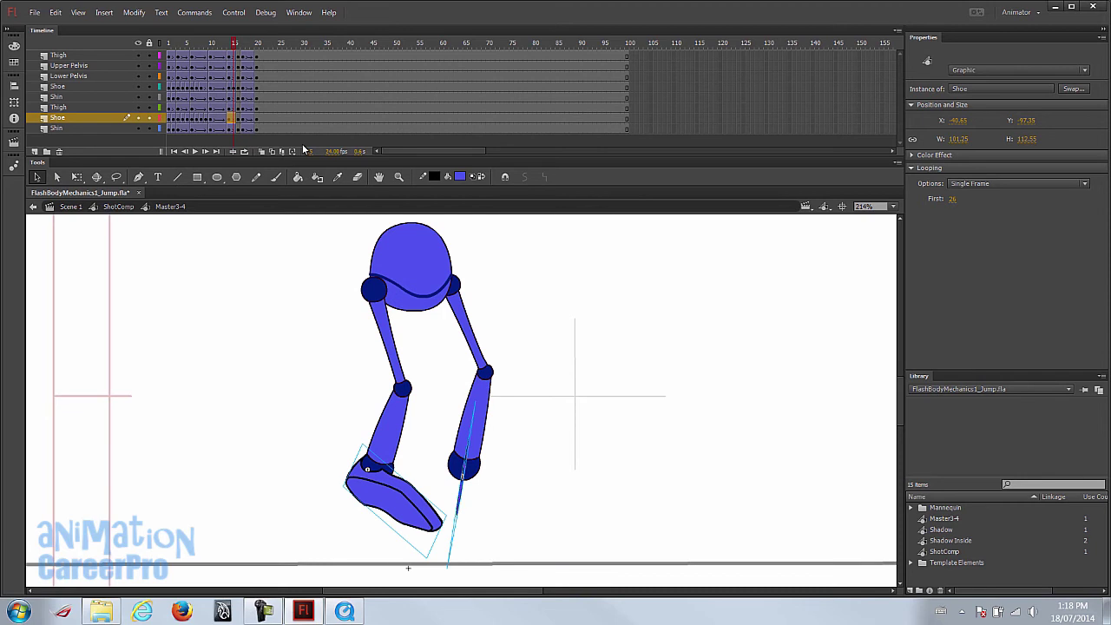
key("period")
left_click_drag(427, 333, 390, 202)
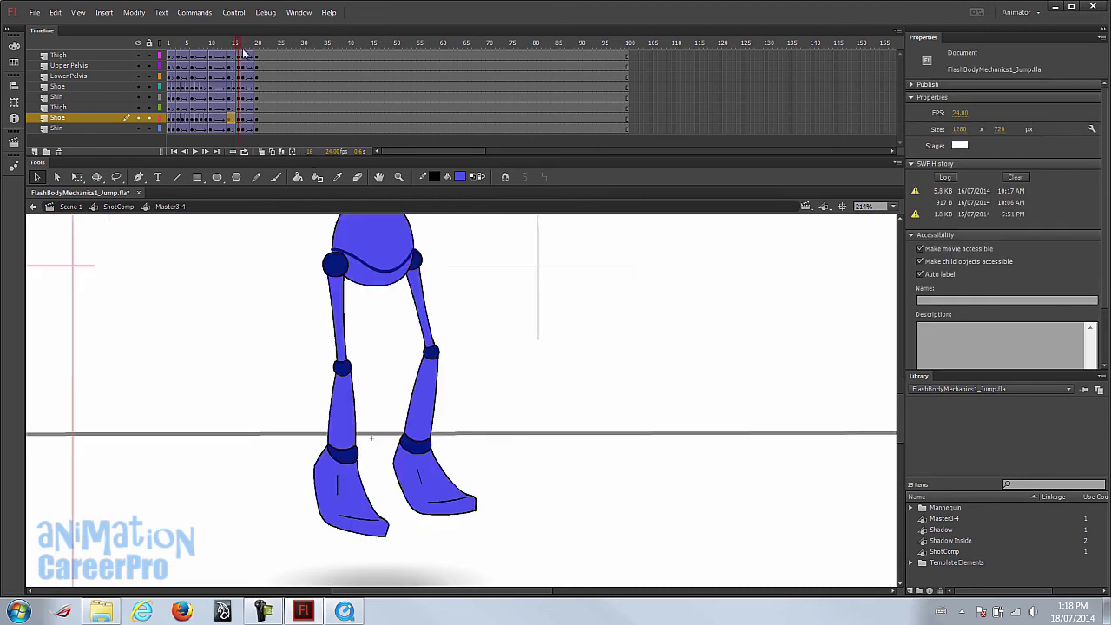
left_click(232, 49)
left_click_drag(234, 48, 230, 48)
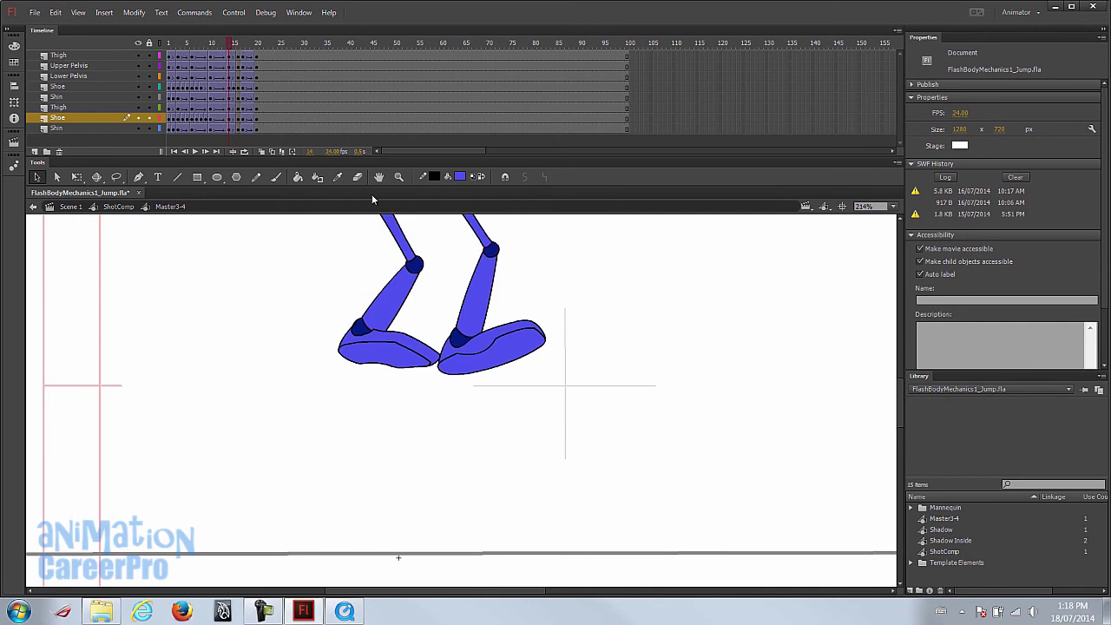
- Copy the right-hand shoe's frame 14 keyframe to frame 15 and move the shoe down onto the ankle
left_click(524, 353)
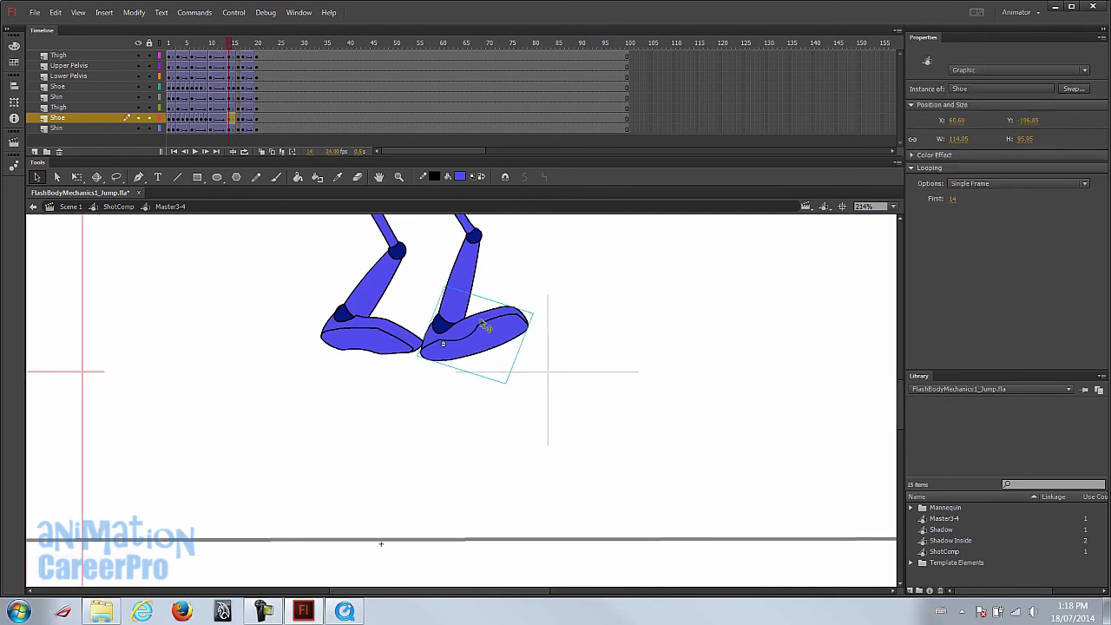
left_click(230, 121)
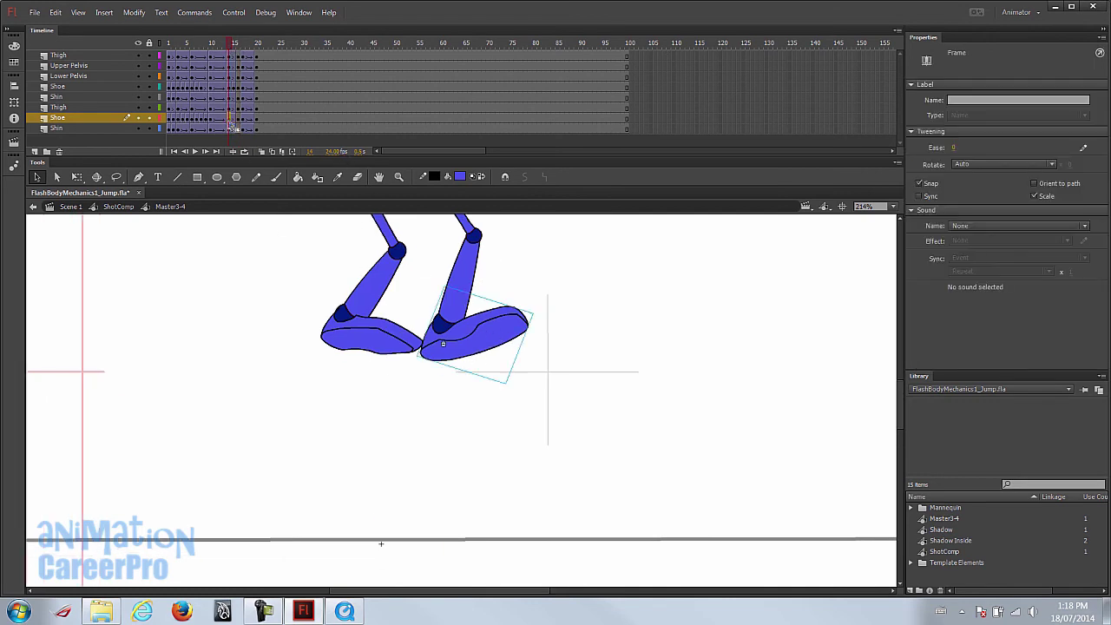
right_click(231, 121)
left_click(261, 311)
left_click(237, 123)
right_click(236, 122)
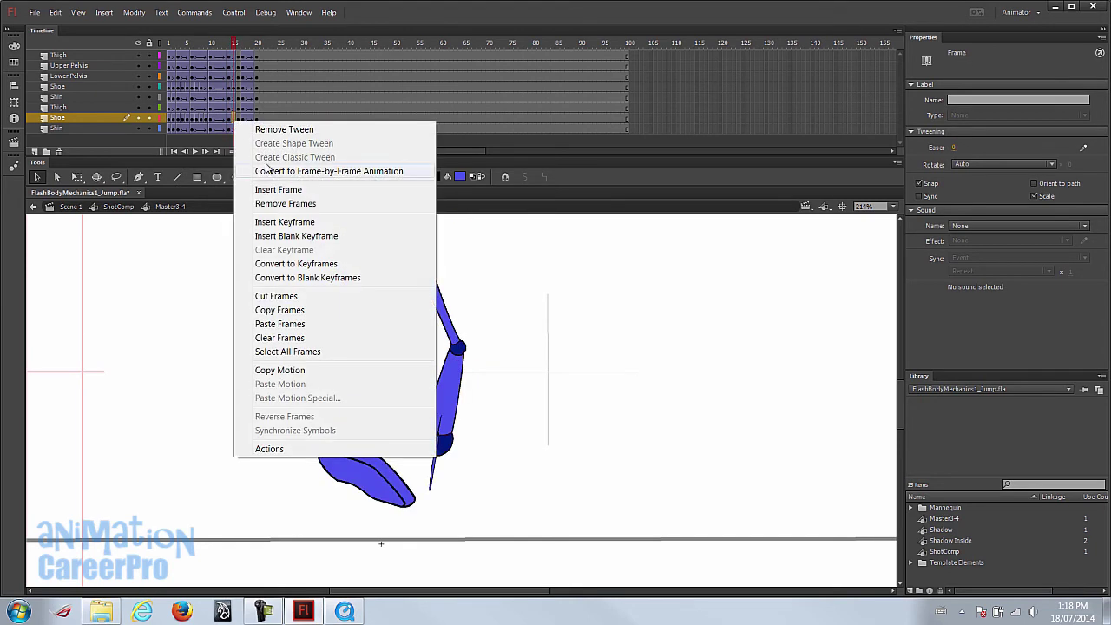
left_click(310, 323)
left_click_drag(500, 334, 486, 456)
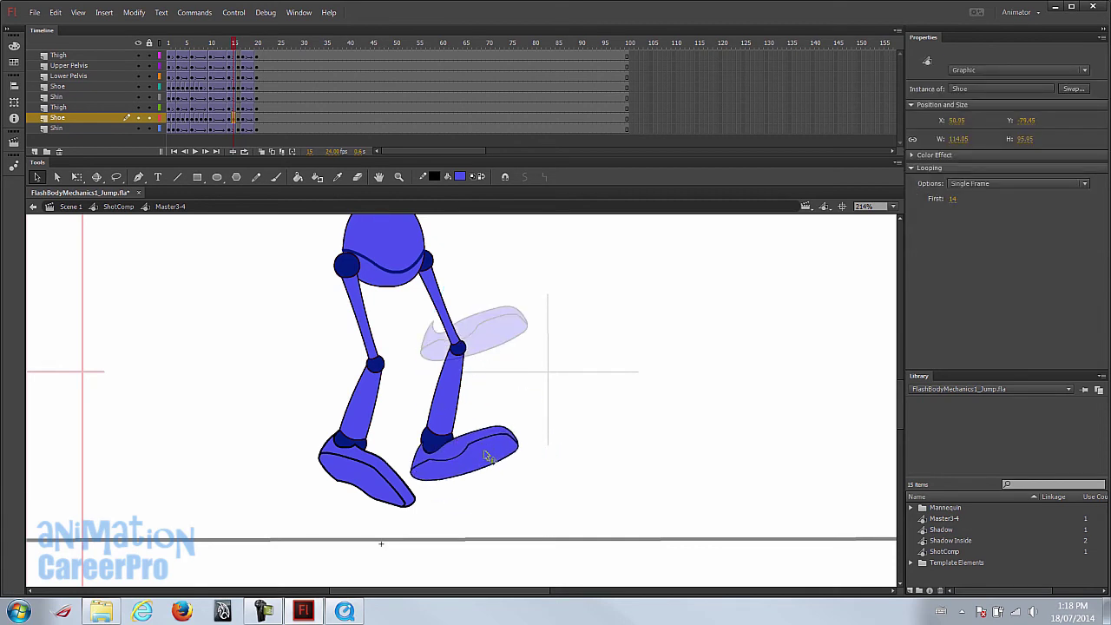
- Rotate the right-hand shoe toe-down at frame 15, fit it to the ankle, and compare it with frames 14 and 16
key("q")
left_click_drag(532, 439, 477, 465)
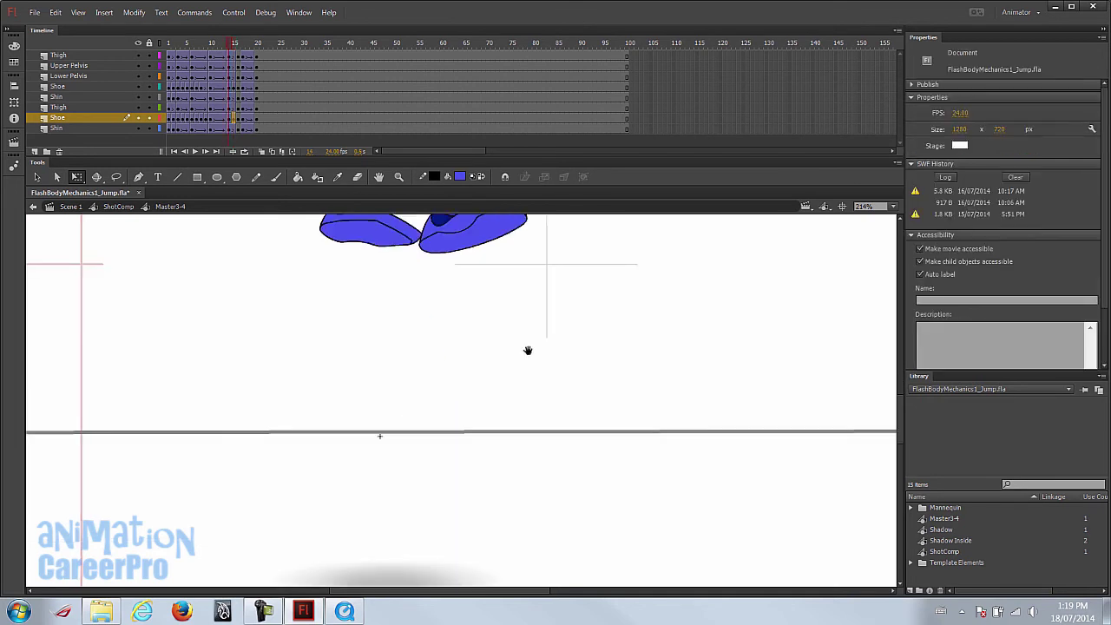
left_click_drag(528, 347, 526, 377)
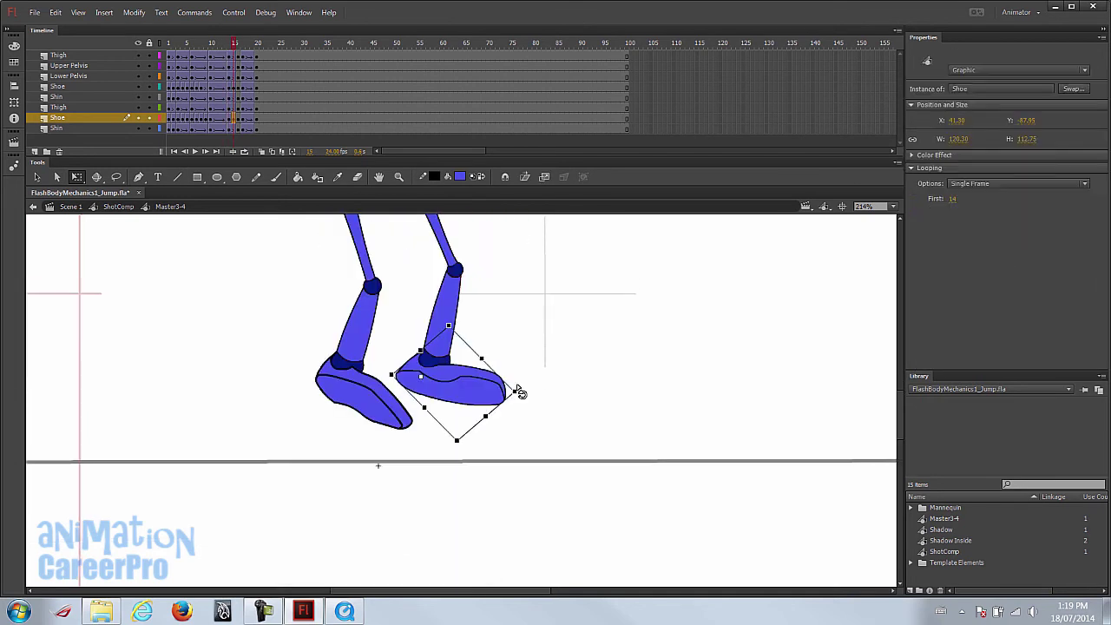
key("period")
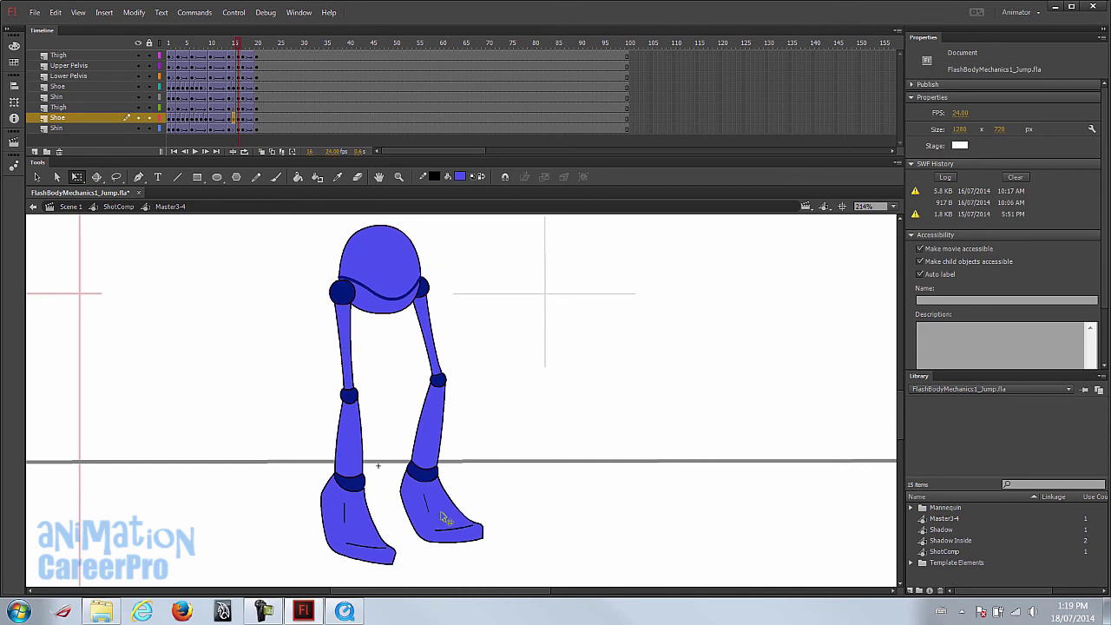
- Rotate the right-hand shoe slightly toe-down at frame 15 and check the landing frames through frame 20
key("comma")
left_click_drag(509, 407, 505, 417)
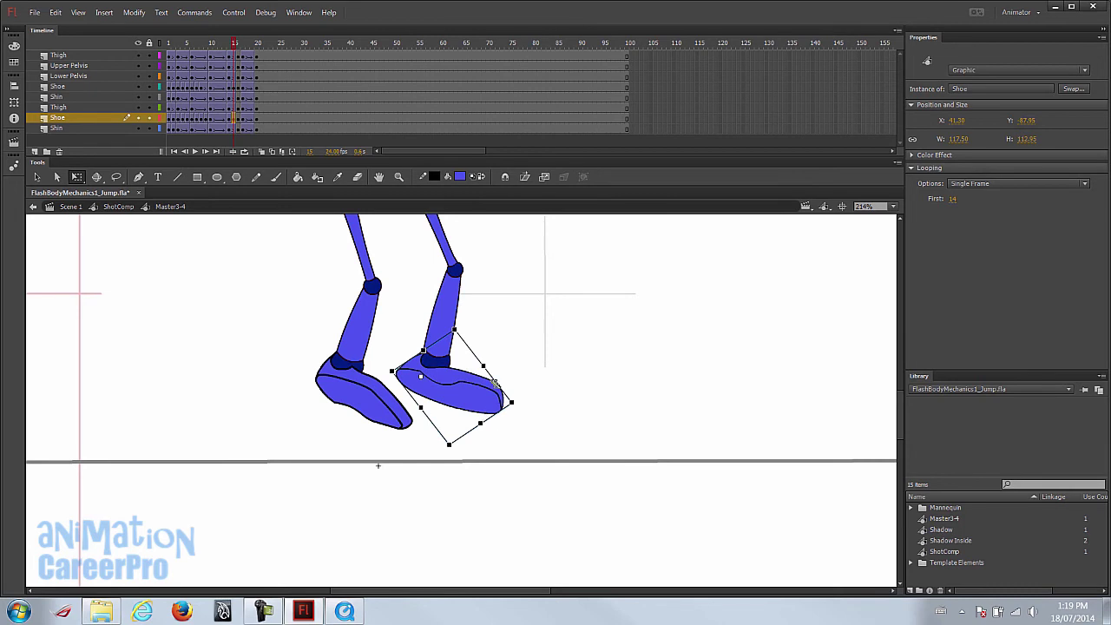
key("period")
key("period")
left_click_drag(245, 46, 258, 47)
- Play the whole jump from frame 1 with the full stage in view
key("z")
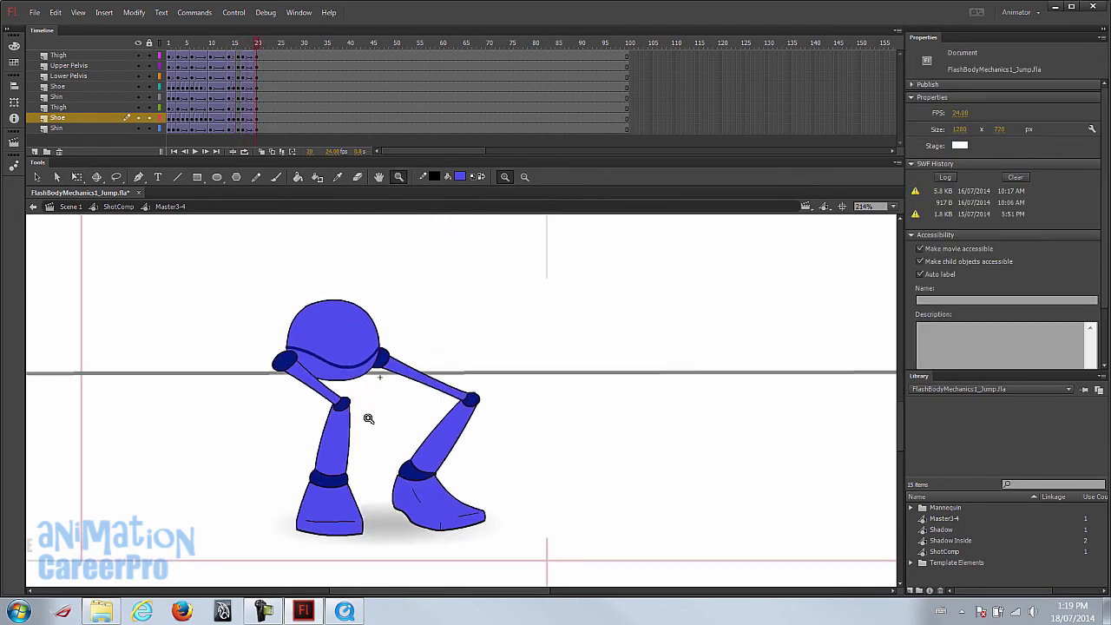
key("ctrl+2")
left_click(171, 47)
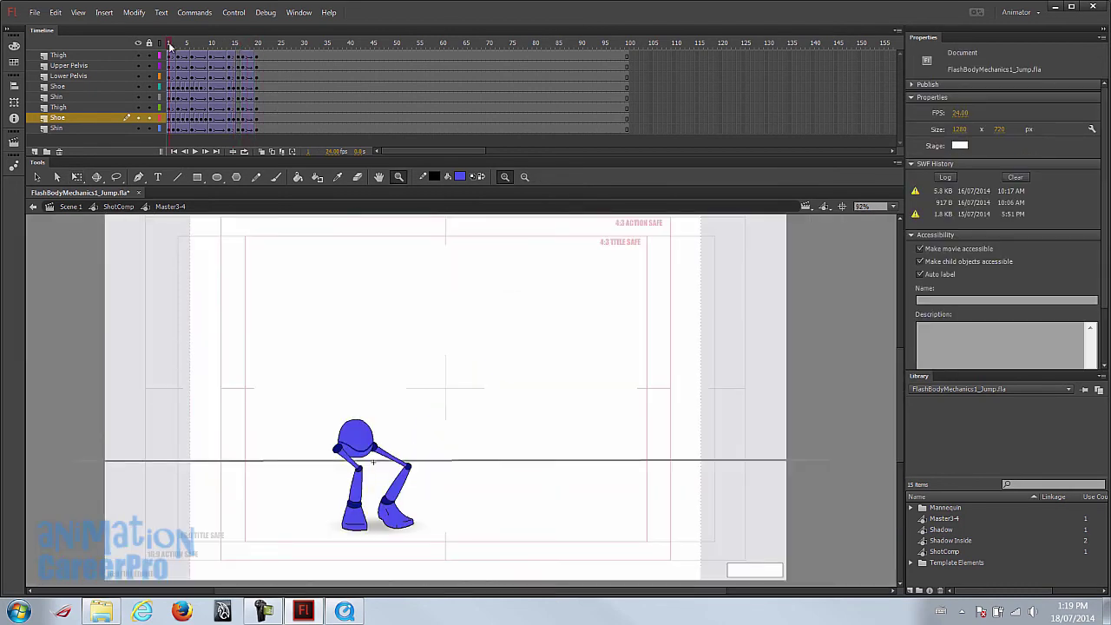
key("Return")
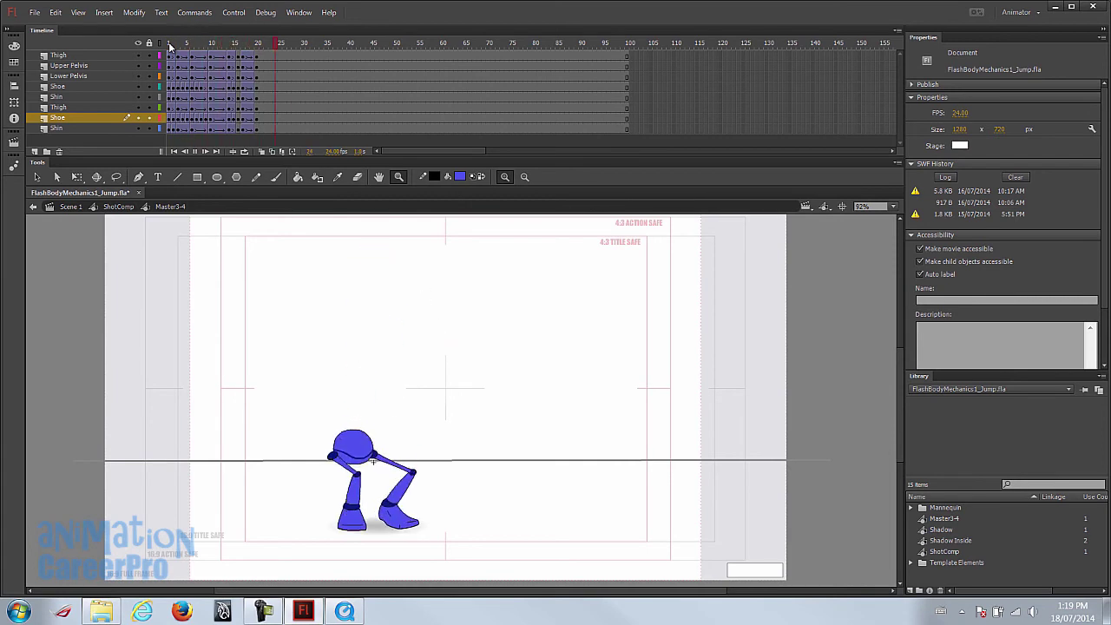
left_click(170, 47)
- Select all mannequin parts at frame 3 and stretch the whole figure slightly upward
left_click_drag(170, 47, 177, 42)
key("v")
left_click(409, 367)
key("ctrl+a")
key("q")
left_click_drag(372, 347, 374, 338)
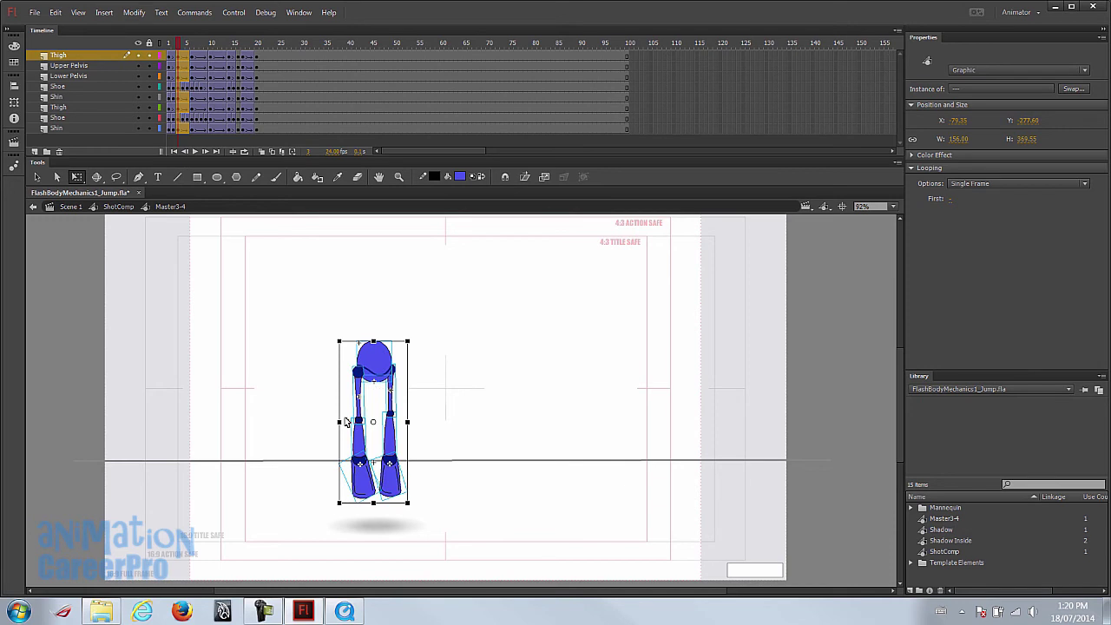
left_click_drag(342, 422, 342, 402)
- Review the descent up to frame 20 and remove frames 21 to 100 from all mannequin layers
left_click_drag(184, 48, 246, 44)
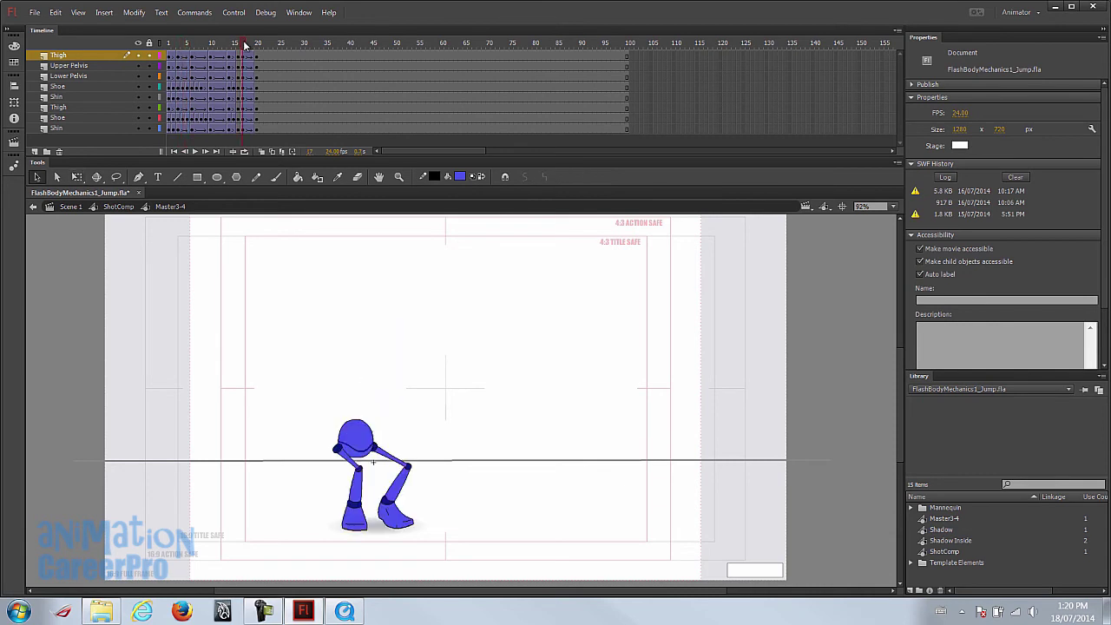
left_click_drag(245, 44, 258, 49)
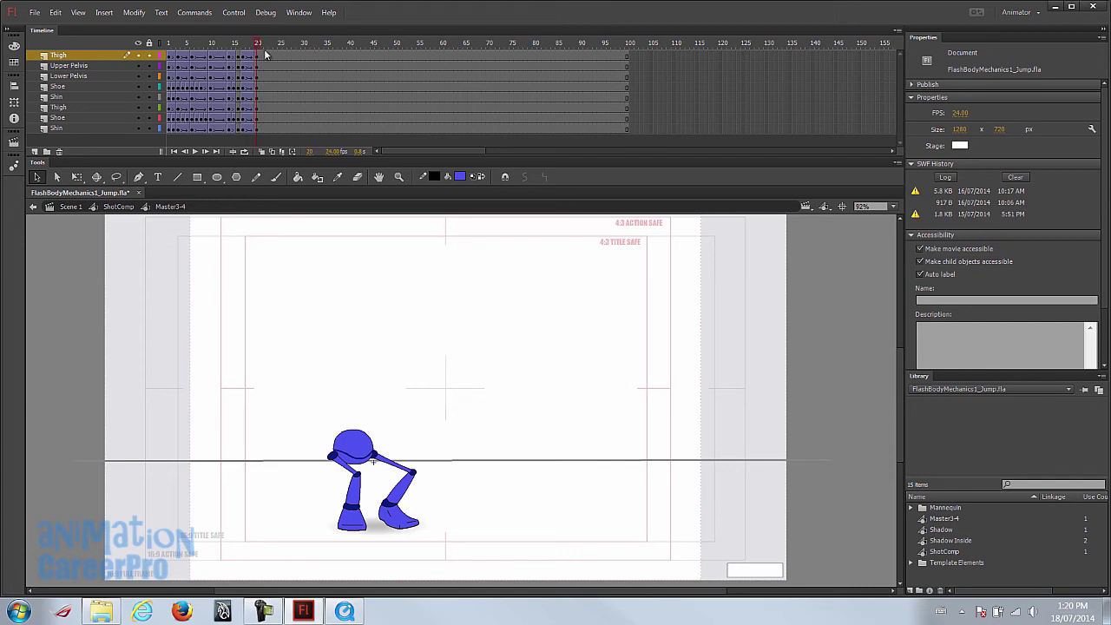
left_click(171, 46)
mouse_move(171, 46)
left_mouse_down()
mouse_move(187, 47)
mouse_move(171, 52)
left_mouse_up()
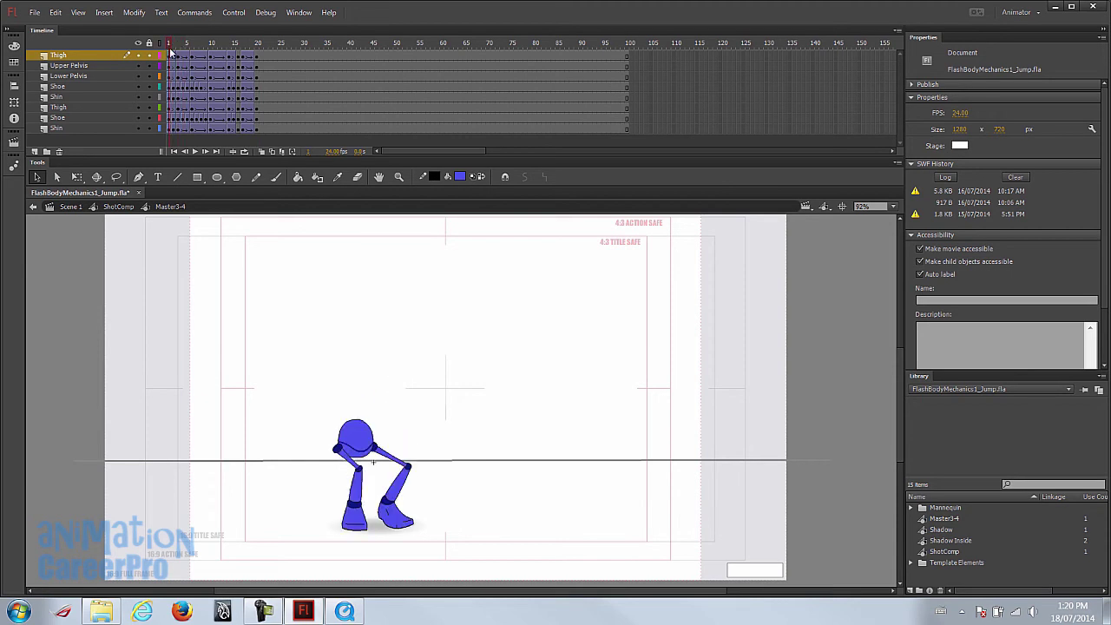
left_click(262, 58)
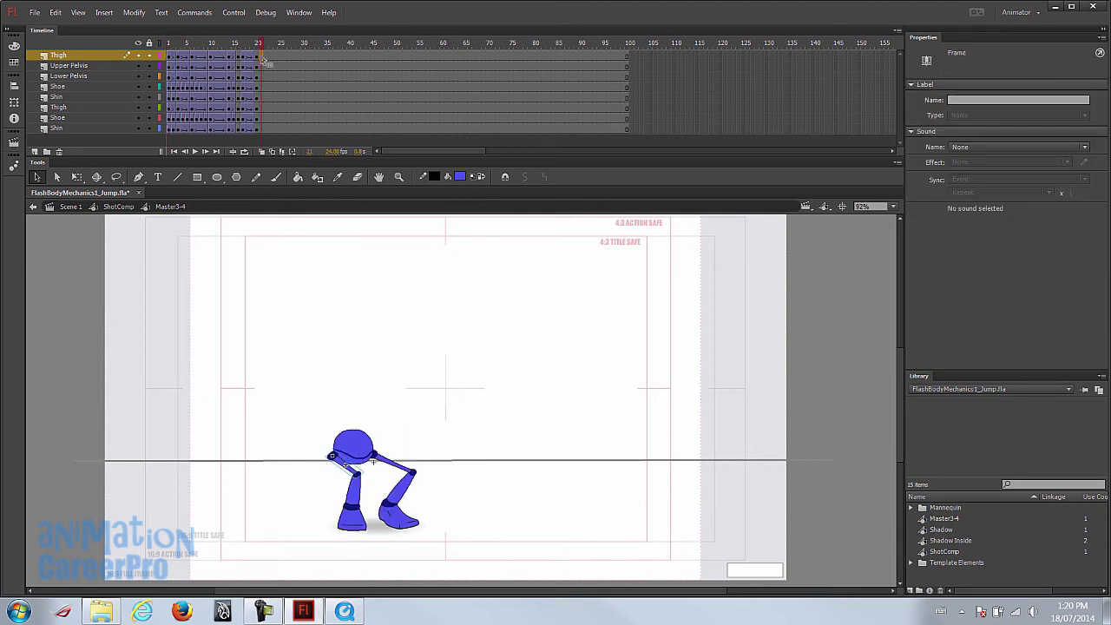
left_click(629, 129, "shift")
right_click(287, 74)
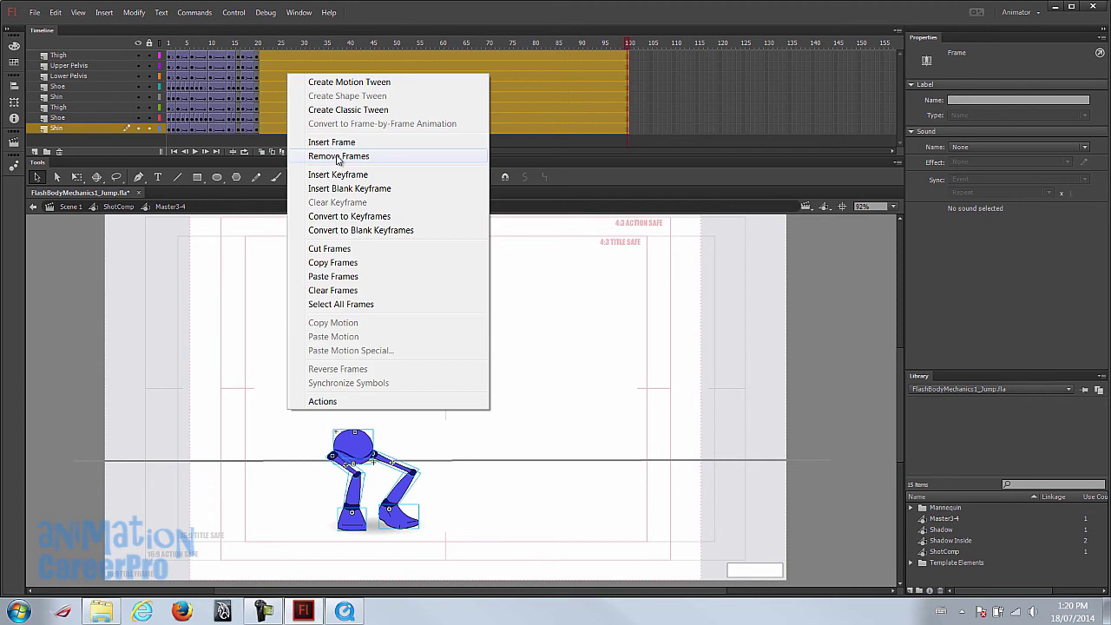
left_click(338, 156)
- Play back the trimmed jump and return to the ShotComp level
left_click(250, 48)
key("Return")
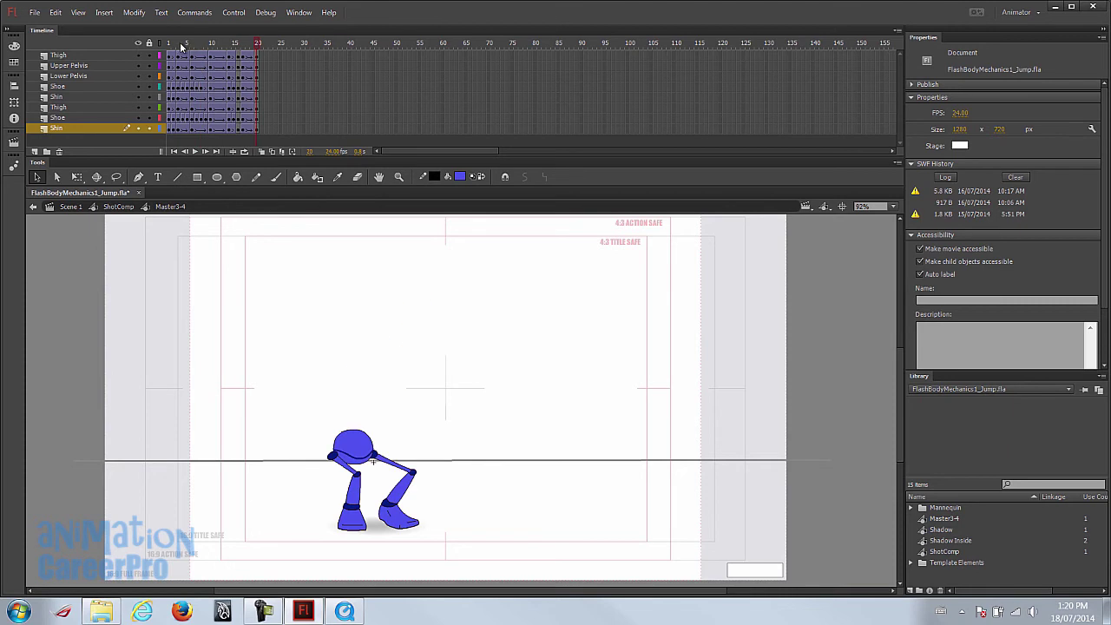
left_click(170, 45)
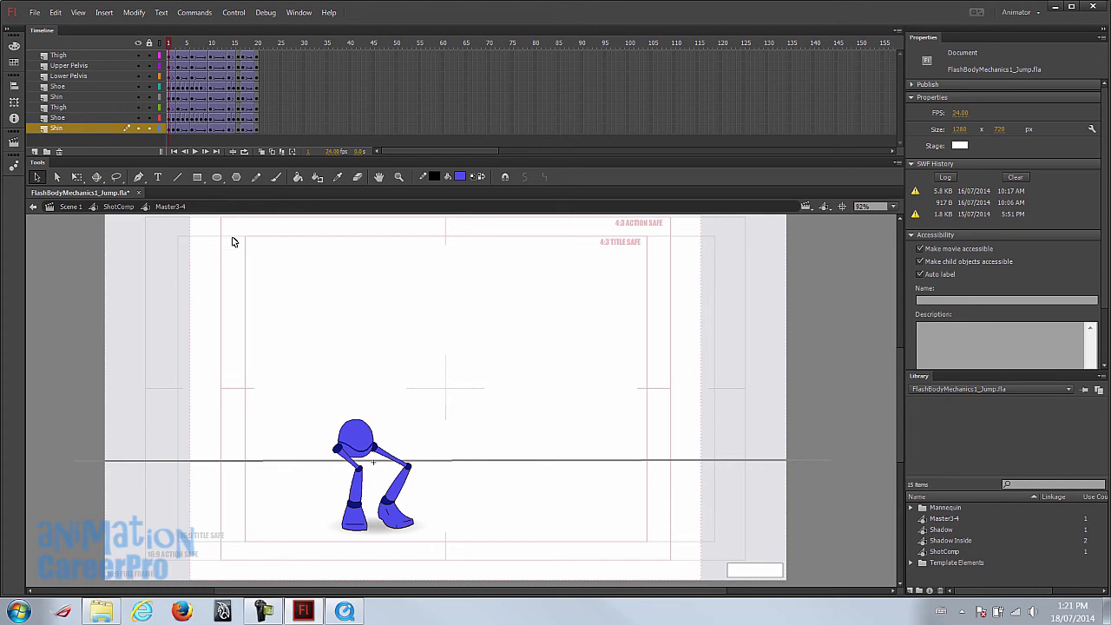
double_click(587, 298)
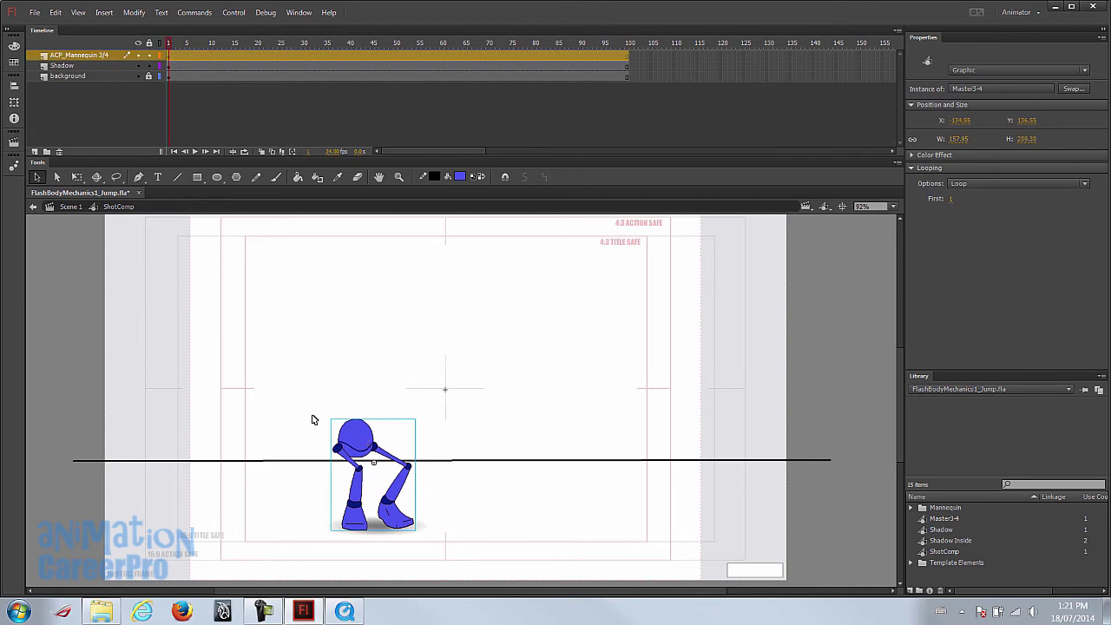
- Play the looping mannequin jump in ShotComp from frame 1
left_click_drag(369, 453, 389, 338)
key("ctrl+z")
left_click(170, 45)
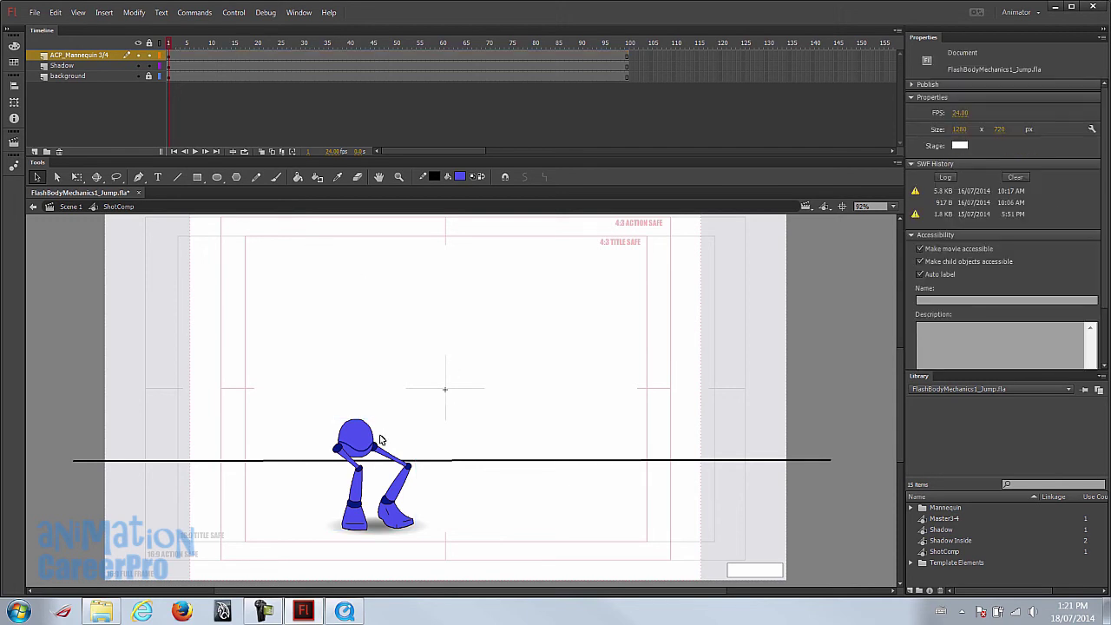
key("Return")
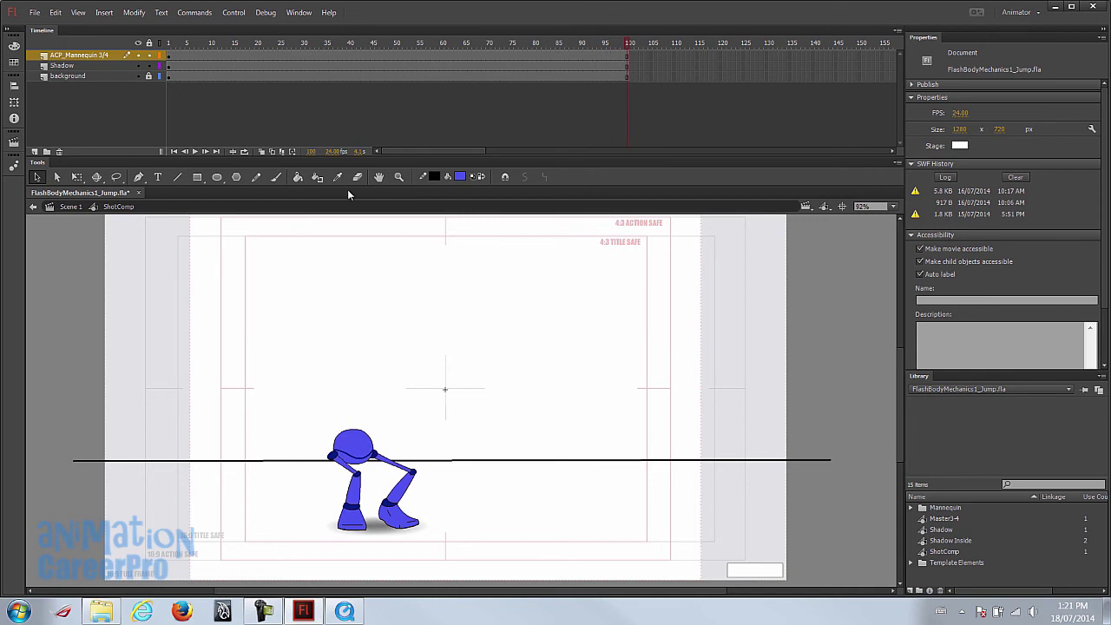
left_click(169, 46)
key("Return")
key("Return")
left_click(170, 41)
- Compare the shadow with the mannequin's jump height and insert a Shadow keyframe at frame 2
left_click(373, 524)
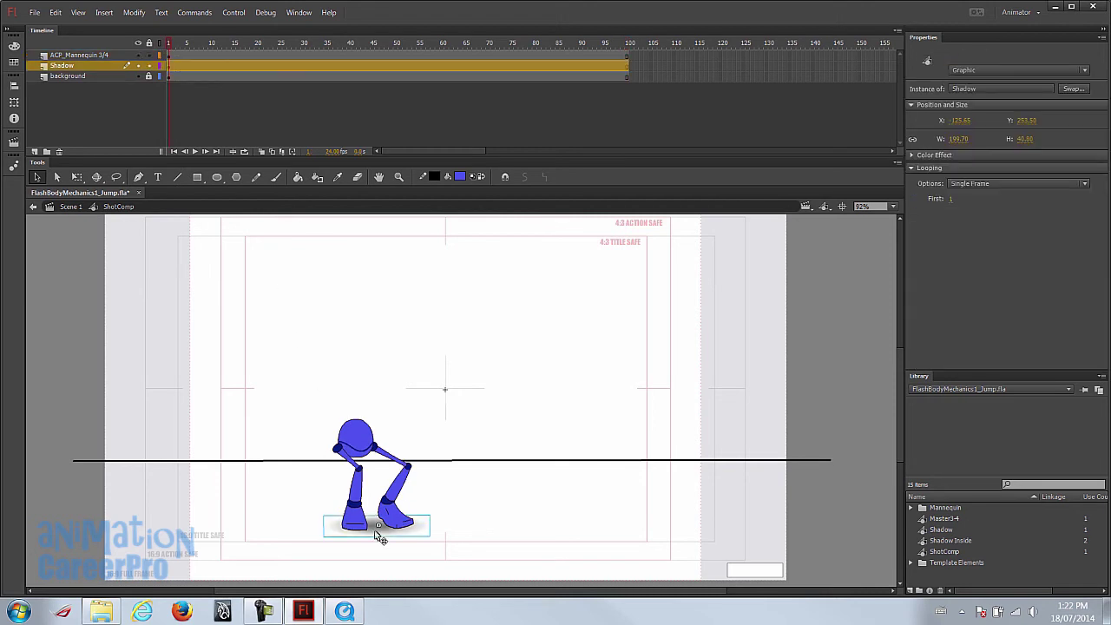
left_click_drag(168, 43, 213, 49)
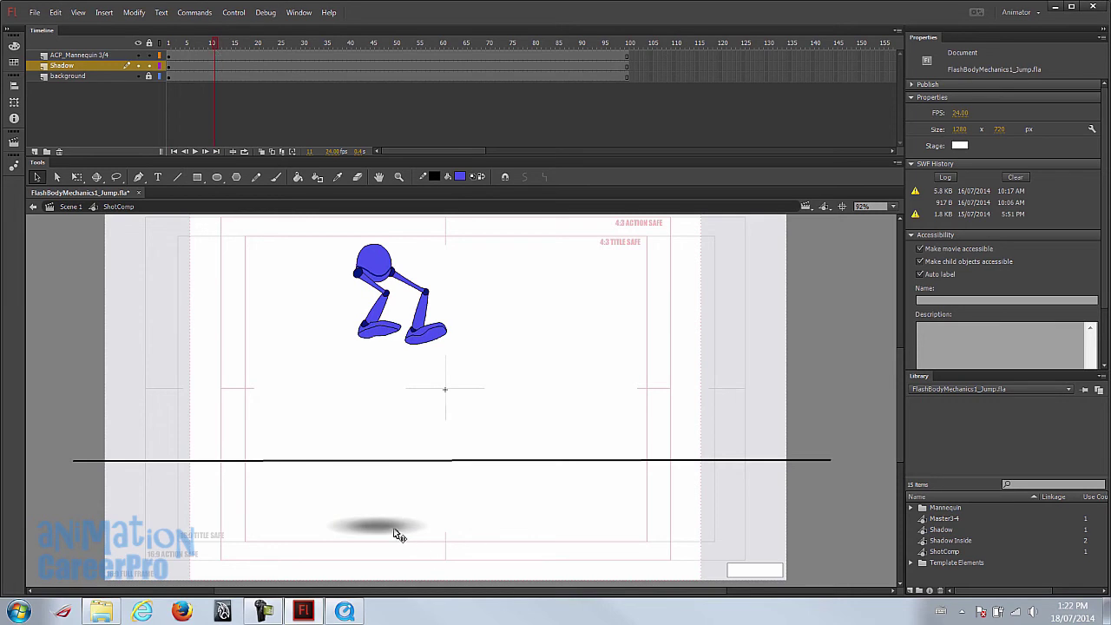
left_click(170, 47)
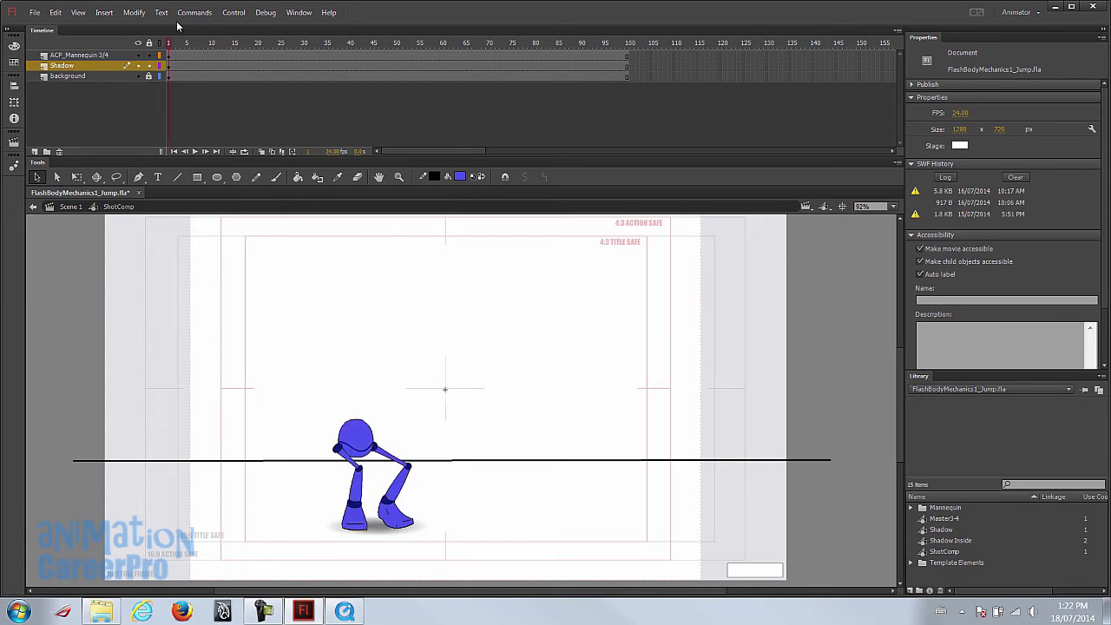
mouse_move(170, 48)
left_mouse_down()
mouse_move(222, 48)
mouse_move(173, 64)
left_mouse_up()
left_click(177, 65)
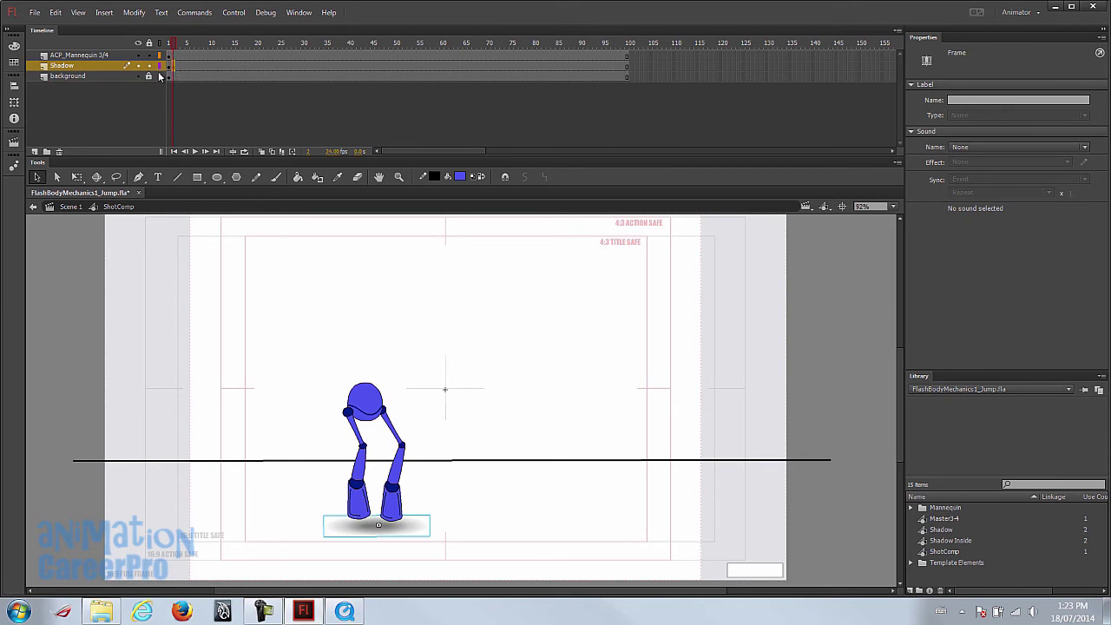
- Insert keyframes on the Shadow layer at frames 10, 17 and 22
left_click_drag(174, 47, 265, 52)
left_click(211, 66)
left_click(243, 66)
key("F6")
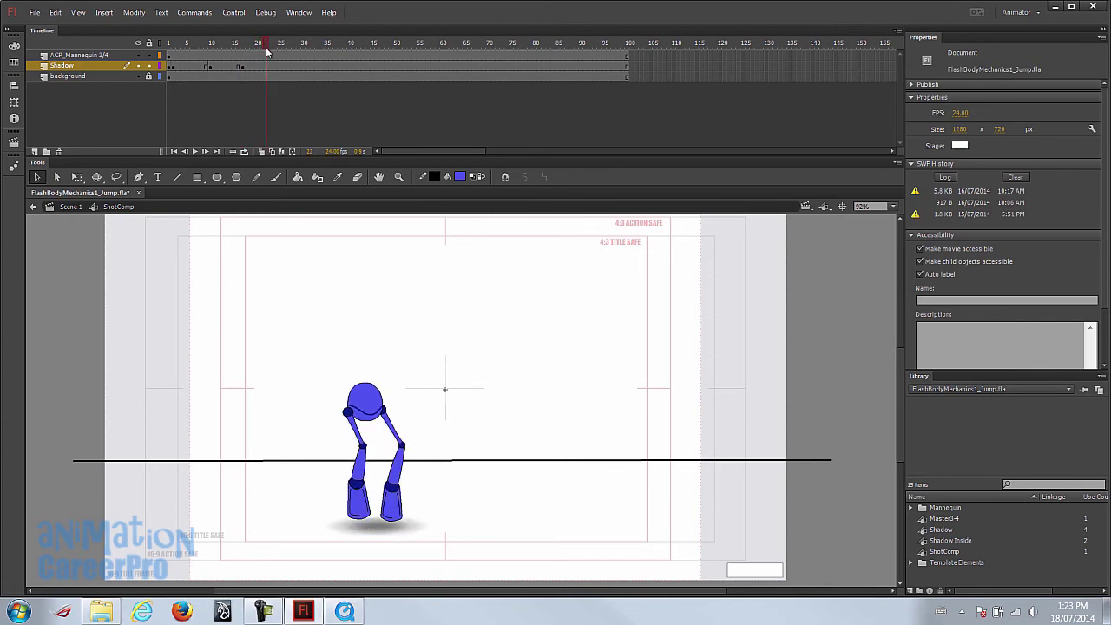
left_click(267, 68)
key("F6")
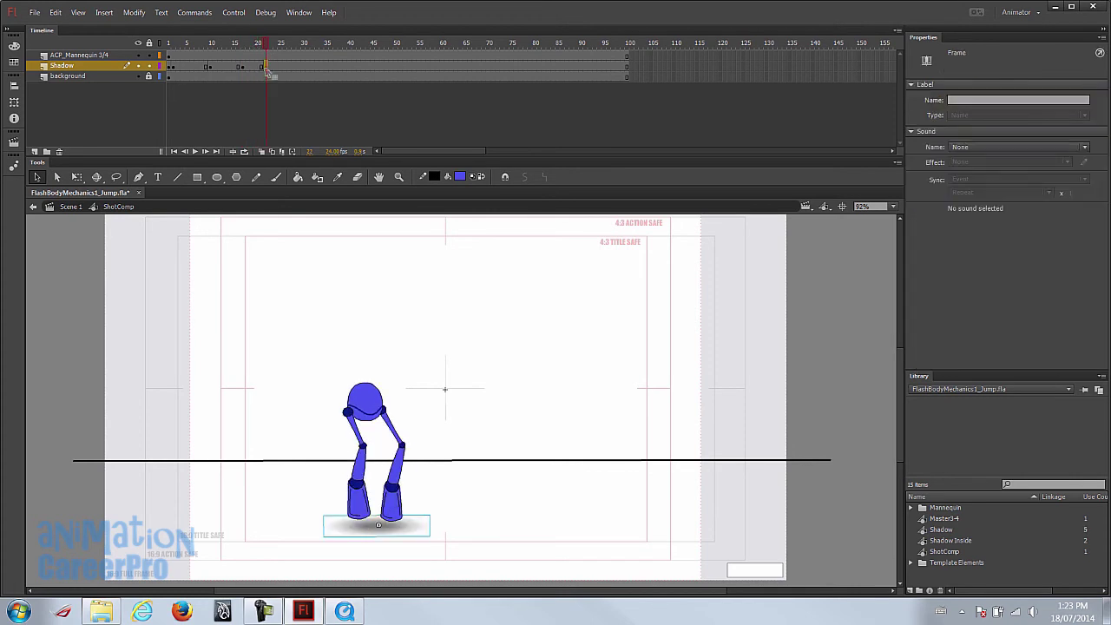
- Scale the shadow down around its centre to about 120 by 24 px at frame 10
left_click(268, 48)
left_click_drag(266, 48, 208, 61)
left_click(382, 523)
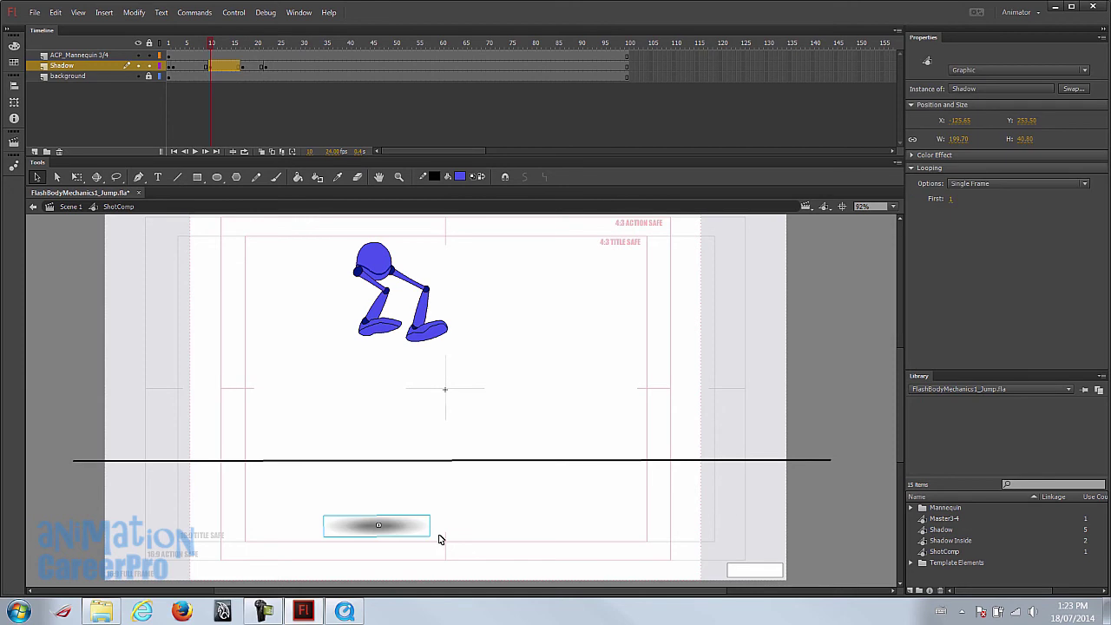
key("q")
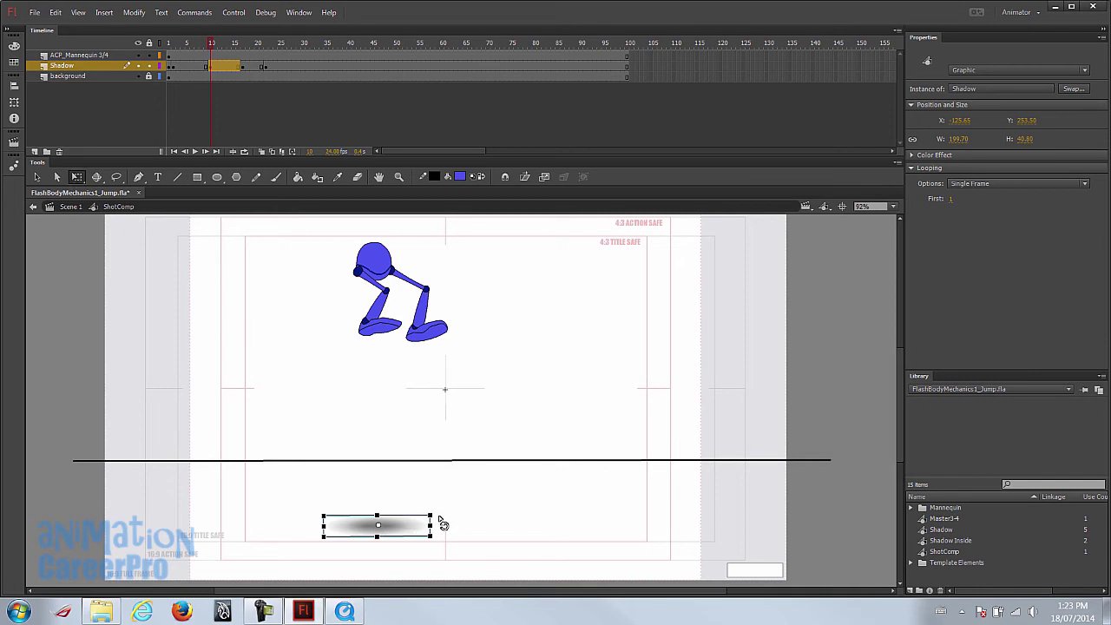
left_click_drag(430, 516, 413, 518)
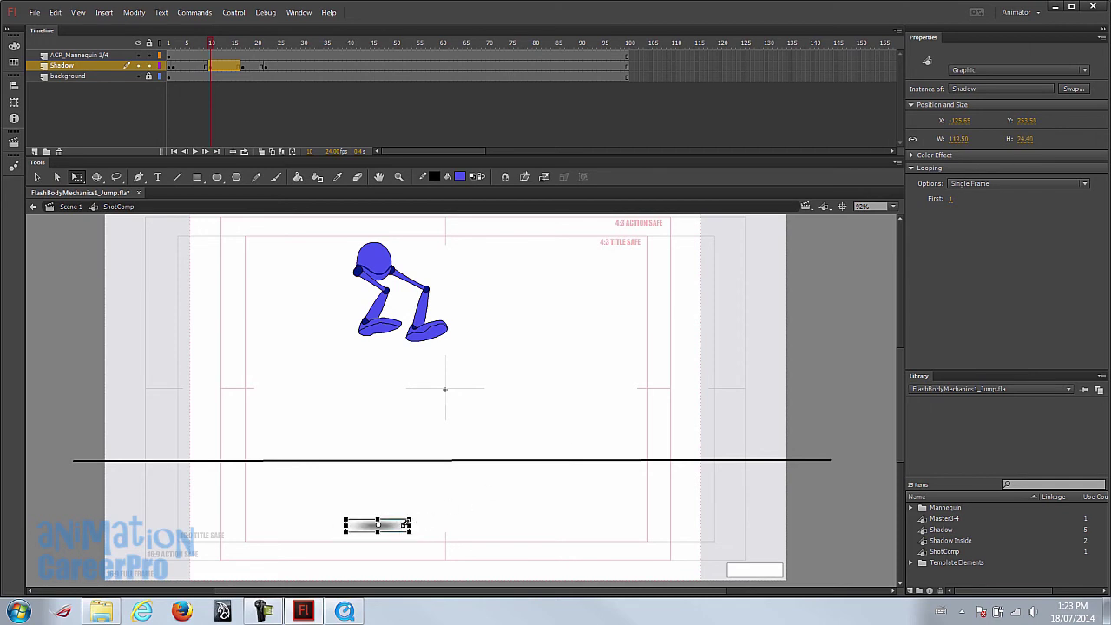
- Copy Shadow layer frames 10 to 22 and paste them at frame 30
left_click(176, 57)
left_click_drag(176, 57, 265, 70)
left_click(266, 74)
left_click(211, 68)
right_click(263, 70)
left_click(339, 256)
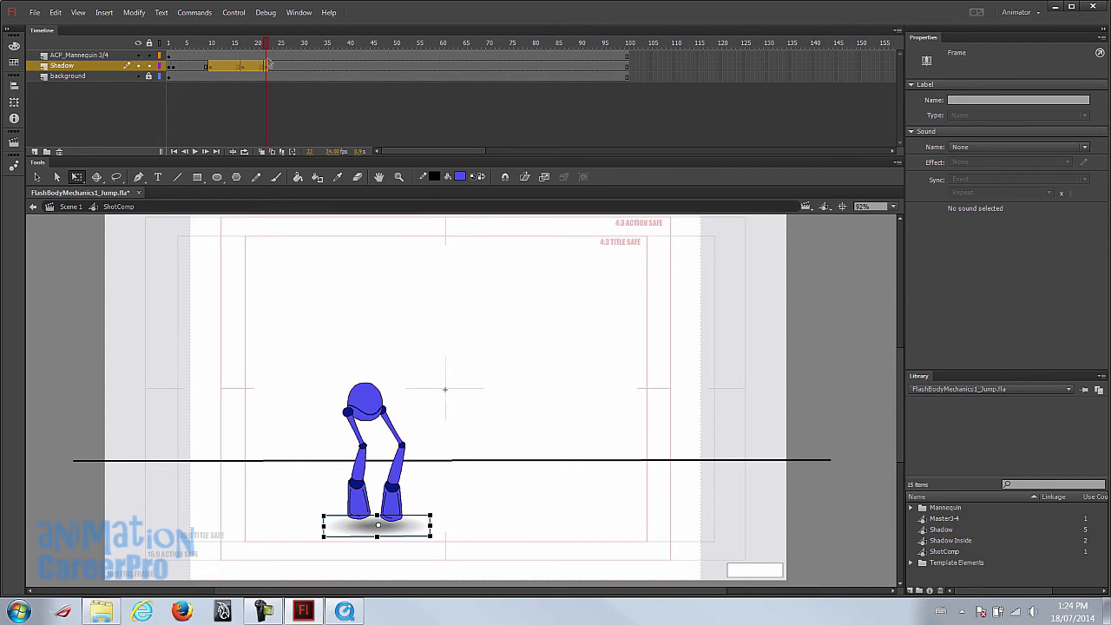
left_click_drag(266, 52, 304, 64)
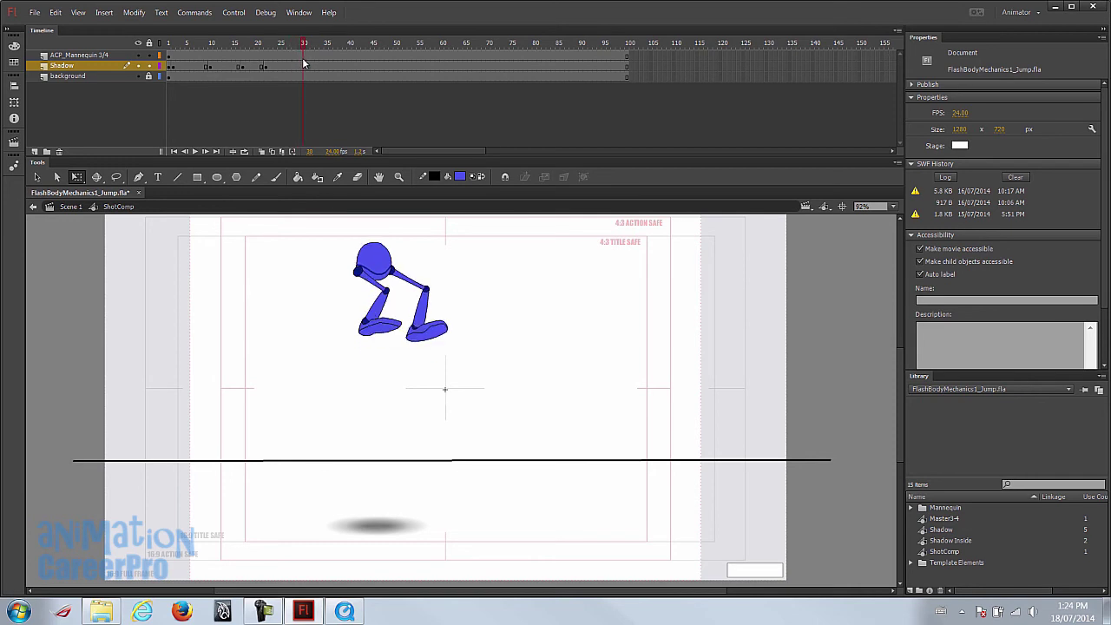
left_click(303, 66)
right_click(304, 71)
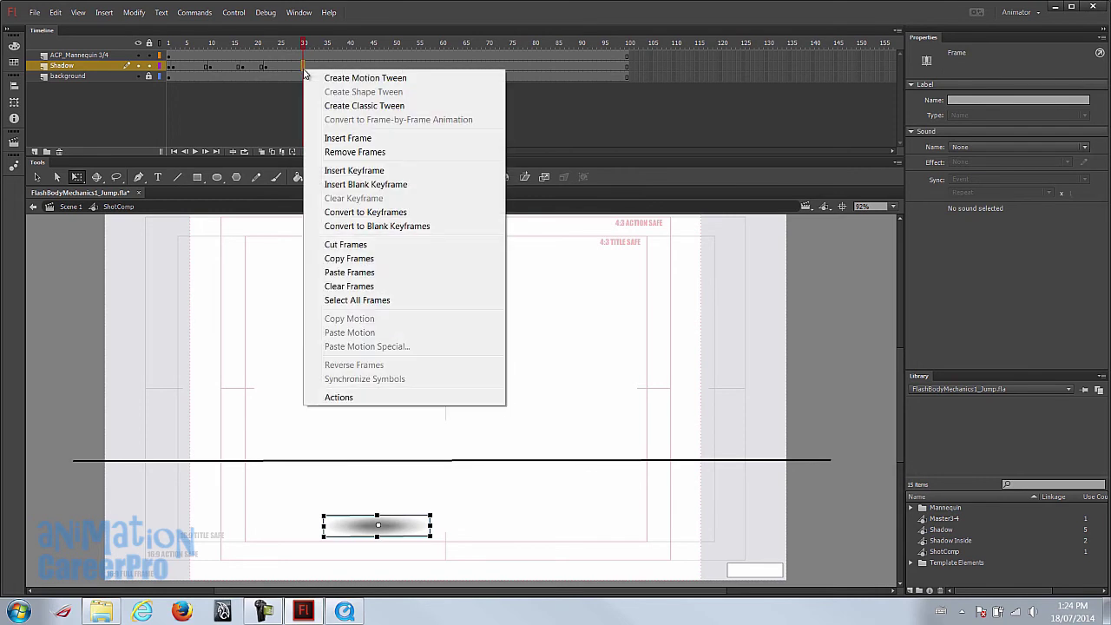
left_click(397, 273)
- Paste the copied Shadow frames at frames 50, 70 and 92
left_click_drag(255, 45, 395, 61)
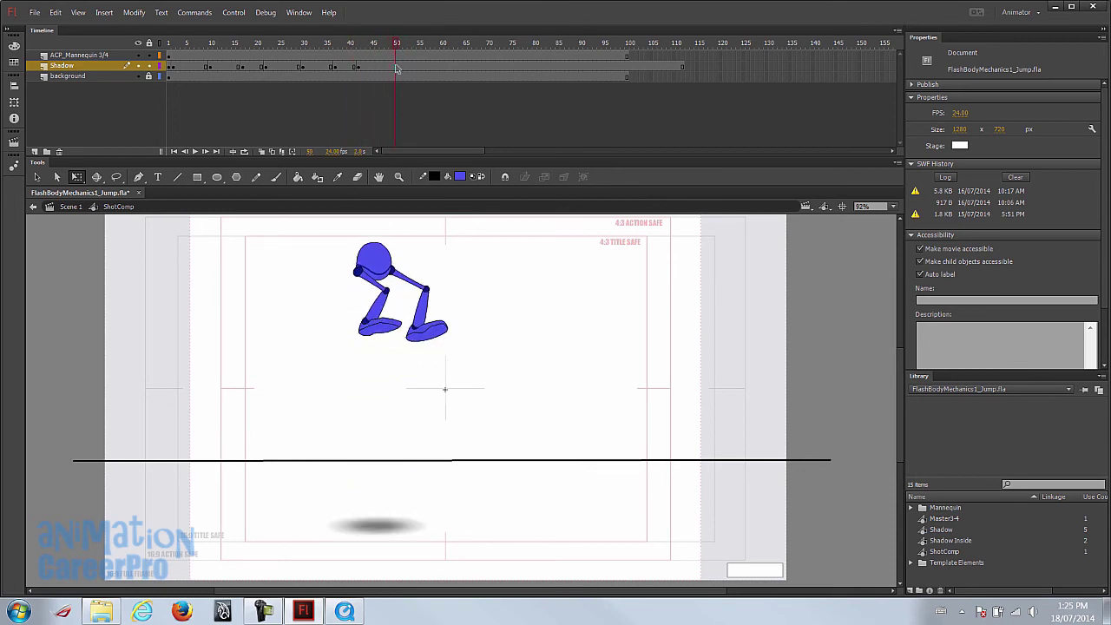
right_click(397, 74)
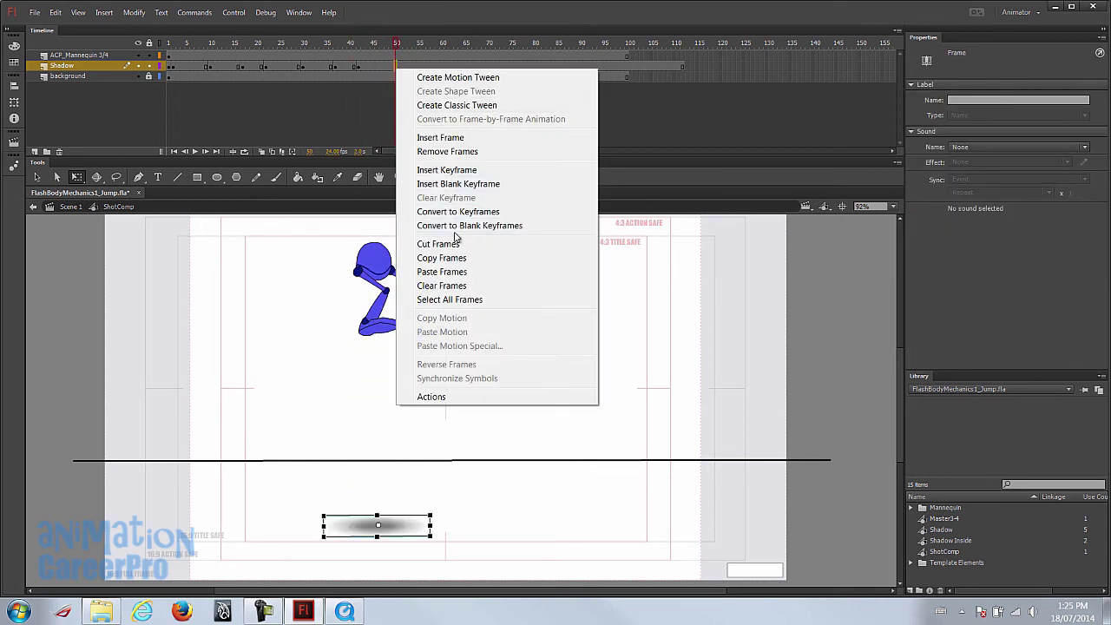
left_click(442, 272)
left_click_drag(446, 44, 590, 52)
right_click(488, 66)
left_click(531, 268)
left_click(642, 271)
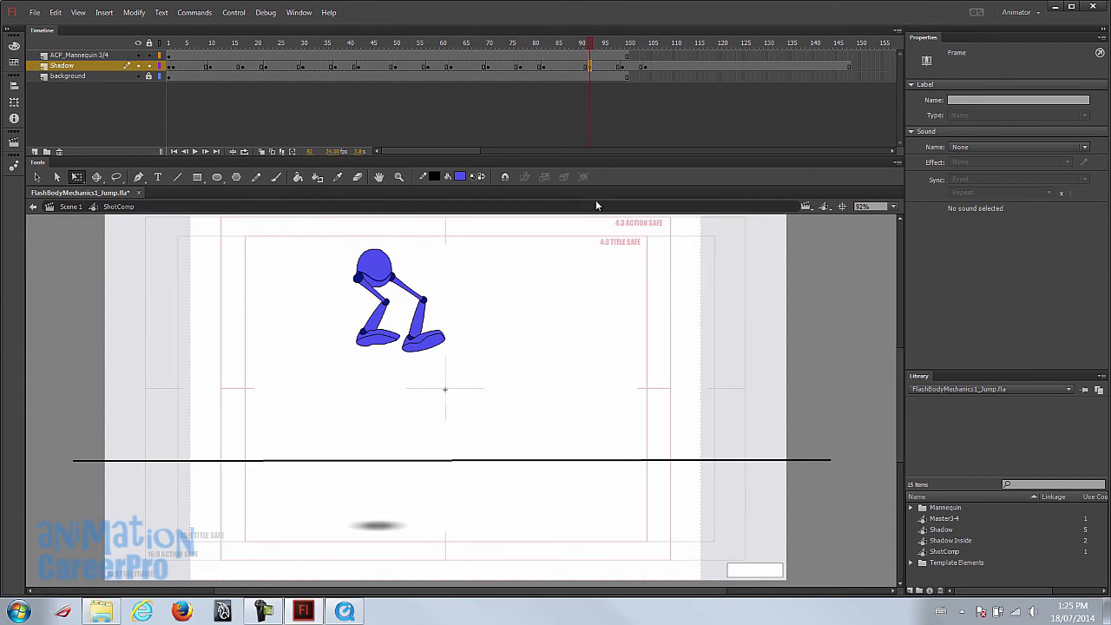
- Remove the excess Shadow layer frames 101 to 148
left_click_drag(405, 151, 499, 153)
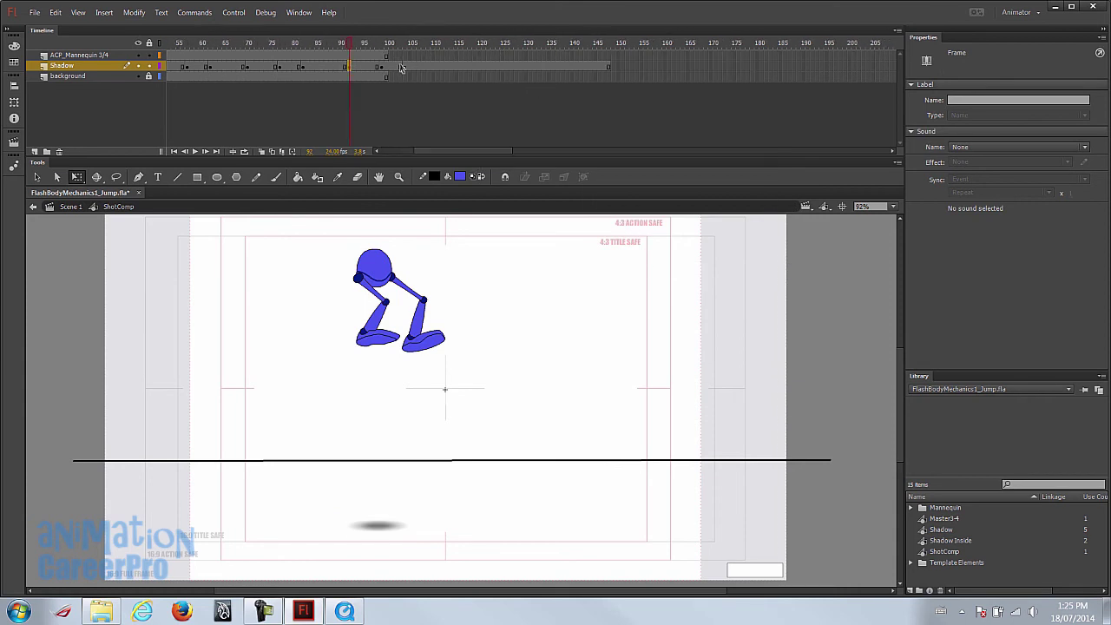
left_click_drag(392, 67, 503, 68)
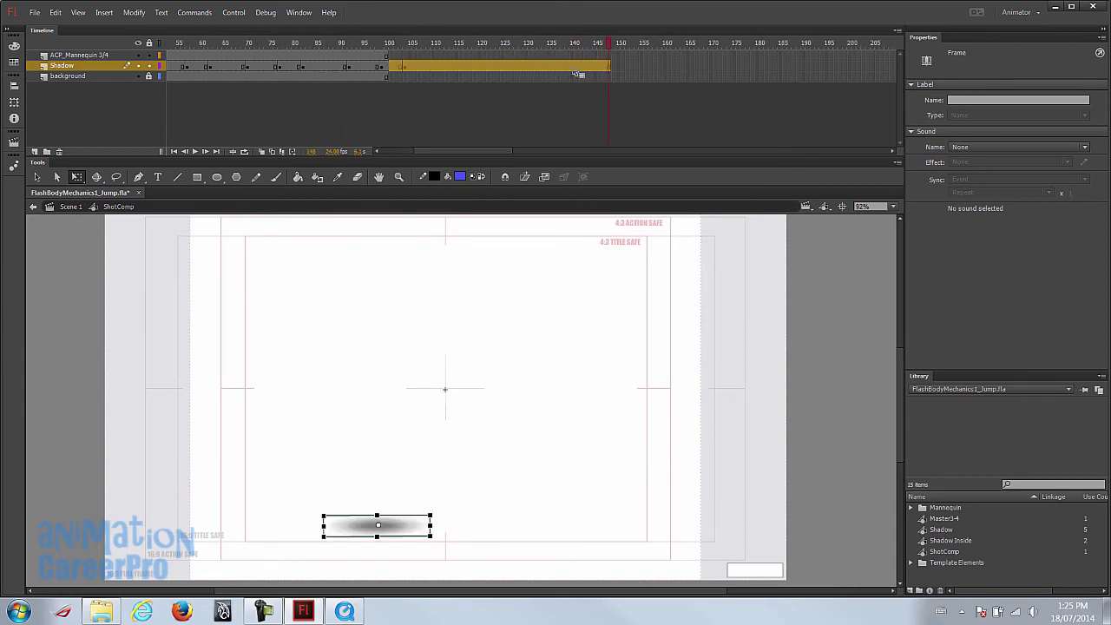
right_click(460, 68)
left_click(491, 149)
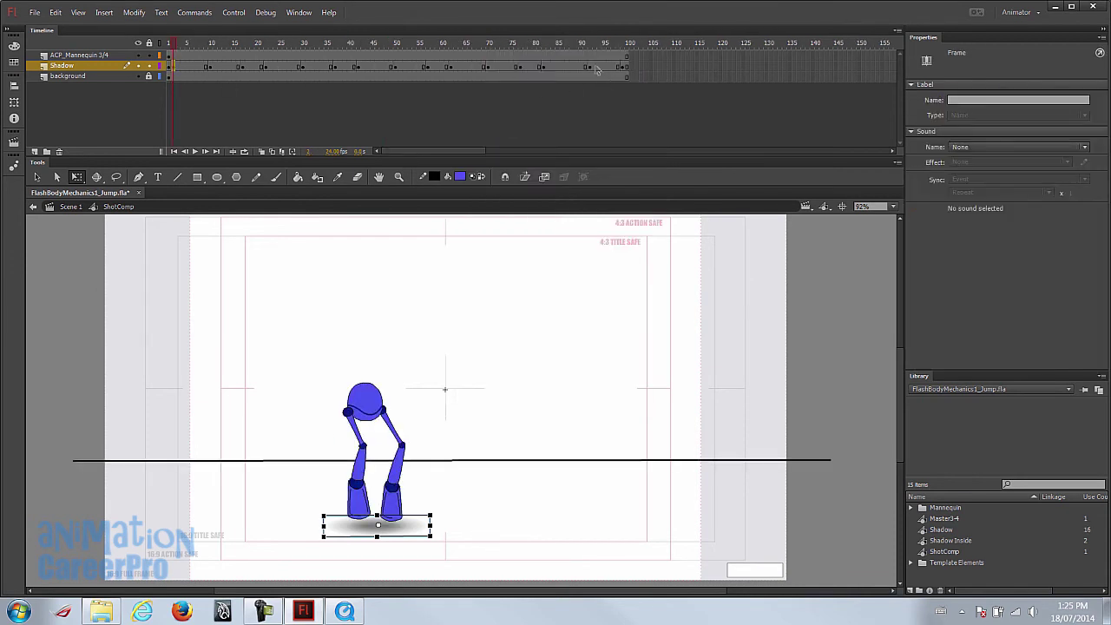
- Create classic tweens across all Shadow layer frames from the start through frame 100
left_click(170, 66)
left_click(625, 68, "shift")
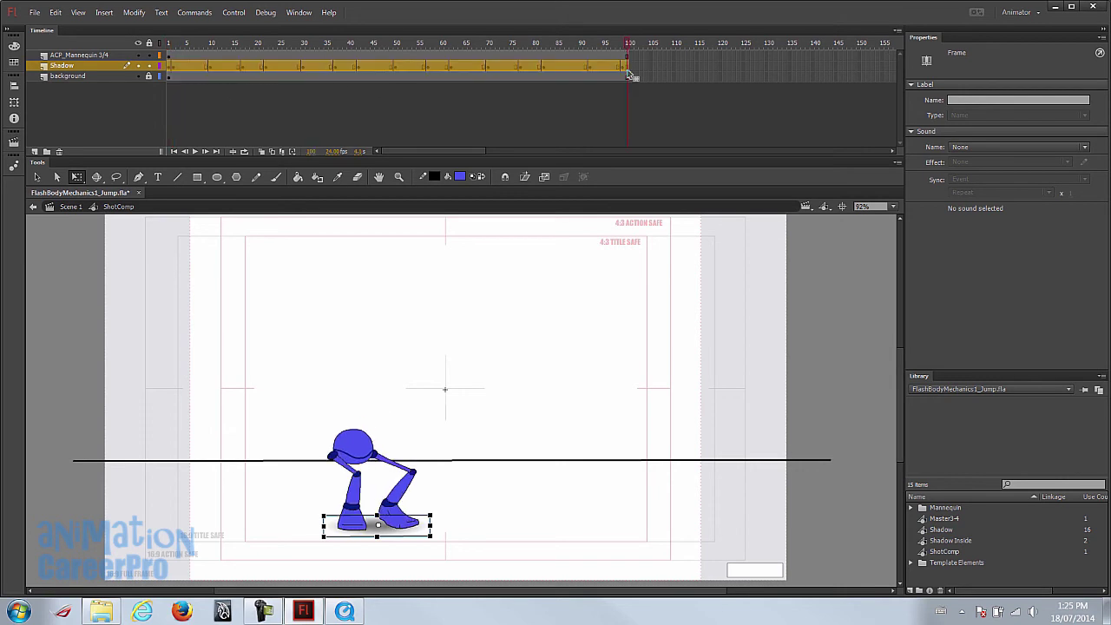
right_click(495, 61)
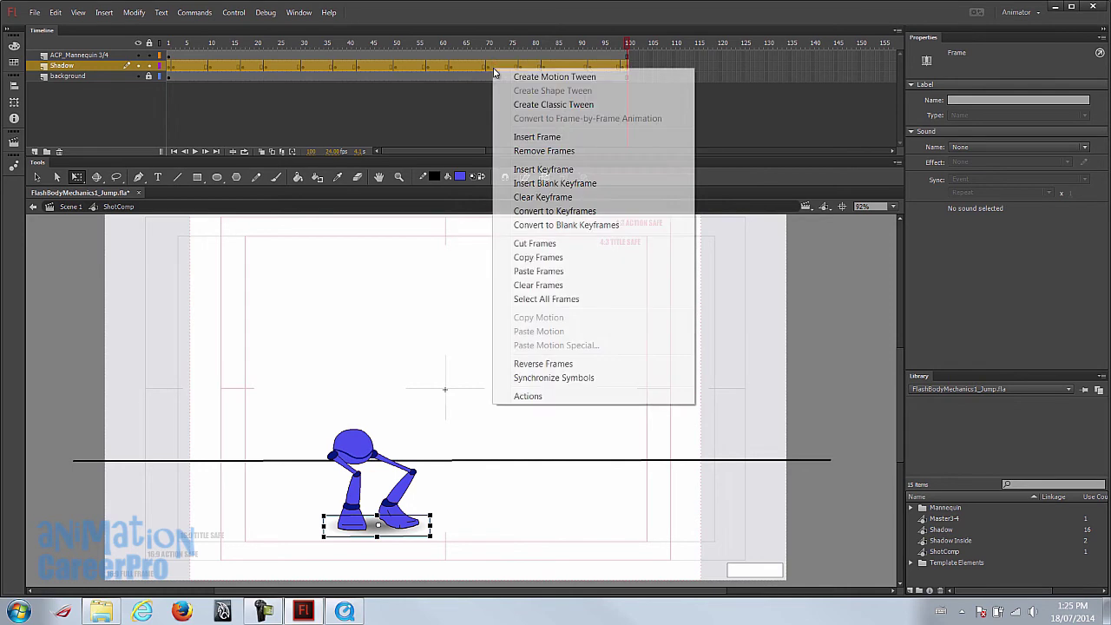
left_click(592, 105)
- Preview the tweened shadow with the jump from frame 1, and return to Scene 1 with nothing selected
left_click(239, 45)
left_click_drag(238, 45, 171, 48)
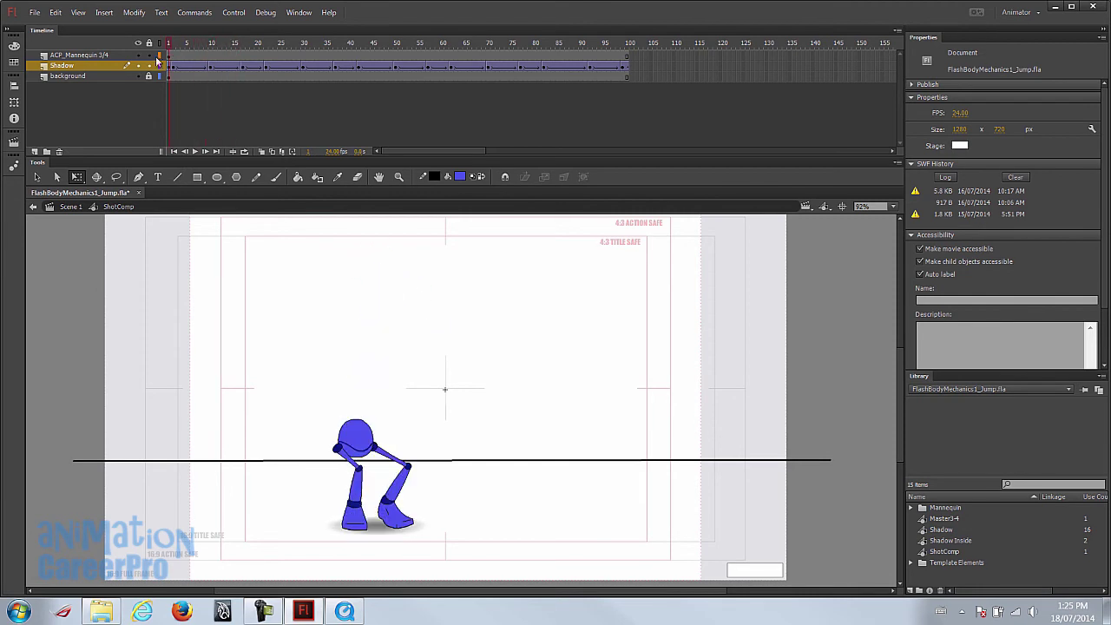
key("Return")
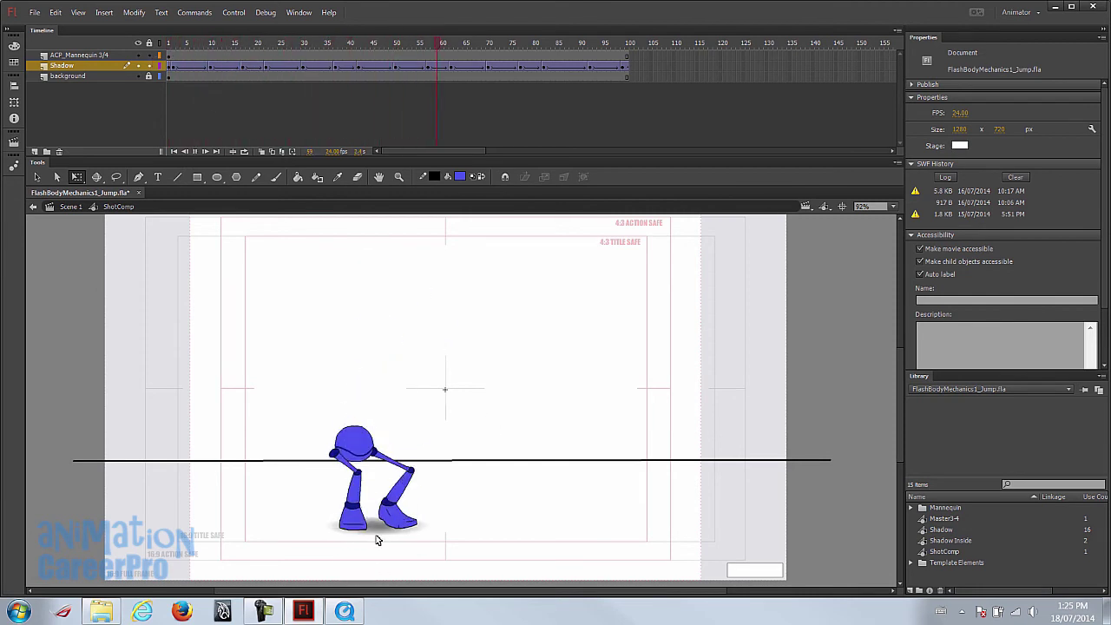
left_click(171, 45)
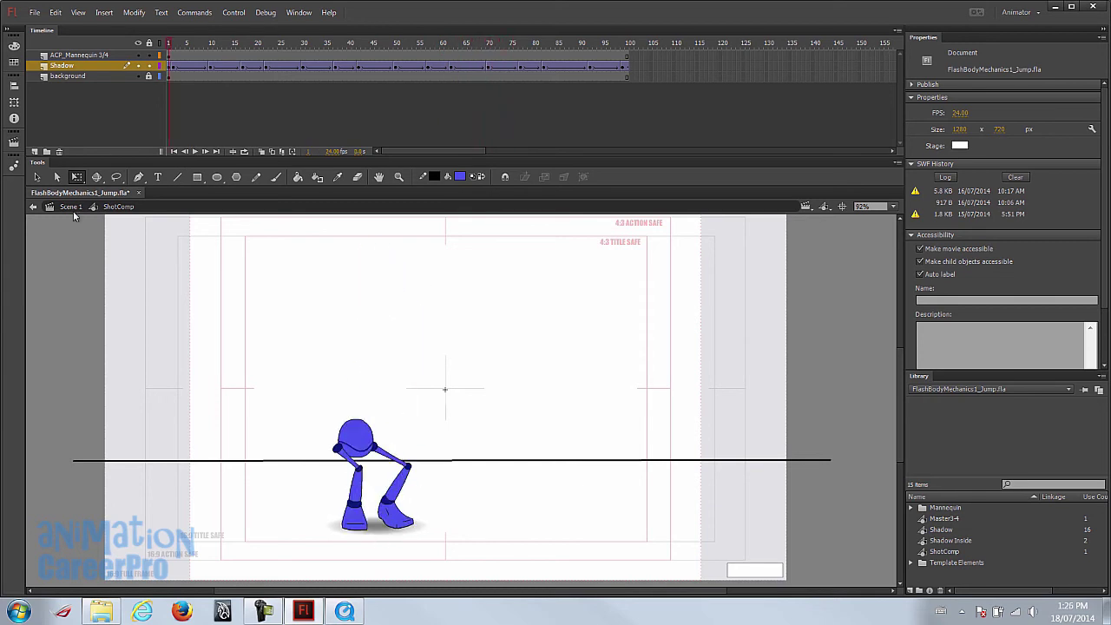
left_click(71, 208)
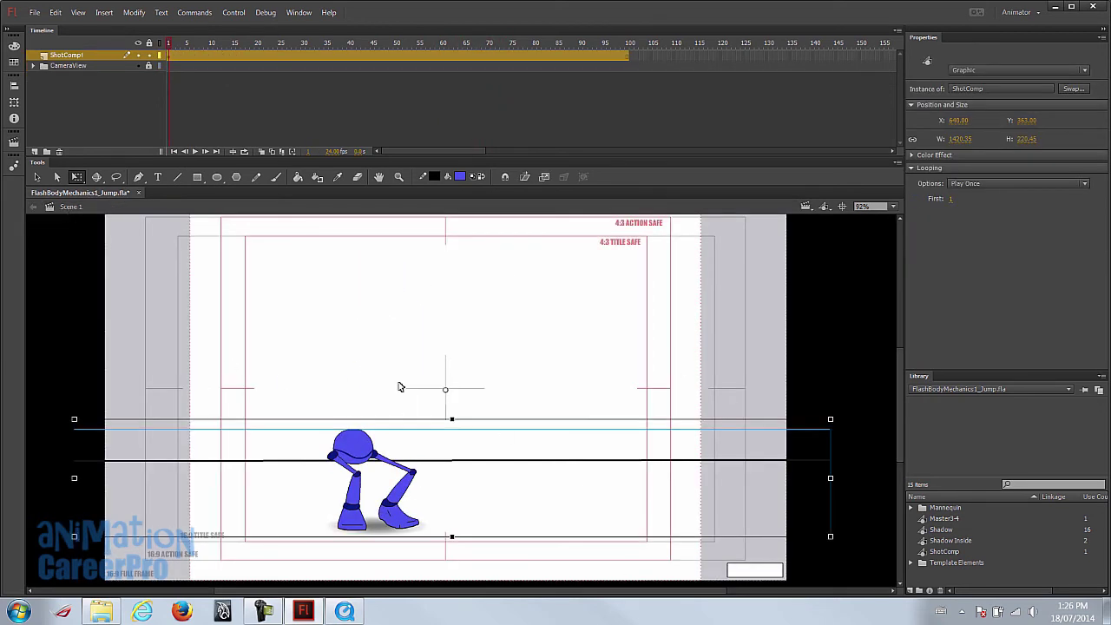
left_click(126, 323)
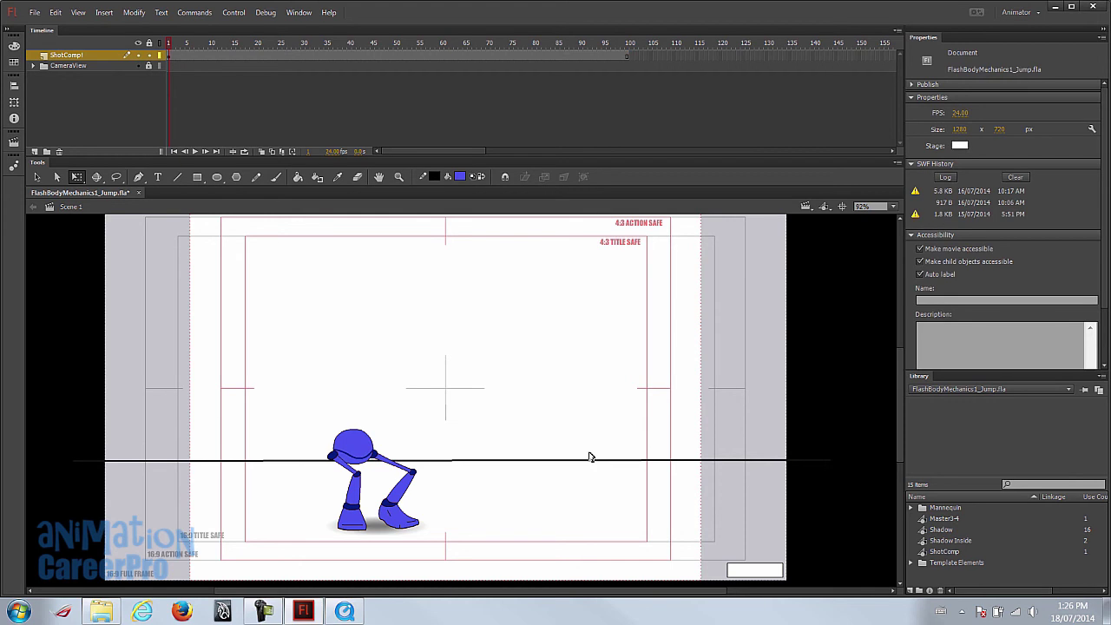
key("ctrl+shift+s")
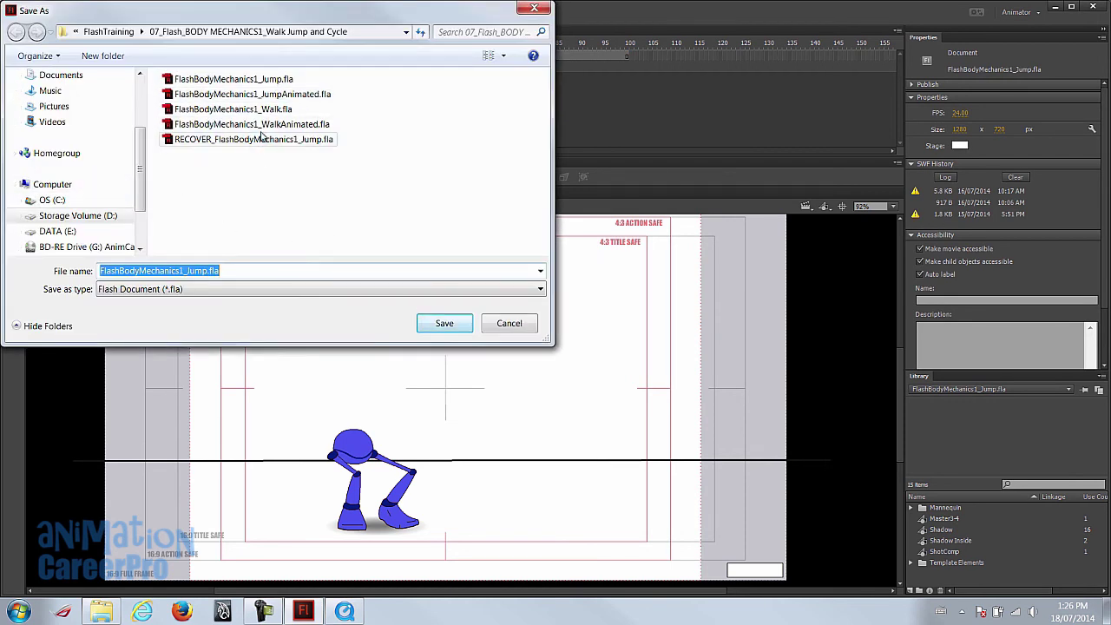
left_click(257, 98)
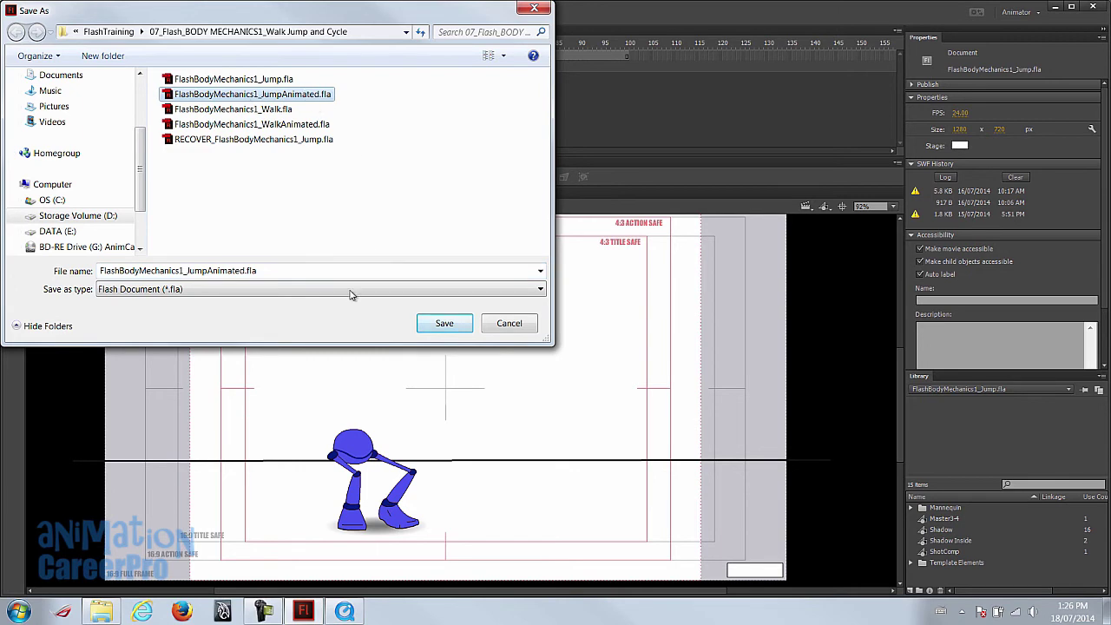
left_click(514, 325)
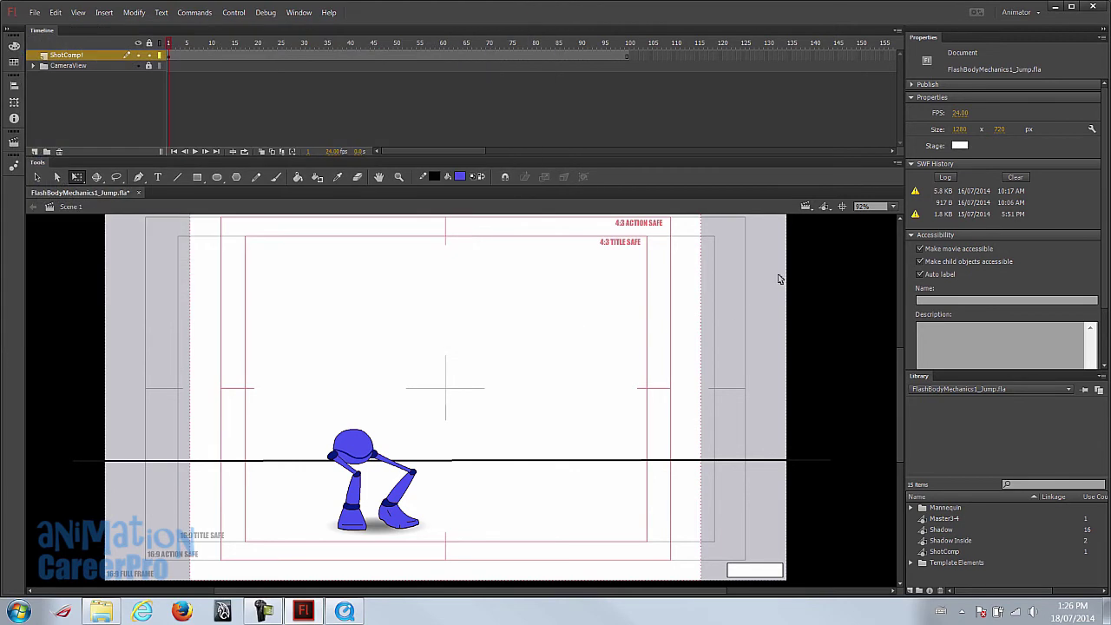
- Export the full animation as video with conversion in Adobe Media Encoder, replacing the existing FlashBodyMechanics1_Jump.mov
left_click(34, 13)
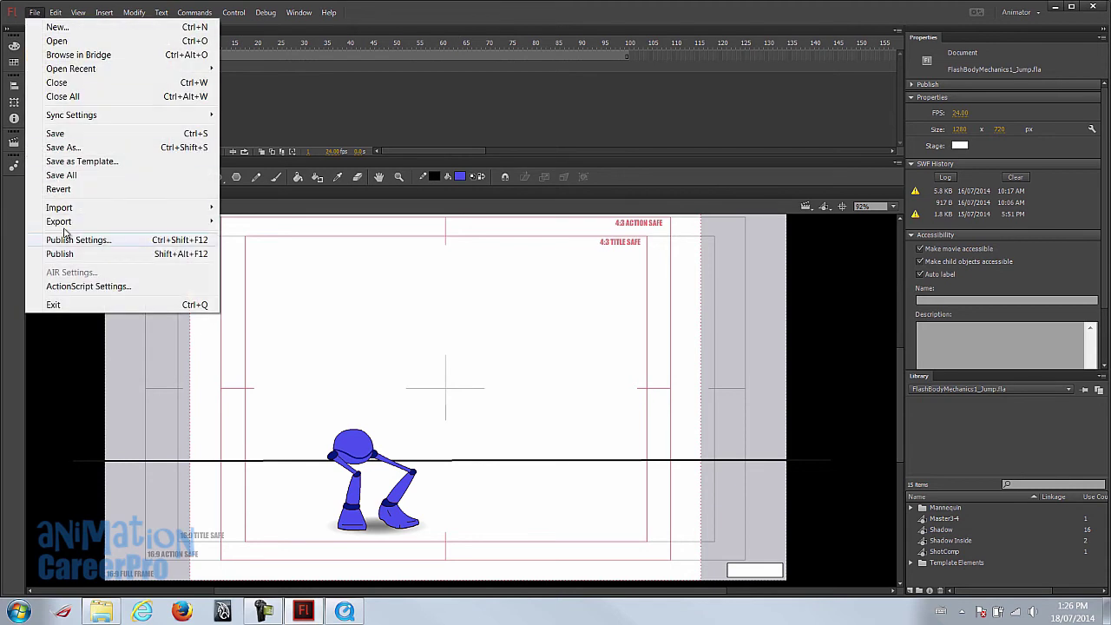
mouse_move(67, 227)
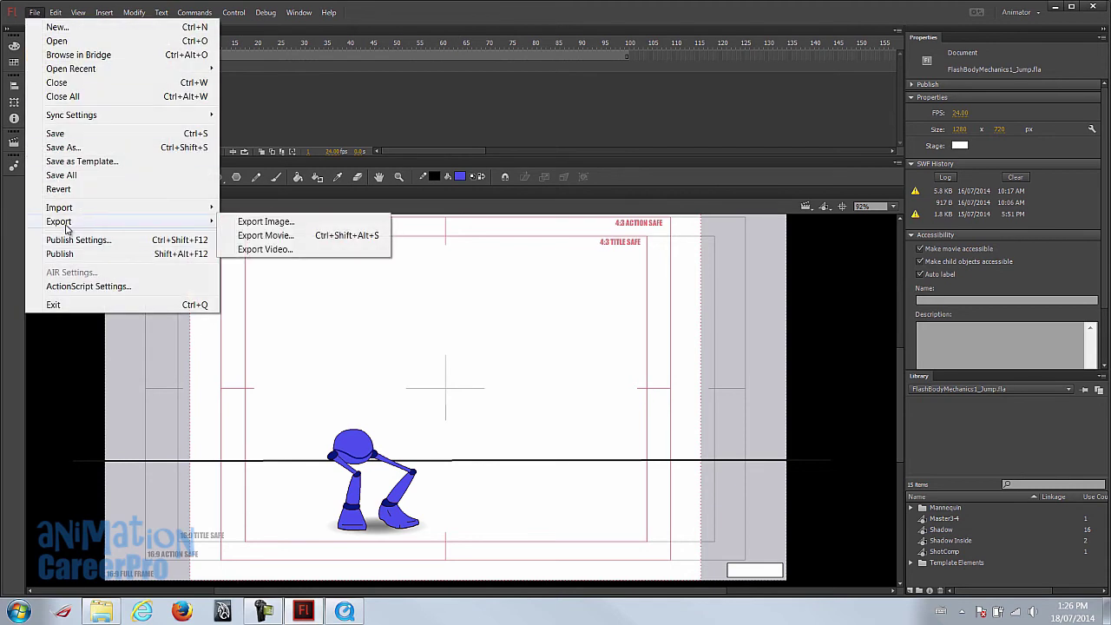
left_click(290, 251)
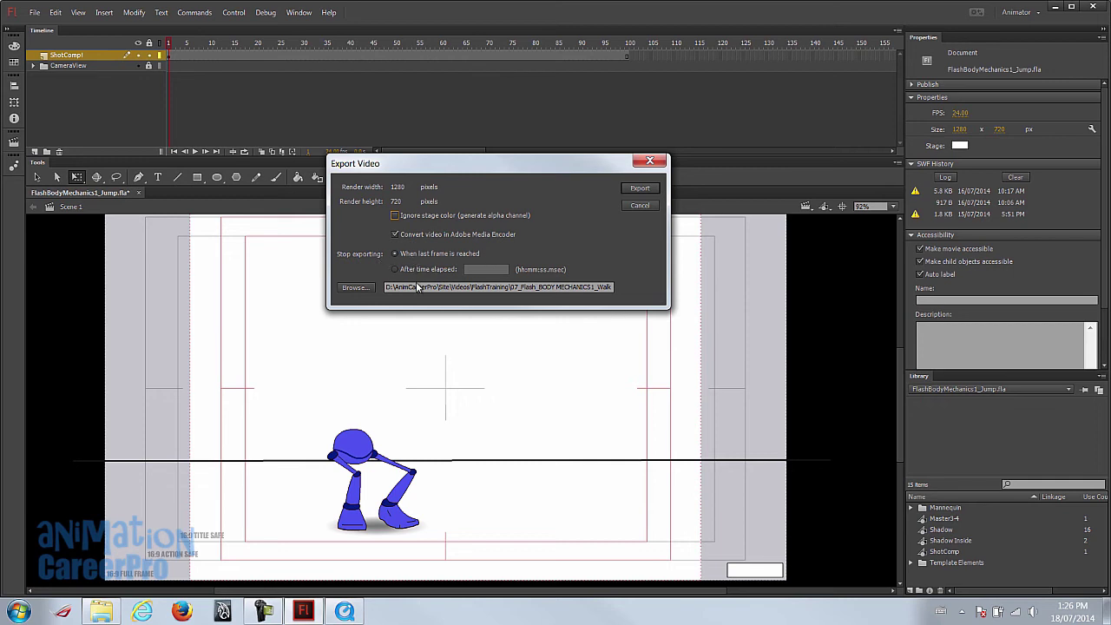
left_click(644, 189)
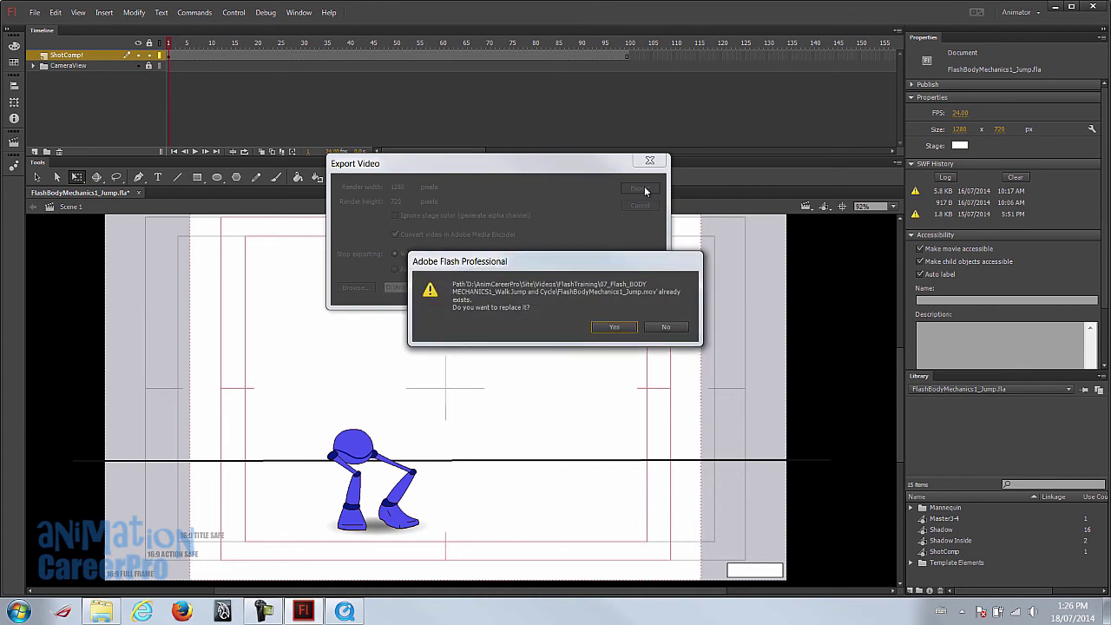
left_click(615, 327)
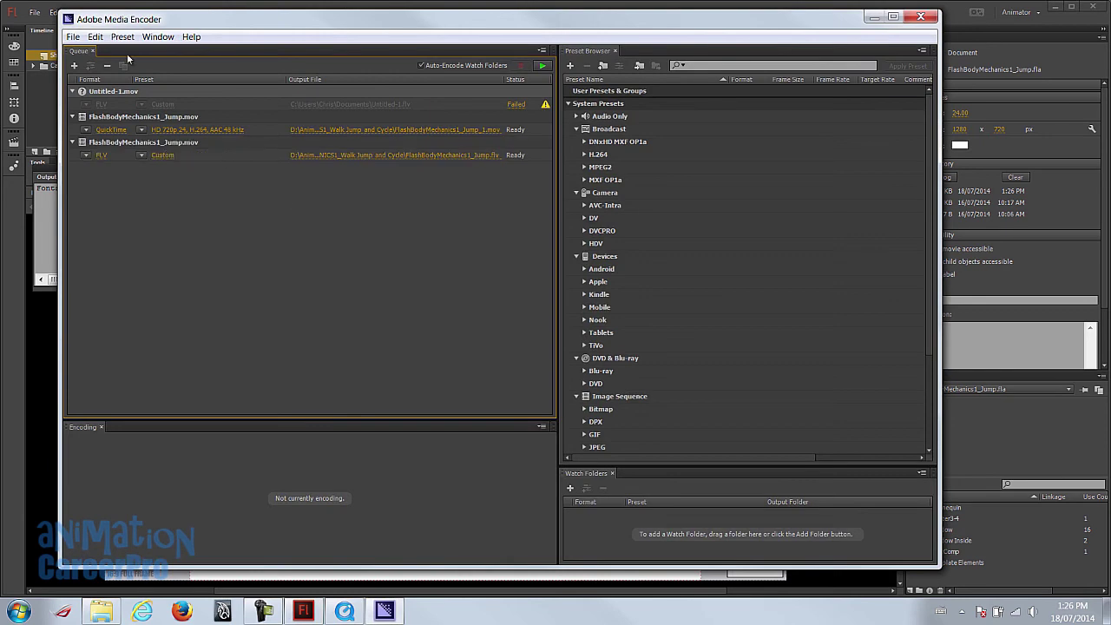
- Set the FLV-format FlashBodyMechanics1_Jump.mov queue entry to QuickTime and open its output file name for editing
left_click(86, 156)
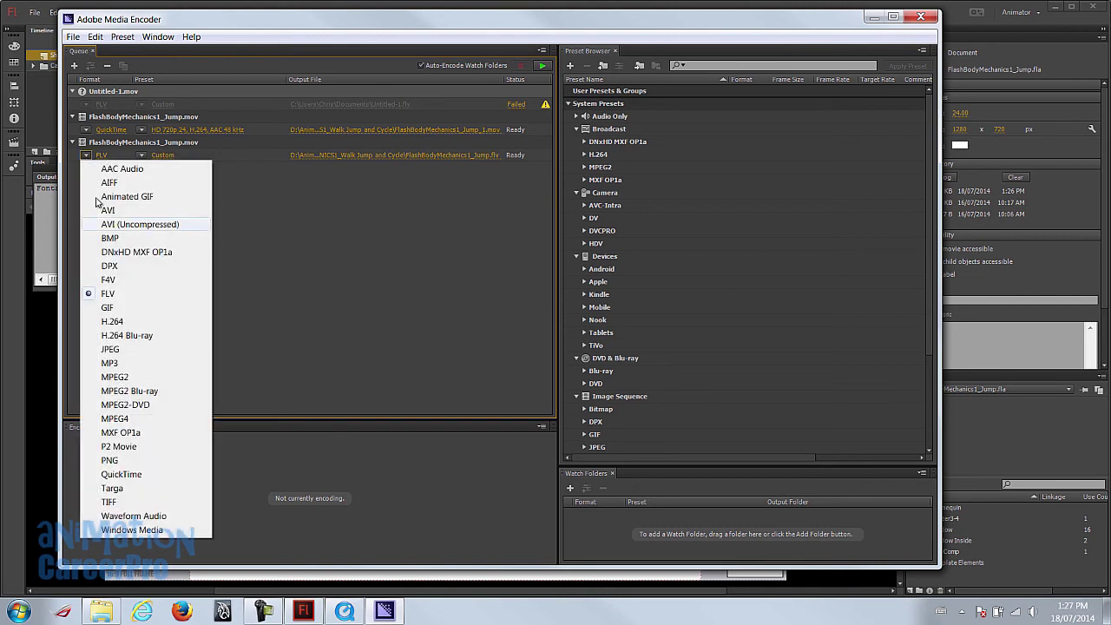
left_click(116, 476)
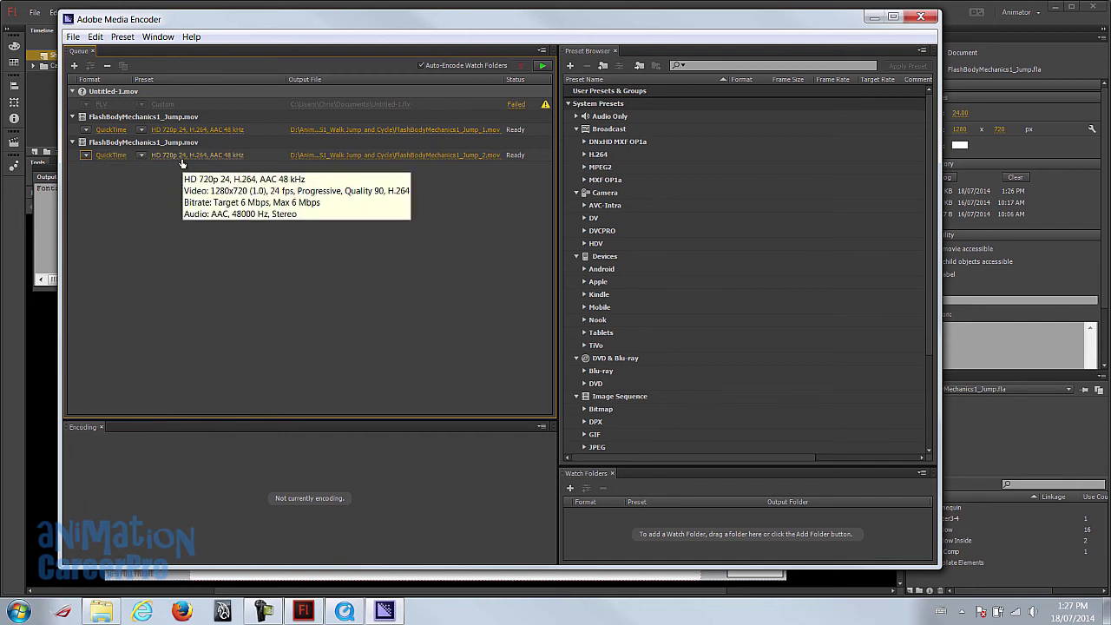
left_click(343, 155)
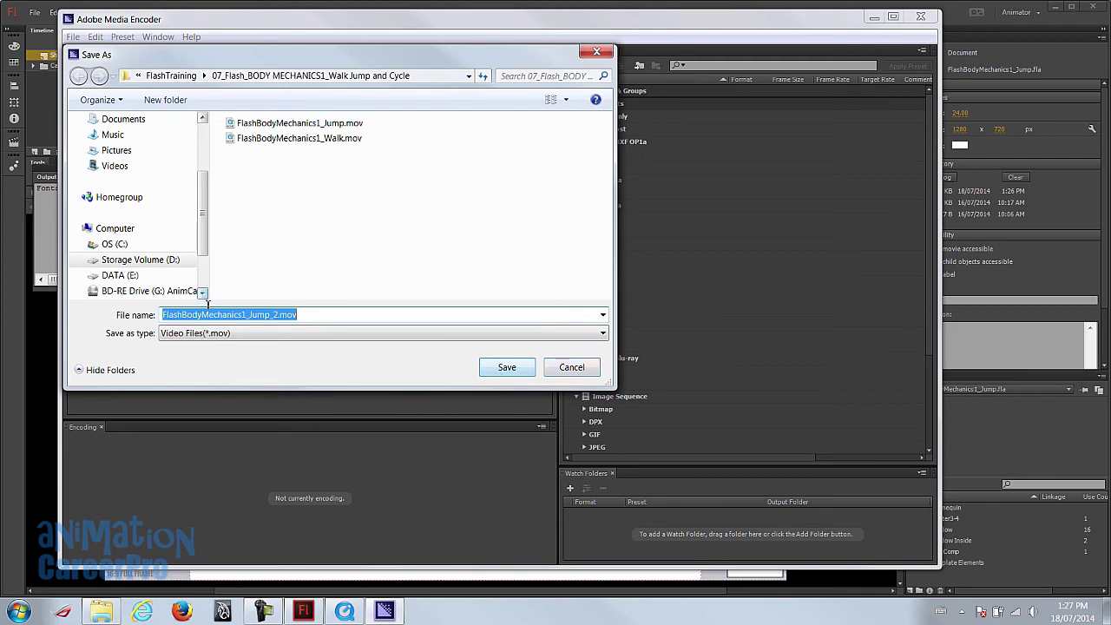
left_click(176, 312)
left_click_drag(163, 315, 247, 316)
left_click(253, 315)
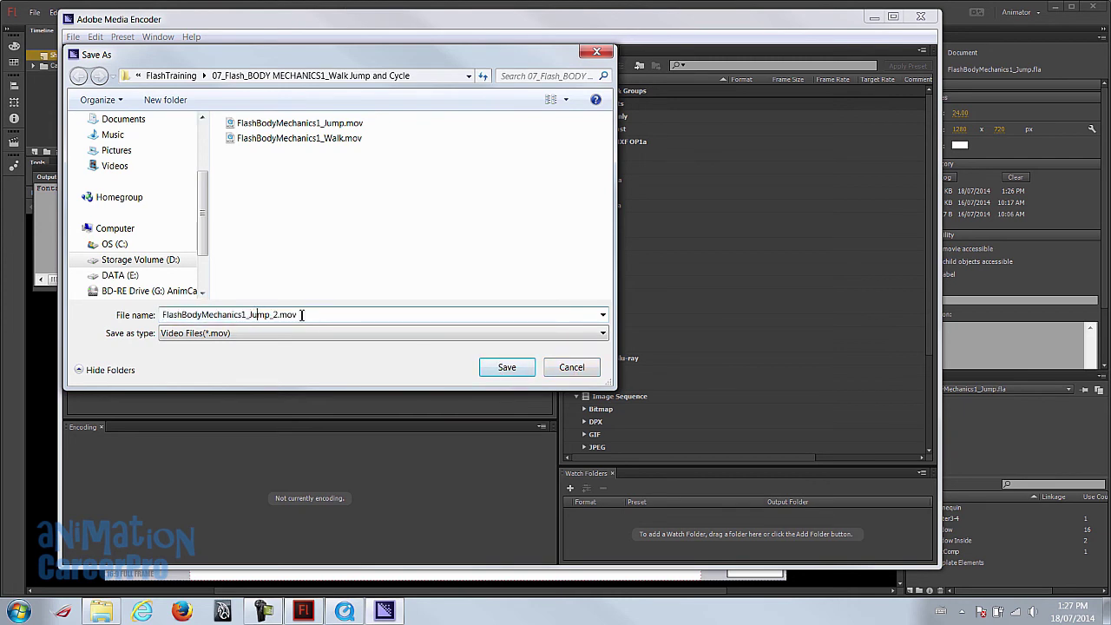
left_click(574, 367)
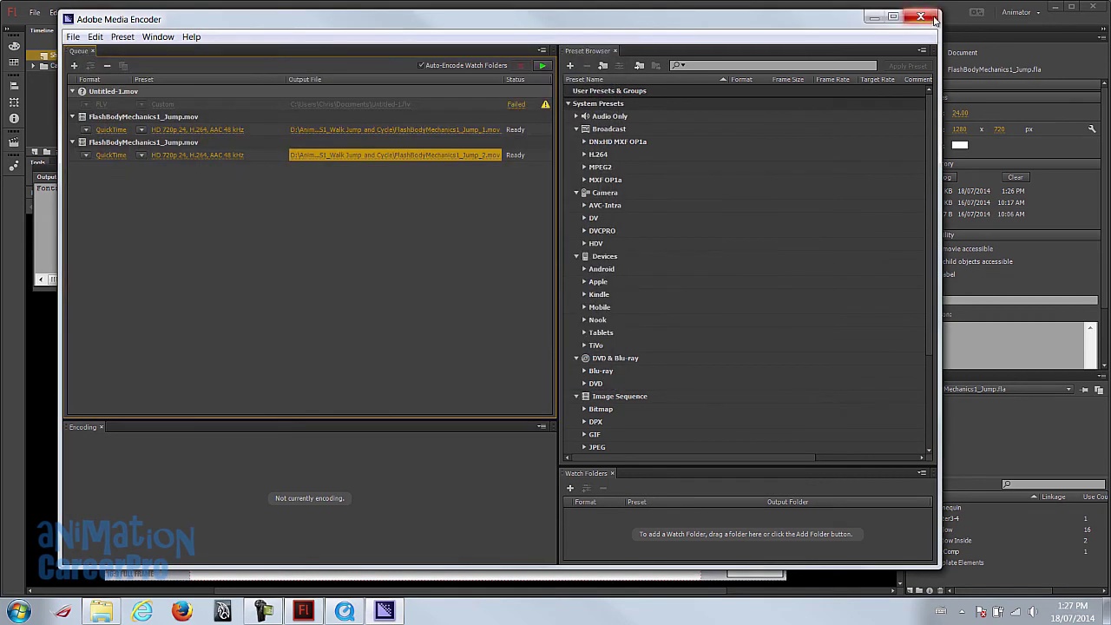
- Close Adobe Media Encoder and open FlashBodyMechanics1_Walk.fla from the body mechanics training folder
left_click(920, 16)
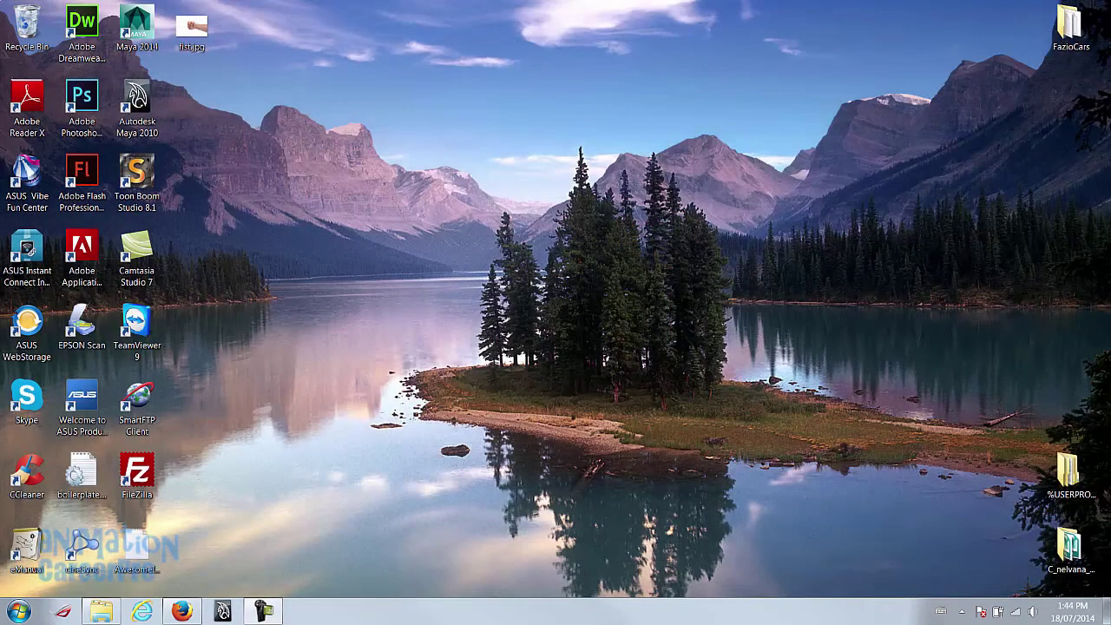
left_click(101, 612)
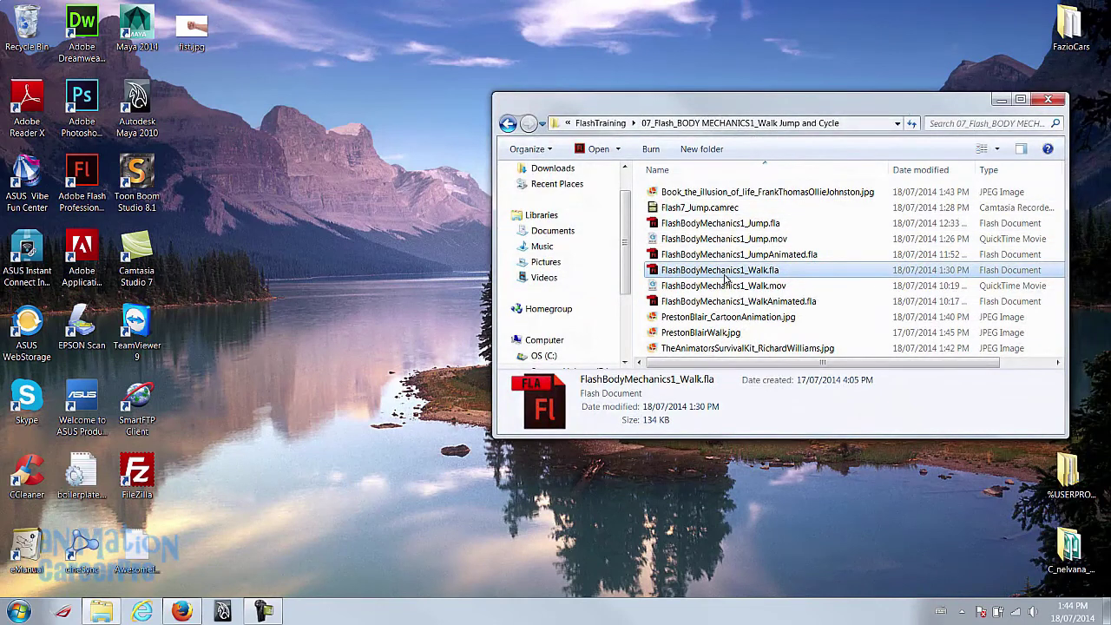
double_click(749, 276)
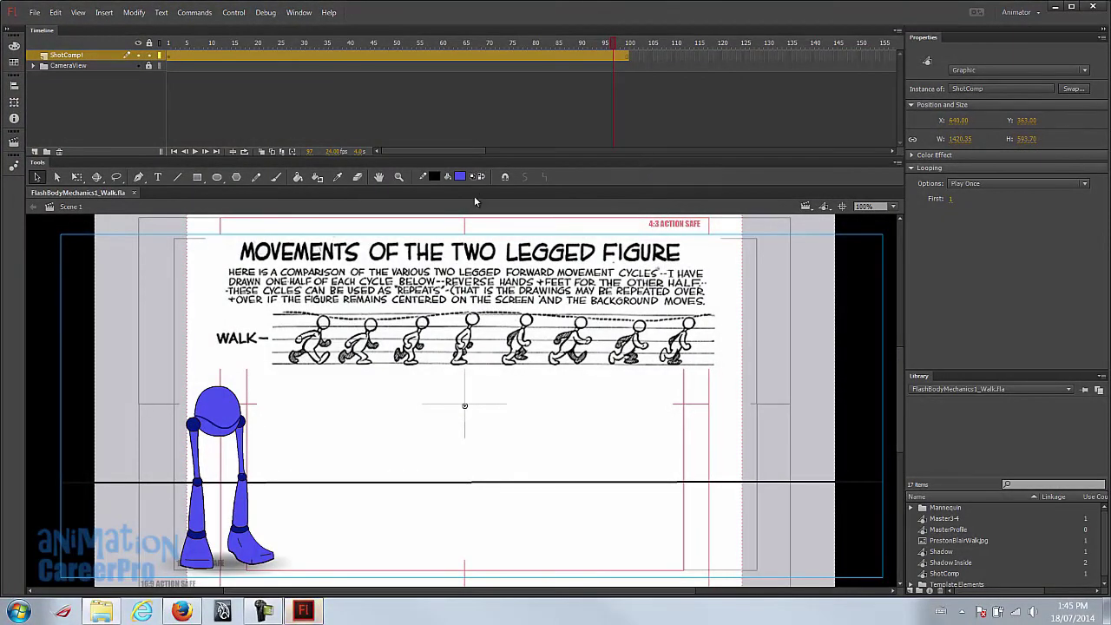
left_click(81, 68)
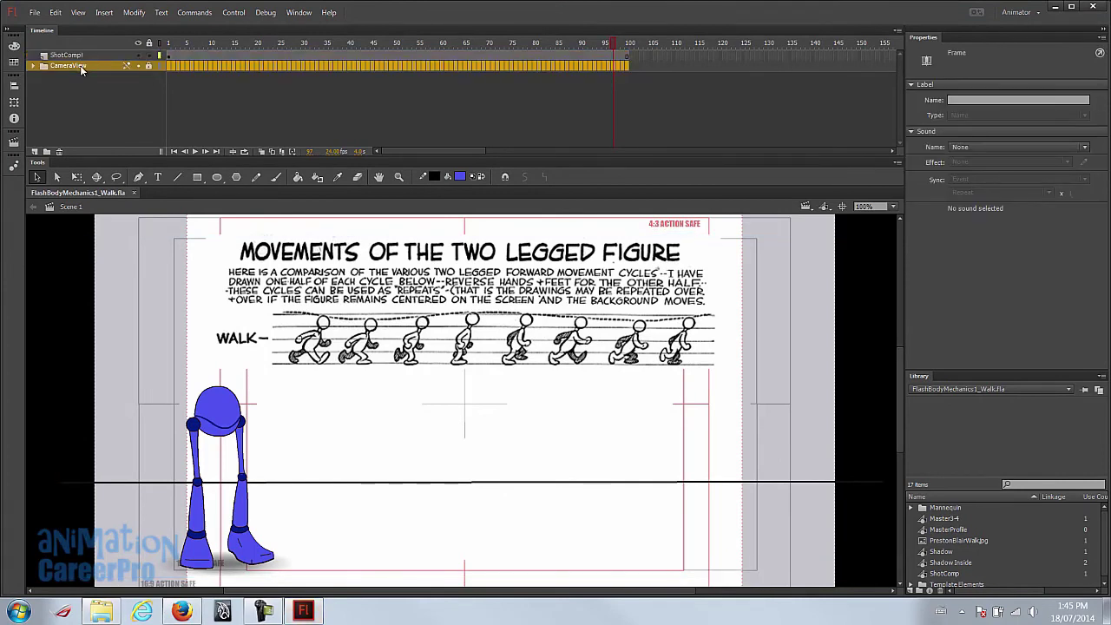
left_click(213, 419)
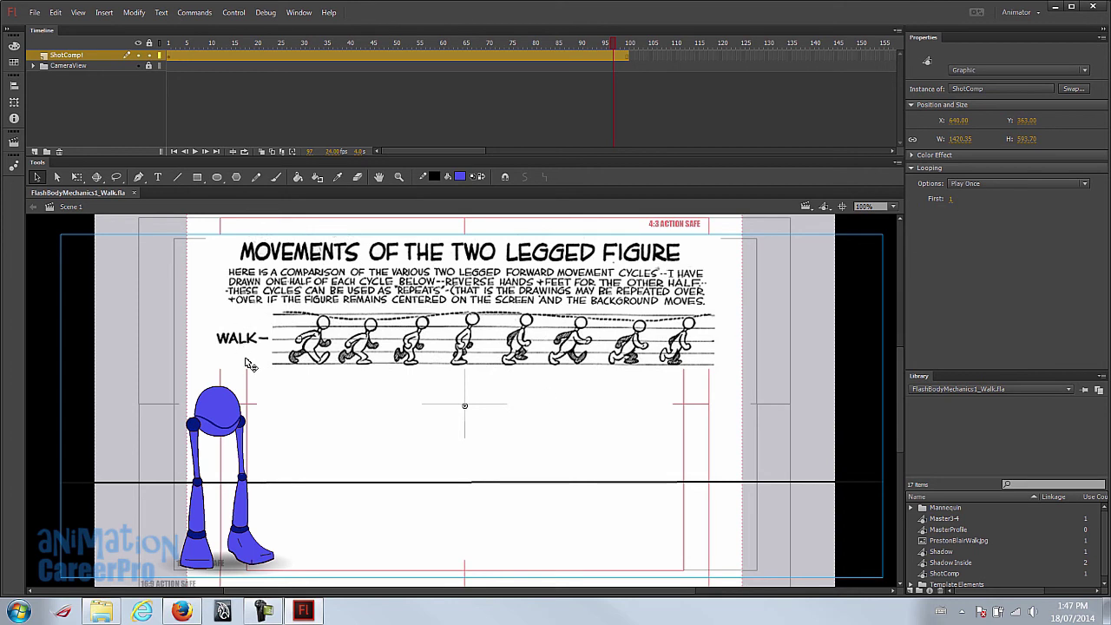
- View the book covers PrestonBlair_CartoonAnimation.jpg and TheAnimatorsSurvivalKit_RichardWilliams.jpg in the photo viewer, and minimize the viewer to return to the walk file
left_click(101, 612)
left_click(101, 612)
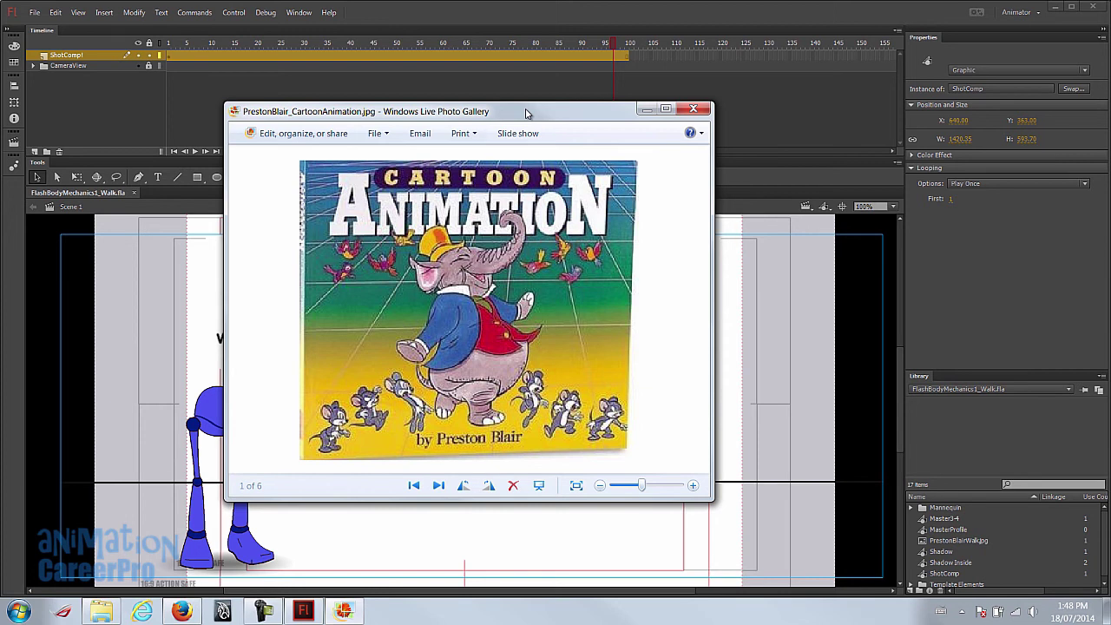
left_click_drag(525, 112, 1110, 191)
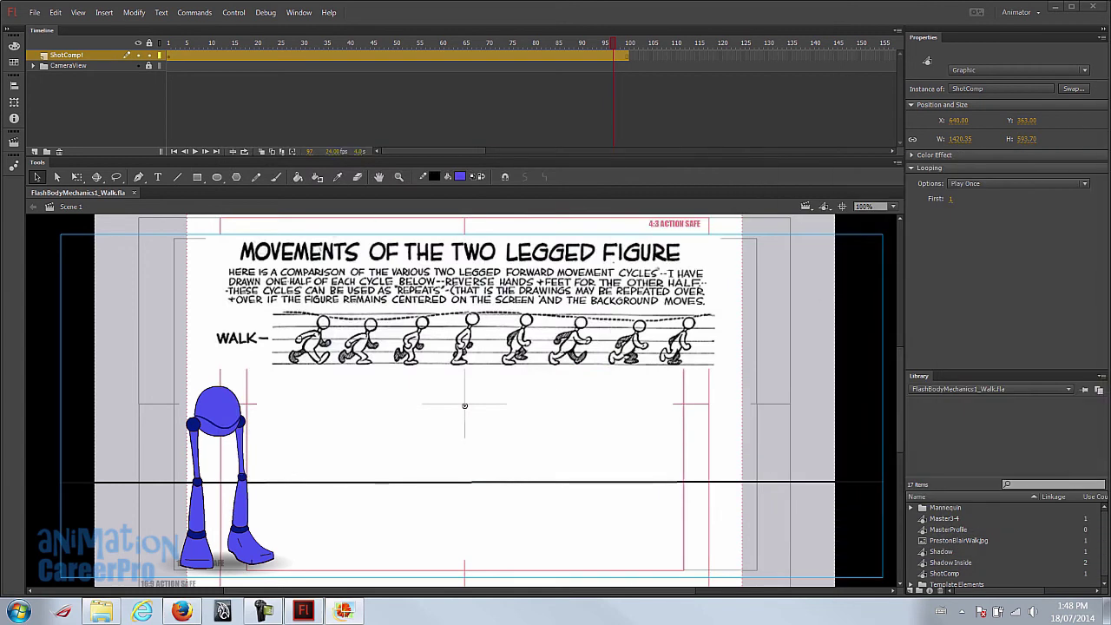
left_click_drag(1110, 191, 441, 82)
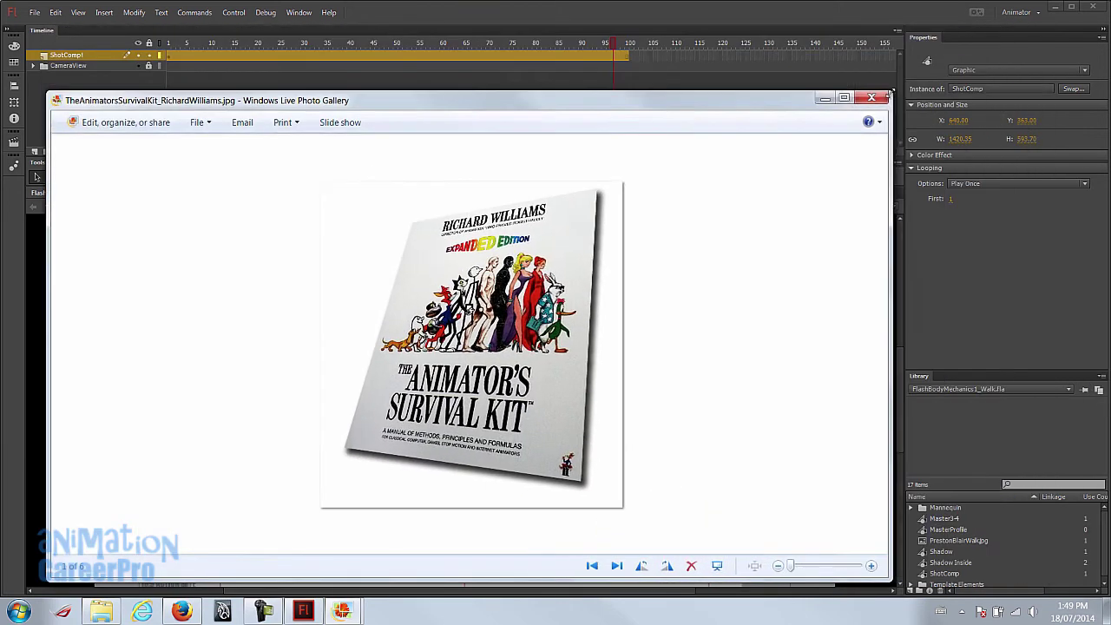
left_click_drag(889, 91, 568, 111)
left_click_drag(468, 120, 658, 61)
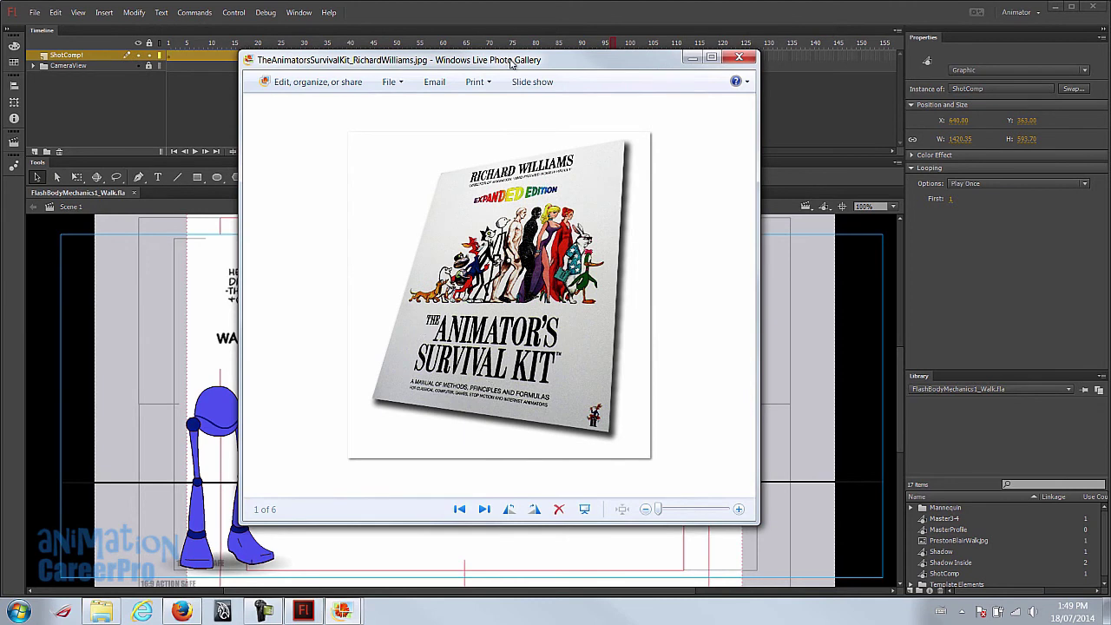
left_click(692, 58)
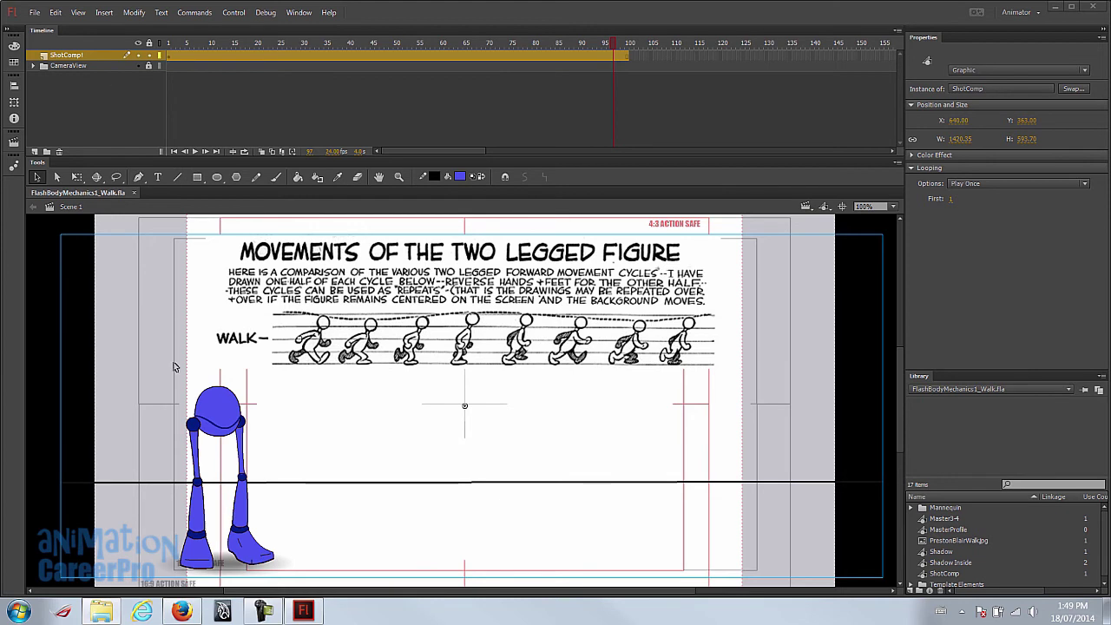
- Enter the ShotComp symbol and move the Preston Blair walk reference image slightly up
double_click(222, 413)
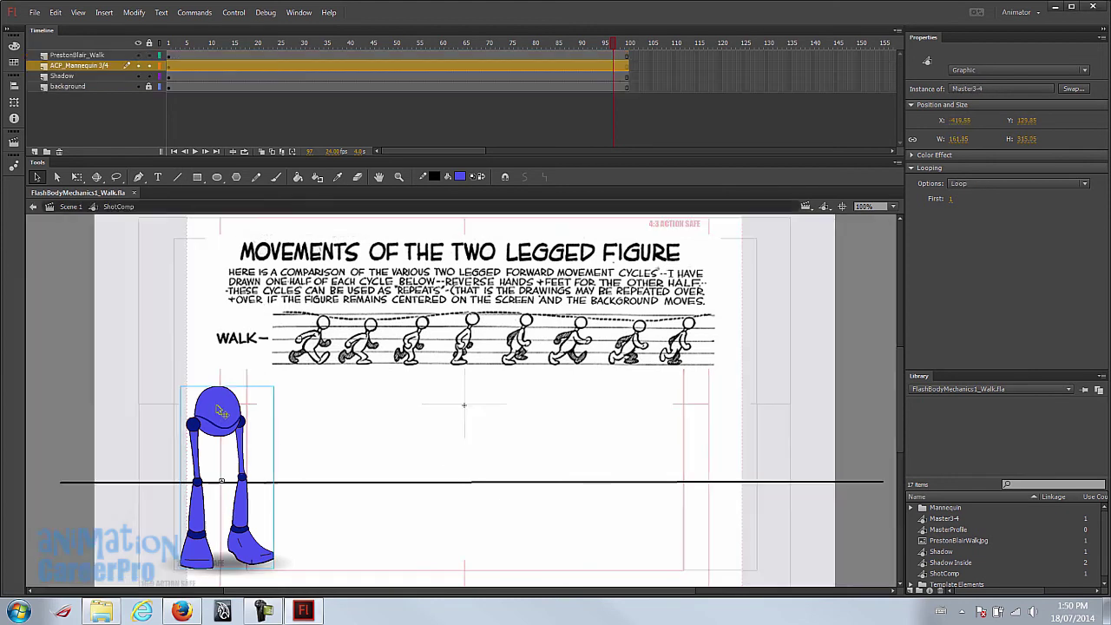
left_click_drag(222, 412, 258, 412)
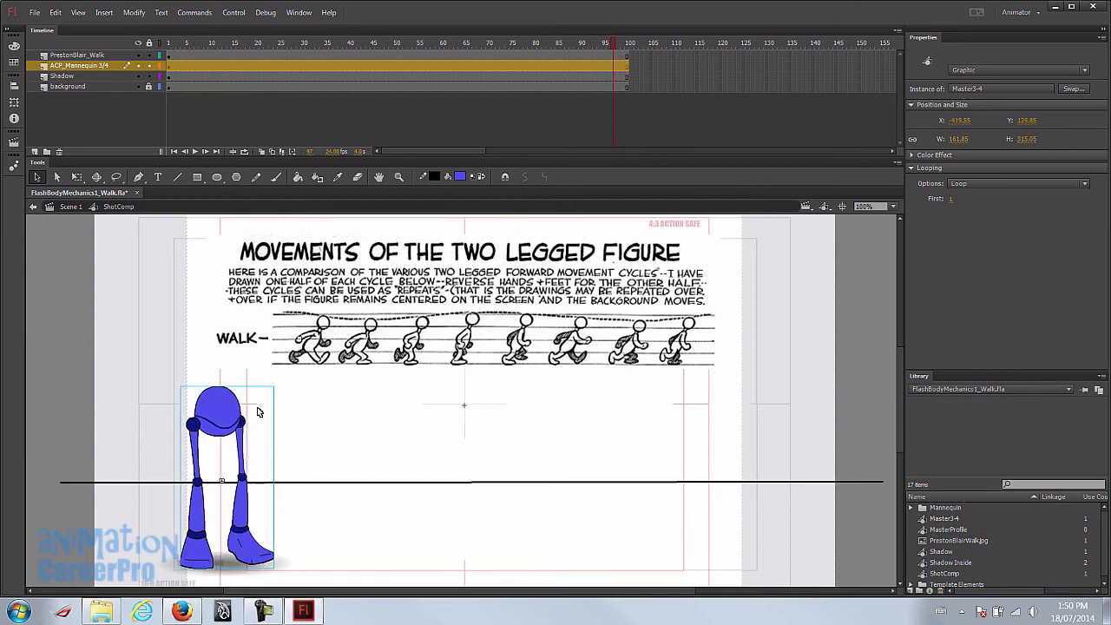
left_click(343, 306)
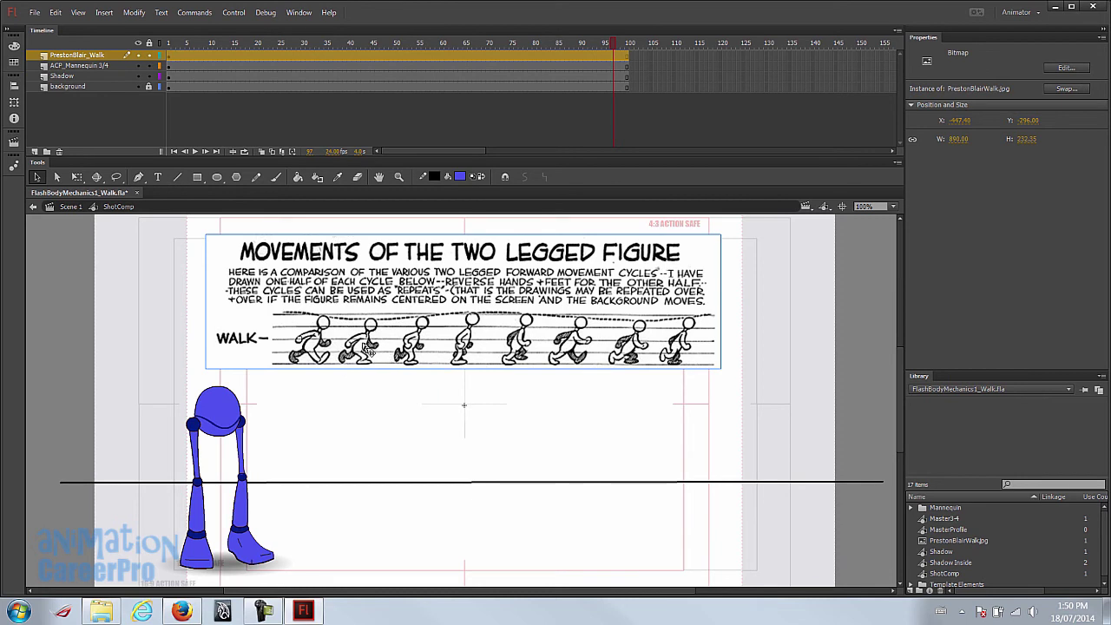
left_click_drag(369, 351, 369, 337)
left_click(102, 68)
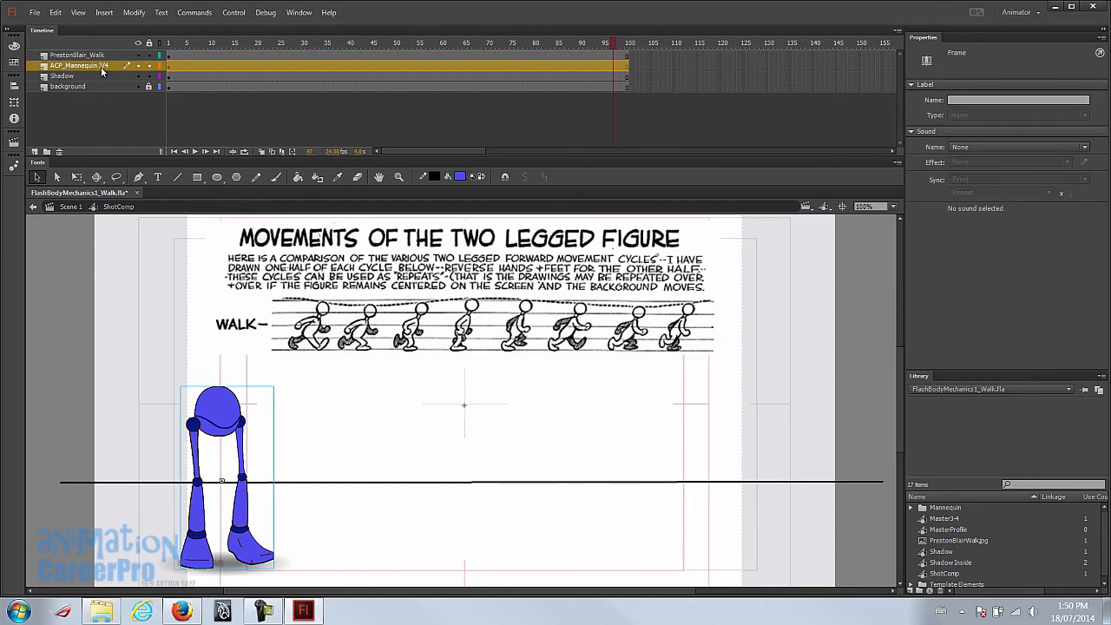
left_click(100, 76)
left_click(100, 86)
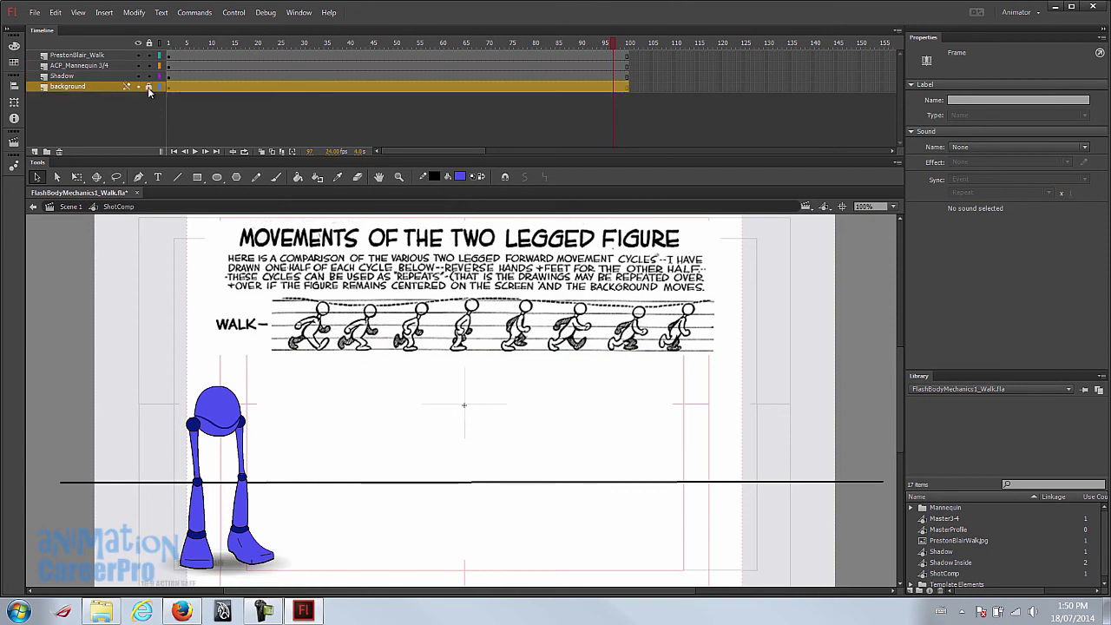
- Add a layer named notes above the walk reference and set the Brush tool's fill colour to red
left_click(115, 64)
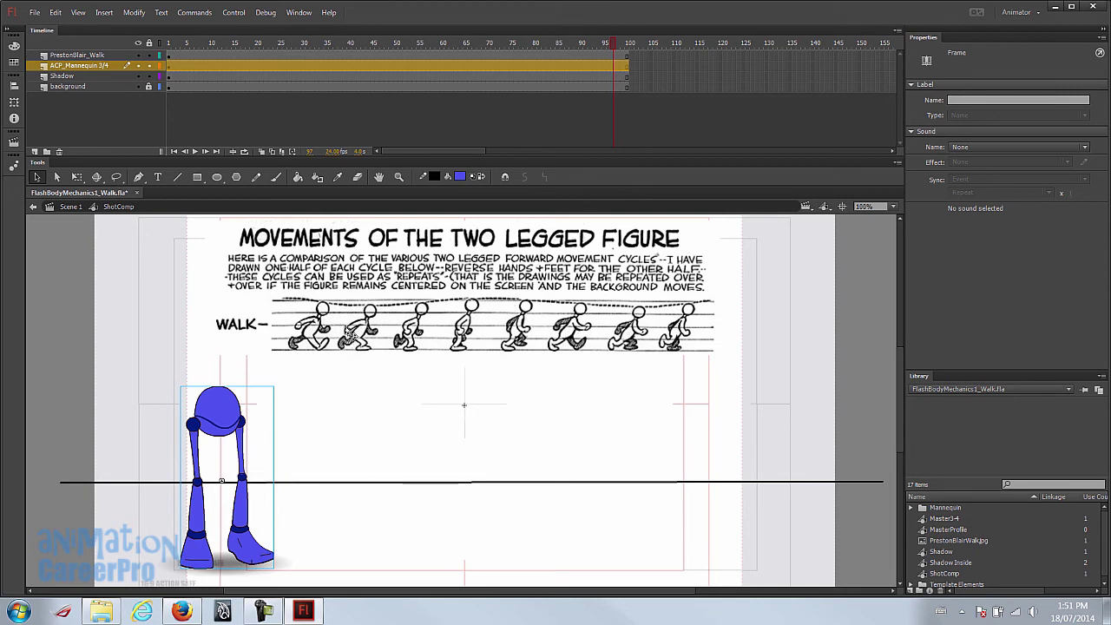
key("b")
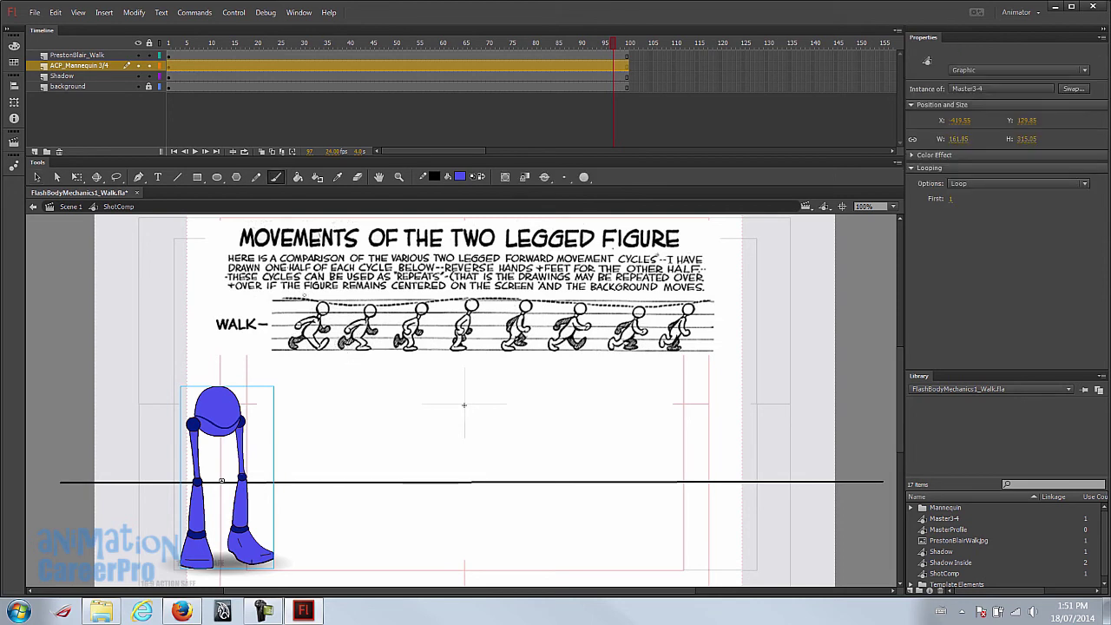
left_click(459, 176)
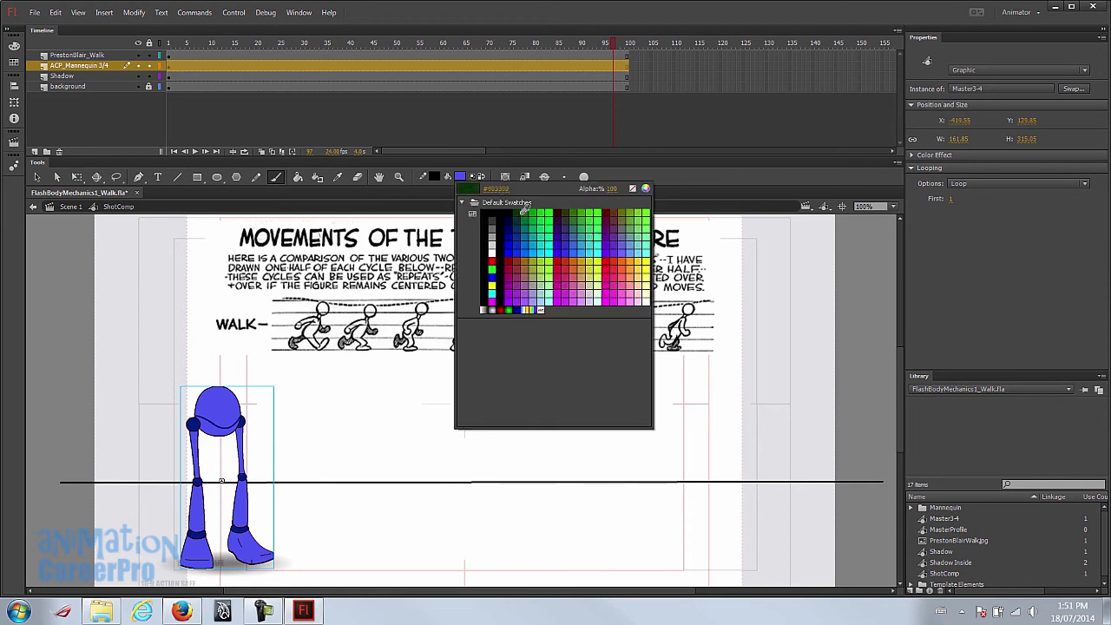
left_click(495, 260)
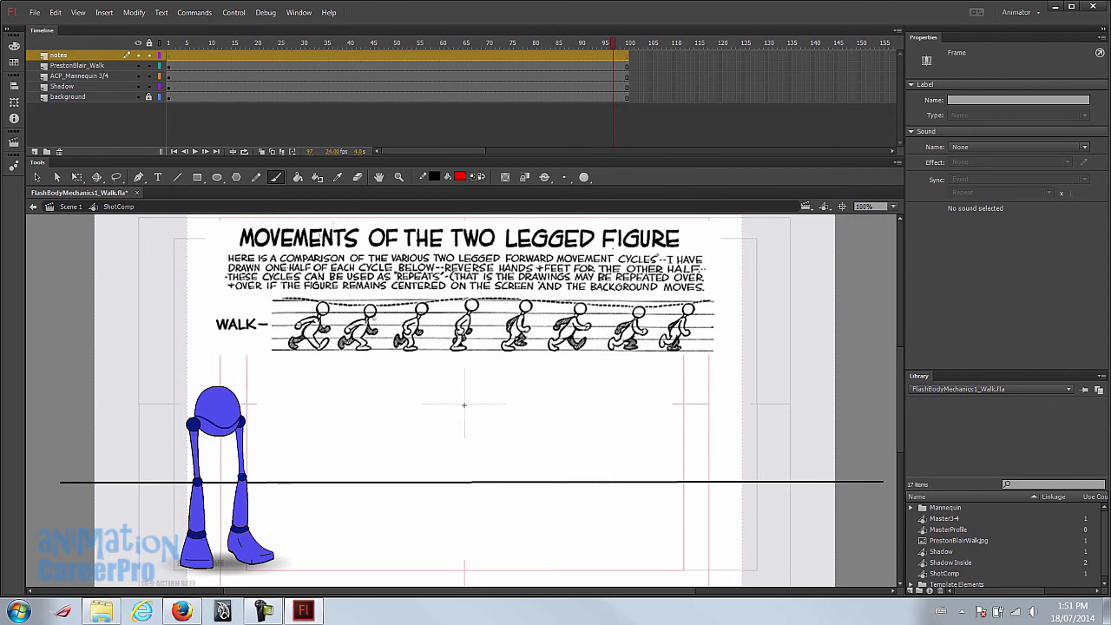
- Circle the first two poses of the walk reference in red and number them 1 and 2
mouse_move(324, 293)
left_mouse_down()
mouse_move(295, 310)
mouse_move(293, 360)
mouse_move(315, 365)
mouse_move(326, 352)
mouse_move(325, 297)
left_mouse_up()
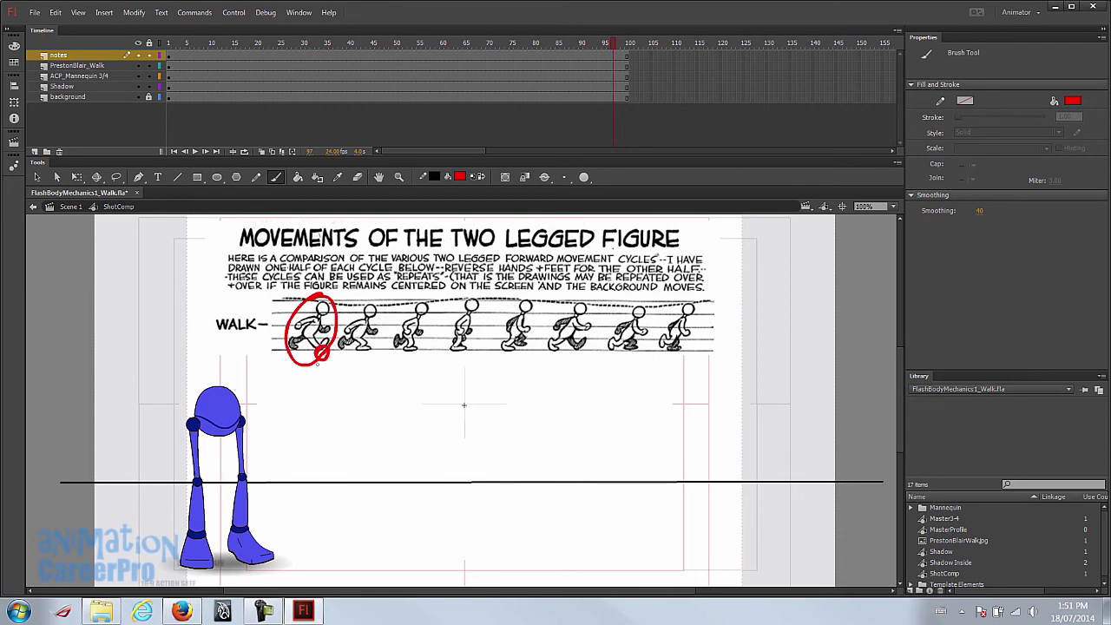
left_click_drag(310, 349, 302, 375)
left_click_drag(396, 323, 392, 331)
key("ctrl+z")
mouse_move(339, 329)
left_mouse_down()
mouse_move(339, 310)
mouse_move(378, 293)
mouse_move(387, 328)
mouse_move(358, 374)
mouse_move(338, 335)
mouse_move(372, 371)
left_mouse_up()
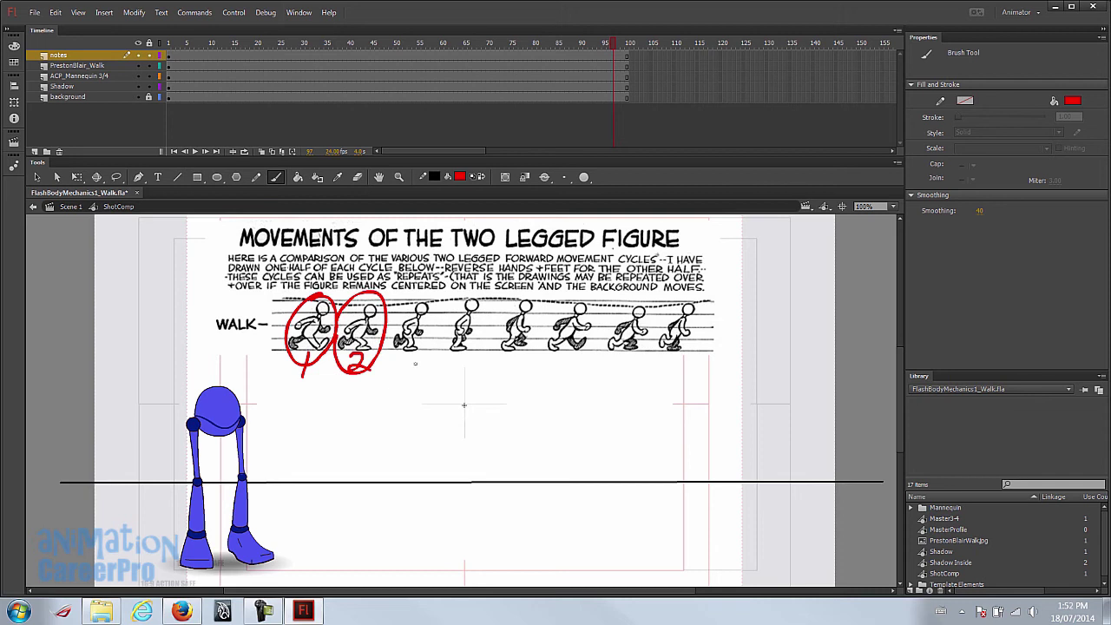
- Circle the fourth and sixth poses of the walk reference in red and number them 3 and 4
mouse_move(484, 295)
left_mouse_down()
mouse_move(442, 315)
mouse_move(438, 350)
mouse_move(459, 363)
mouse_move(484, 341)
mouse_move(475, 293)
left_mouse_up()
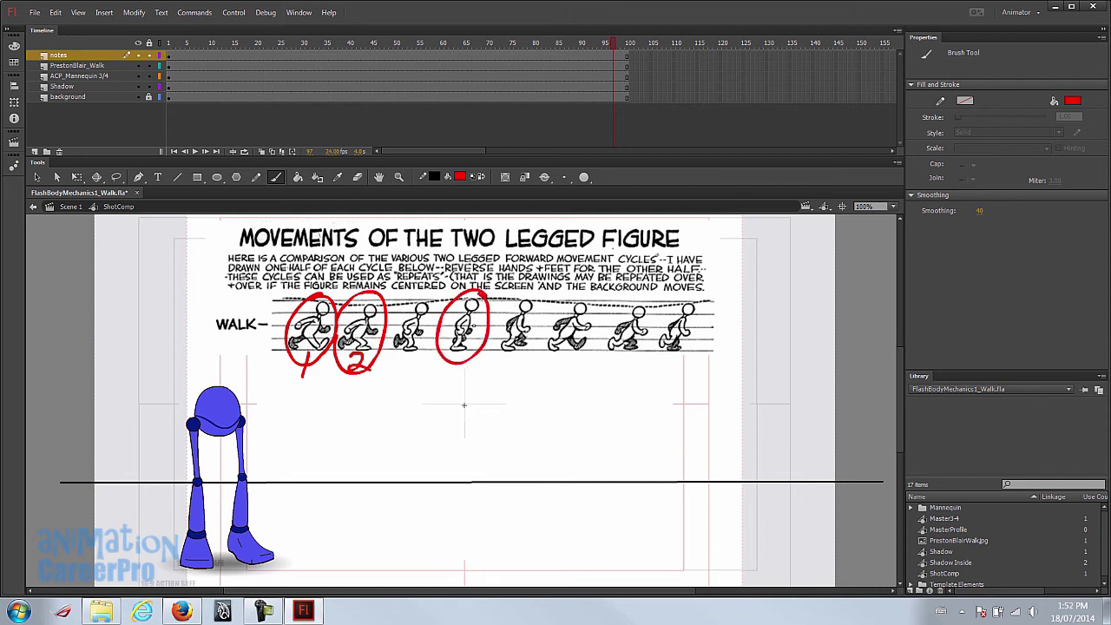
left_click_drag(460, 357, 459, 376)
mouse_move(544, 365)
left_mouse_down()
mouse_move(591, 354)
mouse_move(602, 330)
mouse_move(586, 290)
mouse_move(549, 304)
mouse_move(537, 341)
mouse_move(580, 365)
left_mouse_up()
left_click_drag(575, 352, 571, 396)
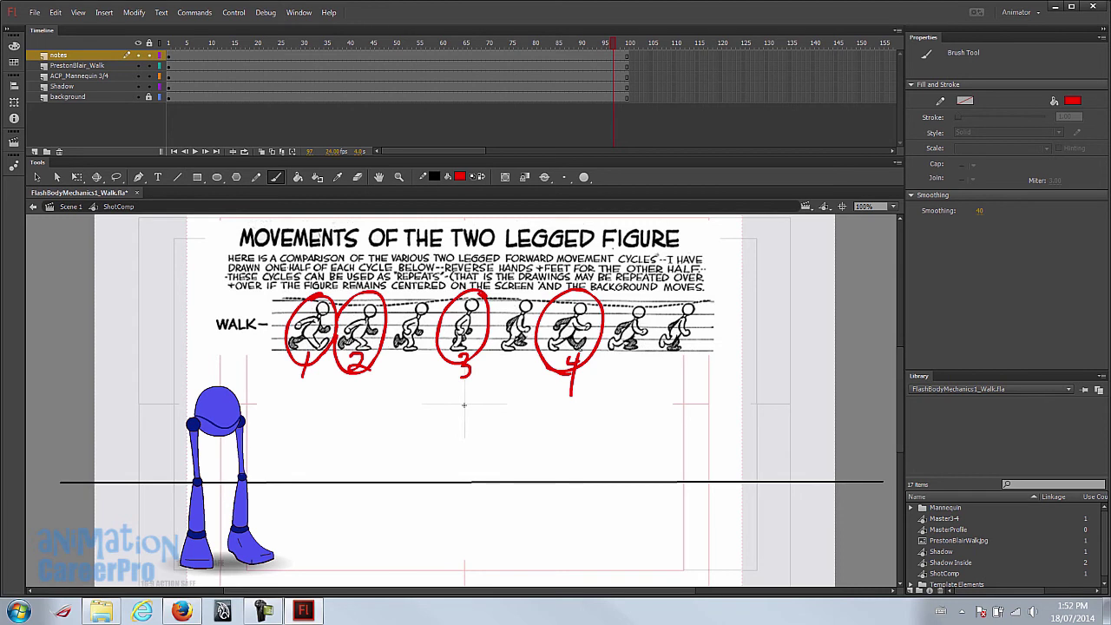
- Handwrite the labels contact, squash, swing and contact above the four circled poses
mouse_move(269, 291)
left_mouse_down()
mouse_move(292, 313)
mouse_move(299, 271)
mouse_move(324, 246)
mouse_move(317, 299)
mouse_move(368, 266)
left_mouse_up()
left_click_drag(364, 274, 405, 247)
left_click_drag(441, 286, 482, 260)
left_click_drag(483, 277, 497, 257)
left_click_drag(547, 283, 624, 240)
- Enter the mannequin's Master3-4 symbol and go to frame 1 of its timeline
scroll(463, 399, "down", 1)
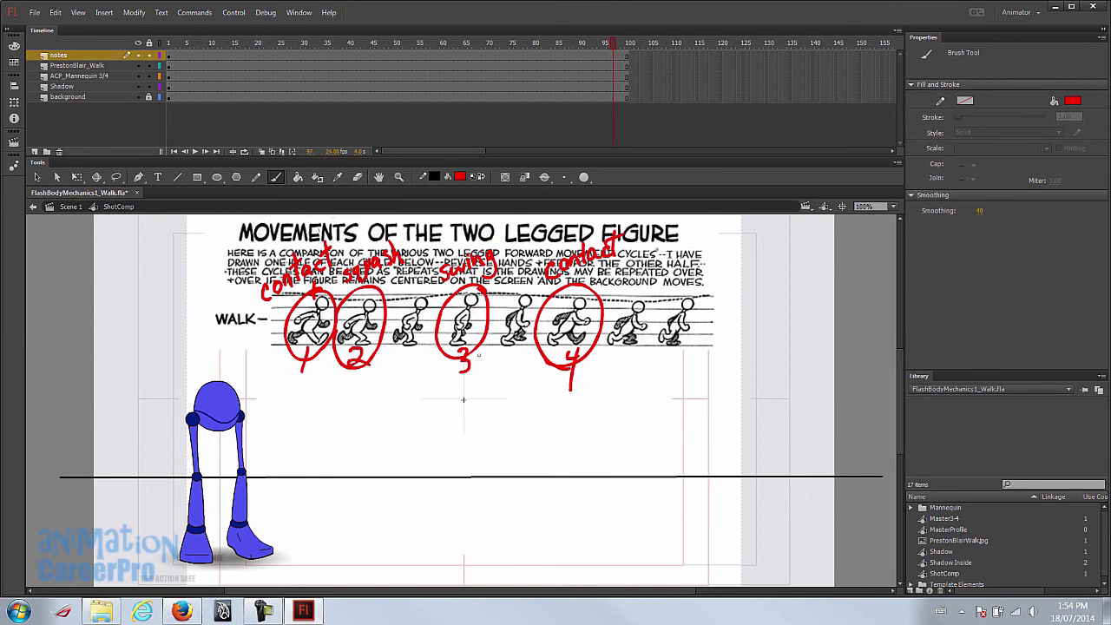
key("v")
double_click(196, 545)
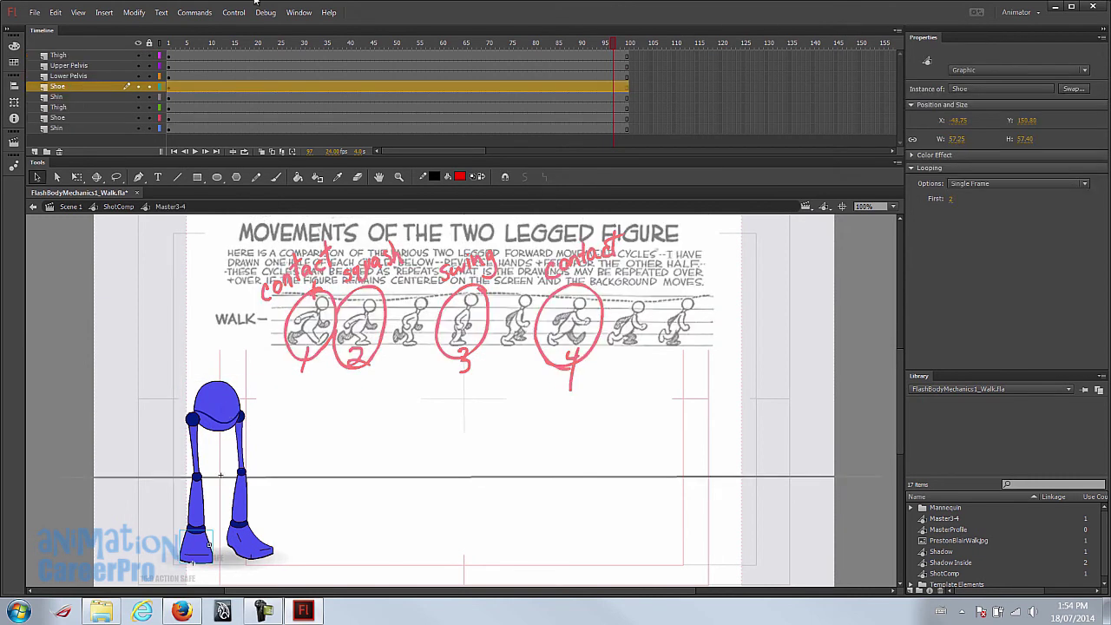
left_click(171, 45)
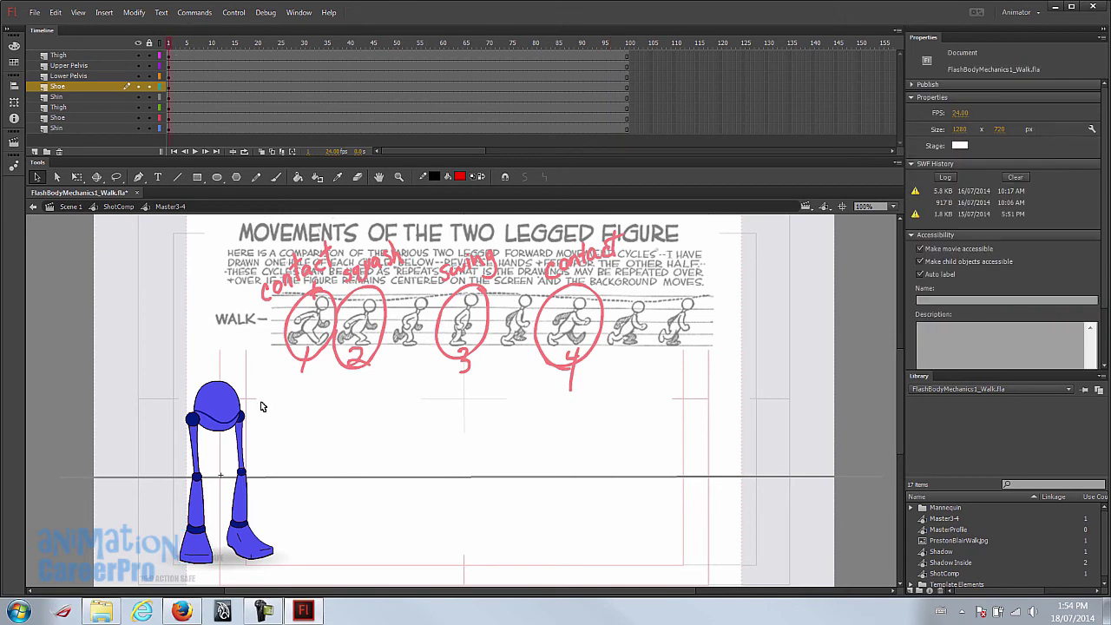
left_click_drag(305, 446, 297, 397)
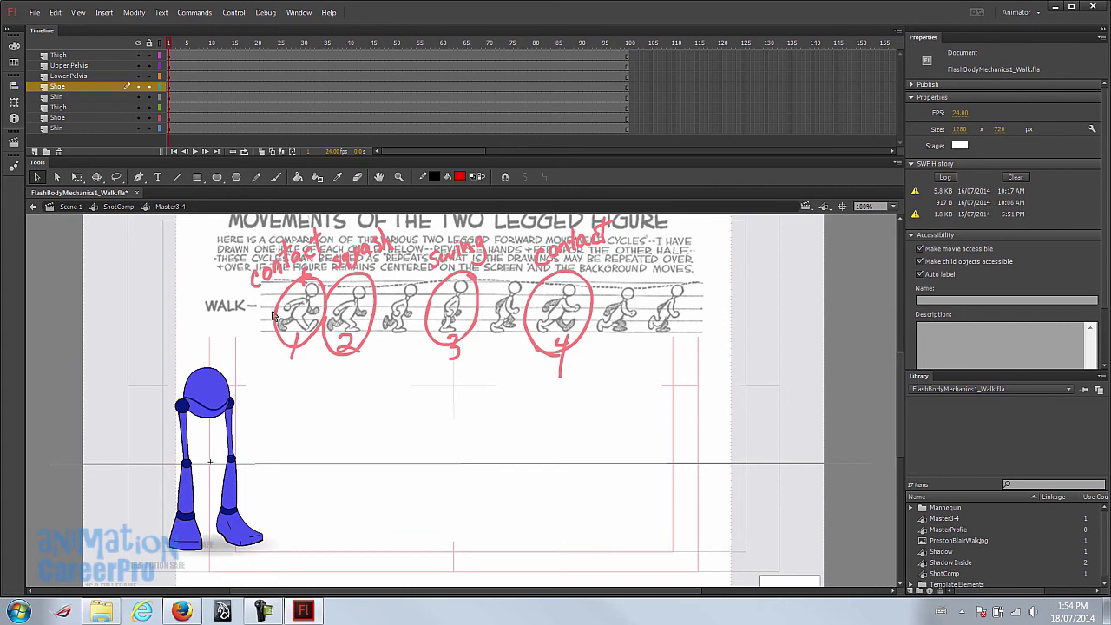
- Select the upper and lower pelvis together and rotate them slightly clockwise with Free Transform
left_click(202, 385)
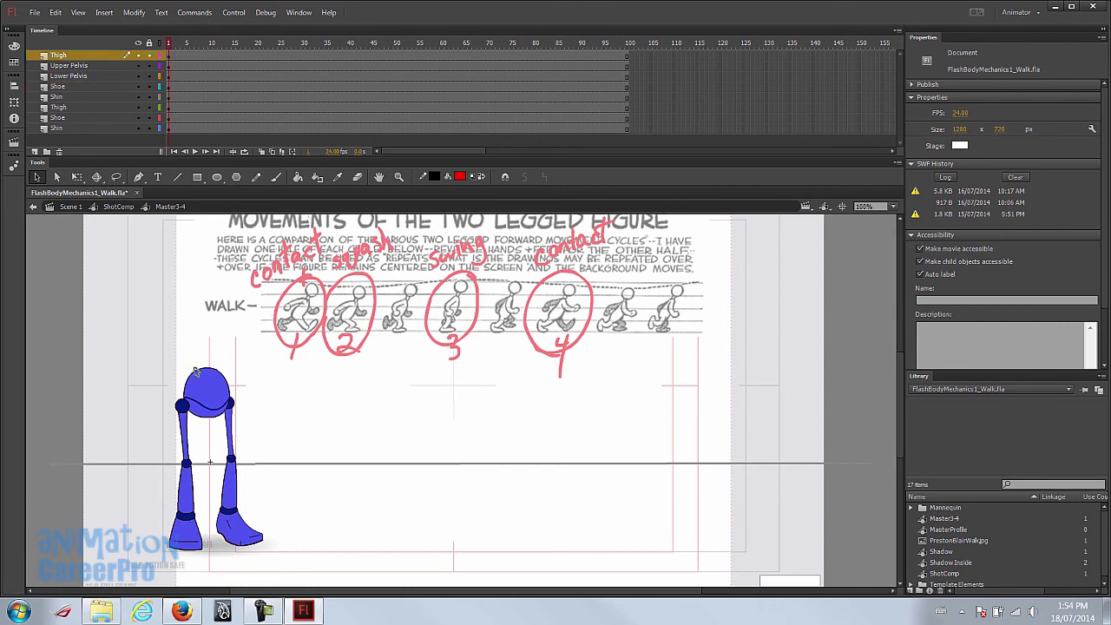
left_click(212, 434)
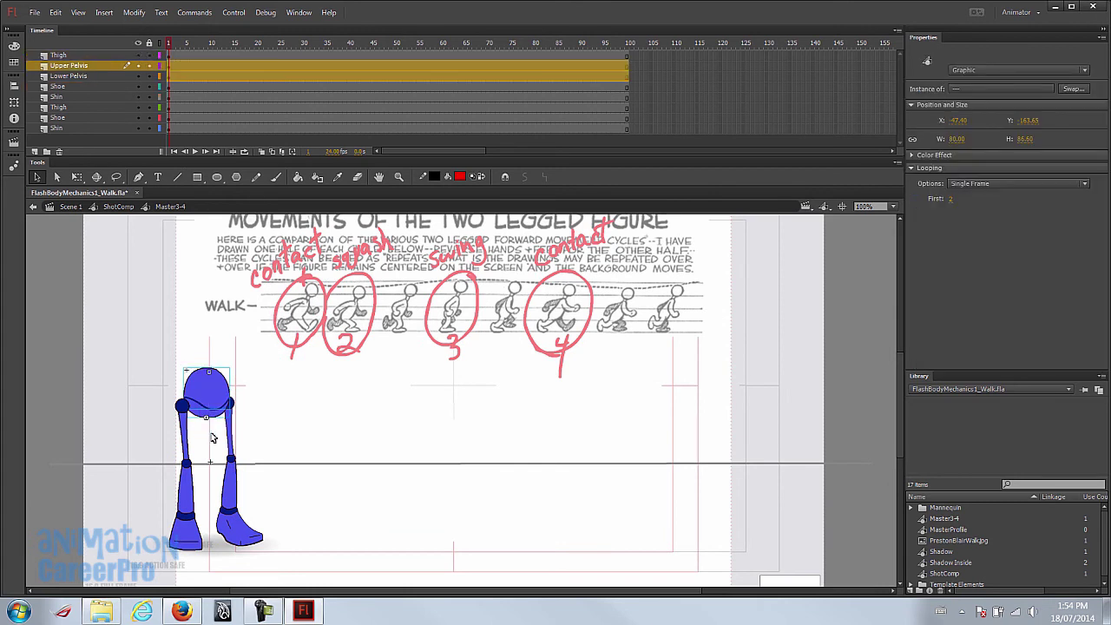
key("q")
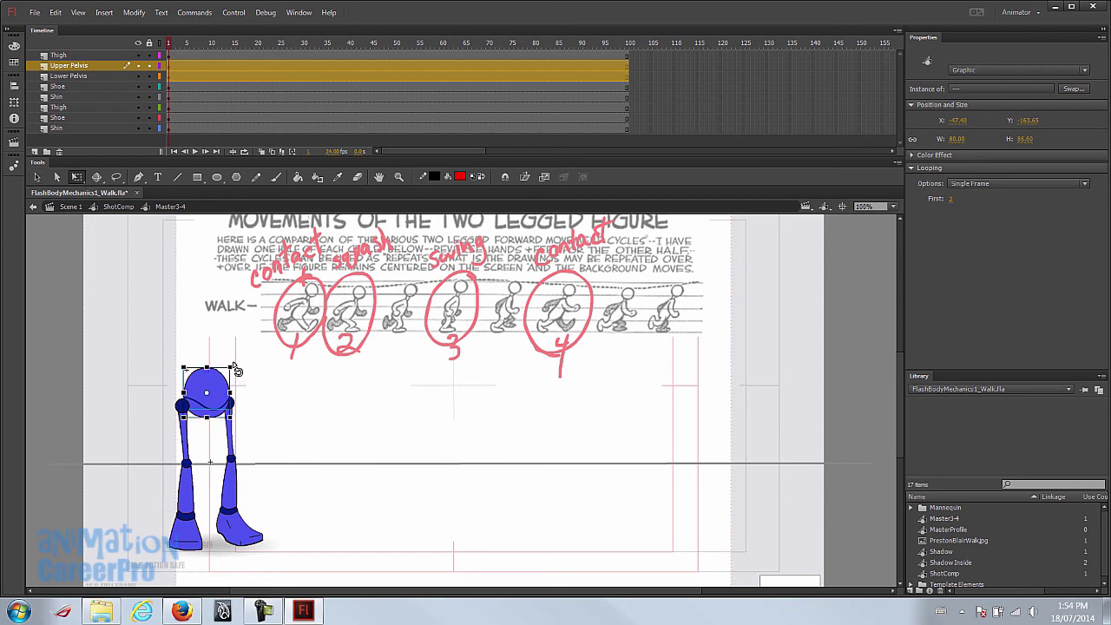
left_click_drag(235, 367, 245, 370)
- Rotate the leading leg's thigh forward from the hip for the contact pose
left_click_drag(236, 438, 254, 453)
left_click(187, 417)
left_click(254, 450)
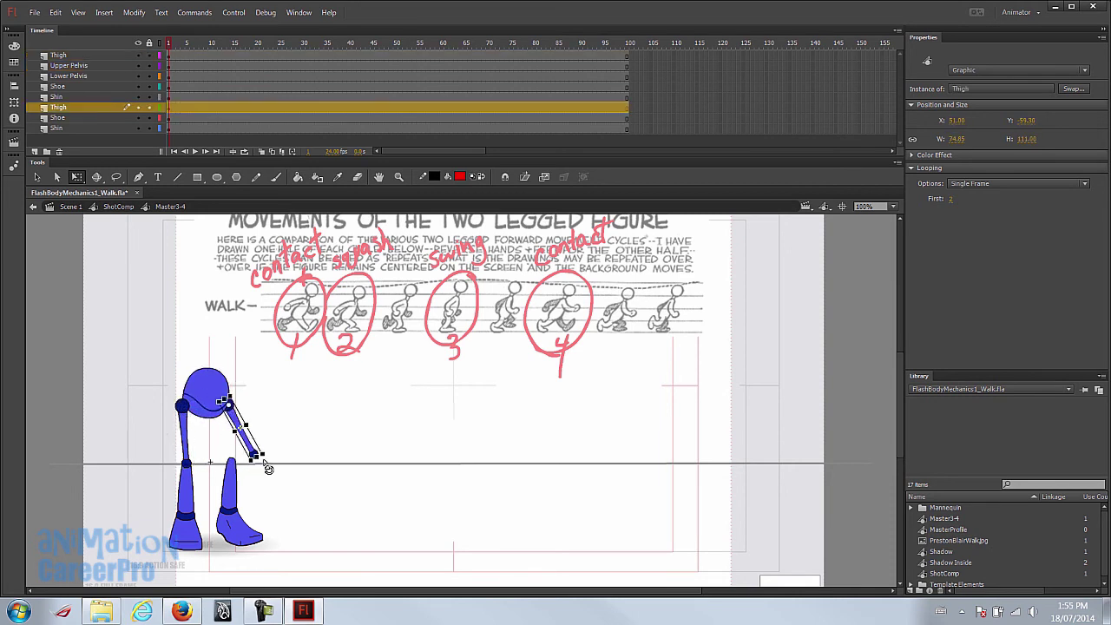
- Rotate the leading leg's shin and shoe forward together and attach them to the knee of the raised thigh
left_click(235, 494)
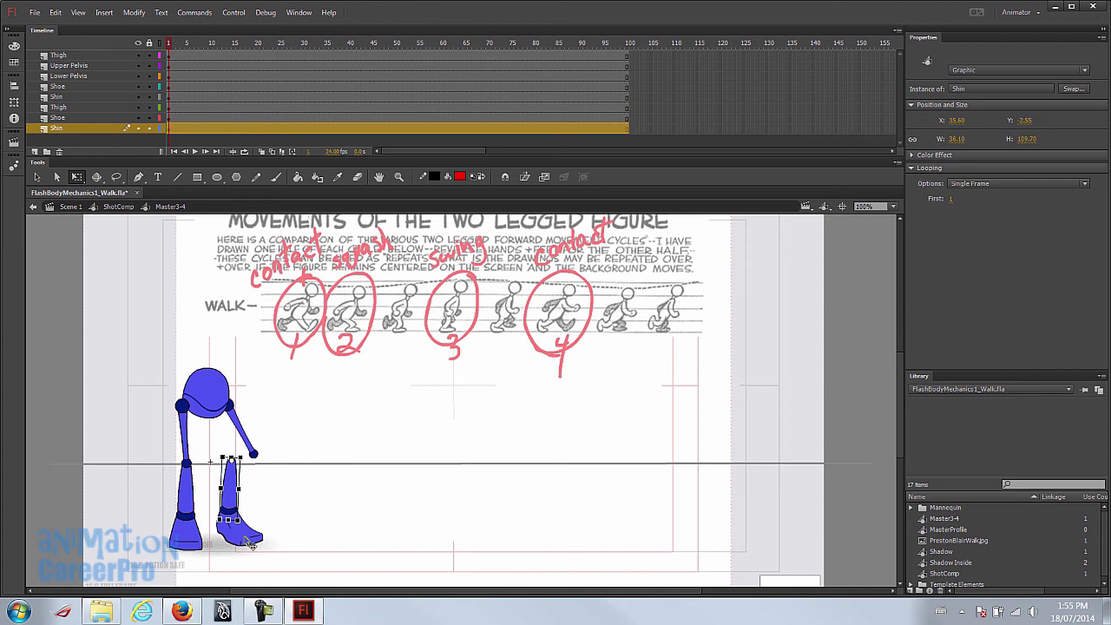
left_click(250, 545, "shift")
left_click_drag(266, 547, 301, 526)
left_click_drag(249, 488, 270, 479)
- Select the trailing leg's thigh, shin and shoe together and rotate them backward about the hip joint
left_click(184, 446)
left_click(185, 491, "shift")
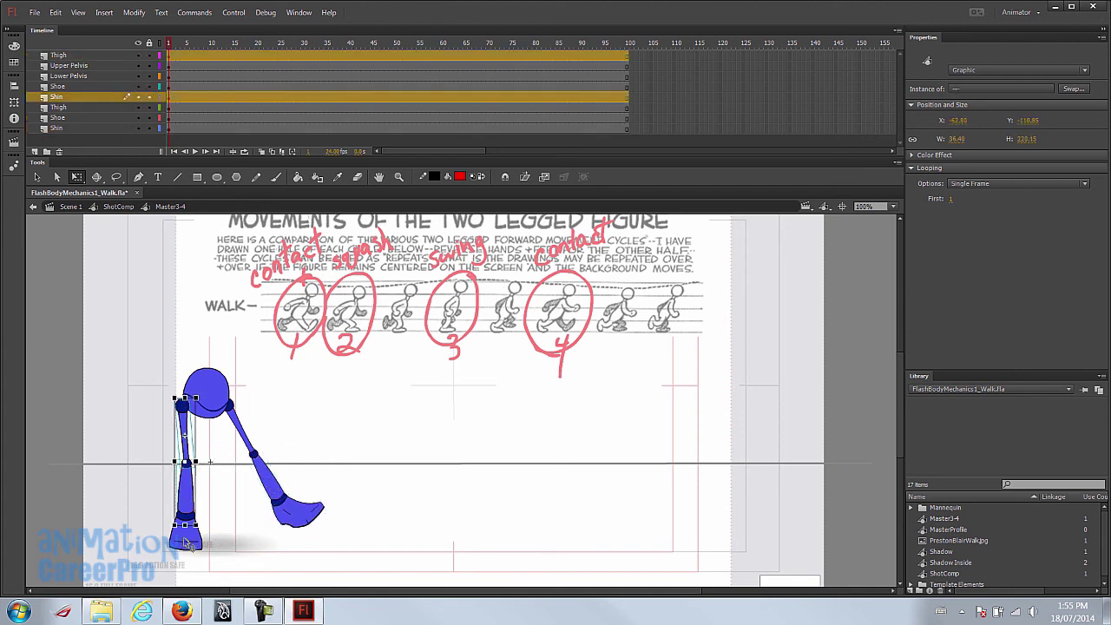
left_click(186, 529, "shift")
left_click_drag(185, 473, 185, 408)
left_click_drag(206, 552, 162, 553)
- Bend the trailing leg's shin and shoe further back without the thigh and attach them to its knee
left_click(176, 434, "shift")
left_click_drag(153, 501, 168, 463)
left_click_drag(180, 519, 164, 521)
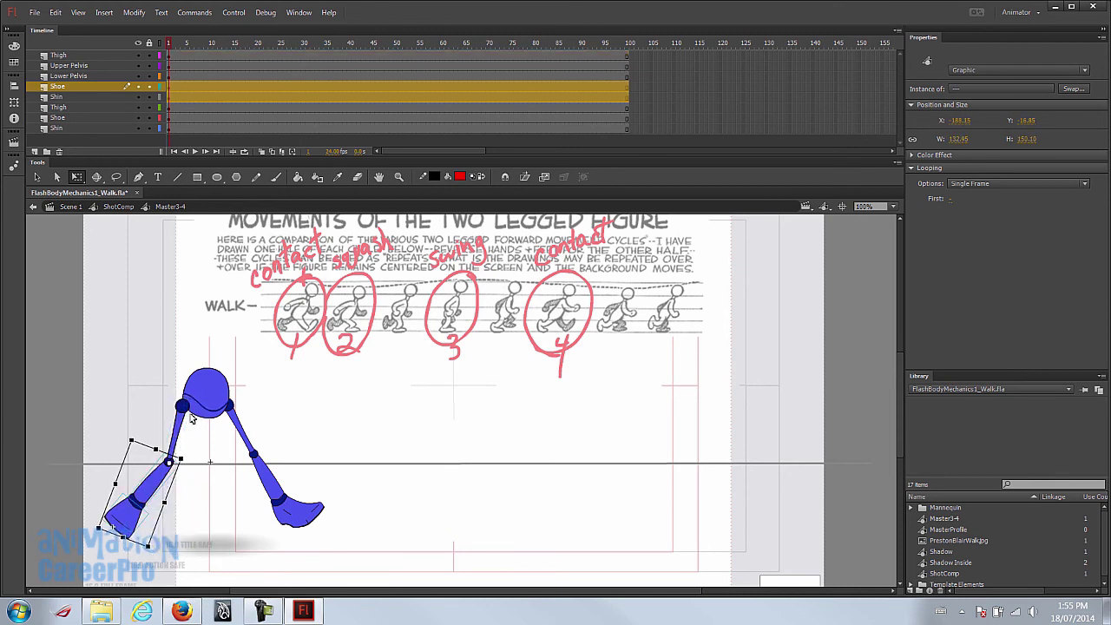
- Switch the leading Shoe instance to its toe-up drawing on frame 7 and fit it to the ankle
left_click(294, 524)
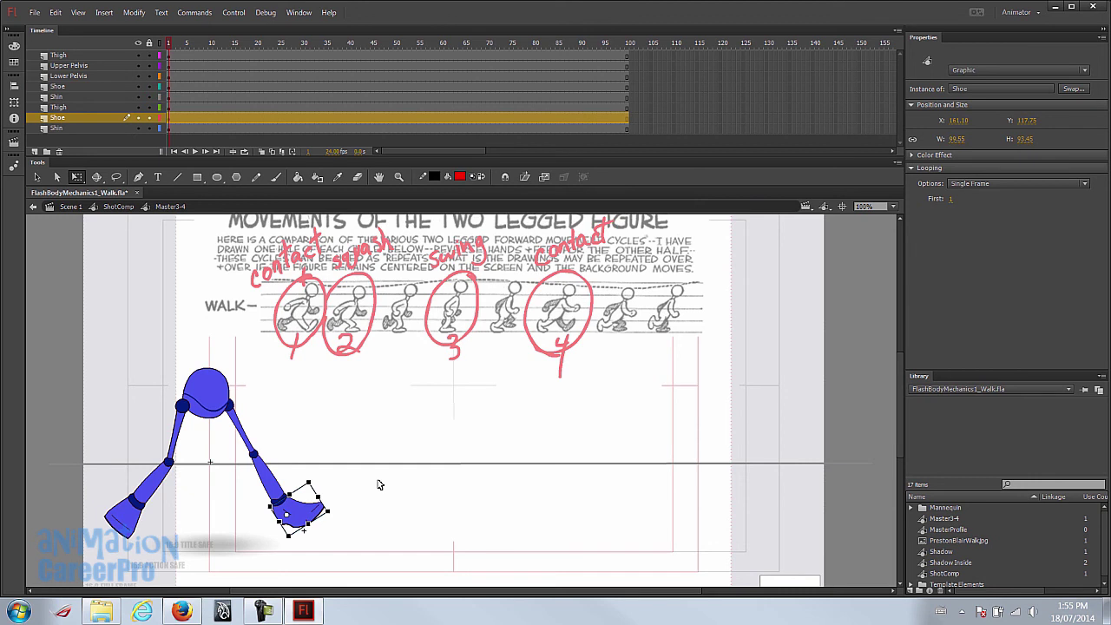
left_click(379, 484)
double_click(299, 517)
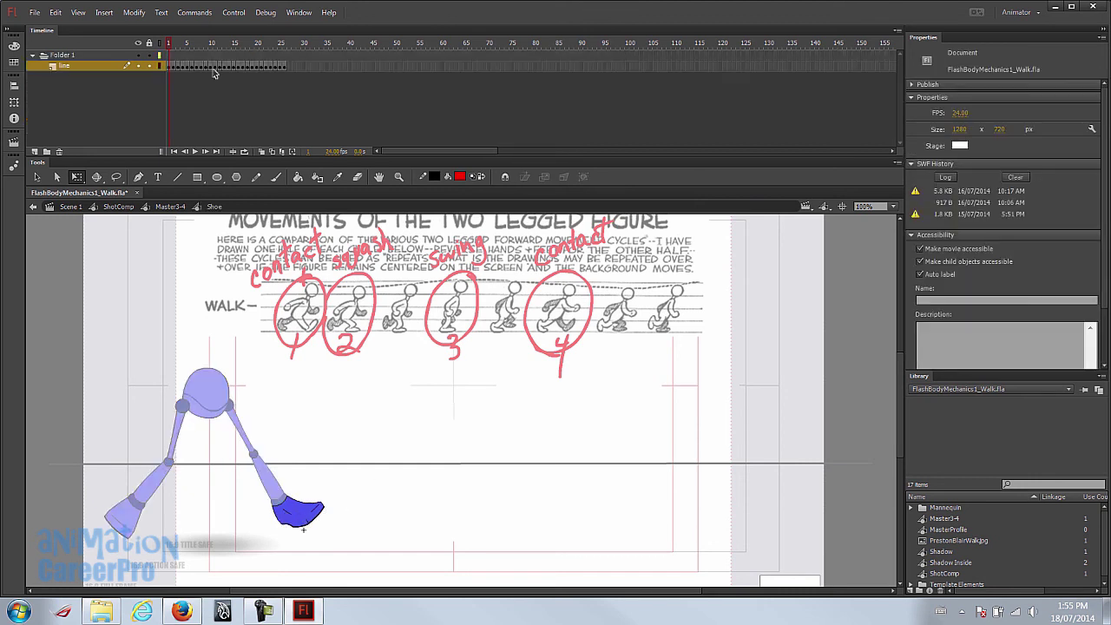
key("Return")
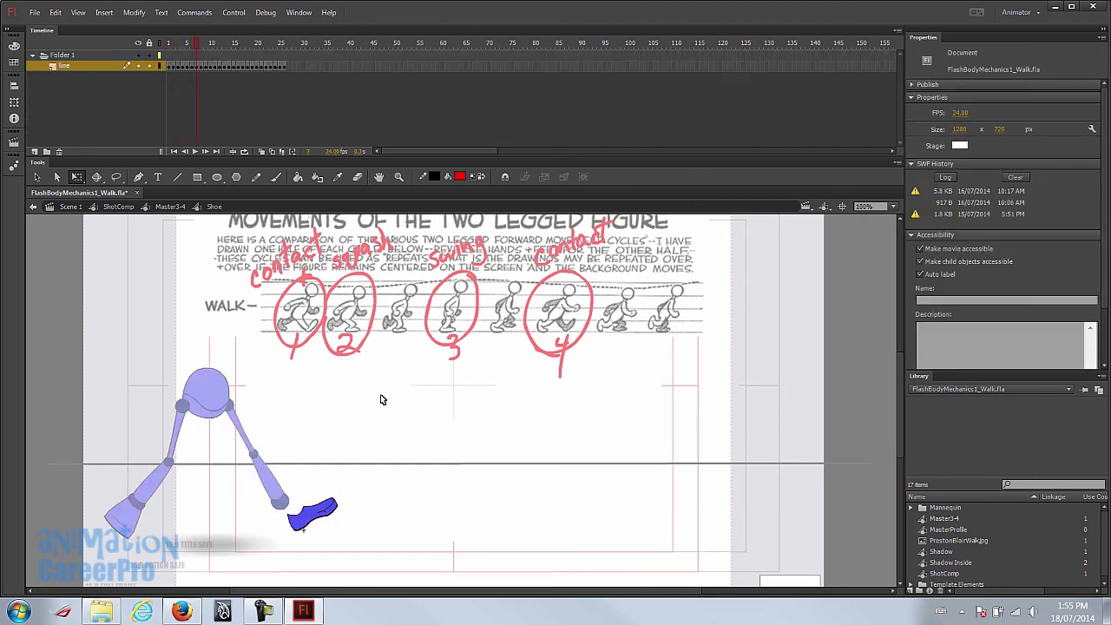
double_click(354, 508)
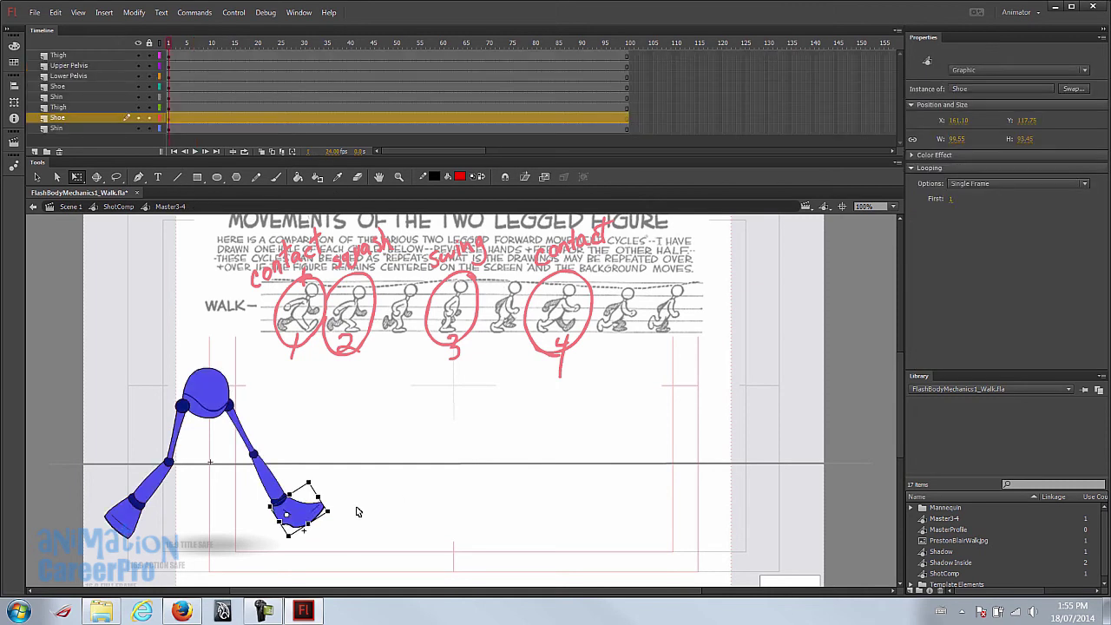
left_click(953, 202)
type("2")
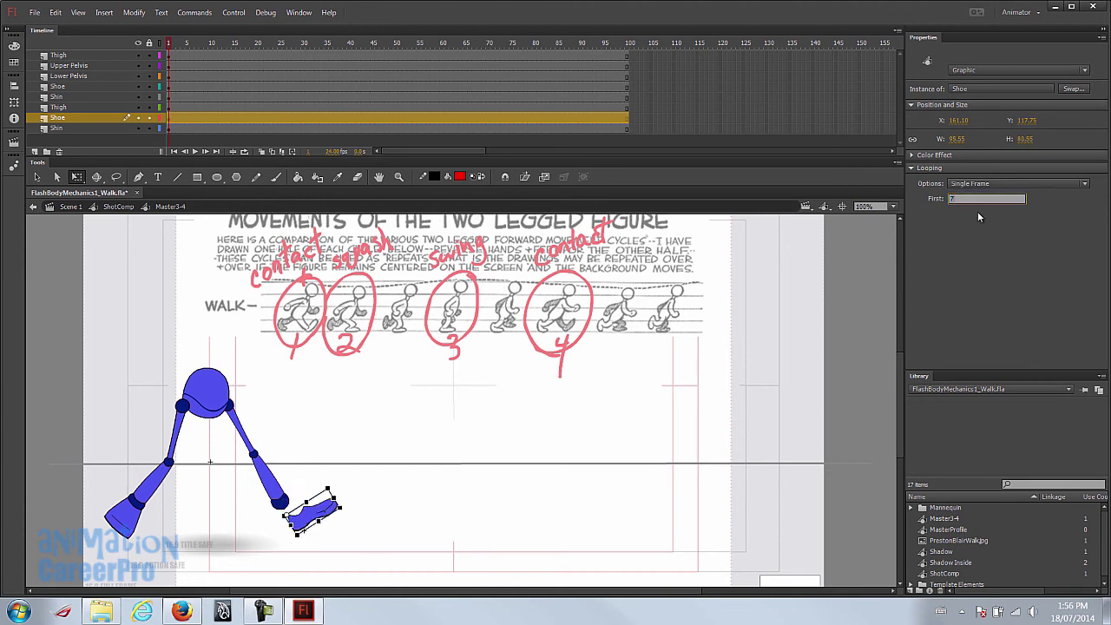
left_click(314, 512)
left_click_drag(314, 512, 308, 510)
left_click(349, 498)
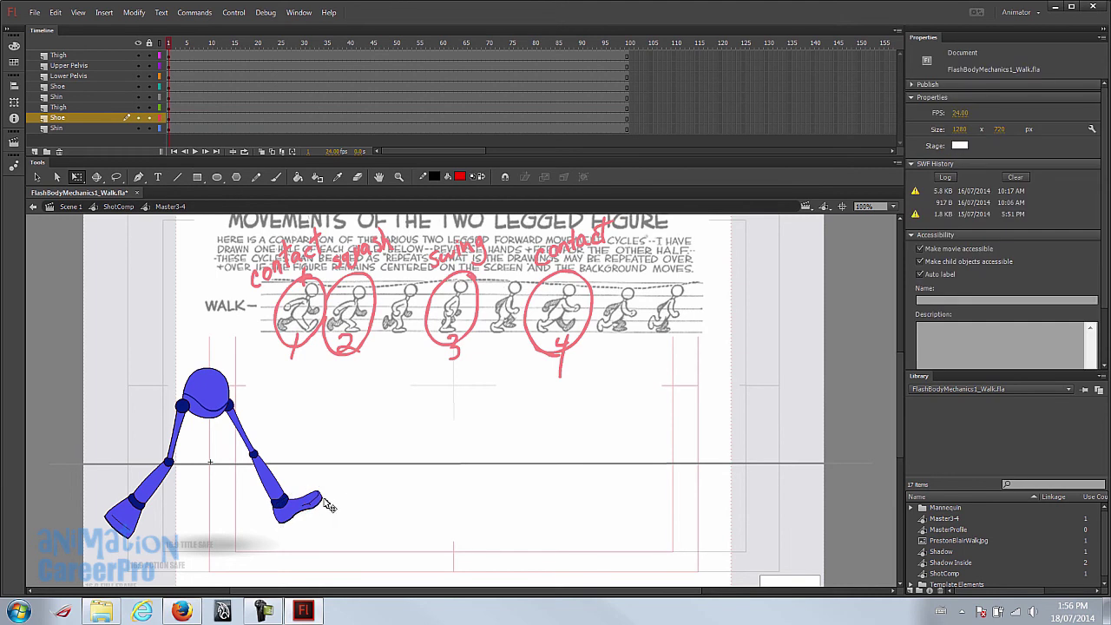
- Switch the trailing Shoe instance to the bent-toe drawing on frame 17 and fit it to the ankle
left_click(131, 519)
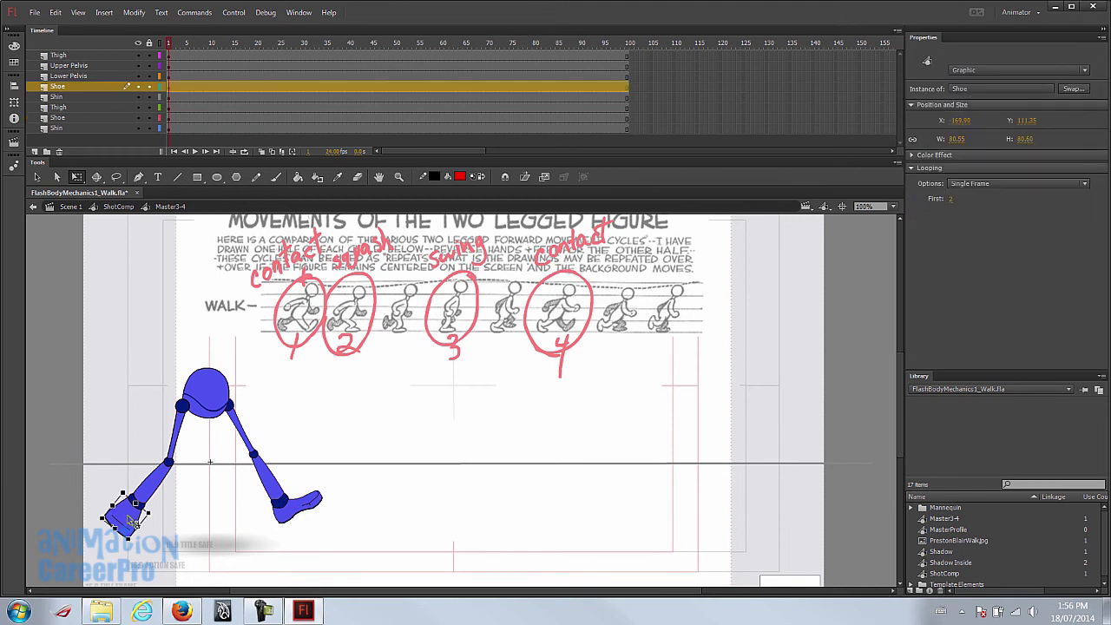
double_click(131, 520)
left_click_drag(177, 48, 242, 48)
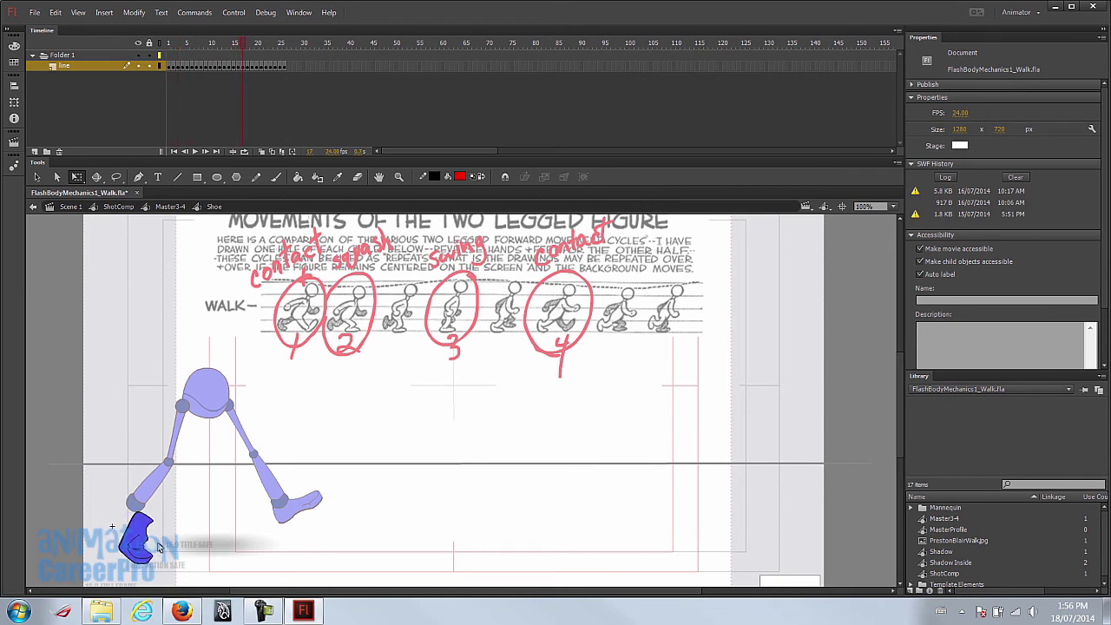
left_click(311, 152)
left_click(167, 538)
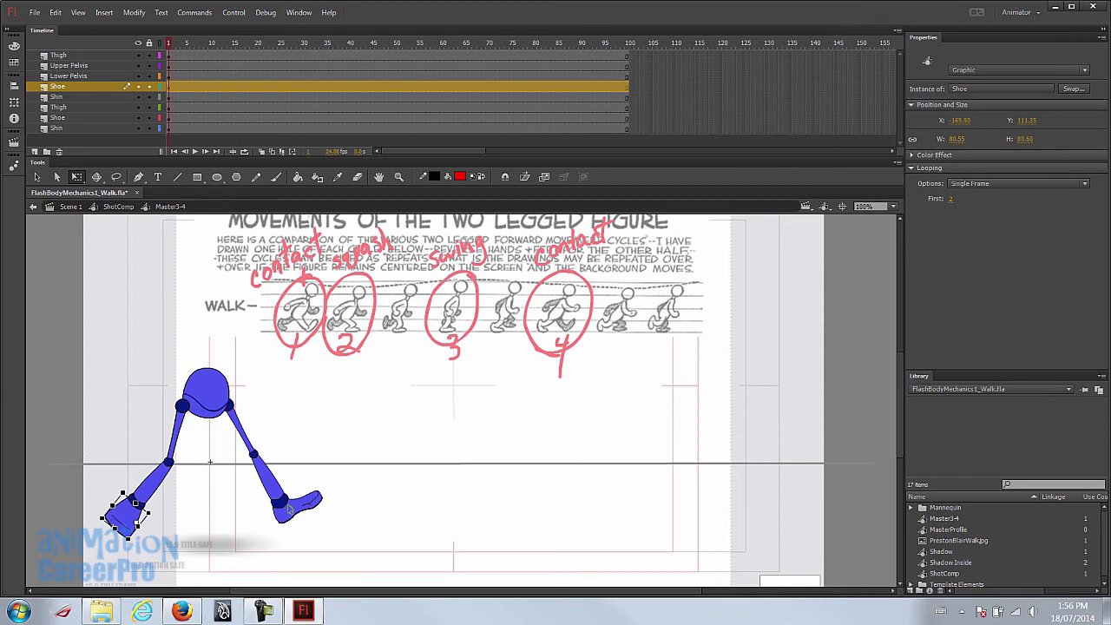
left_click(952, 199)
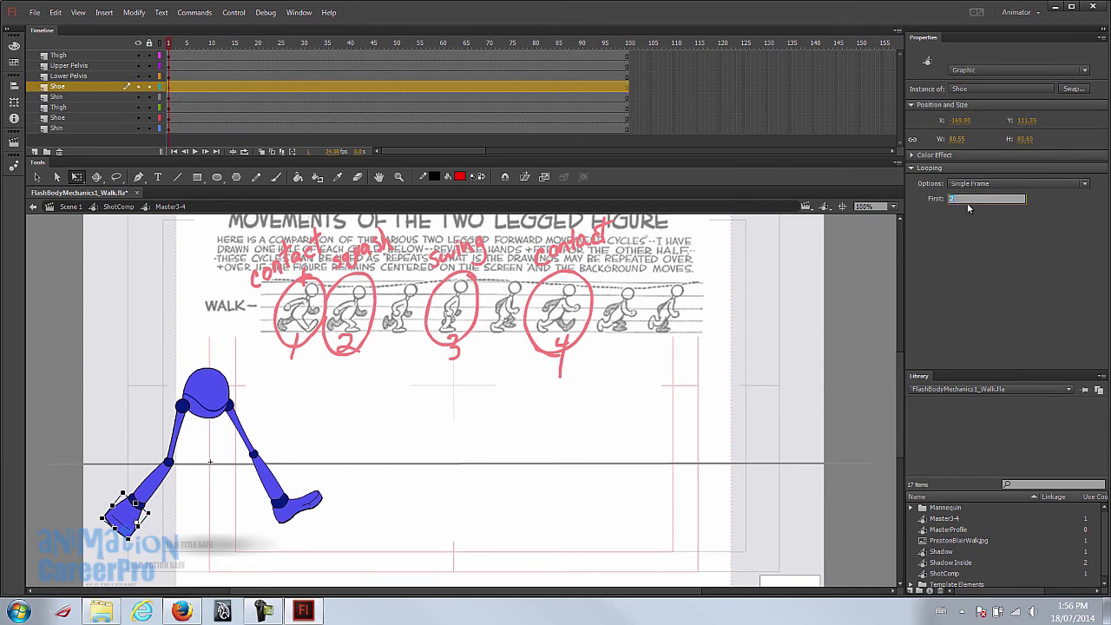
type("17")
left_click(128, 516)
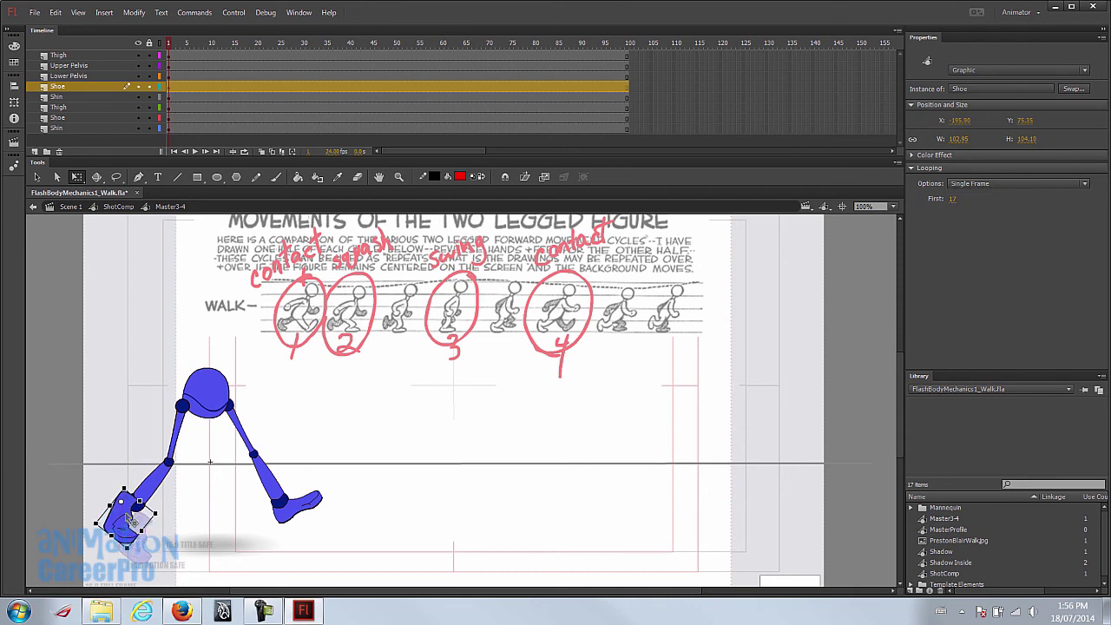
left_click(256, 525)
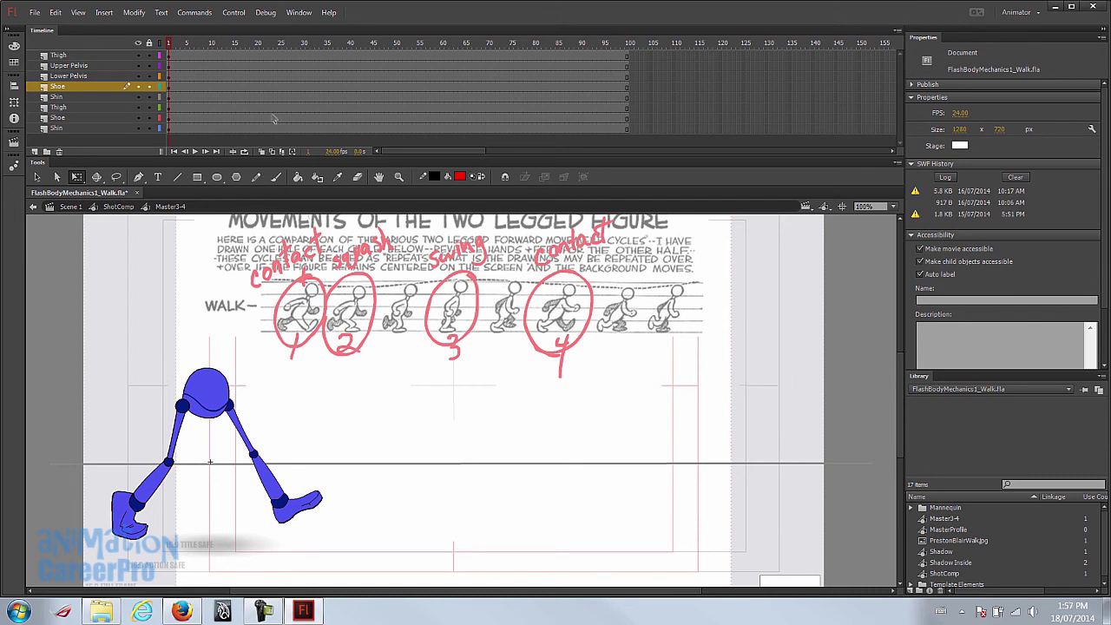
- Draw horizontal guide lines at the pelvis top, trailing toe and leading heel on a new top layer, and lock it
left_click(84, 56)
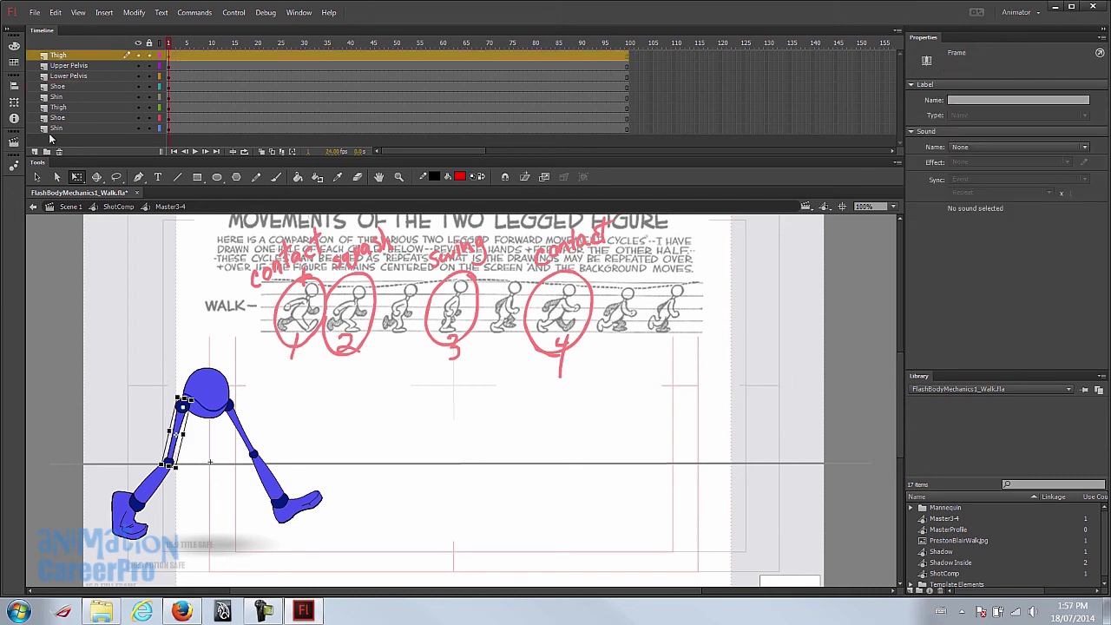
left_click(34, 152)
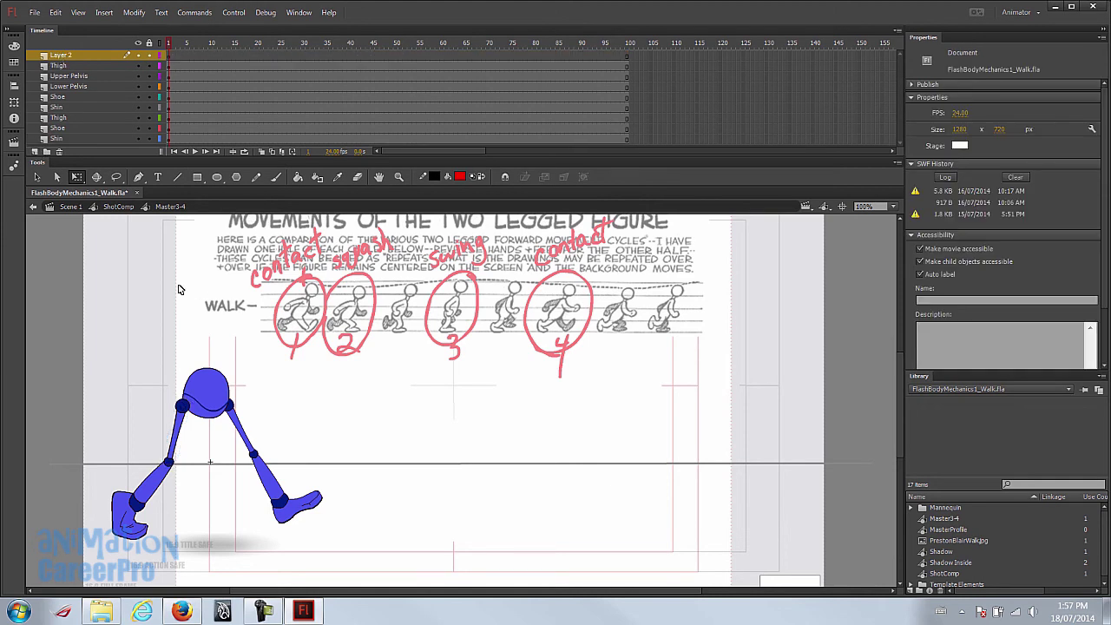
left_click(185, 177)
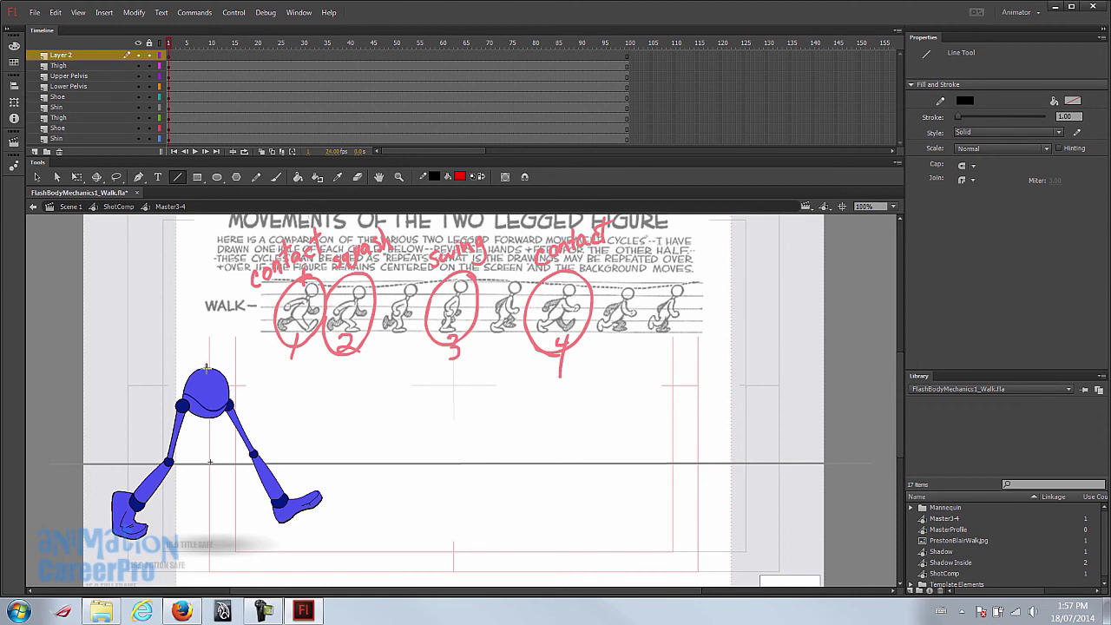
left_click_drag(206, 367, 799, 372)
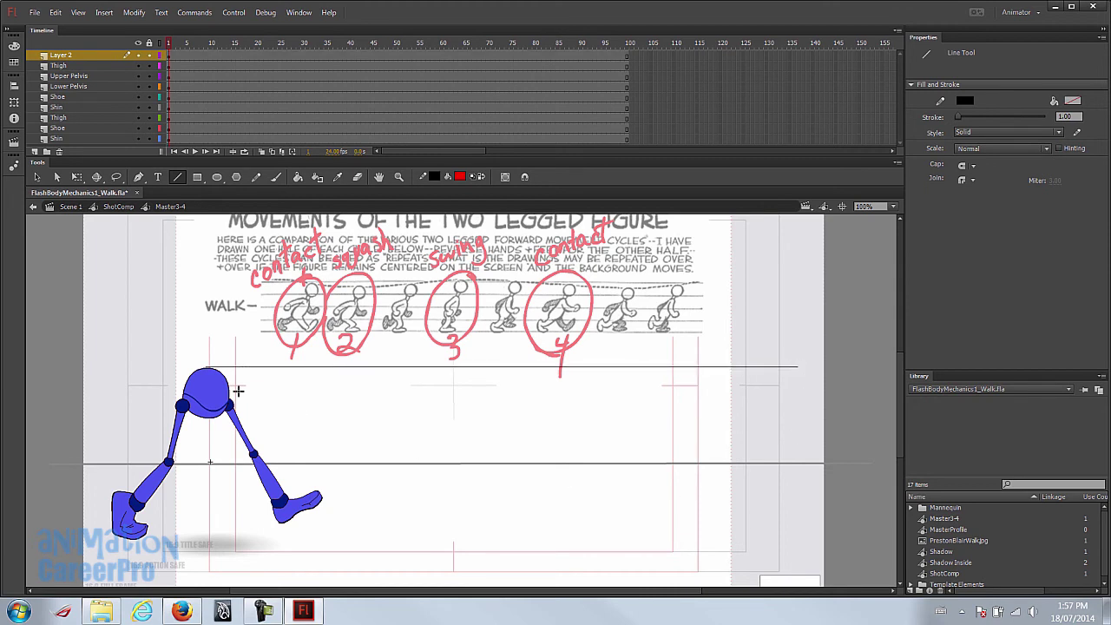
mouse_move(129, 543)
left_mouse_down()
mouse_move(464, 527)
mouse_move(801, 528)
mouse_move(848, 539)
left_mouse_up()
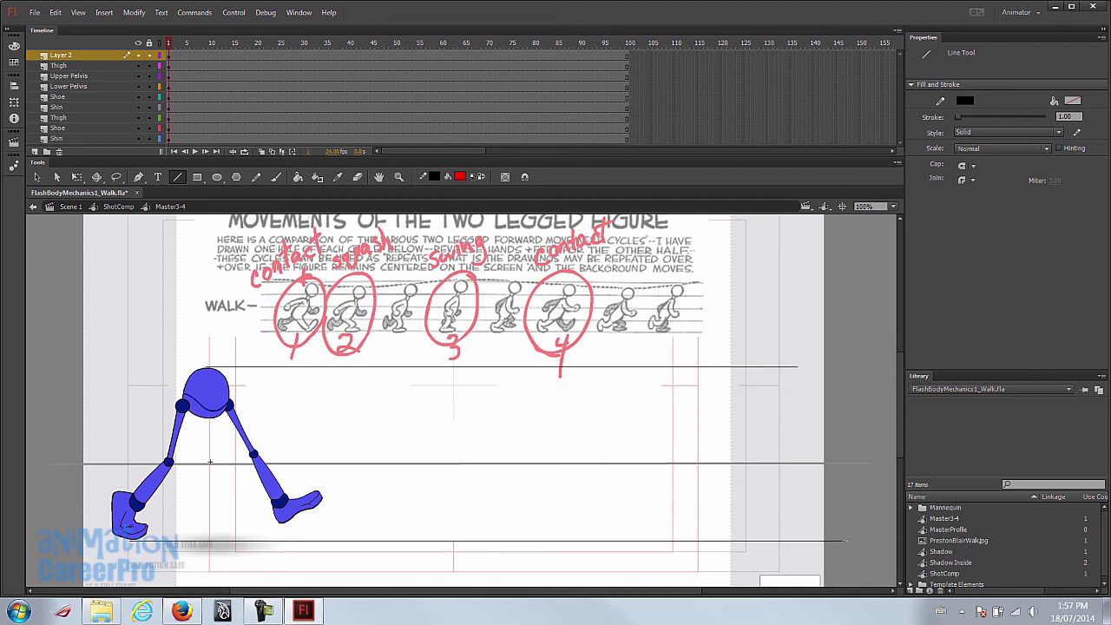
key("v")
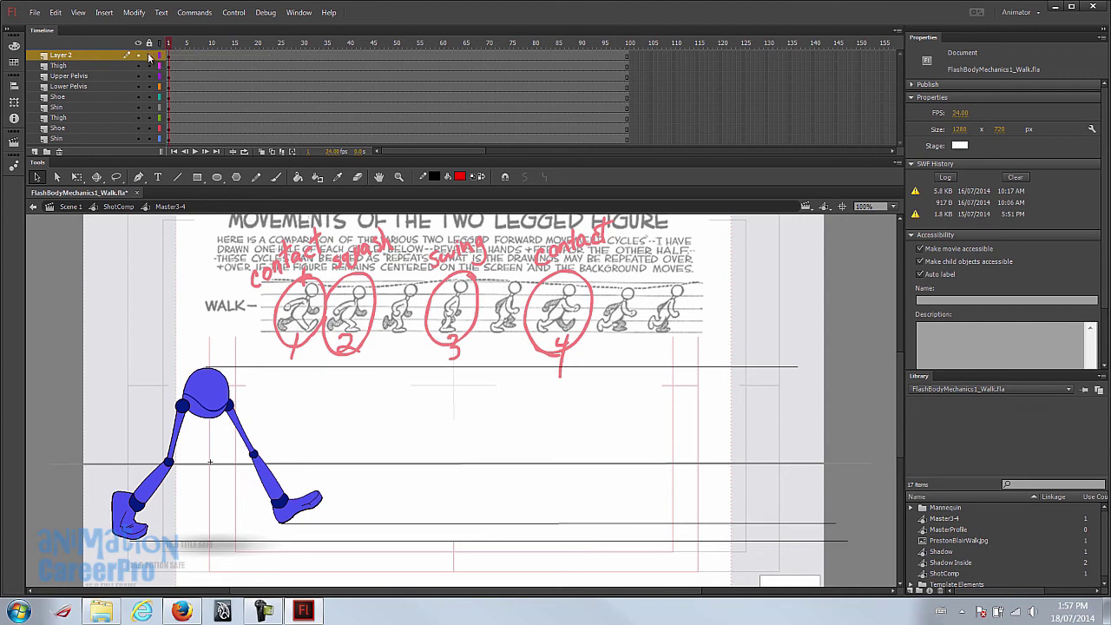
left_click(148, 56)
- Insert keyframes at frame 5 on all layers for the squash pose
left_click_drag(170, 43, 186, 44)
left_click(188, 59)
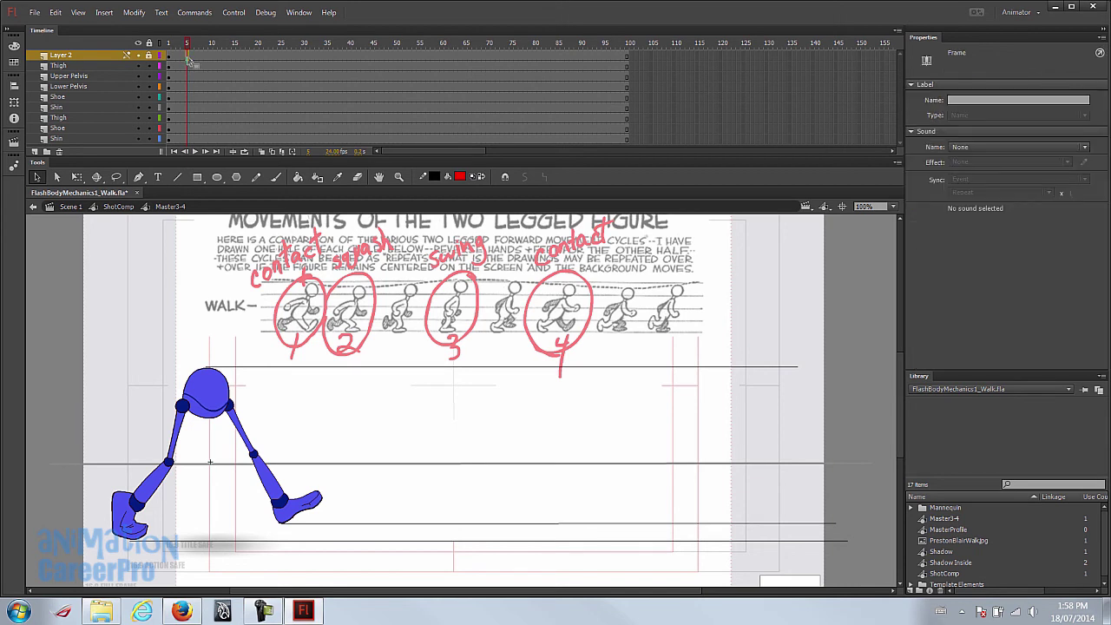
left_click(188, 140)
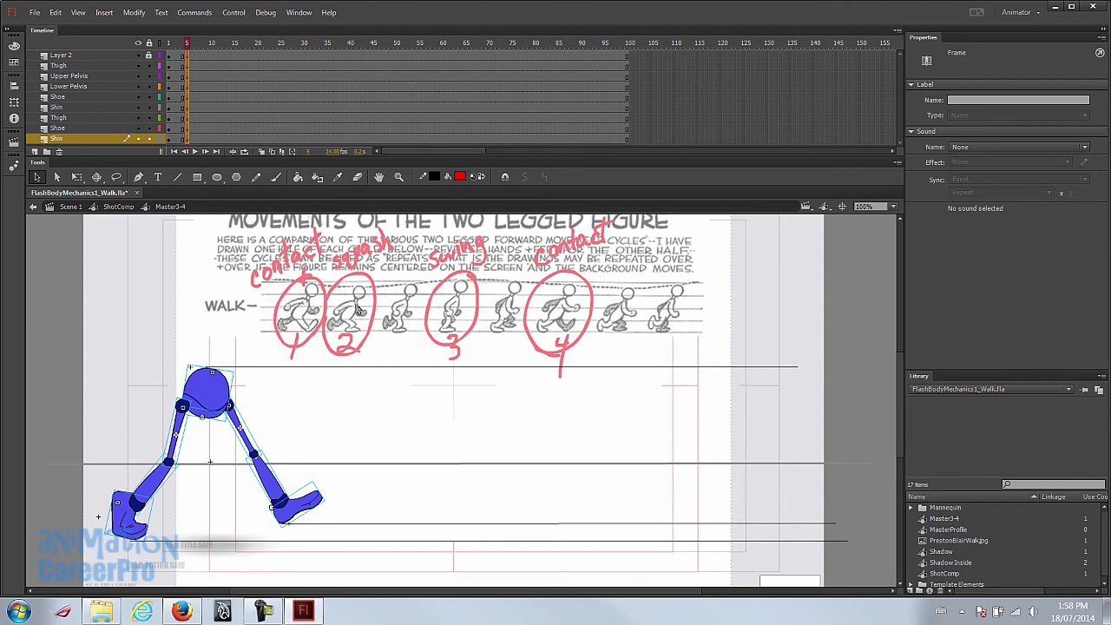
- Select the pelvis parts and both thighs at frame 5 and lower them together by 15 px
left_click_drag(152, 370, 215, 382)
left_click_drag(157, 363, 290, 433)
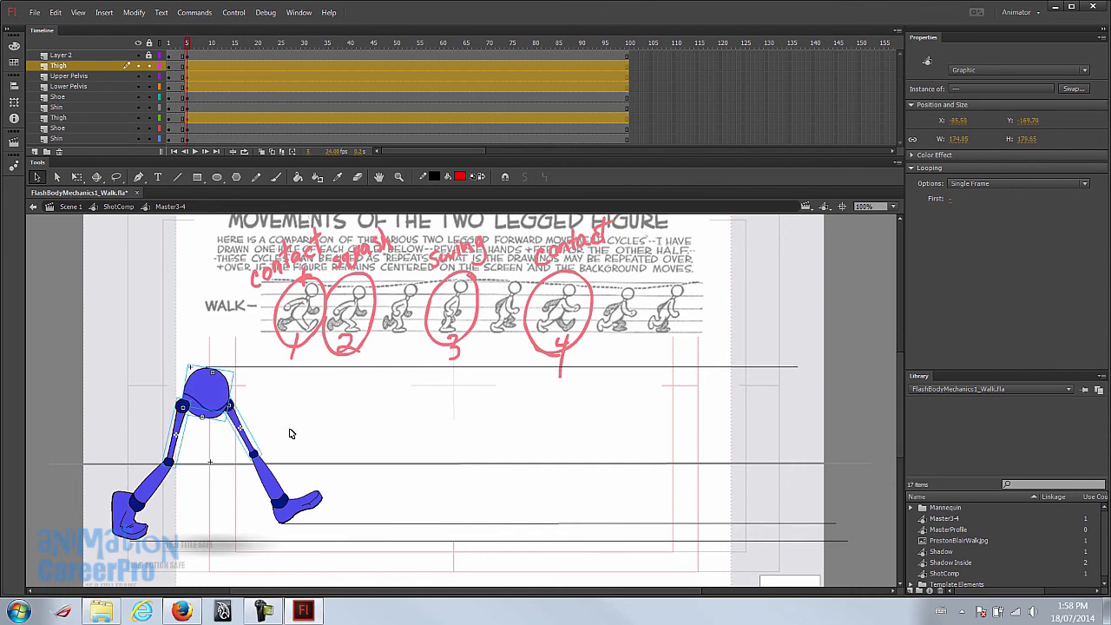
key("shift+Down")
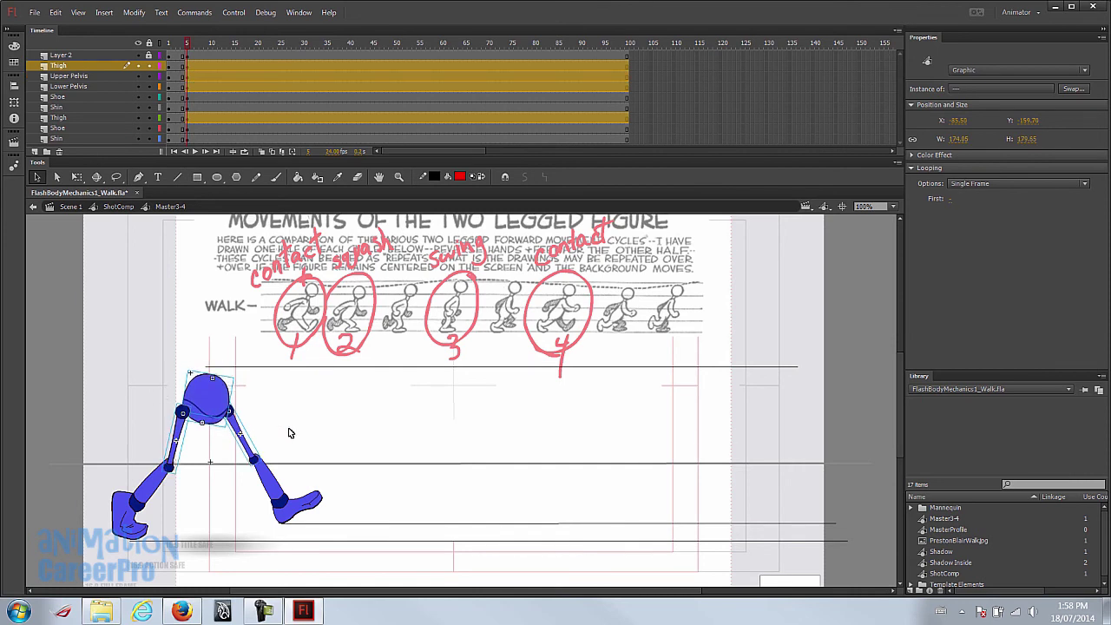
key("Down")
key("Down")
key("Down")
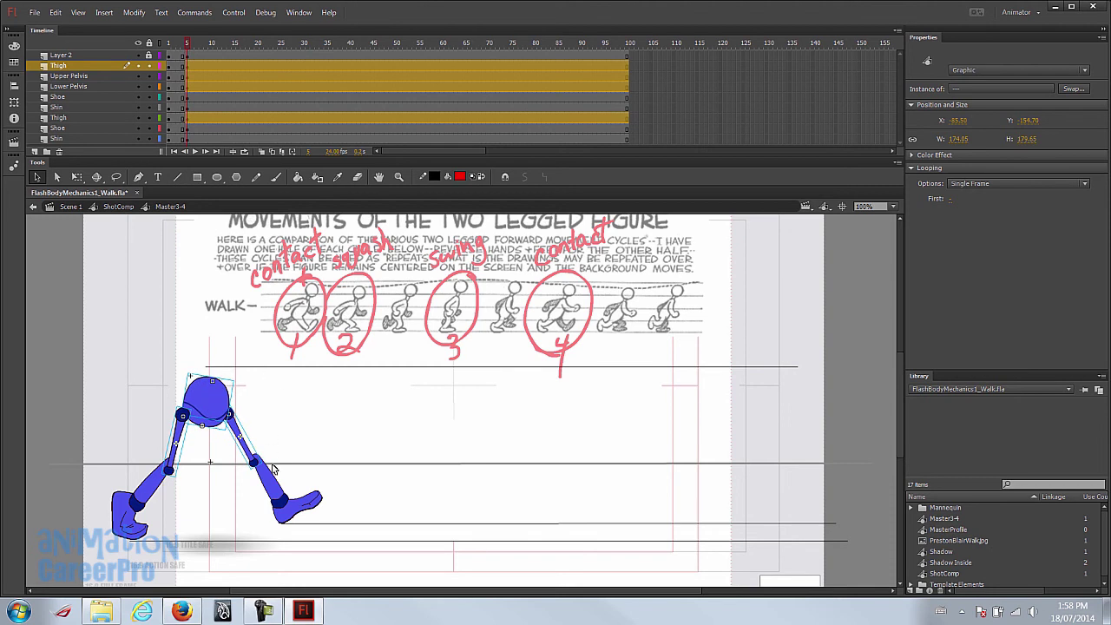
key("ctrl+shift+a")
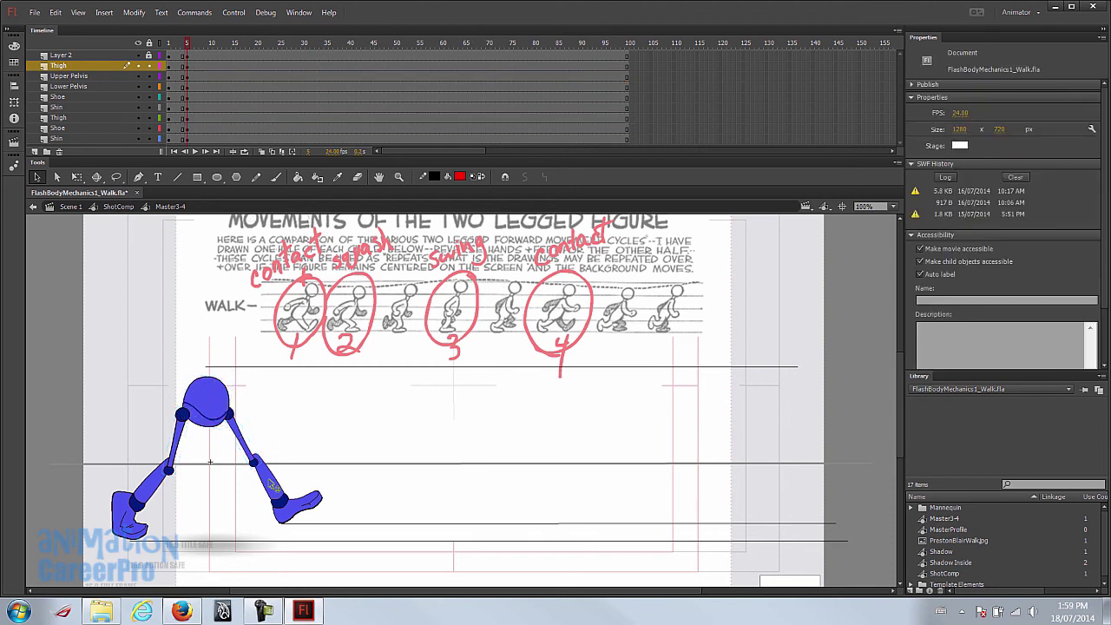
- Swing the leading shin and shoe back beneath the lowered knee and rotate the shoe flat to the ground
left_click(273, 486)
key("q")
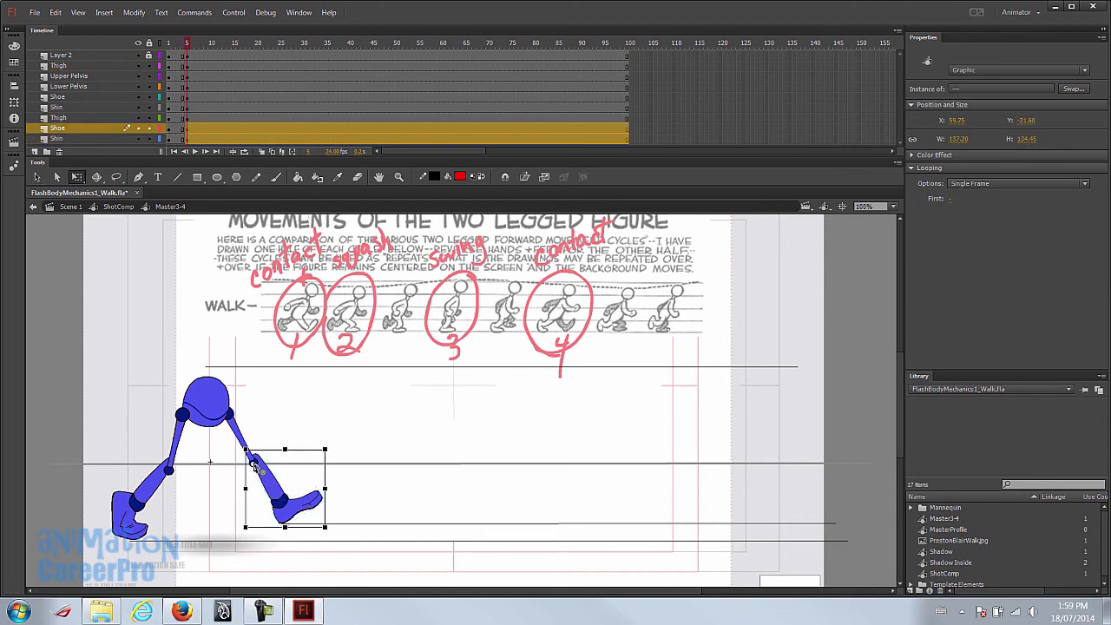
left_click_drag(339, 531, 260, 501)
left_click(281, 500)
left_click(252, 530)
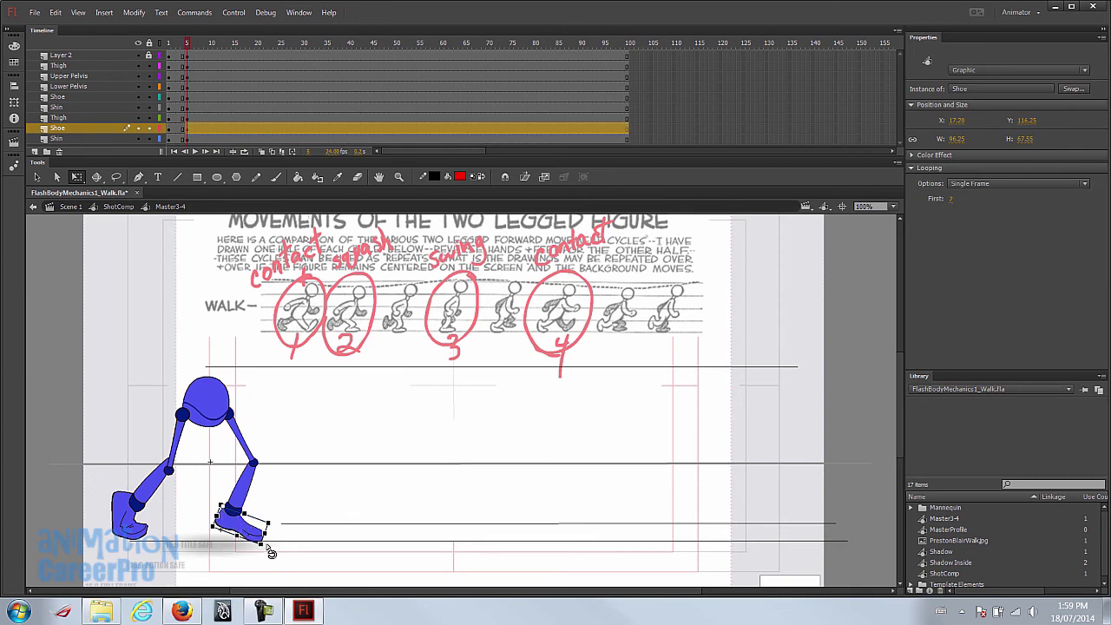
left_click_drag(270, 549, 286, 539)
left_click(294, 510)
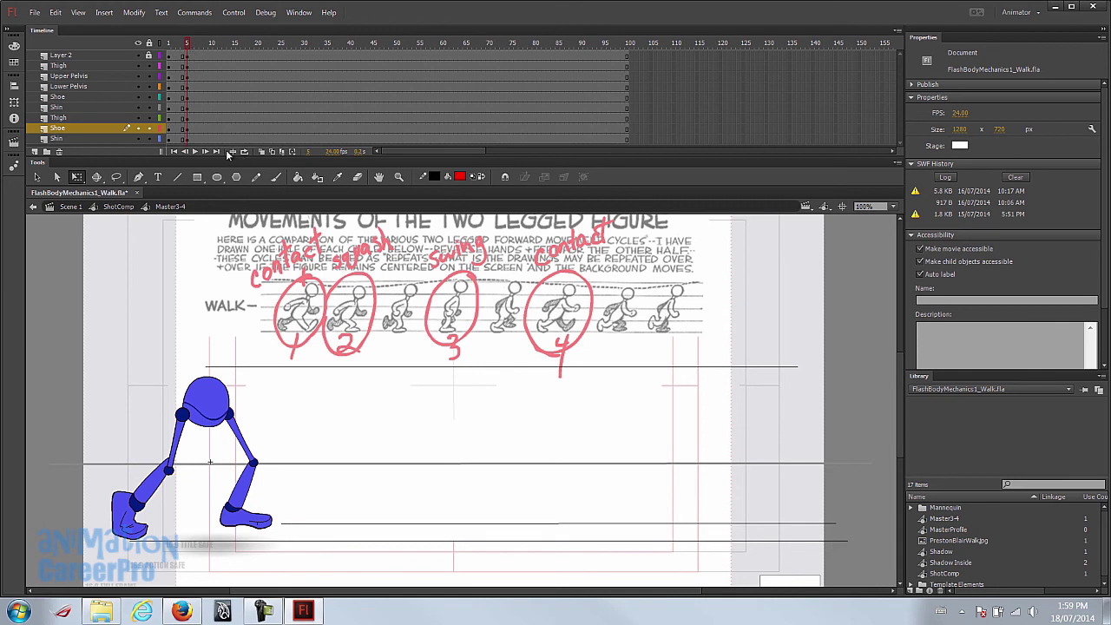
- Turn on onion skinning, rotate the trailing thigh forward, raise its shin behind the knee and attach the shoe to the ankle
left_click(262, 152)
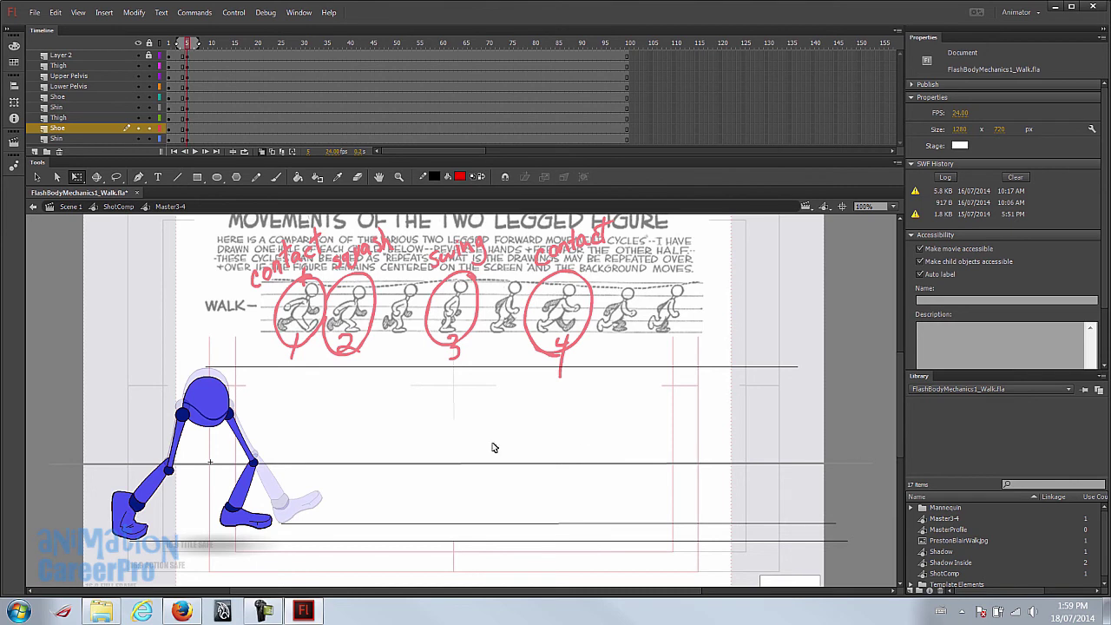
left_click(189, 46)
left_click(180, 450)
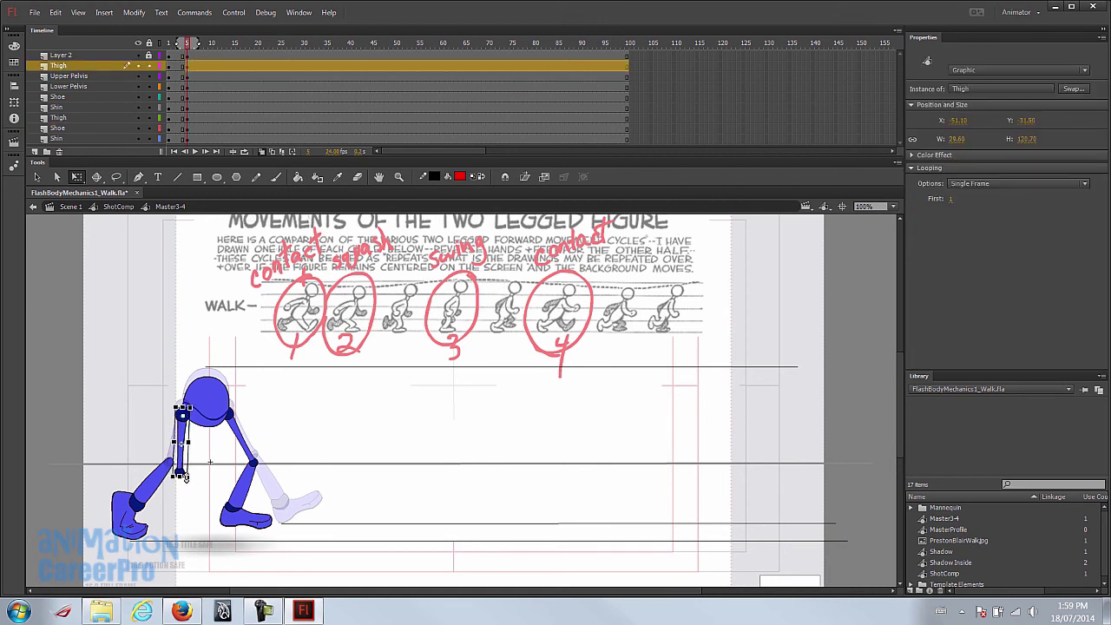
left_click(152, 499)
left_click_drag(152, 499, 127, 485)
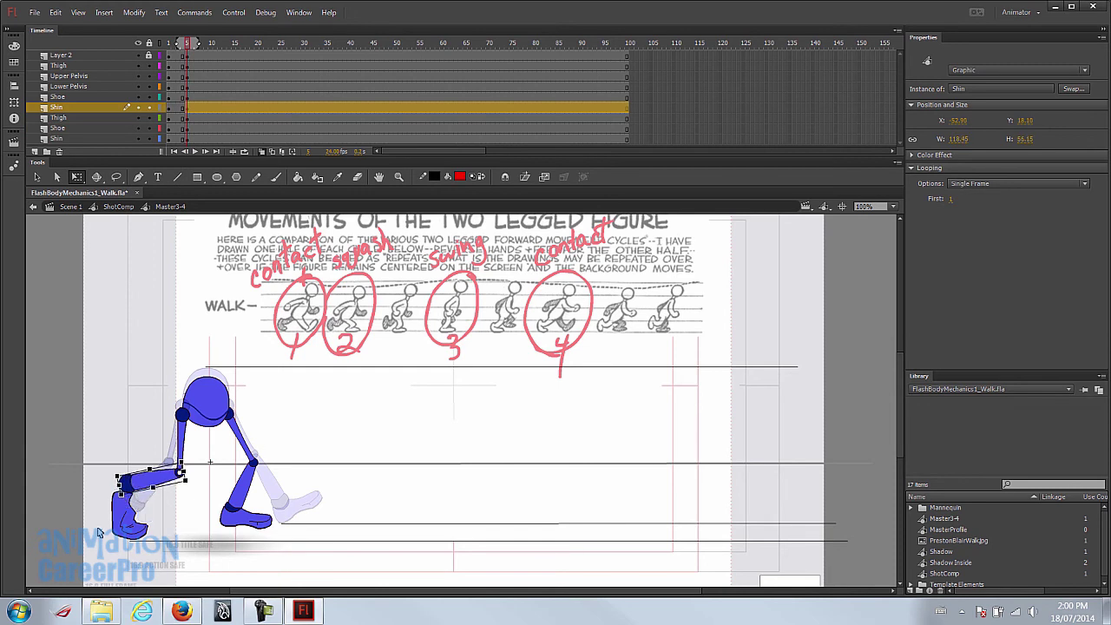
left_click_drag(126, 527, 117, 512)
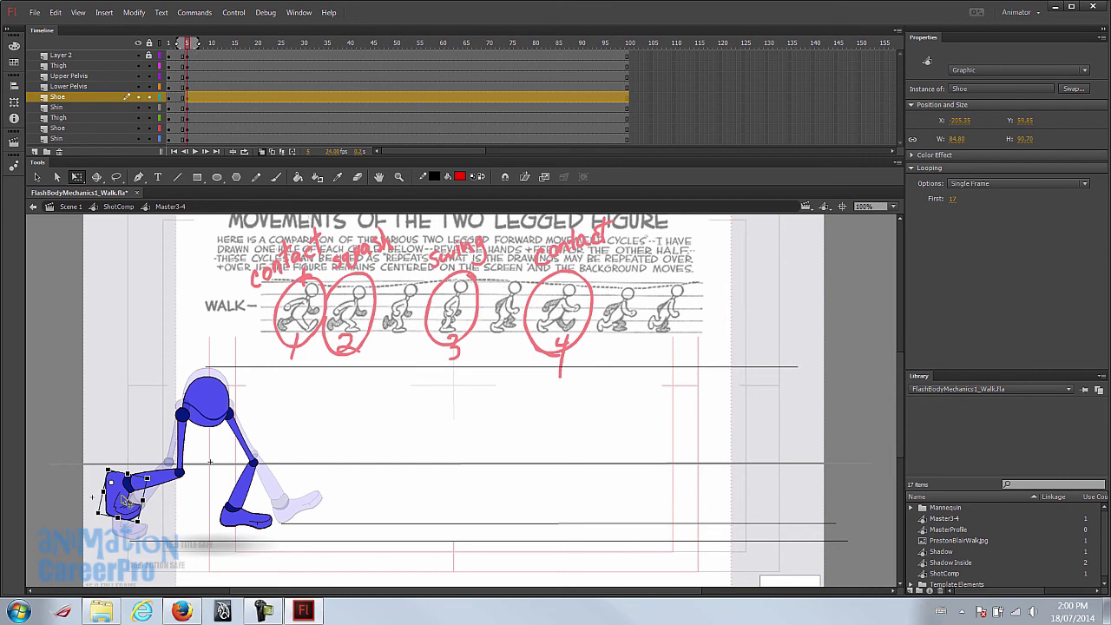
- Set the trailing shoe's single frame to 16 at frame 5 and rotate its toe down toward the ground
double_click(126, 502)
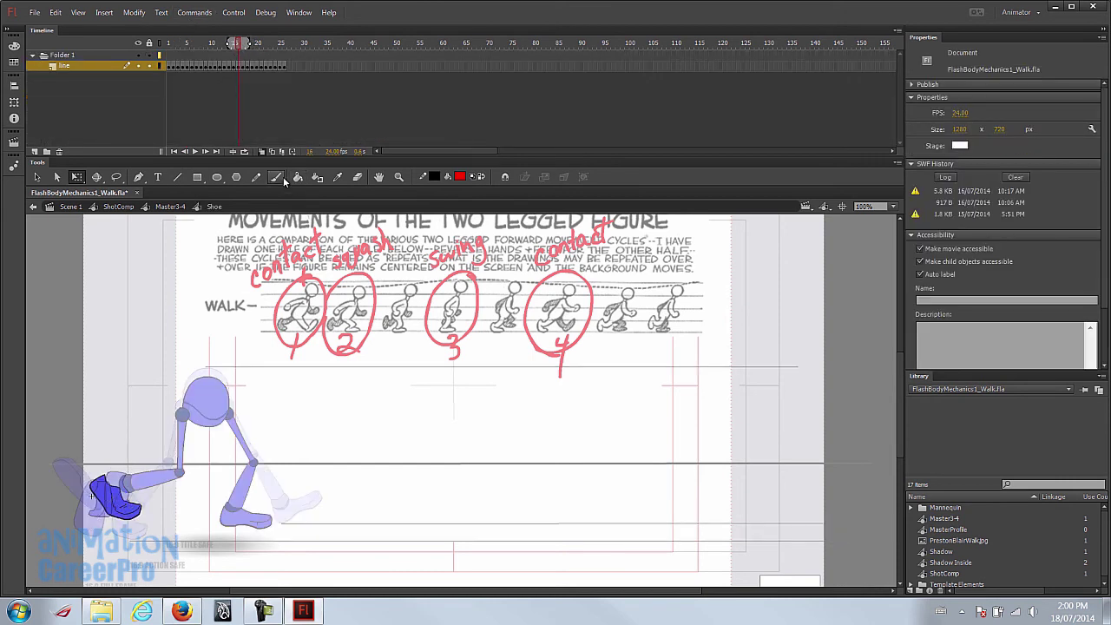
left_click(313, 152)
double_click(342, 463)
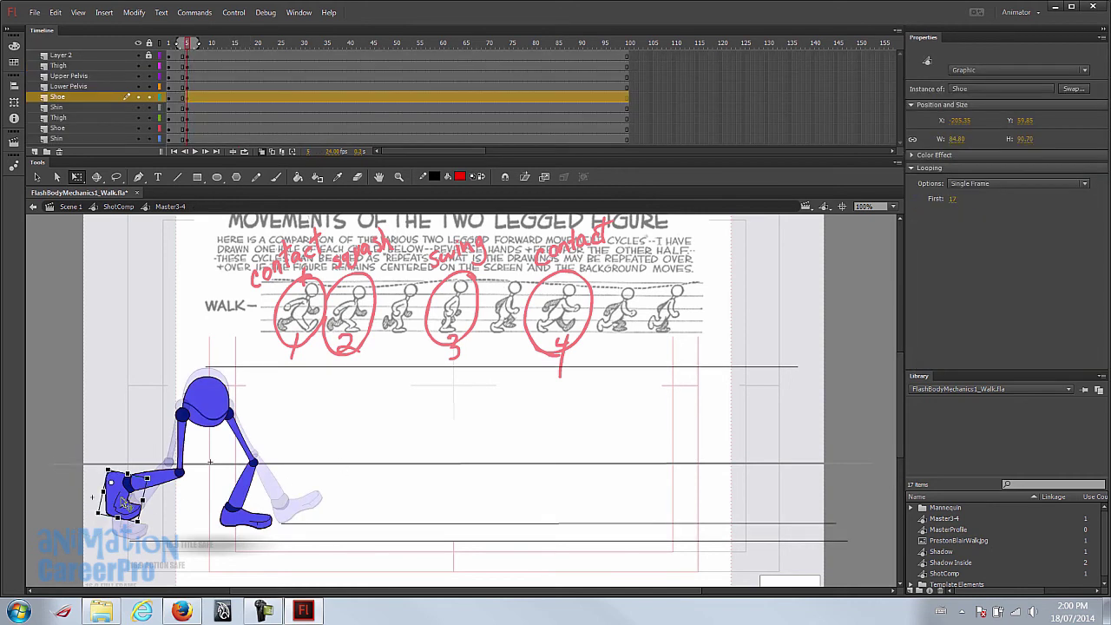
left_click(953, 201)
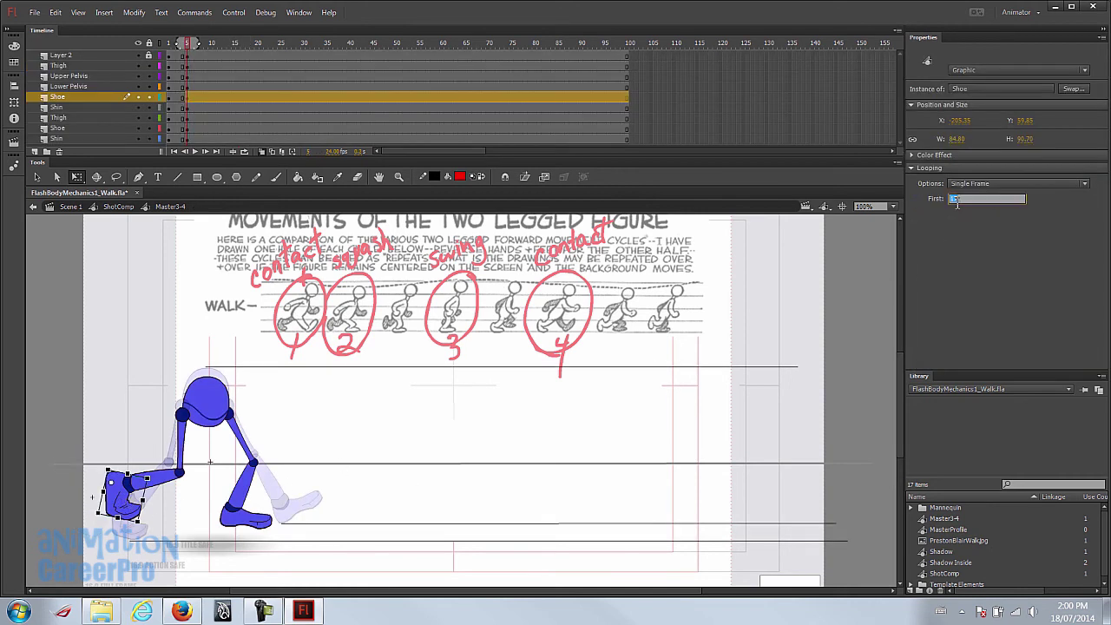
type("4")
key("Return")
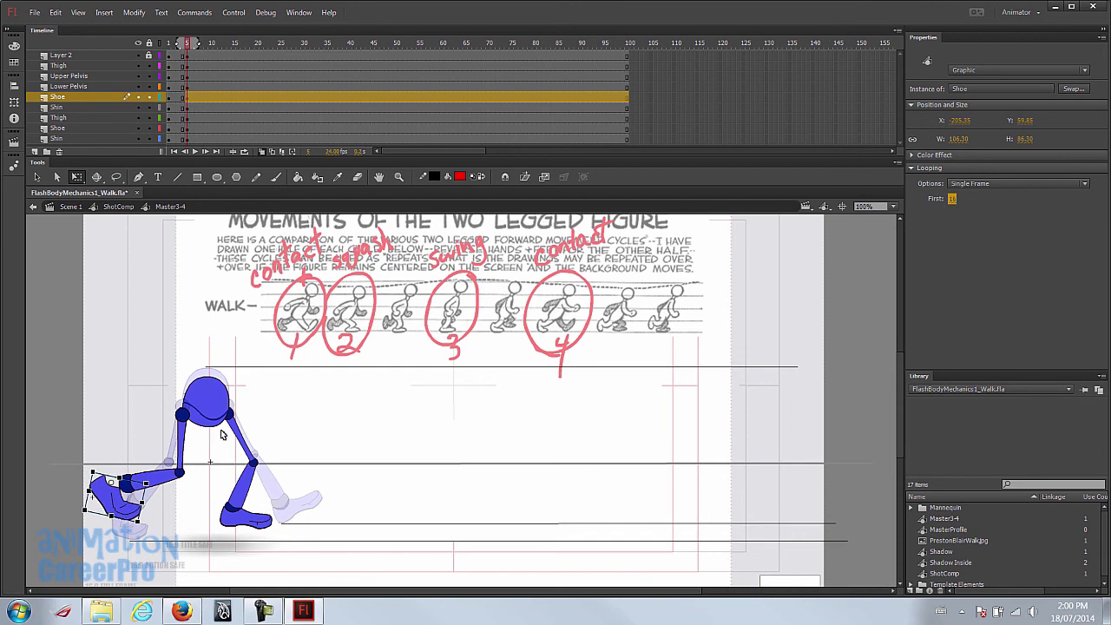
left_click(299, 409)
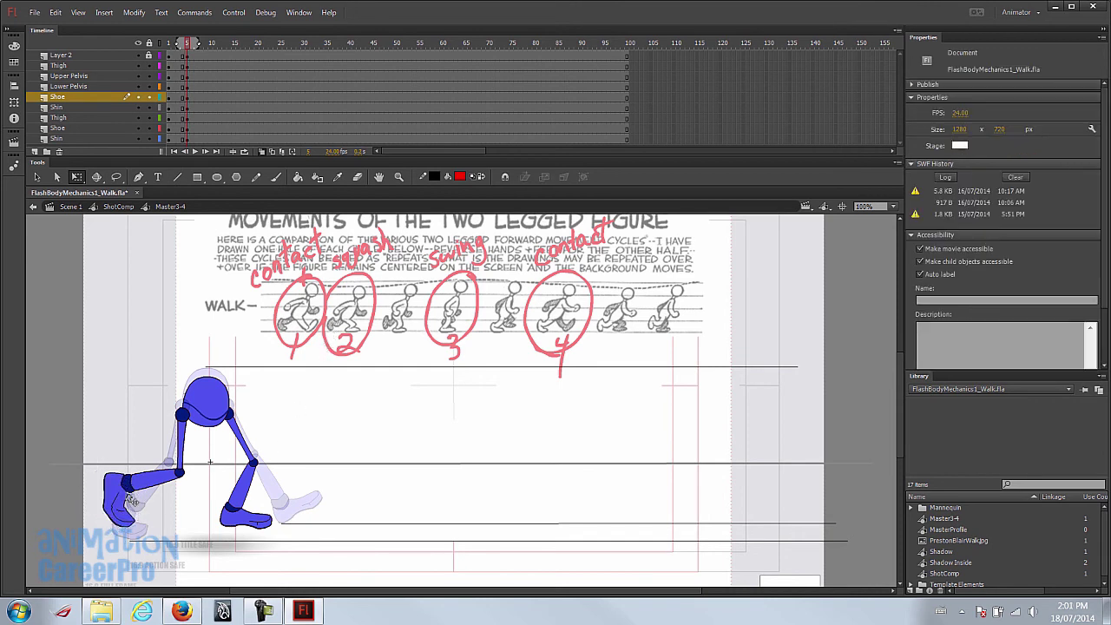
- Insert keyframes at frame 9 on all layers for the swing pose
left_click_drag(189, 46, 209, 73)
left_click(206, 57)
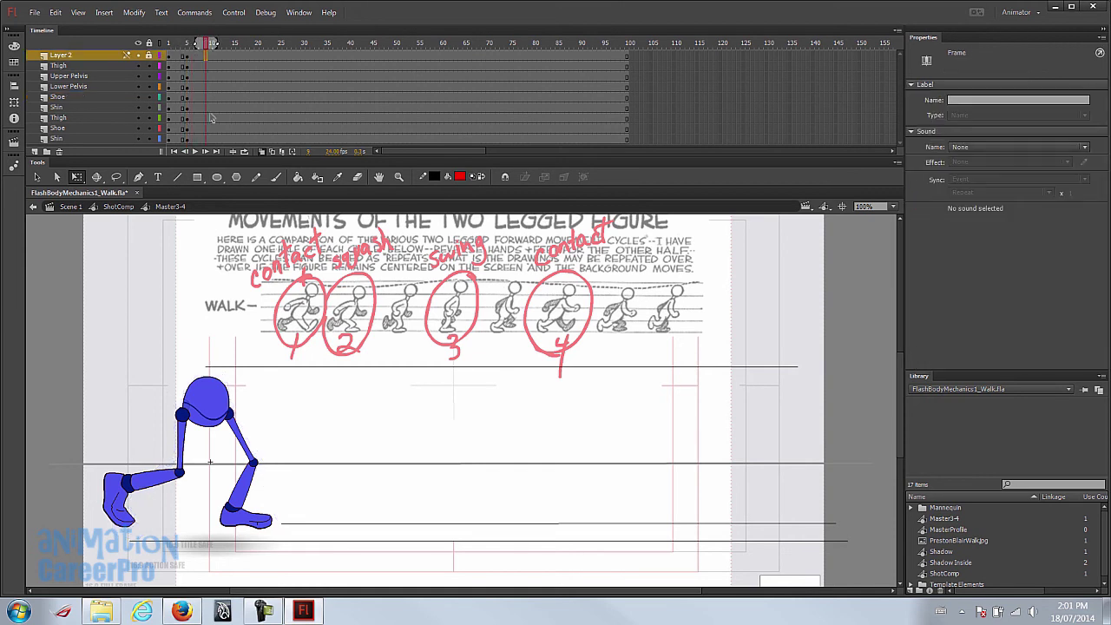
left_click(208, 139)
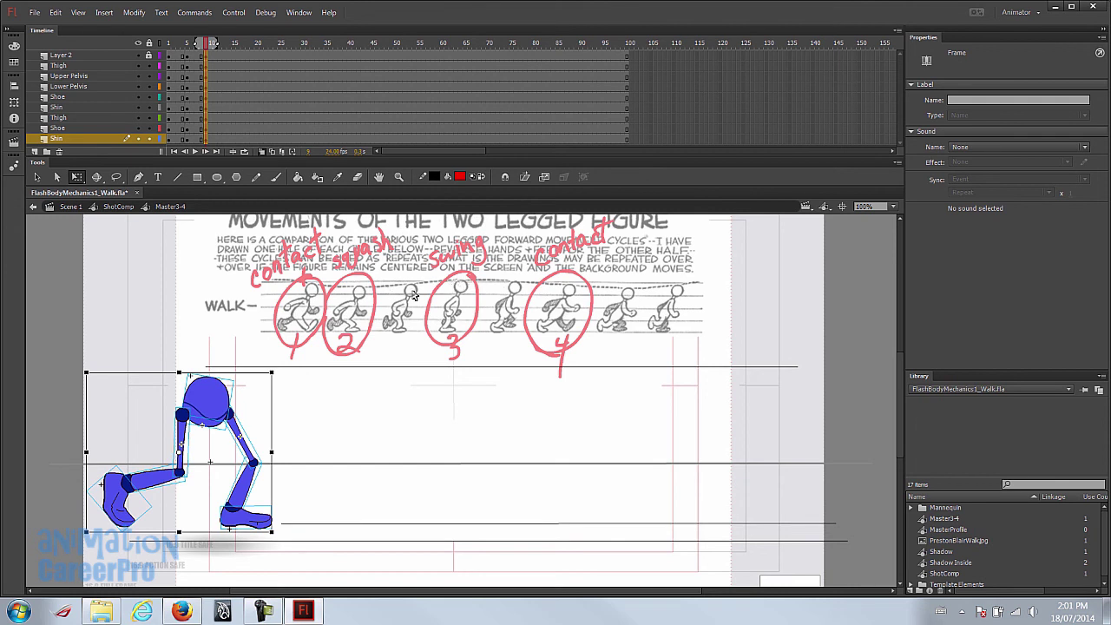
- Select the pelvis parts and both thighs at frame 9 and raise them together by 28 px
left_click(293, 408)
left_click_drag(144, 372, 271, 451)
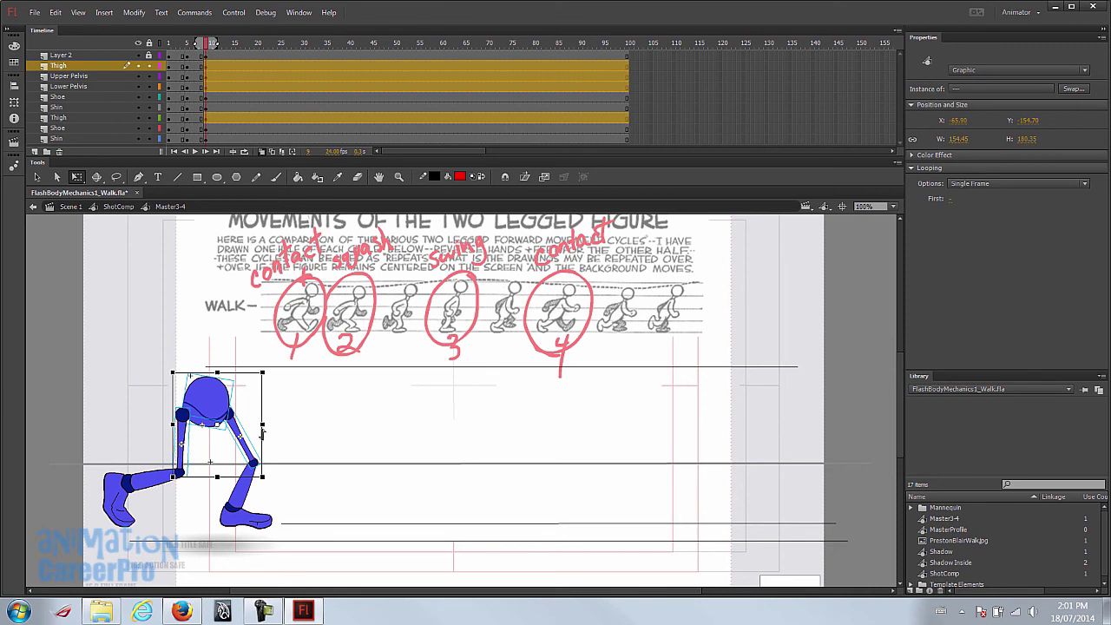
key("shift+Up")
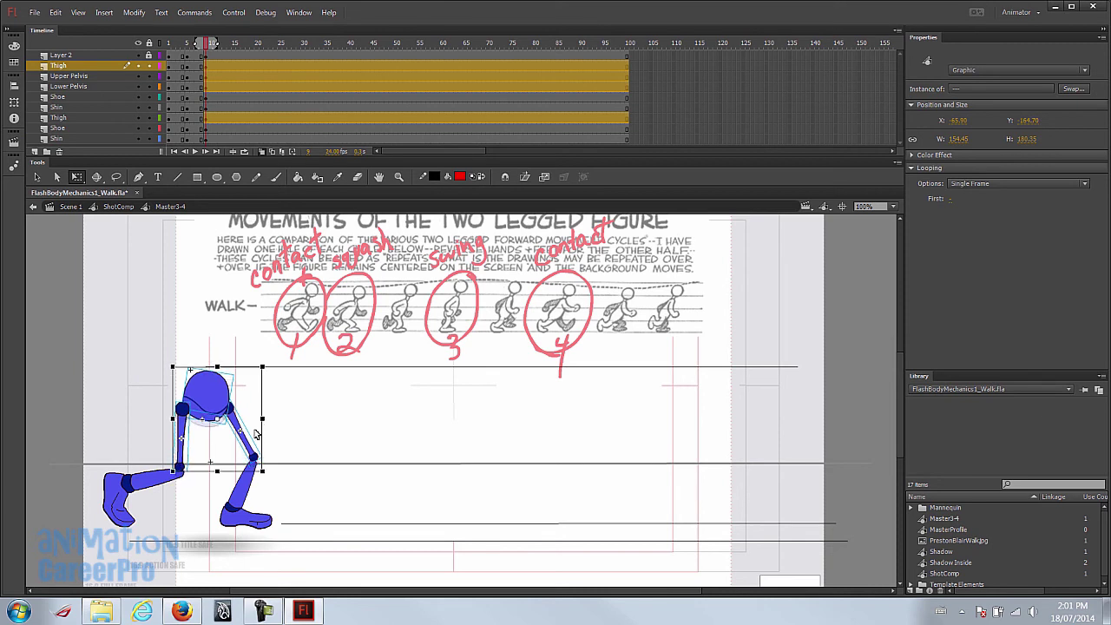
key("shift+Up")
key("Up")
key("Up")
key("Up")
key("Up")
key("Up")
key("Up")
key("Up")
key("Up")
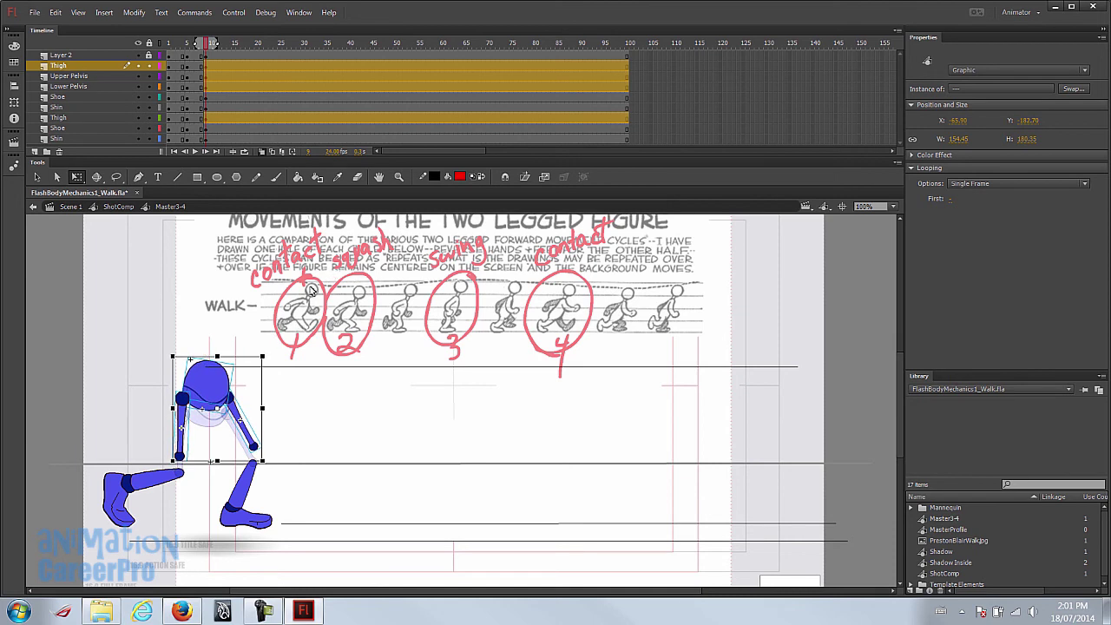
- Extend the onion skin range back to frame 1 to compare the swing pose with the earlier poses
left_click(253, 431)
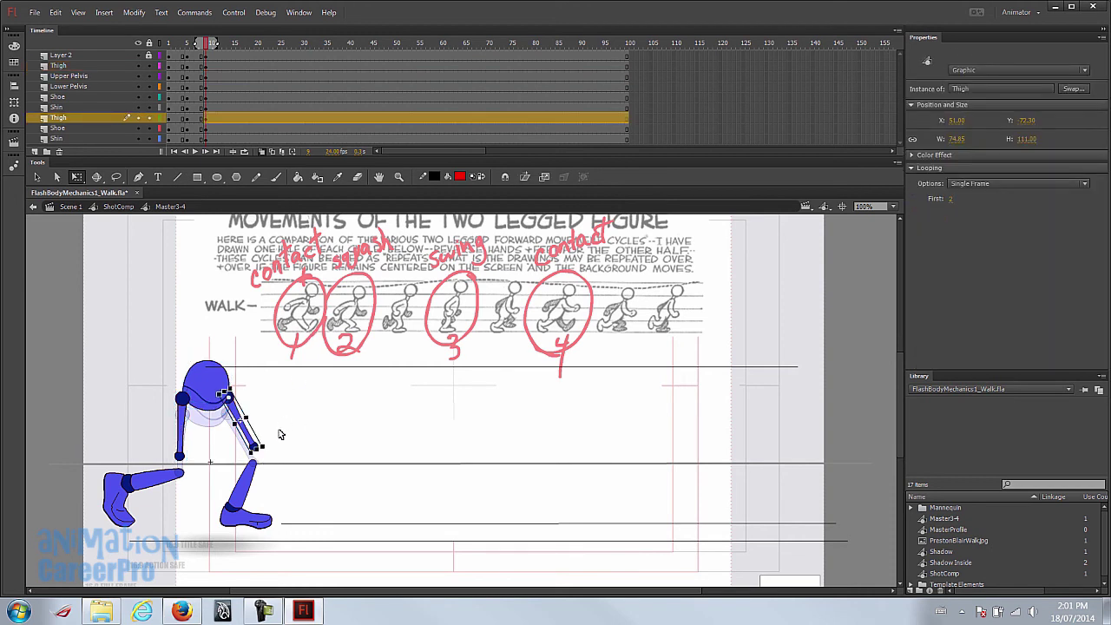
left_click(246, 501)
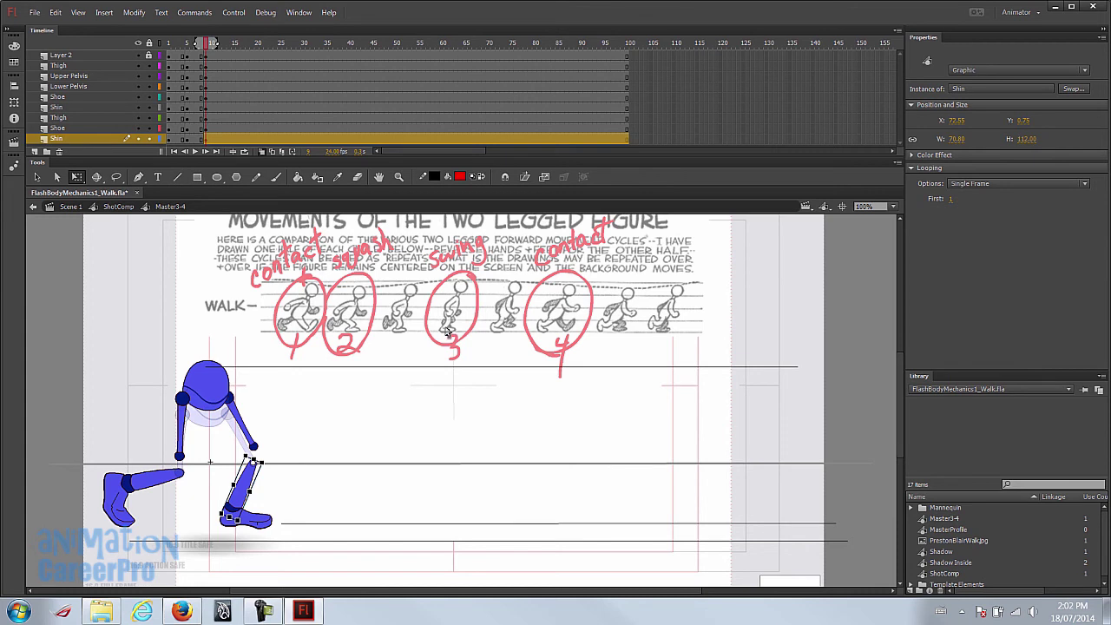
left_click(257, 518)
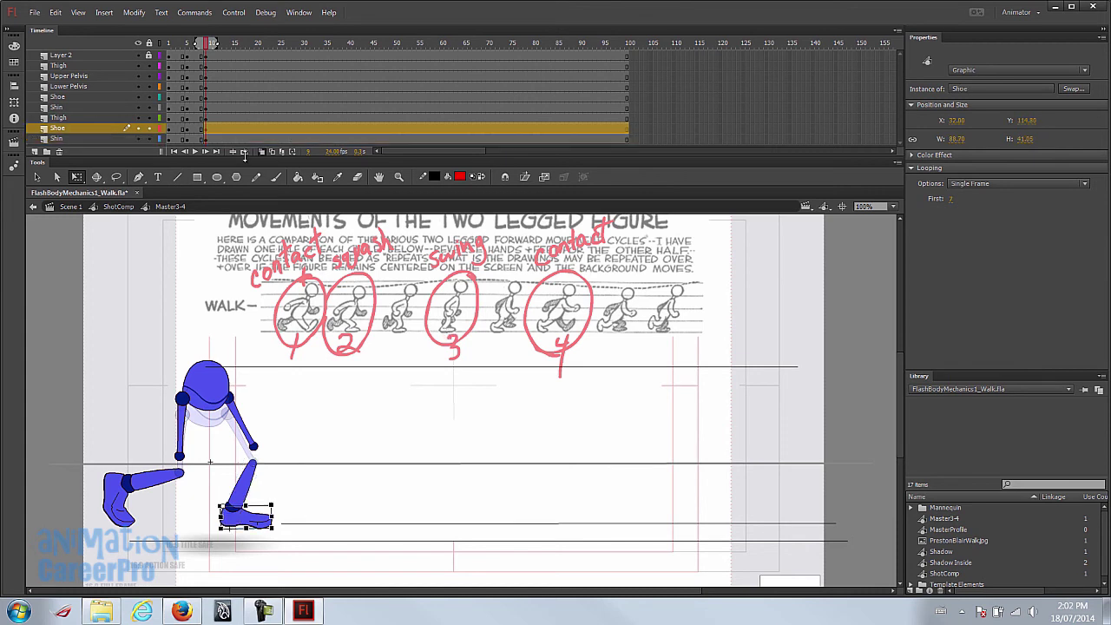
left_click_drag(198, 45, 168, 45)
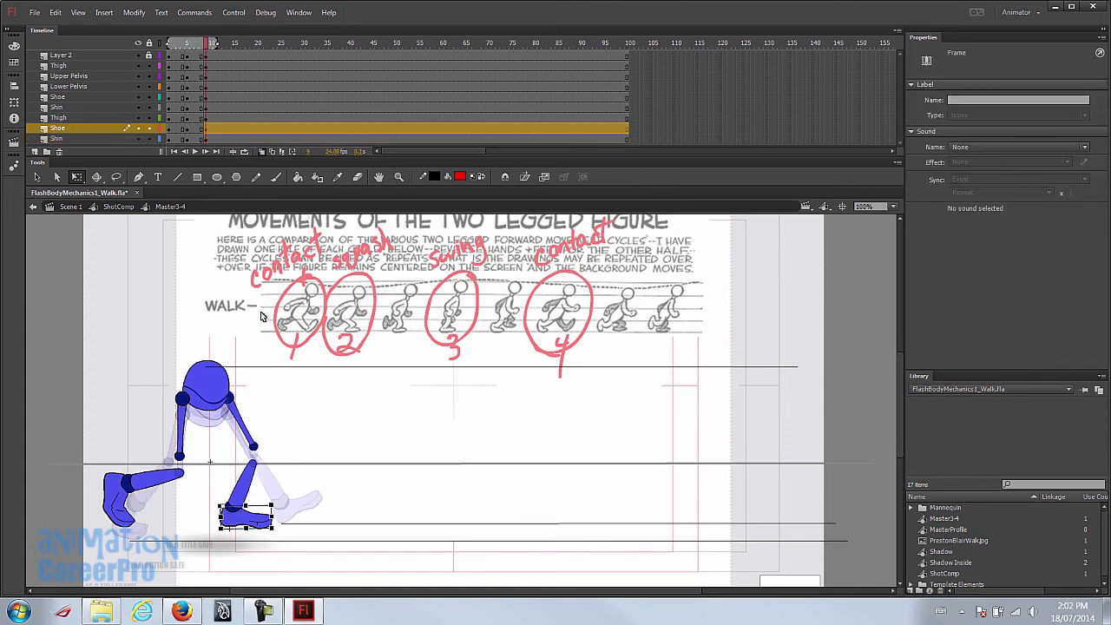
- Slide the planted shoe back along the ground by about 80 px at frame 9, beneath the hips
left_click(257, 522)
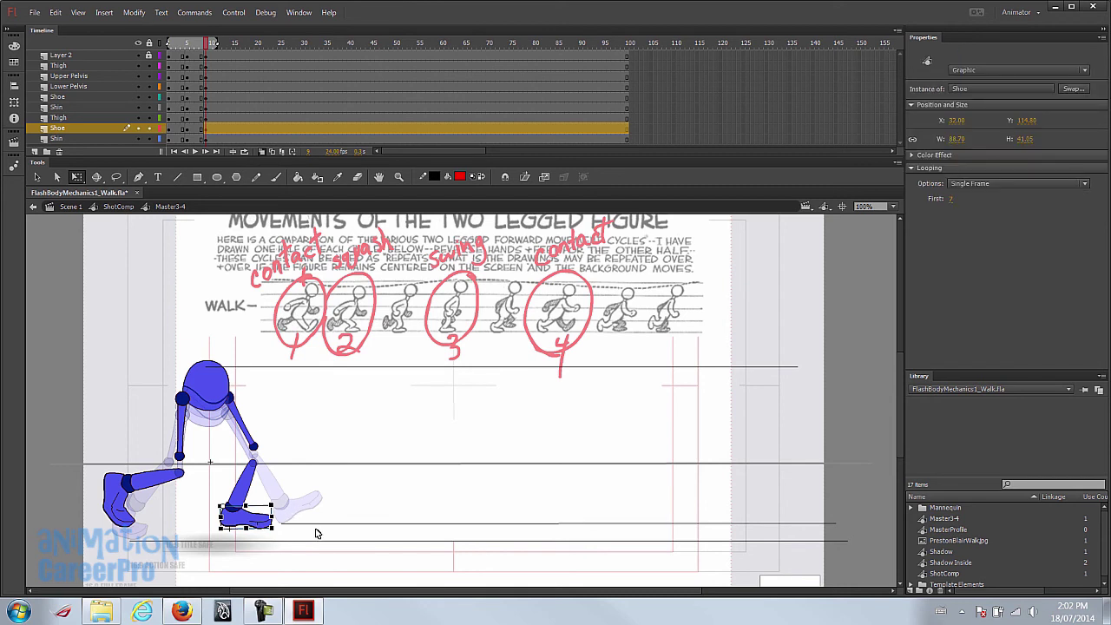
key("shift+Left")
key("shift+Left")
key("shift+Left")
key("shift+Left")
key("shift+Left")
key("shift+Left")
key("shift+Left")
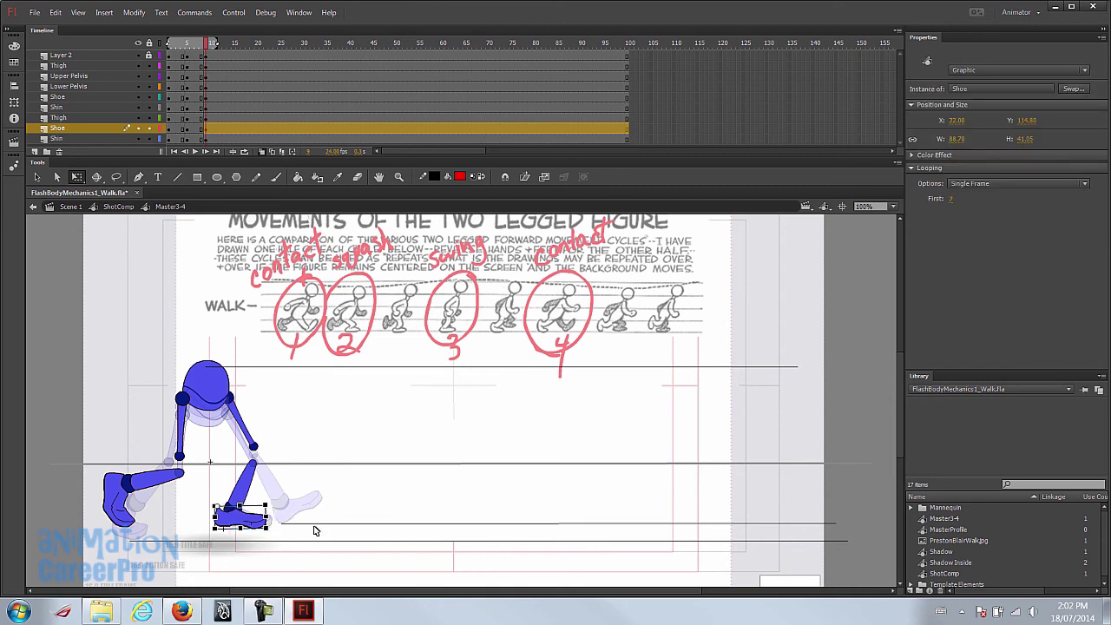
key("shift+Left")
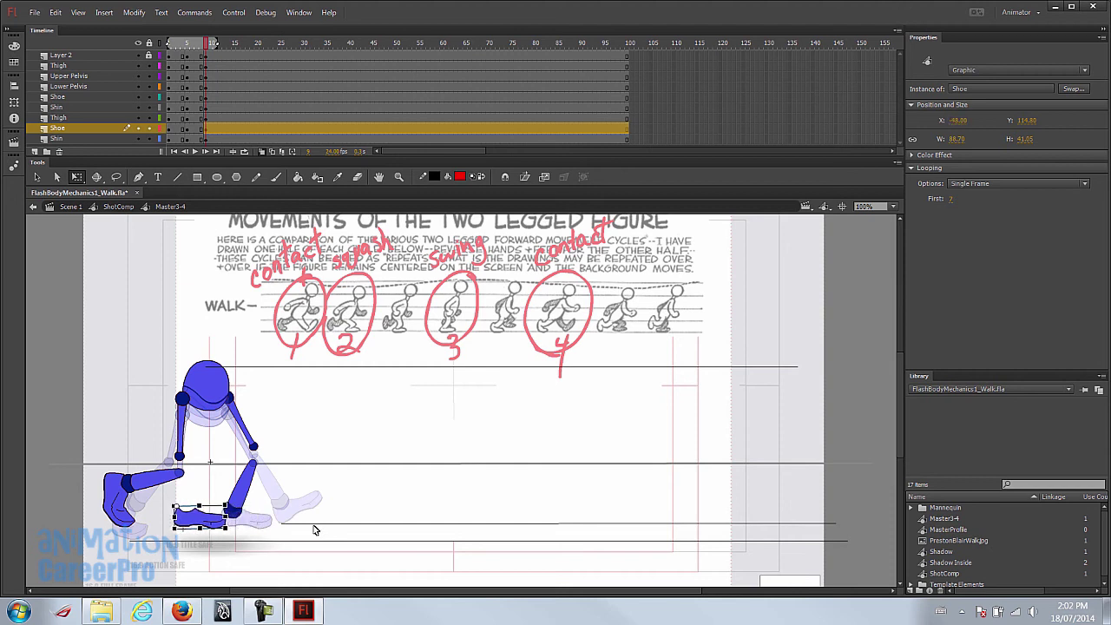
- Rotate the supporting leg's thigh back and move its shin to connect the knee with the planted shoe at frame 9
left_click_drag(256, 478, 195, 491)
left_click(246, 436)
left_click_drag(270, 450, 195, 521)
left_click(191, 482)
left_click(198, 494)
left_click(220, 442)
left_click(197, 506)
left_click(301, 416)
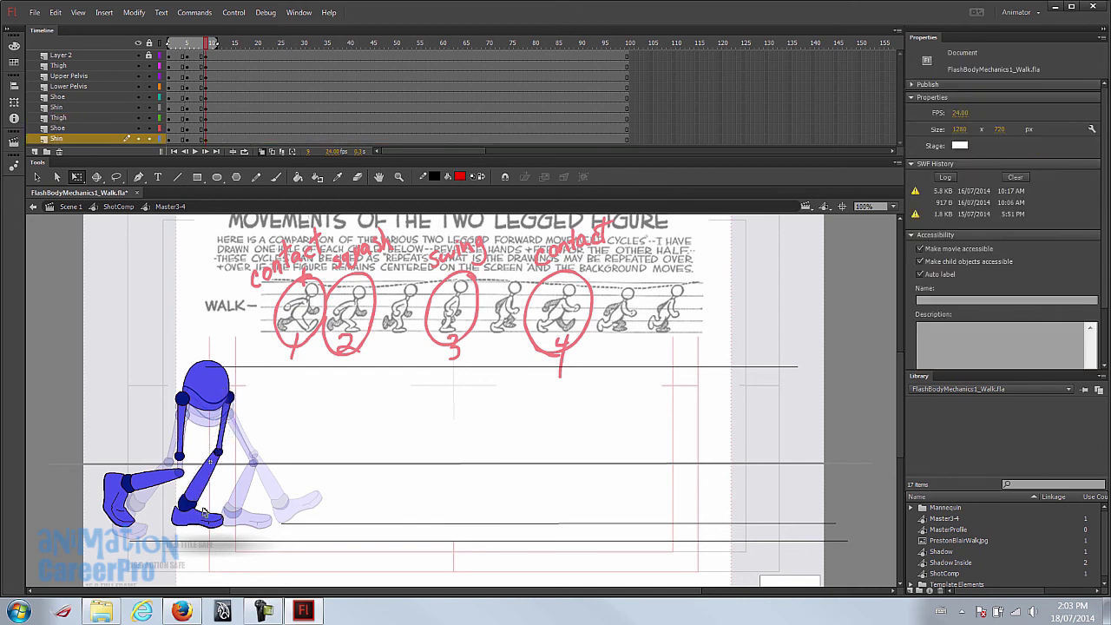
- Swing the trailing thigh, shin and shoe forward at frame 9 so the knee passes in front of the supporting leg
left_click(183, 434)
left_click(143, 495)
left_click_drag(198, 460, 217, 451)
left_click(205, 426)
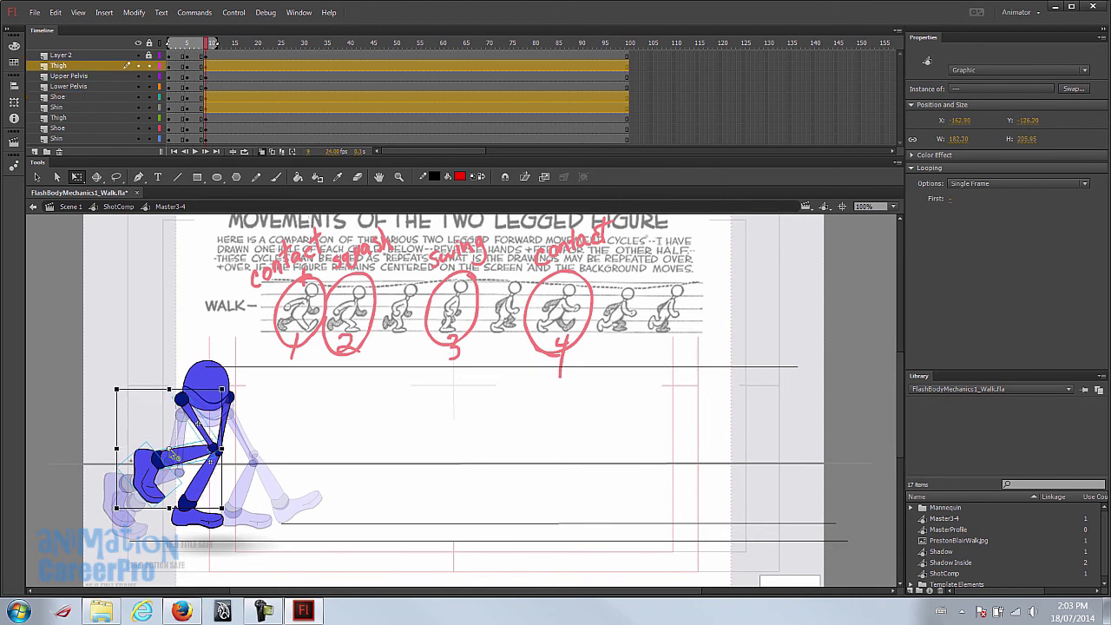
left_click_drag(223, 507, 254, 492)
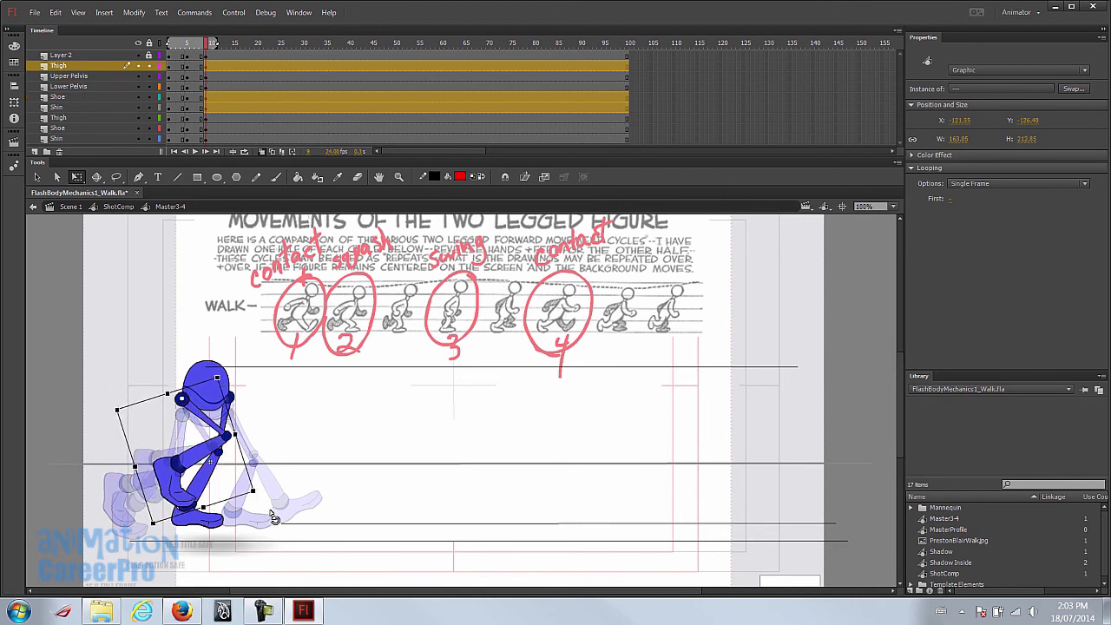
left_click(302, 518)
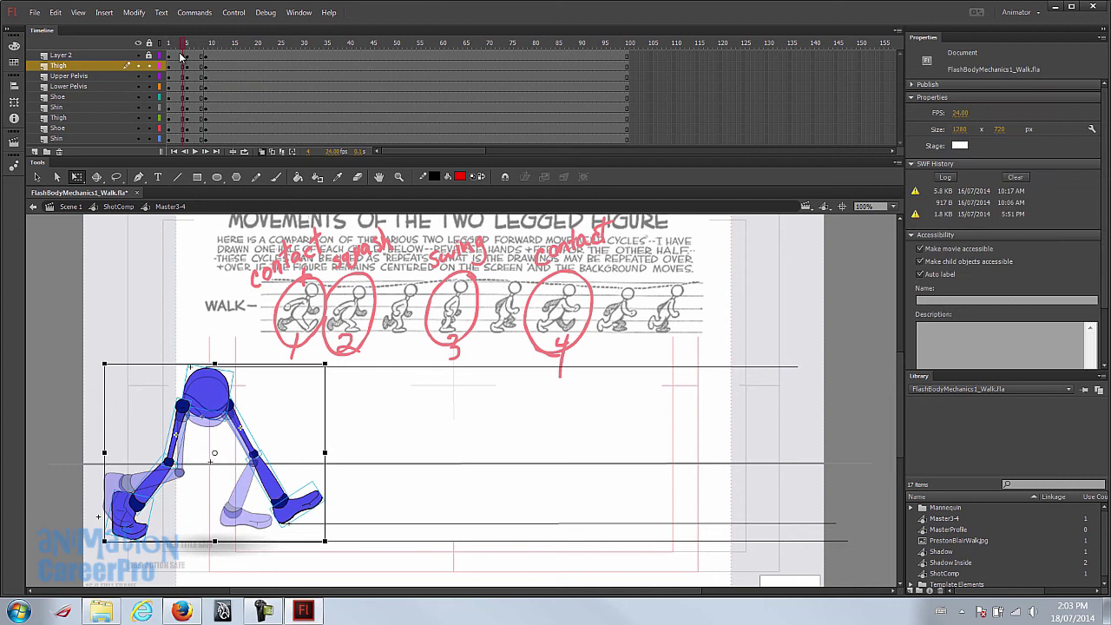
- Insert keyframes at frame 13 on all layers for the second contact pose
left_click_drag(207, 50, 225, 48)
left_click(225, 56)
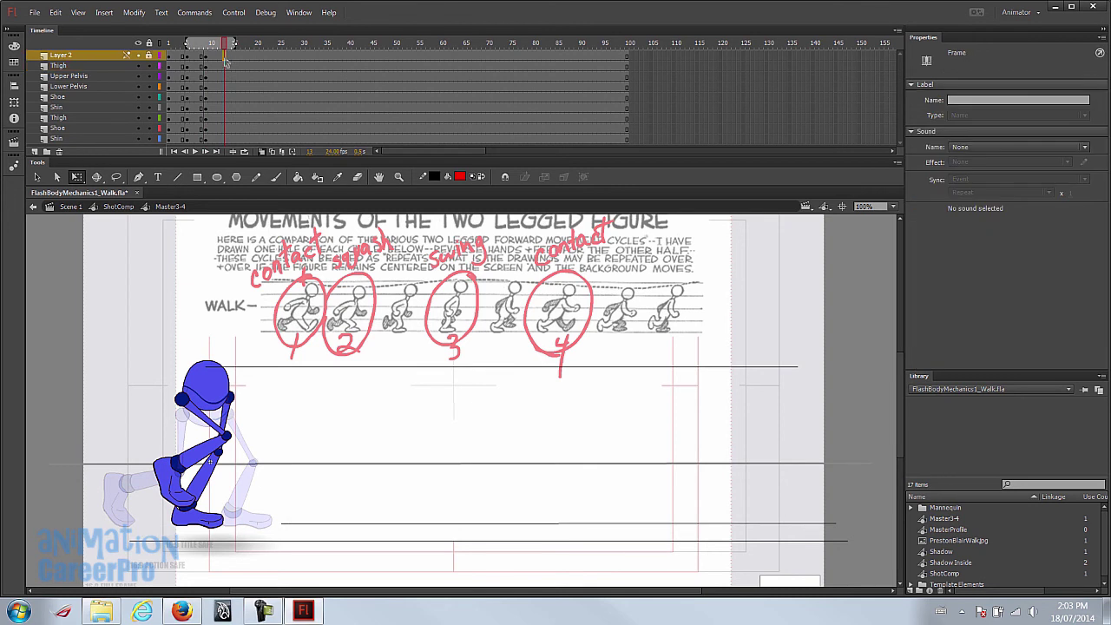
left_click(223, 138)
key("F6")
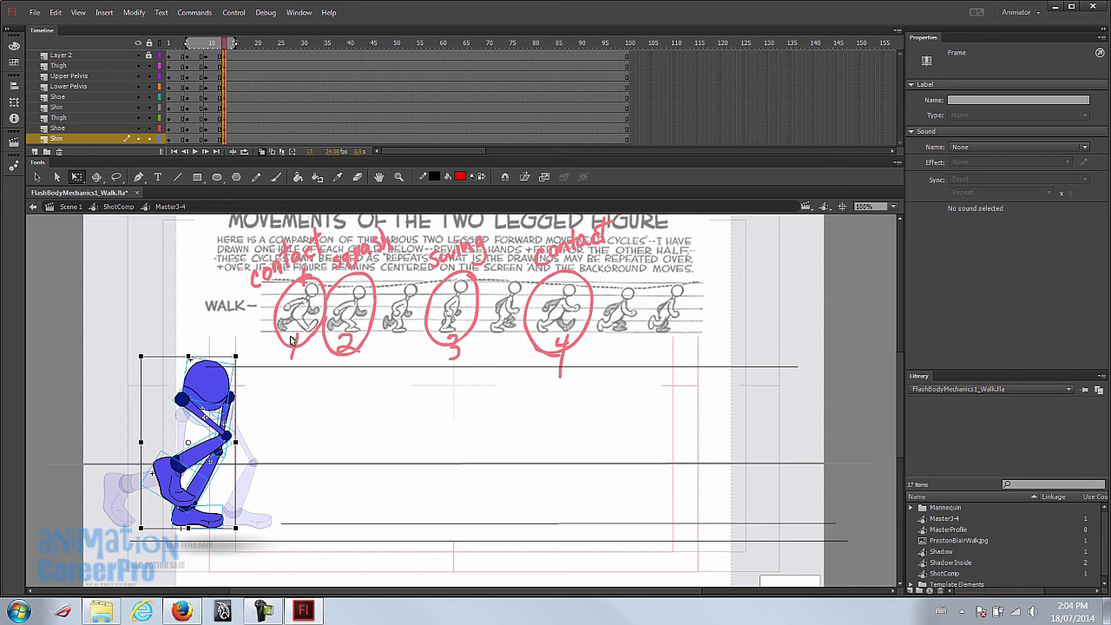
- Select the pelvis parts and both thighs at frame 13 and lower them together by 10 px
left_click_drag(259, 326, 161, 423)
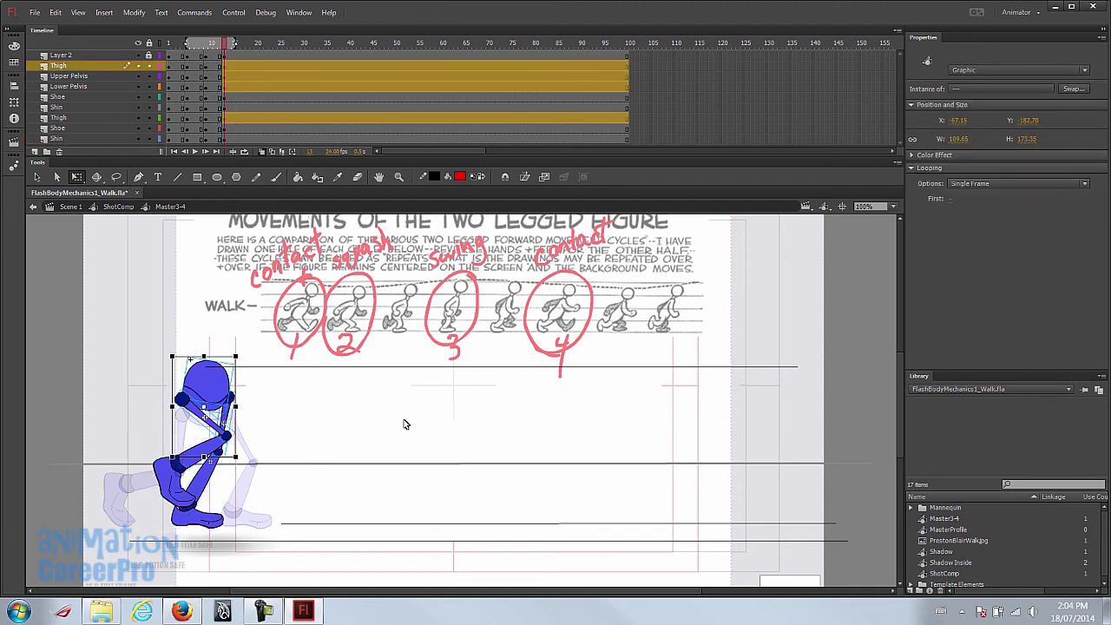
key("shift+Down")
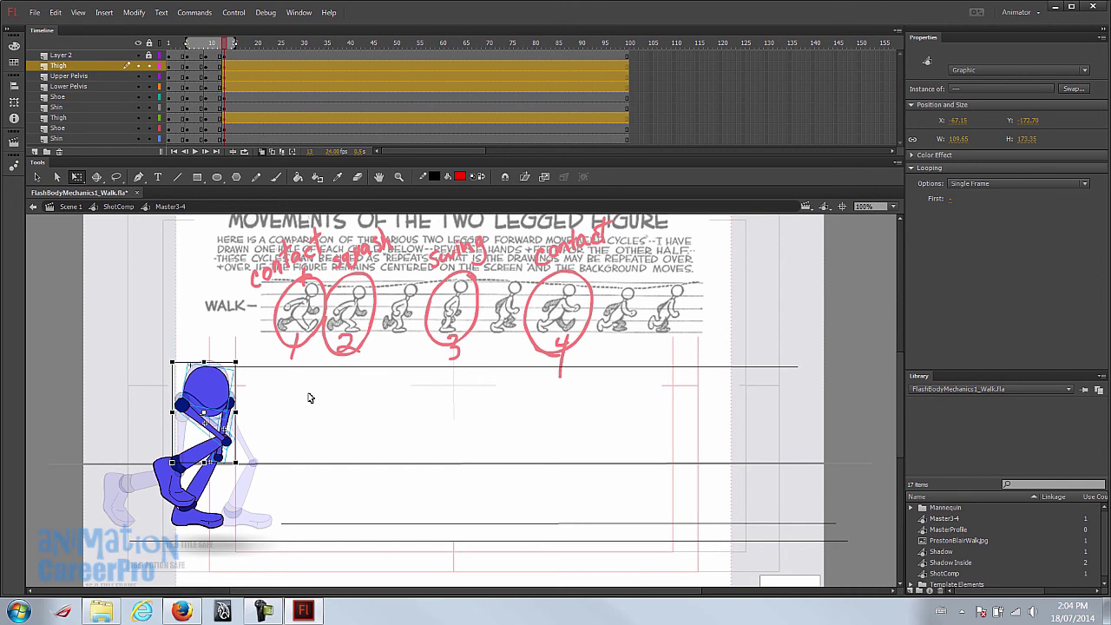
left_click(257, 442)
- Swing the passing leg's shin and shoe out in front, and rotate its thigh to point the heel toward the ground
left_click(211, 431)
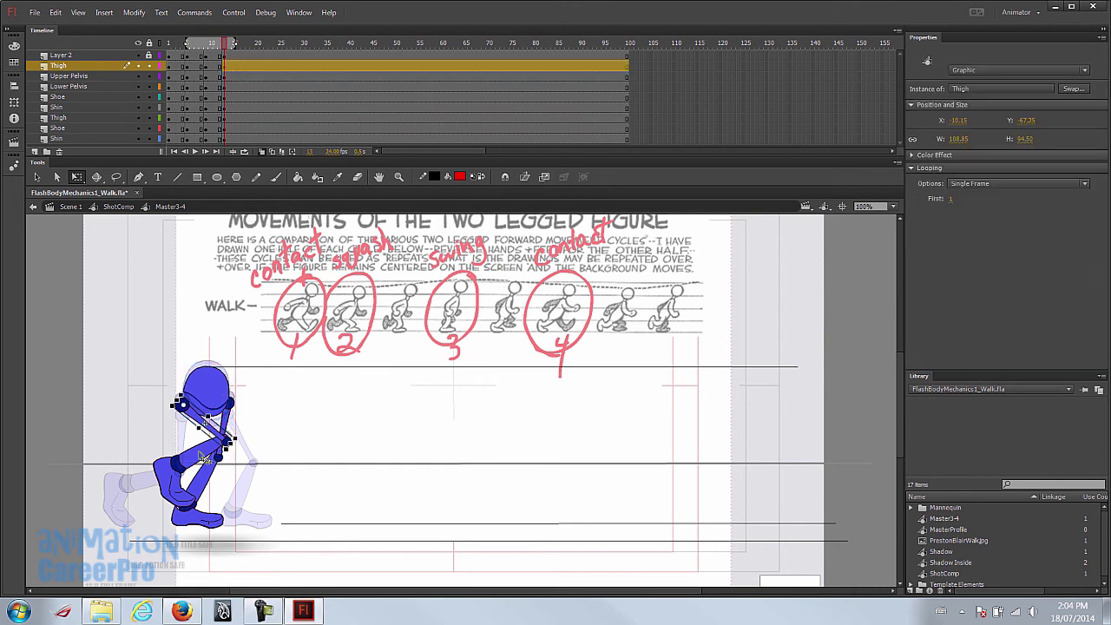
left_click(201, 460)
left_click(199, 461)
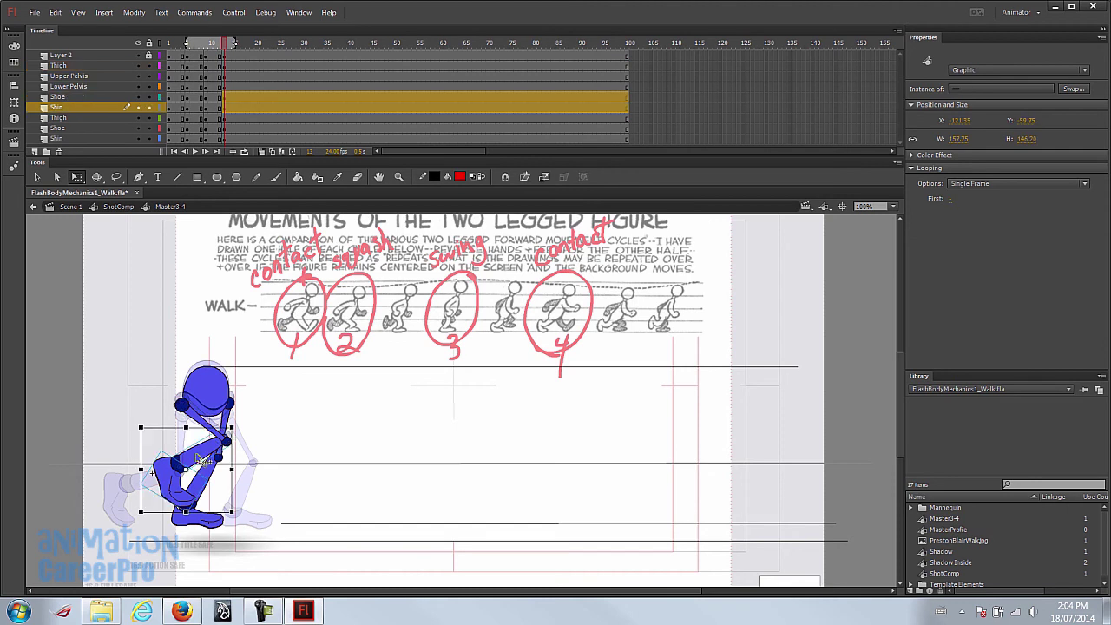
left_click_drag(225, 448, 252, 462)
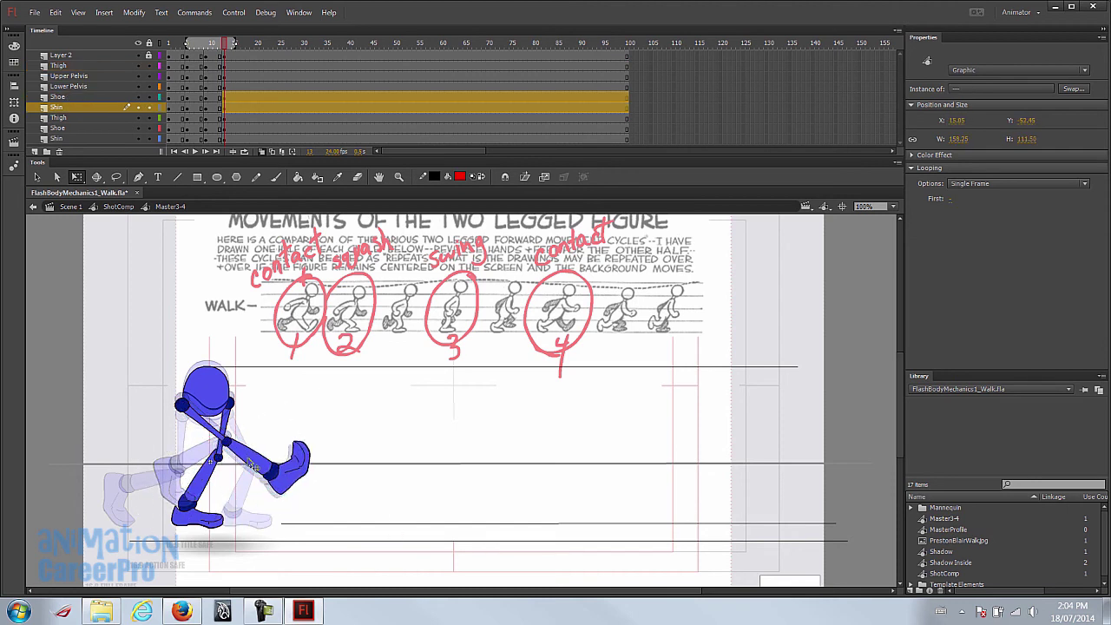
left_click(213, 434)
left_click_drag(314, 524, 297, 553)
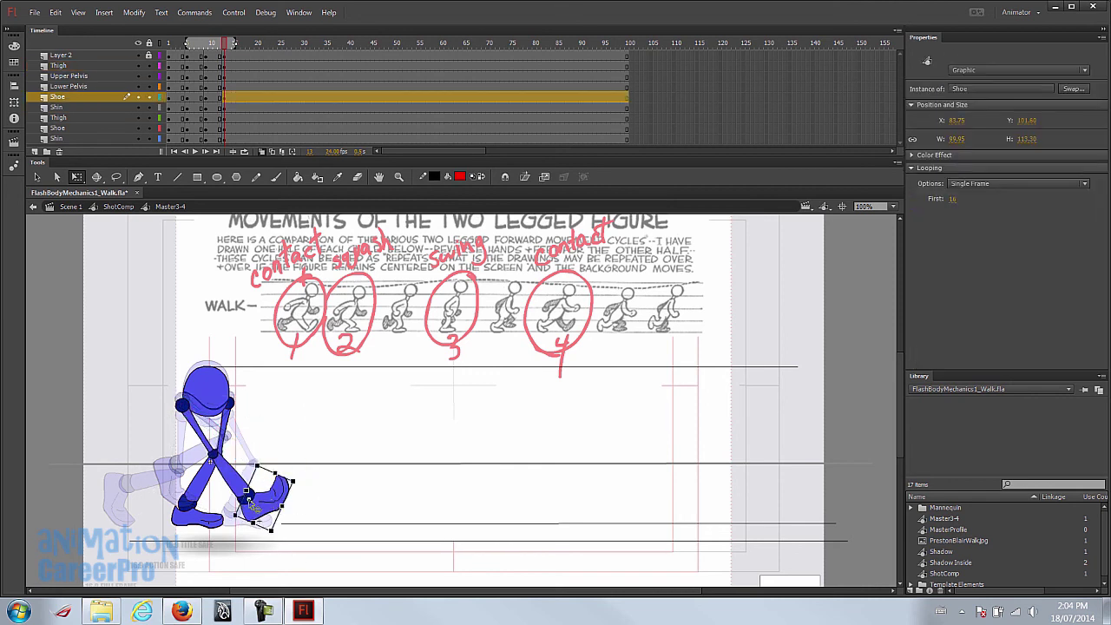
- Slide the planted shoe about 80 px back along the ground at frame 13, behind the body
left_click(210, 525)
key("shift+Left")
key("shift+Left")
key("shift+Left")
key("shift+Left")
key("shift+Left")
key("shift+Left")
key("shift+Left")
key("shift+Left")
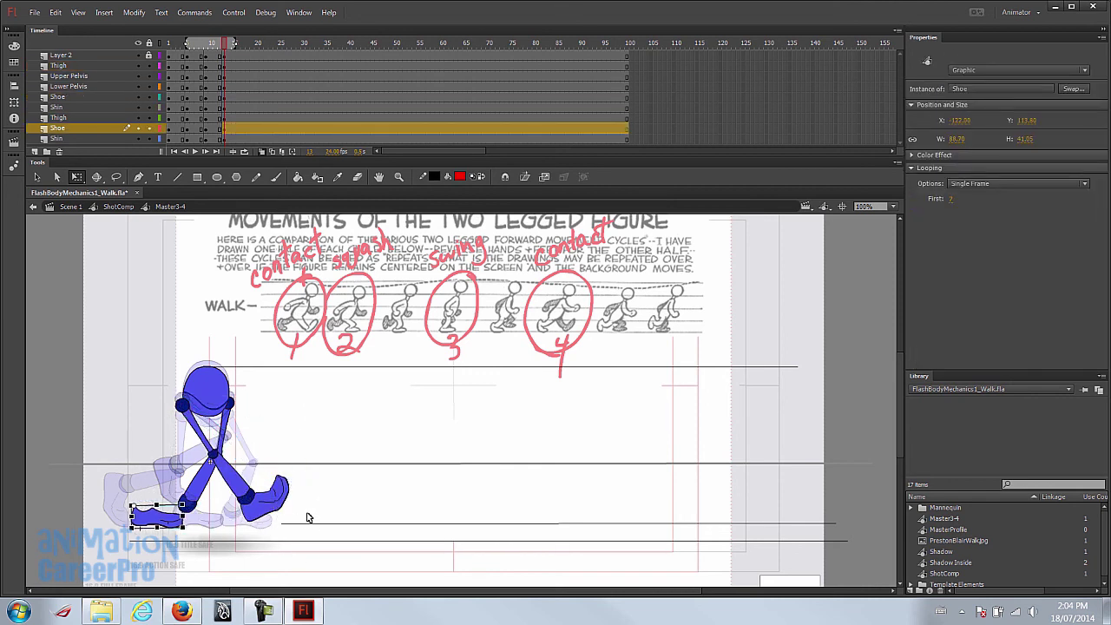
- Rotate the supporting leg's thigh and shin backward at frame 13 so the leg trails behind toward its shoe
left_click(225, 427)
left_click(197, 479, "shift")
left_click_drag(204, 455, 230, 402)
left_click_drag(258, 521, 214, 530)
left_click(217, 543)
left_click(185, 471)
left_click(217, 429, "shift")
left_click_drag(191, 450, 233, 405)
left_click_drag(242, 512, 228, 513)
left_click(159, 521)
- Change the leading shoe at frame 13 from the bent-toe drawing to the straight-toe drawing, keeping the toe raised for heel contact
left_click(273, 503)
double_click(276, 501)
left_click(168, 45)
left_click(177, 47)
double_click(345, 501)
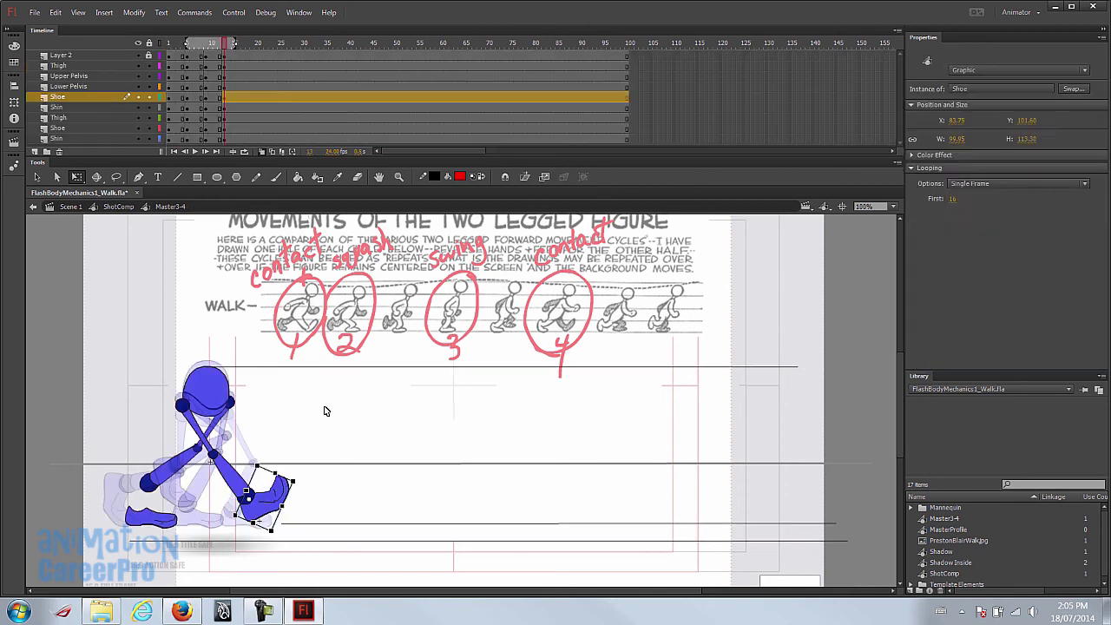
left_click(224, 44)
left_click(276, 508)
mouse_move(279, 512)
left_mouse_down()
mouse_move(318, 493)
mouse_move(285, 502)
left_mouse_up()
left_click(323, 502)
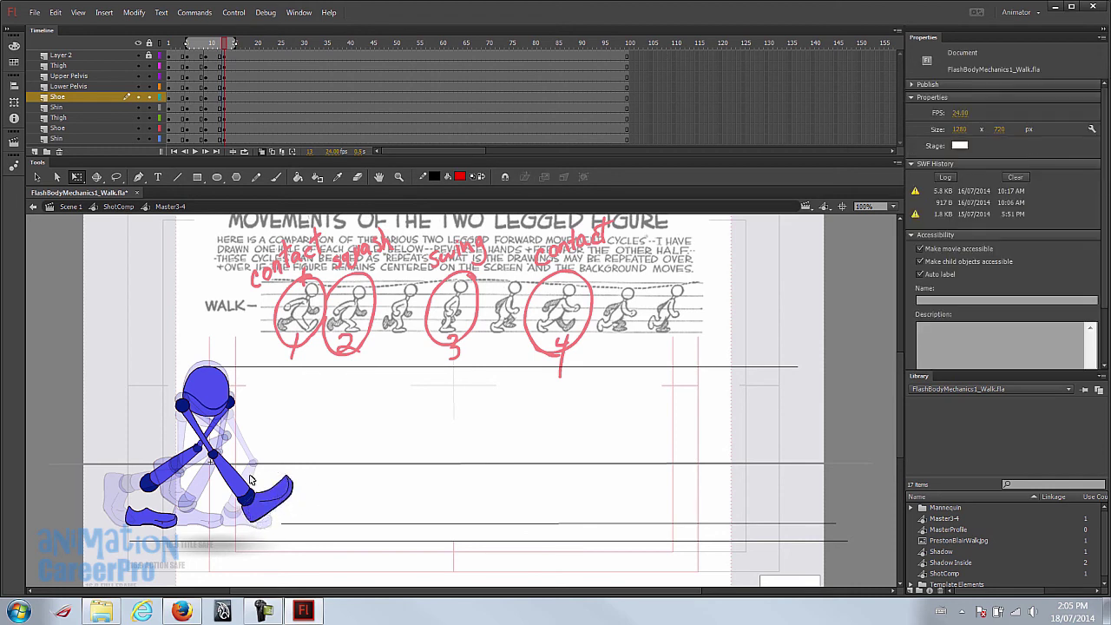
- Set the trailing shoe's single frame to 17 at frame 13 and attach it to the ankle with the toe on the ground
left_click(152, 519)
double_click(153, 519)
left_click_drag(198, 43, 245, 47)
double_click(205, 500)
left_click(952, 199)
type("17")
key("Return")
left_click_drag(178, 539, 164, 519)
left_click(251, 530)
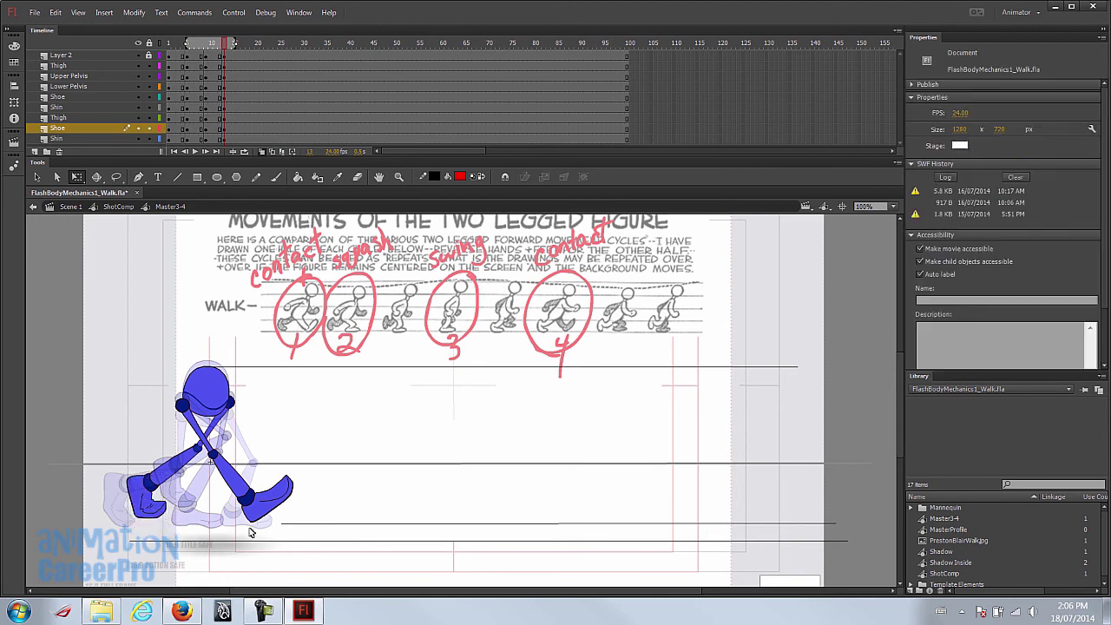
- Turn off onion skinning and compare the leg poses at frames 1, 5, 9 and 13
left_click_drag(225, 45, 170, 56)
left_click(260, 153)
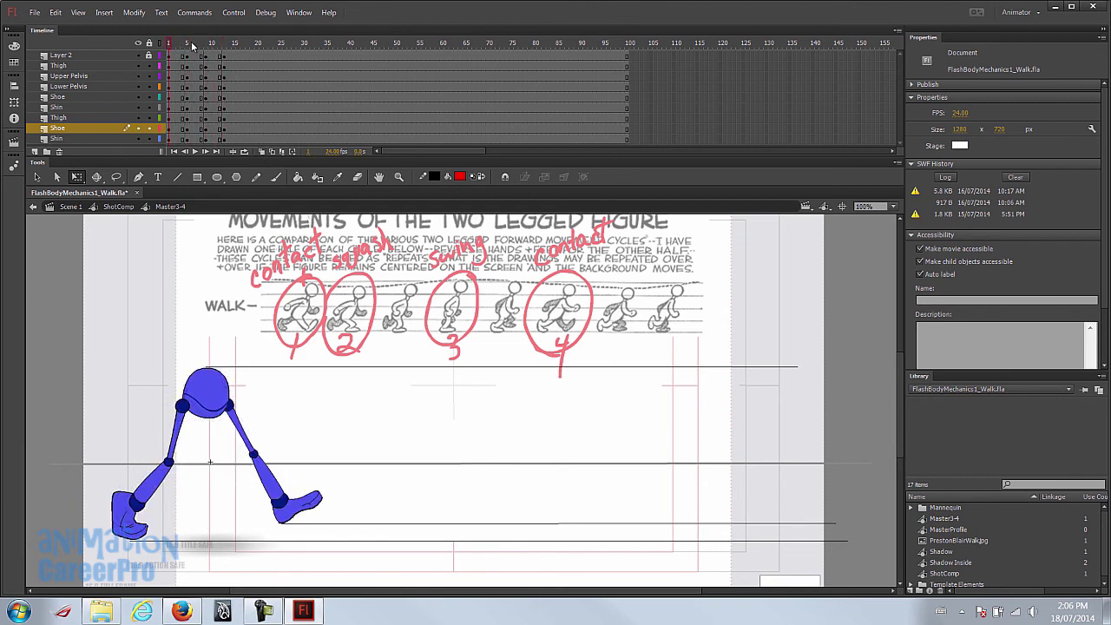
left_click(187, 46)
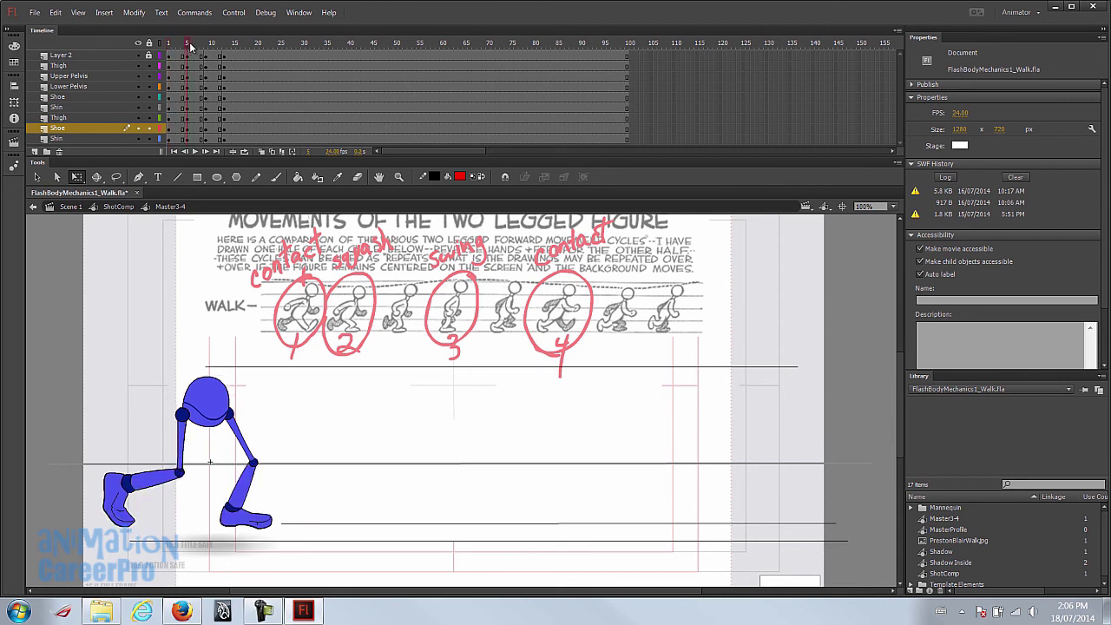
left_click(208, 47)
left_click(224, 47)
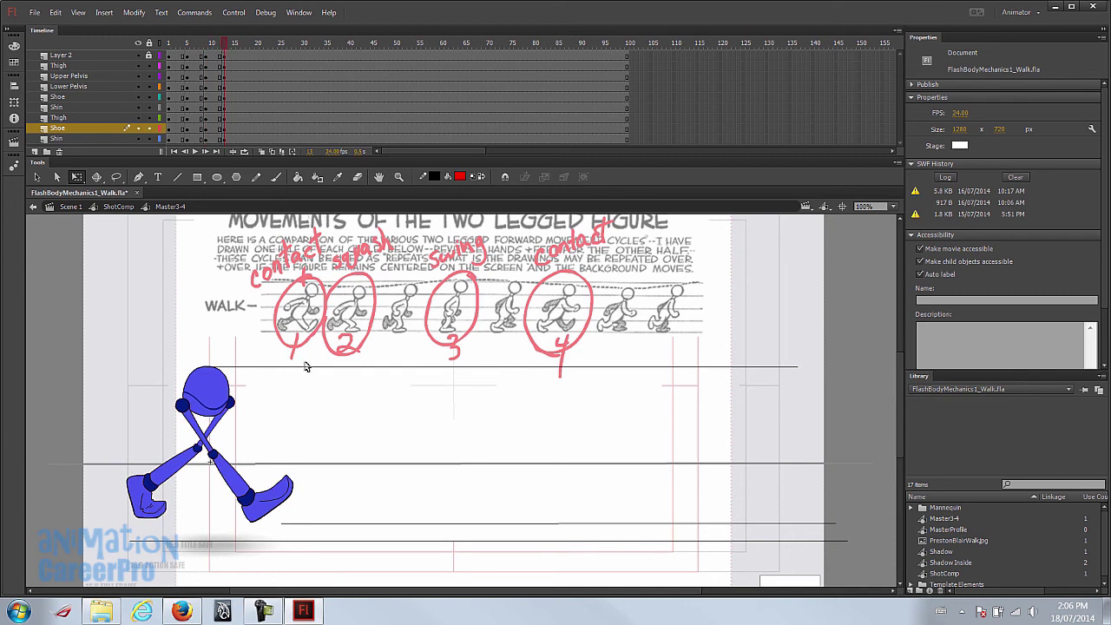
- Insert keyframes at frame 17 on all the mannequin layers for the second squash pose
left_click_drag(228, 42, 240, 49)
left_click(246, 56)
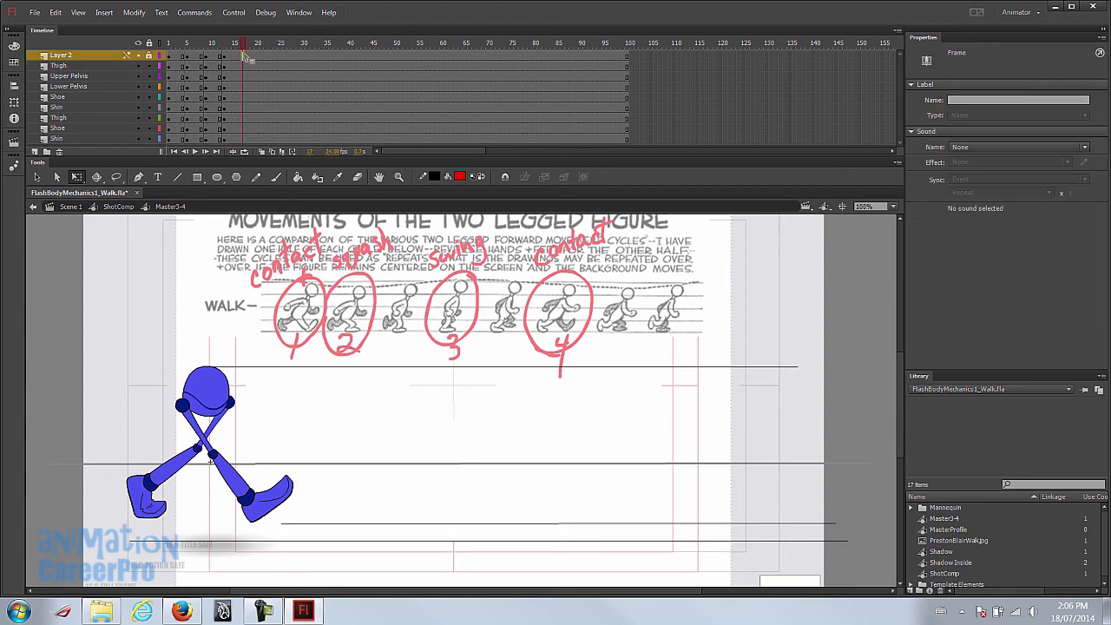
left_click(245, 139, "shift")
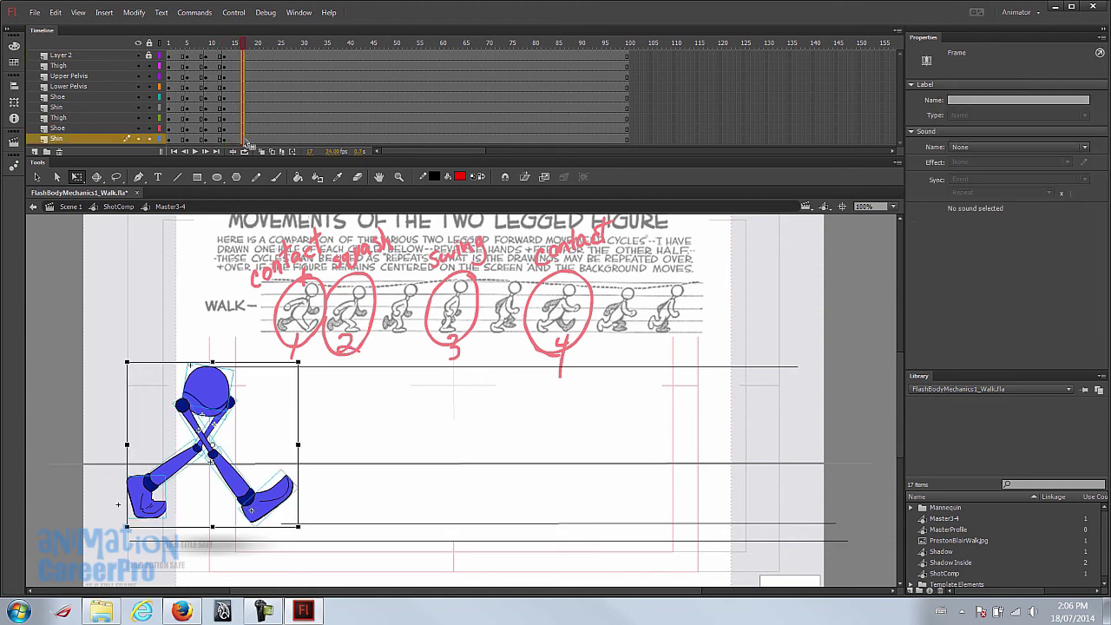
left_click(330, 424)
- Lower the pelvis and both thighs at frame 17 to Y -153.70, matching the squash height at frame 5
left_click_drag(167, 363, 265, 421)
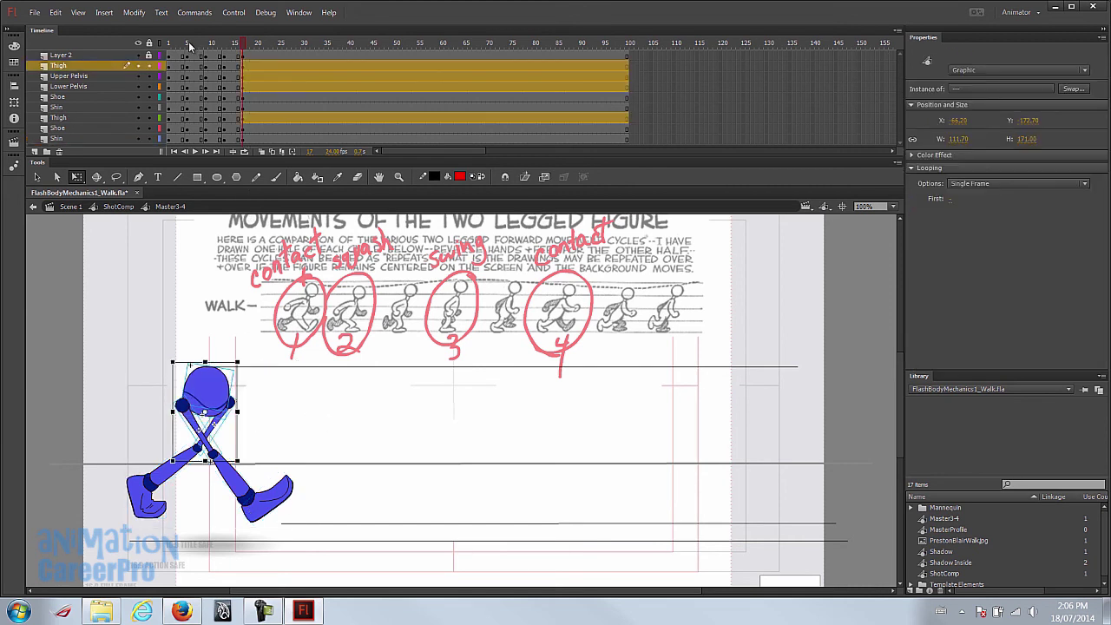
left_click(188, 42)
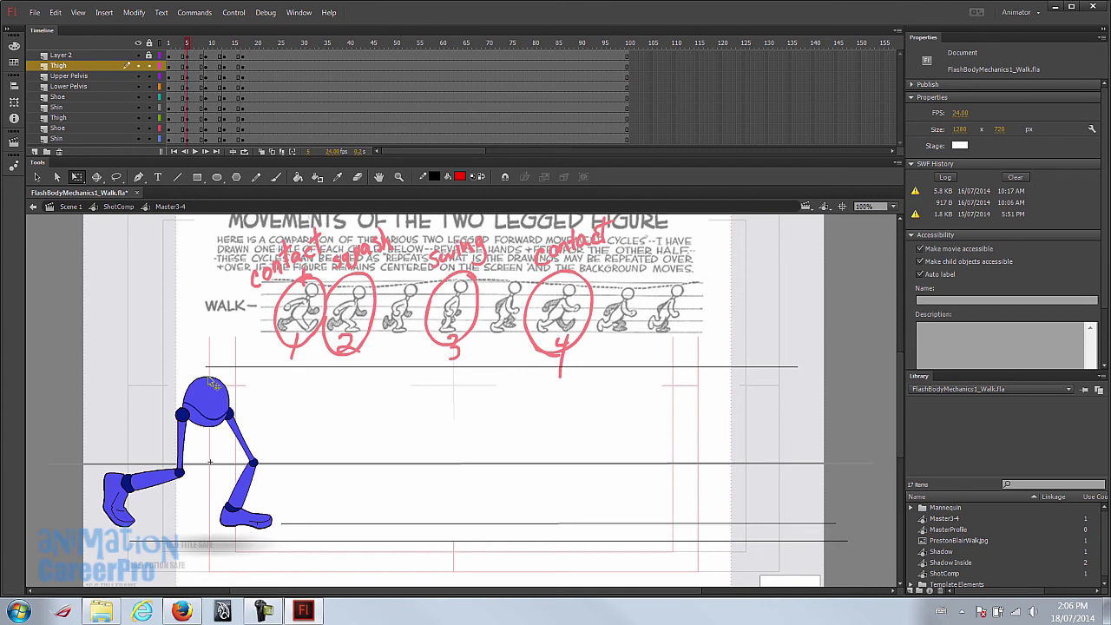
left_click(244, 42)
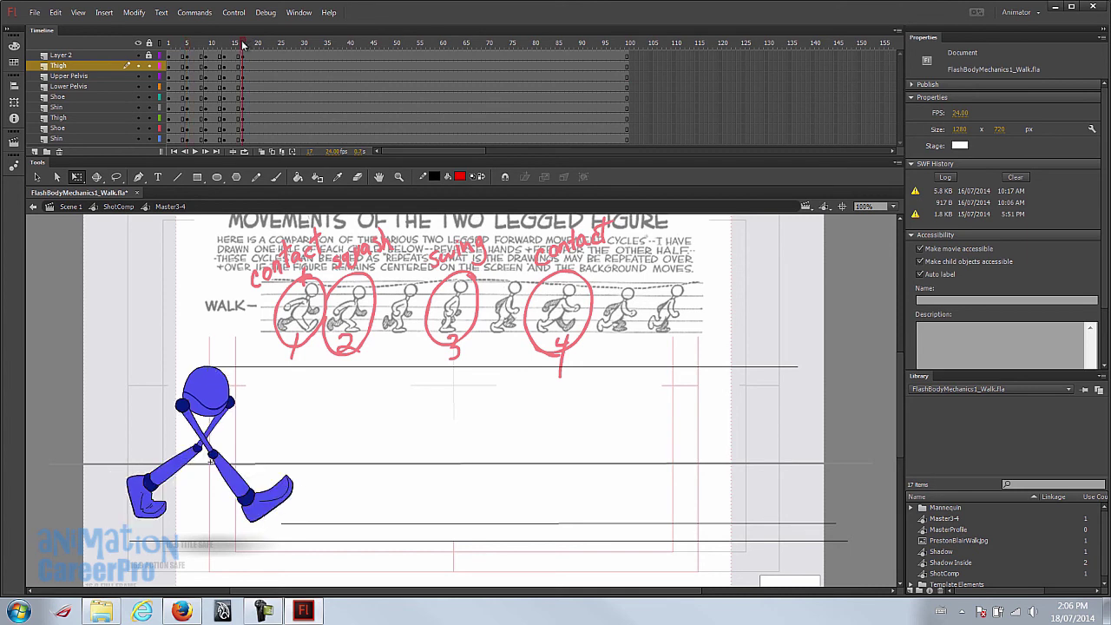
left_click_drag(164, 335, 250, 429)
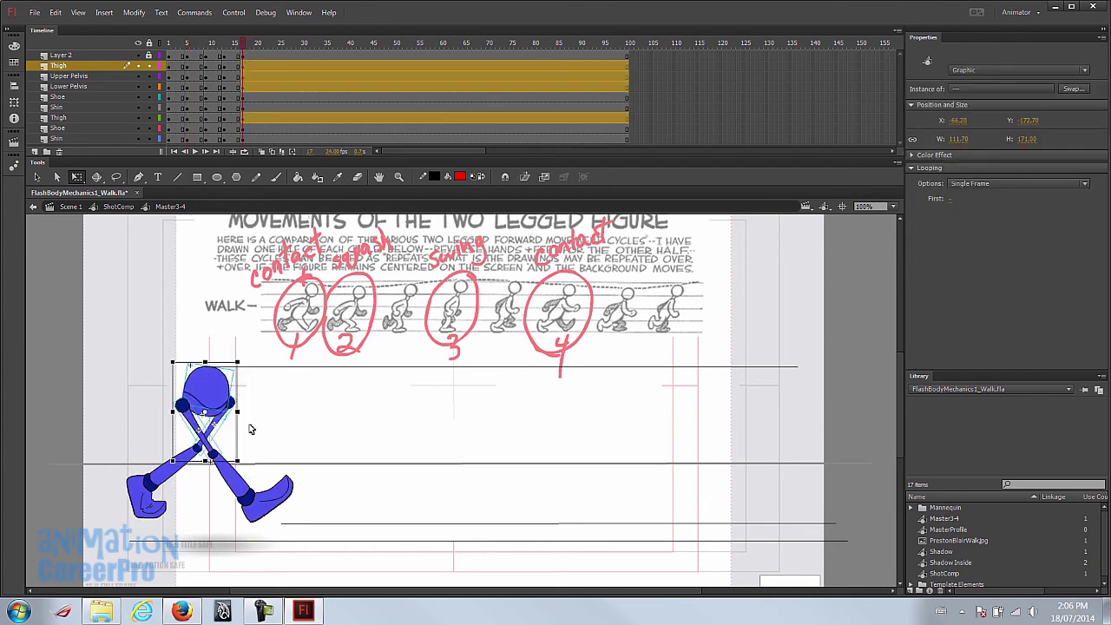
key("shift+Down")
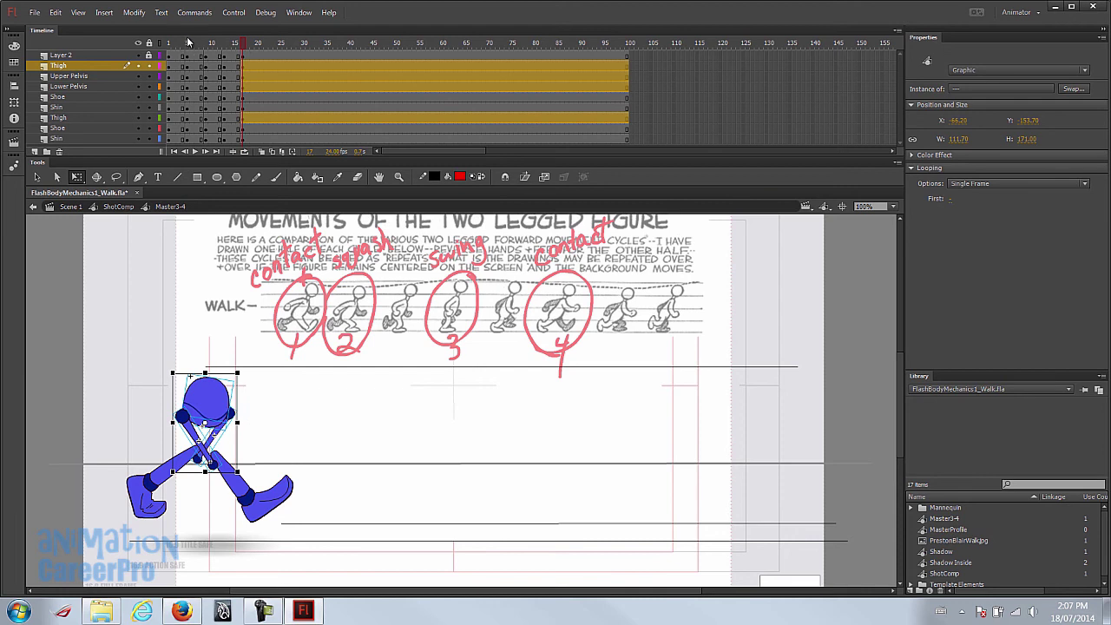
left_click(188, 42)
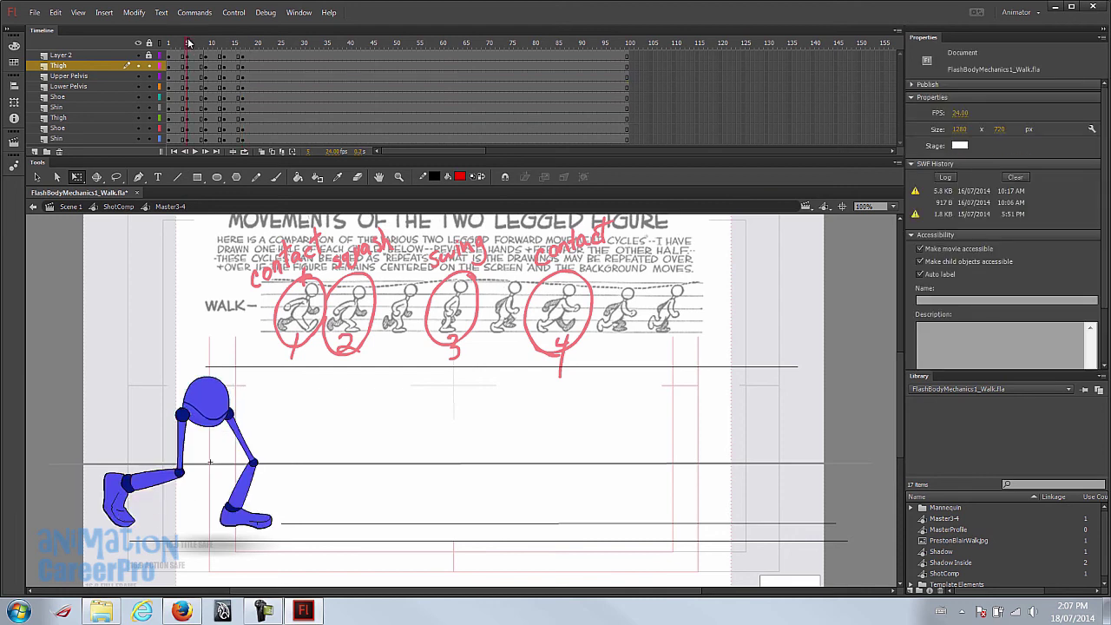
left_click(244, 42)
- Rotate the leading shin and shoe back toward the ground at frame 17, and swing the leg forward from the hip
left_click(263, 494)
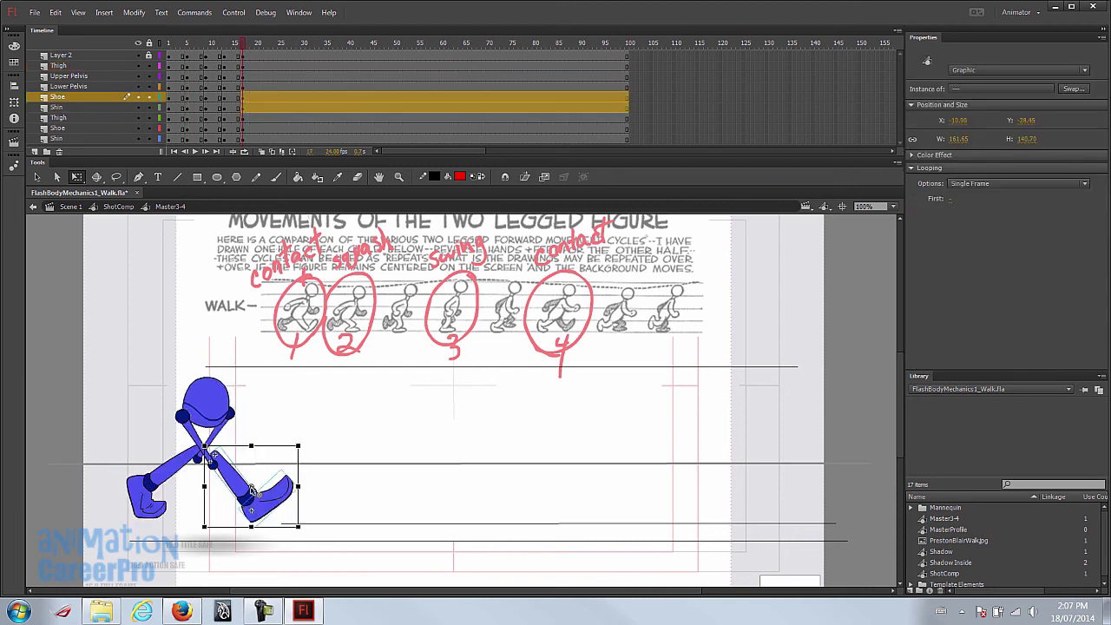
left_click_drag(299, 529, 215, 561)
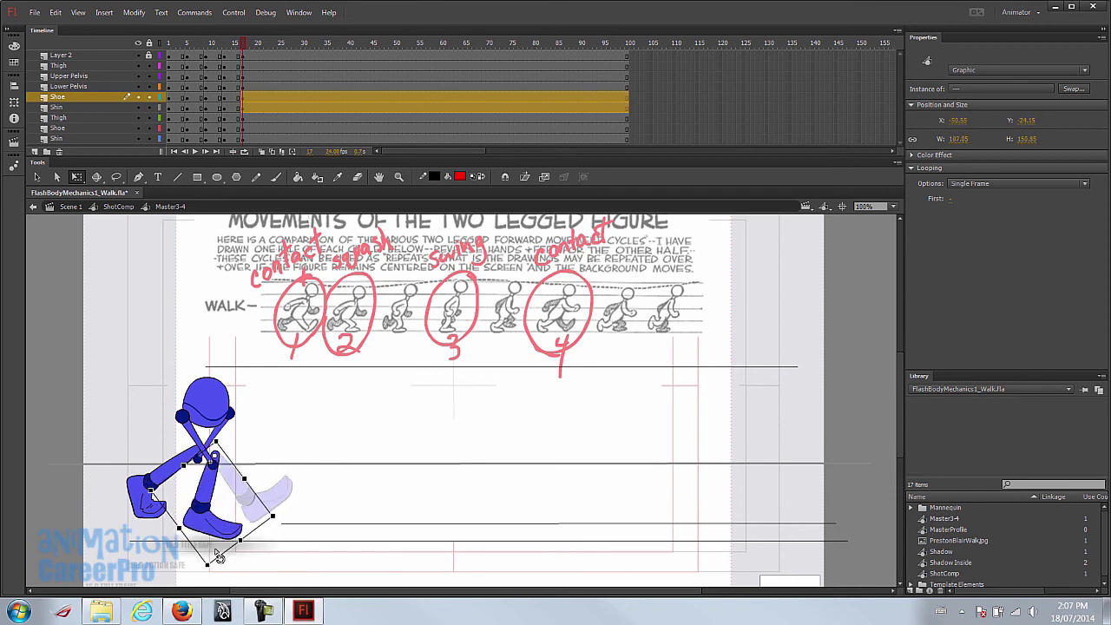
left_click(200, 440)
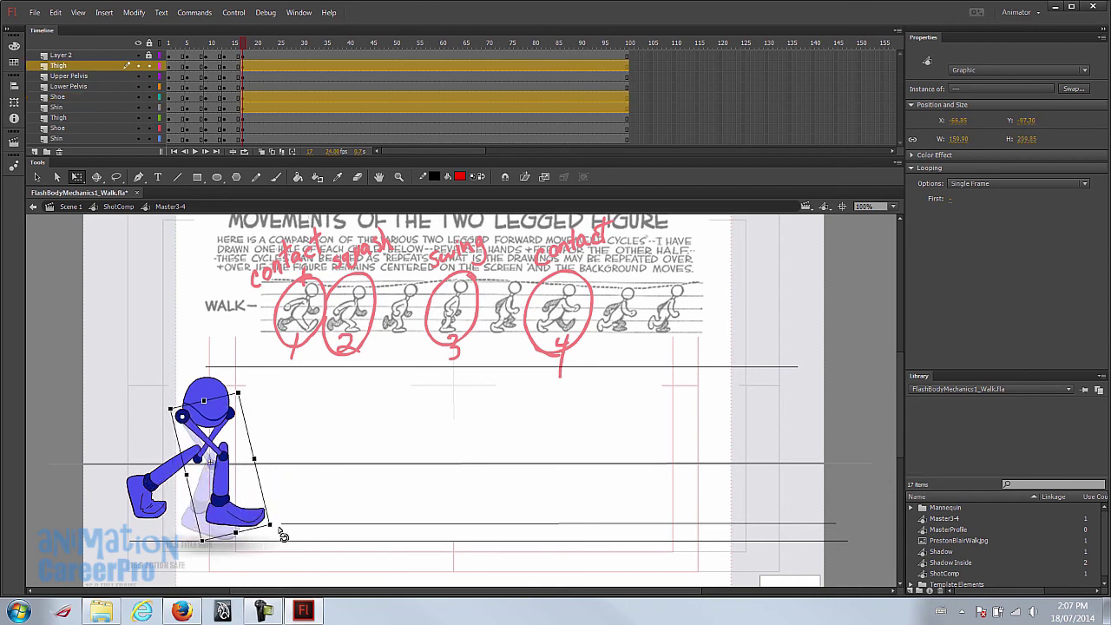
left_click(280, 446)
- Plant the leading shoe flat on the ground at frame 17, attach its shin at the knee and ankle, and turn on onion skinning
left_click(252, 518)
left_click_drag(243, 42, 247, 42)
left_click(231, 476)
left_click_drag(230, 476, 233, 484)
left_click(255, 482)
left_click_drag(247, 47, 239, 48)
left_click(262, 151)
key("period")
left_click(248, 521)
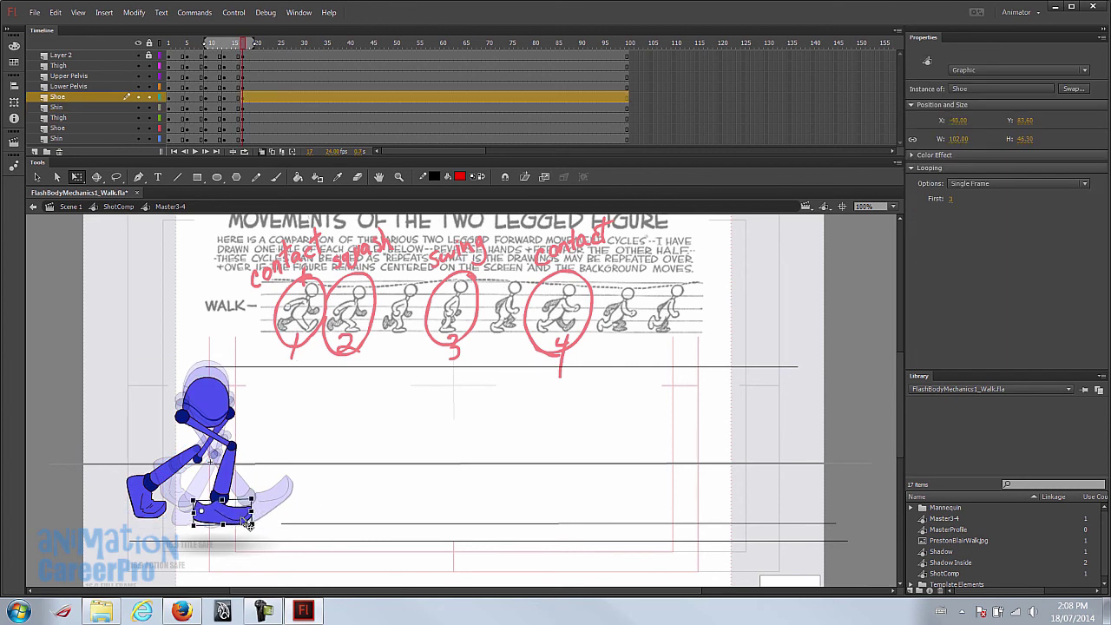
- Adjust the leading leg's thigh and shin at frame 17 so the knee bends forward over the flat shoe
left_click(240, 514)
left_click(221, 434, "shift")
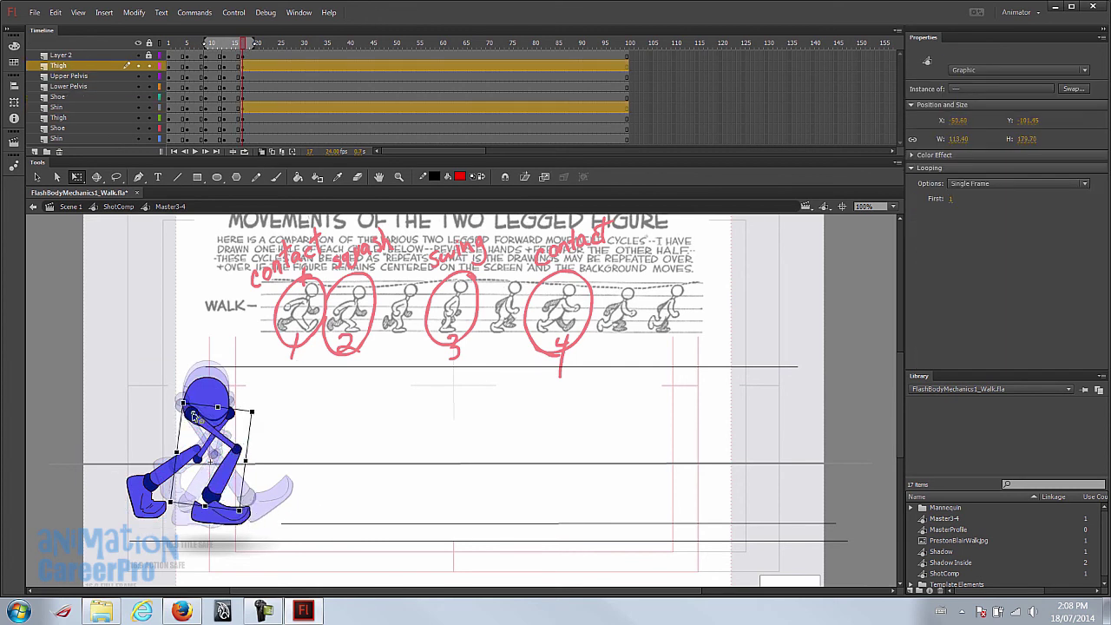
left_click(264, 449)
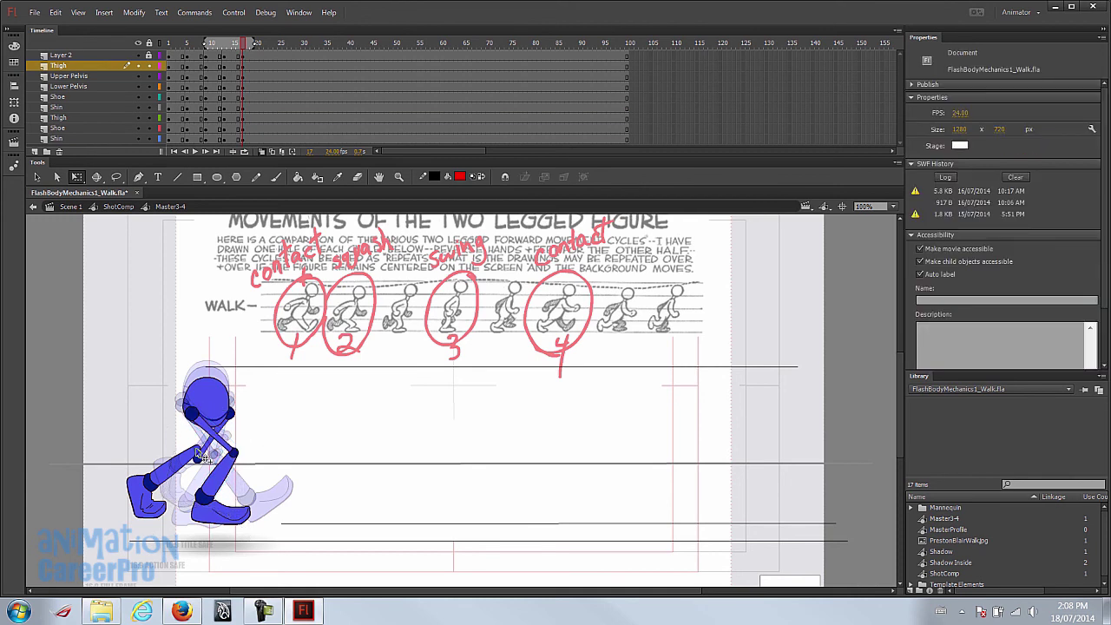
- Rotate the trailing shin and shoe upward from the knee at frame 17, lifting the foot behind the body
left_click(147, 496)
left_click_drag(216, 529, 191, 531)
key("ctrl+z")
key("ctrl+z")
left_click(156, 485)
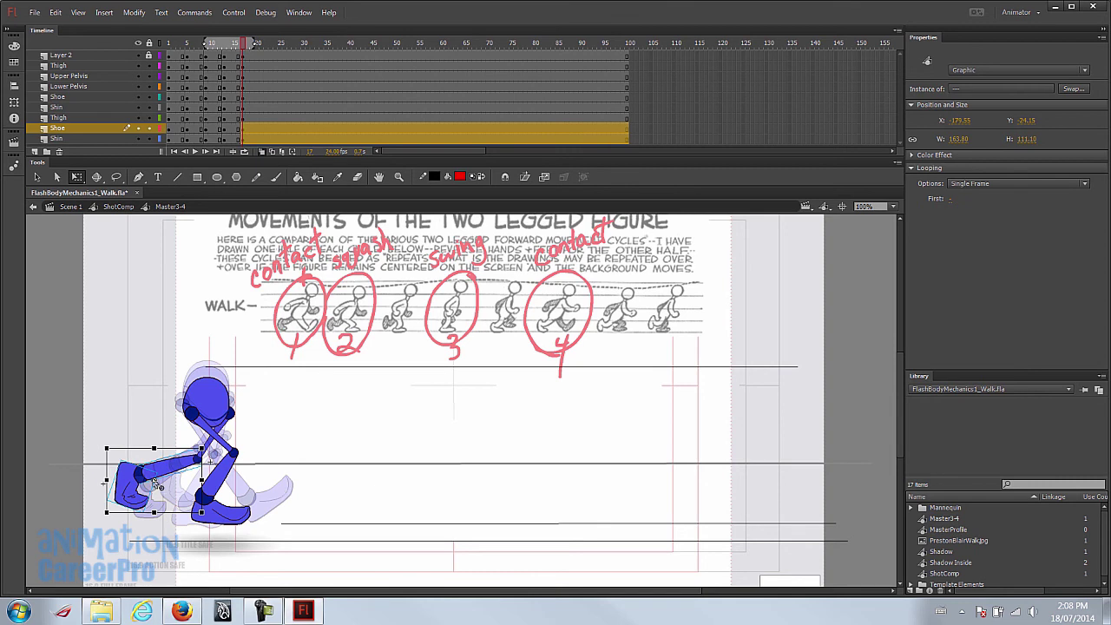
- Set the trailing shoe's single frame to 16 at frame 17 and rotate it so the toe points down
left_click(126, 477)
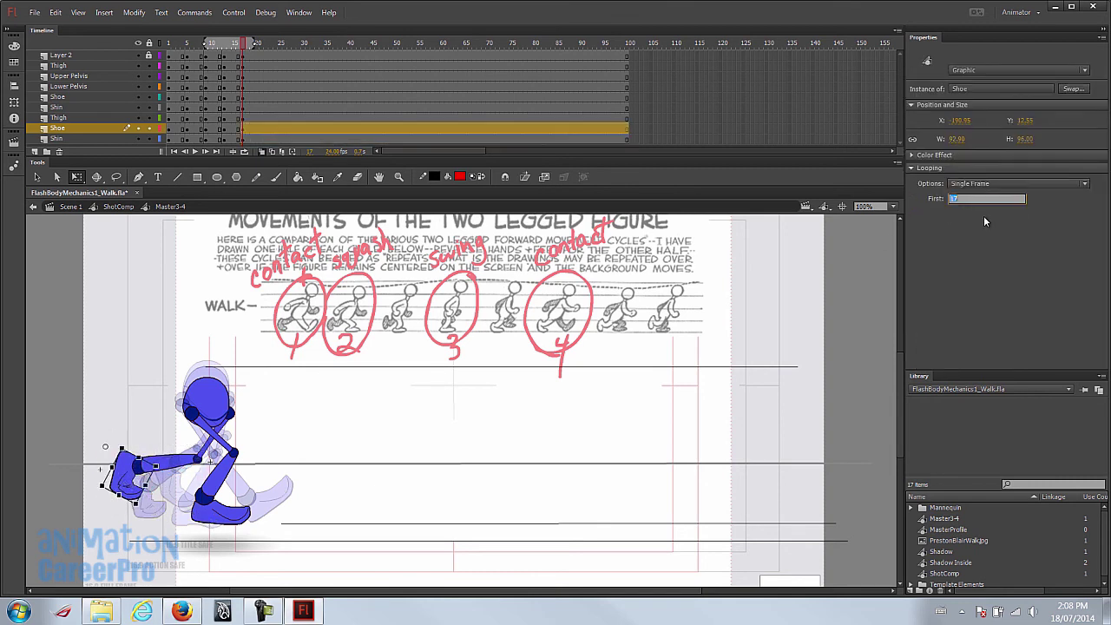
type("16")
key("Return")
left_click_drag(164, 478, 155, 497)
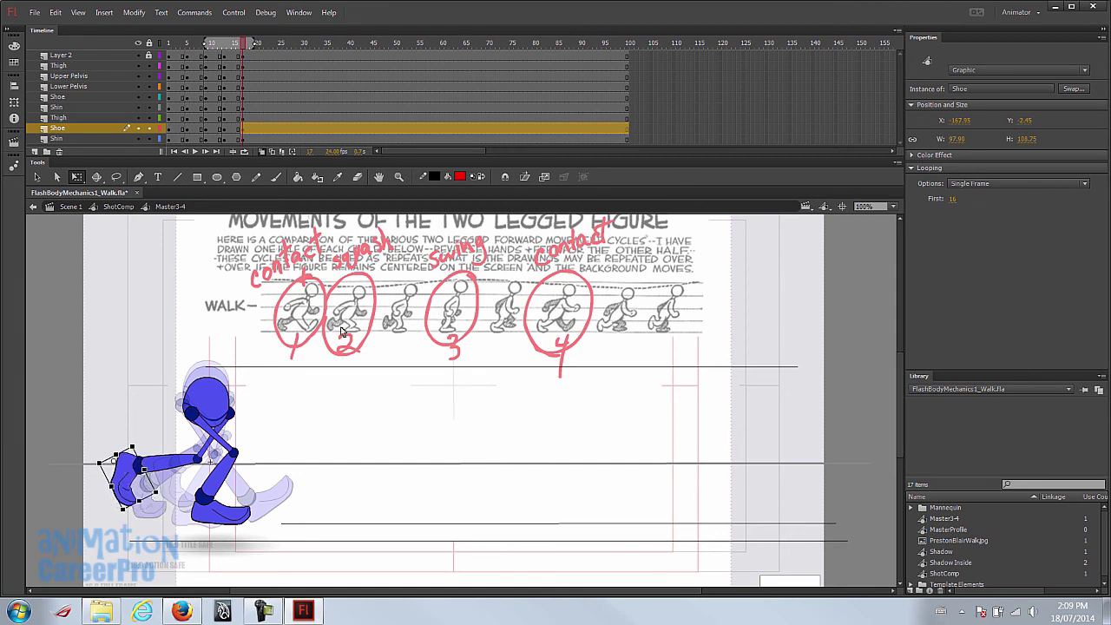
- Rotate the whole trailing leg slightly from the hip at frame 17 to lower the foot
left_click(214, 453, "shift")
left_click(229, 424, "shift")
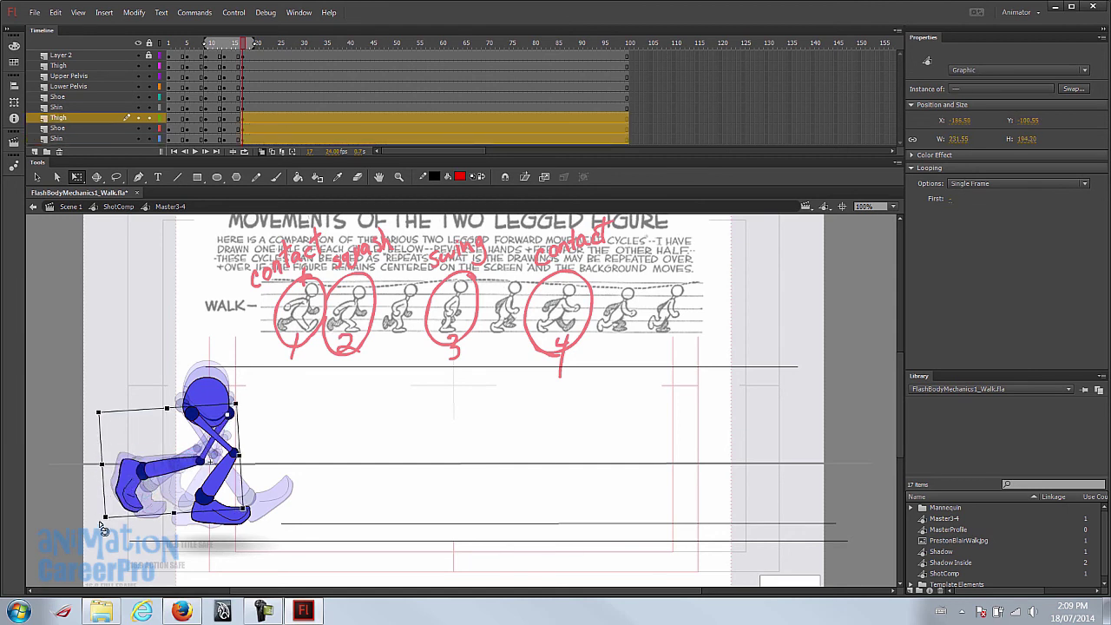
left_click(300, 363)
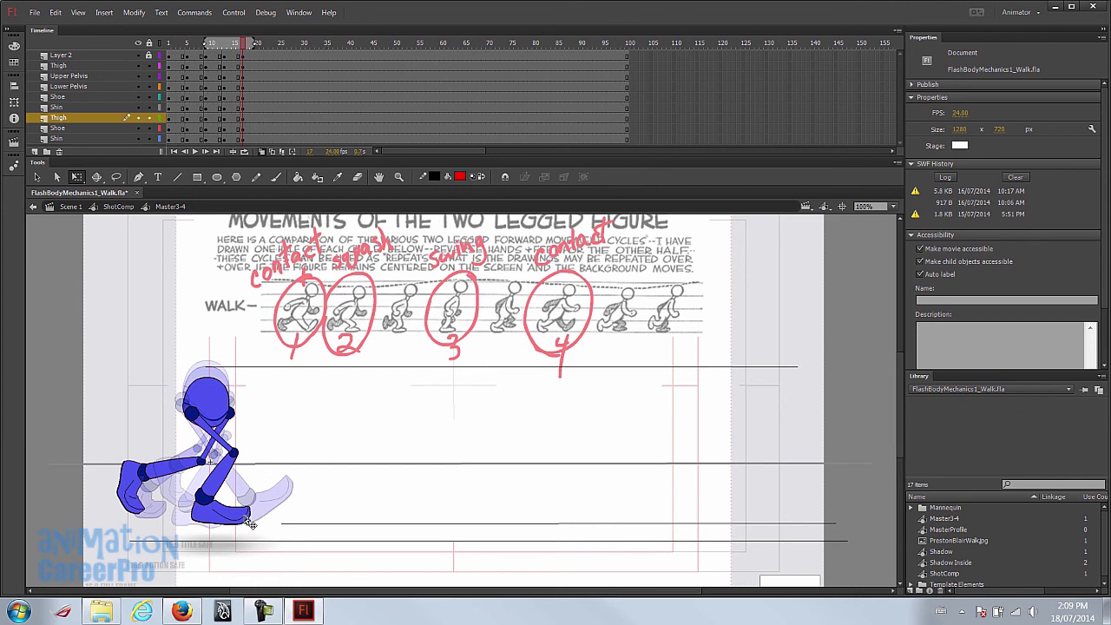
- Insert keyframes at frame 21 on all the mannequin layers for the second swing pose
left_click_drag(246, 45, 260, 45)
left_click(262, 57)
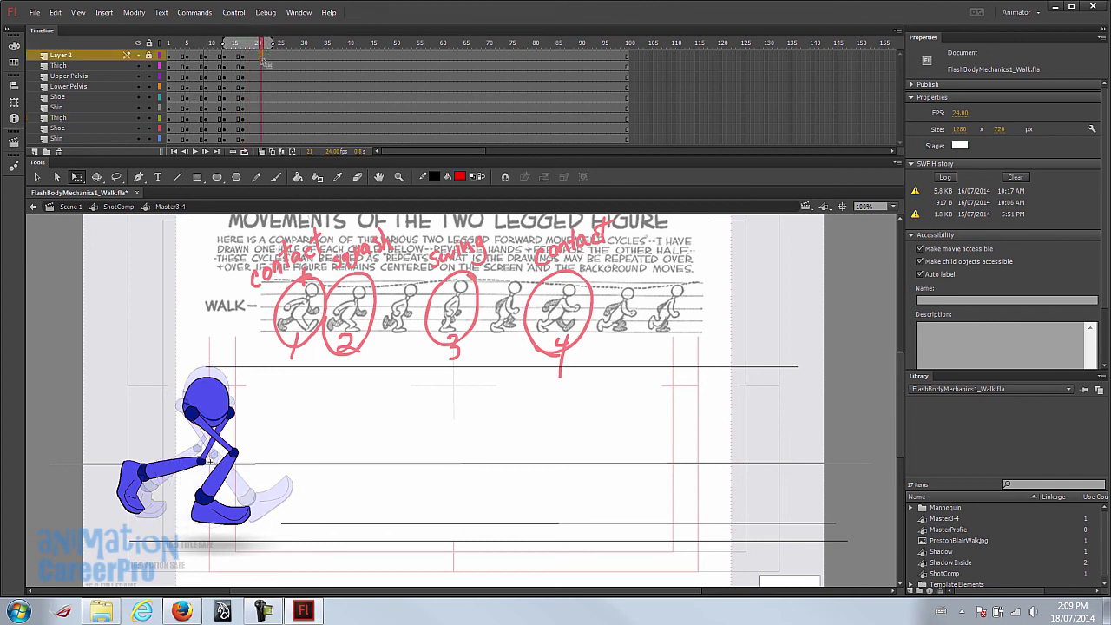
left_click(265, 139, "shift")
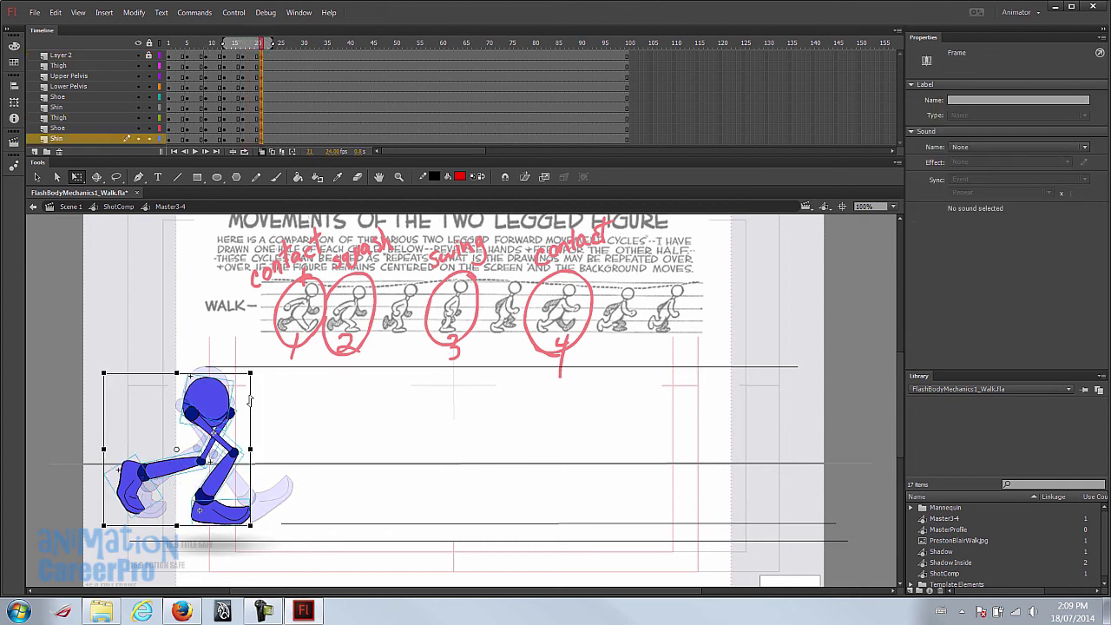
- Raise the pelvis and both thighs at frame 21 to Y -179.70, using the swing pose at frame 9 as the height guide
left_click(208, 43)
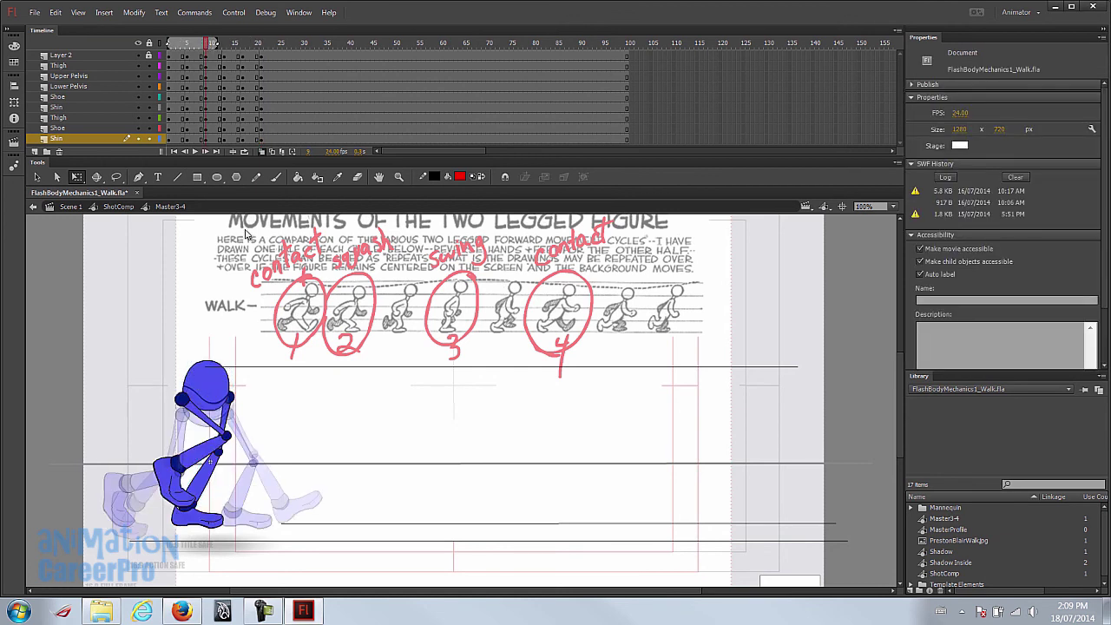
left_click(262, 43)
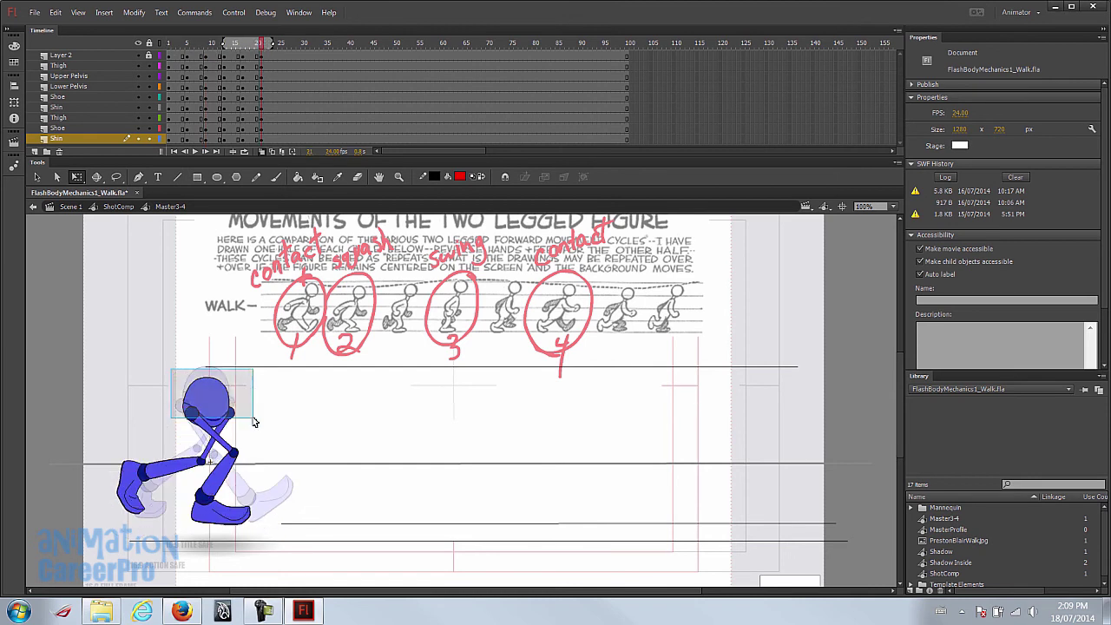
left_click(221, 416)
key("Up")
key("Up")
key("Up")
key("Up")
key("Up")
key("Up")
key("Up")
key("Up")
key("Up")
key("Up")
key("Up")
key("Up")
key("Up")
key("Up")
key("Up")
key("Up")
key("Up")
key("Up")
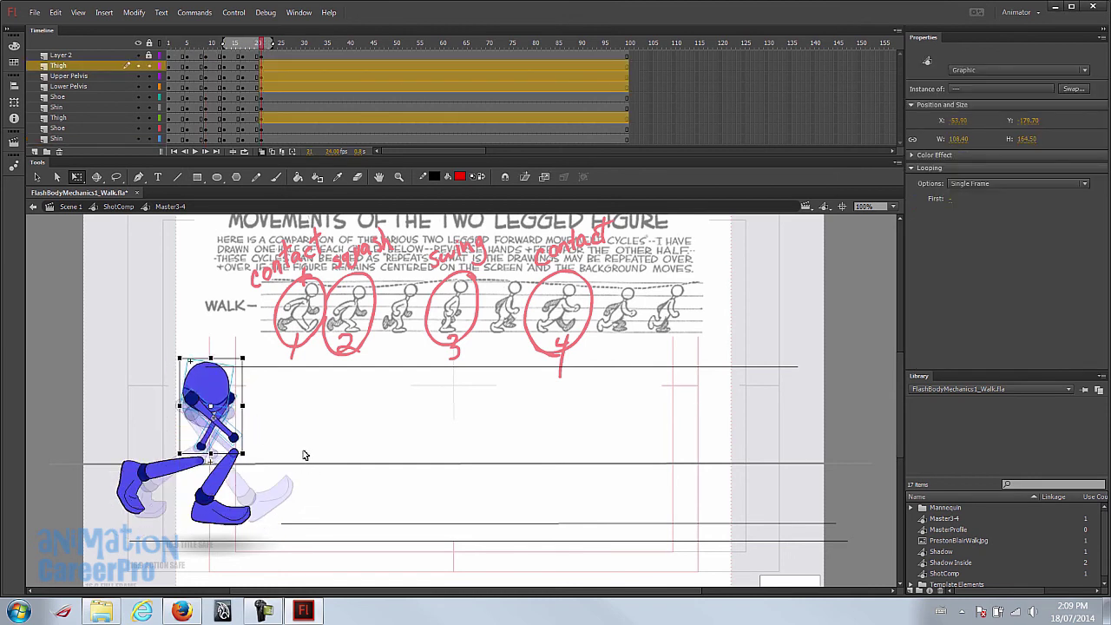
left_click(290, 425)
- Slide the planted shoe about 100 px back along the ground at frame 21, to X -119
left_click(240, 521)
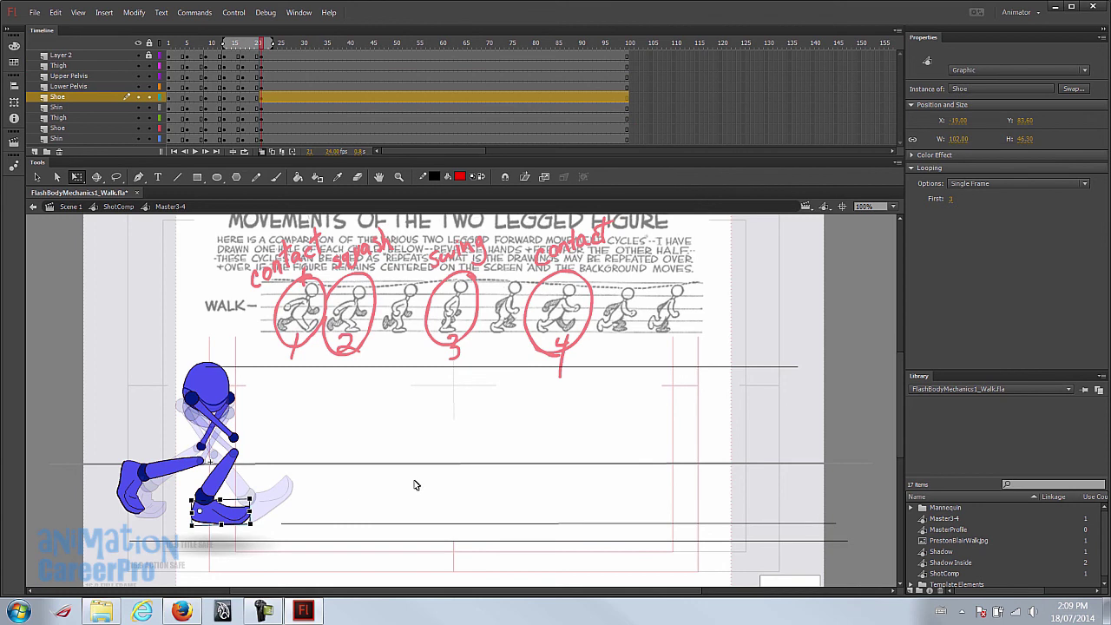
key("shift+Left")
key("shift+Left")
key("shift+Left")
key("shift+Left")
key("shift+Left")
key("shift+Left")
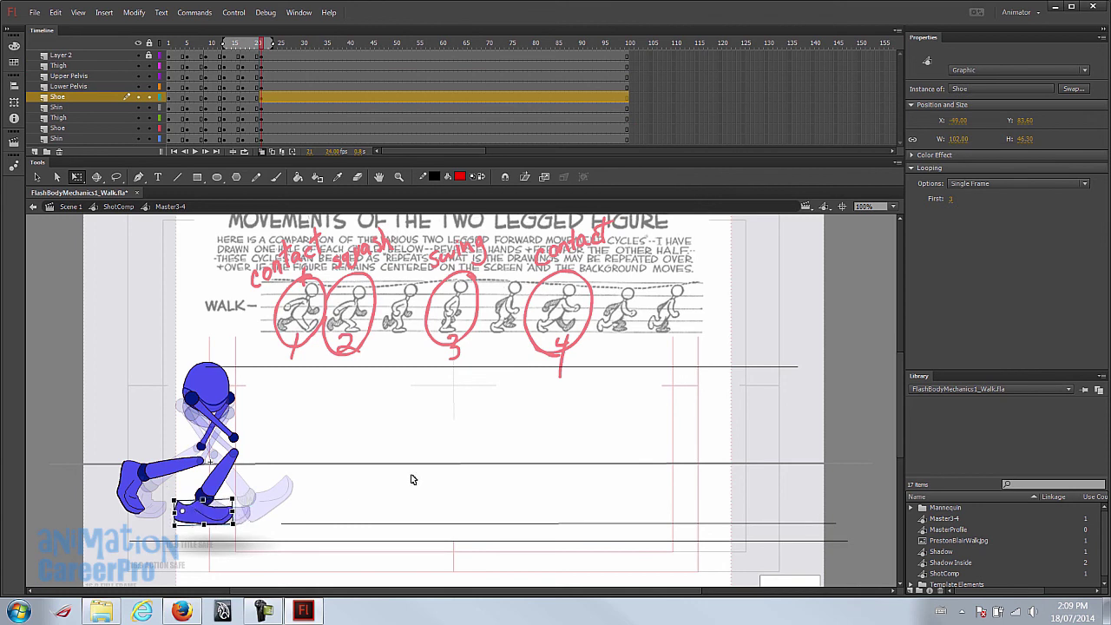
key("shift+Left")
key("shift+Left")
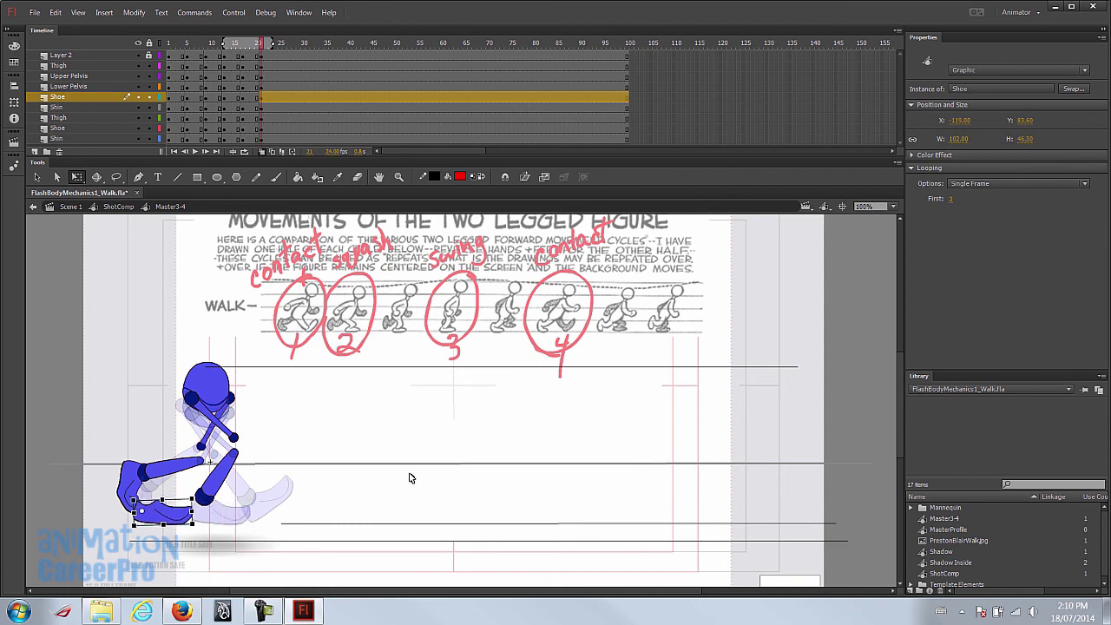
- Rotate both thighs to hang nearly vertical at frame 21 and join the supporting shin between its knee and the planted shoe
left_click(217, 424)
left_click_drag(217, 475, 175, 477)
left_click(216, 423)
mouse_move(241, 445)
left_mouse_down()
mouse_move(194, 464)
mouse_move(240, 454)
left_mouse_up()
left_click(212, 436)
left_click(213, 437)
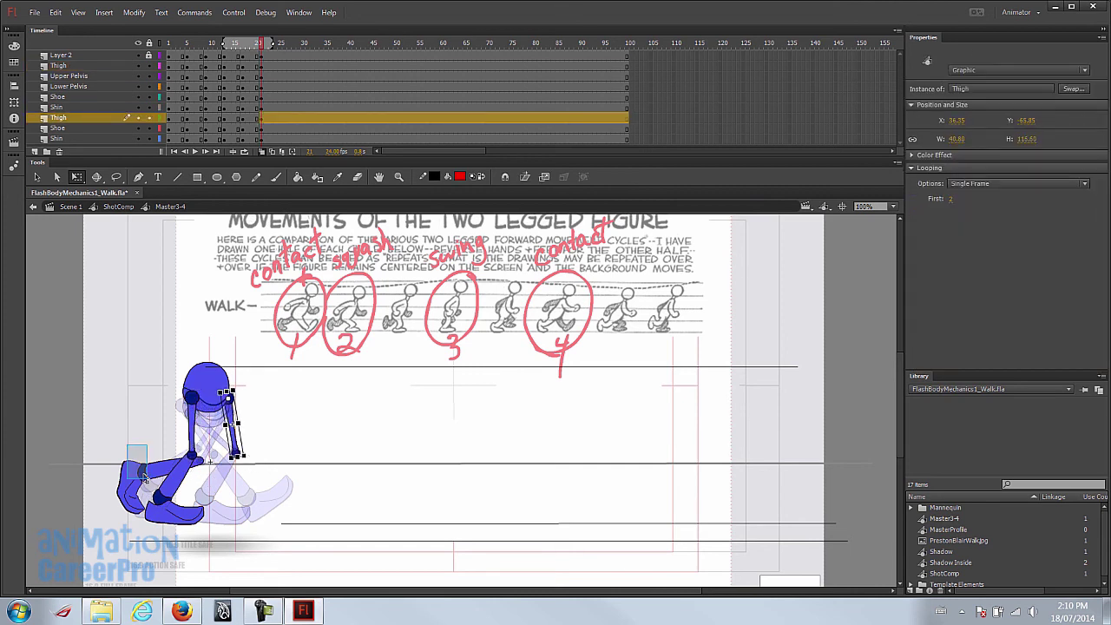
- Attach the swinging shin and shoe to the forward knee at frame 21, rotate them to trail behind, and check against the onion skins
left_click(195, 471)
left_click_drag(188, 478, 237, 452)
left_click_drag(249, 513, 241, 517)
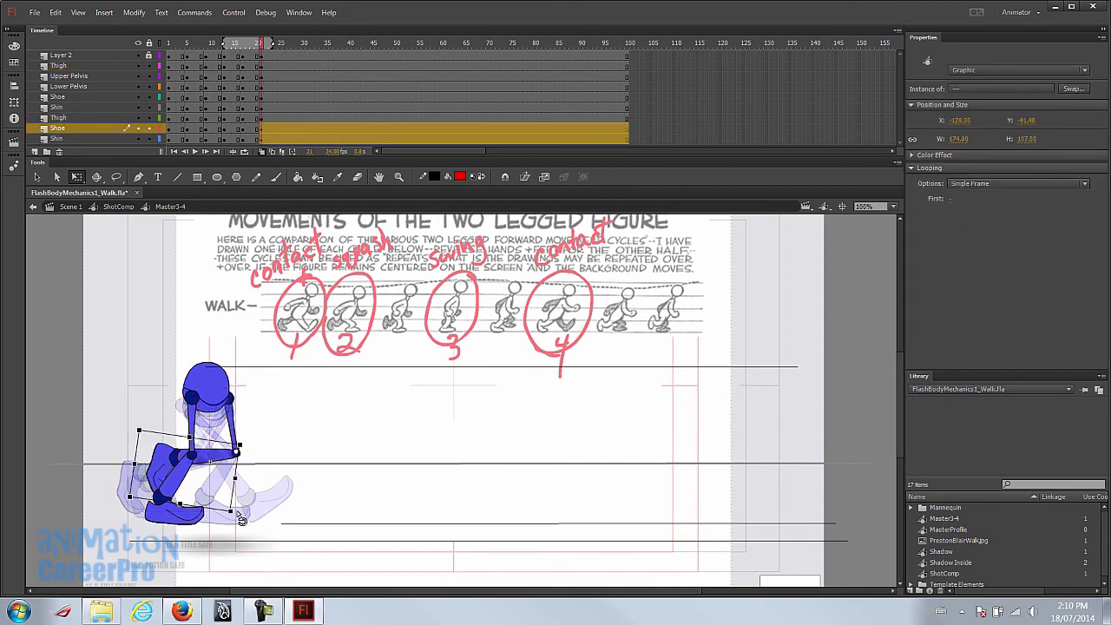
left_click(310, 463)
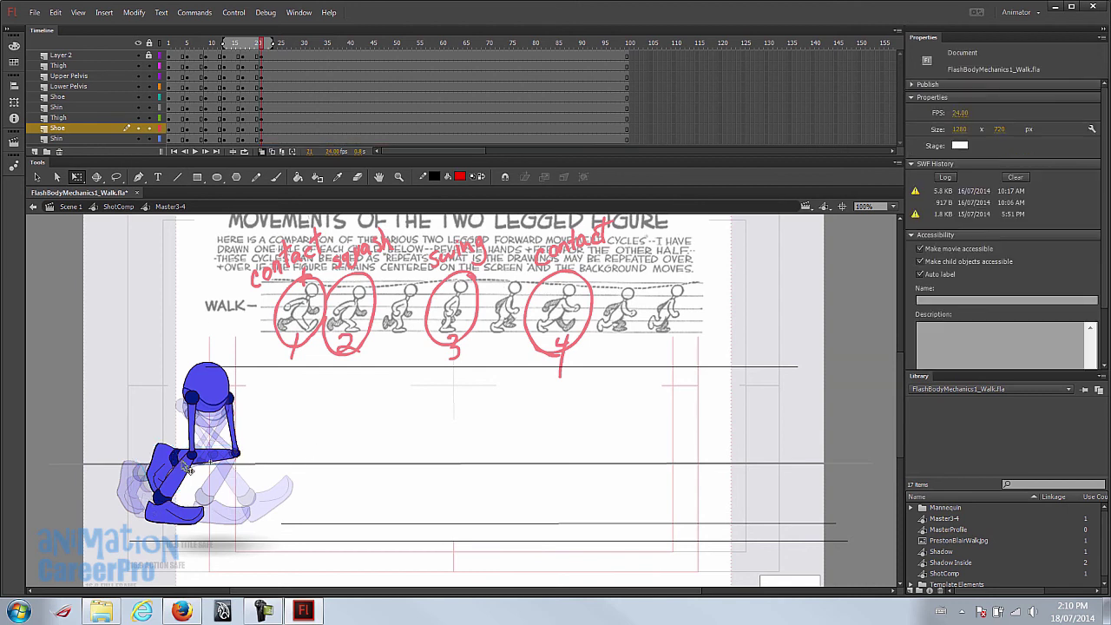
left_click_drag(269, 49, 260, 50)
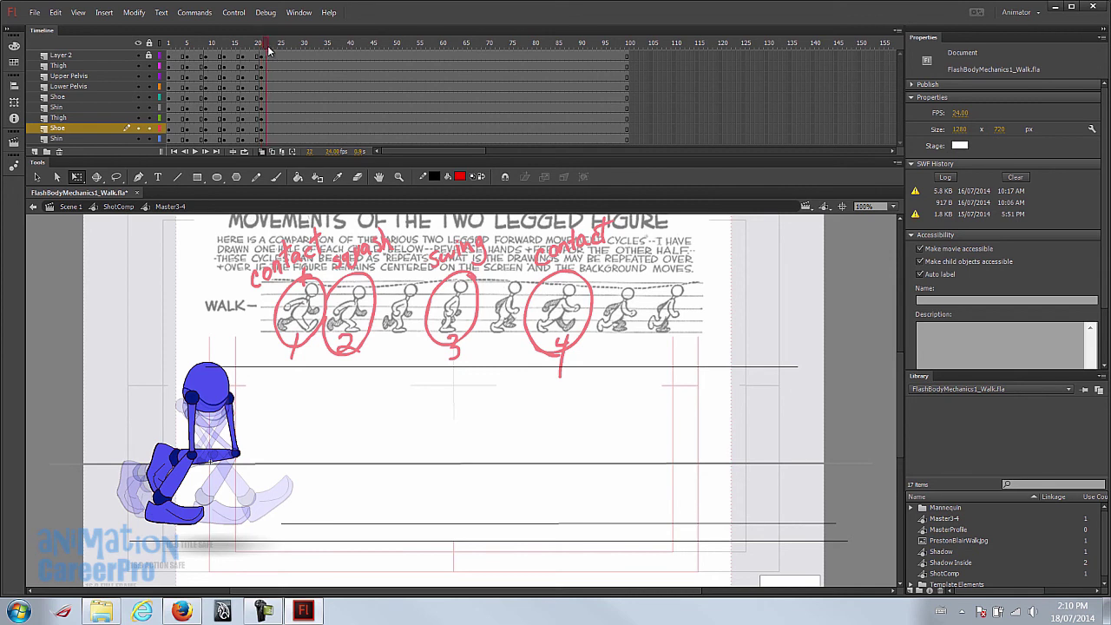
left_click(262, 151)
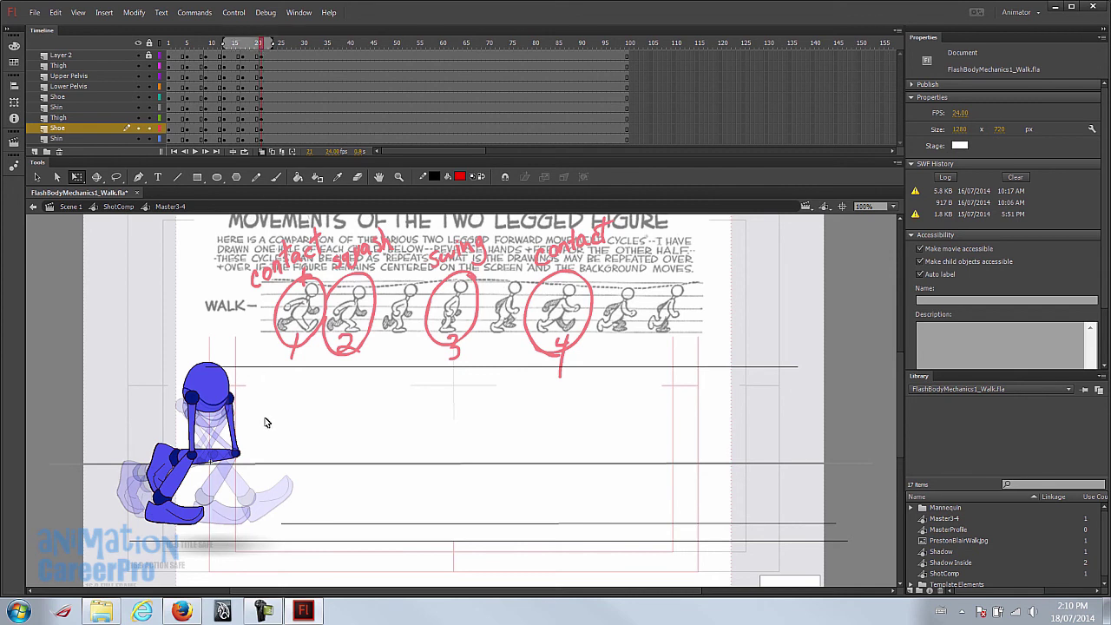
key("period")
key("period")
key("period")
key("period")
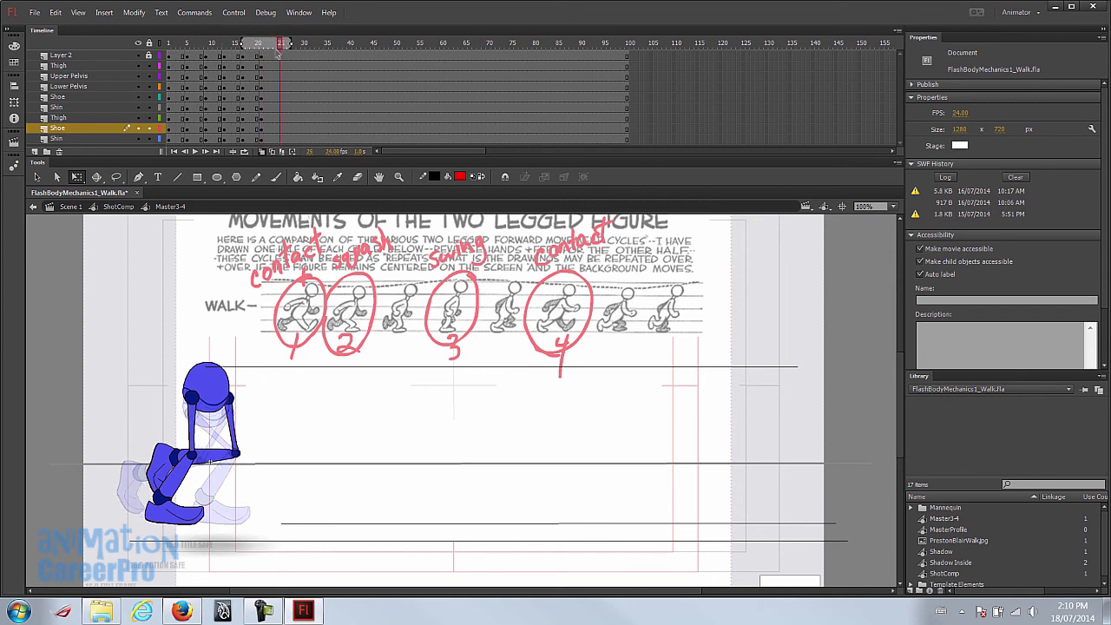
left_click(278, 55)
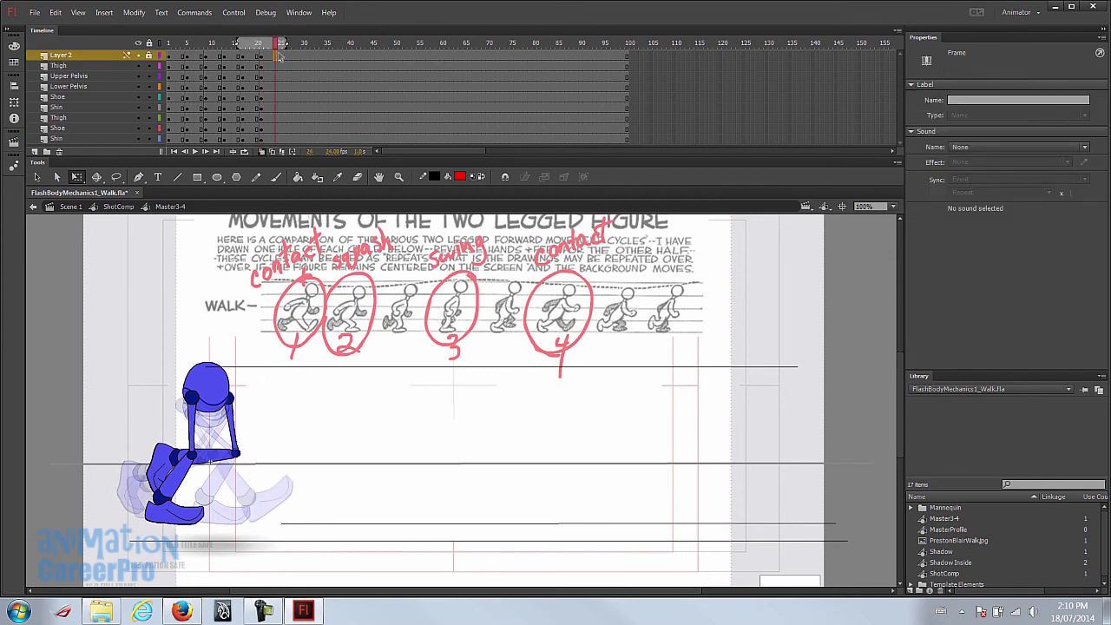
left_click(282, 139)
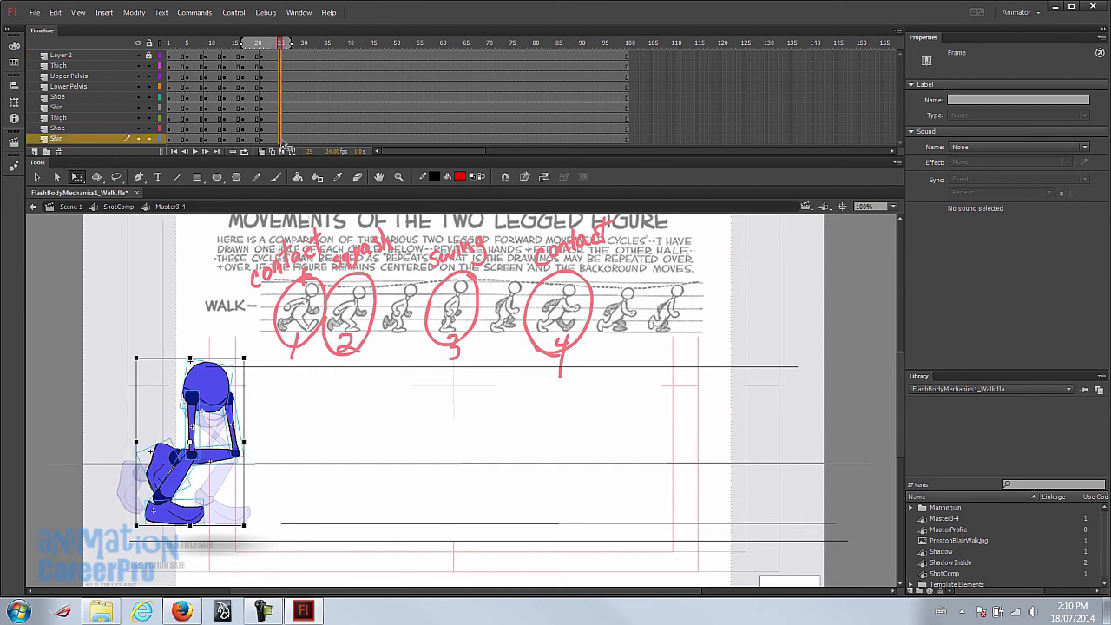
- Copy the contact pose at frame 1 across all layers, from Layer 2 down to the lowest Shin layer
left_click(172, 43)
mouse_move(172, 43)
left_mouse_down()
mouse_move(191, 46)
mouse_move(170, 47)
left_mouse_up()
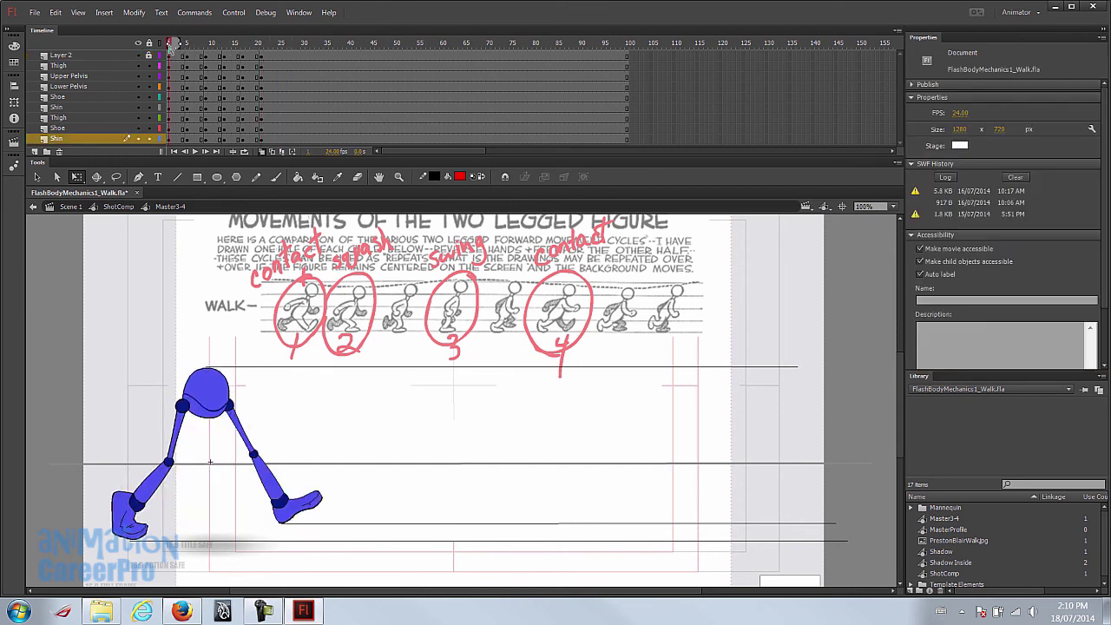
left_click(171, 54)
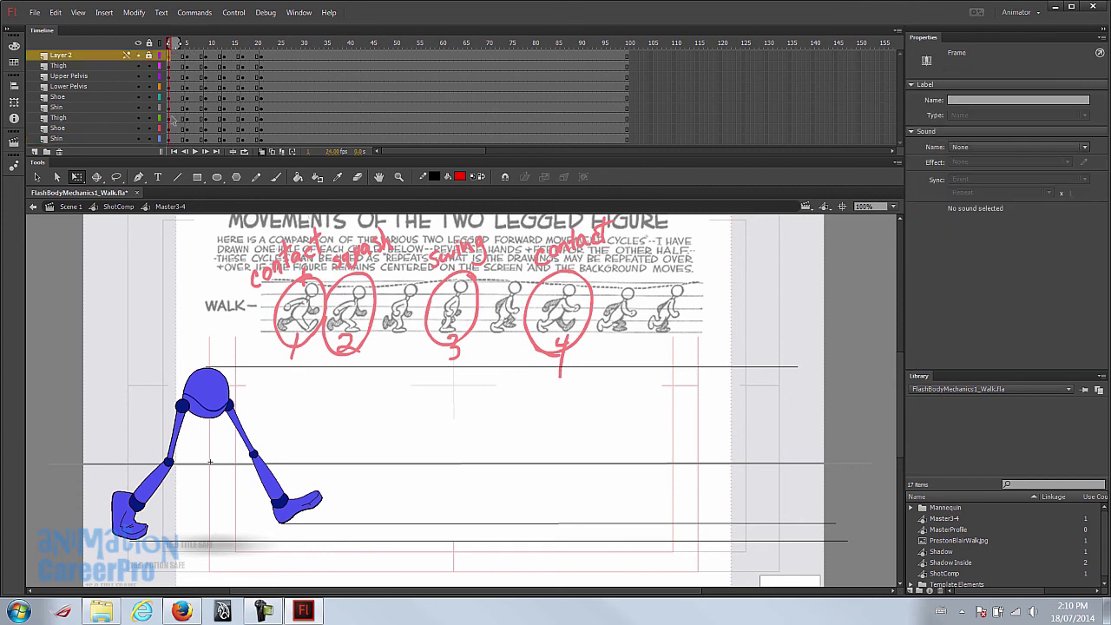
left_click(171, 139, "shift")
right_click(171, 140)
left_click(245, 329)
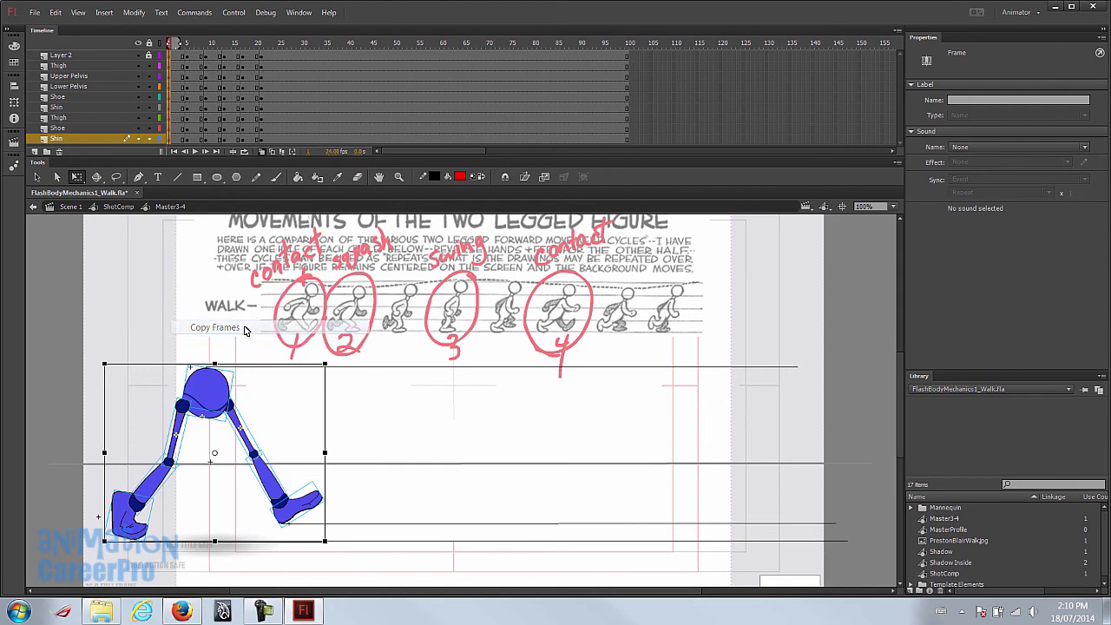
- Paste the copied contact pose at frame 25 on all layers and remove the extra frame at 26
left_click_drag(263, 44, 279, 45)
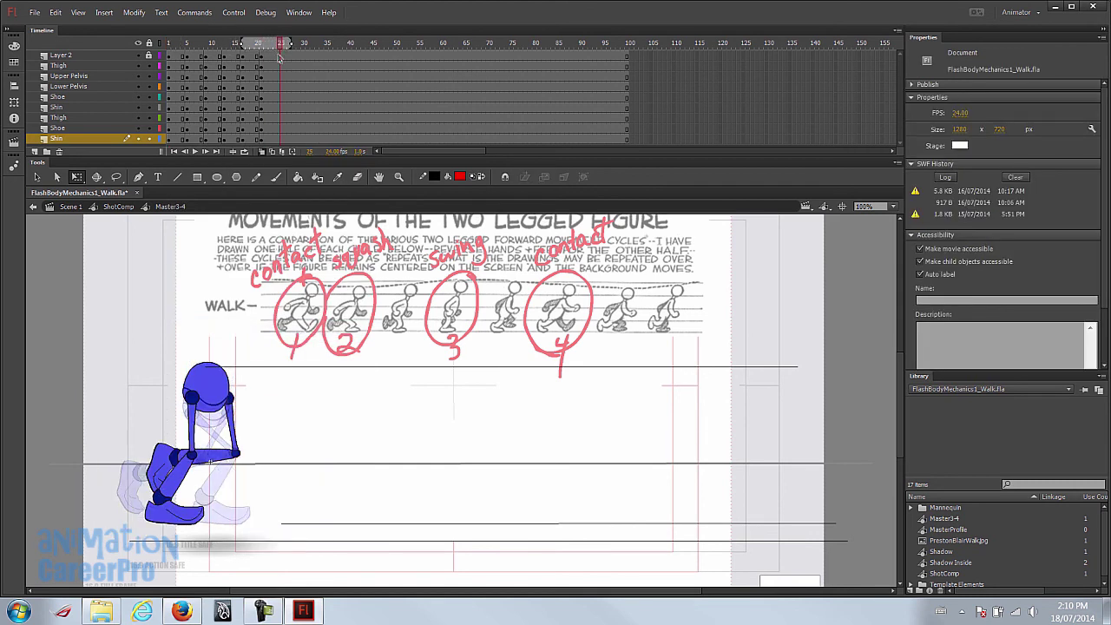
left_click(281, 55)
left_click(282, 140, "shift")
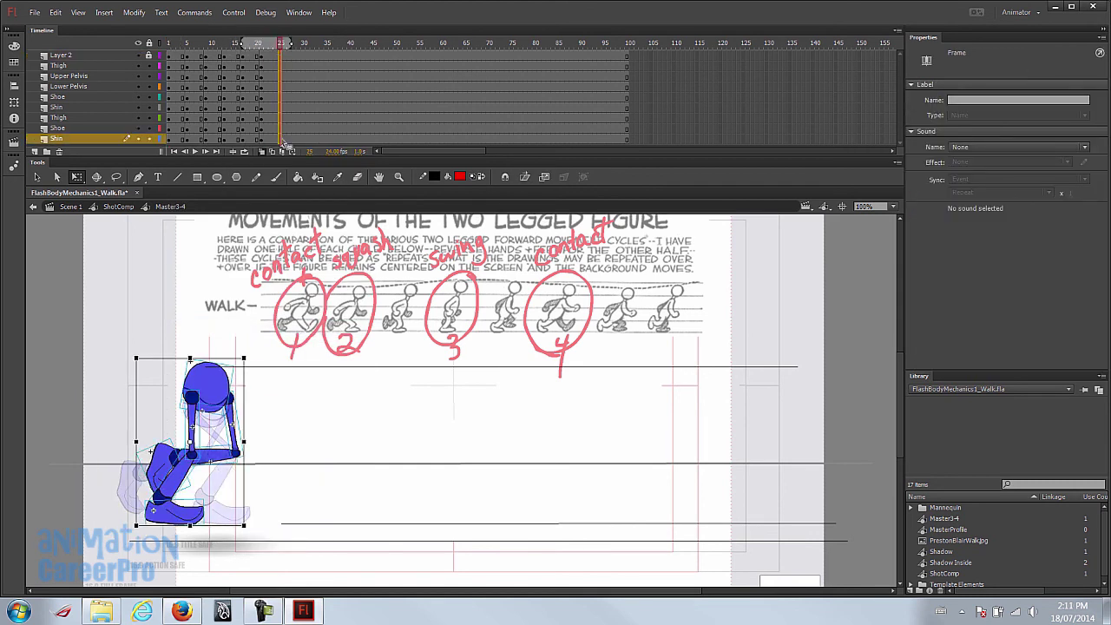
right_click(284, 144)
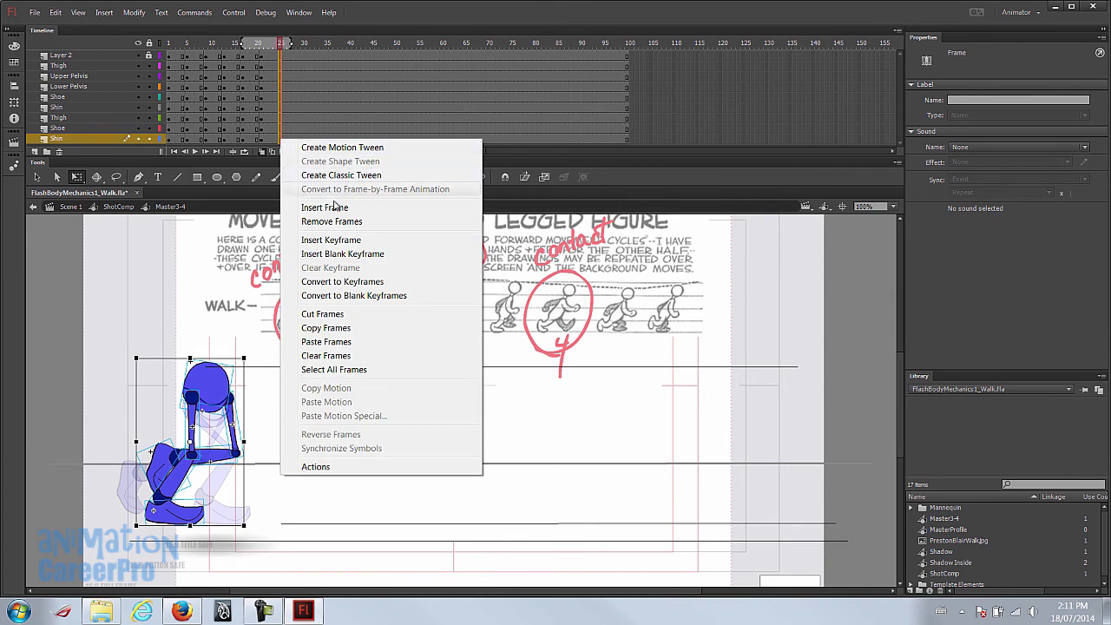
left_click(362, 342)
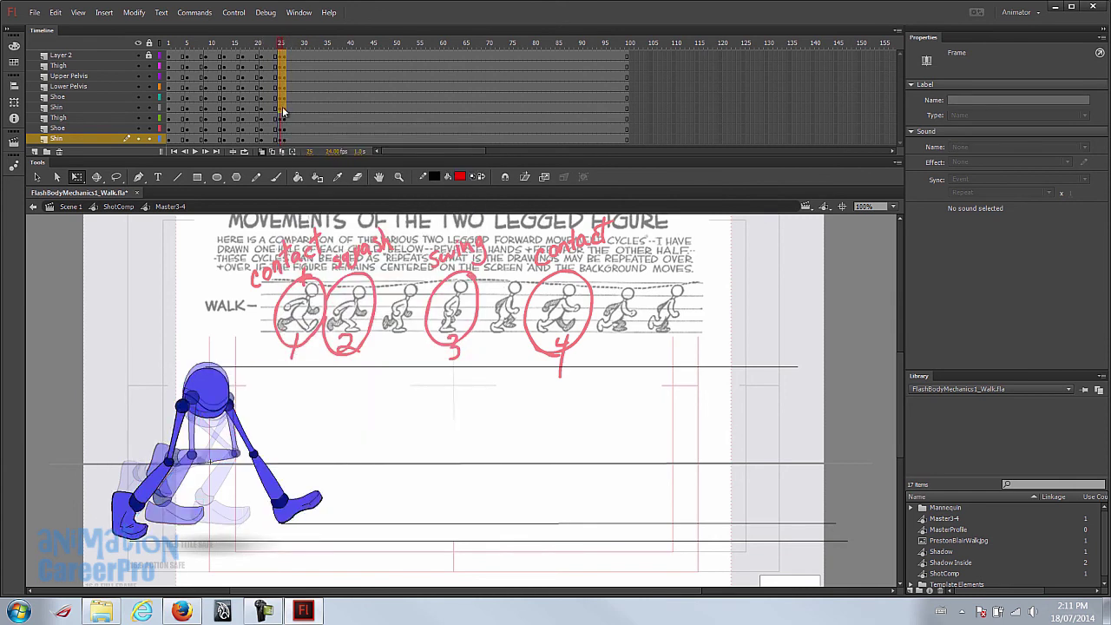
right_click(285, 144)
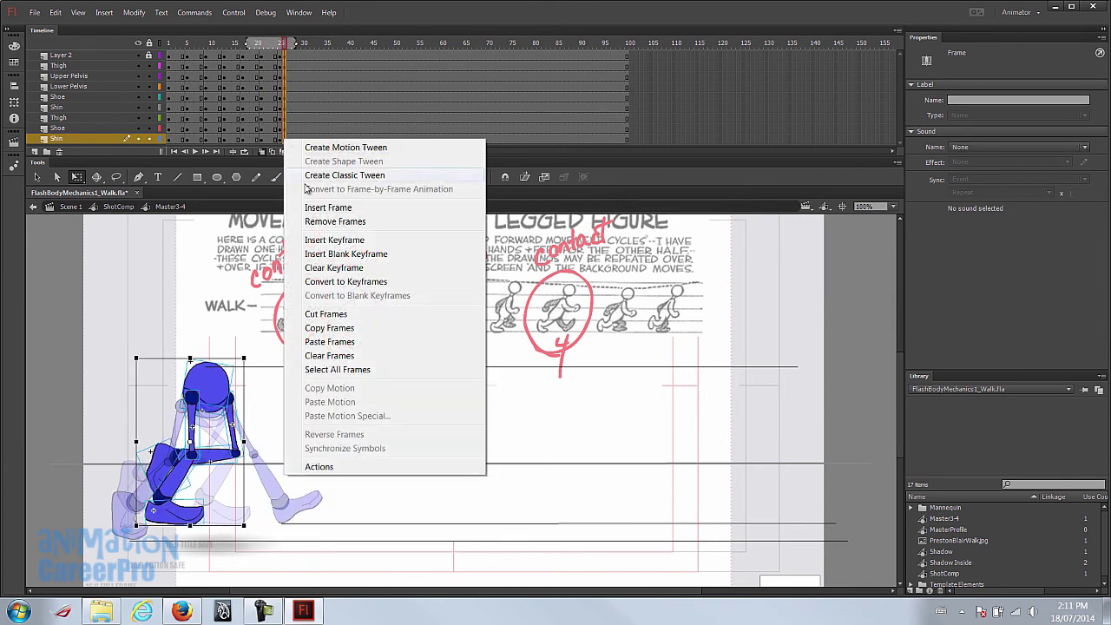
left_click(330, 231)
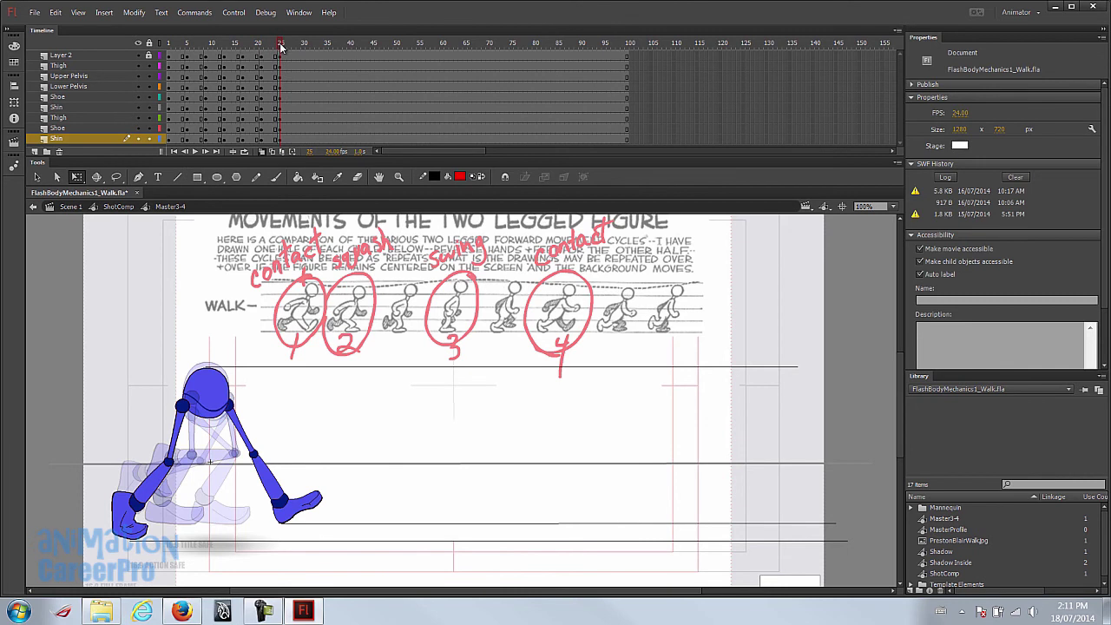
- Turn off onion skinning and play the walk cycle from frame 1
left_click(261, 151)
left_click(171, 43)
key("Return")
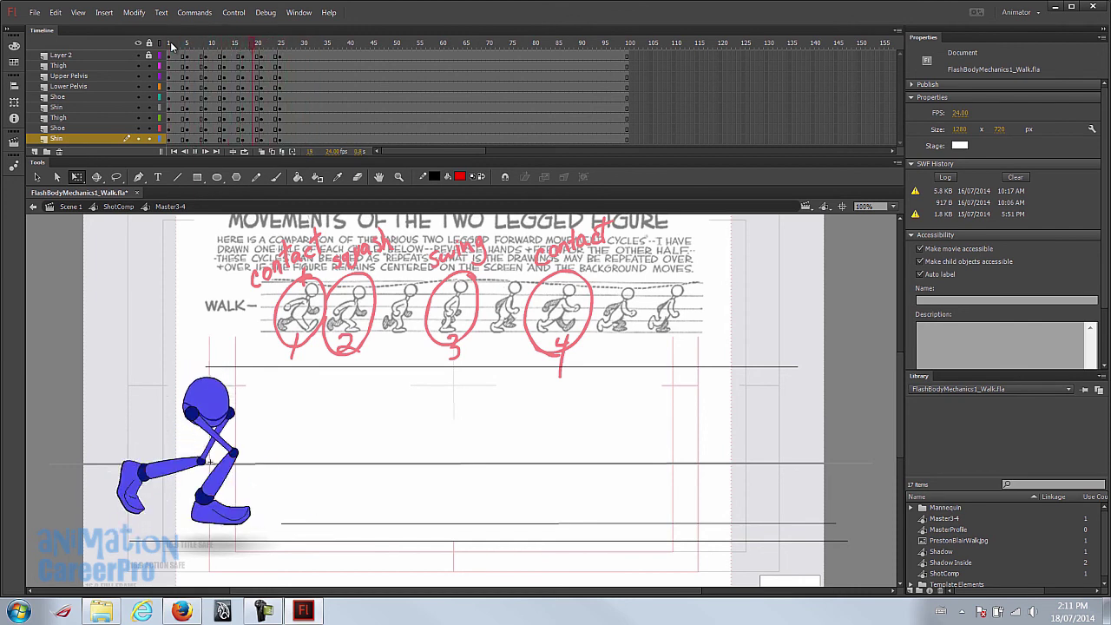
- Create classic tweens on all layers between the pose keyframes from frame 1 to frame 25
right_click(184, 140)
left_click(219, 176)
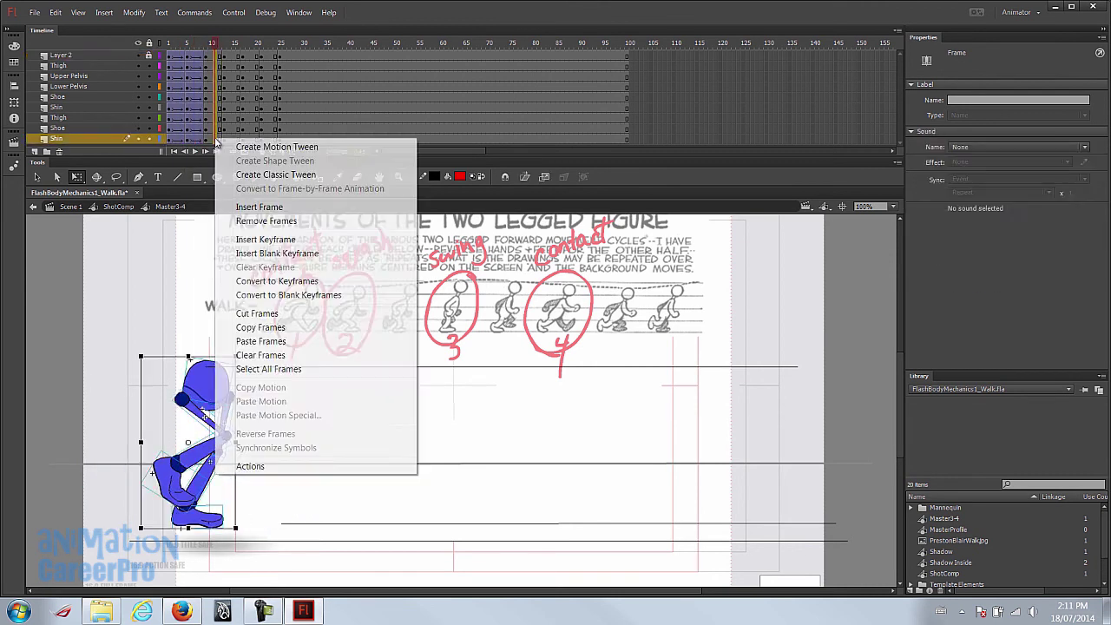
right_click(253, 140)
left_click(314, 174)
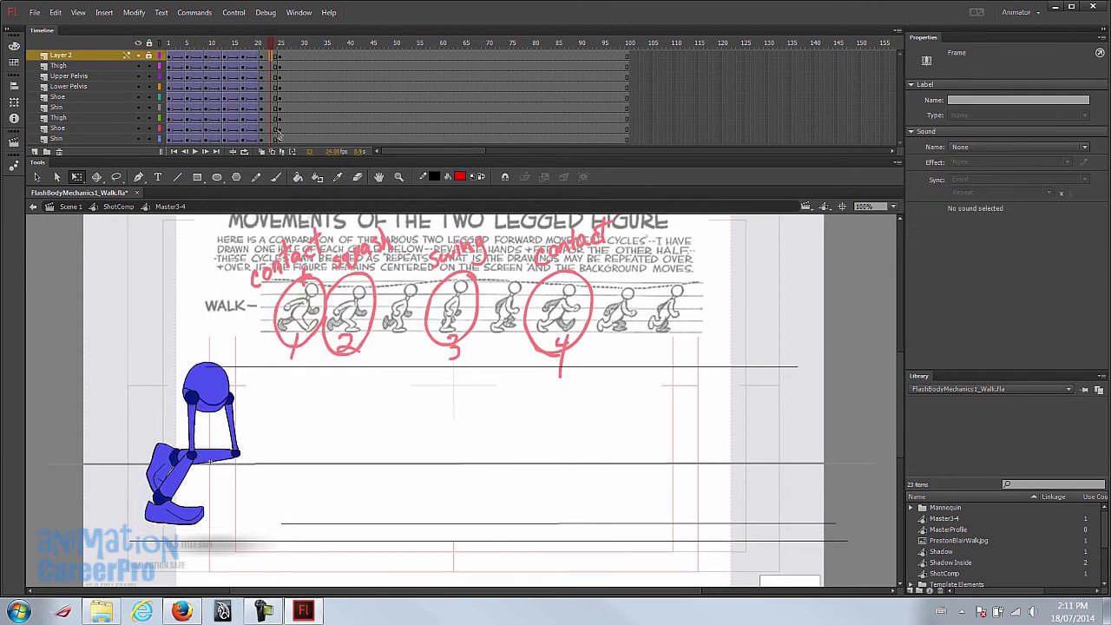
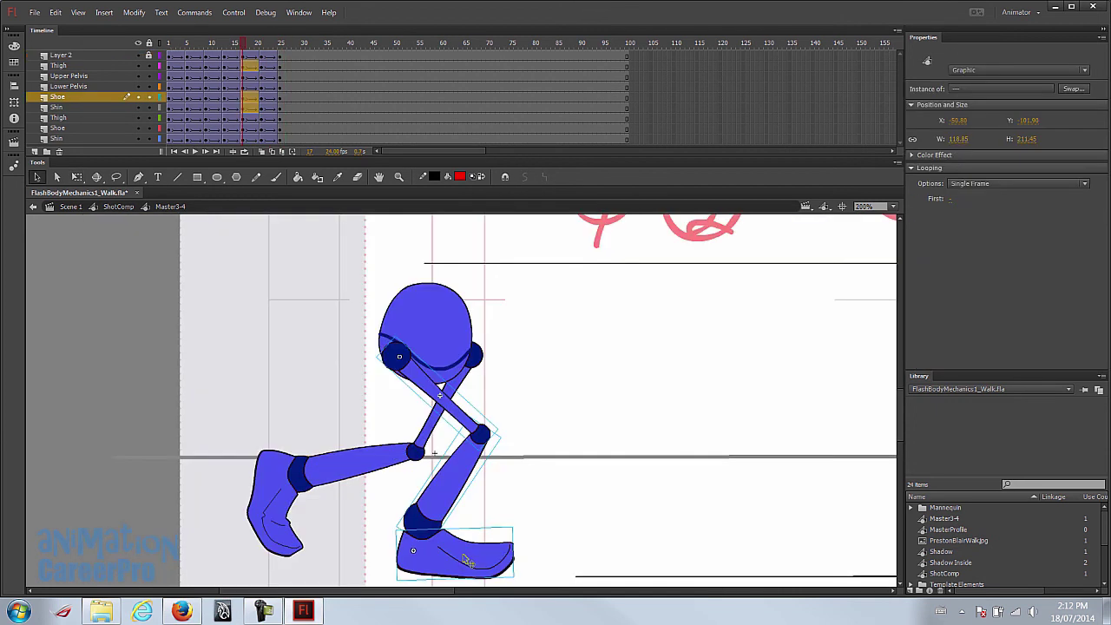
- Shift the supporting leg's thigh, shin and shoe slightly backward at frame 17 and adjust the same leg backward at frame 21
key("Left")
key("Left")
key("Left")
key("Left")
key("Left")
key("Left")
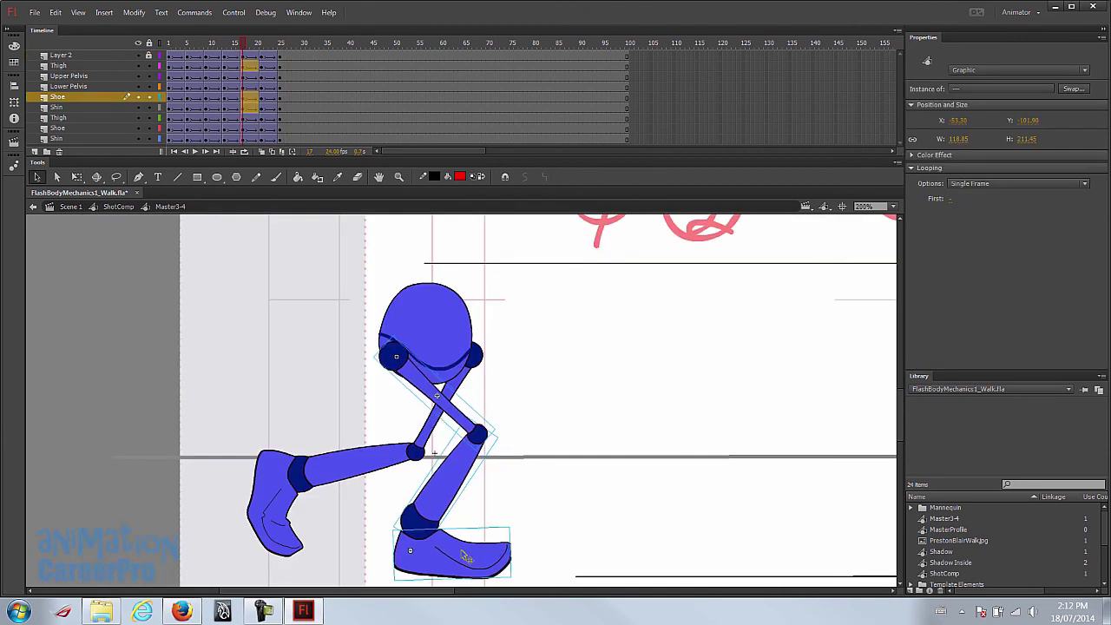
key("Left")
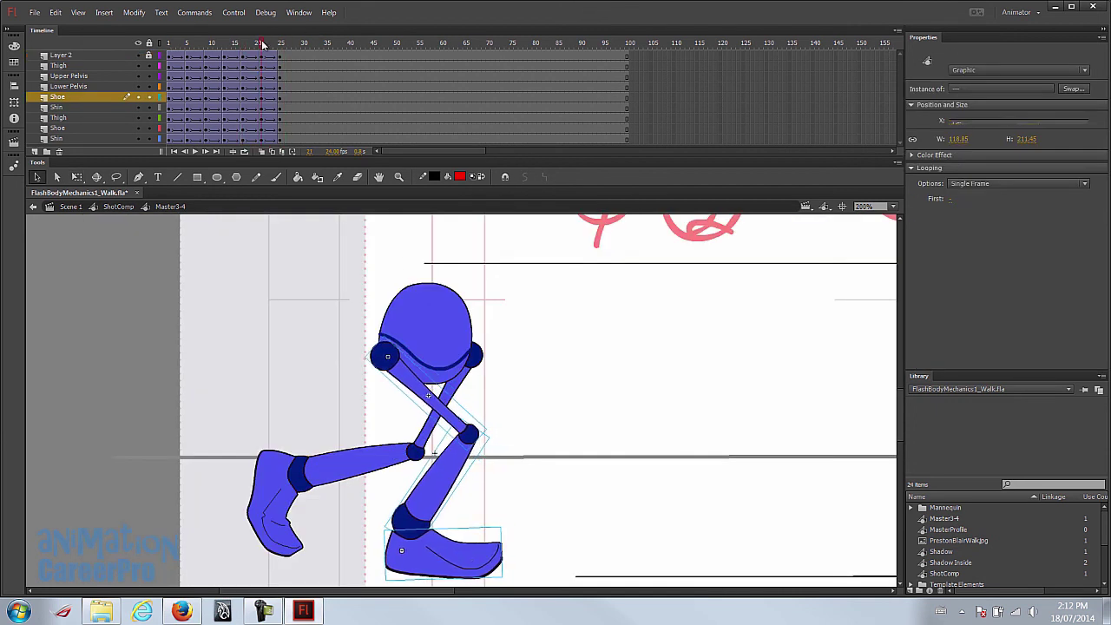
left_click(262, 44)
left_click(377, 549)
left_click_drag(372, 538, 347, 535)
- Play back the tweened walk and scrub from frame 1 to frame 29 to check the leg motion
left_click(270, 58)
key("Return")
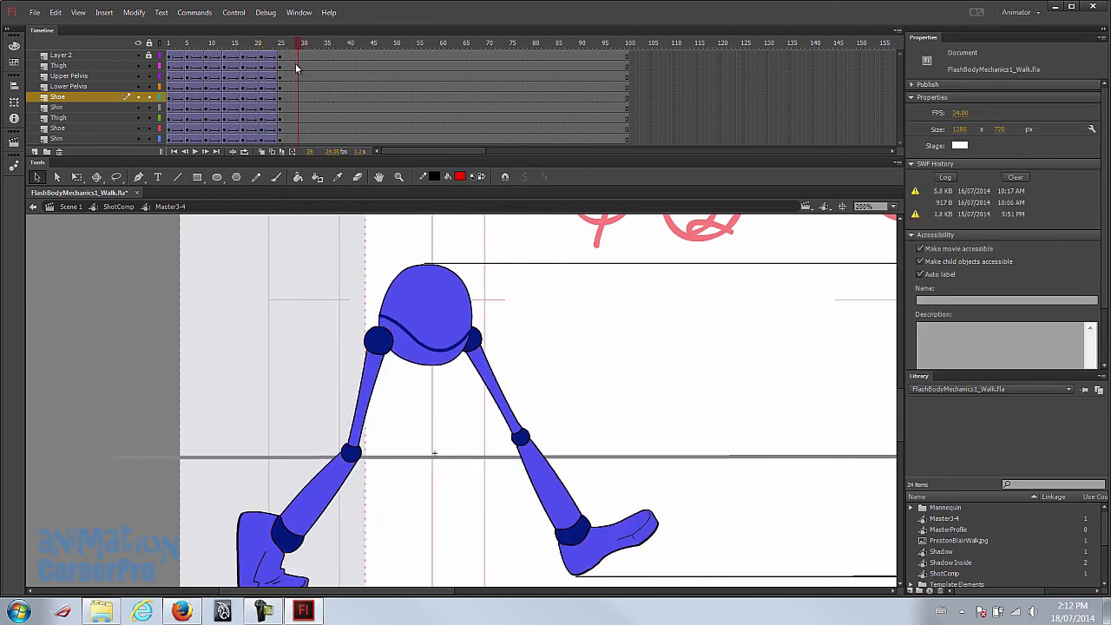
key("z")
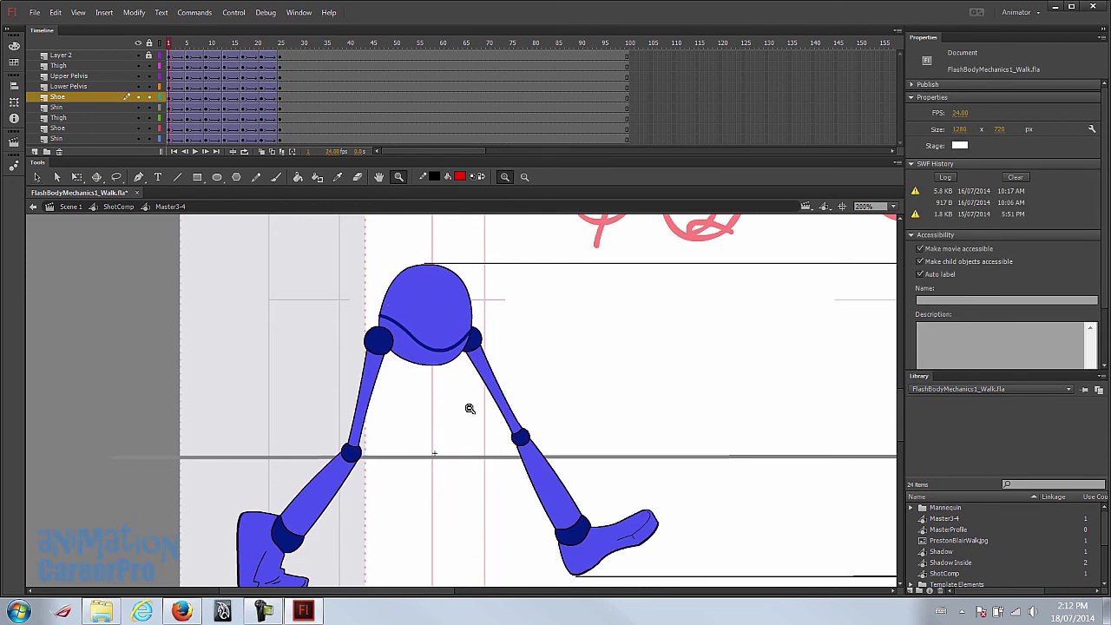
left_click(467, 406, "alt")
left_click_drag(576, 416, 367, 409)
left_click_drag(173, 50, 301, 54)
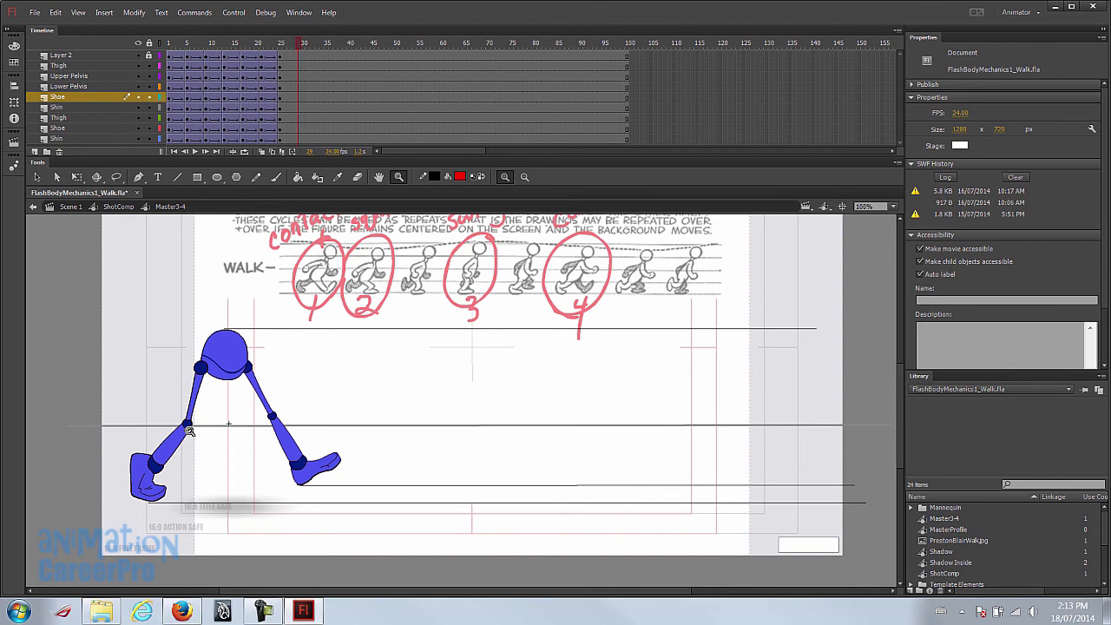
- Add keyframes for the trailing shin and shoe at frame 7 and lower both parts to reattach the shin to its knee
left_click(189, 432)
key("v")
left_click(425, 441)
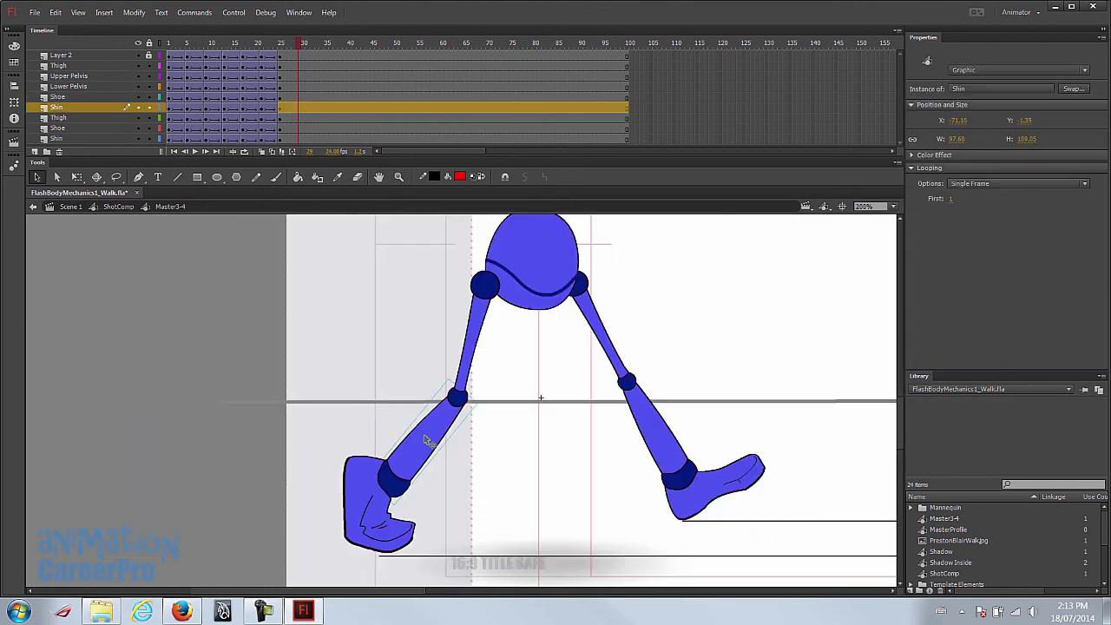
mouse_move(191, 43)
left_mouse_down()
mouse_move(171, 44)
mouse_move(196, 47)
left_mouse_up()
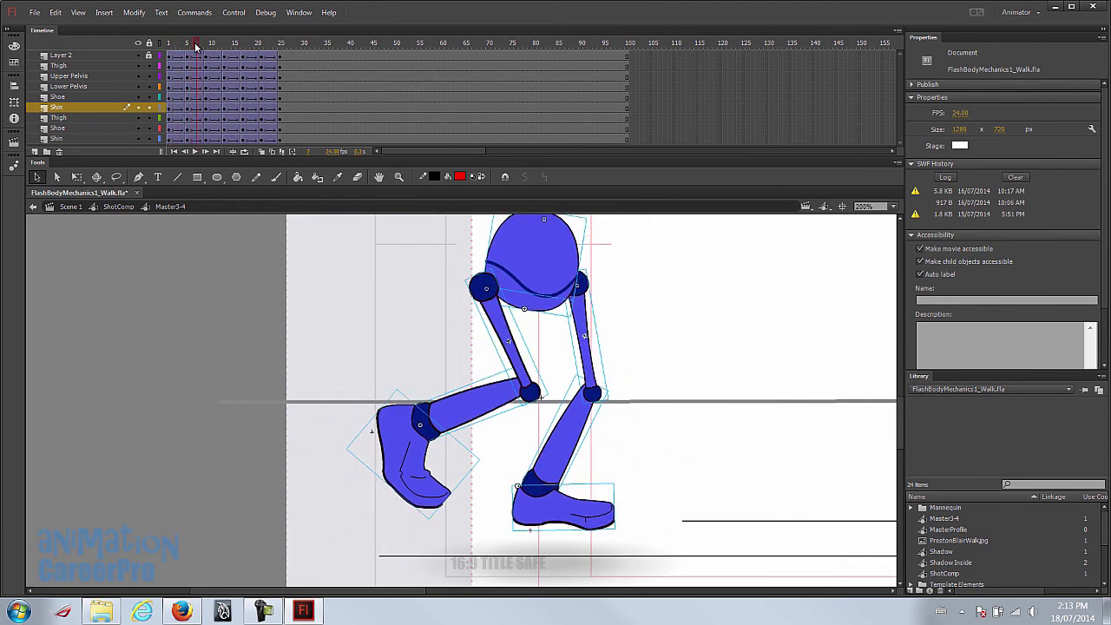
left_click(198, 111)
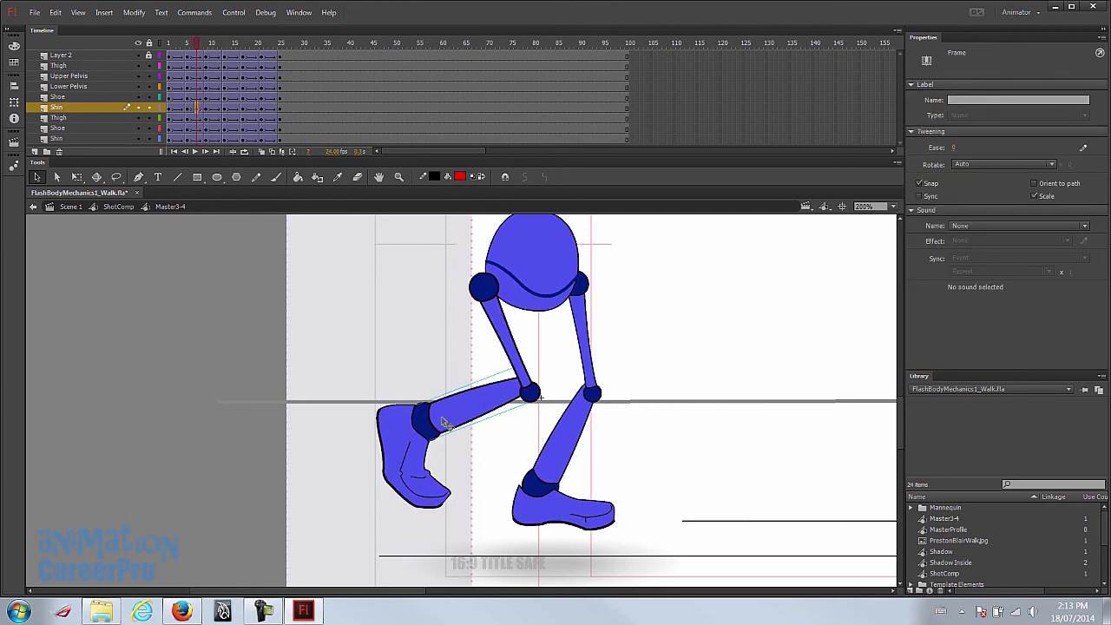
left_click(404, 444)
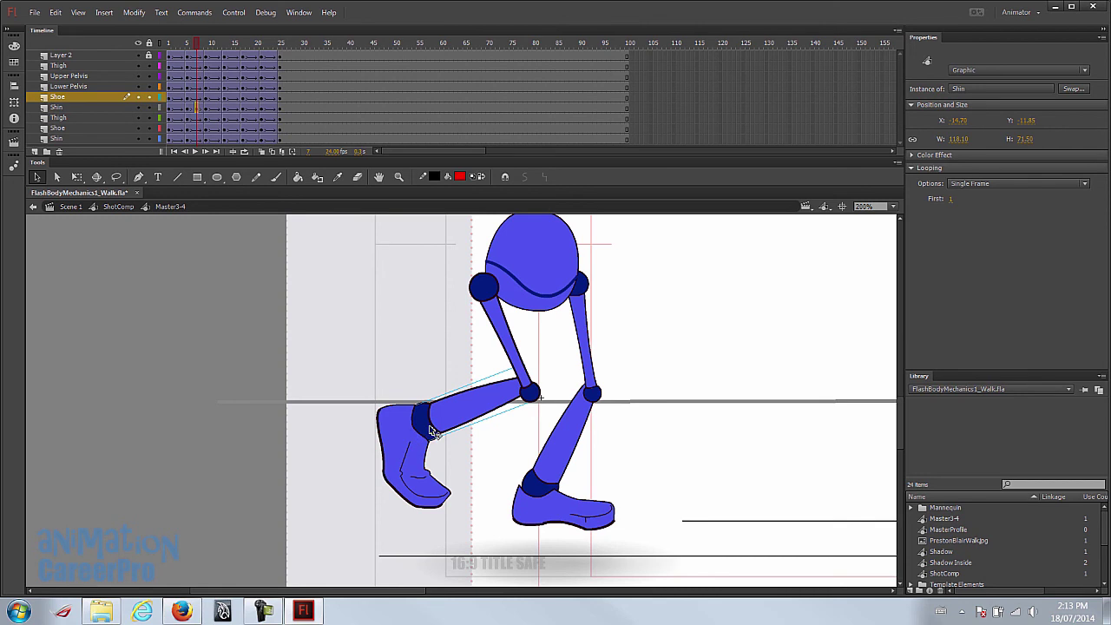
left_click(200, 104)
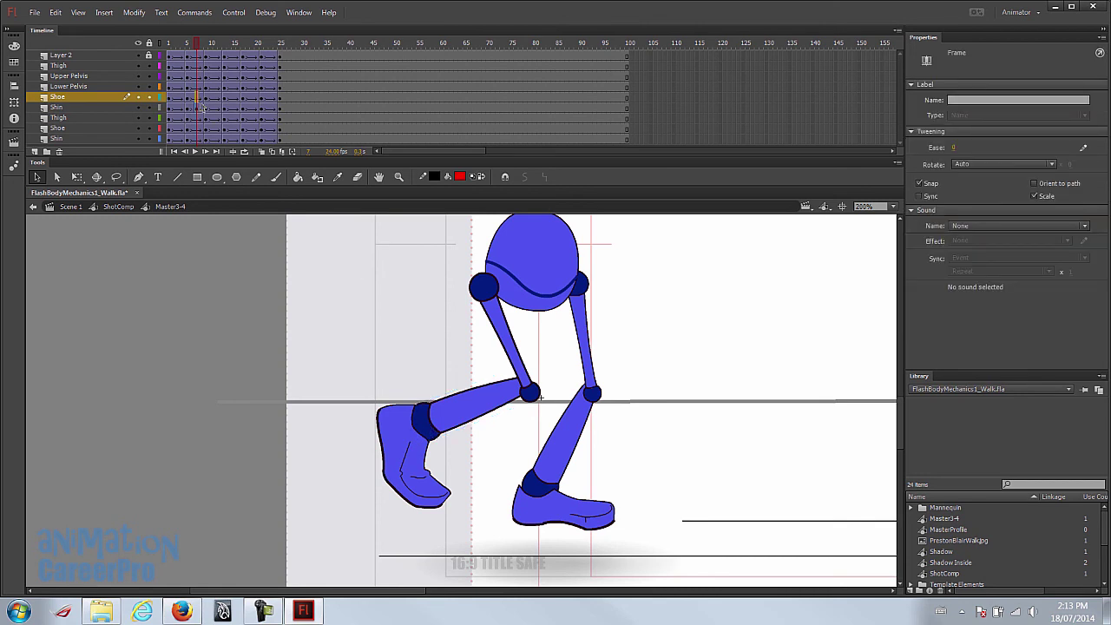
left_click(200, 103)
left_click_drag(368, 361, 474, 425)
- Keyframe the supporting shin at frame 19, move it onto its knee and rotate it to meet the planted shoe
left_click_drag(208, 43, 251, 59)
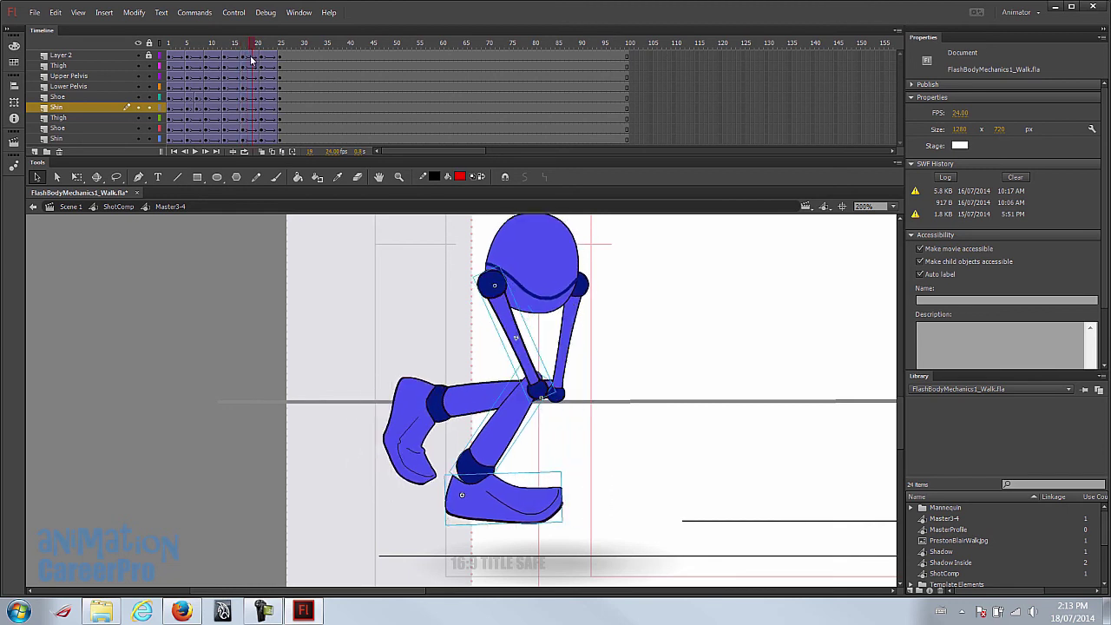
left_click(255, 104)
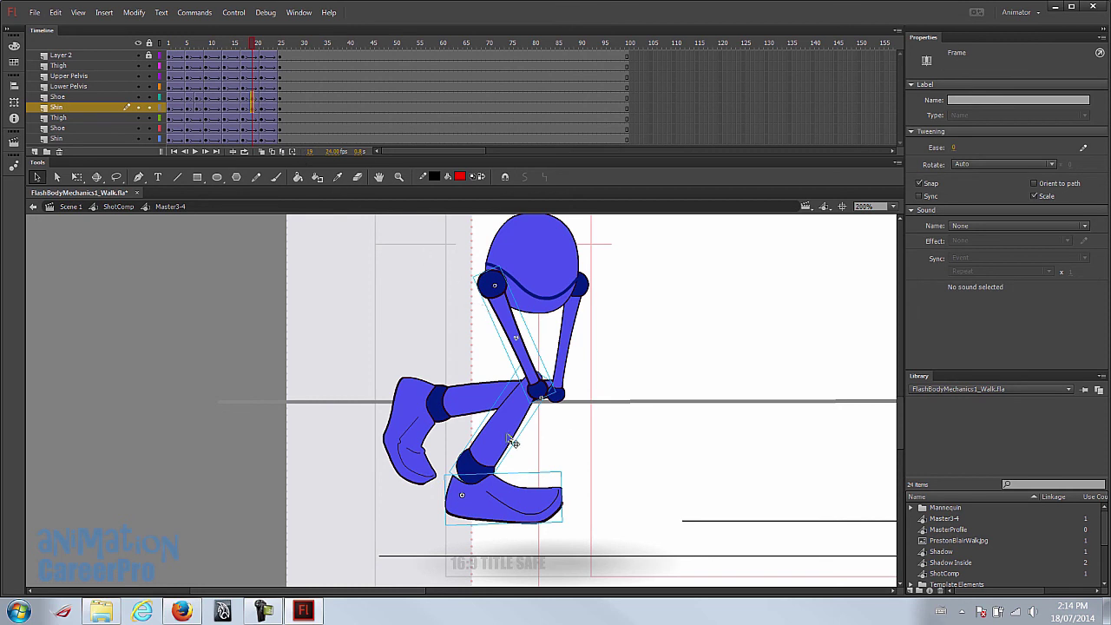
left_click_drag(521, 446, 512, 433)
key("q")
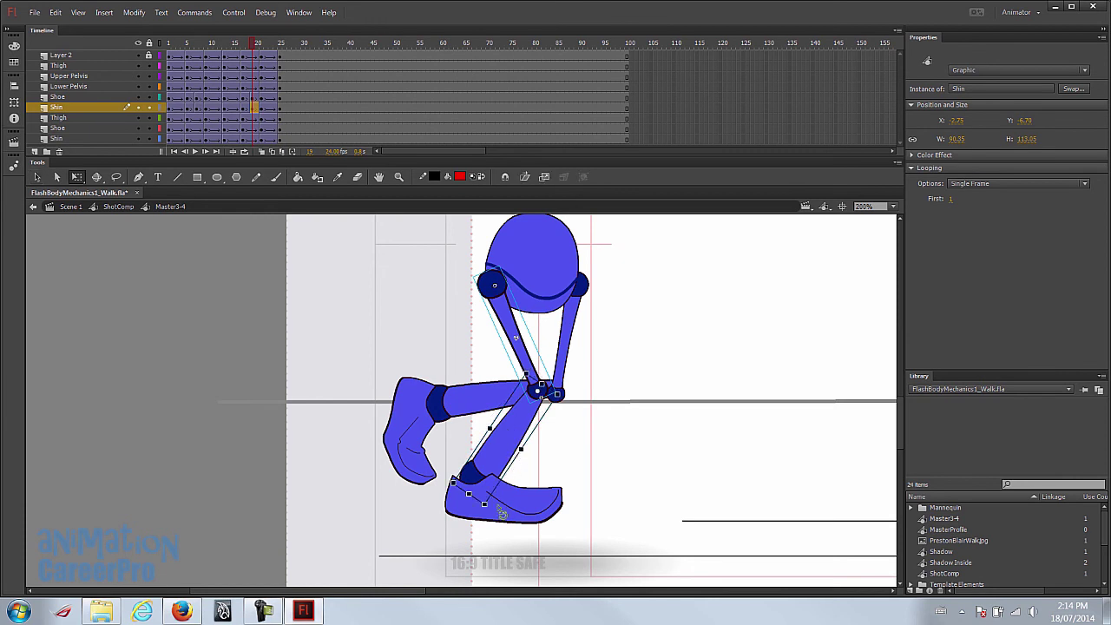
left_click_drag(494, 515, 485, 512)
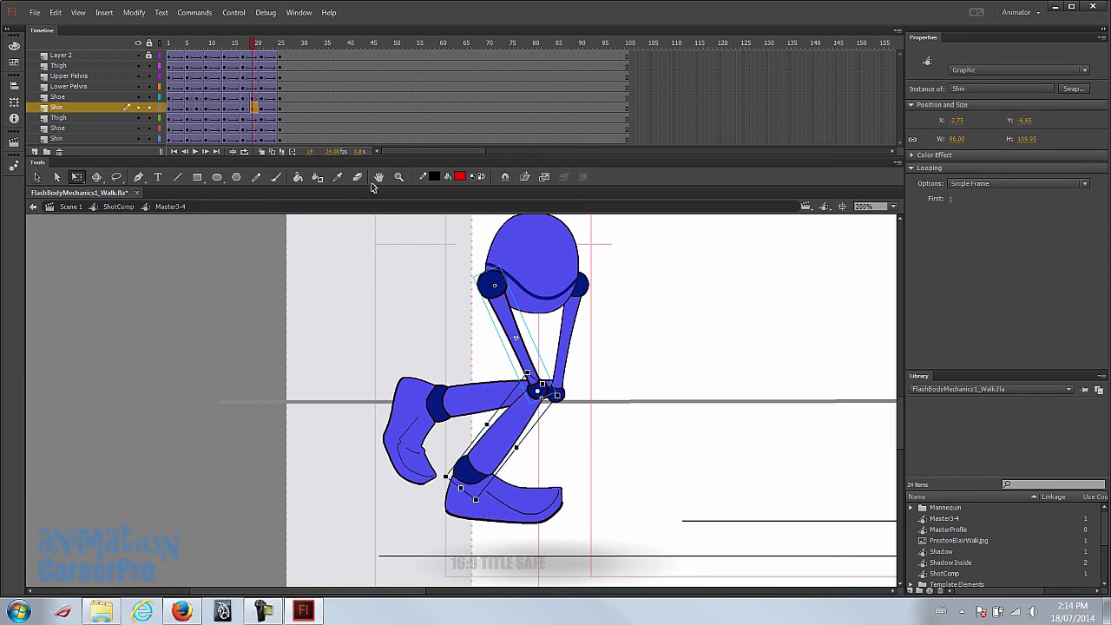
- Keyframe the supporting shin at frame 7, rotate it toward the planted shoe and realign it with its knee
left_click_drag(258, 46, 198, 60)
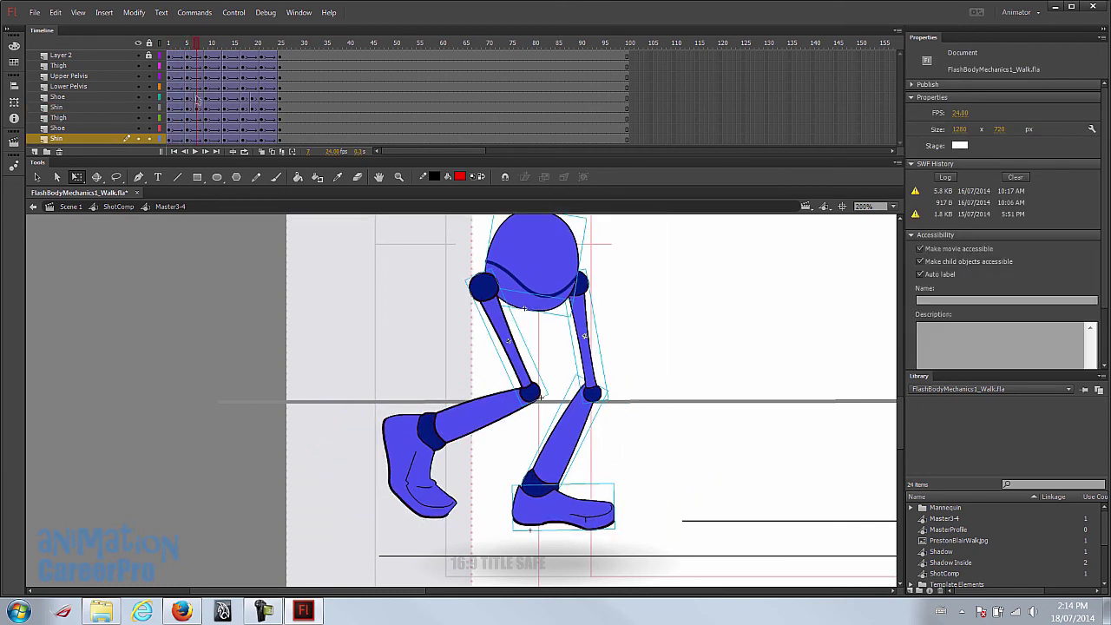
left_click(199, 140)
key("F6")
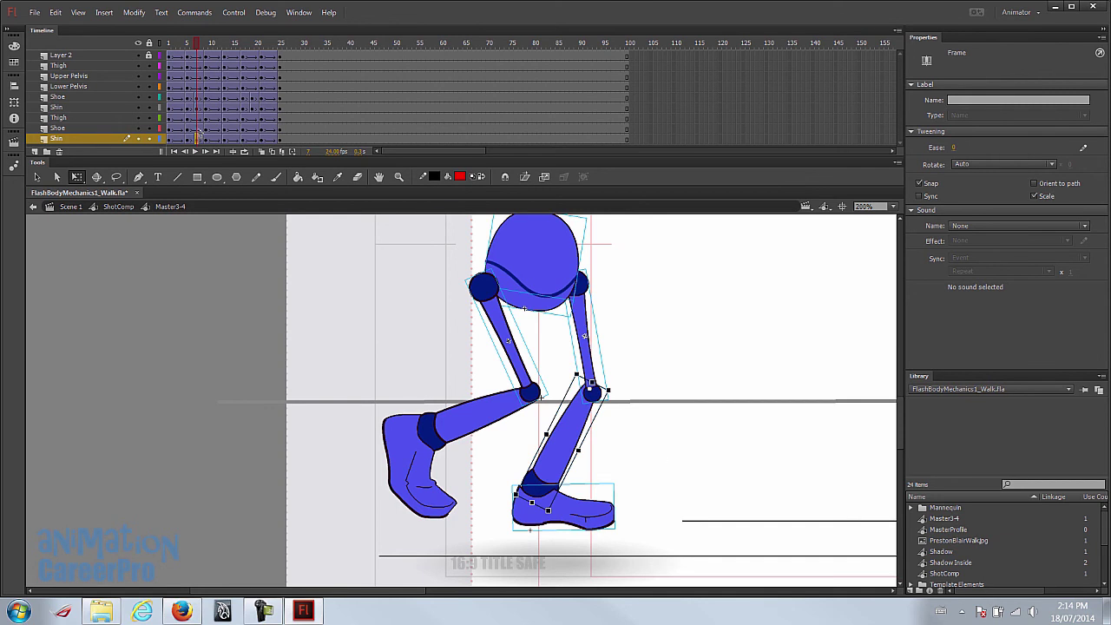
left_click(582, 443)
left_click_drag(556, 519, 539, 512)
left_click_drag(566, 434, 571, 438)
- Keyframe the swinging shin and shoe at frame 19 and nudge both down so the shin lines up with its knee
mouse_move(264, 56)
left_mouse_down()
mouse_move(200, 57)
mouse_move(257, 57)
mouse_move(253, 67)
left_mouse_up()
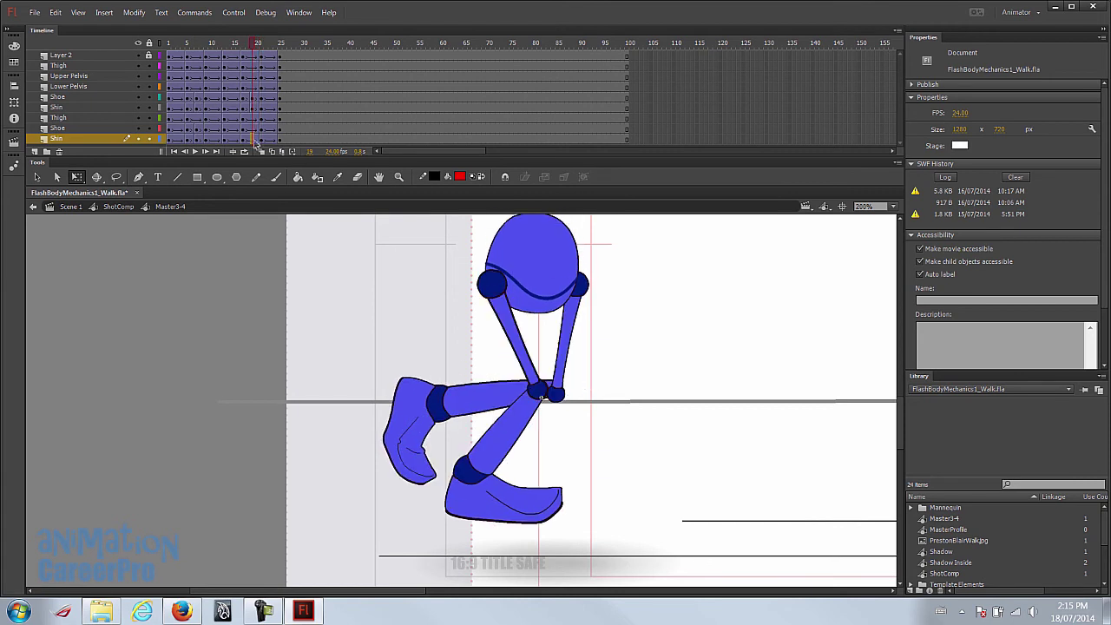
left_click(254, 130)
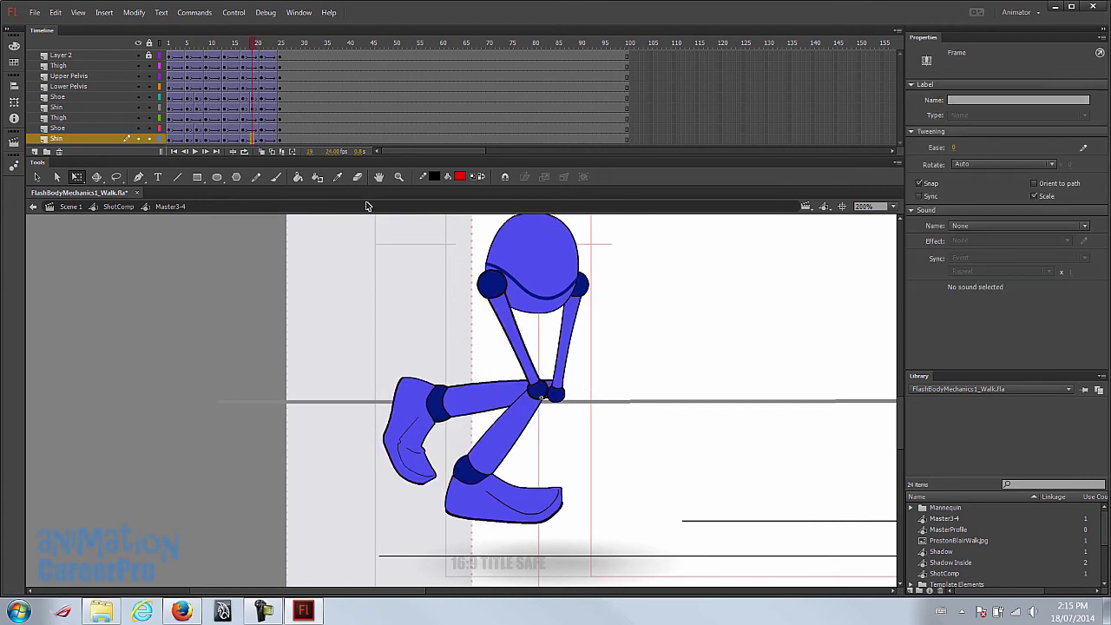
left_click(484, 405)
key("Down")
key("Down")
key("Down")
key("Down")
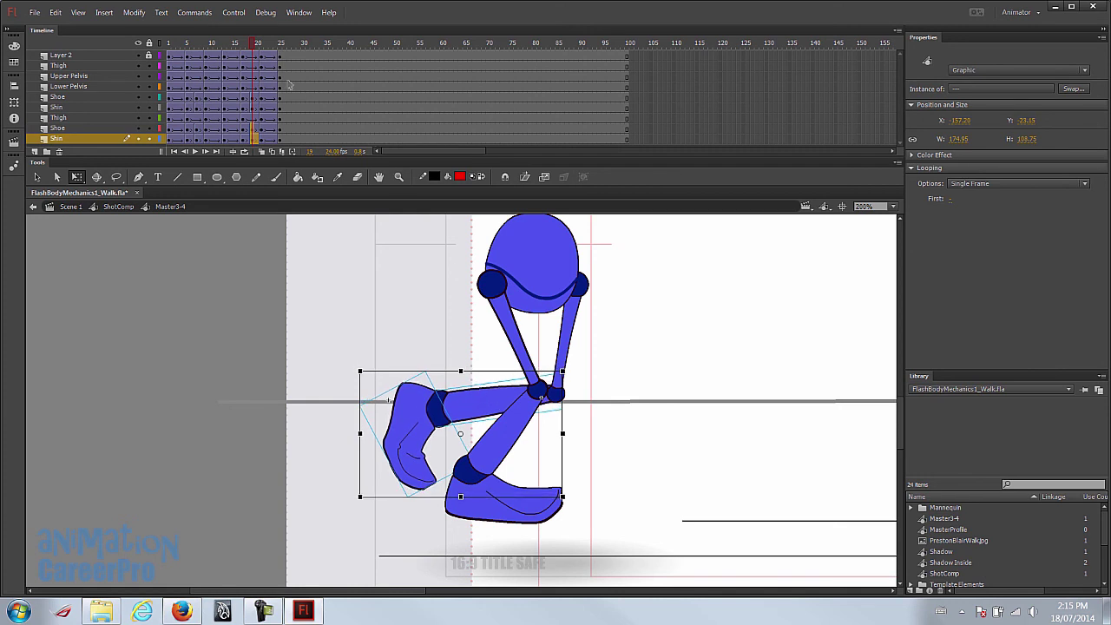
- Copy the trailing shoe's keyframe from frame 1 to frame 3
left_click_drag(256, 55, 150, 67)
left_click_drag(667, 459, 558, 436)
left_click(270, 490)
mouse_move(173, 45)
left_mouse_down()
mouse_move(191, 47)
mouse_move(170, 52)
left_mouse_up()
left_click(258, 491)
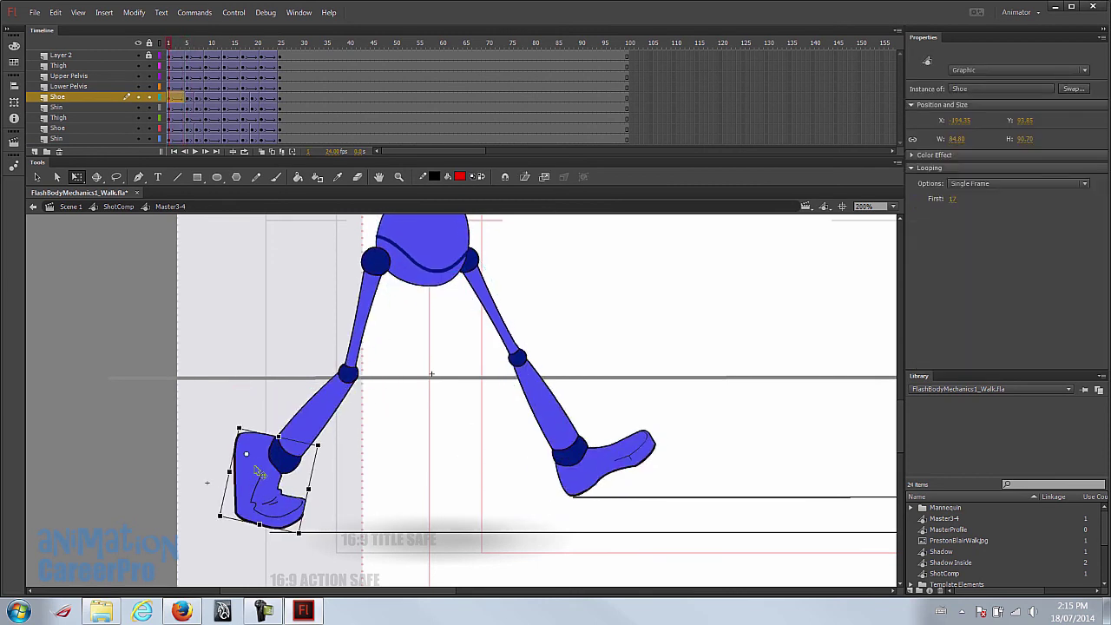
left_click(188, 98)
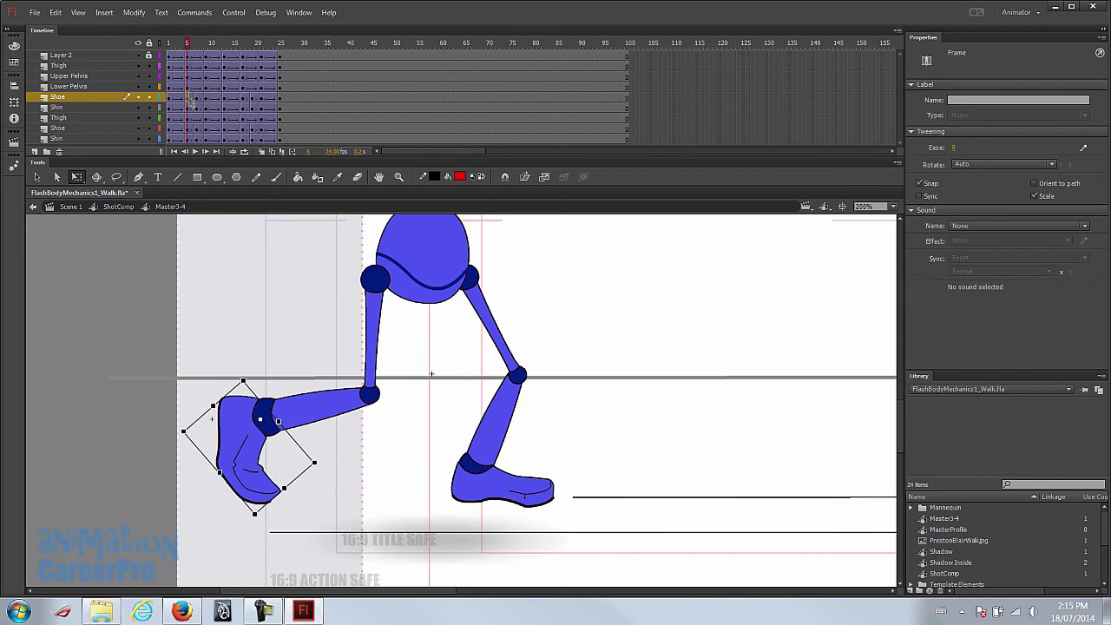
left_click(170, 100)
right_click(170, 102)
left_click(261, 288)
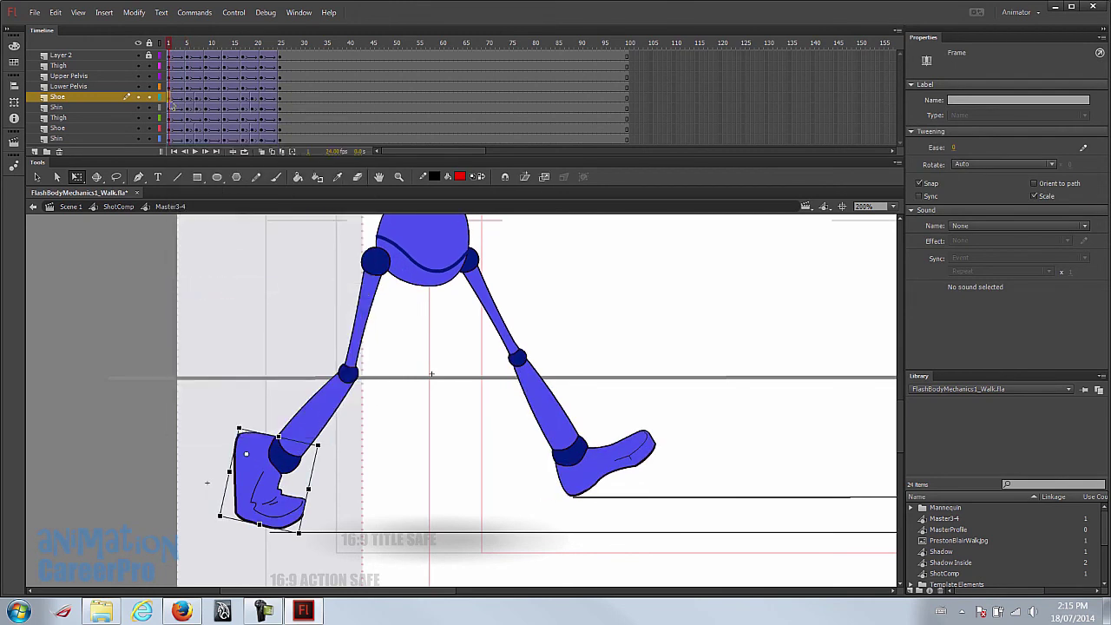
left_click(178, 102)
right_click(179, 100)
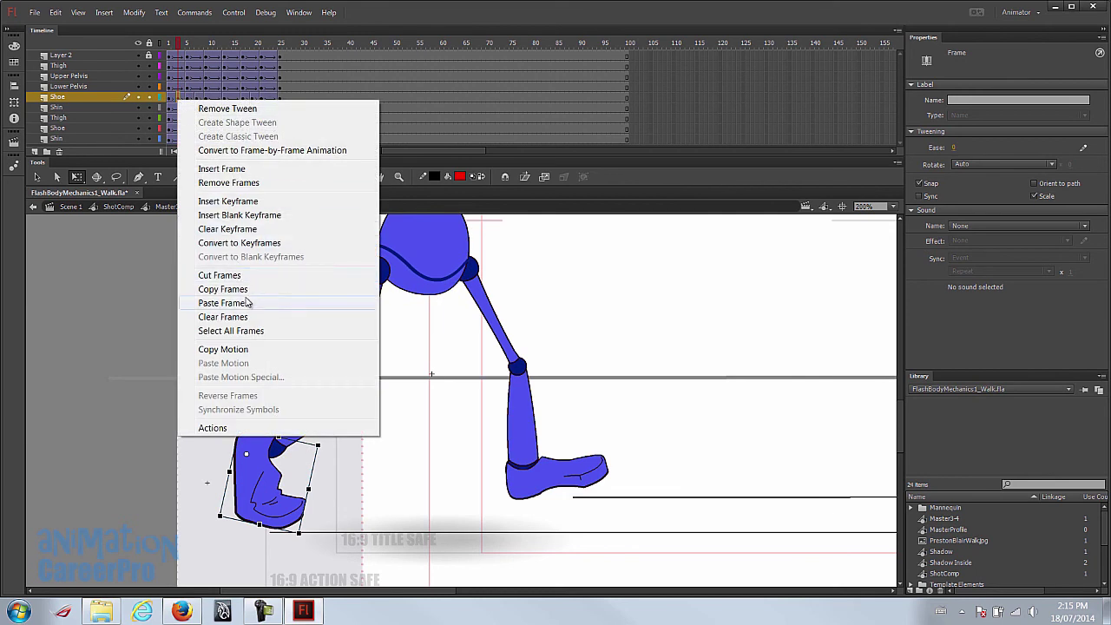
left_click(223, 302)
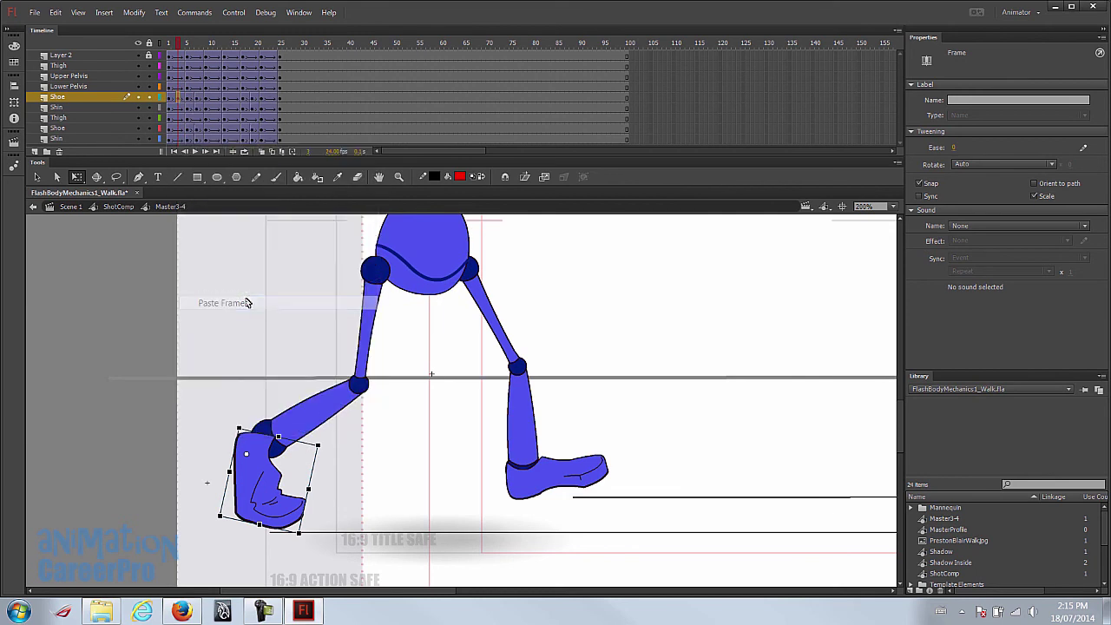
- Copy the trailing shoe's keyframe from frame 5 to frame 4
left_click(187, 101)
right_click(189, 102)
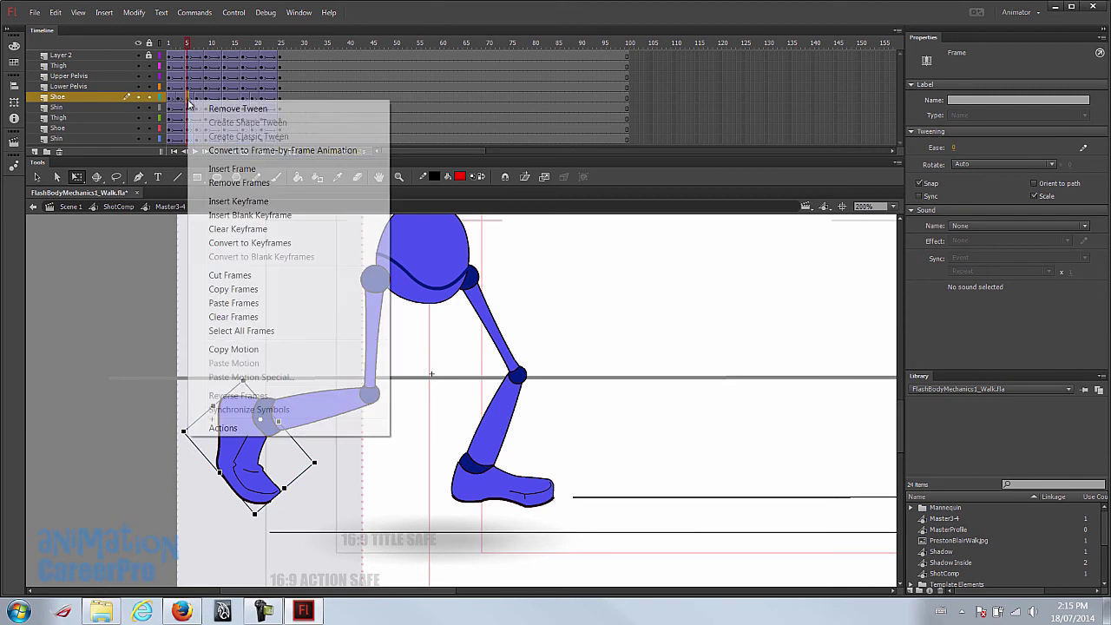
left_click(298, 290)
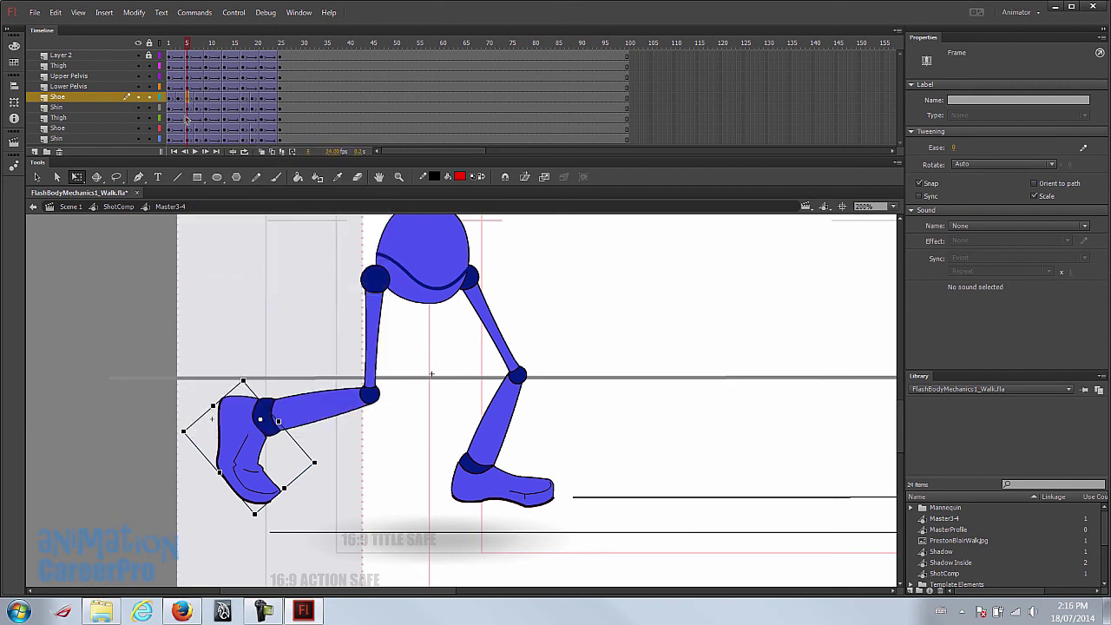
right_click(182, 103)
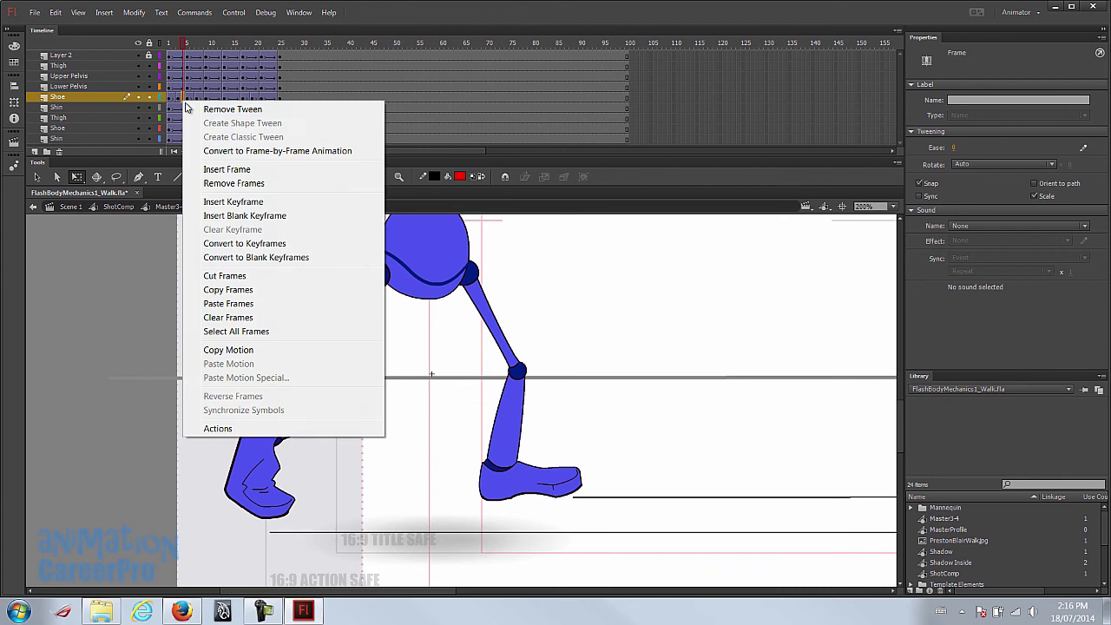
left_click(258, 304)
- Move the trailing shoe at frame 3 onto its ankle and rotate it slightly to ease into the frame 4 pose
left_click(179, 99)
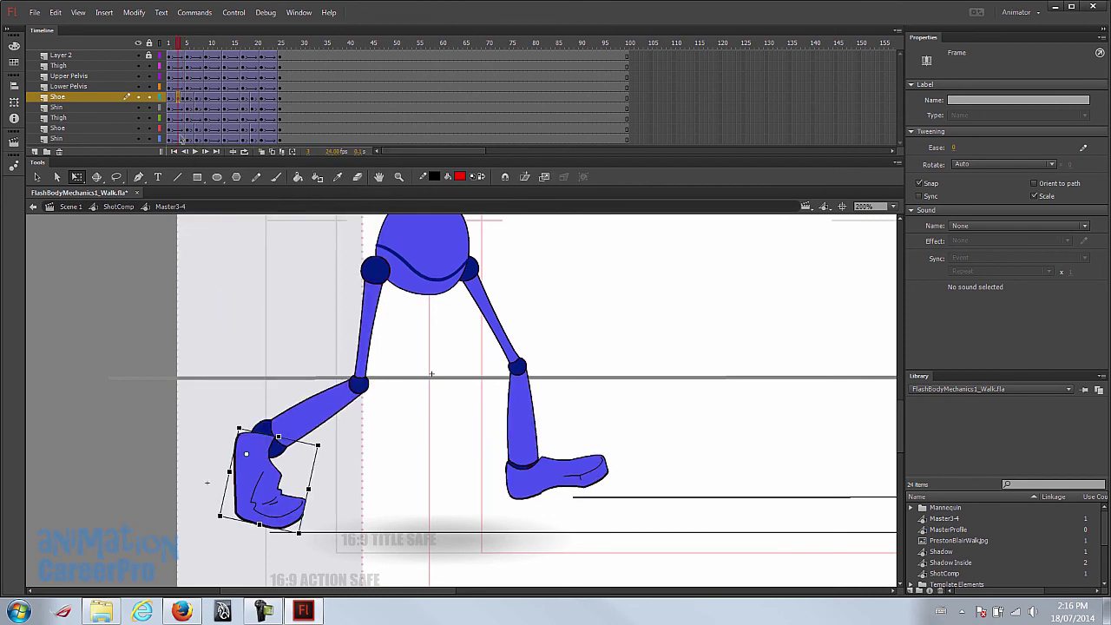
left_click_drag(261, 475, 249, 460)
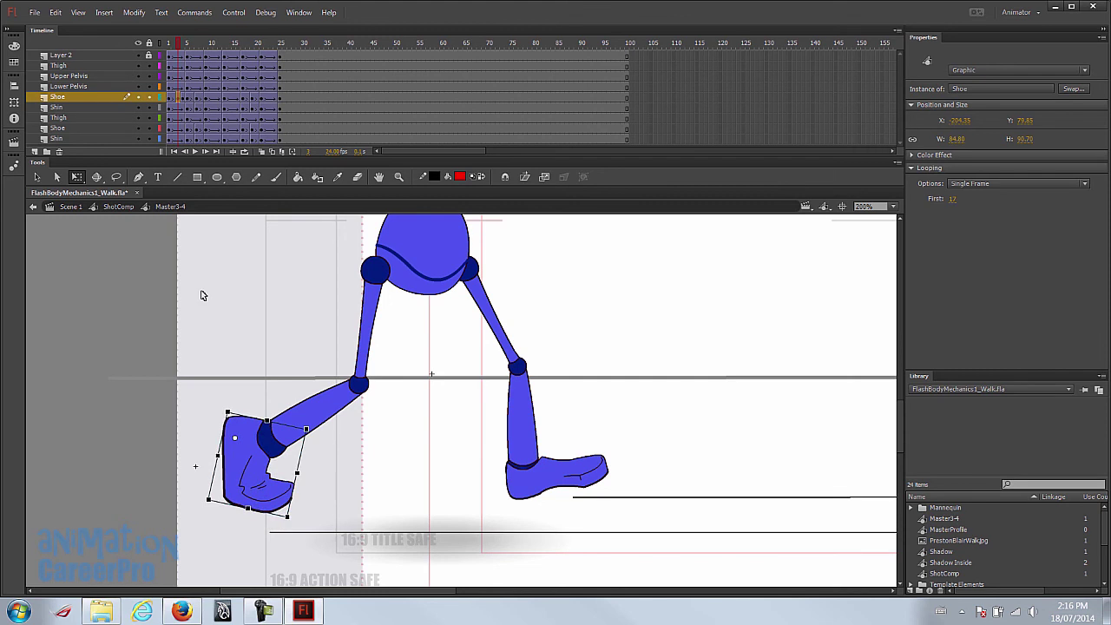
left_click(182, 98)
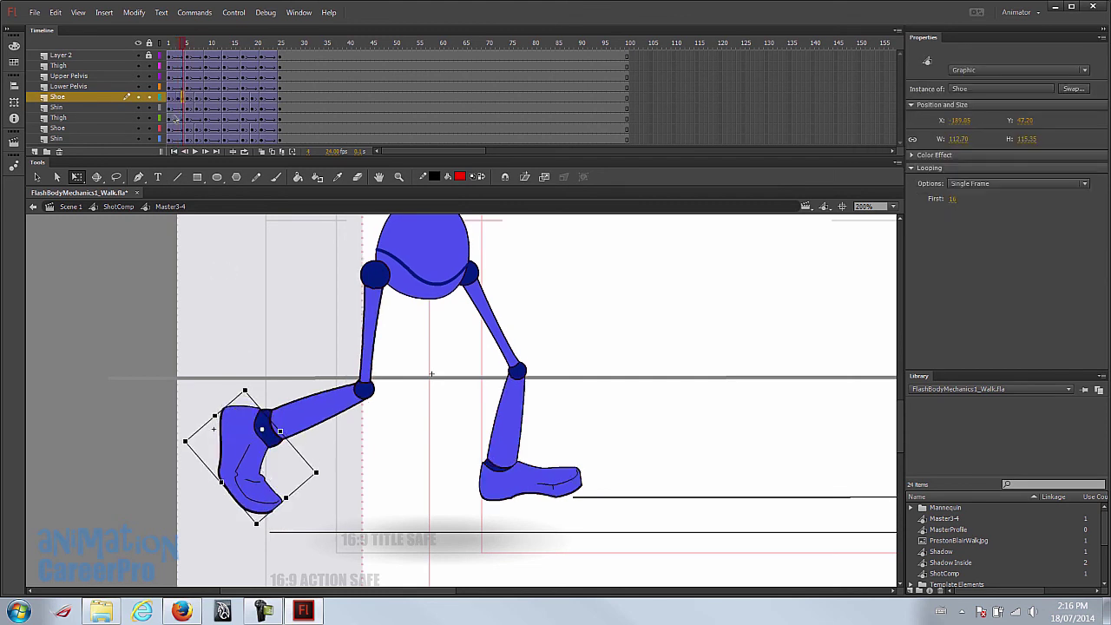
left_click_drag(177, 45, 180, 57)
left_click(241, 506)
left_click_drag(297, 482, 296, 498)
left_click_drag(178, 45, 178, 56)
left_click(246, 492)
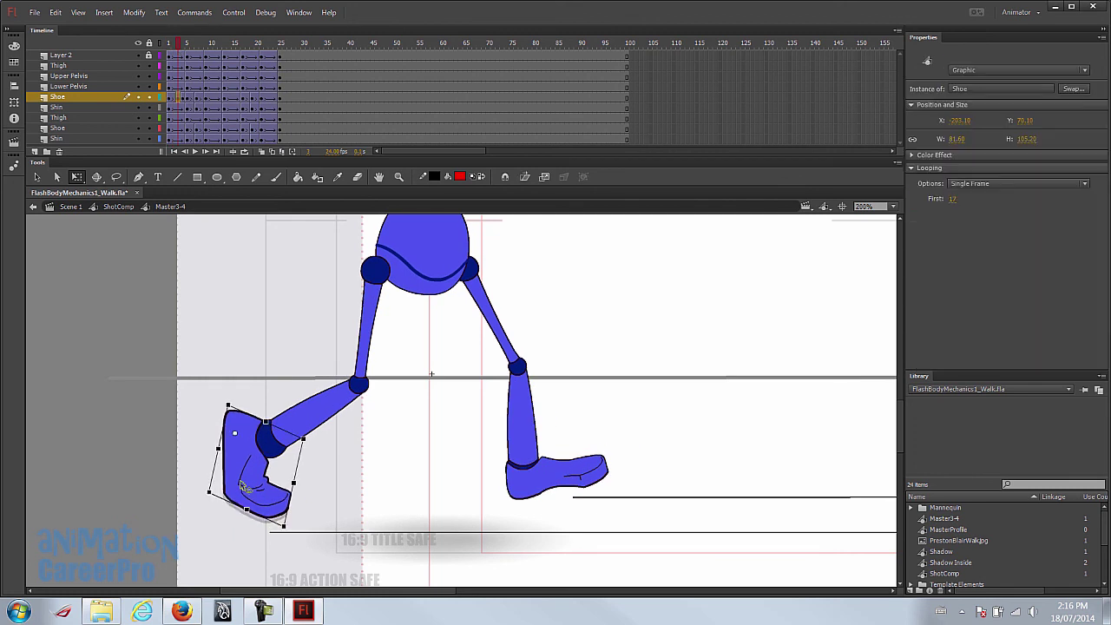
- Copy the leading shoe's keyframe from frame 13 to frame 12, then move it onto the ankle and rotate it slightly toe-down
left_click_drag(180, 44, 224, 55)
left_click(528, 468)
key("comma")
key("comma")
key("period")
key("period")
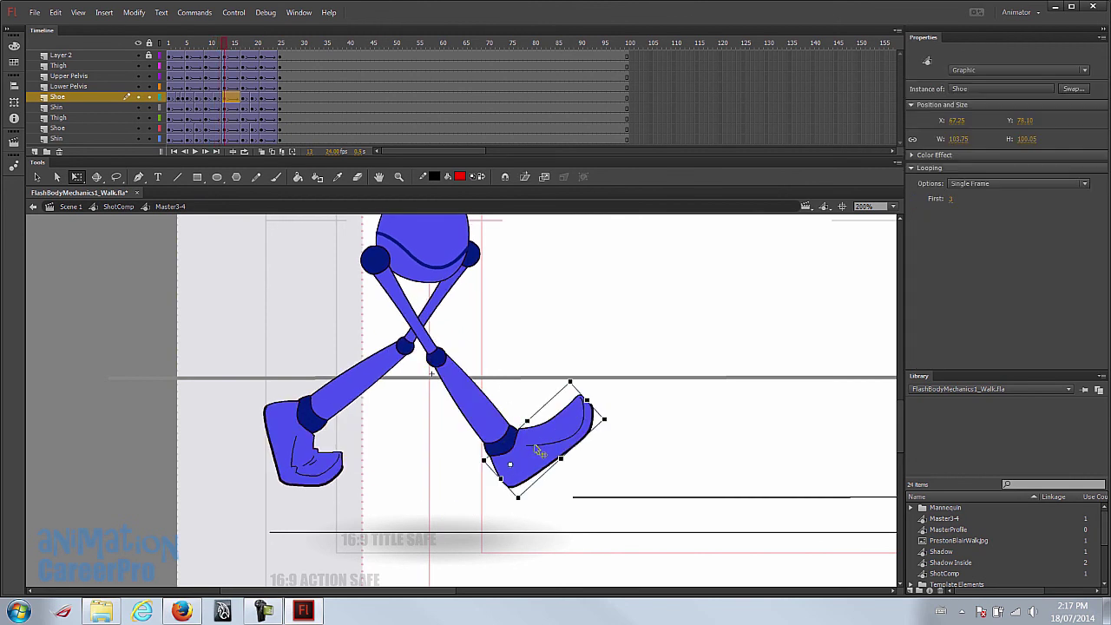
left_click(224, 96)
right_click(223, 96)
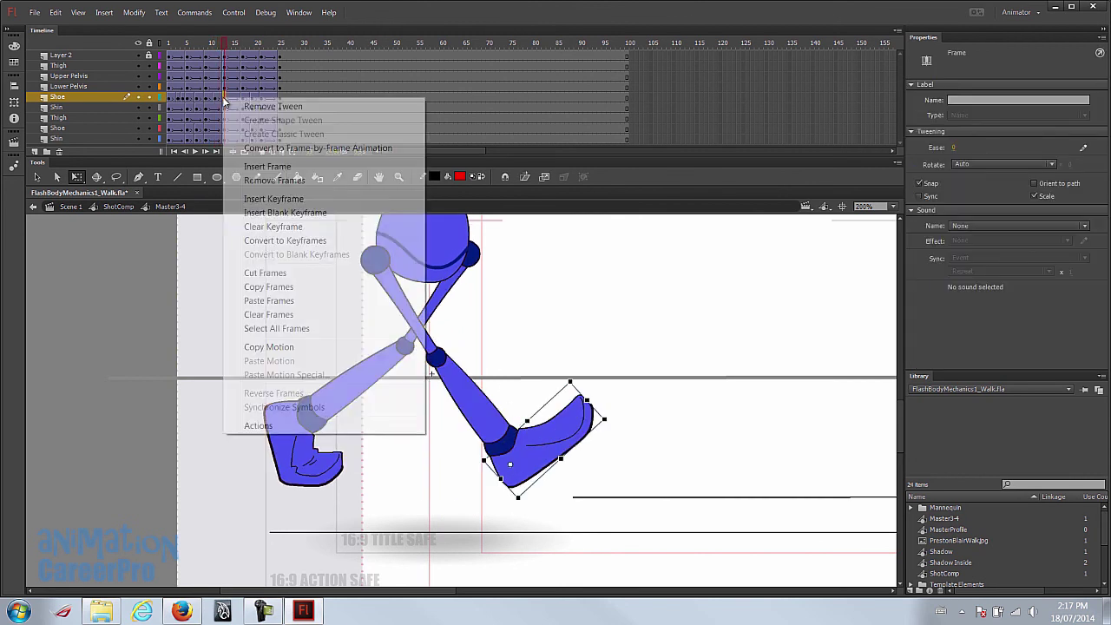
left_click(274, 287)
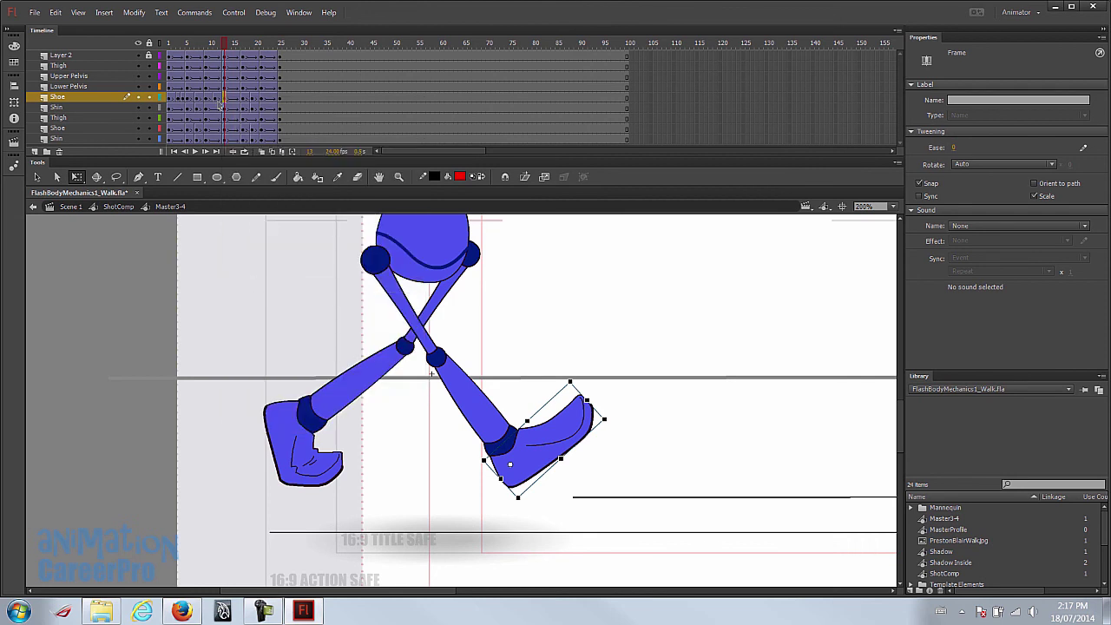
left_click(219, 103)
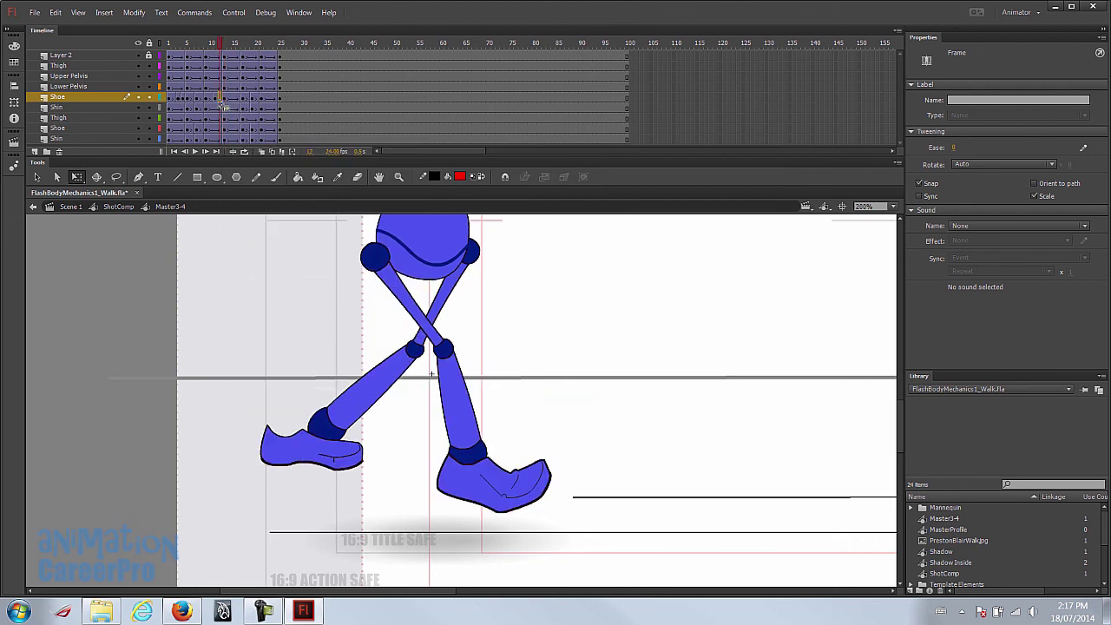
right_click(220, 100)
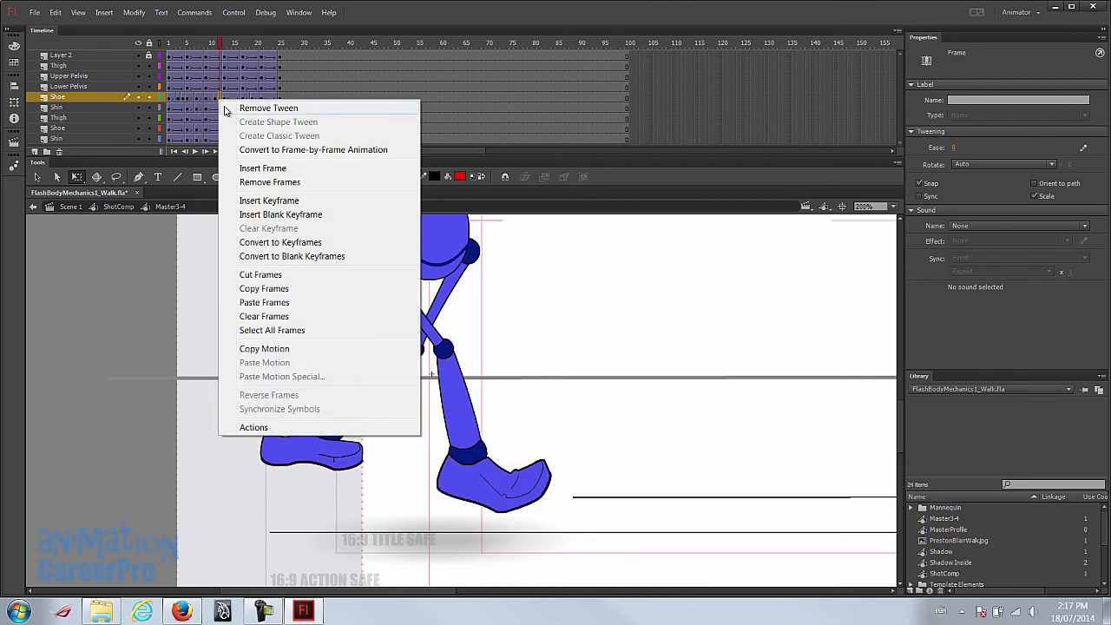
left_click(287, 306)
left_click_drag(540, 442, 505, 458)
left_click_drag(577, 439, 536, 463)
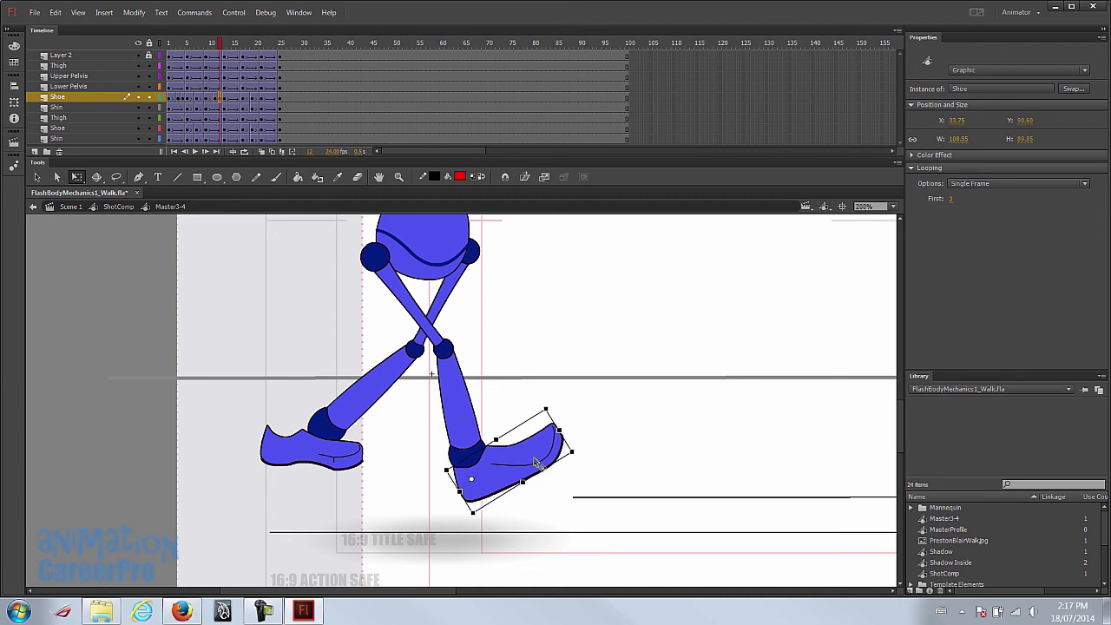
- Step back and forth through frames 10 to 13 to examine how the swinging shoe leads into heel contact
key("comma")
key("comma")
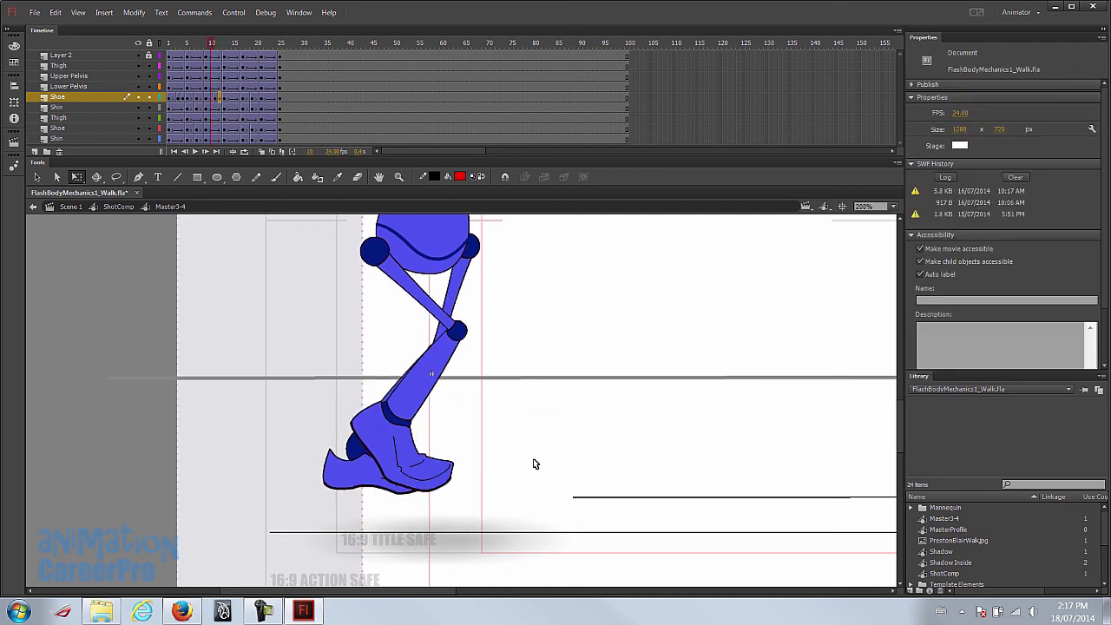
key("period")
key("period")
key("comma")
key("comma")
key("period")
key("period")
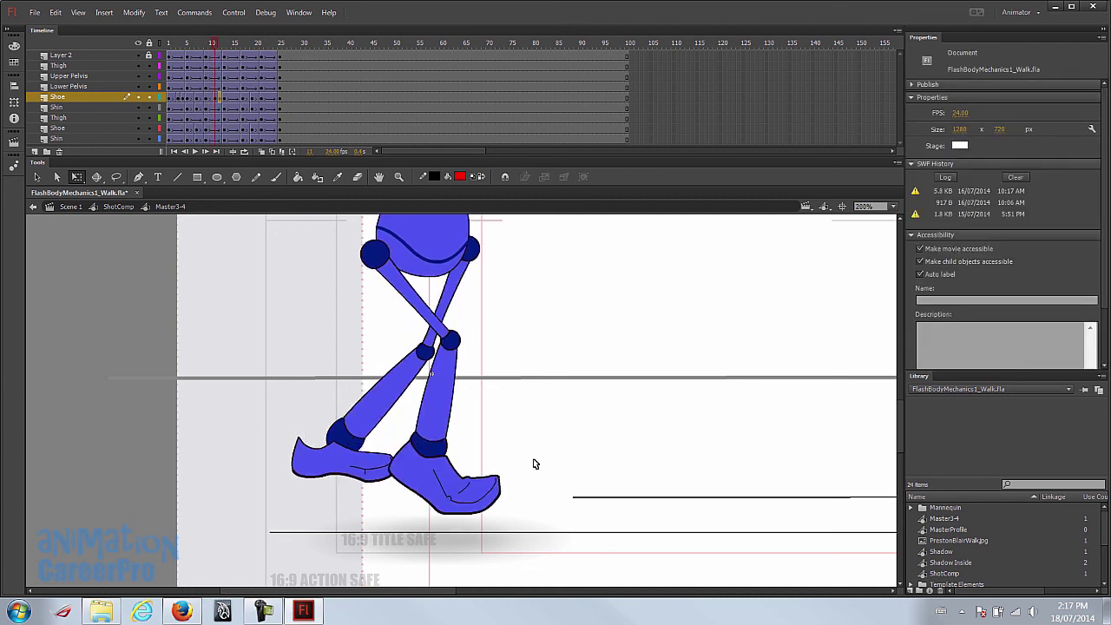
key("comma")
key("comma")
key("period")
key("period")
key("comma")
key("comma")
key("period")
key("period")
key("comma")
key("comma")
key("period")
key("period")
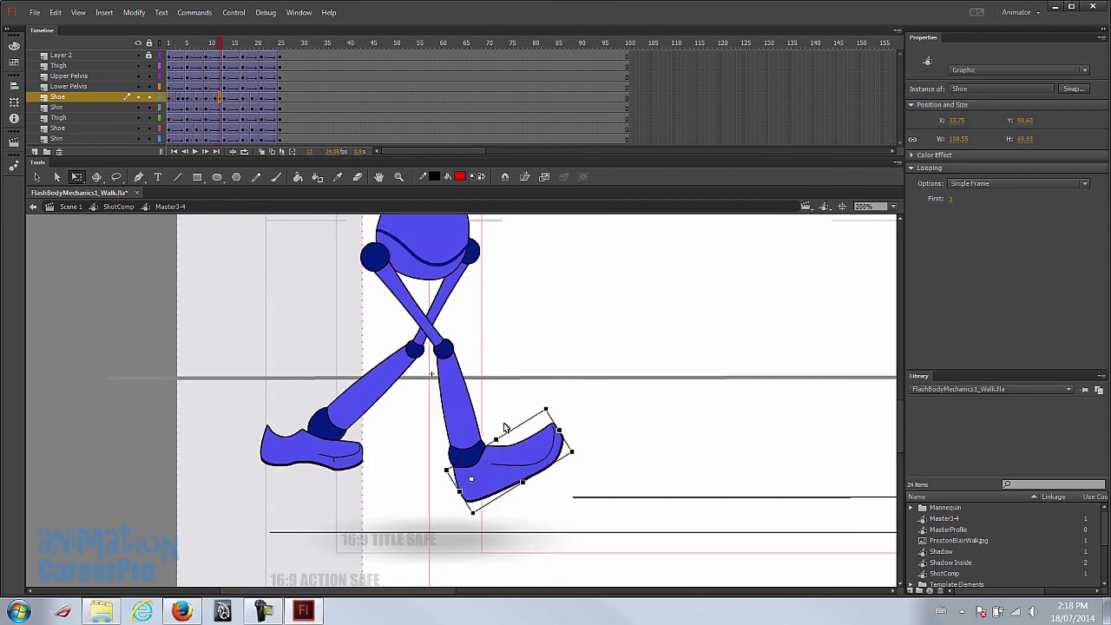
key("period")
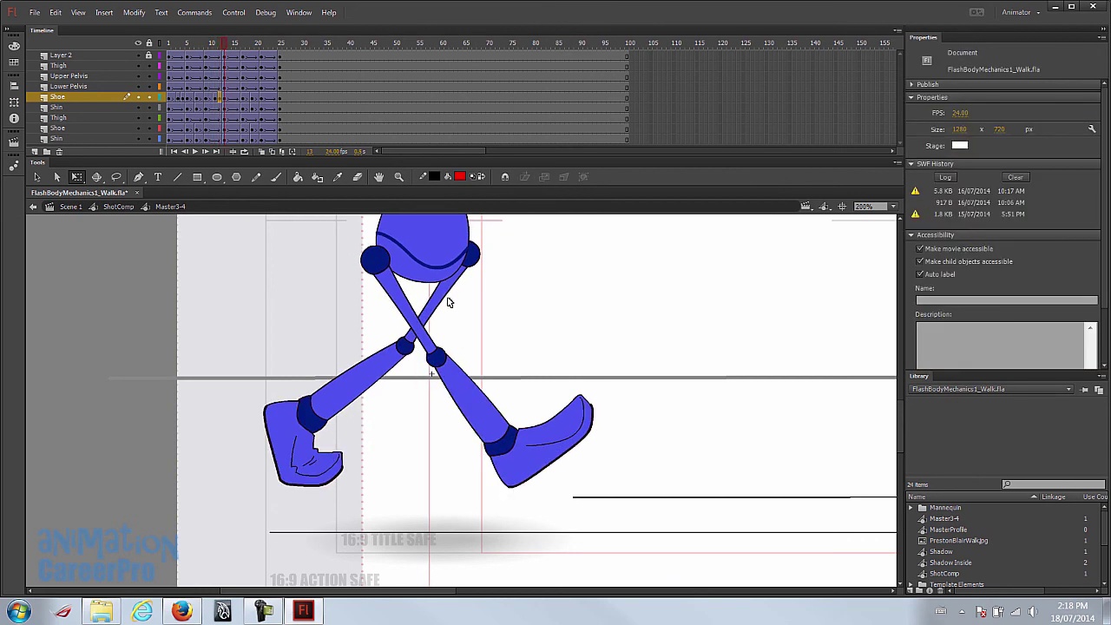
key("comma")
key("comma")
key("period")
- Keyframe the leading shoe at frame 15 and adjust it to sit flatter toward the ground
left_click(234, 98)
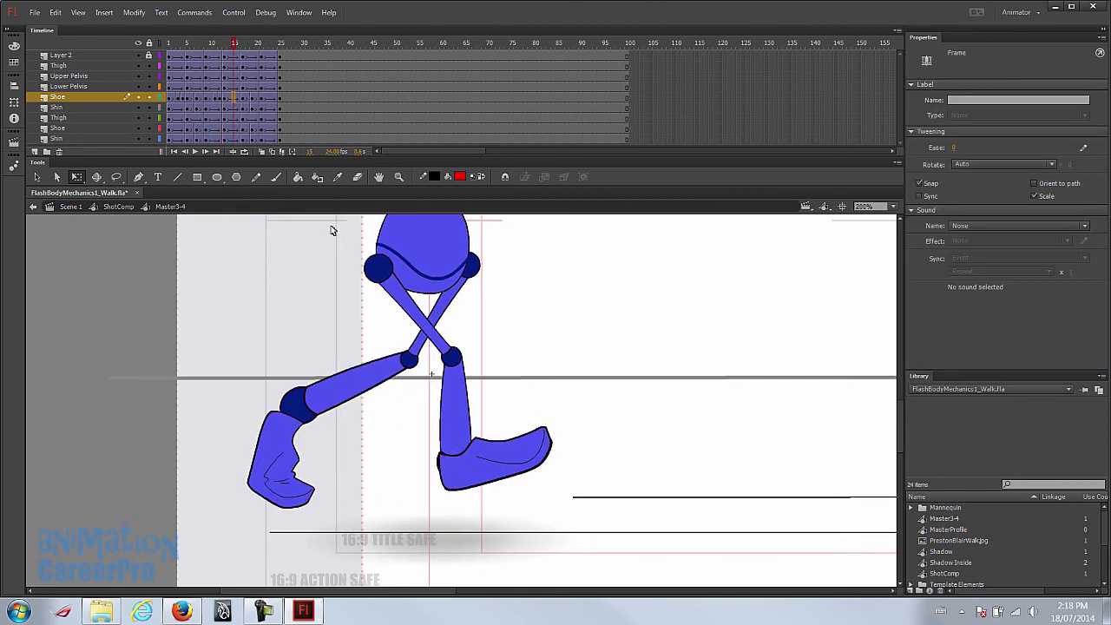
left_click(459, 482)
left_click_drag(491, 465, 492, 480)
- Rotate the leading leg's shin at frame 17 to meet the planted shoe
key("period")
key("period")
left_click(438, 428)
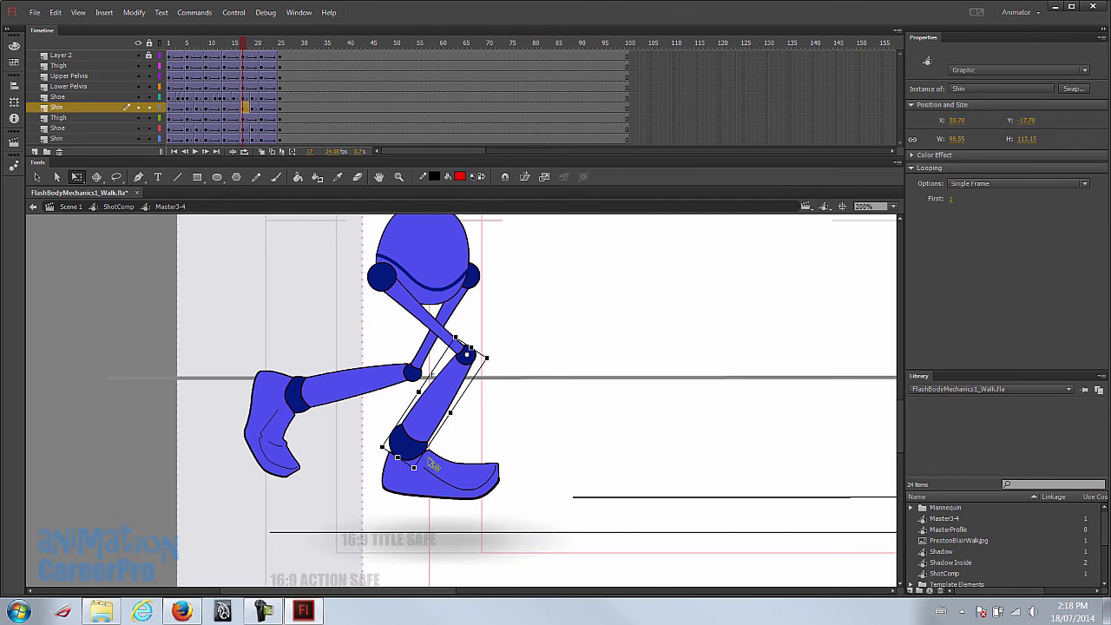
mouse_move(422, 478)
left_mouse_down()
mouse_move(398, 459)
mouse_move(408, 473)
left_mouse_up()
- Keyframe the trailing shoe at frame 23 and set its single-frame graphic to first frame 16
left_click(281, 44)
mouse_move(280, 46)
left_mouse_down()
mouse_move(263, 55)
mouse_move(282, 57)
mouse_move(264, 63)
mouse_move(280, 47)
left_mouse_up()
left_click(321, 236)
left_click(269, 502)
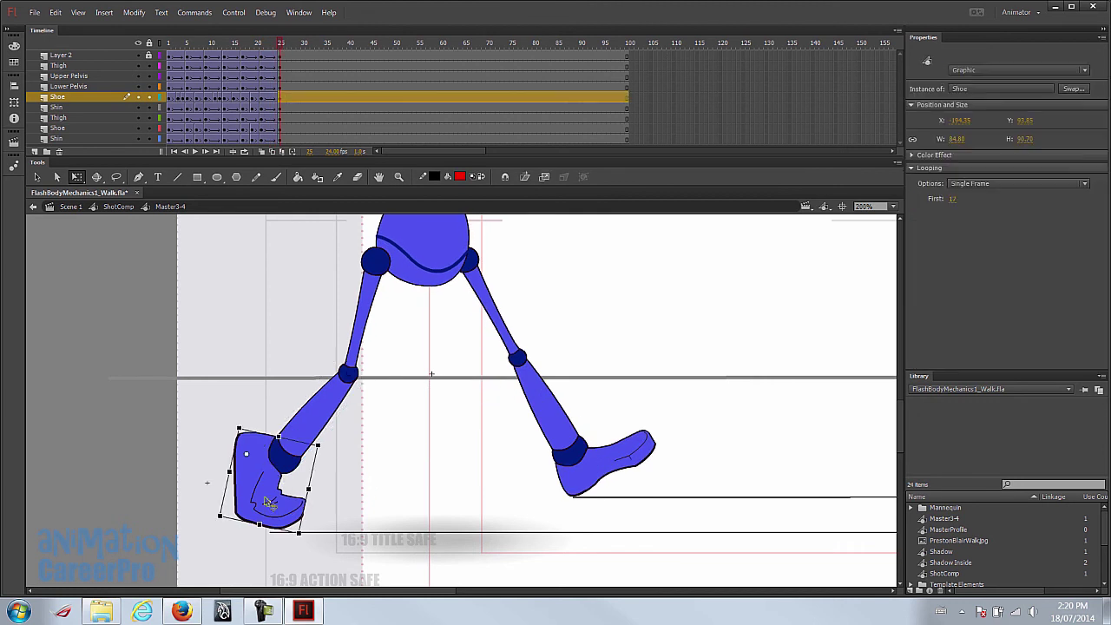
left_click(277, 101)
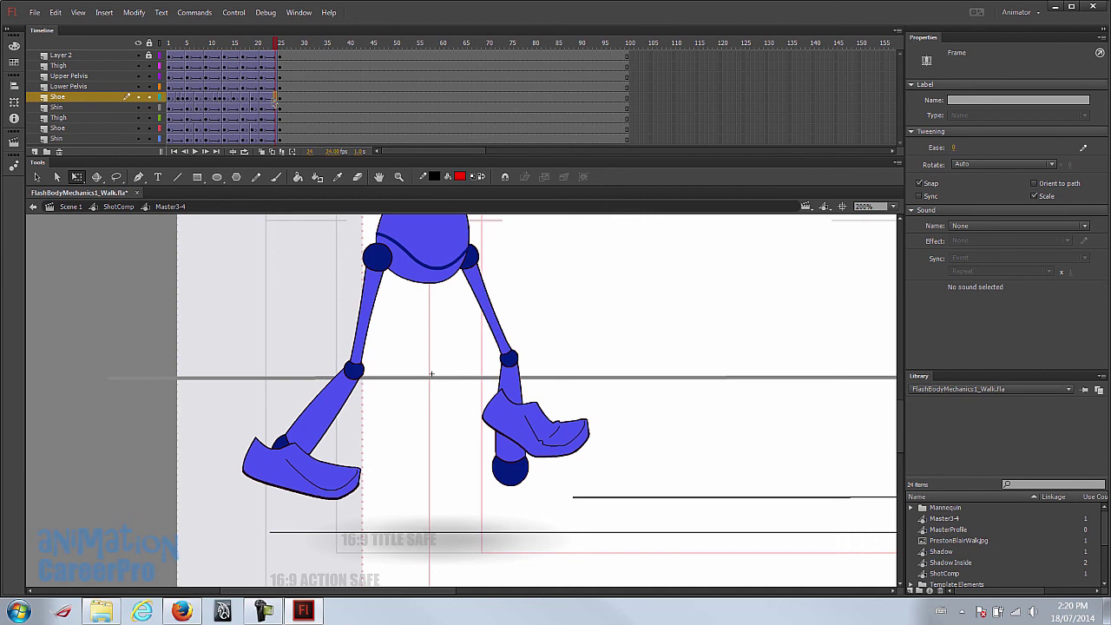
left_click(272, 100)
left_click(286, 333)
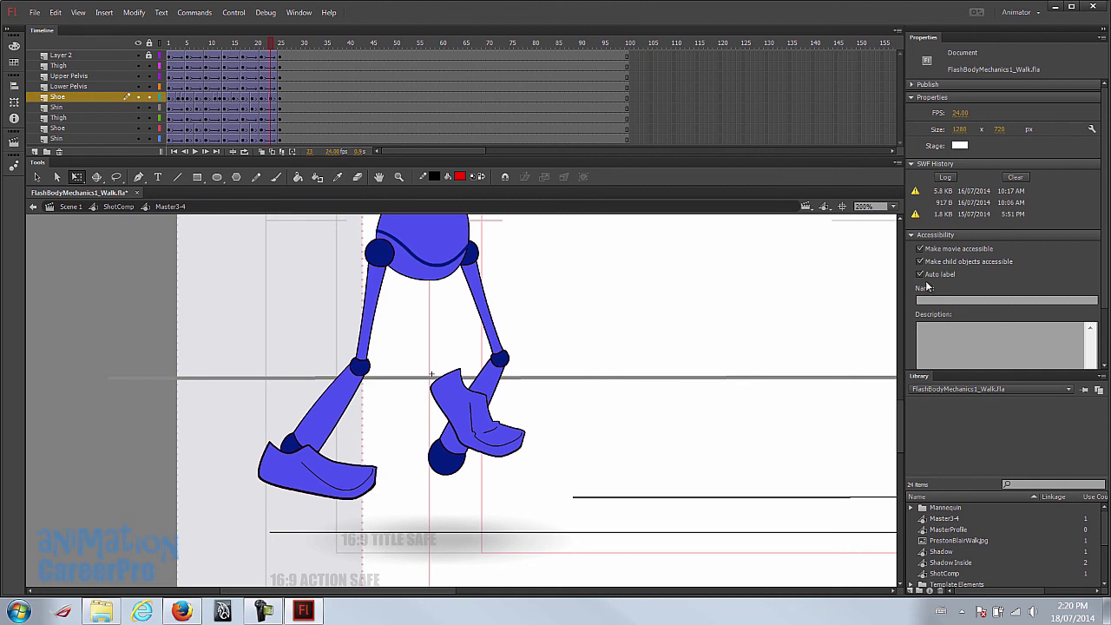
left_click(305, 480)
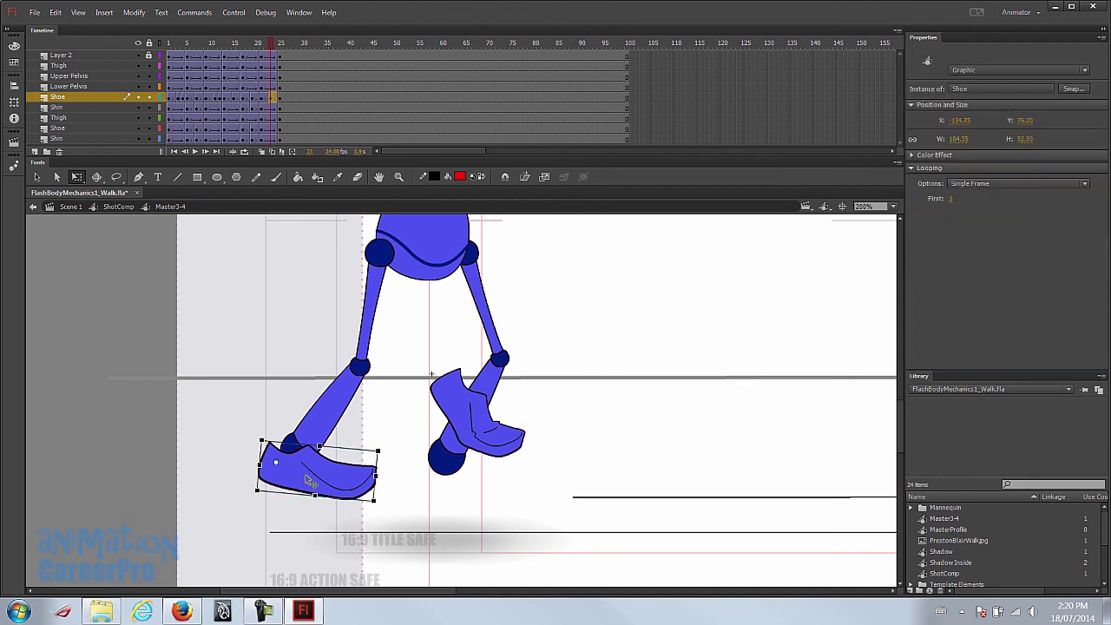
left_click(952, 201)
type("15")
key("Return")
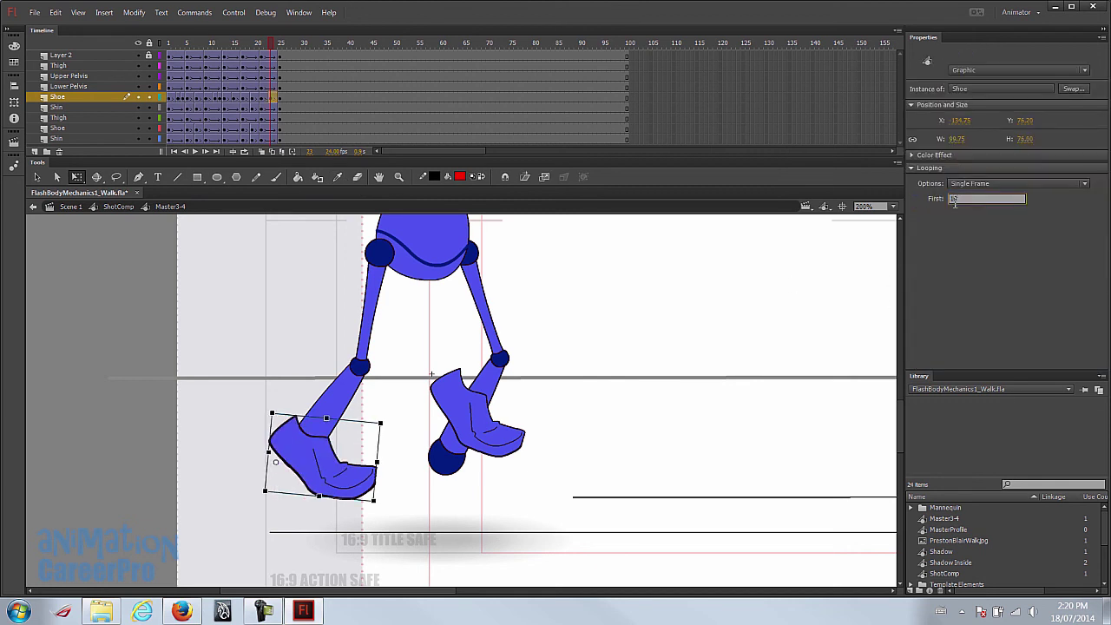
- Lower the trailing shoe at frame 23, then keyframe its shin there and rotate it to meet the shoe
left_click_drag(272, 49, 271, 49)
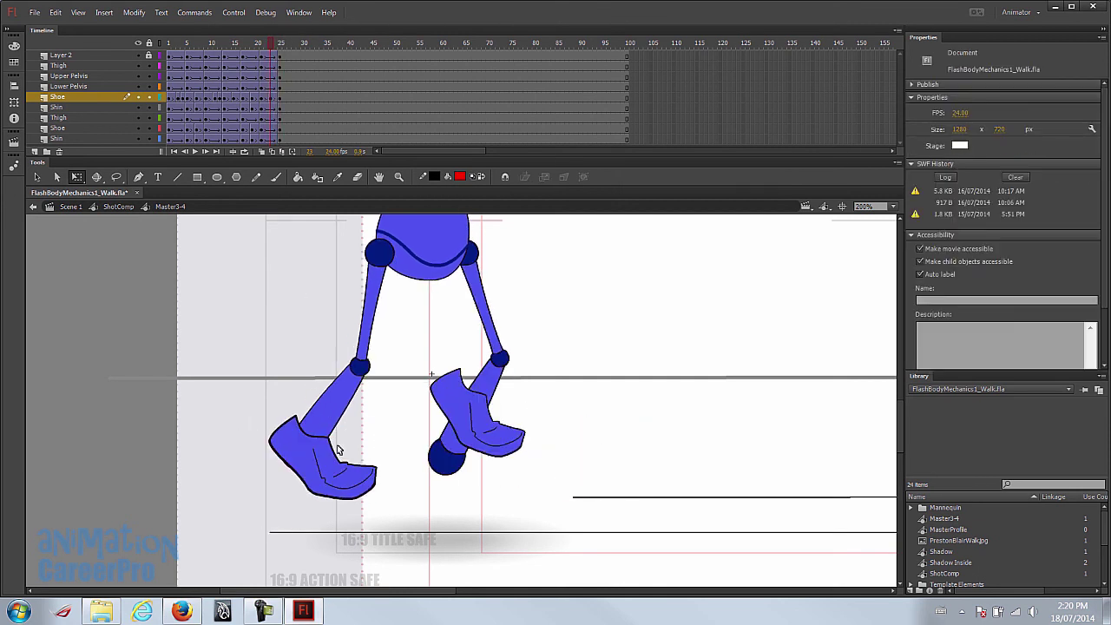
left_click(342, 476)
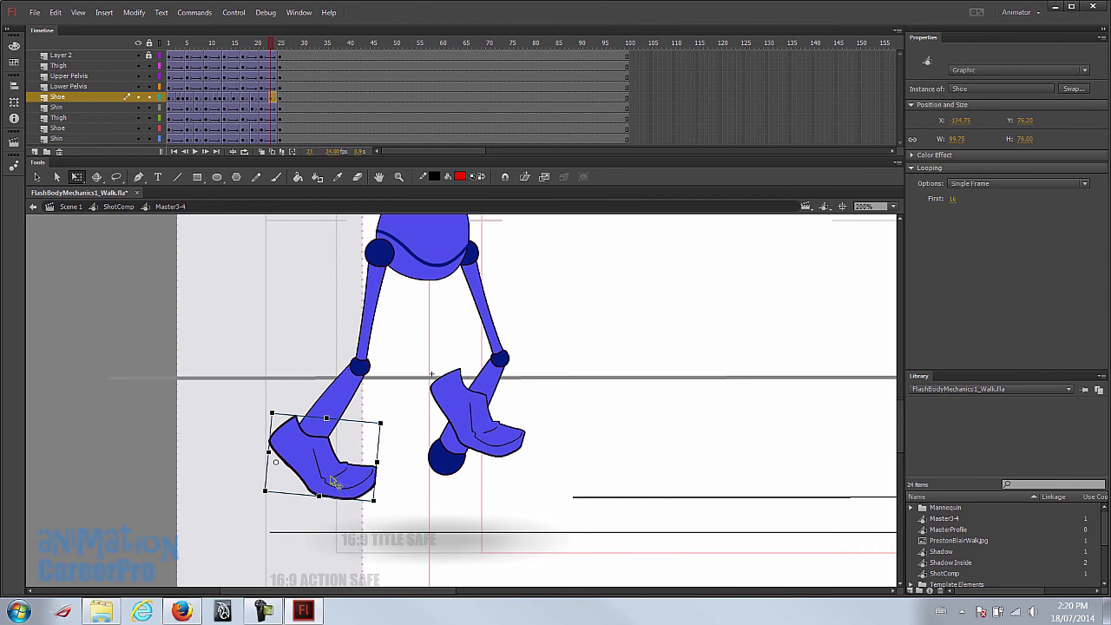
left_click_drag(333, 480, 331, 510)
left_click(314, 426)
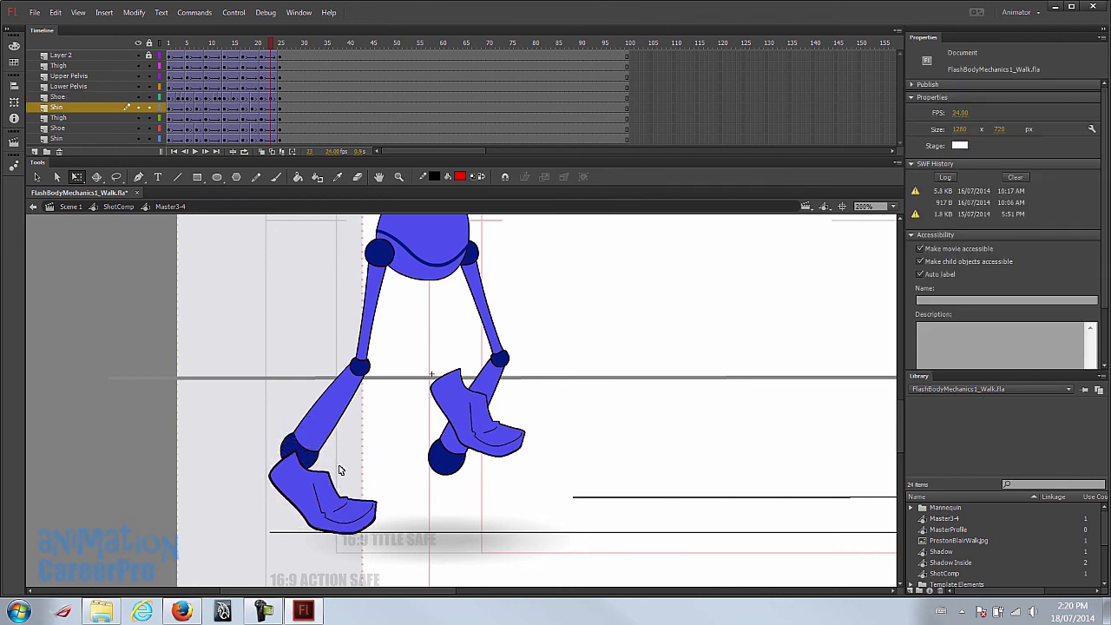
left_click(325, 438)
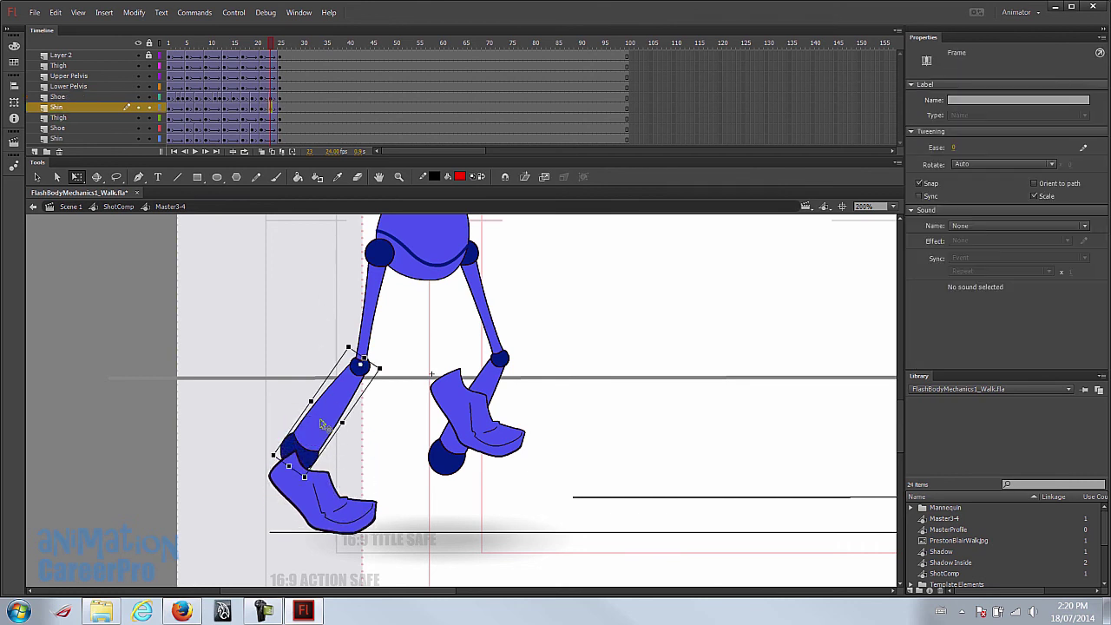
left_click_drag(318, 482, 325, 498)
- Move the leading shoe at frame 13 down toward the ground line and slightly forward
left_click_drag(260, 65, 160, 57)
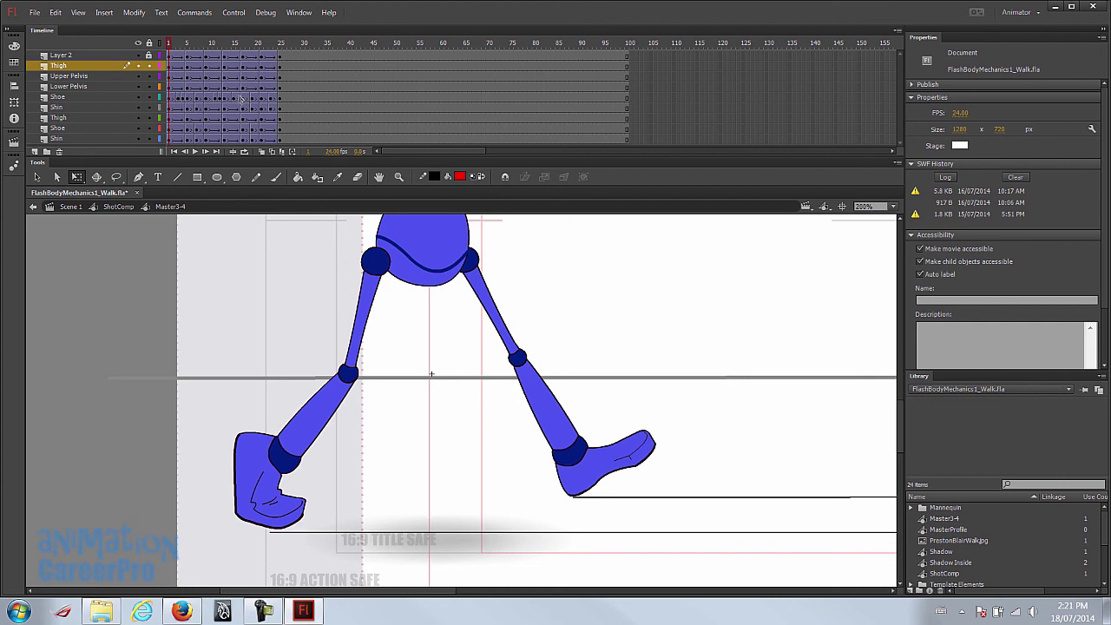
left_click_drag(171, 44, 227, 63)
left_click(532, 459)
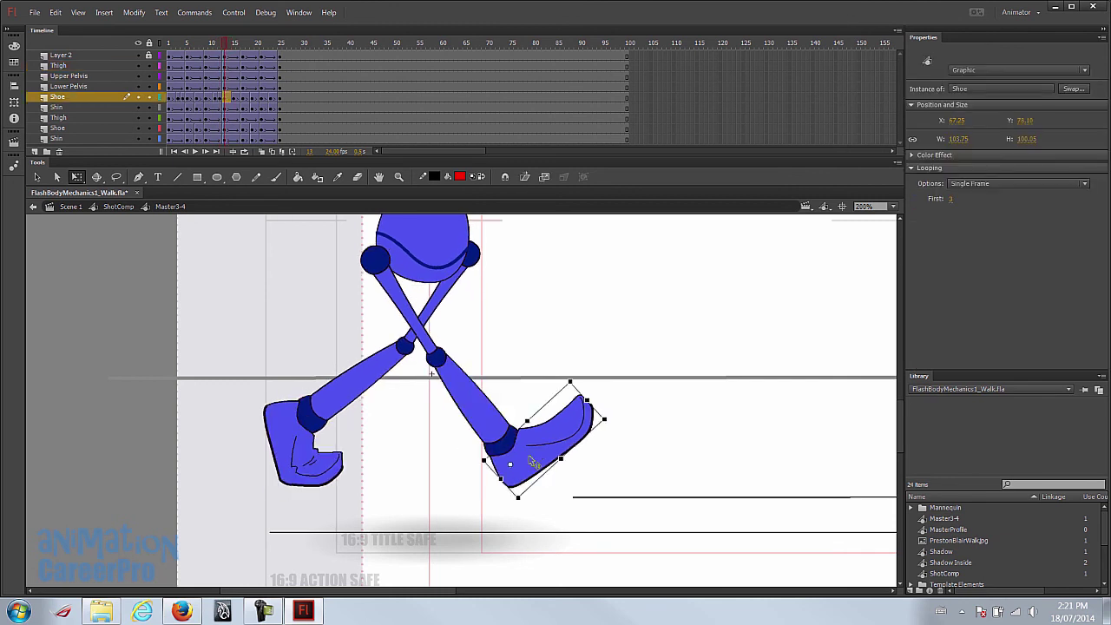
key("shift+Down")
key("shift+Down")
key("shift+Down")
key("shift+Down")
key("shift+Right")
- Reposition the leading leg's thigh and shin at frame 13 to meet the lowered shoe, and fit the shoe against the ankle
left_click(499, 426)
left_click_drag(499, 426, 510, 466)
left_click(548, 489, "shift")
key("shift+Right")
key("shift+Right")
left_click(434, 351)
left_click_drag(443, 366, 452, 383)
left_click_drag(489, 416, 467, 398)
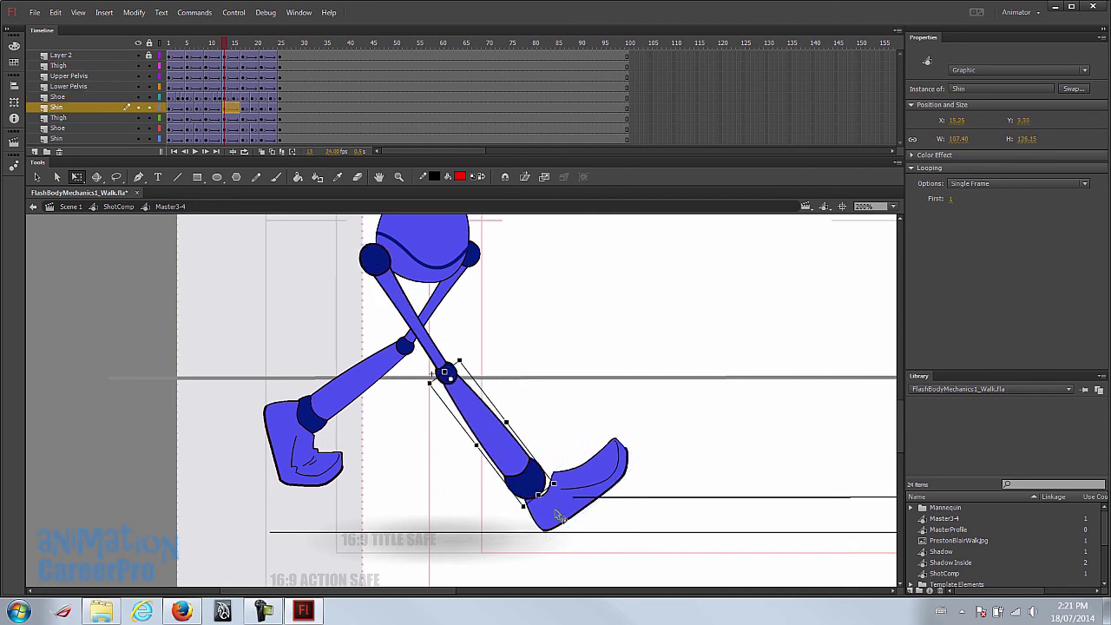
left_click(545, 481)
left_click_drag(548, 454, 555, 460)
- Lower the near leg's shoe at frames 10 and 11, tilting its toe up at frame 11
left_click(211, 50)
key("Return")
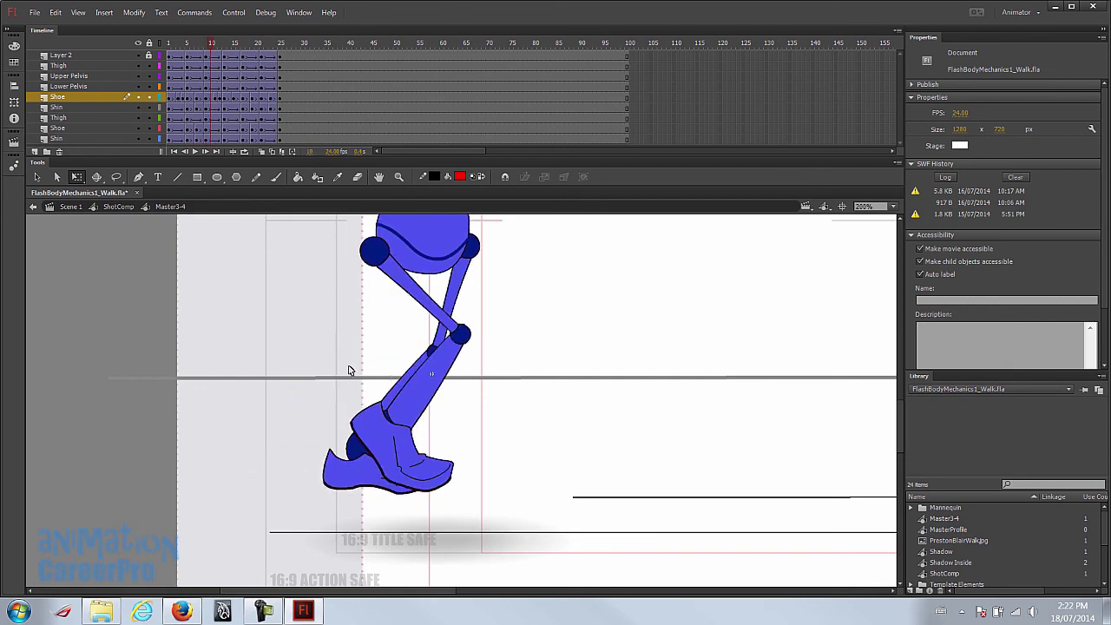
left_click(399, 453)
left_click_drag(401, 456, 399, 466)
left_click(214, 45)
left_click_drag(219, 48, 216, 50)
left_click(451, 490)
left_click_drag(451, 492, 454, 509)
left_click_drag(508, 531, 517, 513)
- Rotate the leading shoe at frame 15 so its sole lies flat on the ground line
left_click_drag(207, 46, 231, 47)
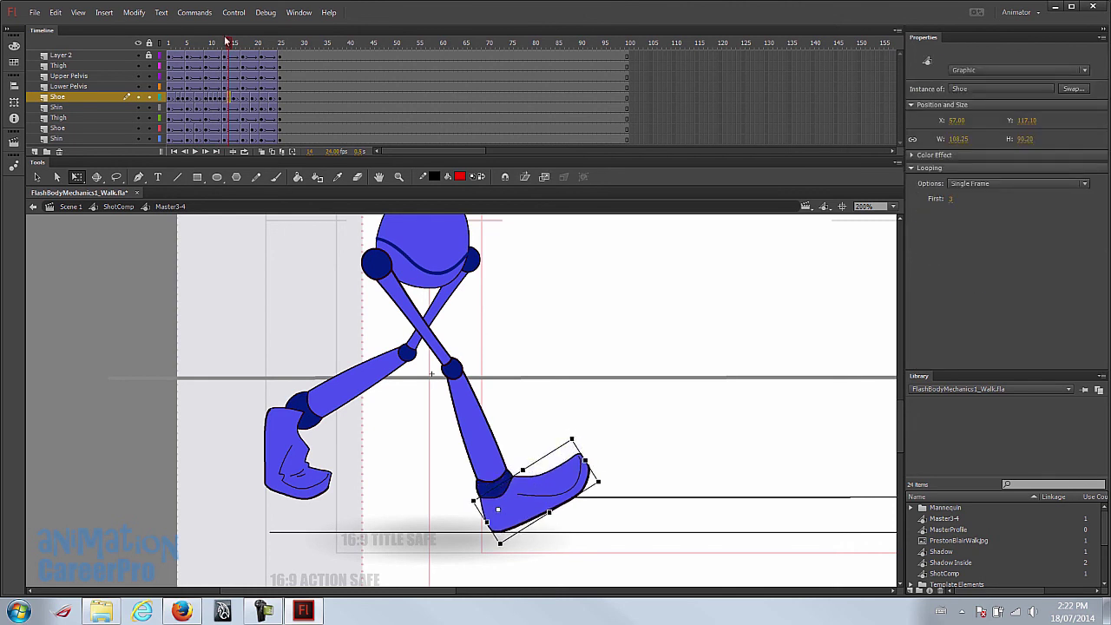
left_click(234, 97)
left_click(503, 486)
left_click_drag(564, 475, 575, 518)
- Lower the planted shoe at frame 17 until its sole rests on the ground line
left_click_drag(227, 47, 243, 54)
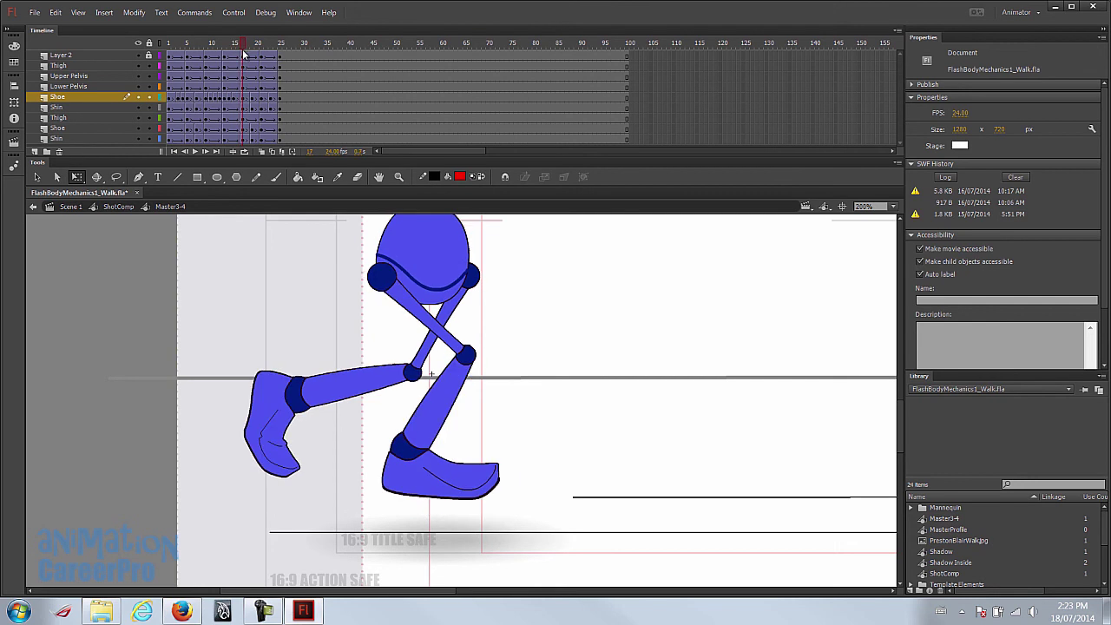
left_click(452, 499)
key("Down")
key("Down")
key("Down")
key("Down")
key("Down")
key("Down")
key("Down")
key("Down")
key("Down")
key("Down")
key("Down")
key("Down")
key("Down")
key("Down")
key("Down")
key("Down")
key("Down")
key("Down")
key("Down")
key("Down")
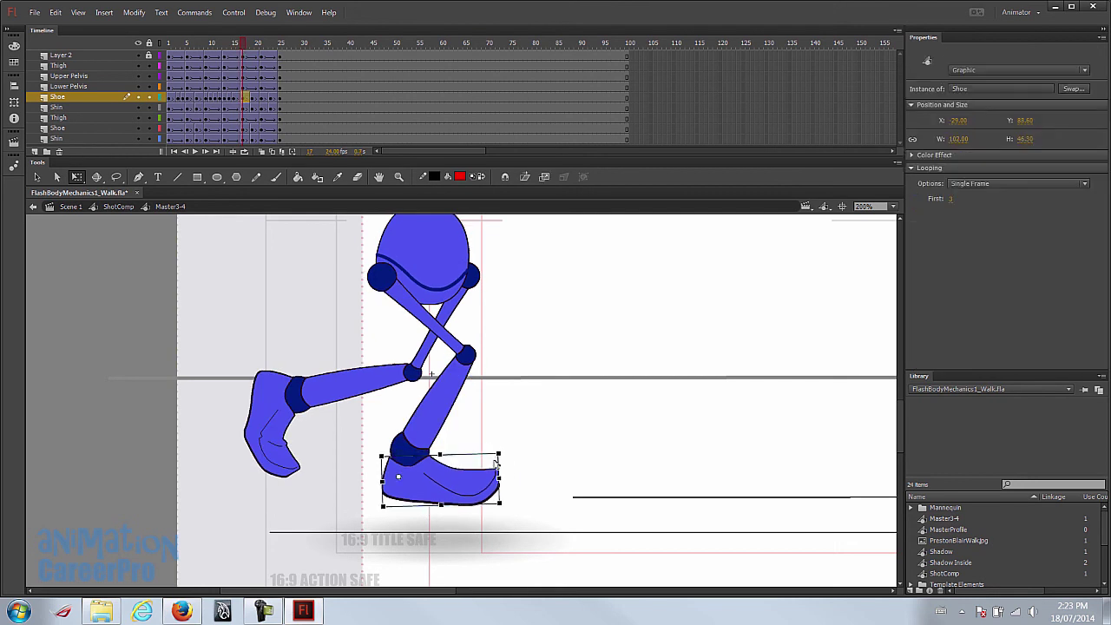
- Rotate the planted leg's shin at frame 17, and swing thigh and shin together about the hip to meet the shoe
left_click(415, 453)
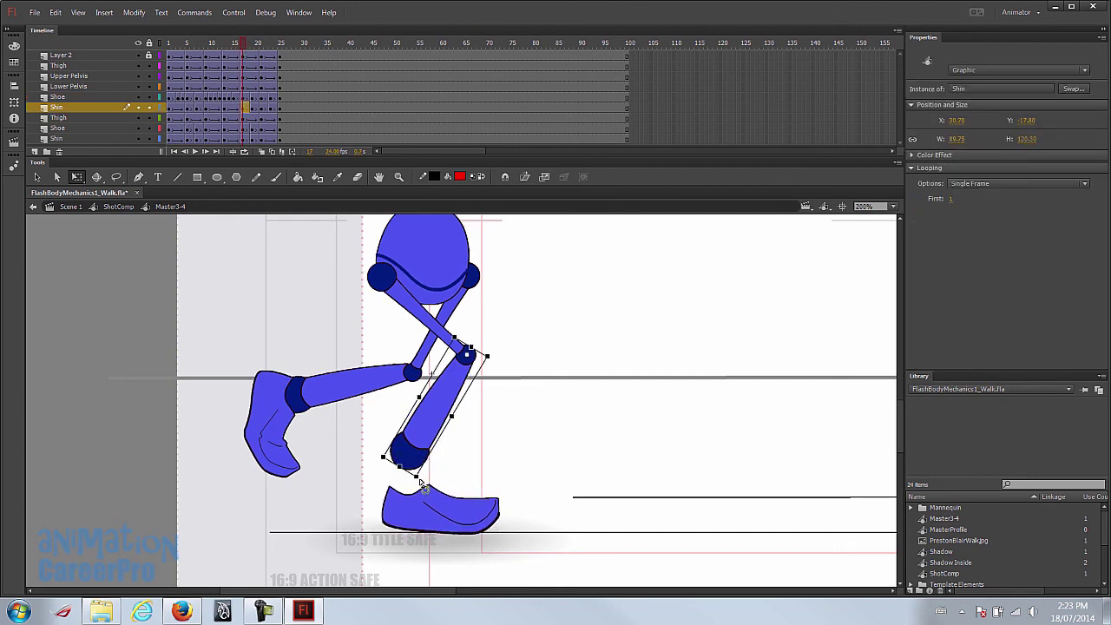
left_click_drag(426, 484, 458, 478)
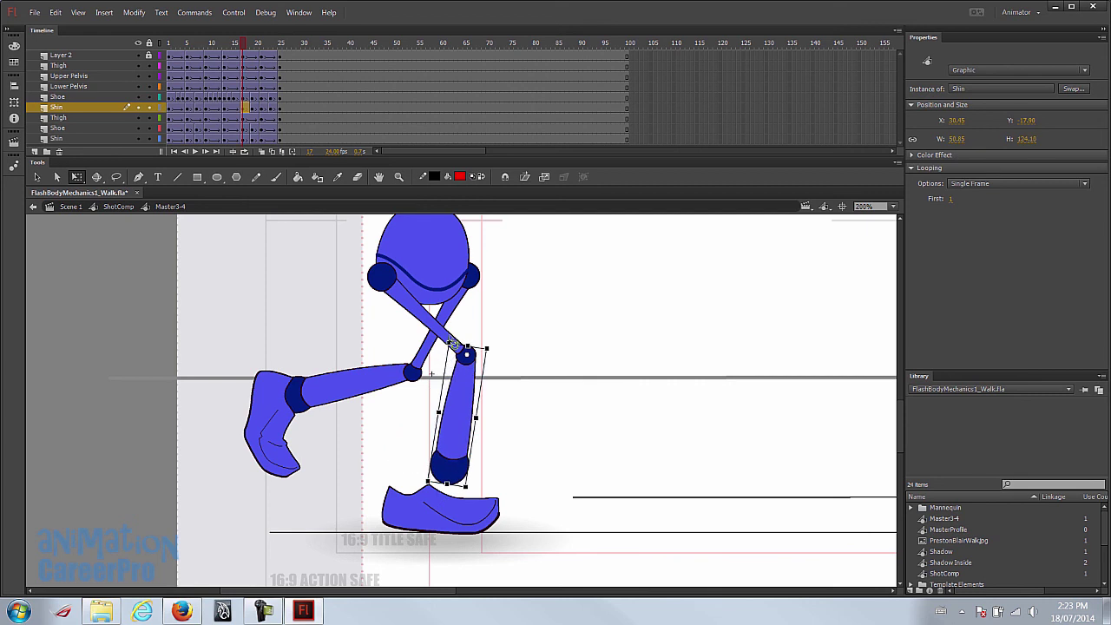
left_click(453, 353)
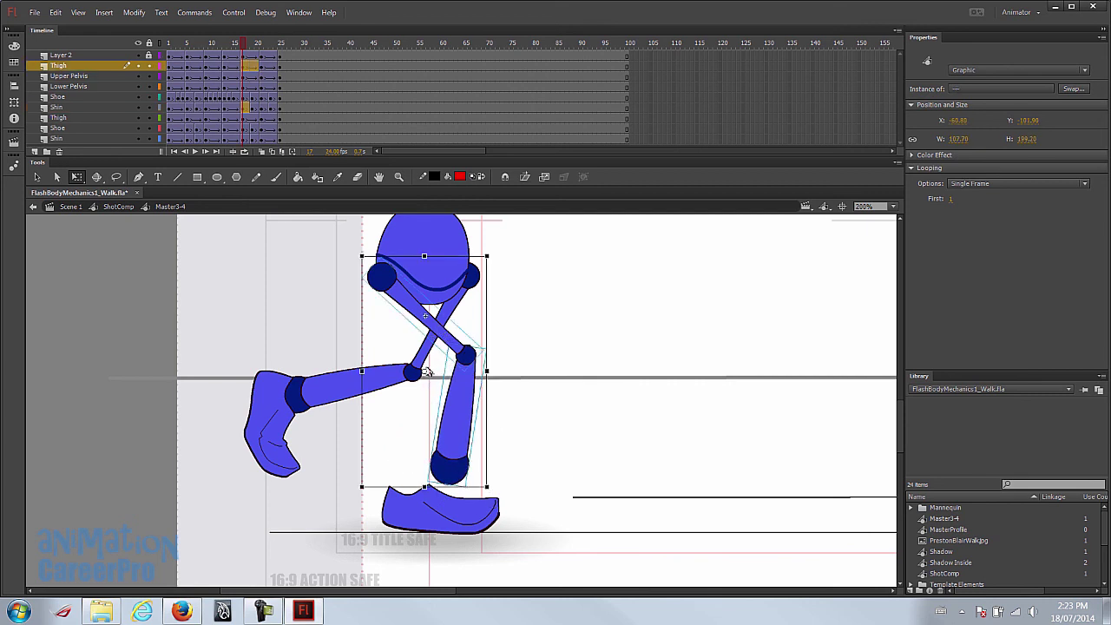
left_click_drag(424, 373, 379, 274)
left_click_drag(487, 487, 434, 516)
left_click(430, 346, "shift")
- Lower the planted shoe to the ground line at frame 19 and rotate its shin to meet it
mouse_move(243, 56)
left_mouse_down()
mouse_move(230, 57)
mouse_move(253, 57)
left_mouse_up()
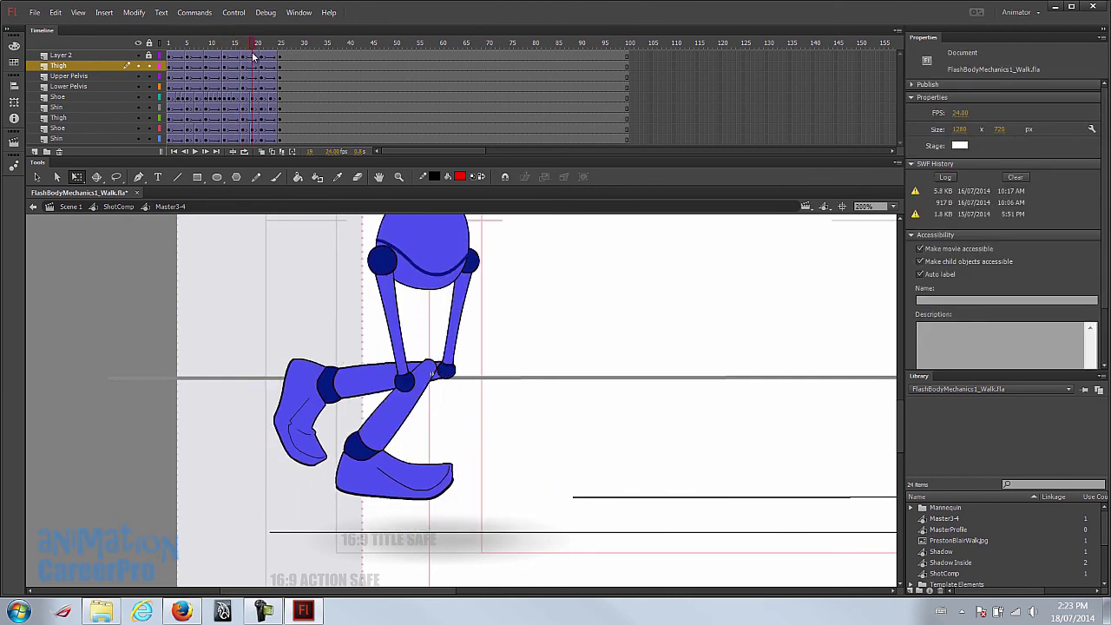
left_click(414, 485)
left_click_drag(414, 485, 413, 510)
left_click(264, 45)
left_click_drag(264, 46, 257, 45)
left_click(395, 425)
left_click_drag(400, 468, 388, 460)
- Keyframe the near leg's shin at frame 22, then rotate and move it to join the knee and shoe
left_click_drag(252, 44, 265, 63)
left_click(269, 105)
left_click(411, 472)
left_click(333, 447)
left_click_drag(336, 501, 318, 499)
left_click_drag(320, 459, 297, 493)
- Step through the cycle's last frames and examine how the near leg's shoe and shin join
key("period")
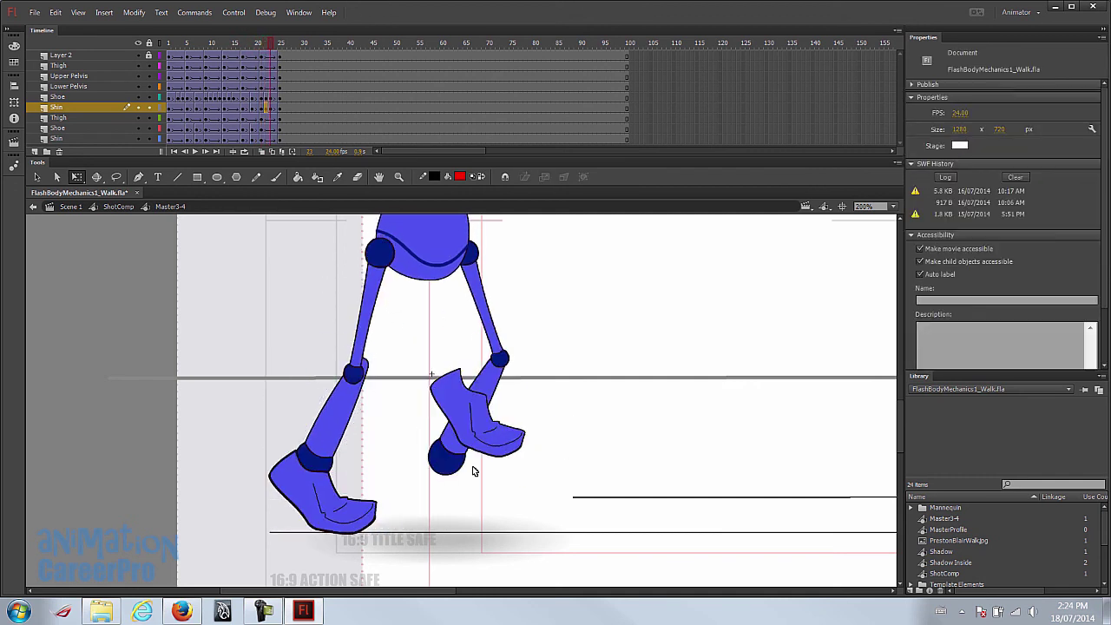
key("period")
left_click(309, 476)
key("comma")
key("period")
key("comma")
key("period")
key("period")
key("comma")
key("comma")
key("shift+comma")
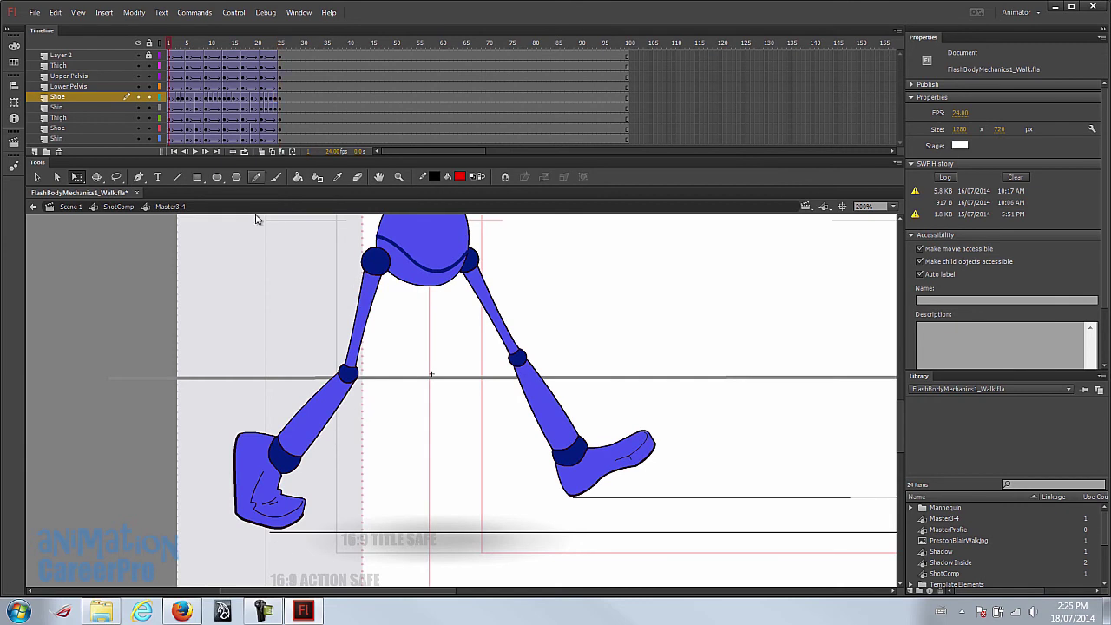
- Examine the far leg's shoe and shin around frame 5
mouse_move(179, 48)
left_mouse_down()
mouse_move(281, 54)
mouse_move(166, 71)
mouse_move(175, 46)
mouse_move(187, 54)
left_mouse_up()
left_click(571, 497)
left_click(536, 485)
left_click(490, 471)
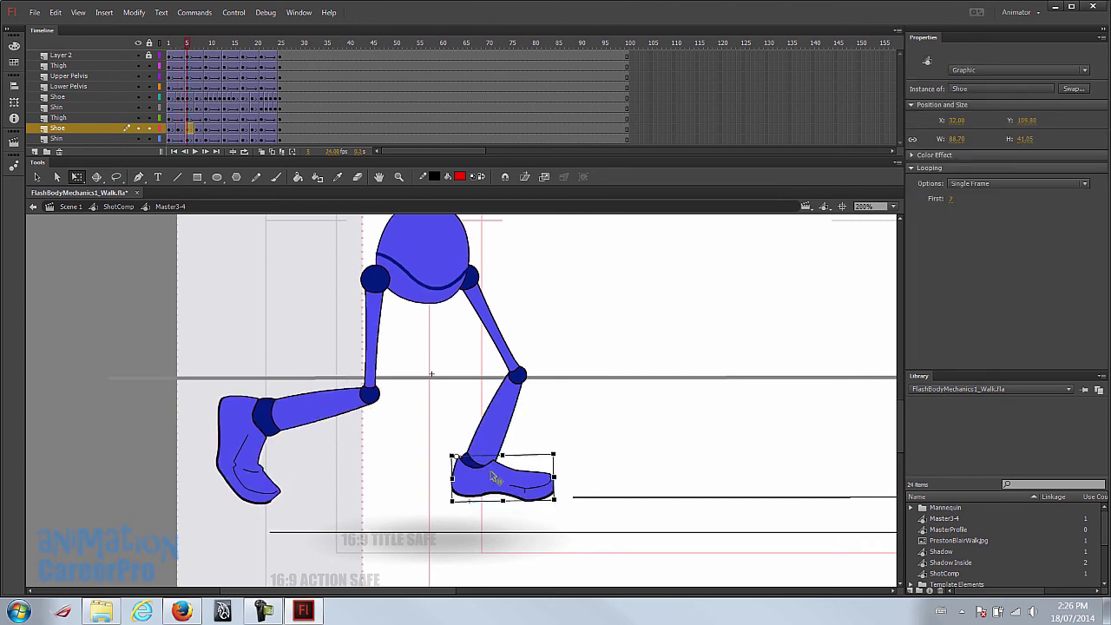
left_click(508, 441)
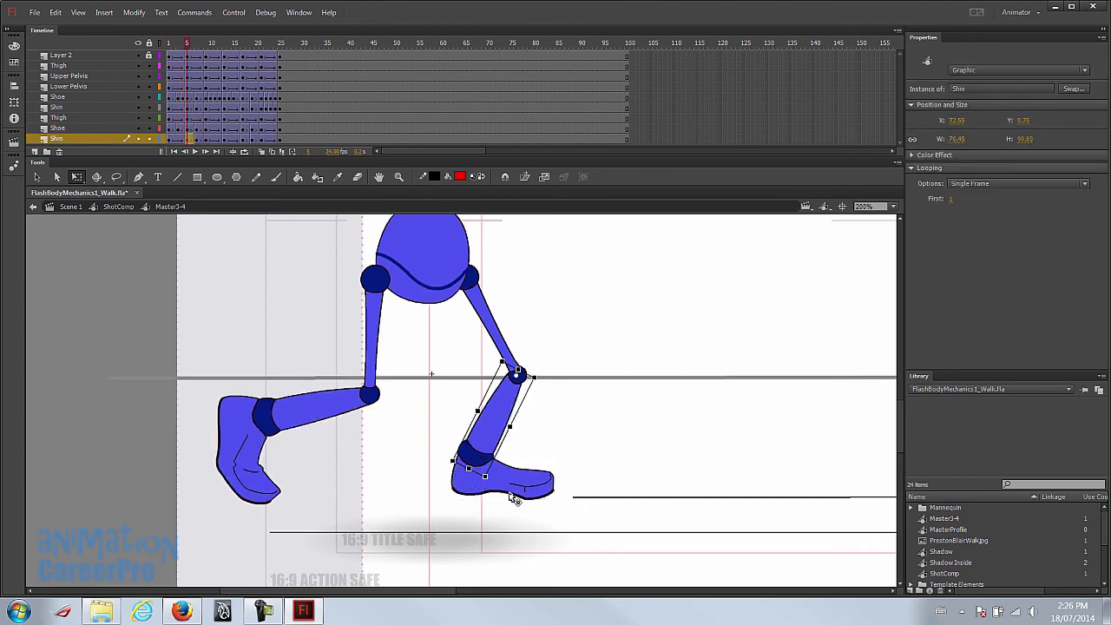
key("comma")
- Set the far leg's shoe at frame 11 to single-frame graphic 10 and reposition it under the ankle
left_click_drag(184, 43, 215, 66)
left_click(538, 477)
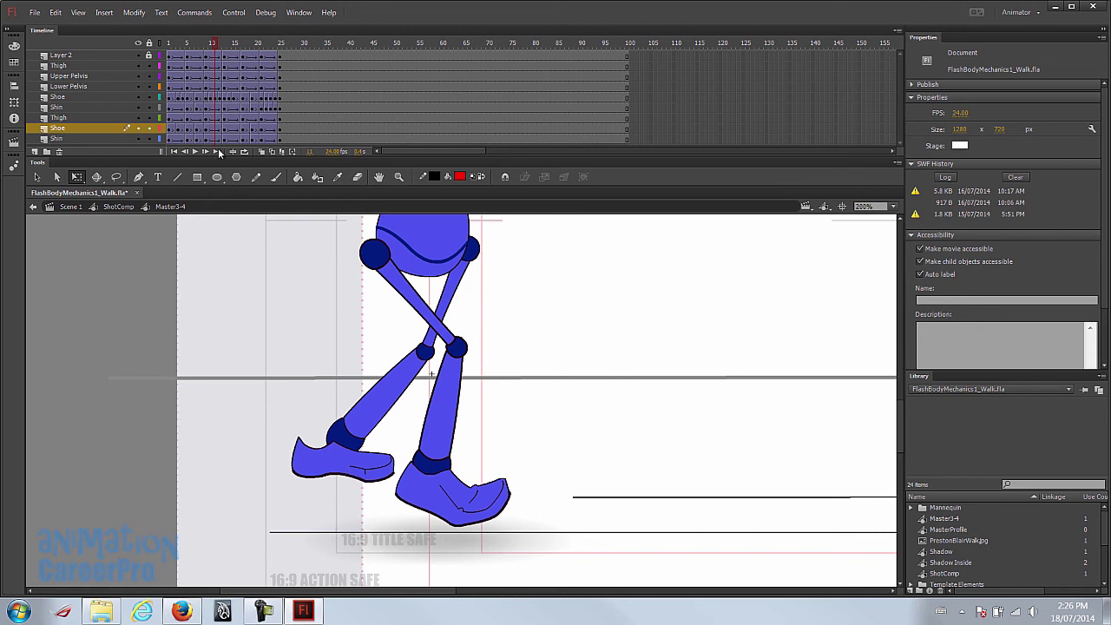
left_click(338, 460)
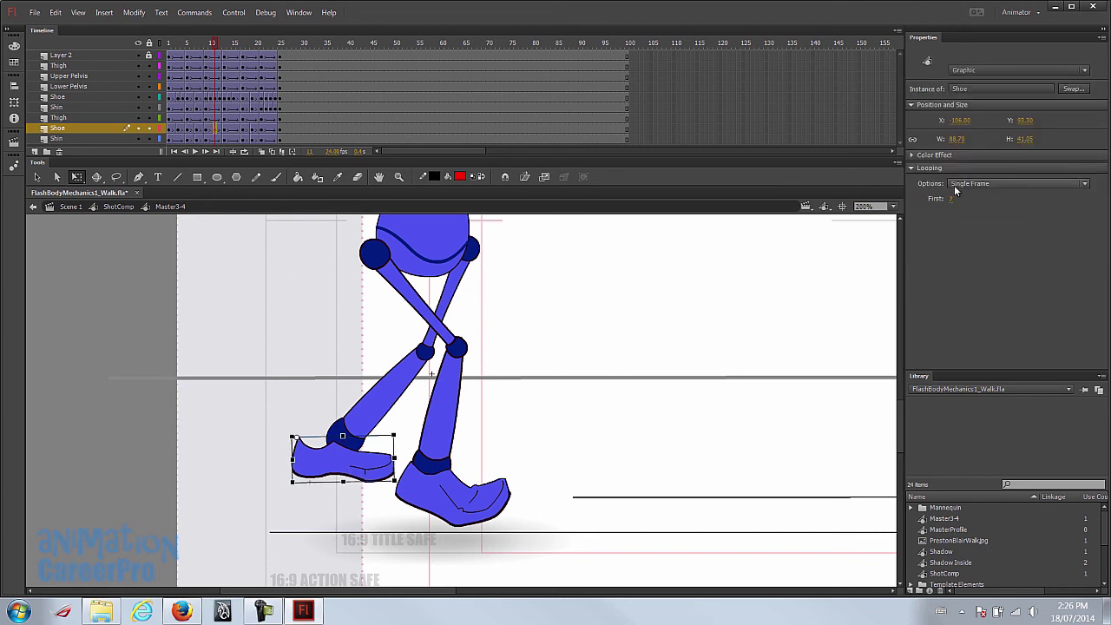
left_click(955, 199)
type("10")
key("Return")
left_click_drag(359, 484, 359, 477)
- Keyframe the far leg's shoe, shin and thigh at frame 10, and rotate the leg about the hip to meet the shoe
left_click_drag(217, 43, 210, 43)
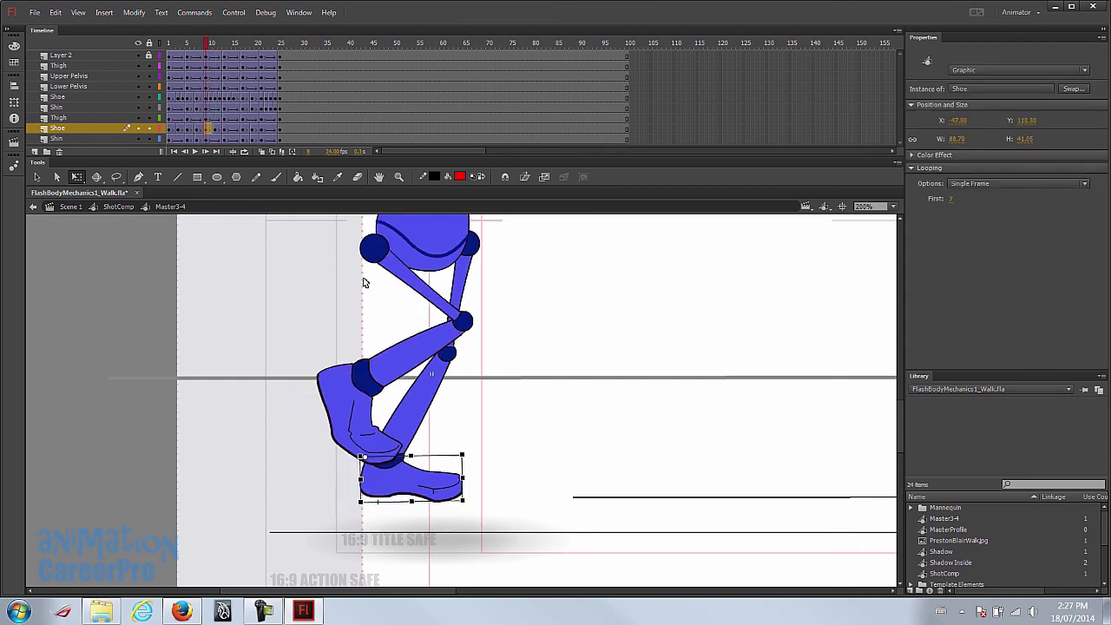
left_click(211, 130)
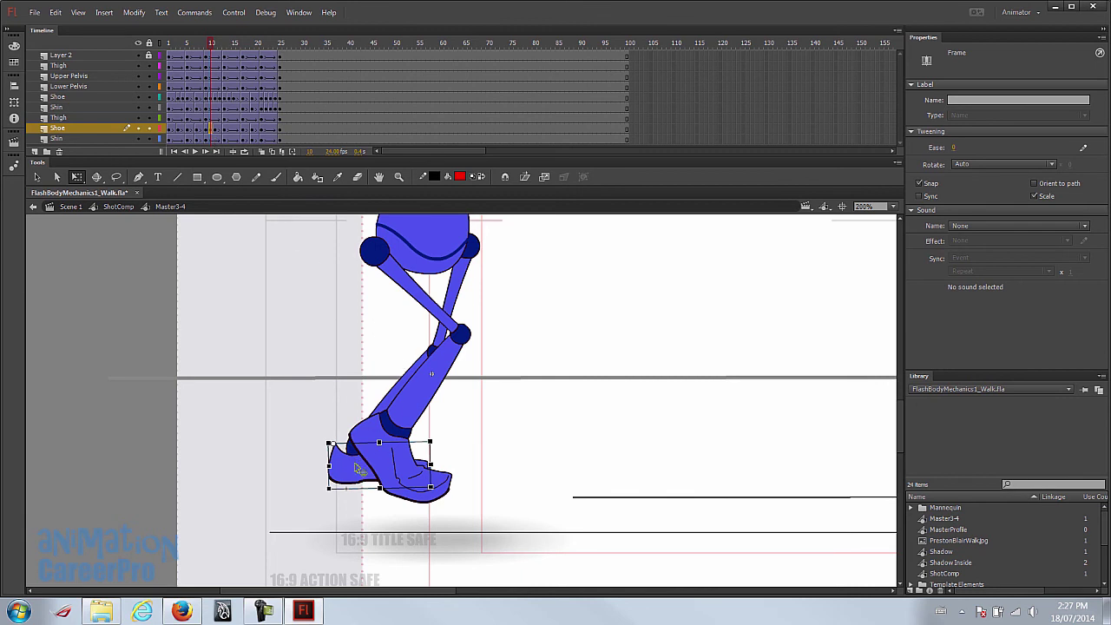
left_click(356, 468)
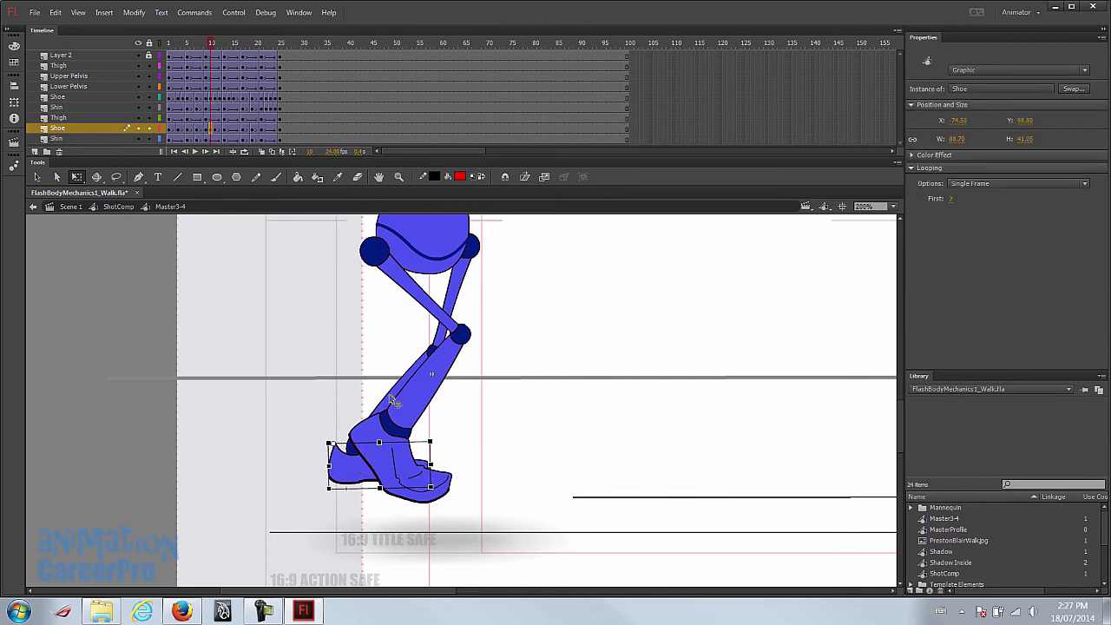
mouse_move(212, 49)
left_mouse_down()
mouse_move(252, 59)
mouse_move(190, 60)
mouse_move(227, 66)
mouse_move(210, 64)
left_mouse_up()
left_click(412, 373)
left_click(212, 138)
left_click(210, 117, "ctrl")
left_click_drag(411, 352, 470, 246)
left_click_drag(498, 478, 491, 478)
- Keyframe the far leg's thigh and shin at frames 11 and 12, rotating the leg to meet the shoe
left_click_drag(211, 44, 217, 48)
left_click(343, 447)
left_click(372, 373)
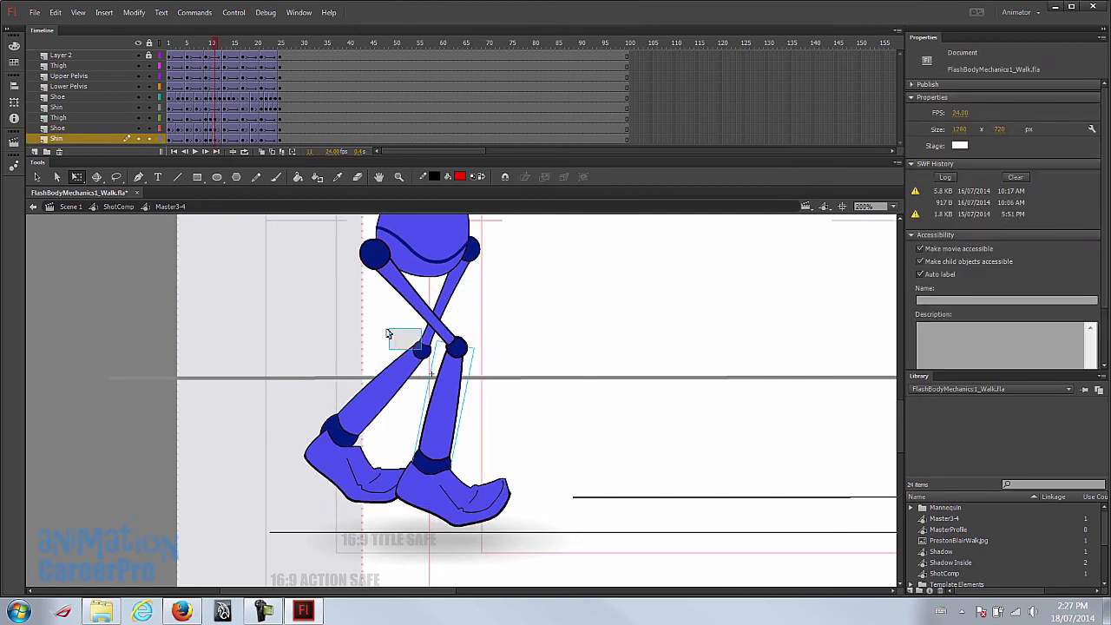
left_click(399, 349)
mouse_move(215, 44)
left_mouse_down()
mouse_move(236, 48)
mouse_move(228, 52)
left_mouse_up()
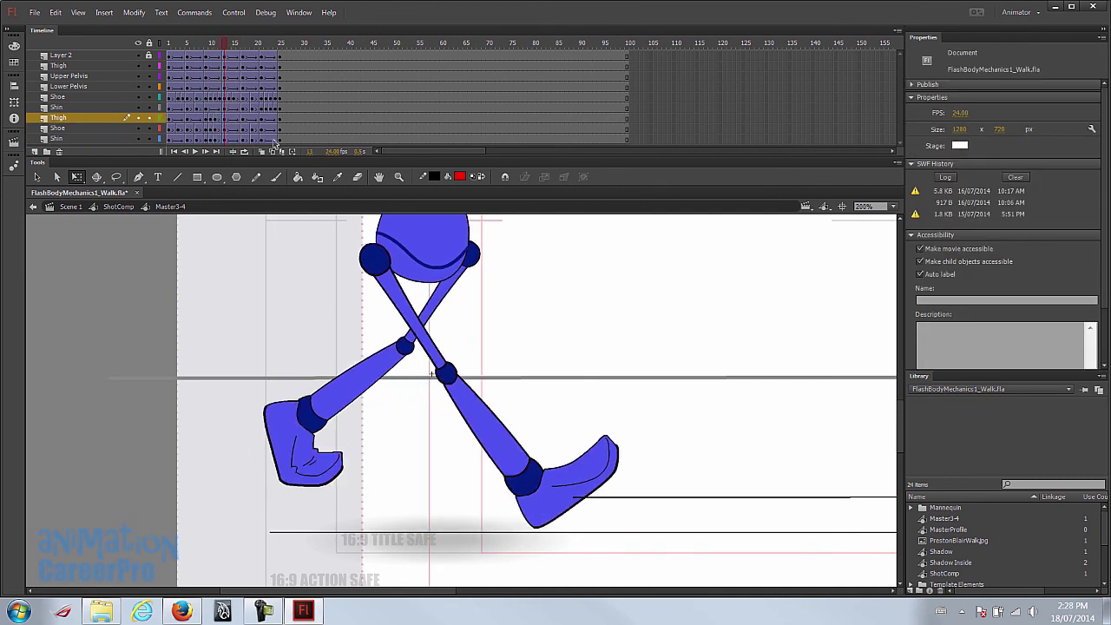
key("comma")
left_click(222, 138)
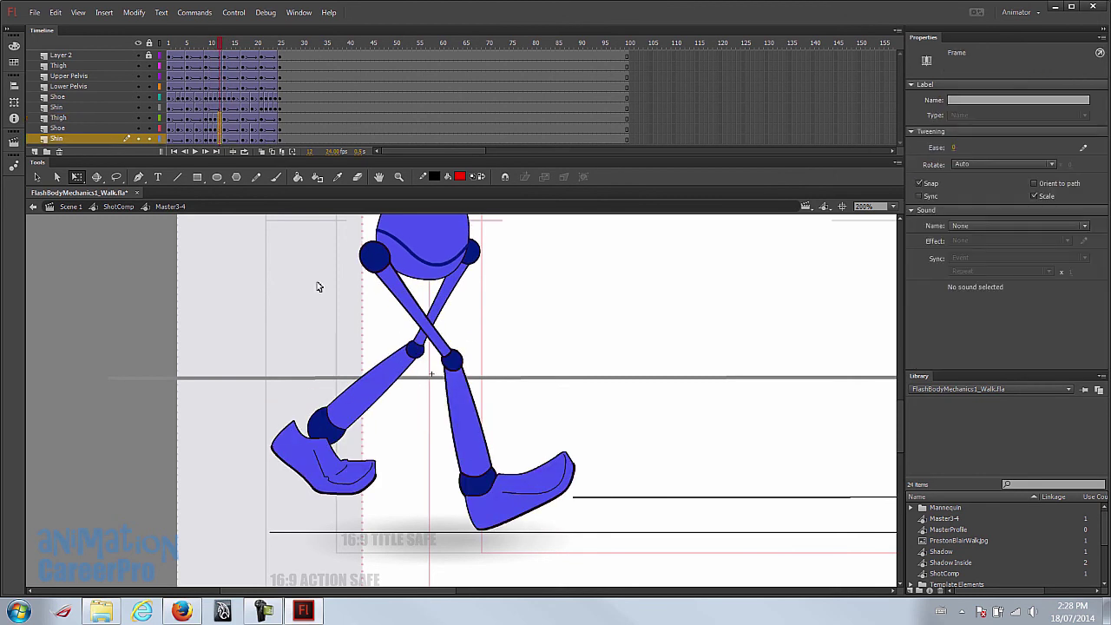
left_click(380, 371)
left_click_drag(491, 456, 482, 471)
- Set the far leg's shoe at frame 13 to single-frame graphic 16 and rotate it to fit the ankle
left_click_drag(220, 44, 238, 47)
left_click(303, 450)
key("comma")
key("comma")
key("comma")
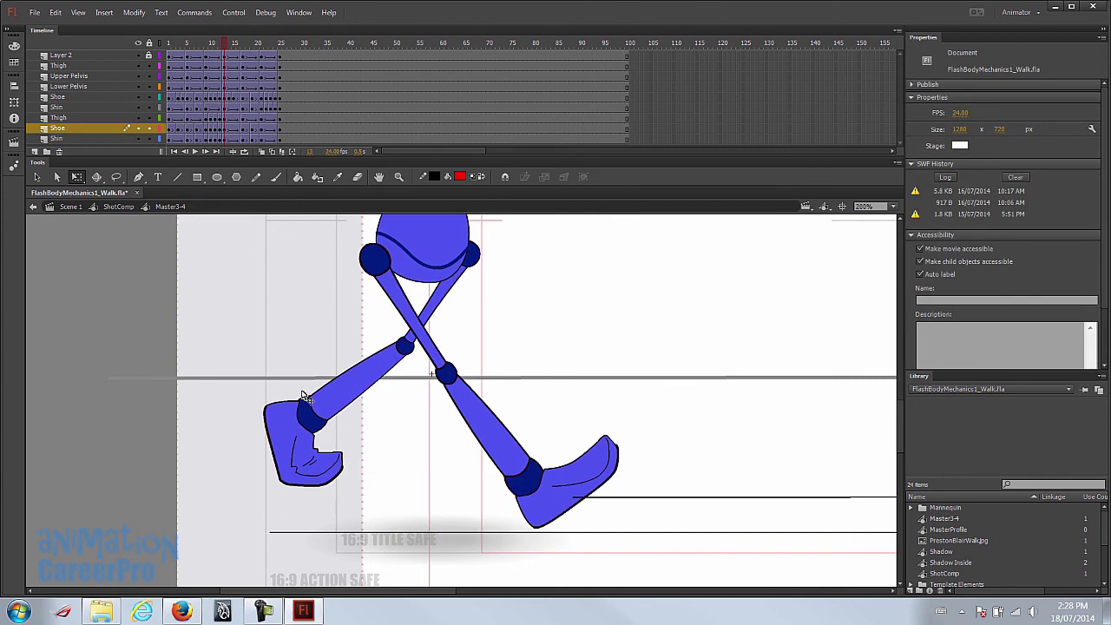
left_click(300, 454)
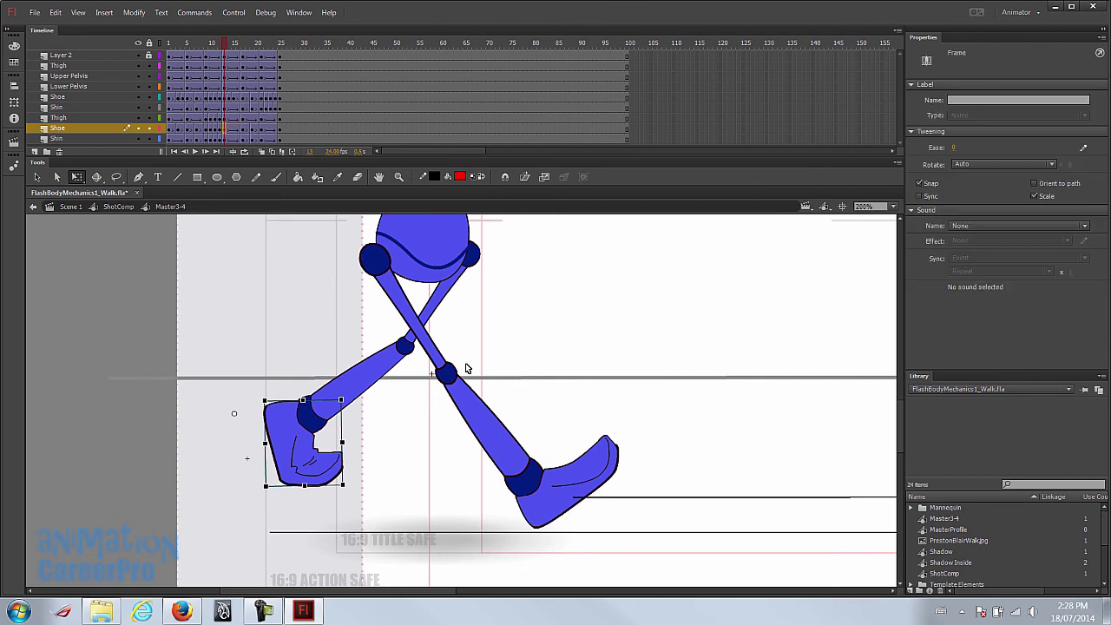
left_click(963, 203)
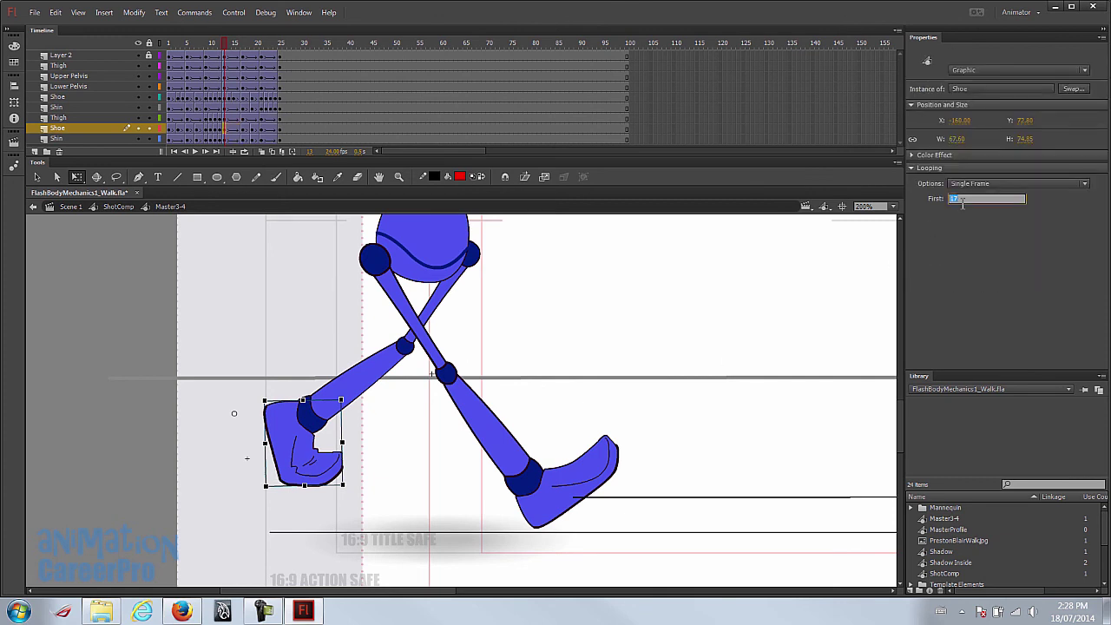
type("16")
key("Return")
left_click_drag(356, 417, 347, 475)
- Keyframe the far leg's shoe at frame 15 and set its single-frame graphic to first frame 26
mouse_move(224, 42)
left_mouse_down()
mouse_move(248, 43)
mouse_move(234, 43)
left_mouse_up()
left_click(235, 129)
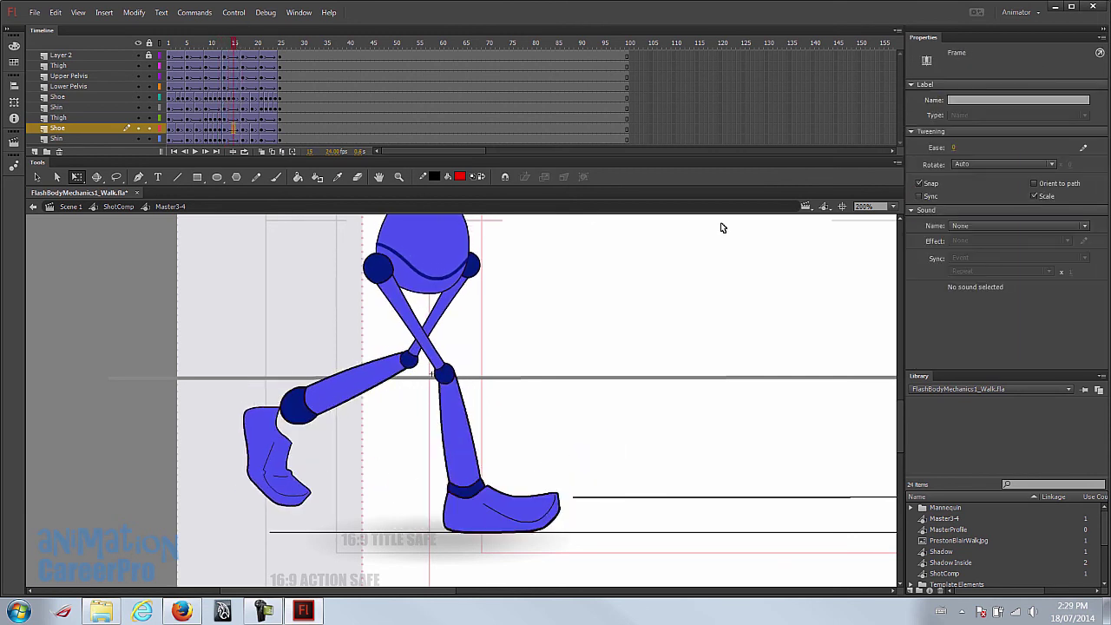
key("F6")
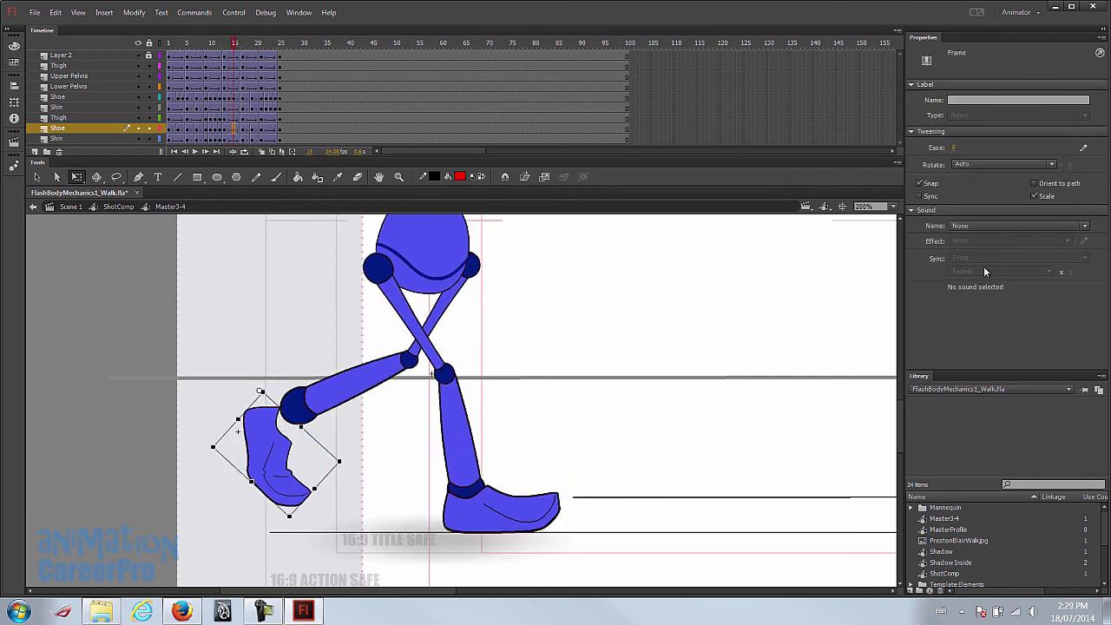
left_click(281, 482)
left_click(952, 199)
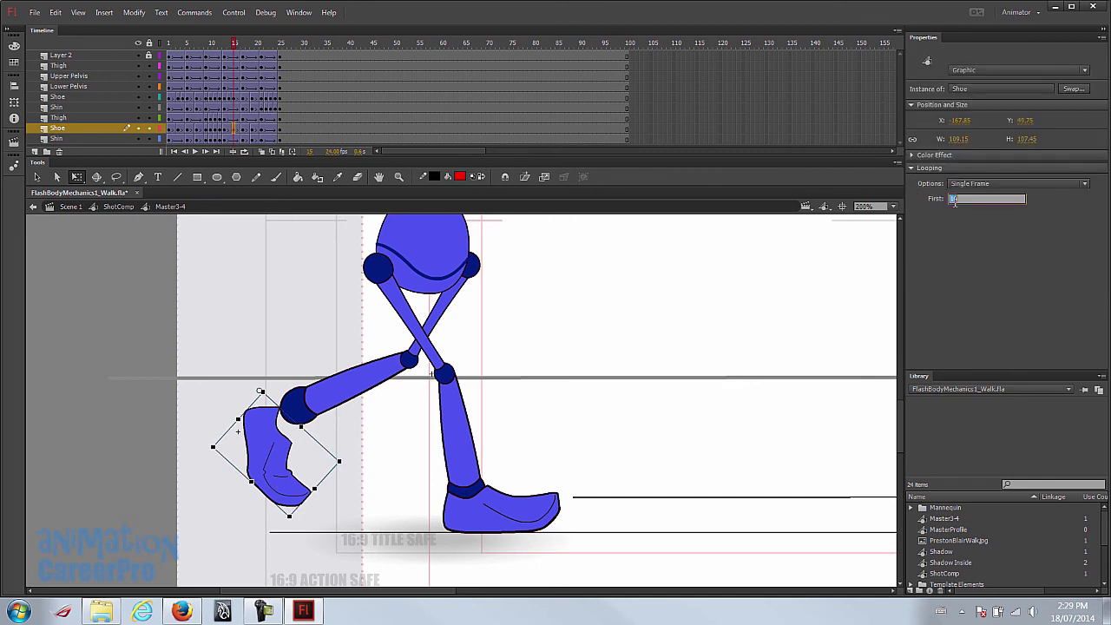
type("26")
key("Return")
- Reset the frame 15 shoe's pivot point, then rotate the shoe and move it against the ankle
double_click(258, 391)
left_click_drag(294, 522, 329, 483)
left_click_drag(281, 440, 265, 437)
- Rotate the far leg's shoe at frame 14 and move it onto the ankle
mouse_move(234, 44)
left_mouse_down()
mouse_move(215, 54)
mouse_move(225, 54)
left_mouse_up()
left_click(300, 445)
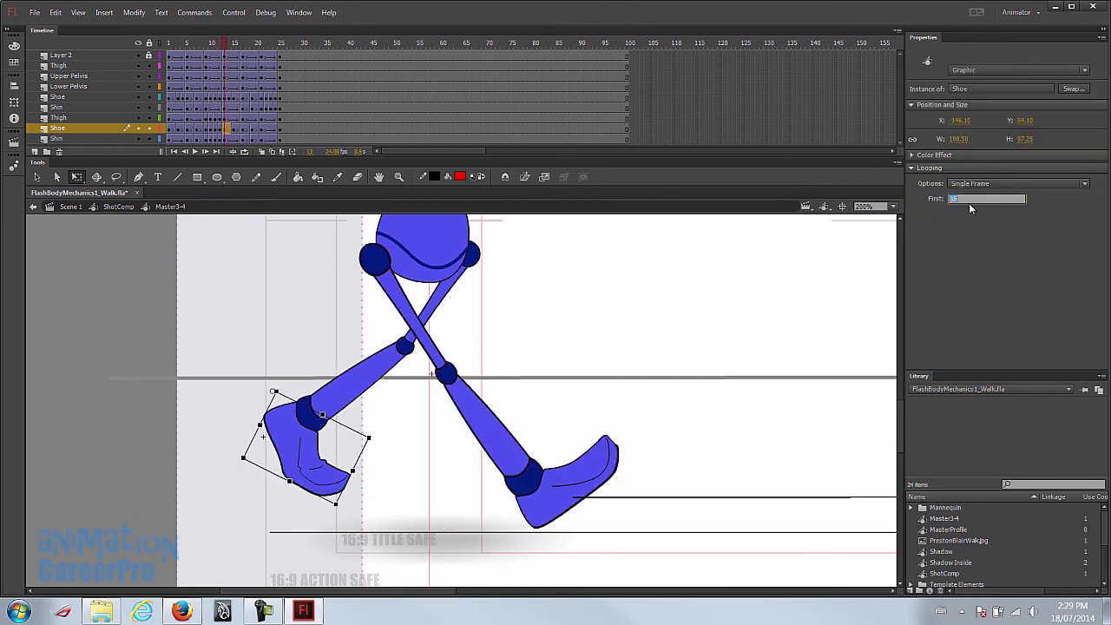
left_click_drag(265, 404, 269, 390)
left_click_drag(389, 436, 388, 425)
left_click_drag(328, 430, 281, 443)
- Step back and forth around frame 14 and examine the far leg's shoe in-betweens
key("comma")
key("period")
key("period")
key("period")
key("period")
key("comma")
key("comma")
left_click(279, 445)
key("period")
key("comma")
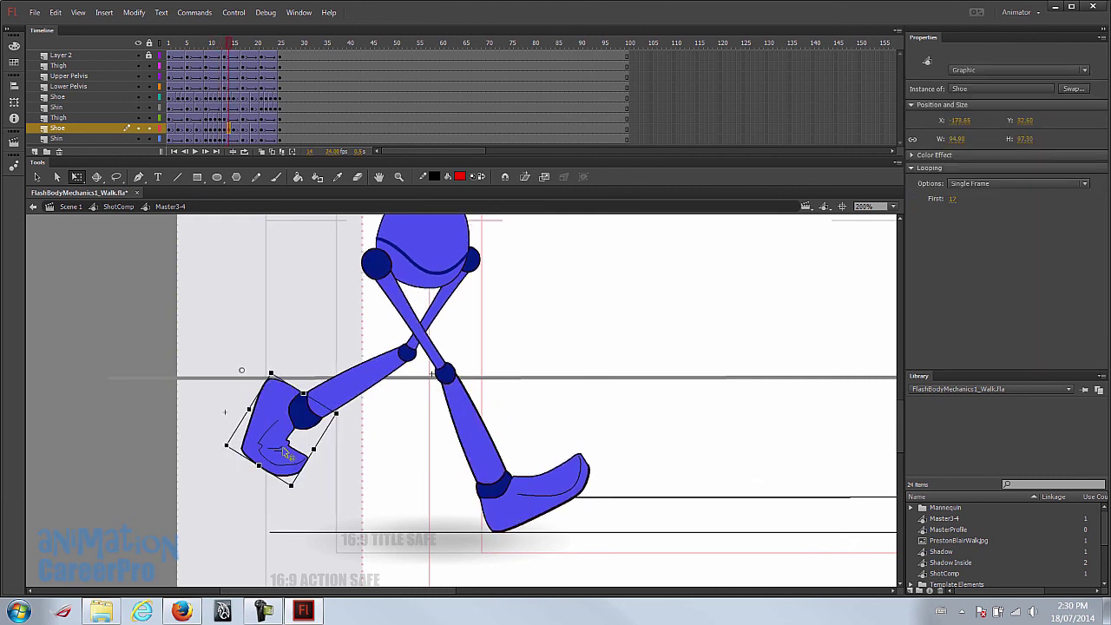
- Skew the far leg's thigh, shin and shoe together slightly downward at frame 13
key("comma")
key("comma")
key("comma")
key("comma")
left_click(353, 469)
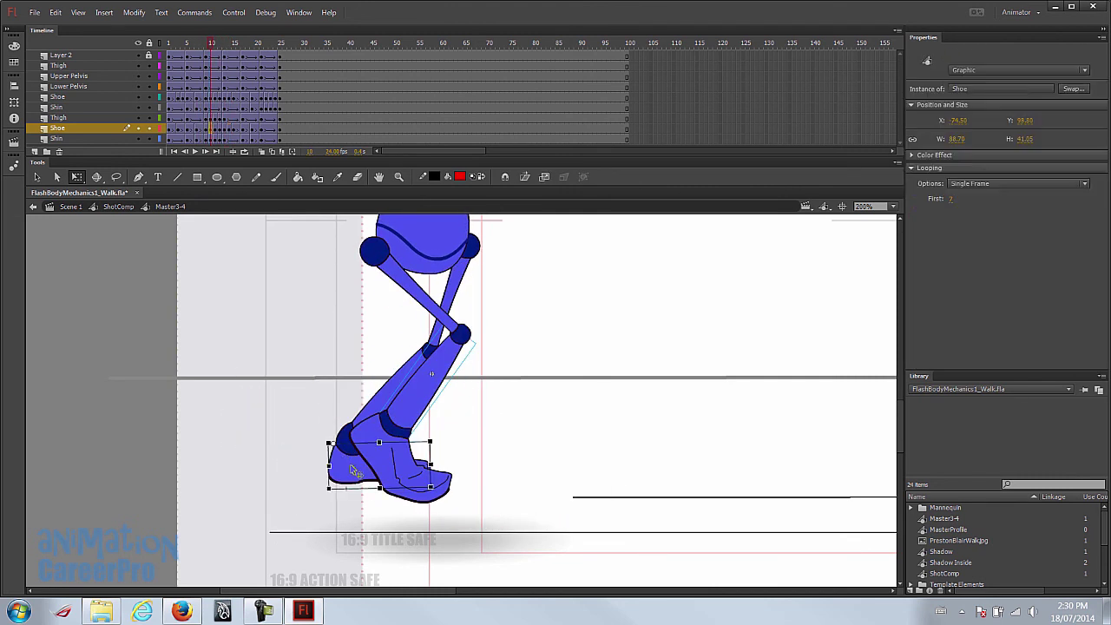
left_click(345, 457)
key("period")
key("period")
key("period")
left_click(351, 393, "shift")
left_click(427, 316, "shift")
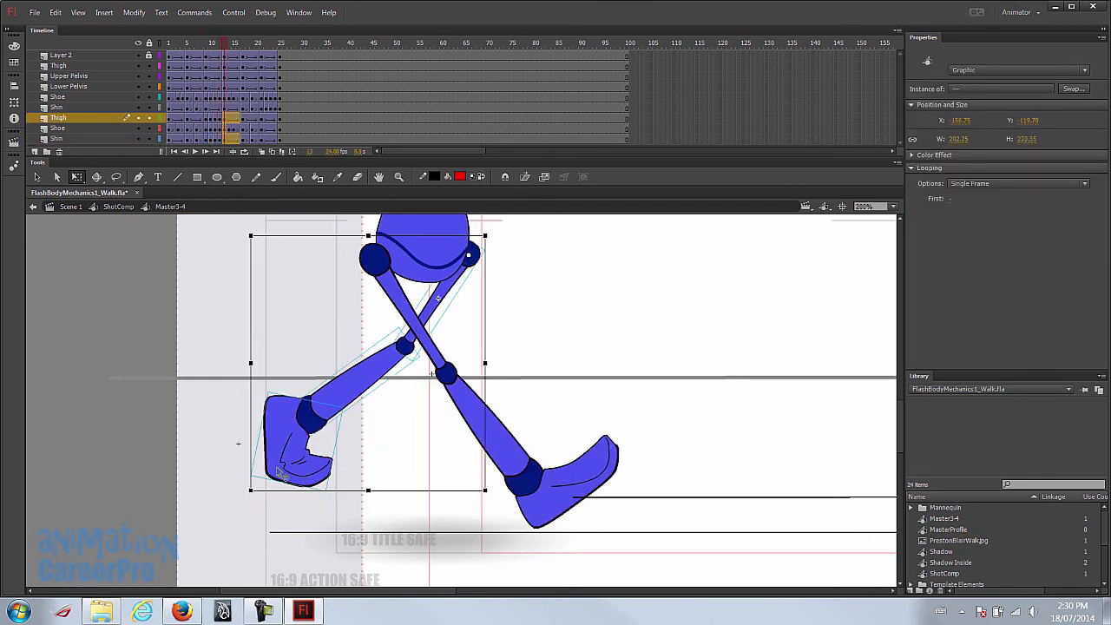
left_click_drag(251, 455, 250, 465)
key("comma")
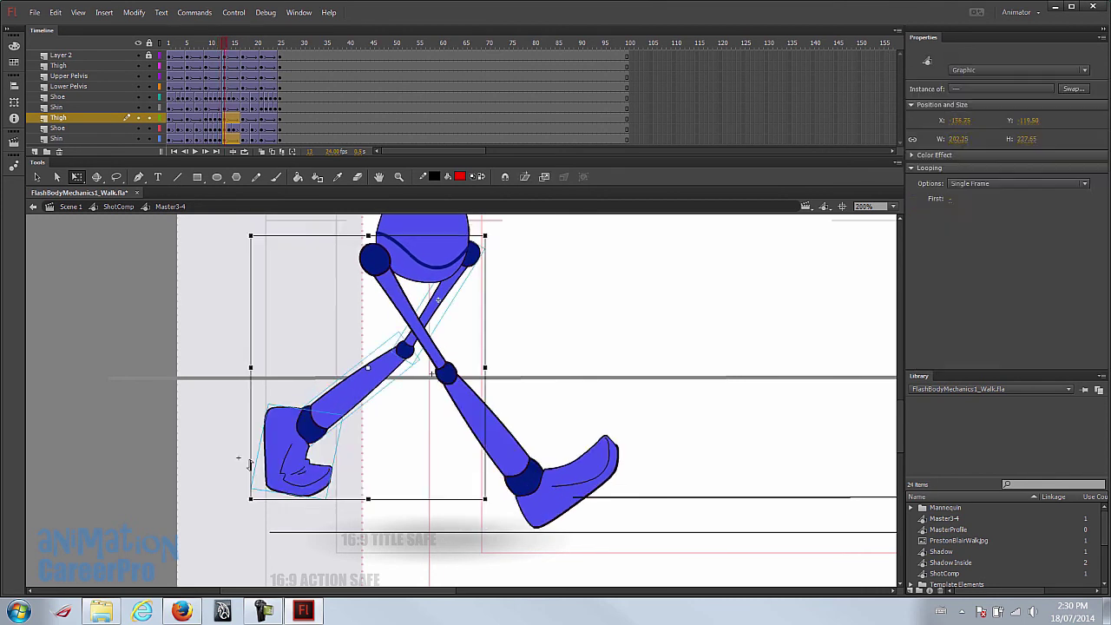
- Rotate the far leg's shoe at frame 14 to follow the foot swing from frame 13
key("period")
key("period")
key("comma")
key("period")
left_click(280, 422)
left_click(281, 421)
left_click_drag(302, 504, 296, 463)
key("Escape")
- Step through the frames after 14 and play the walk to examine the far leg's shoe motion
key("period")
left_click(283, 447)
key("comma")
key("period")
key("period")
key("period")
key("period")
key("period")
key("period")
key("period")
key("Return")
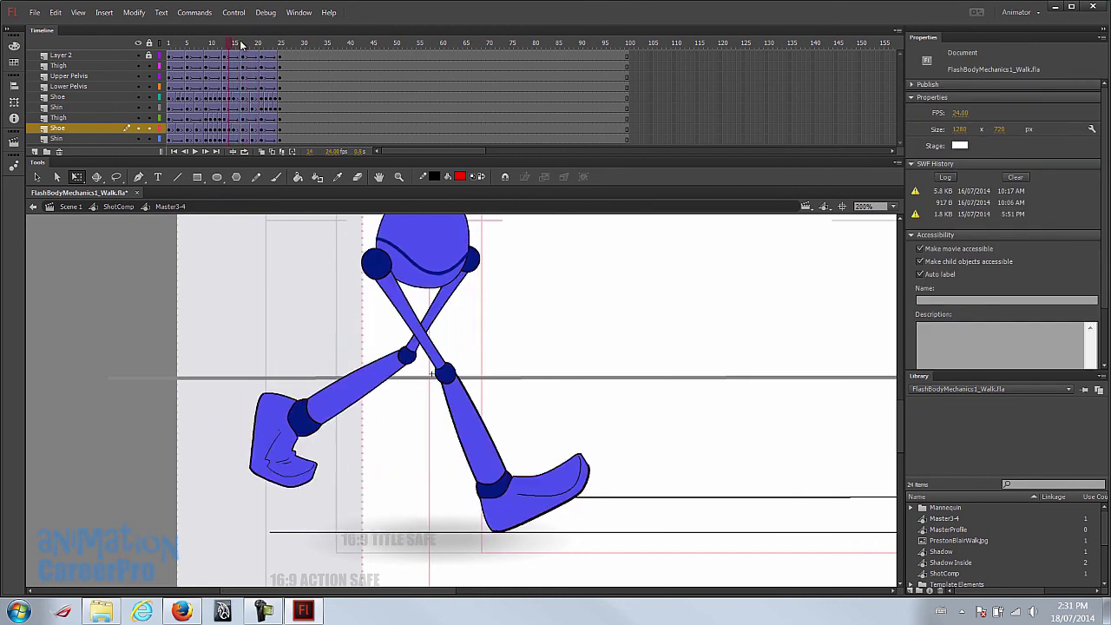
- Keyframe the far leg's shoe at frame 22 and move it down onto the ankle
left_click(236, 90)
left_click_drag(235, 90, 259, 68)
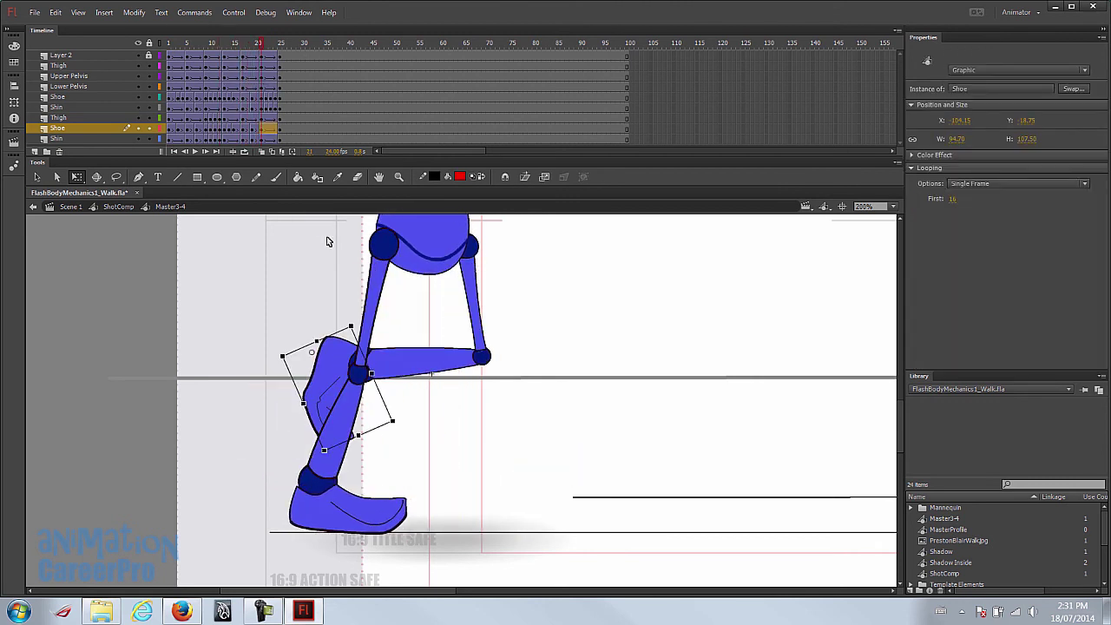
left_click(267, 129)
key("F6")
left_click_drag(261, 43, 266, 44)
left_click_drag(399, 383, 370, 434)
- Move the far leg's shoe onto the ankle at frame 23 and rotate it to fit the shin
key(".")
left_click_drag(479, 418, 453, 494)
left_click_drag(498, 544, 518, 524)
left_click_drag(463, 489, 469, 499)
- Move the far leg's shoe onto the ankle at frame 24 and rotate it toe-up
key(".")
key(".")
left_click_drag(536, 411, 528, 475)
left_click_drag(592, 528, 596, 500)
left_click_drag(499, 483, 512, 490)
key(".")
left_click(596, 484)
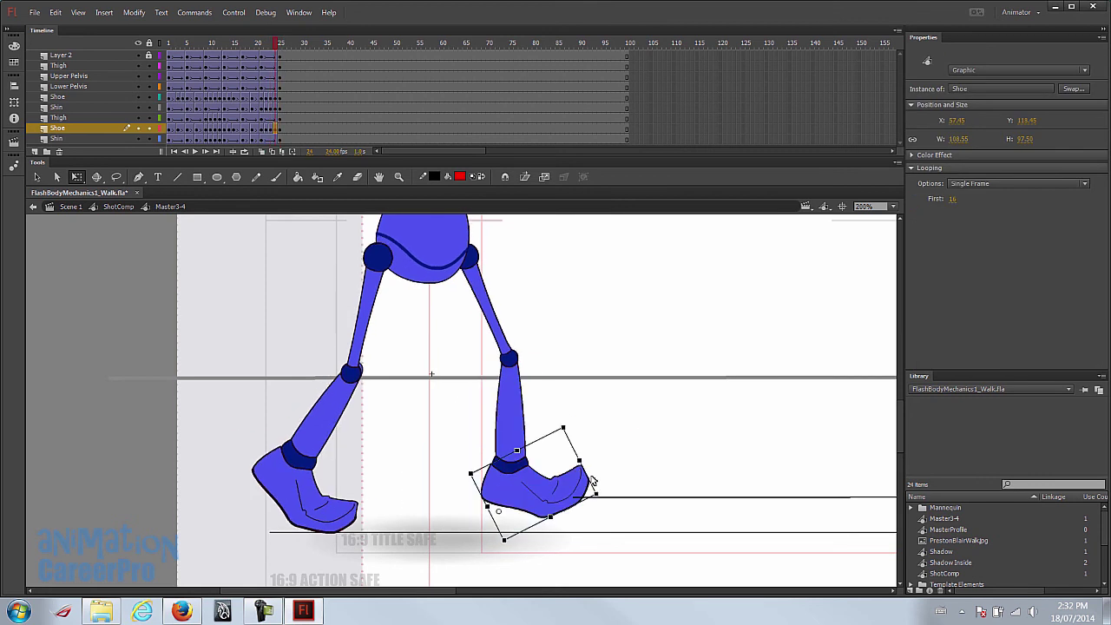
- Compare with the frame 25 shoe, then set the frame 23 shoe's single-frame graphic to first frame 7
key(".")
key(".")
key(".")
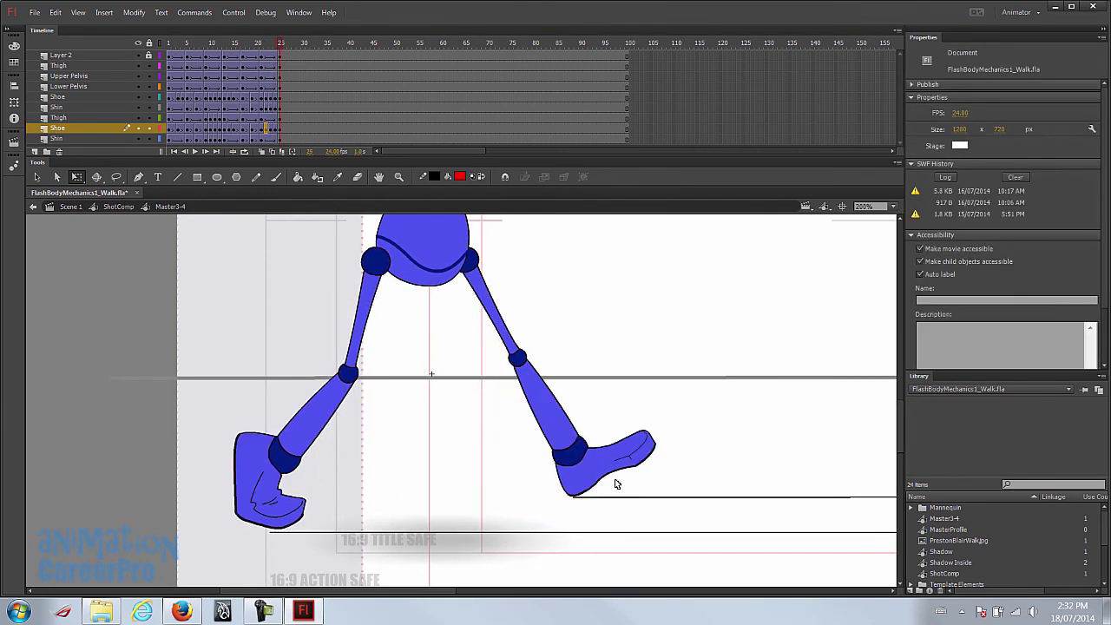
key(".")
left_click(608, 458)
key("comma")
key("comma")
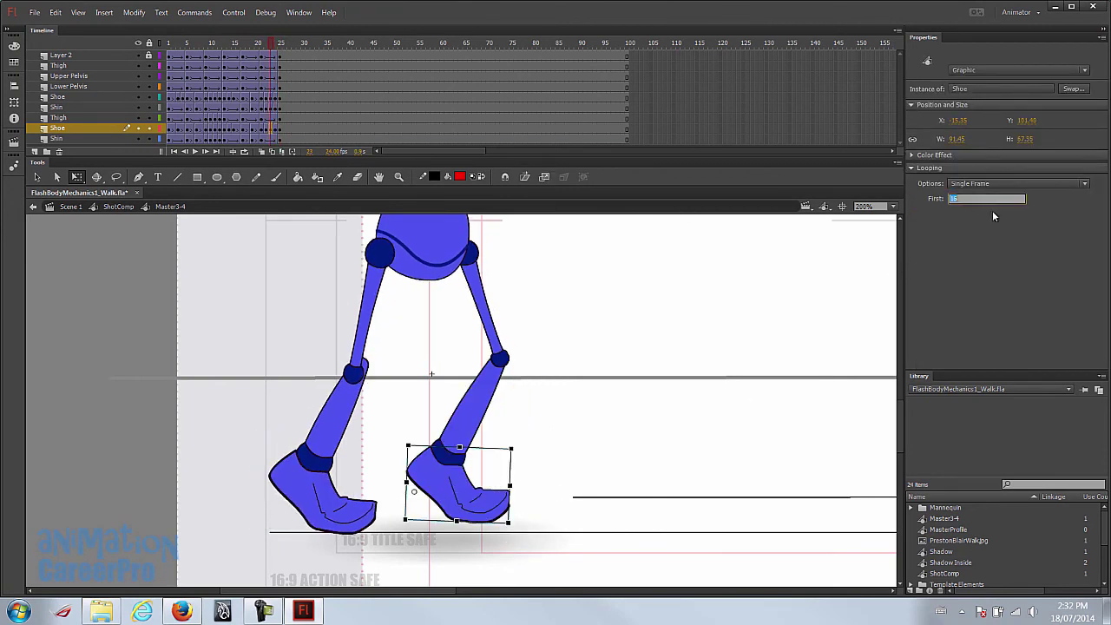
type("7")
key("Return")
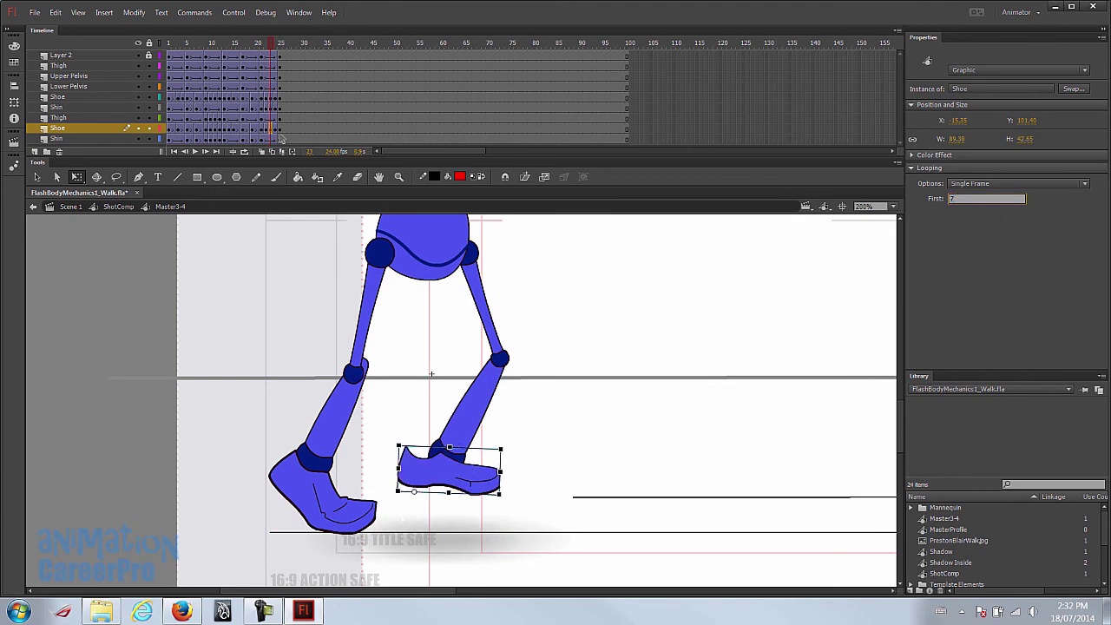
- Set the far leg's shoe at frame 24 to first frame 7
left_click(276, 137)
left_click(526, 492)
left_click(954, 199)
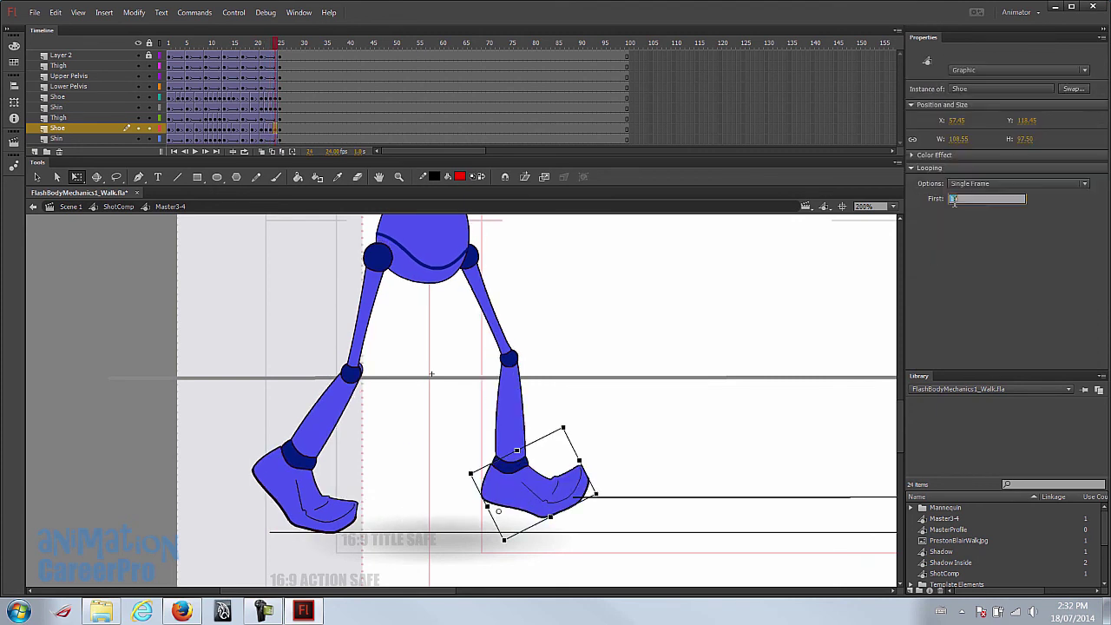
type("7")
key("Return")
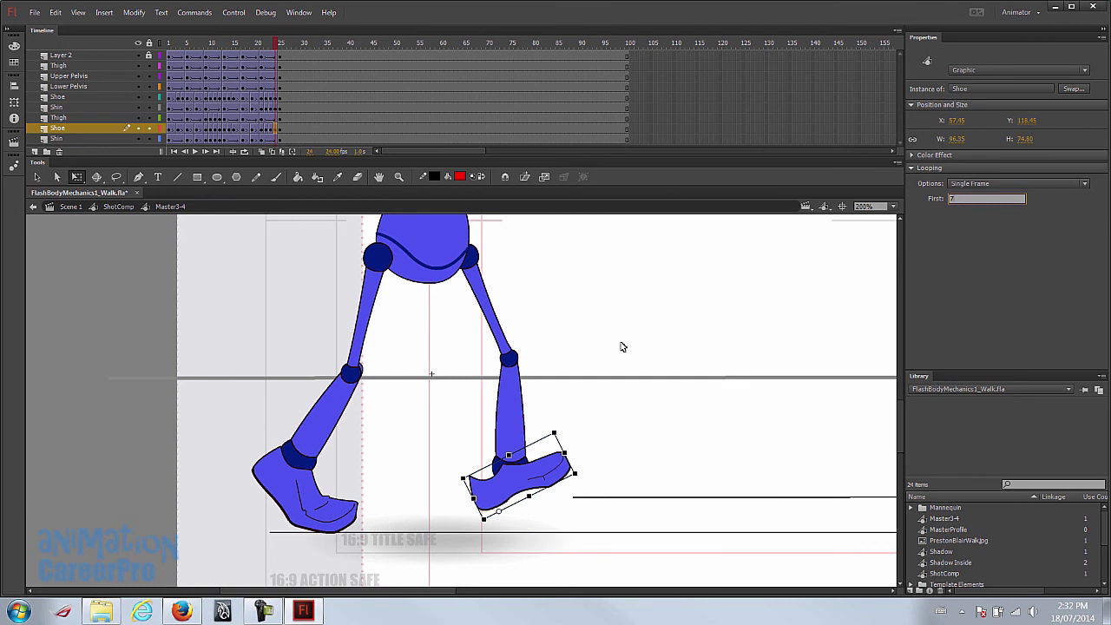
- Reposition the far leg's shoes at frames 23 and 24 against the ankle
key("comma")
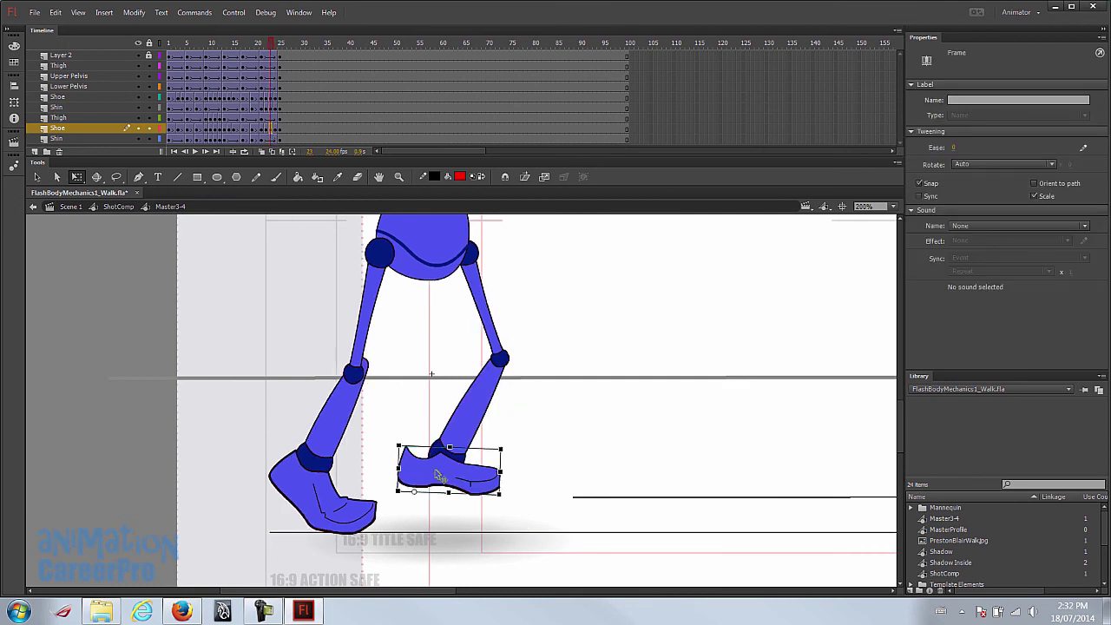
left_click(440, 475)
key("period")
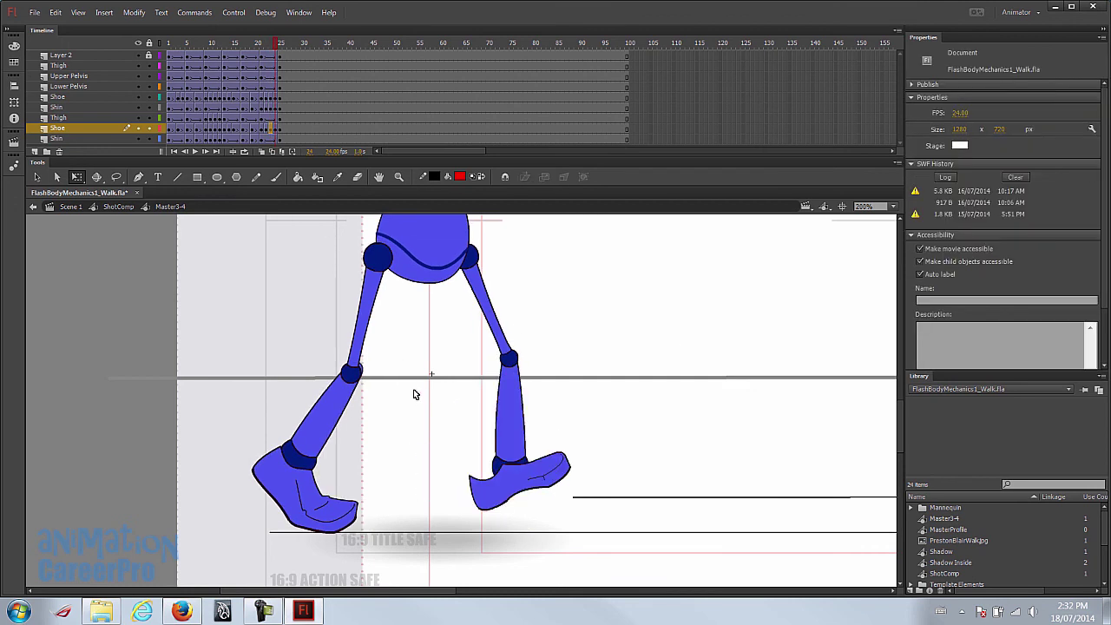
left_click_drag(514, 479, 542, 477)
- Play the walk from frame 1 with the whole figure in view at 100% zoom
left_click(171, 43)
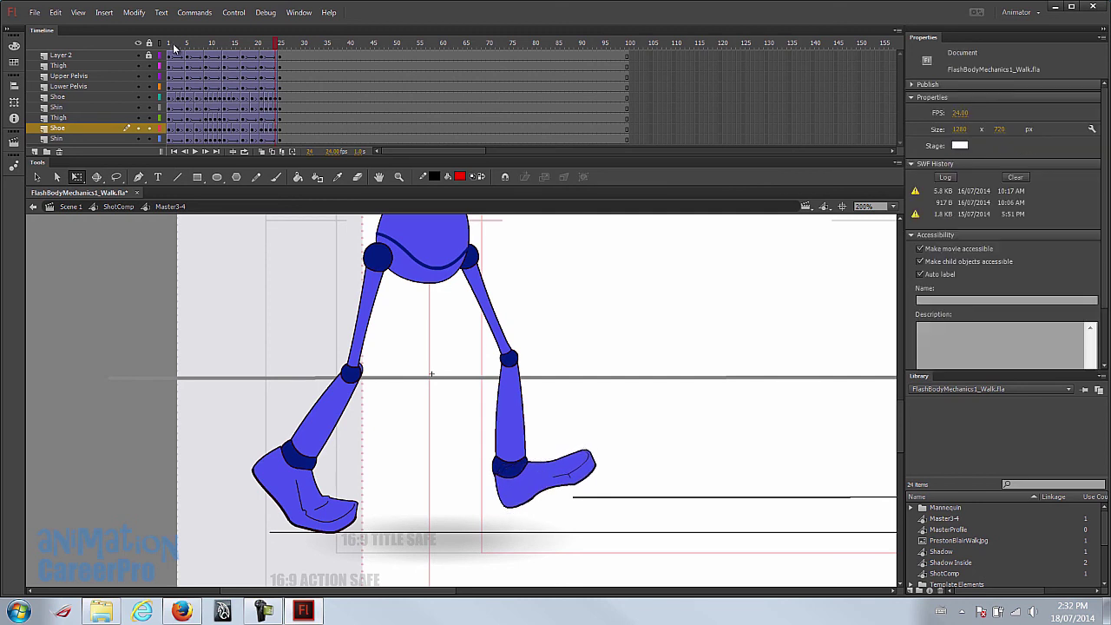
key("z")
left_click(469, 415, "alt")
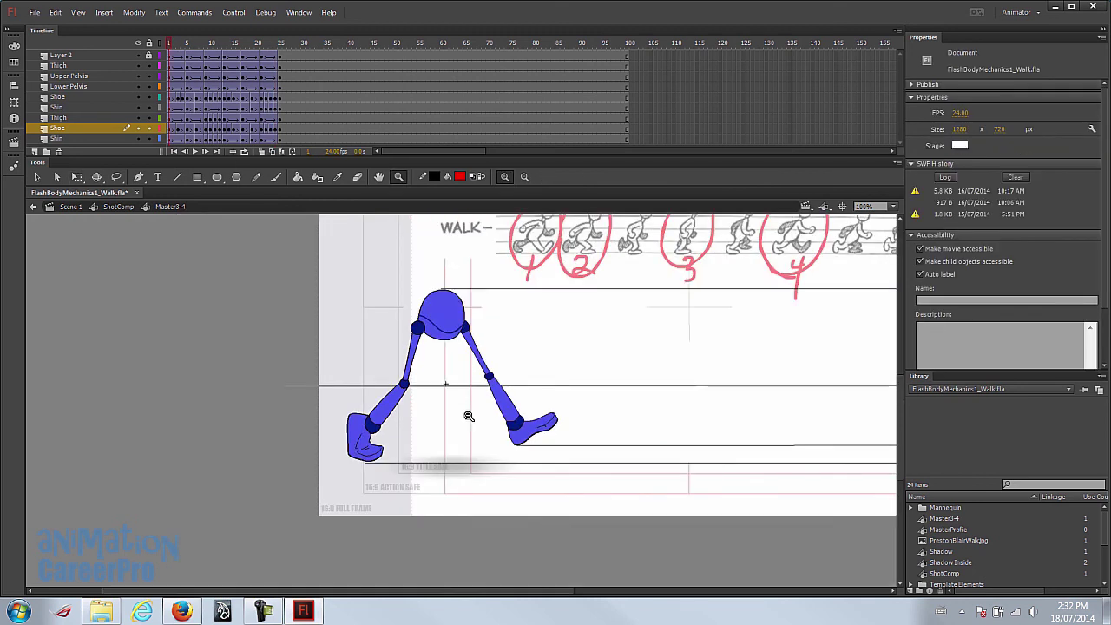
left_click_drag(504, 360, 362, 414)
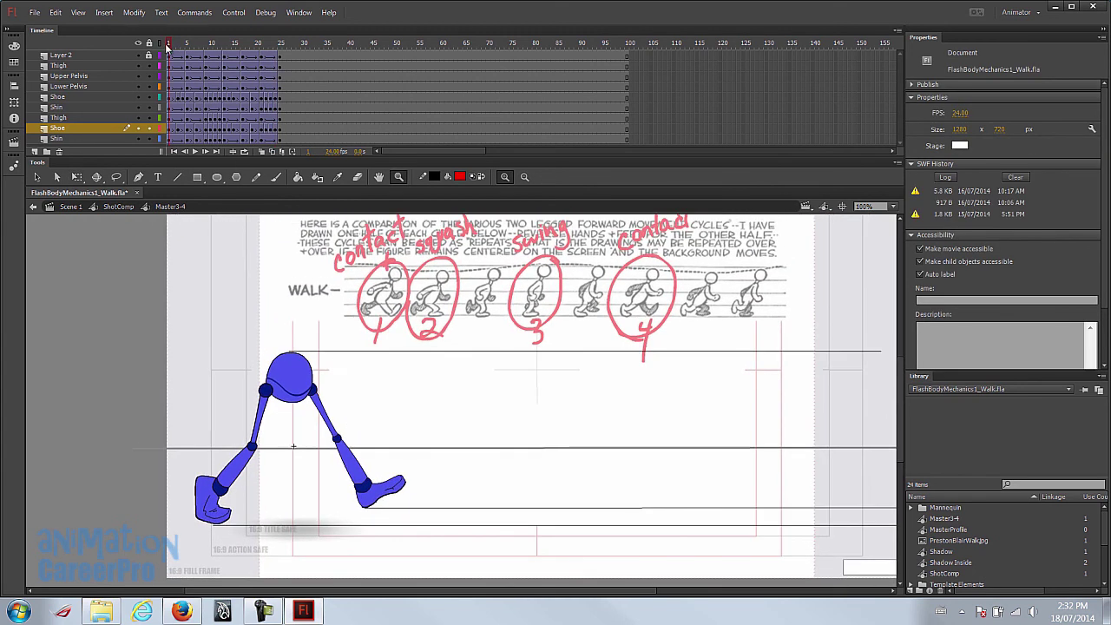
key("Return")
- Remove frames 26 to 100 from all layers of the Master3-4 symbol
left_click(284, 56)
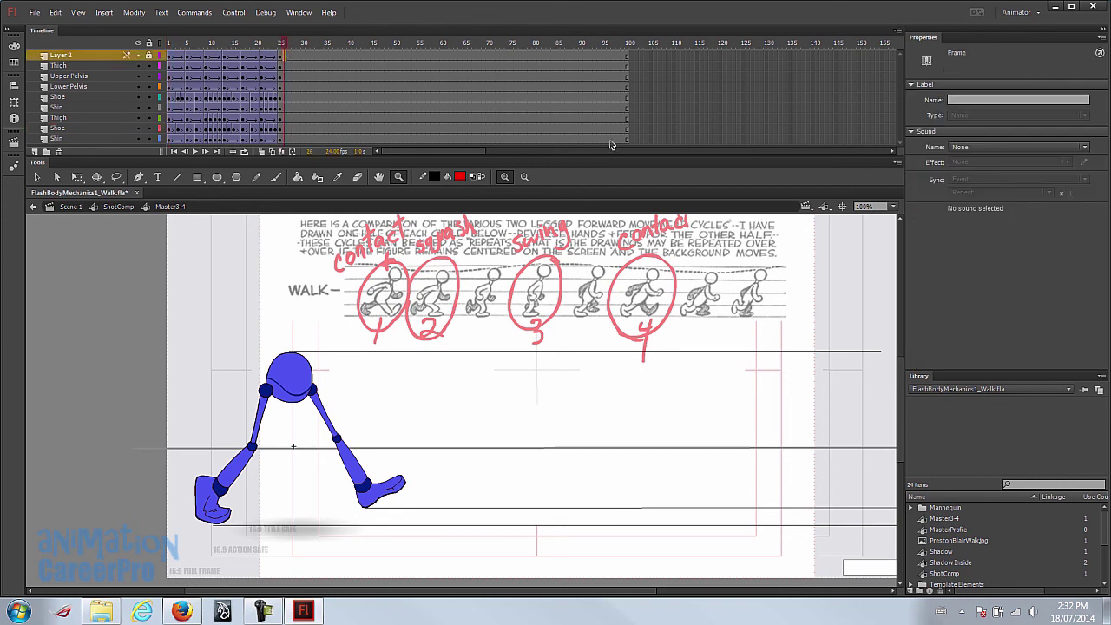
left_click(626, 139, "shift")
right_click(534, 109)
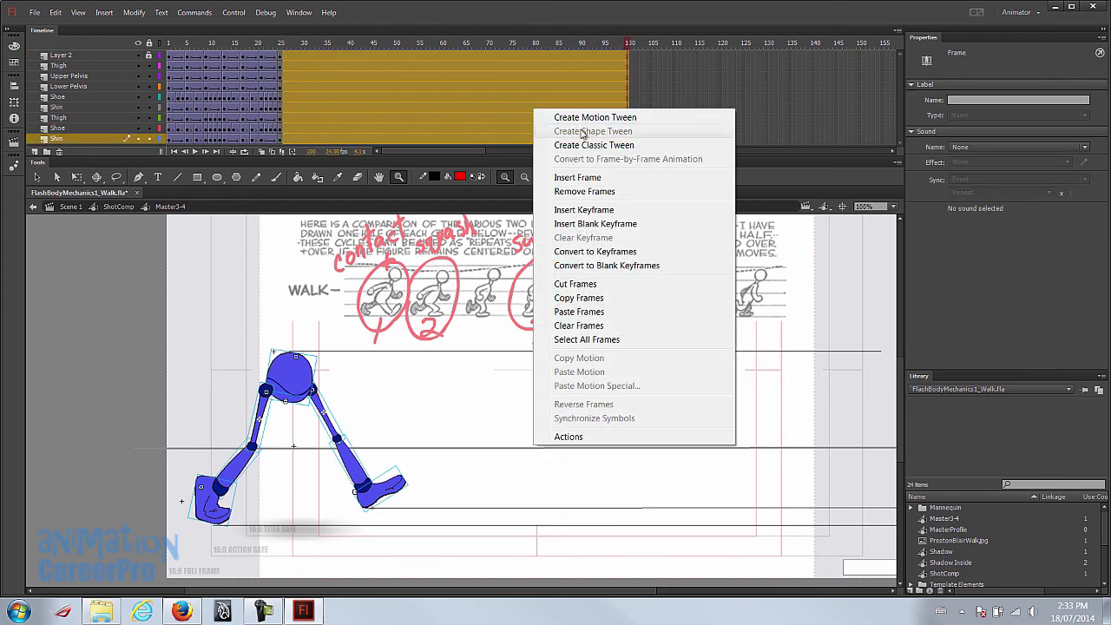
left_click(598, 192)
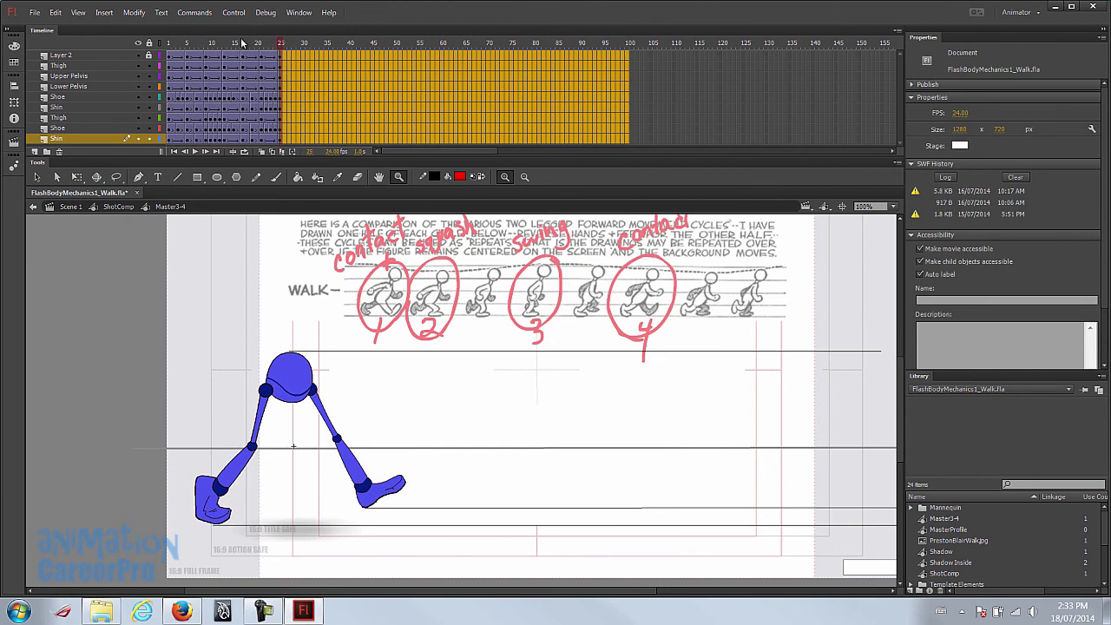
- Turn on looped playback for frames 1 to 25 and play the walk cycle
left_click(245, 153)
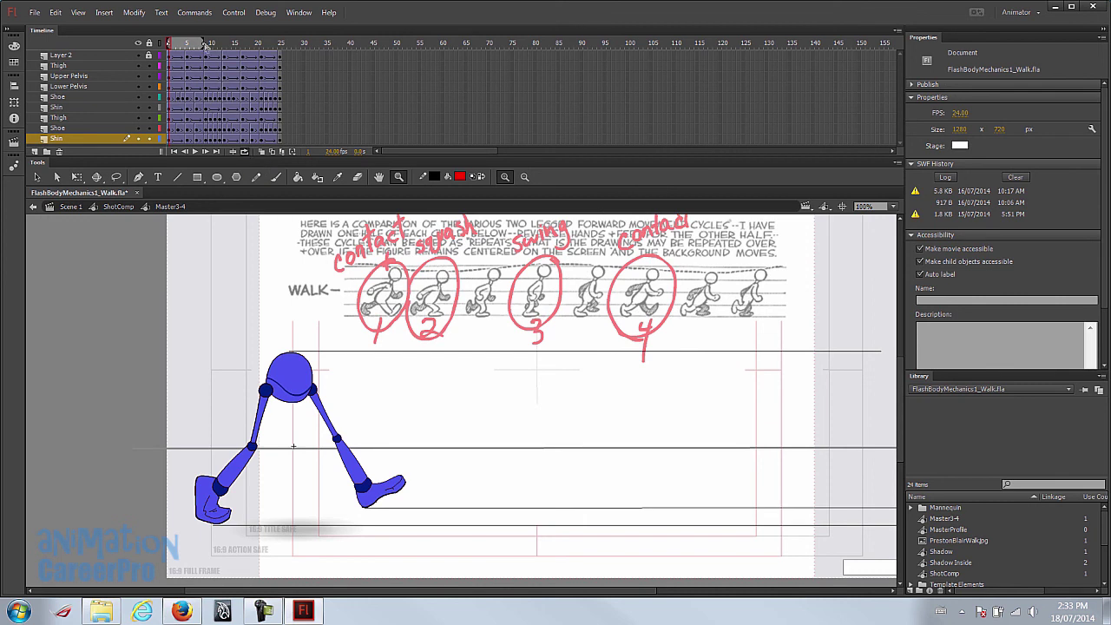
left_click_drag(209, 50, 279, 53)
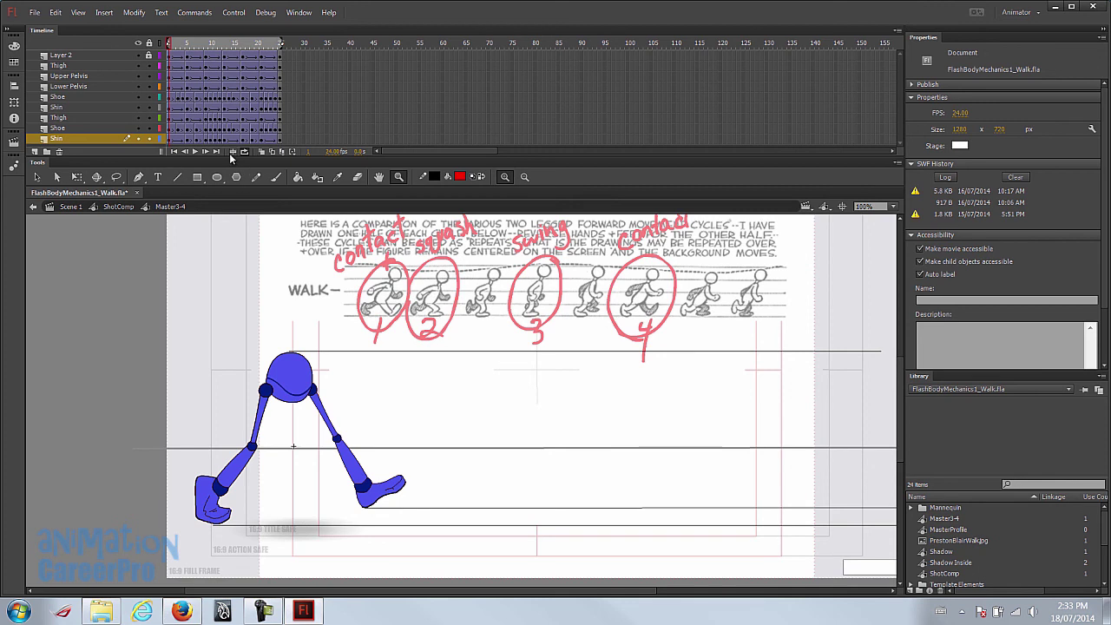
key("Return")
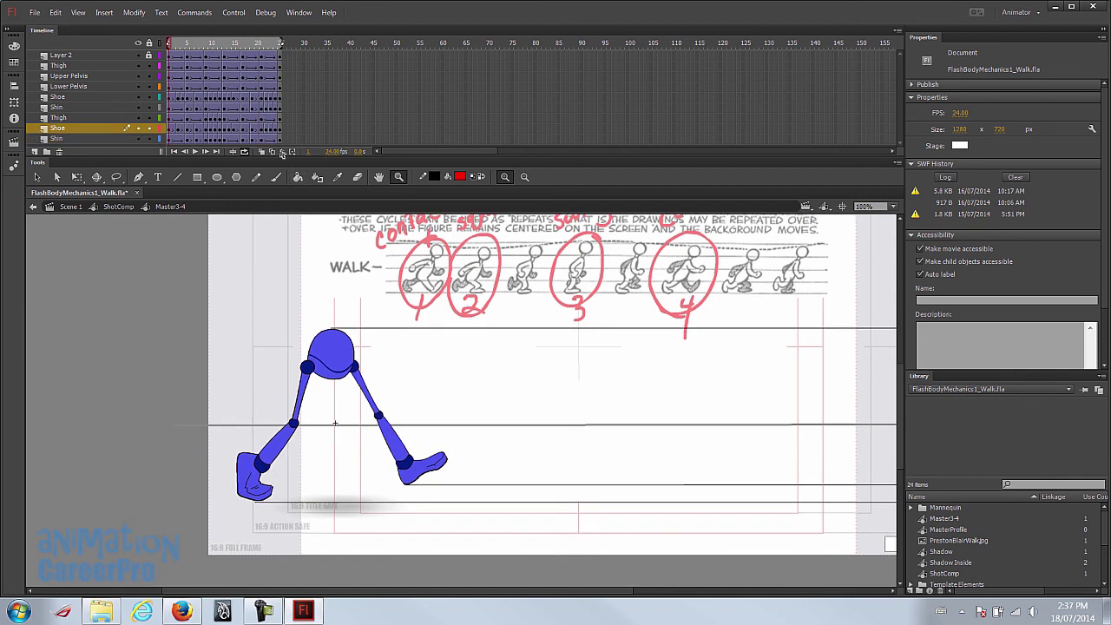
key("Return")
key("Return")
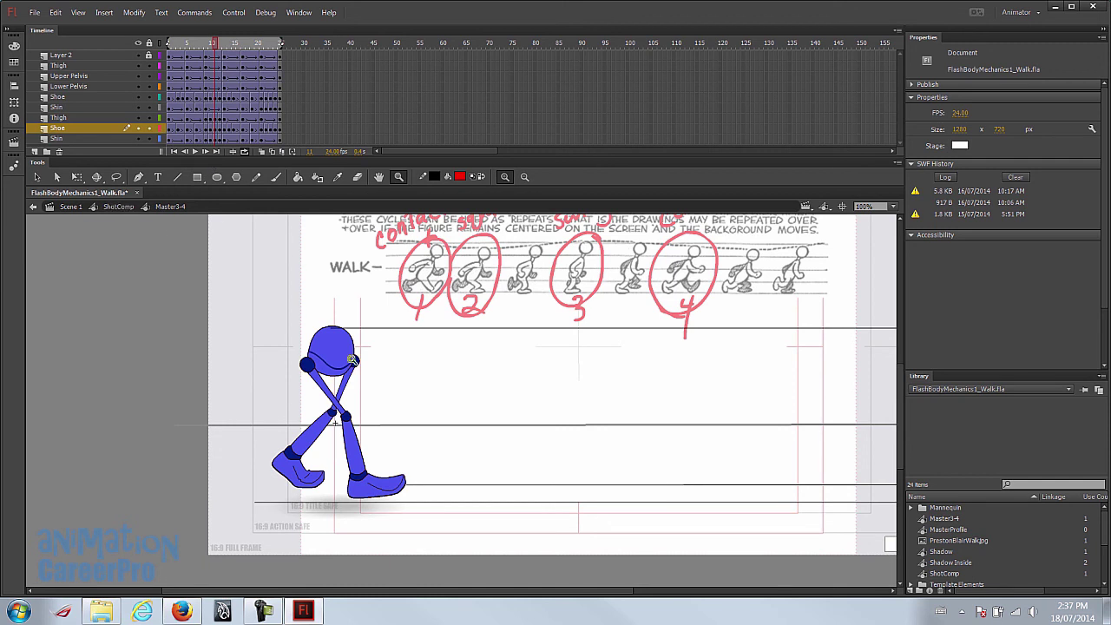
- Leave the Master3-4 symbol and return to the ShotComp timeline with the mannequin instance in view
key("v")
double_click(410, 389)
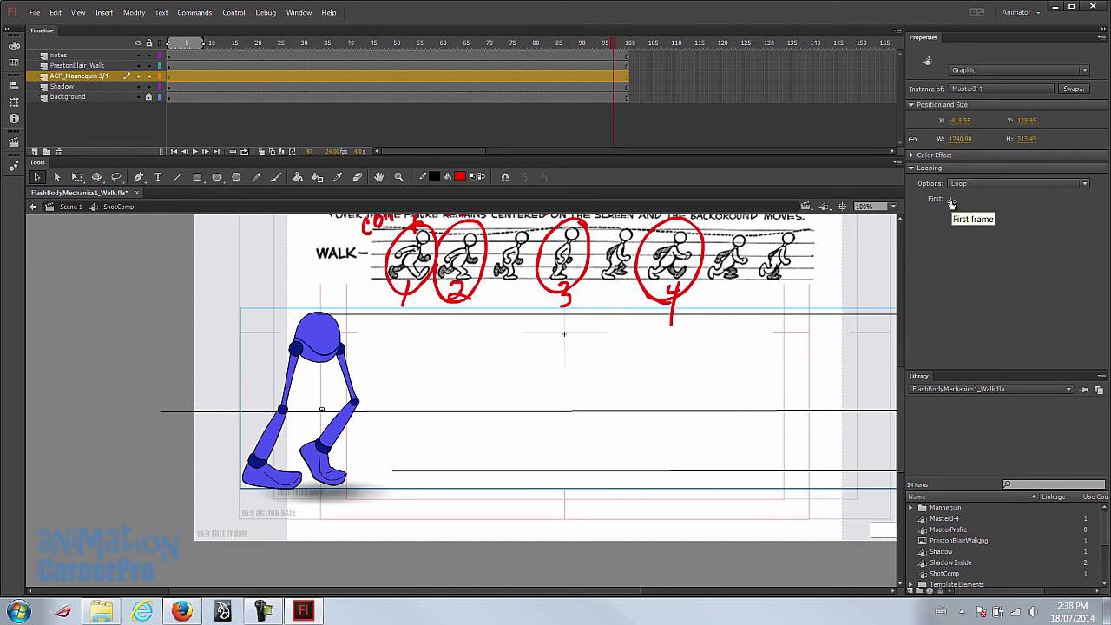
left_click_drag(322, 343, 299, 317)
key("ctrl+z")
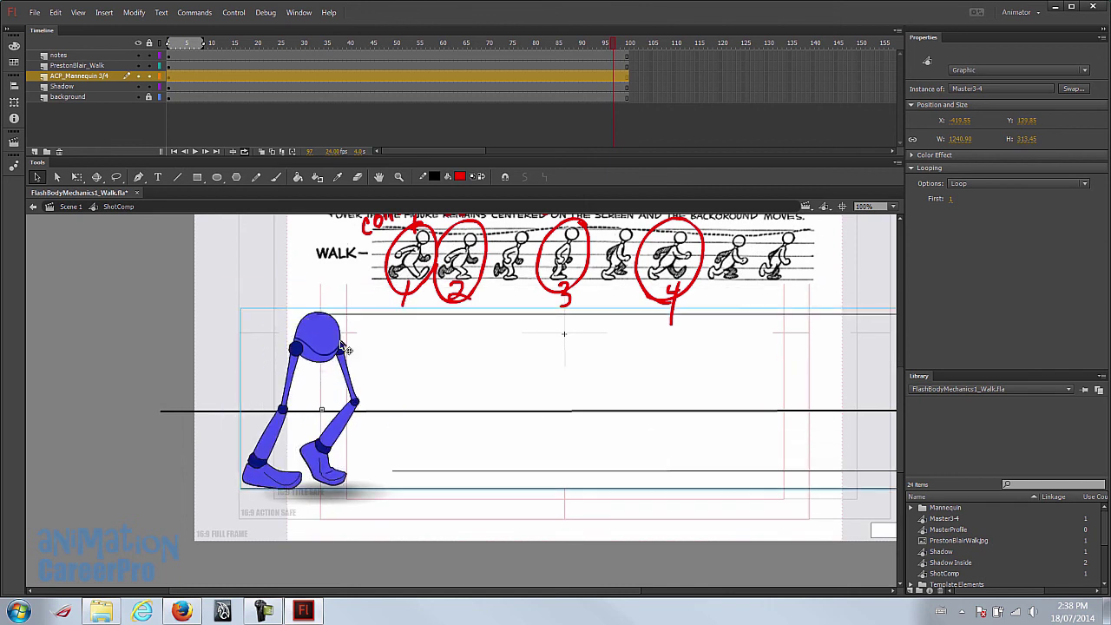
left_click_drag(639, 369, 120, 379)
left_click_drag(477, 361, 559, 347)
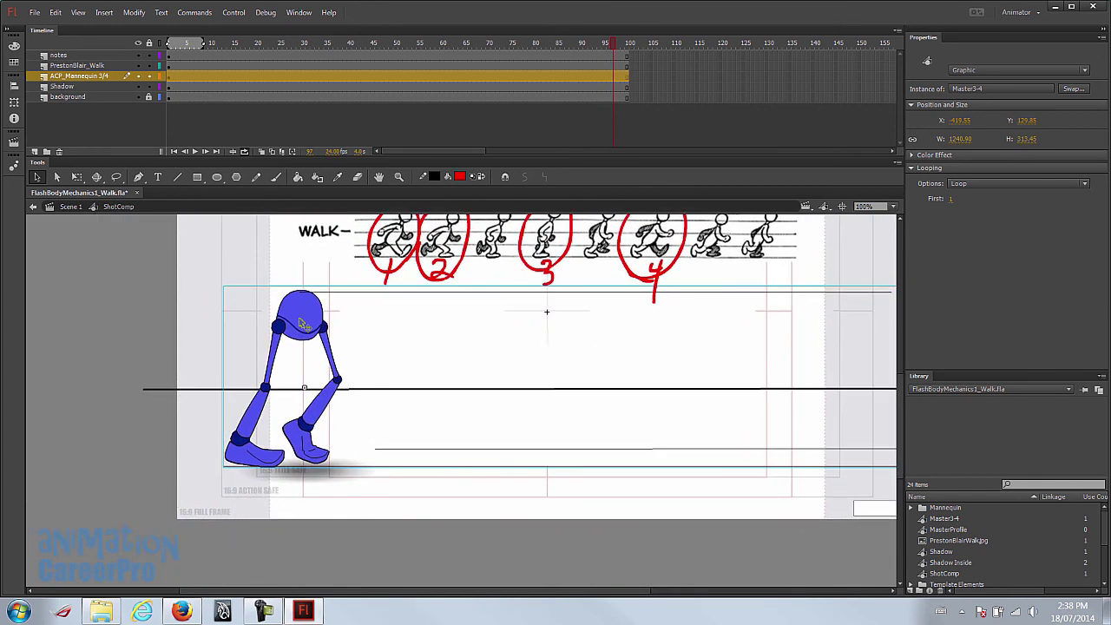
- Turn off looped playback and insert a keyframe at frame 50 on the ACP_Mannequin 3/4 layer
left_click(170, 76)
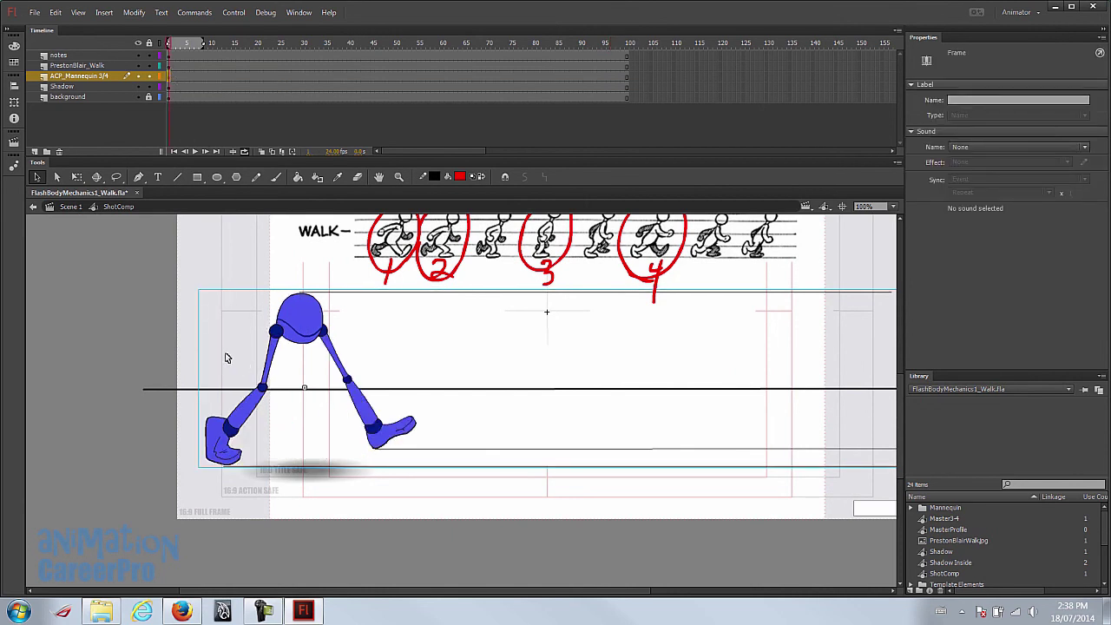
left_click_drag(660, 341, 732, 369)
left_click(189, 98)
left_click(397, 45)
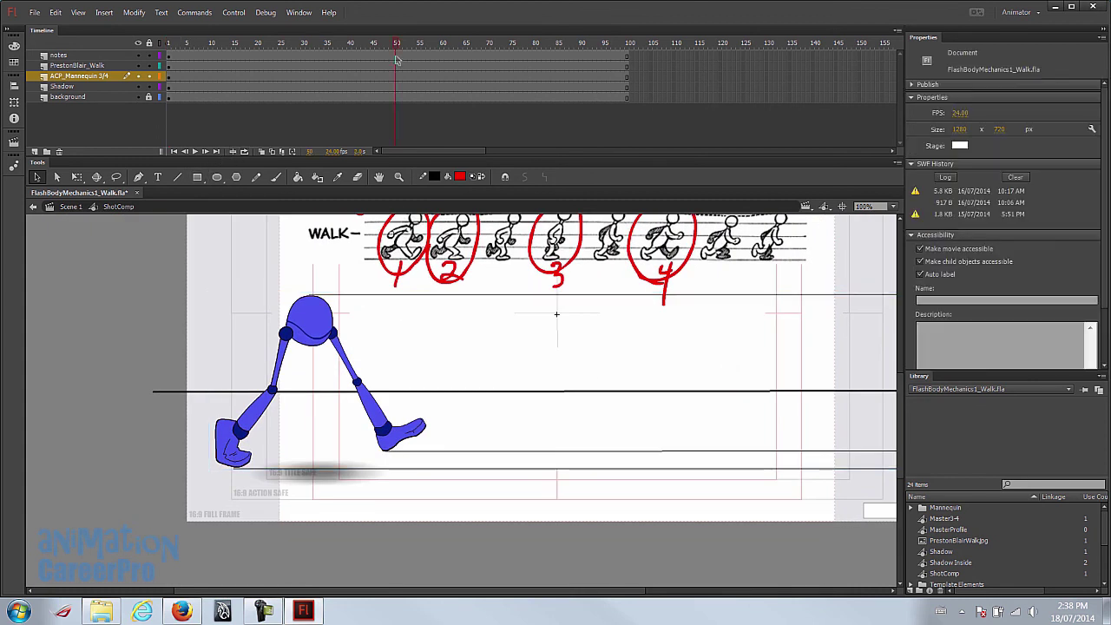
left_click(396, 76)
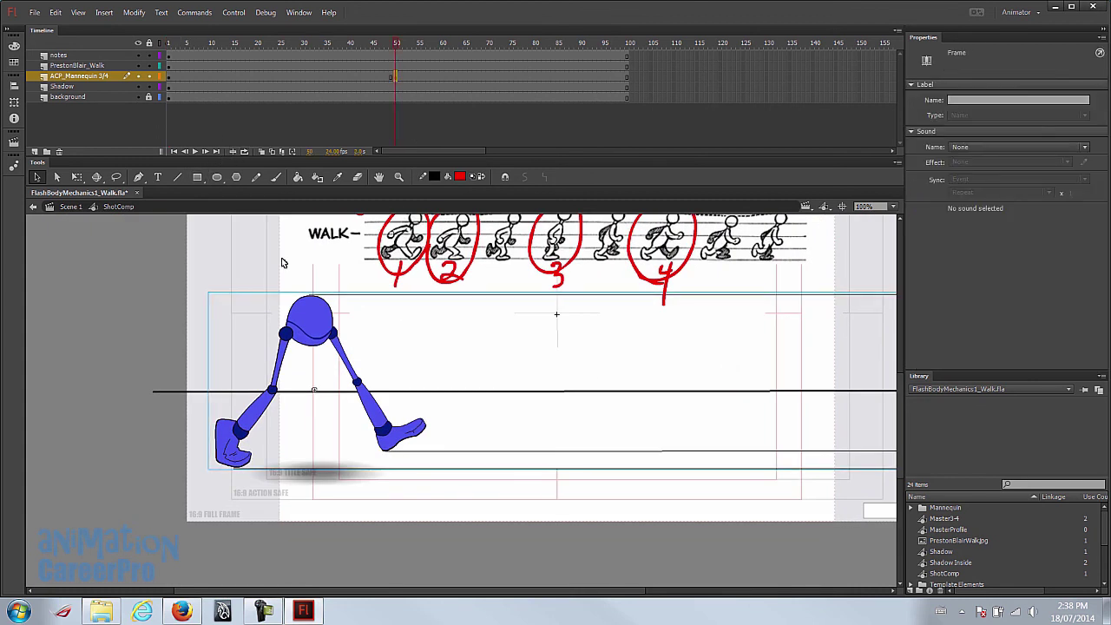
- Move the frame 50 mannequin straight across the stage to the right, to X 180.45
left_click(306, 324)
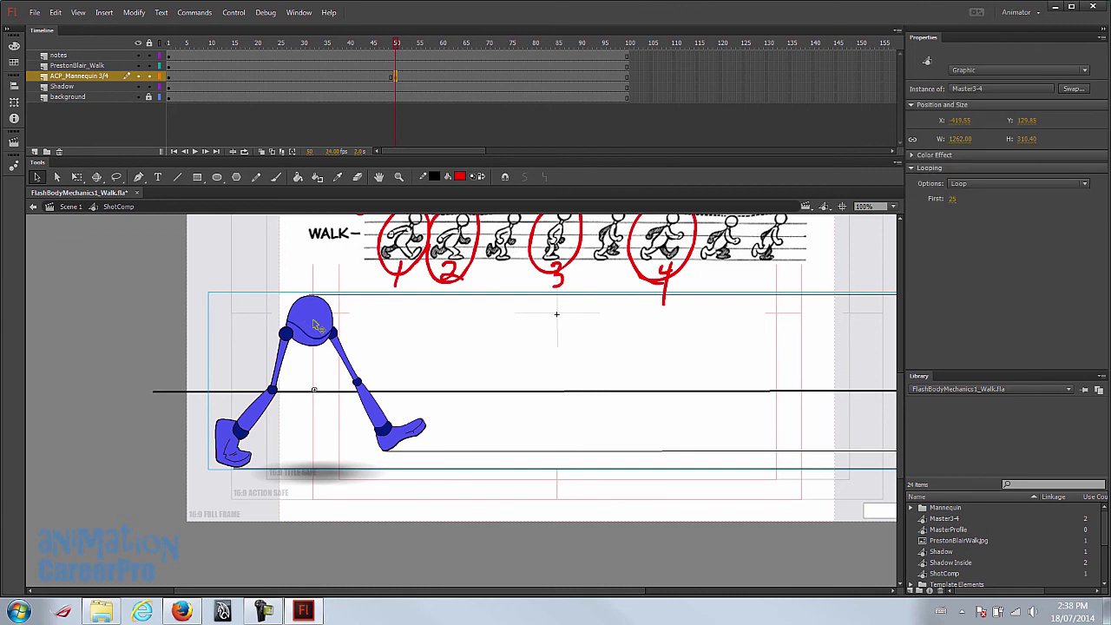
scroll(315, 323, "right", 3)
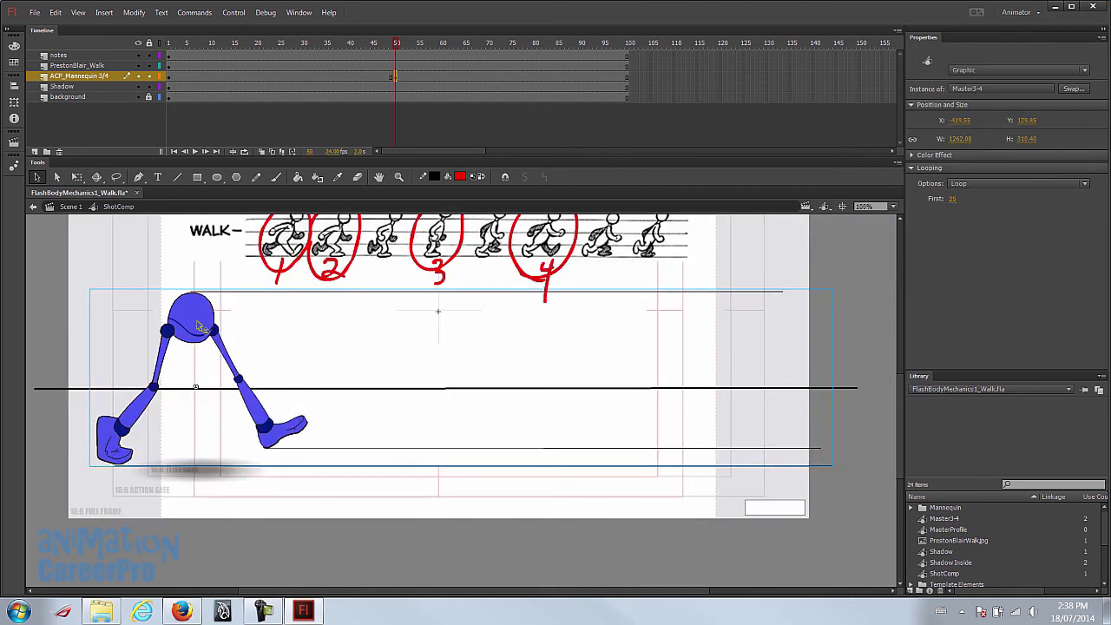
key("shift+Right")
key("shift+Right")
key("shift+Right")
key("shift+Right")
key("shift+Right")
key("shift+Right")
key("shift+Right")
key("shift+Right")
key("shift+Right")
key("shift+Right")
key("shift+Right")
key("shift+Right")
key("shift+Right")
key("shift+Right")
key("shift+Right")
key("shift+Right")
key("shift+Right")
key("shift+Right")
key("shift+Right")
key("shift+Right")
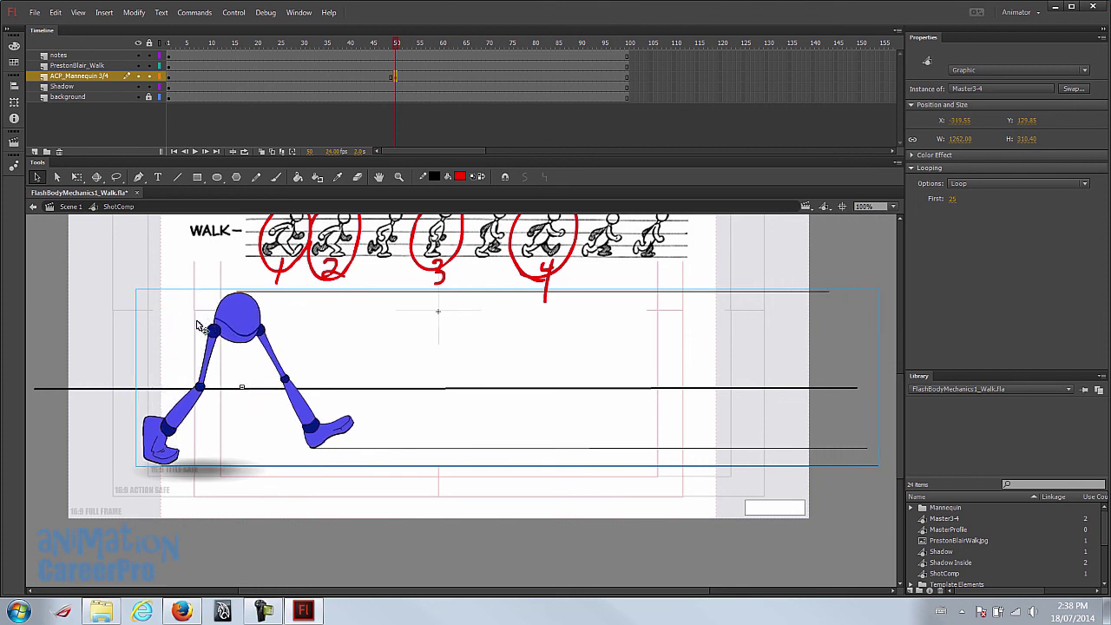
key("shift+Right")
key("shift+Right")
key("shift+Right")
key("shift+Right")
key("shift+Right")
key("shift+Right")
key("shift+Right")
key("shift+Right")
key("shift+Right")
key("shift+Right")
key("shift+Right")
key("shift+Right")
key("shift+Right")
key("shift+Right")
key("shift+Right")
key("shift+Right")
key("shift+Right")
key("shift+Right")
key("shift+Right")
key("shift+Right")
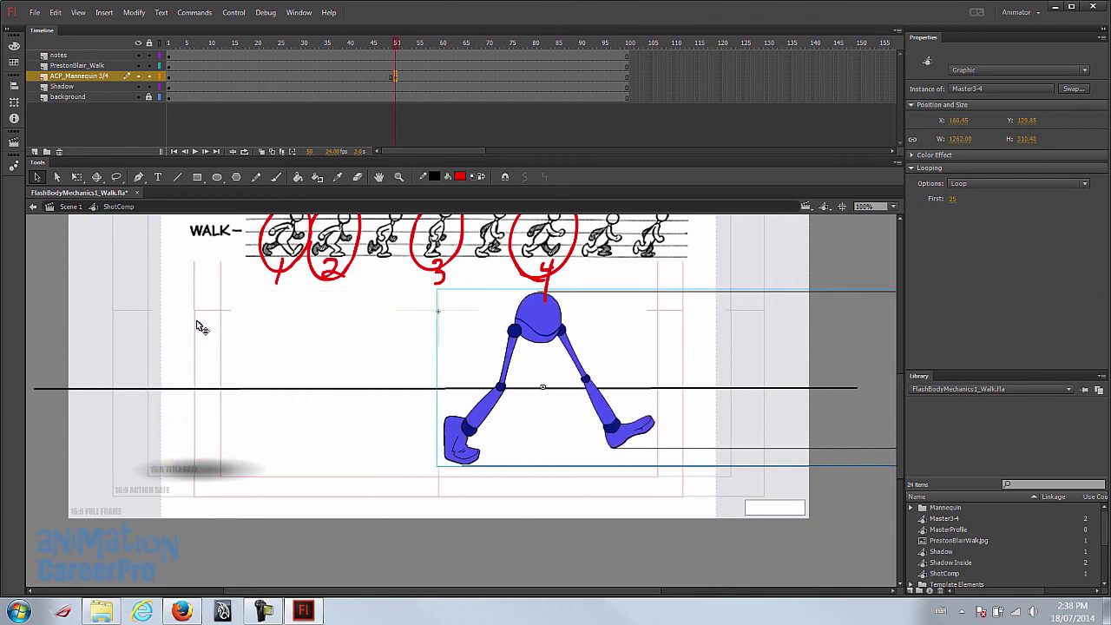
- Create a classic tween on the ACP_Mannequin 3/4 layer between frames 1 and 50
right_click(338, 77)
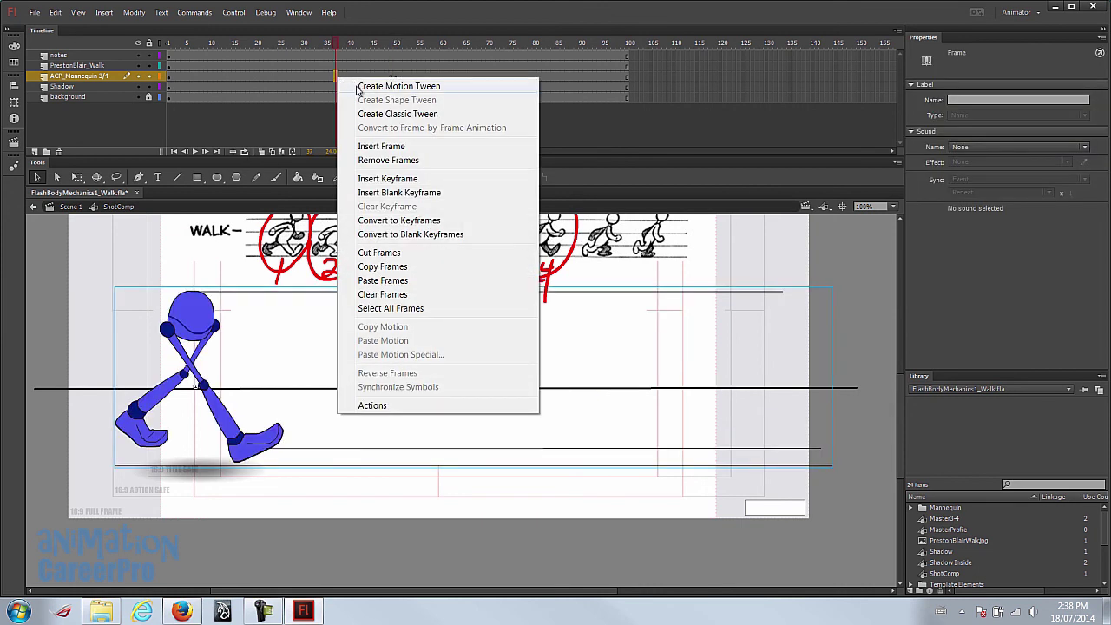
left_click(369, 114)
left_click(172, 44)
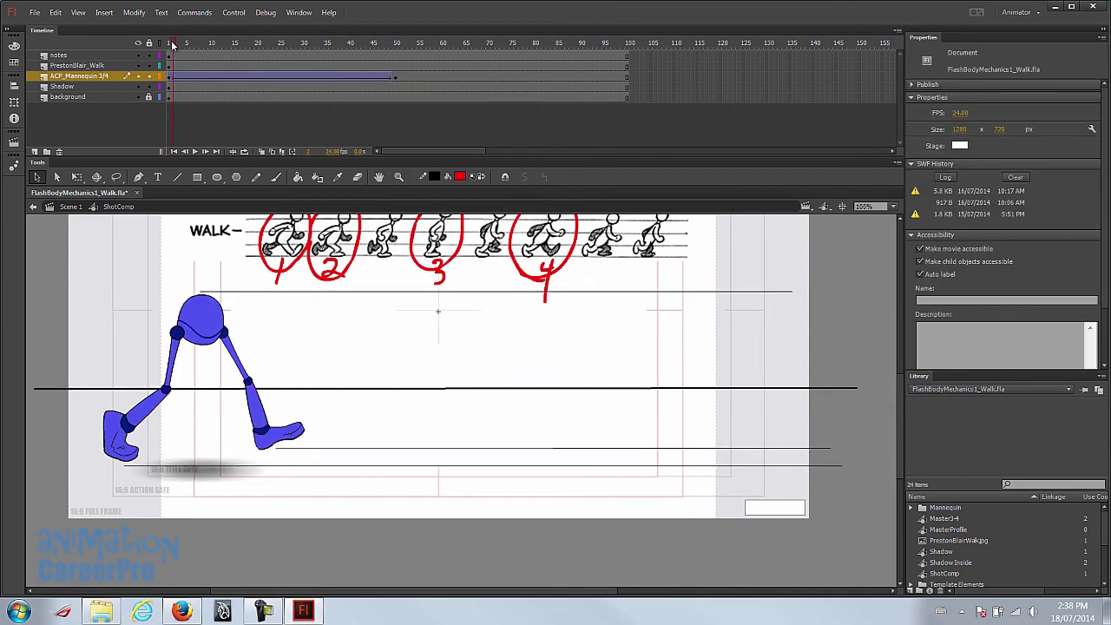
- Play the walk tween from frame 1, and move the frame 50 mannequin straight right to X 460.45
left_click(170, 43)
key("Return")
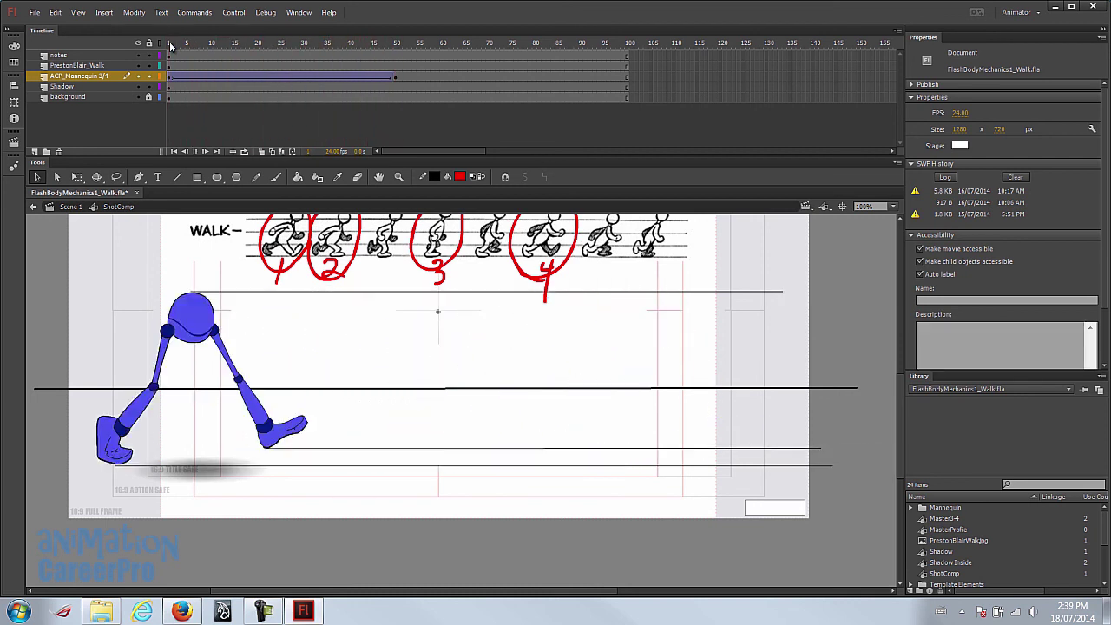
left_click(171, 45)
left_click(395, 76)
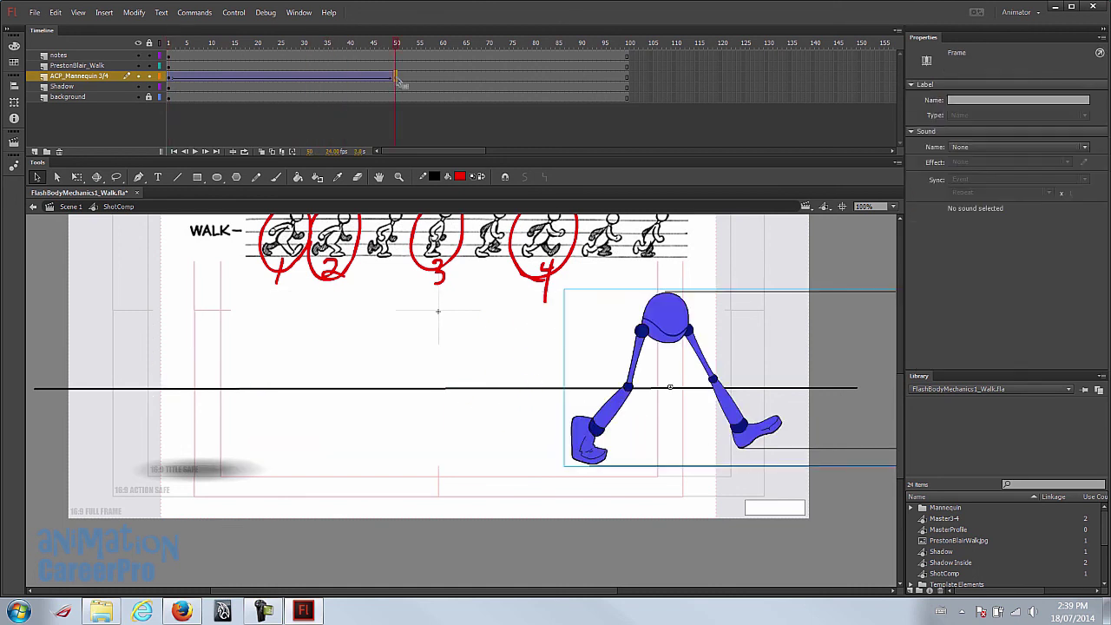
left_click(656, 323)
key("Right")
key("Right")
key("Right")
key("Right")
key("Right")
key("Right")
key("Right")
key("Right")
key("Right")
key("Right")
key("Right")
key("Right")
key("Right")
key("Right")
key("Right")
key("Right")
key("Right")
key("Right")
key("Right")
key("Right")
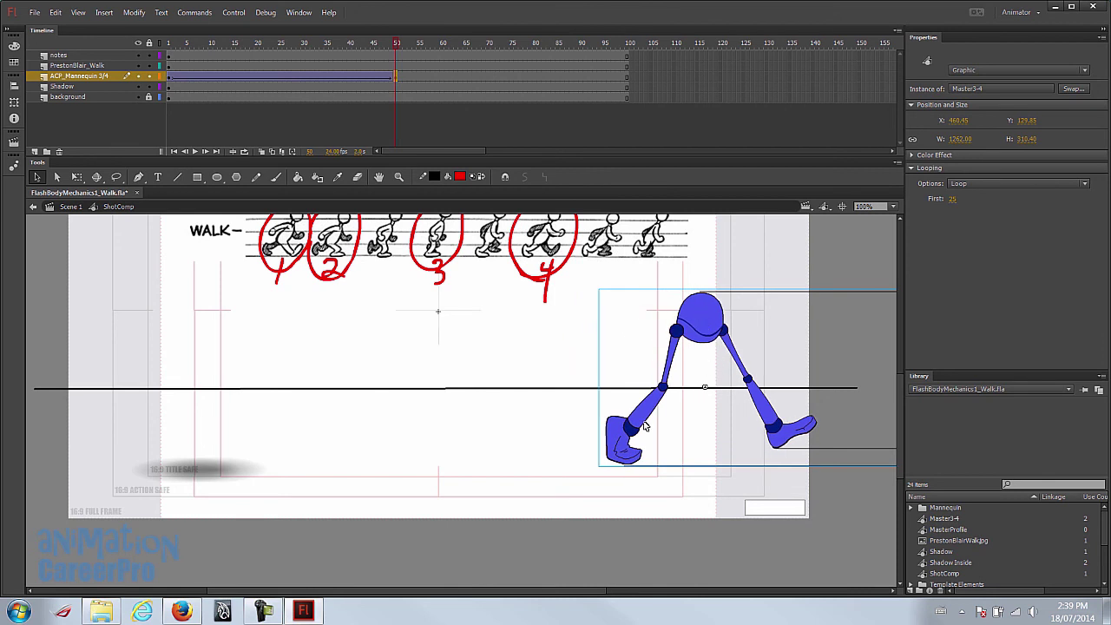
left_click(490, 219)
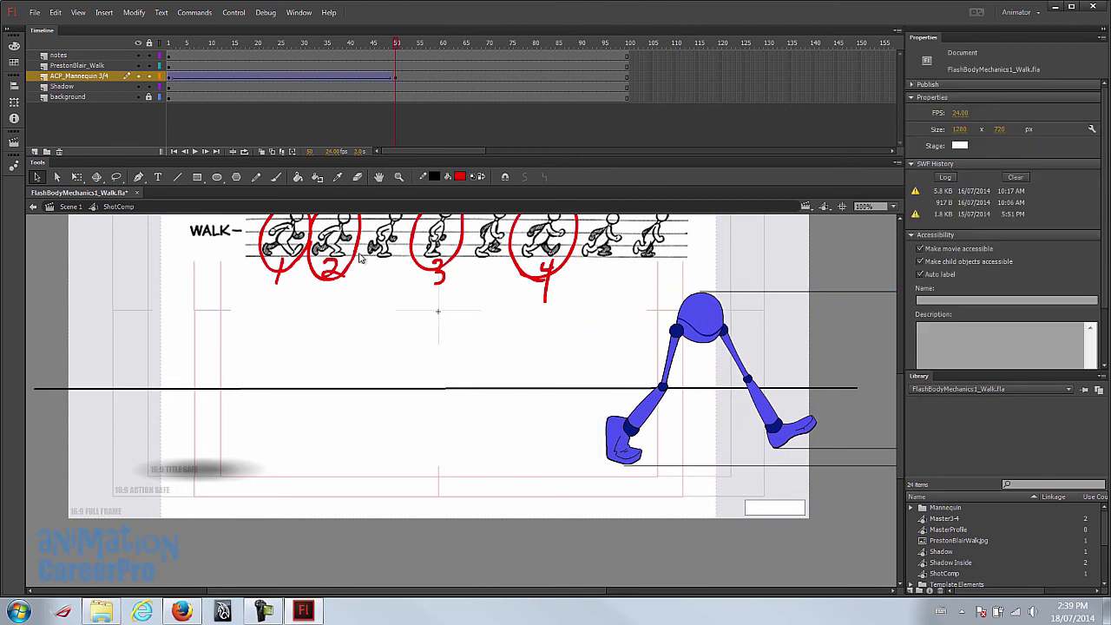
- Preview the walk for foot sliding and move the frame 50 mannequin further right to about X 500
left_click(170, 42)
key("Return")
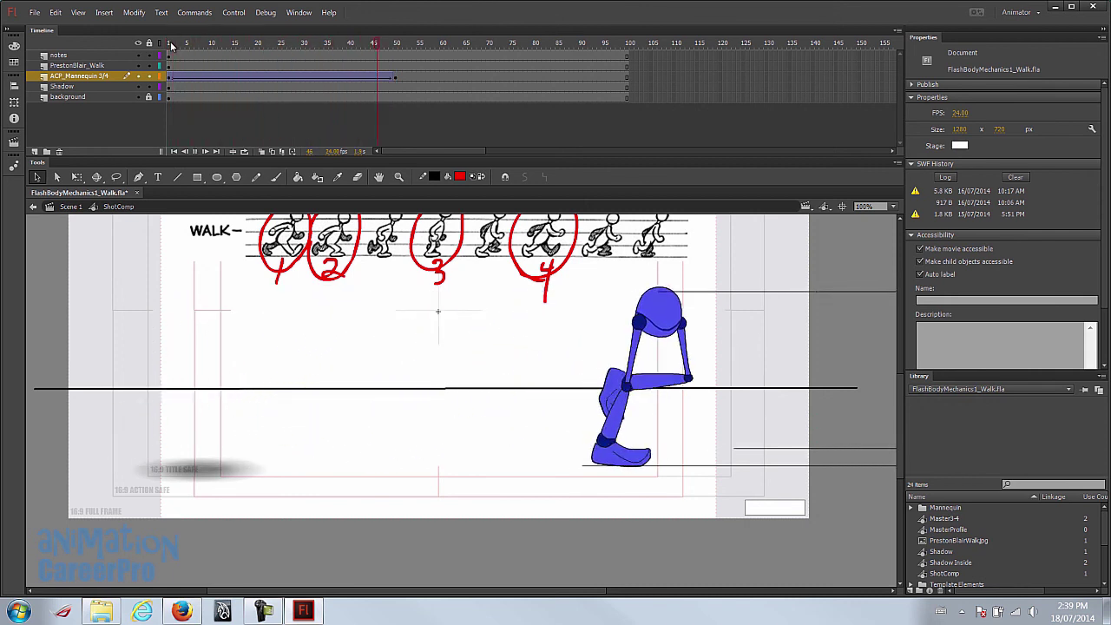
left_click_drag(231, 57, 247, 64)
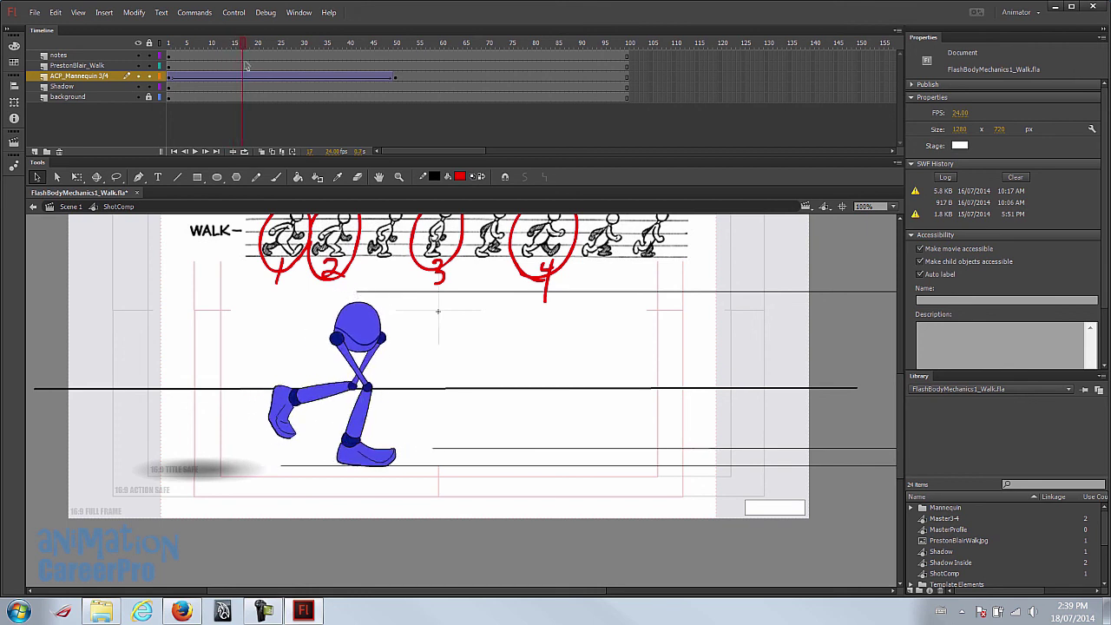
left_click(395, 79)
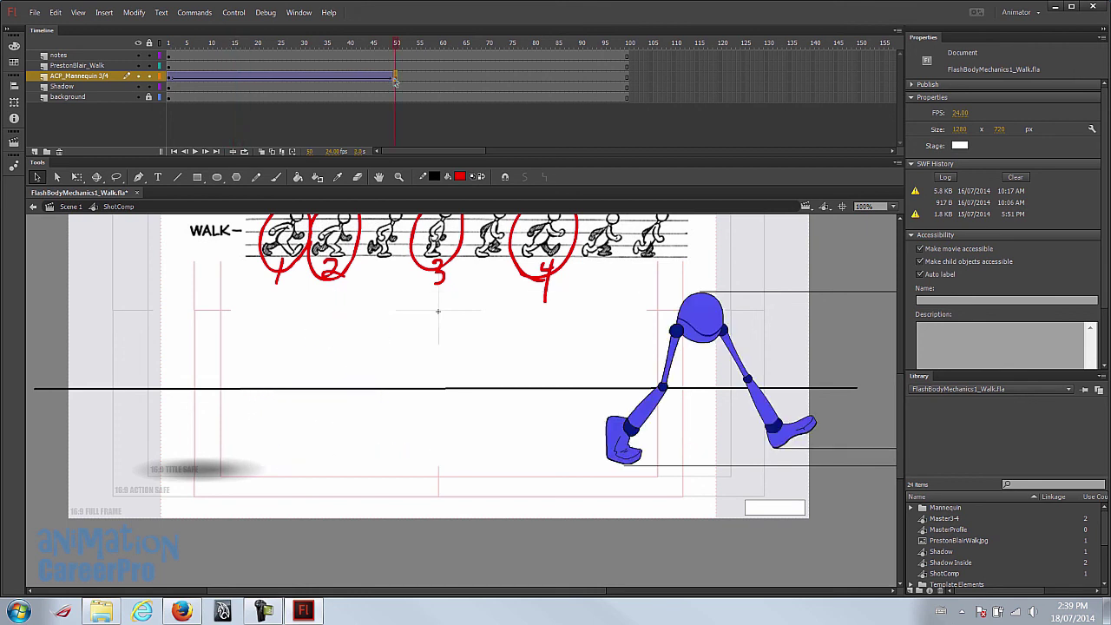
left_click(692, 333)
key("shift+Right")
key("shift+Right")
key("shift+Right")
key("shift+Right")
key("shift+Right")
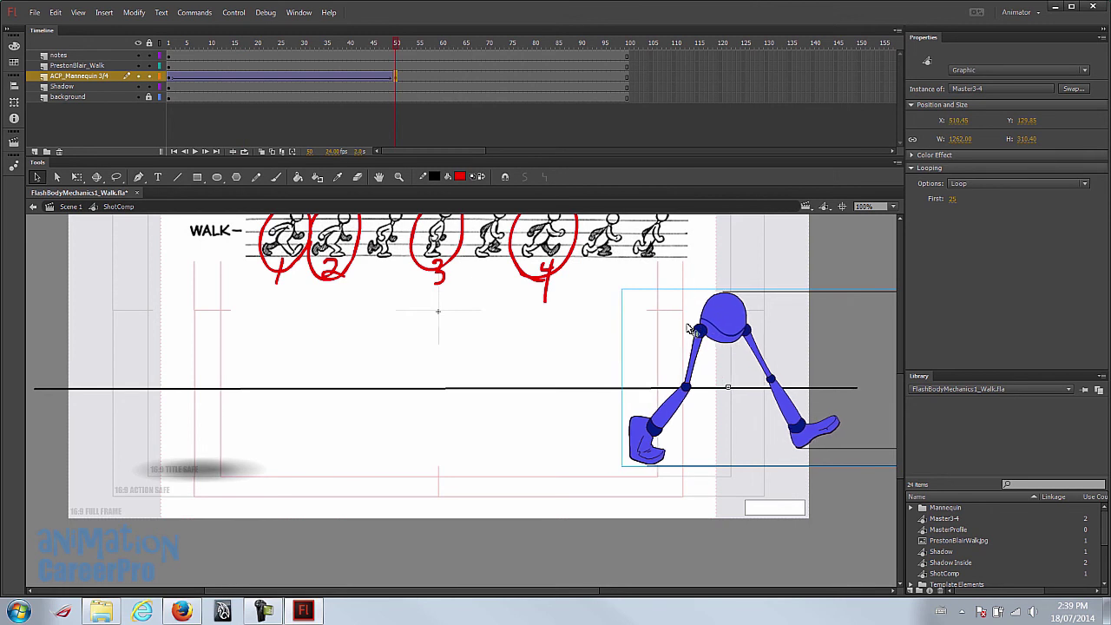
- Scrub the early steps of the walk and move the frame 50 mannequin right to X 530.45
left_click_drag(180, 45, 261, 66)
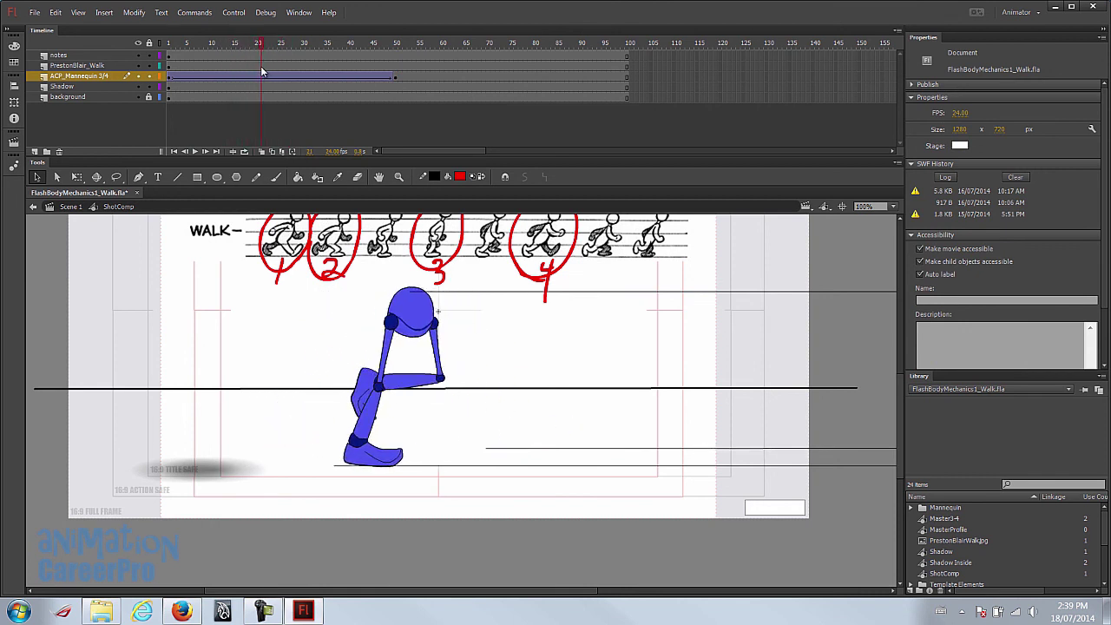
left_click(395, 76)
left_click(734, 333)
key("shift+Right")
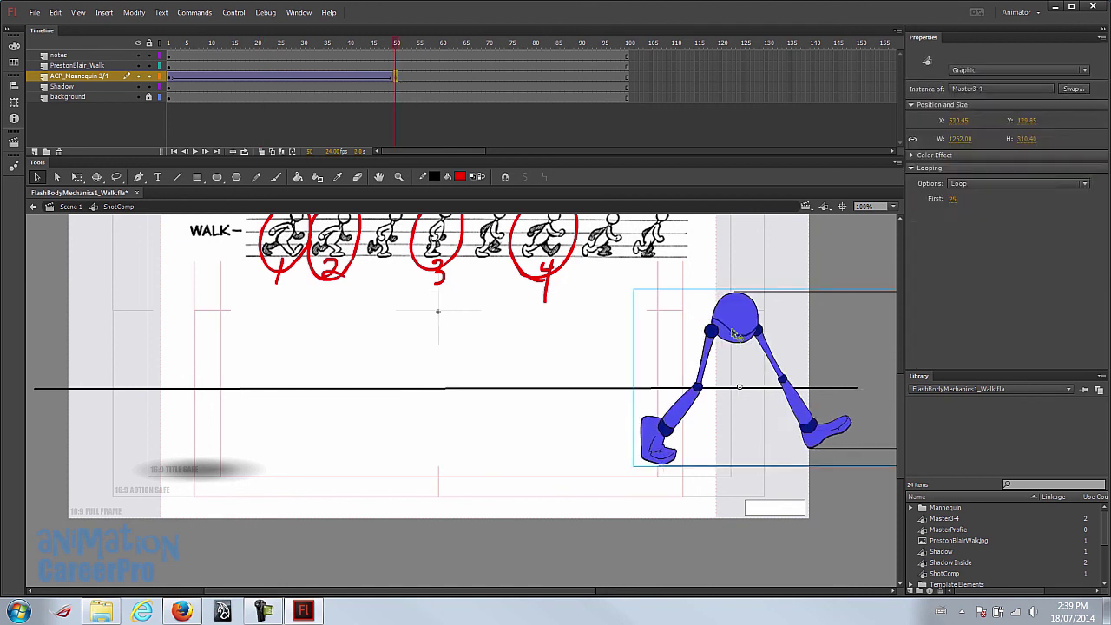
key("shift+Right")
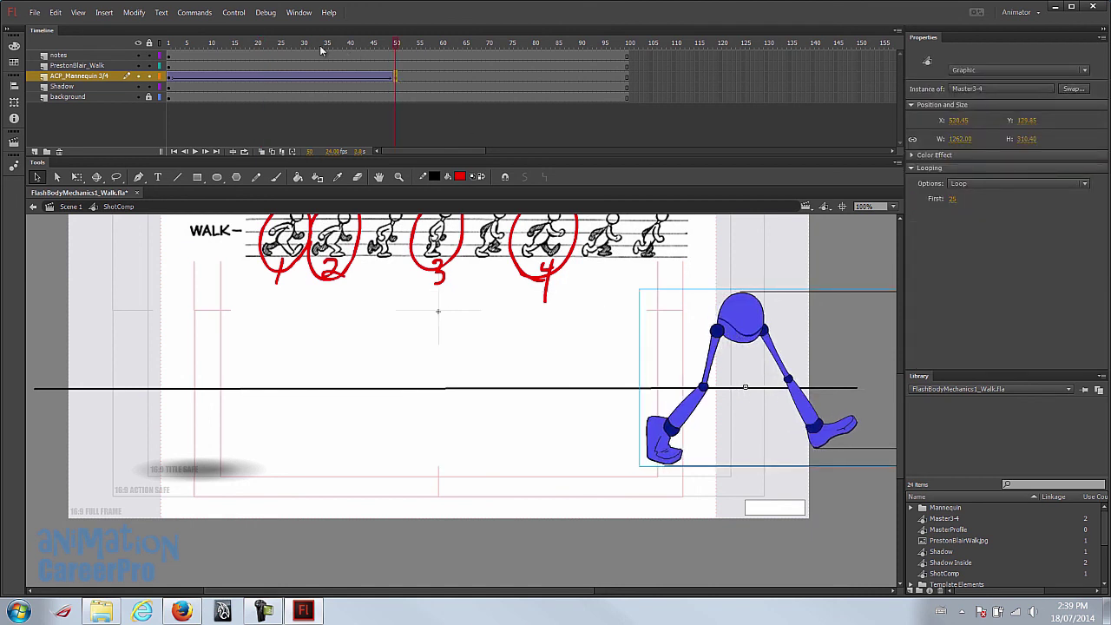
- Scrub and repeatedly play the walk across the stage to examine how the feet hold against the ground
left_click_drag(329, 47, 230, 74)
key("Return")
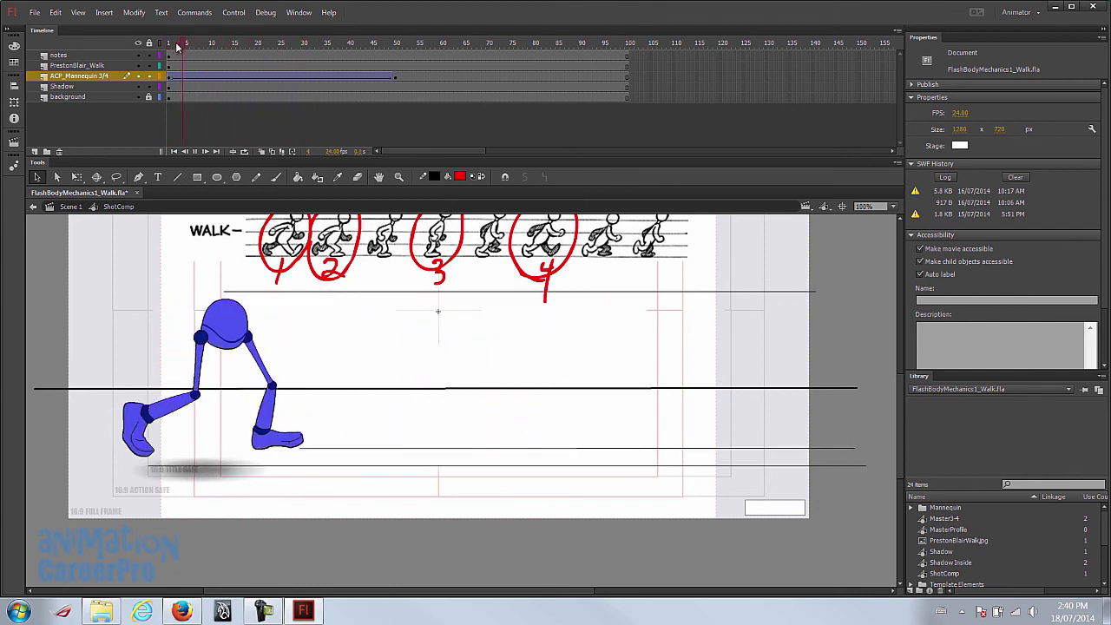
left_click(176, 46)
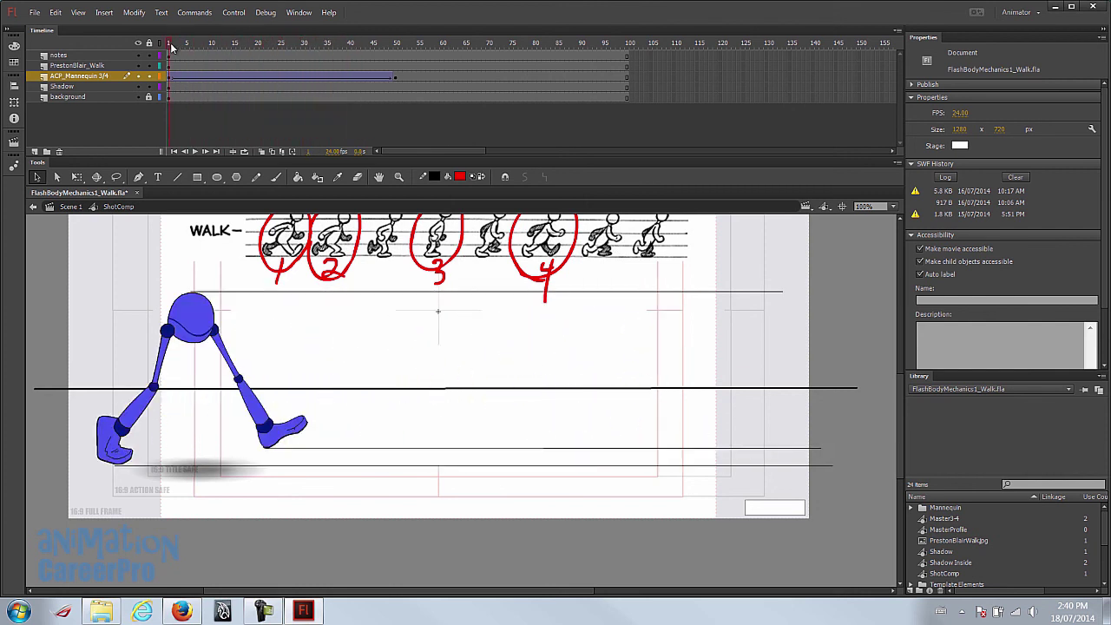
key("Return")
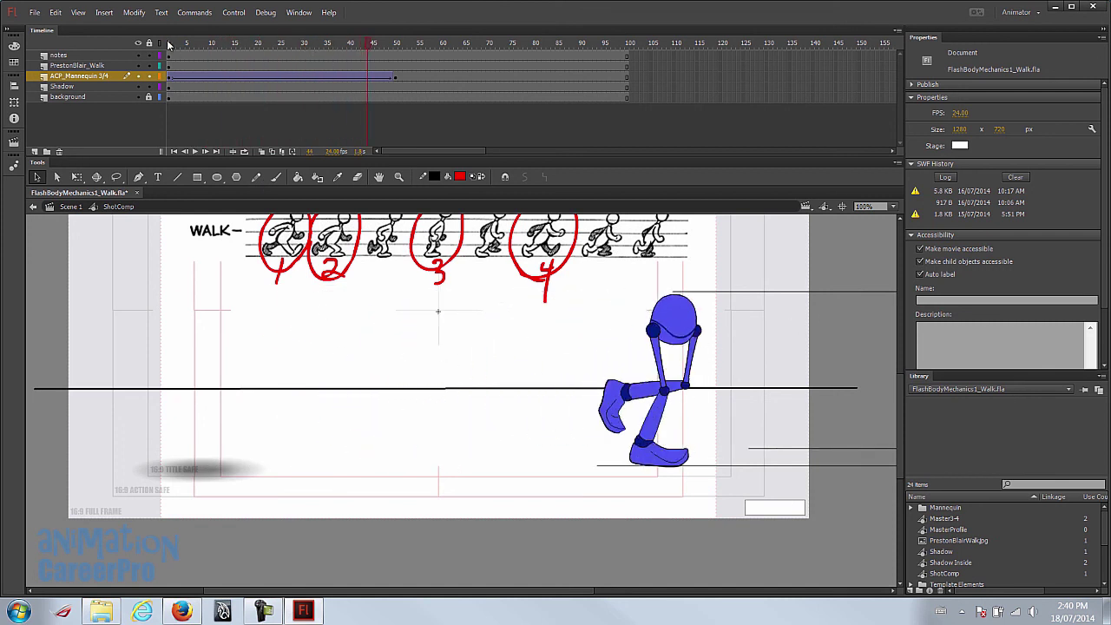
left_click(169, 45)
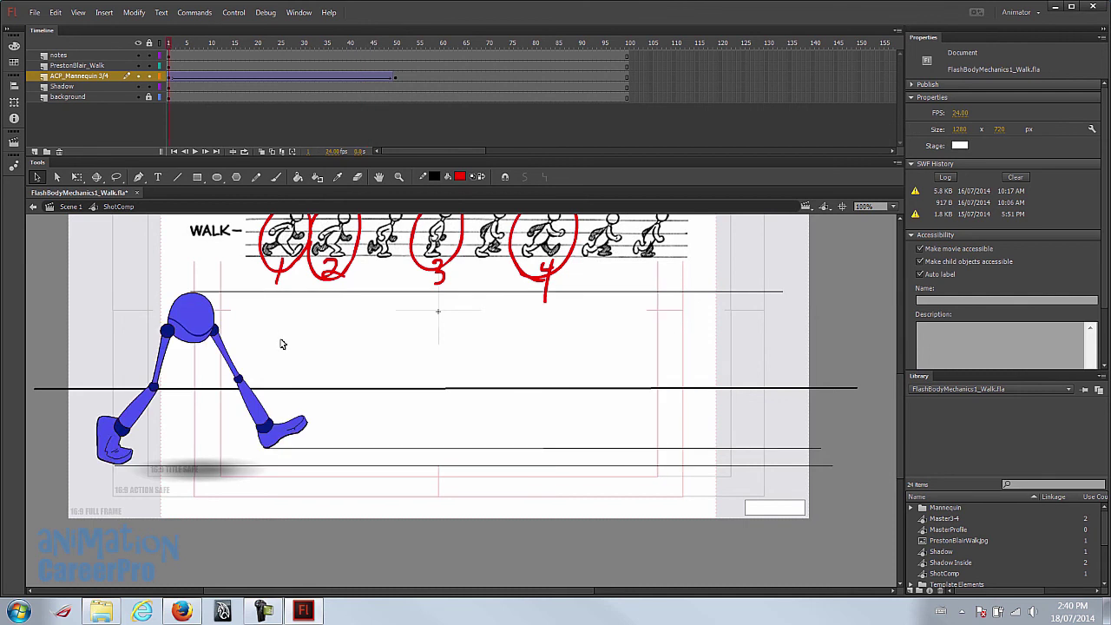
key("Return")
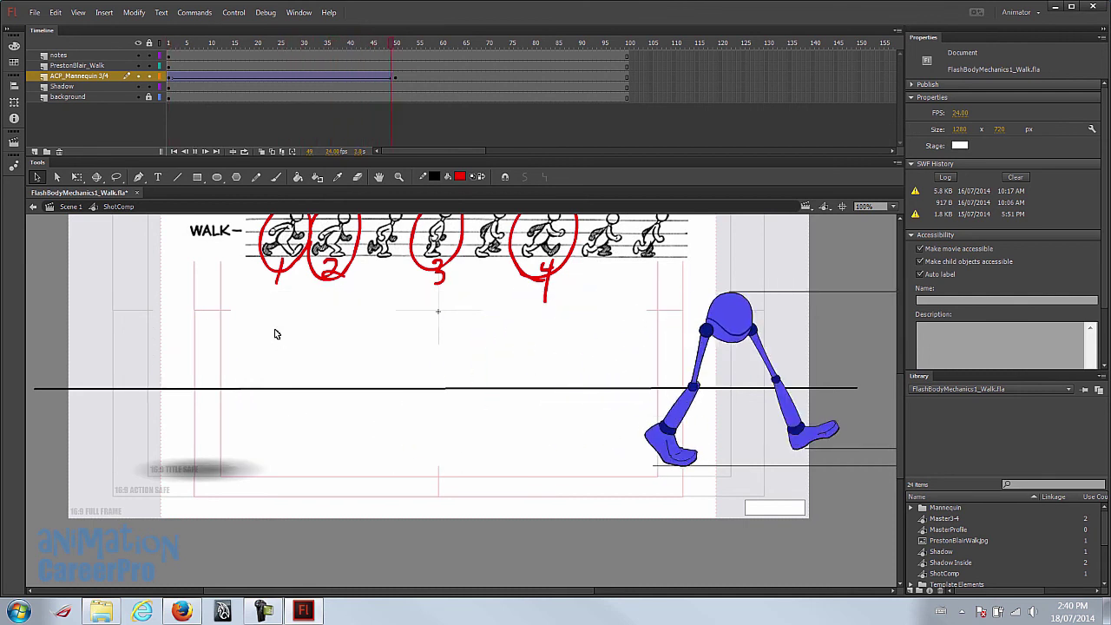
left_click(241, 43)
key("Return")
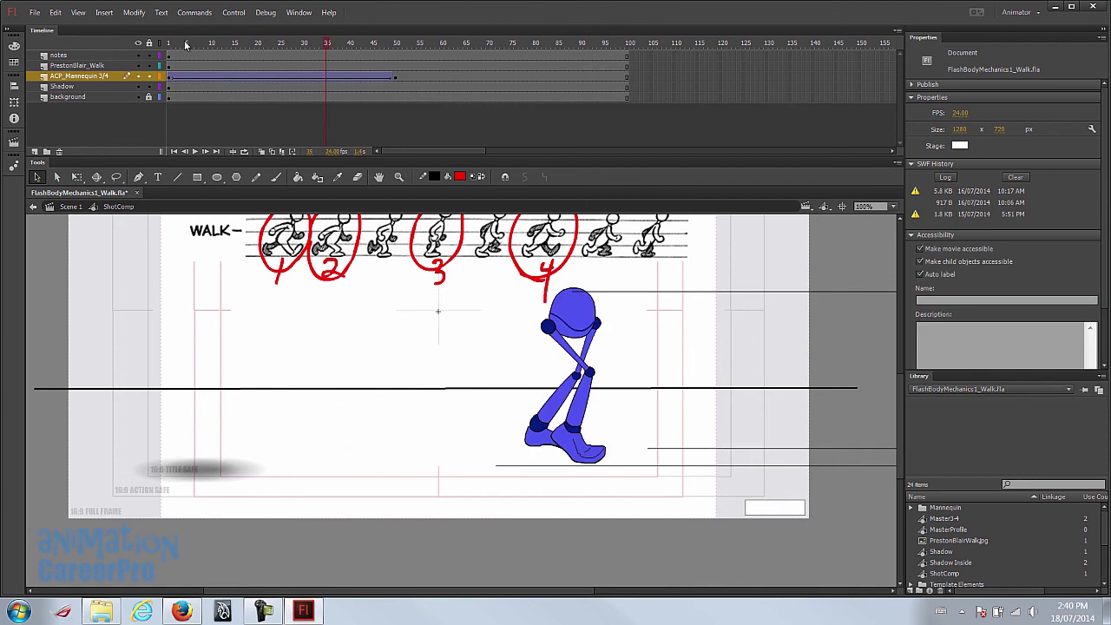
left_click(173, 45)
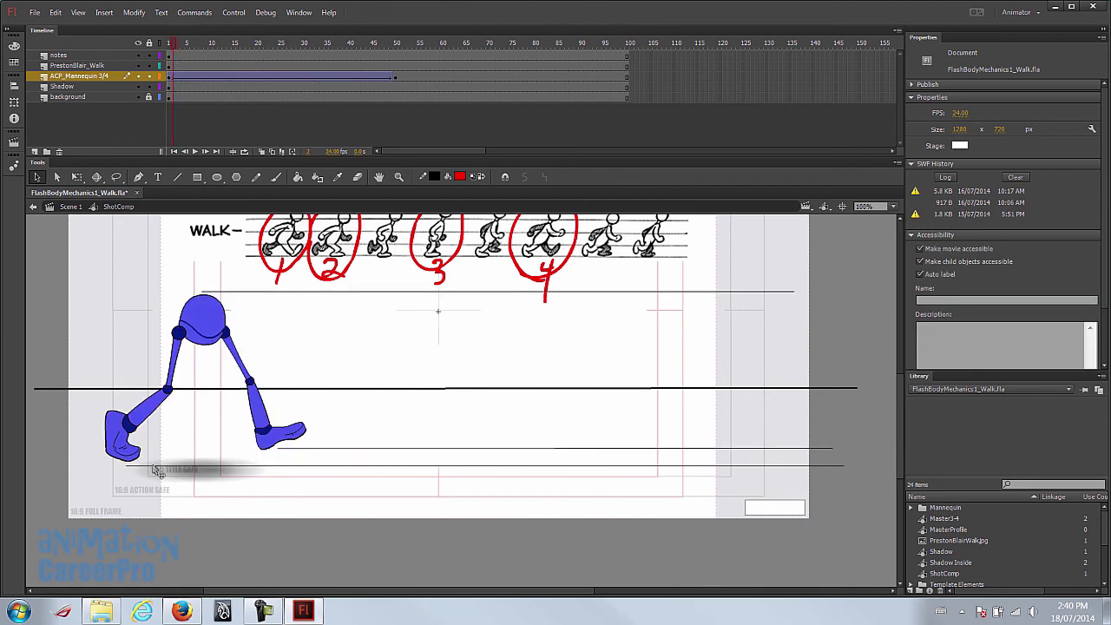
key("Return")
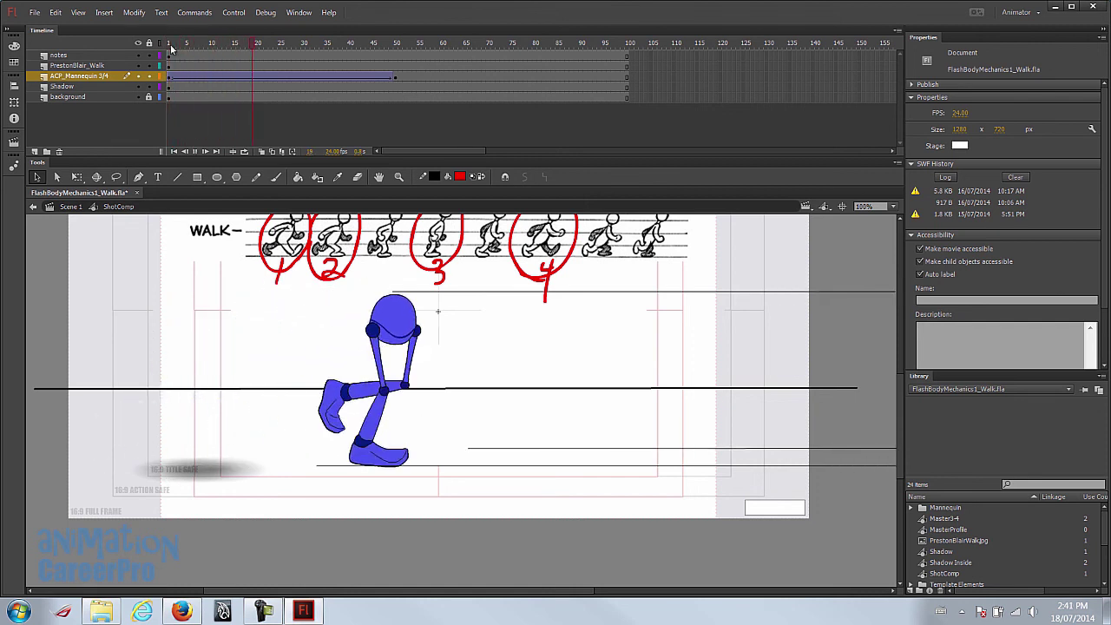
left_click_drag(223, 50, 163, 70)
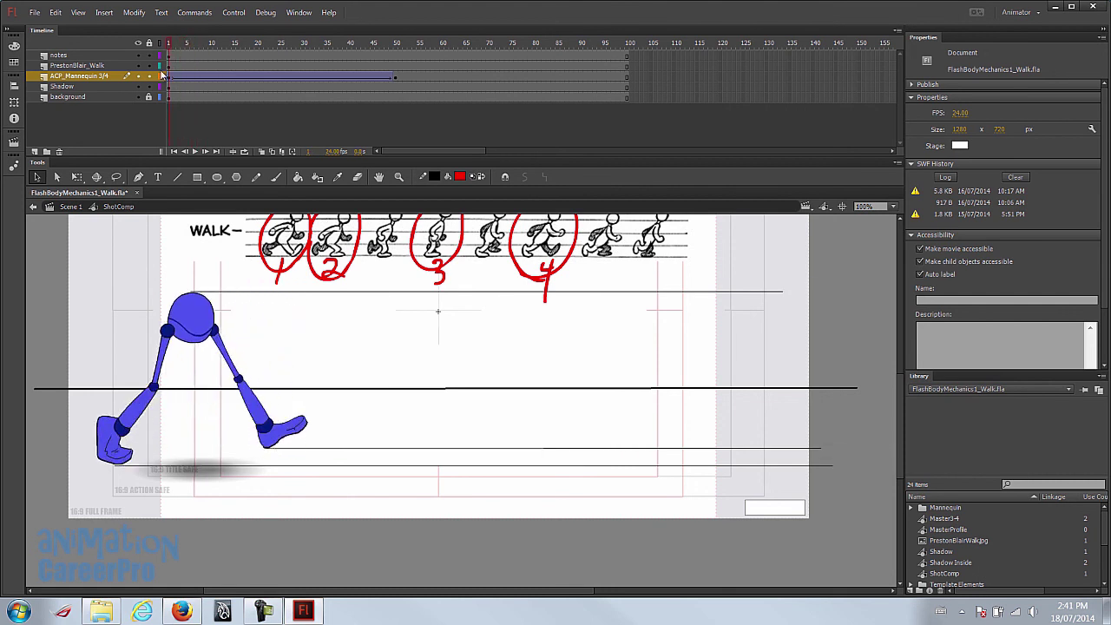
- Open the Master3-4 symbol for editing and follow the front shoe's contact from frame 1 through frame 11
double_click(289, 431)
left_click(292, 436)
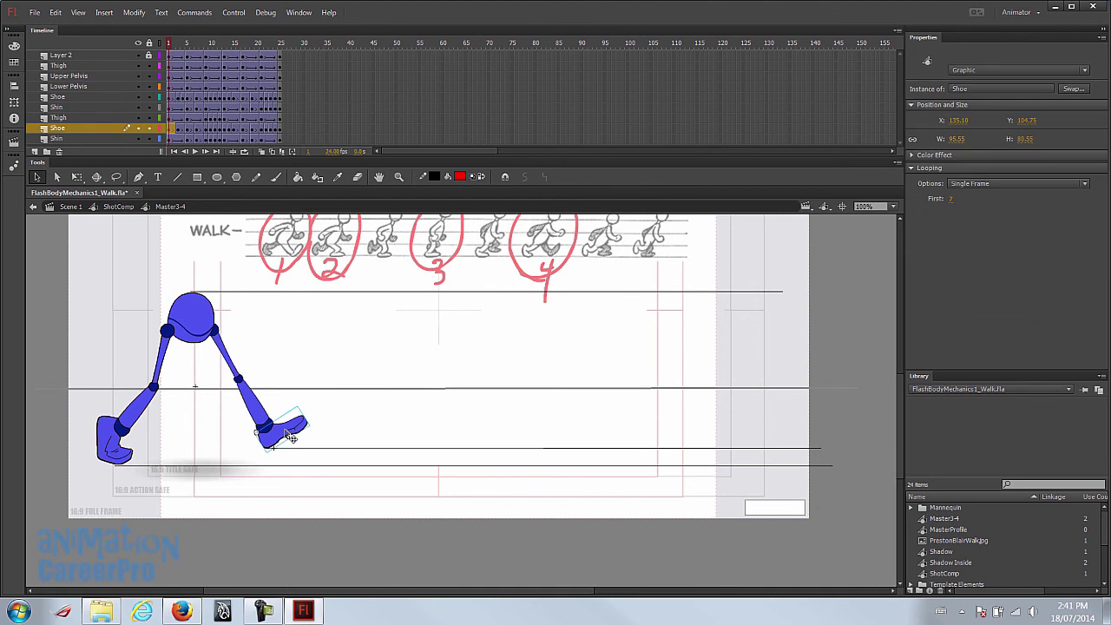
left_click(196, 127)
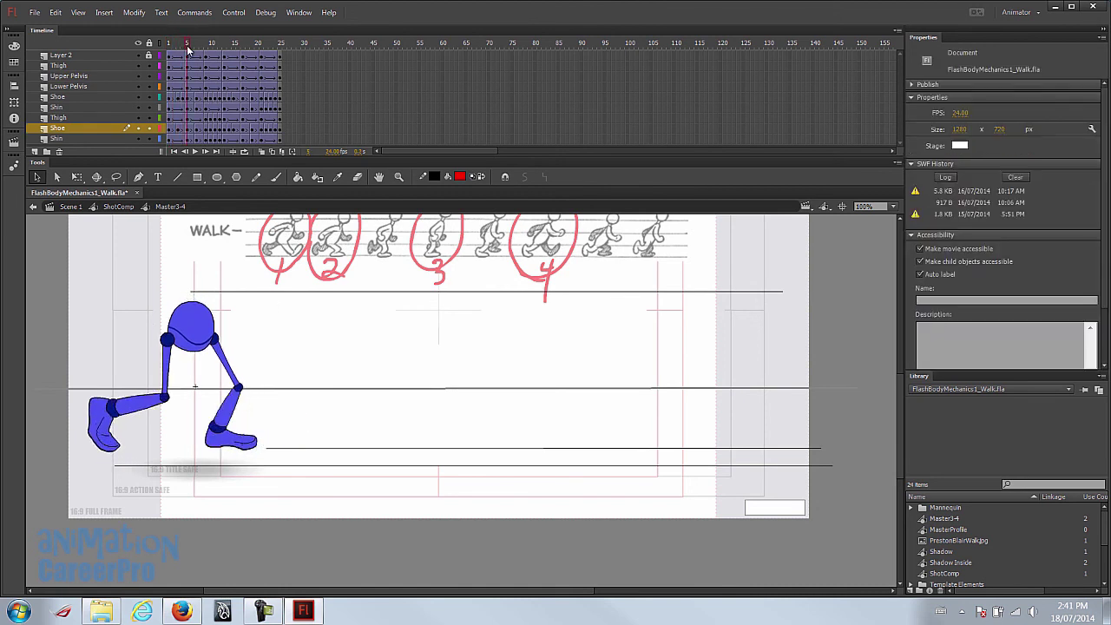
key("ctrl+equal")
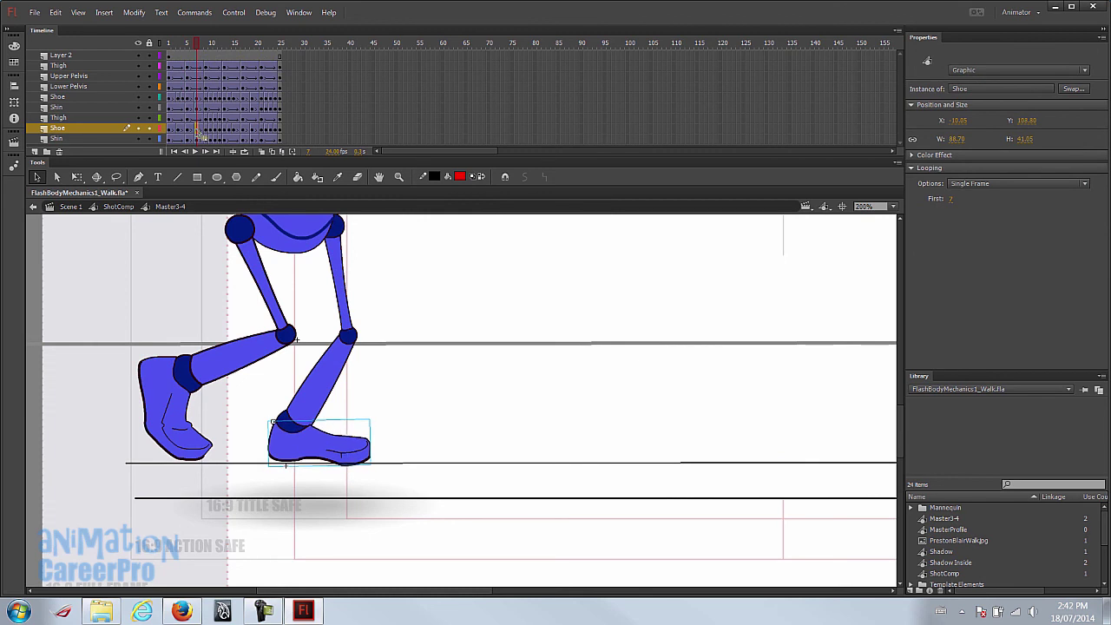
key("period")
key("period")
key("period")
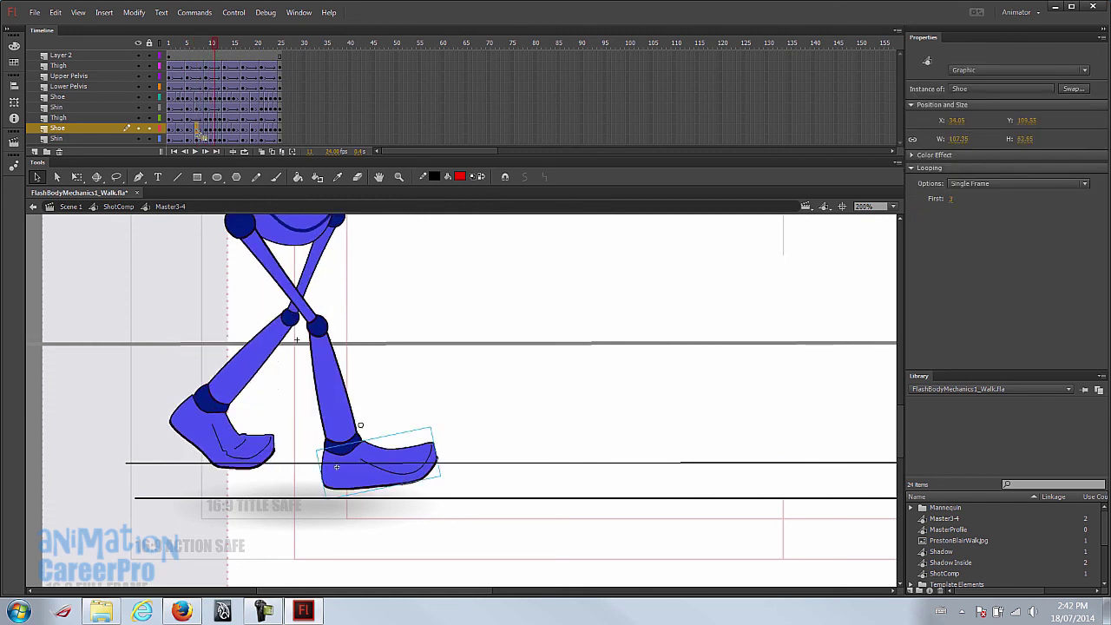
- Adjust the rear shin and shoe with Free Transform across frames 10 to 14 of the Master3-4 symbol
key("q")
left_click(240, 425)
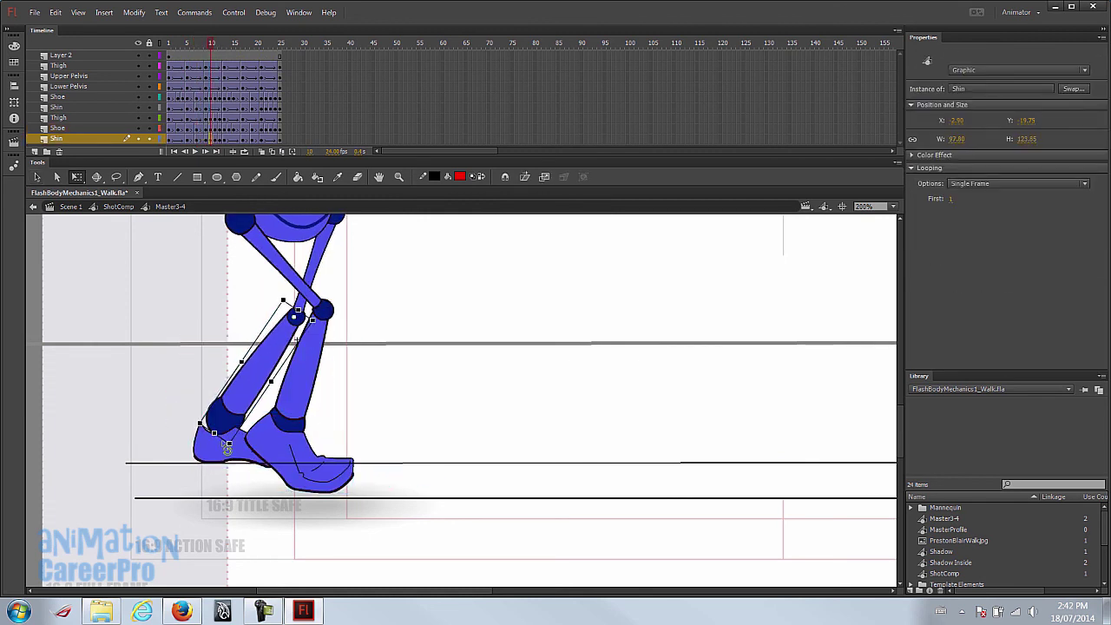
key("period")
left_click(240, 435)
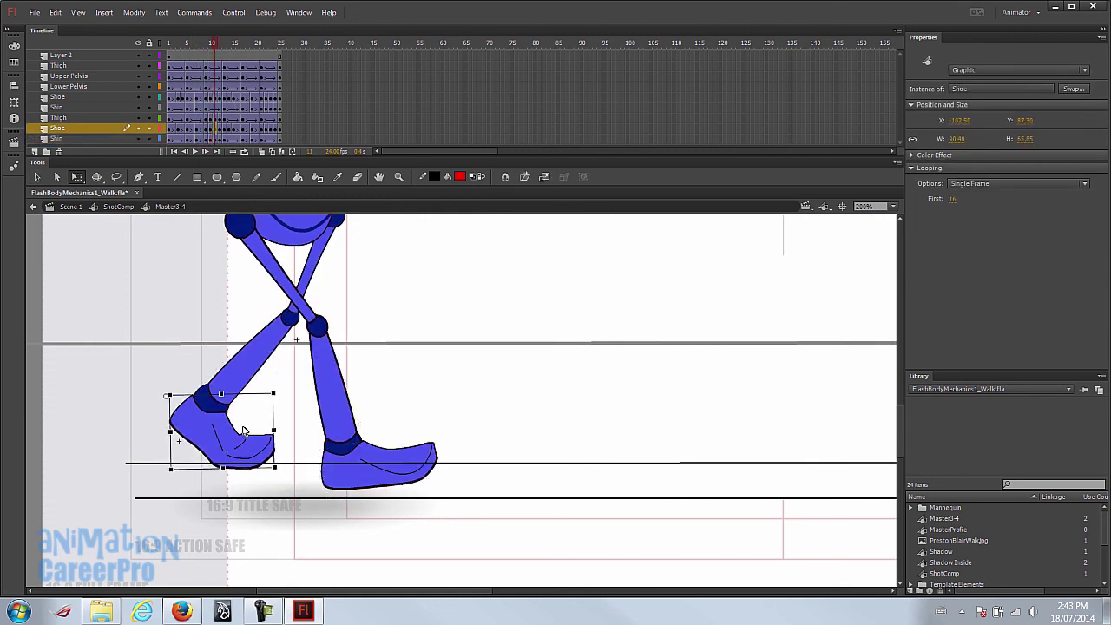
key("period")
left_click(212, 461)
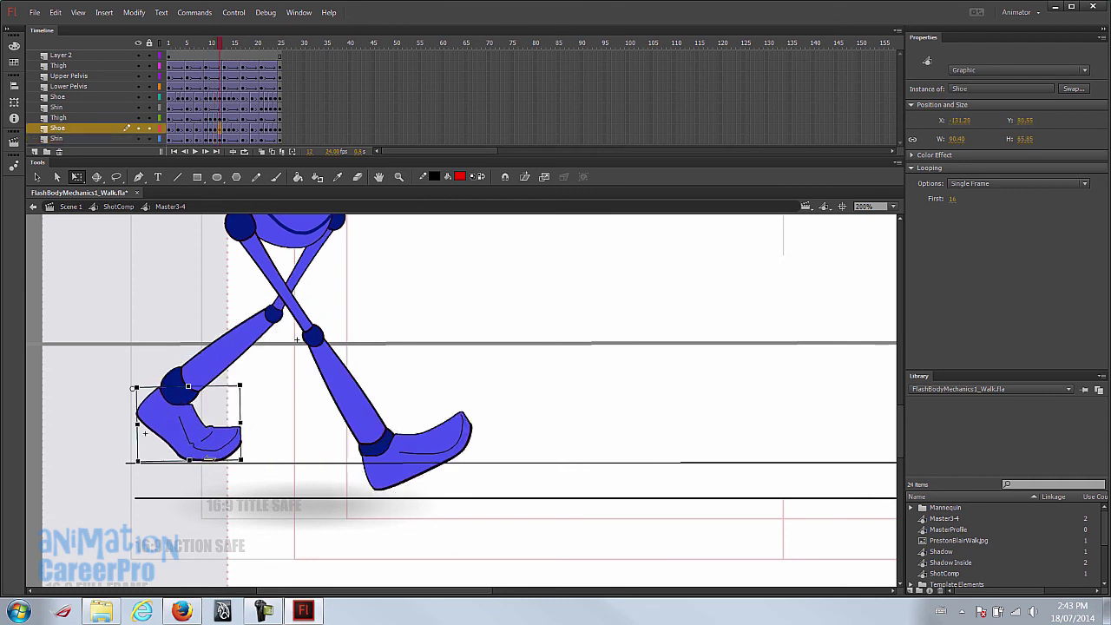
left_click(221, 374)
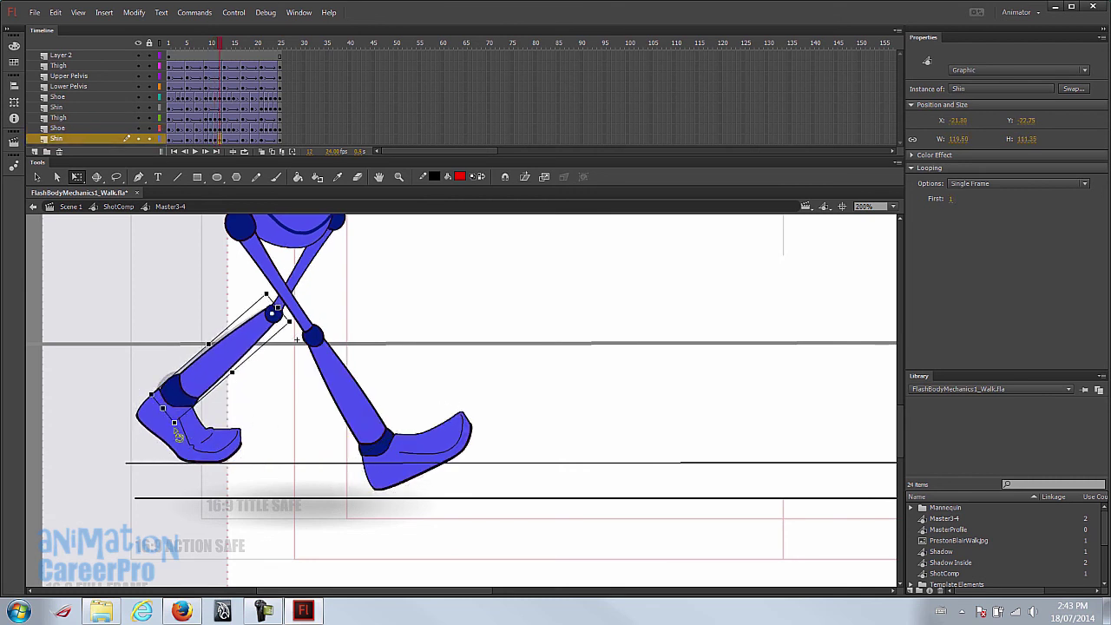
key("period")
key("period")
left_click(177, 452)
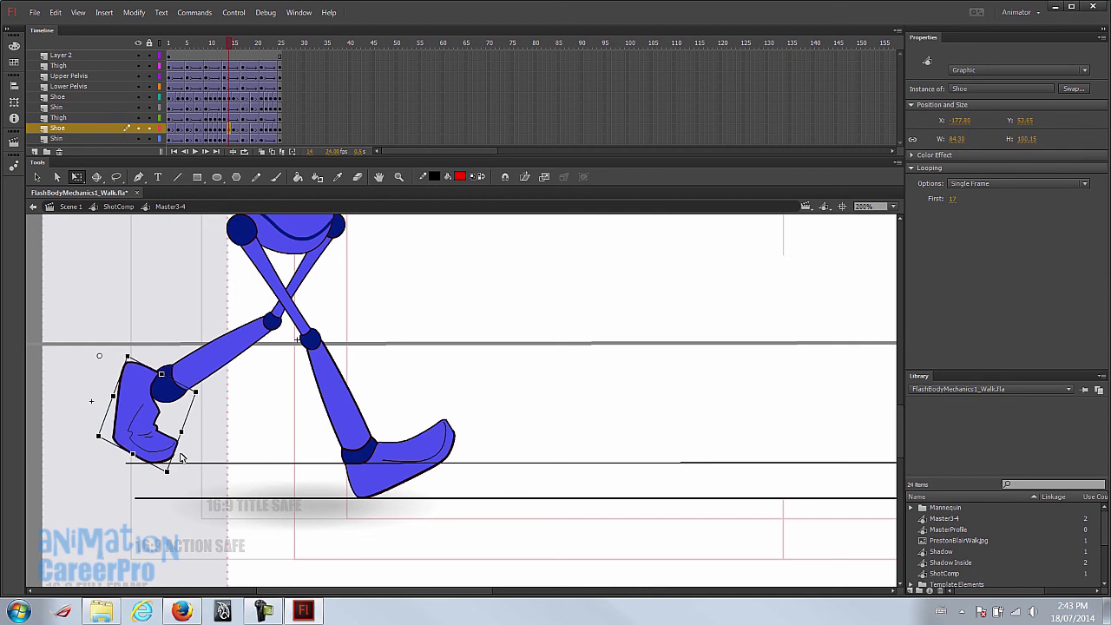
- Step through the Master3-4 walk cycle from frame 14 to frame 20 to examine the adjusted leg's motion
key("period")
key("comma")
key("period")
key("period")
key("period")
key("period")
key("period")
key("period")
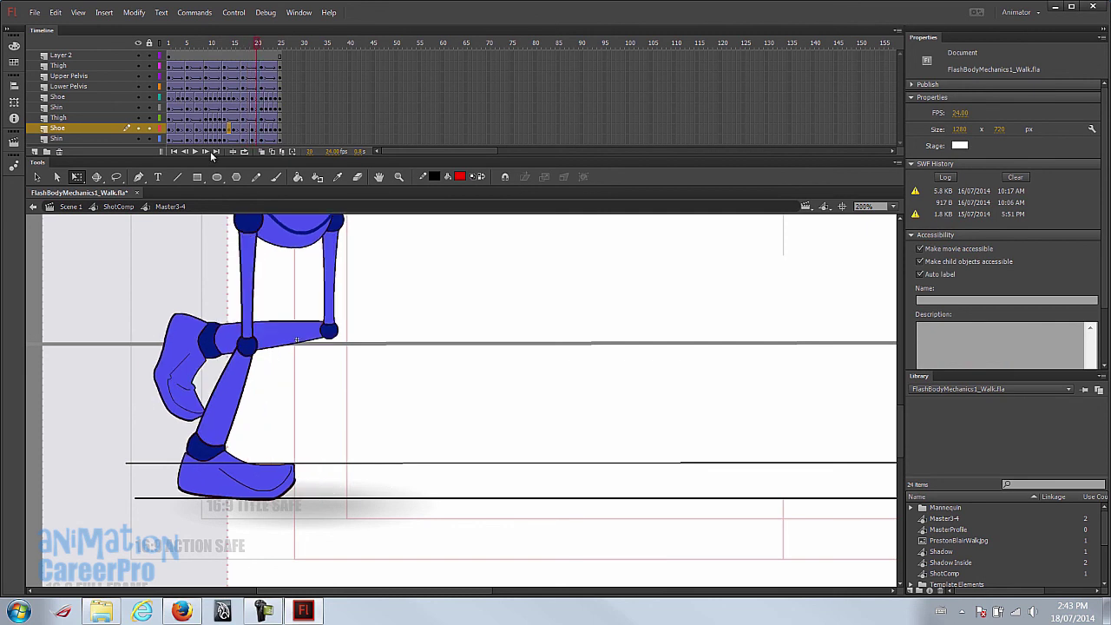
- Return to the ShotComp timeline and play the mannequin's walk across the stage from frame 1
left_click(110, 209)
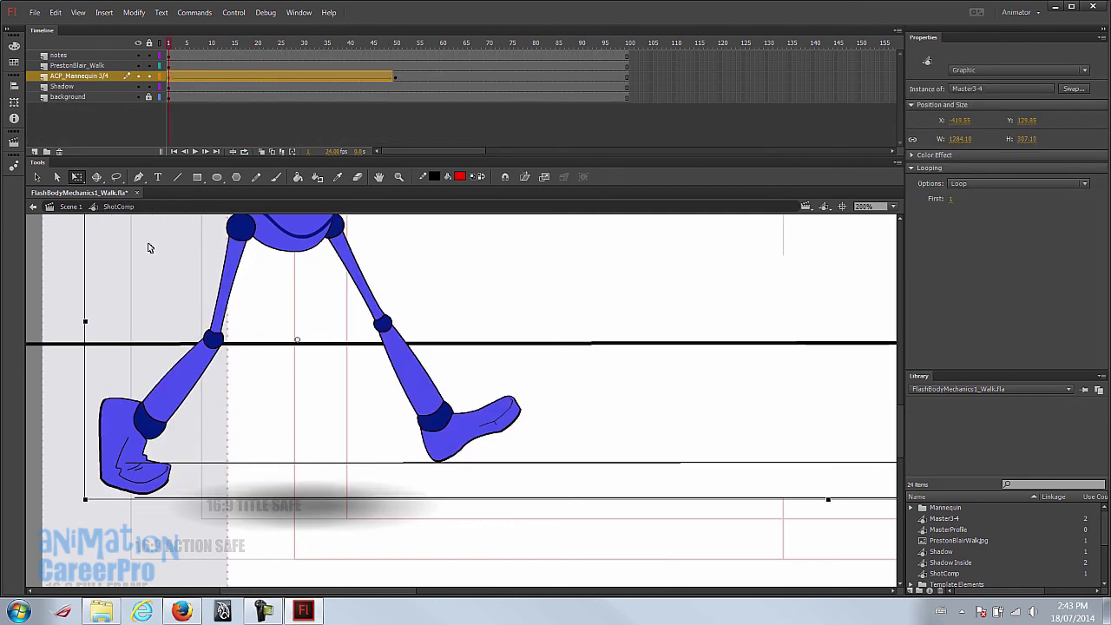
key("z")
left_click(354, 348, "alt")
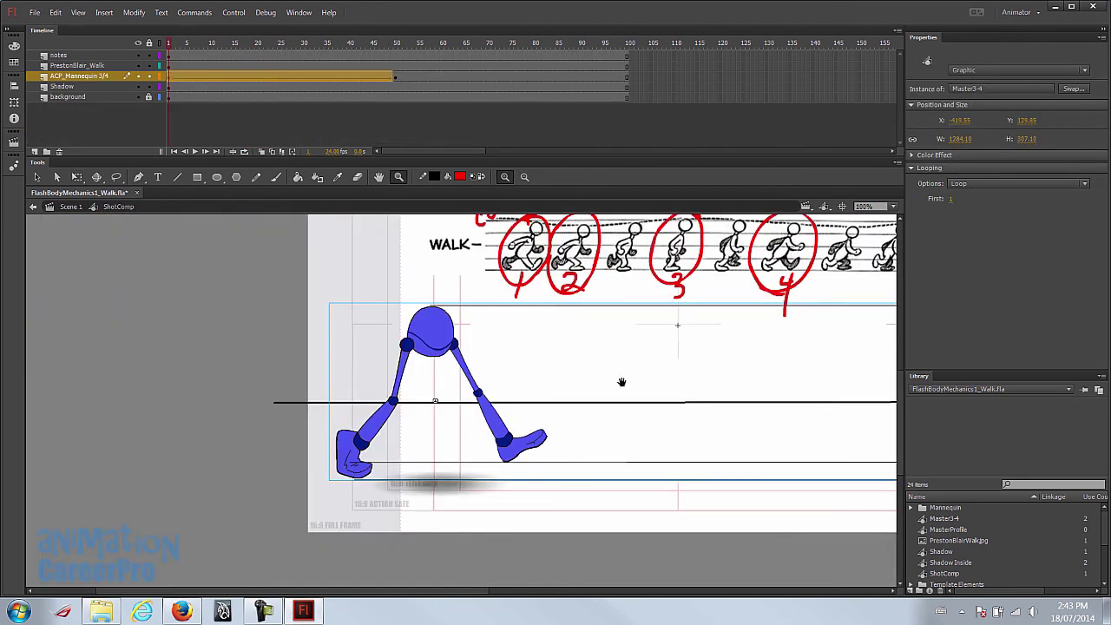
left_click_drag(602, 379, 405, 392)
left_click(491, 402, "alt")
left_click_drag(243, 300, 599, 471)
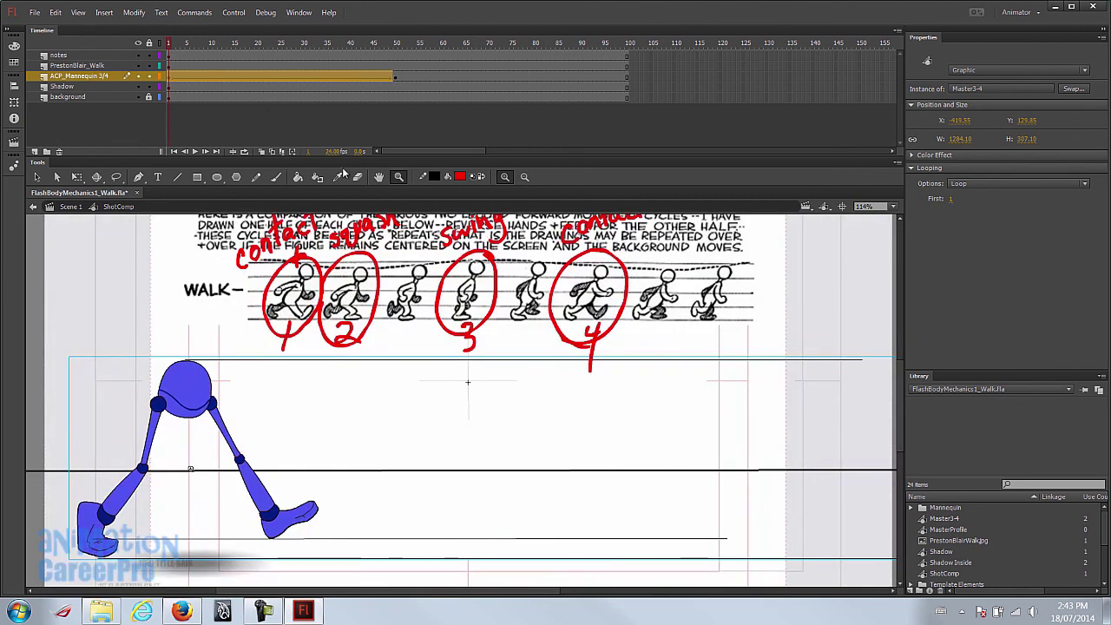
left_click(169, 48)
key("Return")
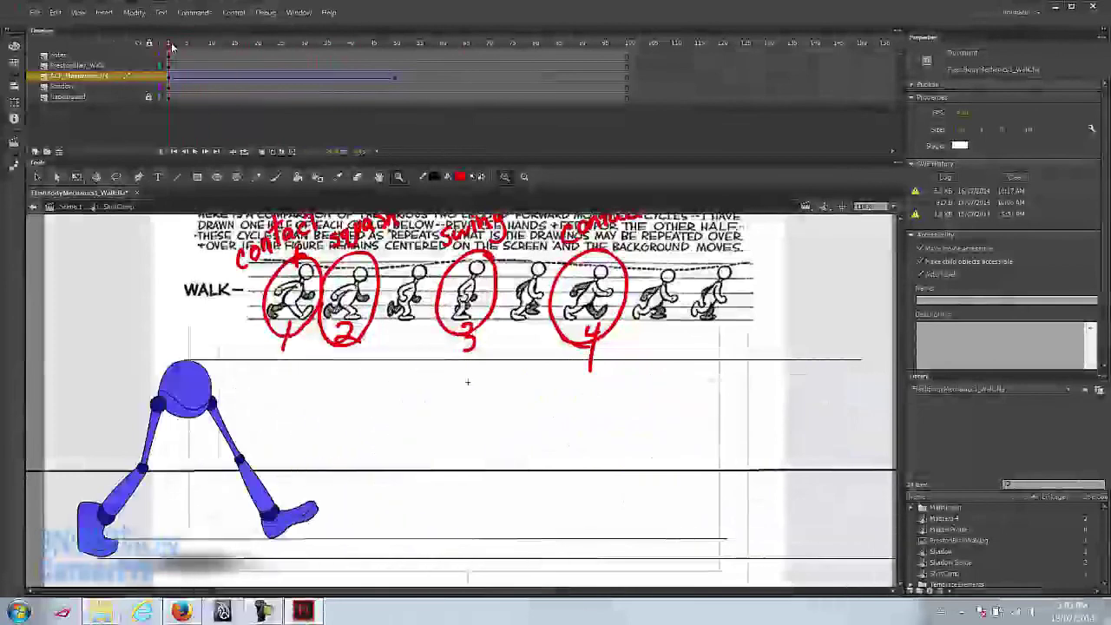
- Open Master3-4 at frame 7, shorten the planted leg's shin with Free Transform, and add its thigh to the selection
left_click_drag(172, 48, 196, 77)
double_click(284, 428)
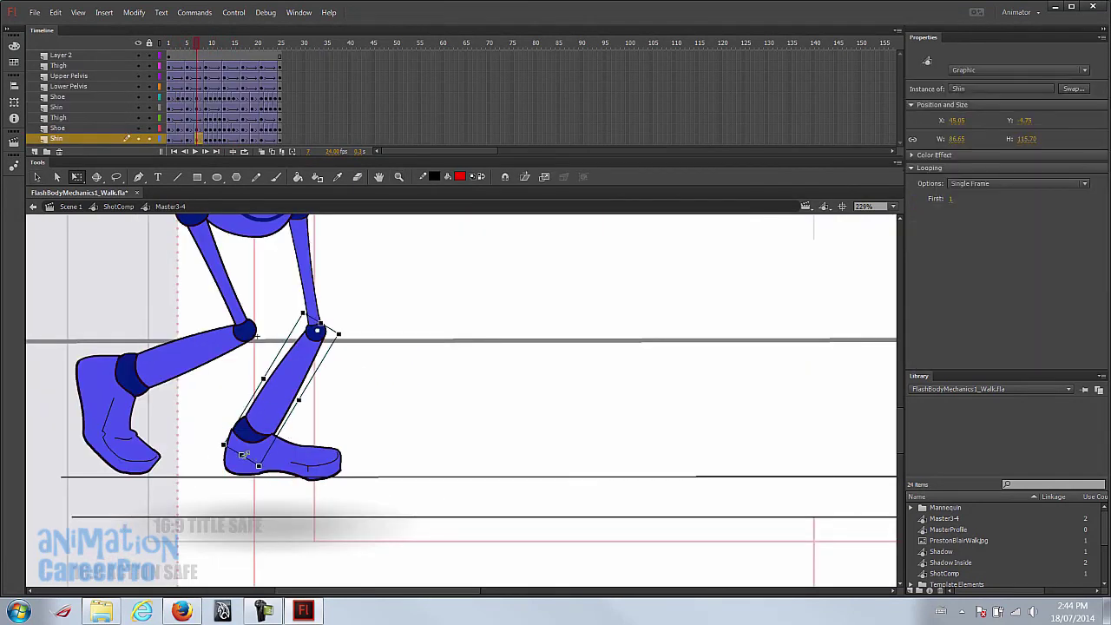
left_click(246, 449)
left_click(317, 333)
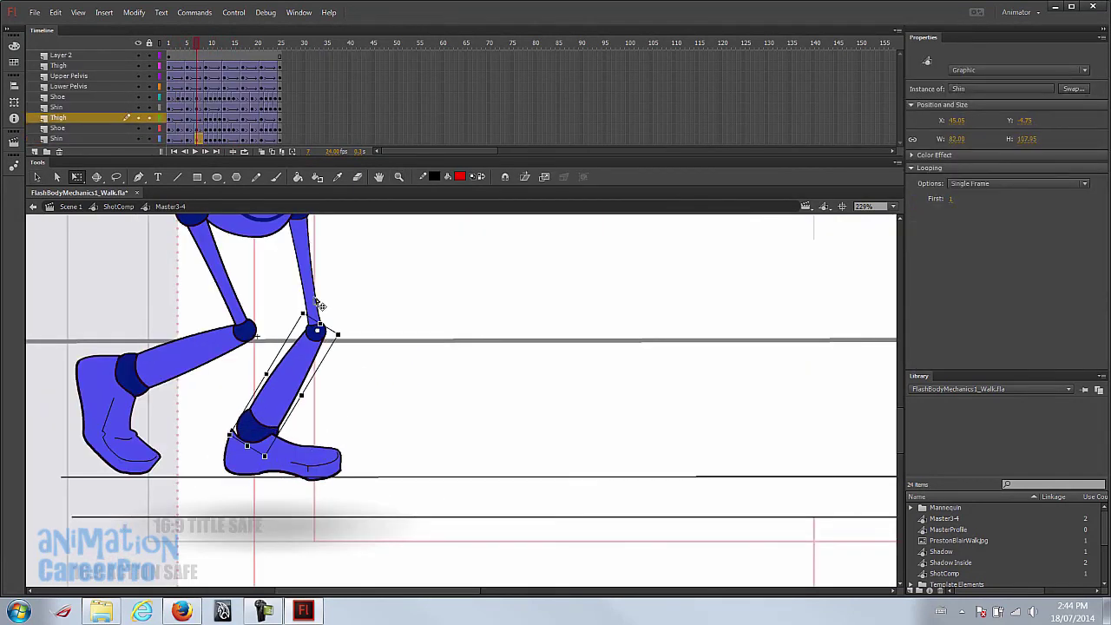
left_click(312, 281, "shift")
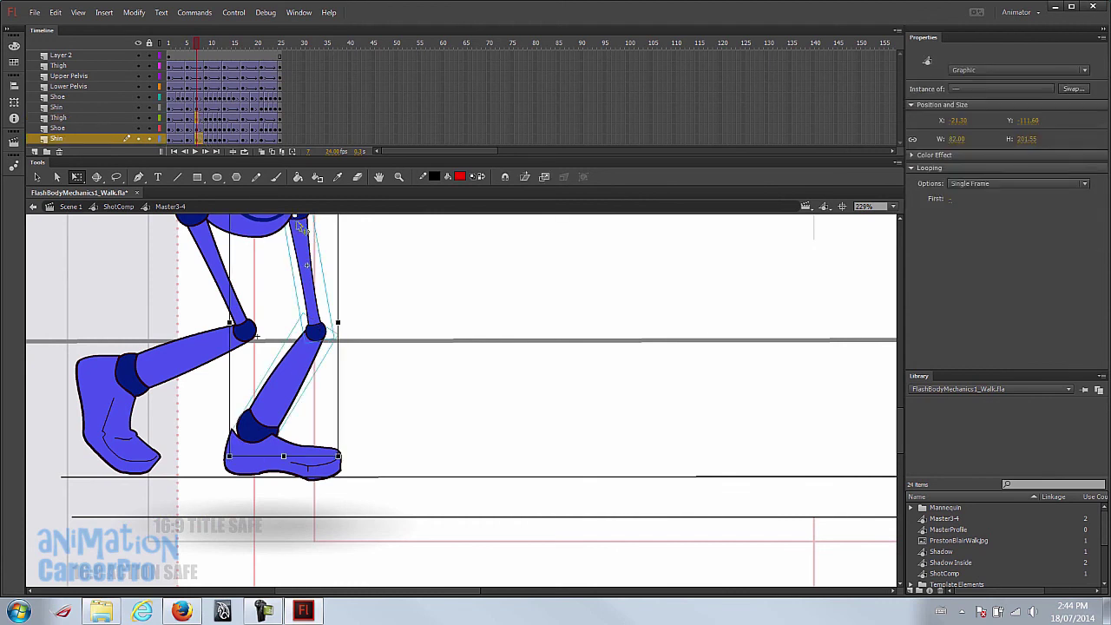
- Reposition the rear shoe at frame 11 of Master3-4, comparing its placement with the neighbouring frames
key("period")
key("period")
key("period")
key("period")
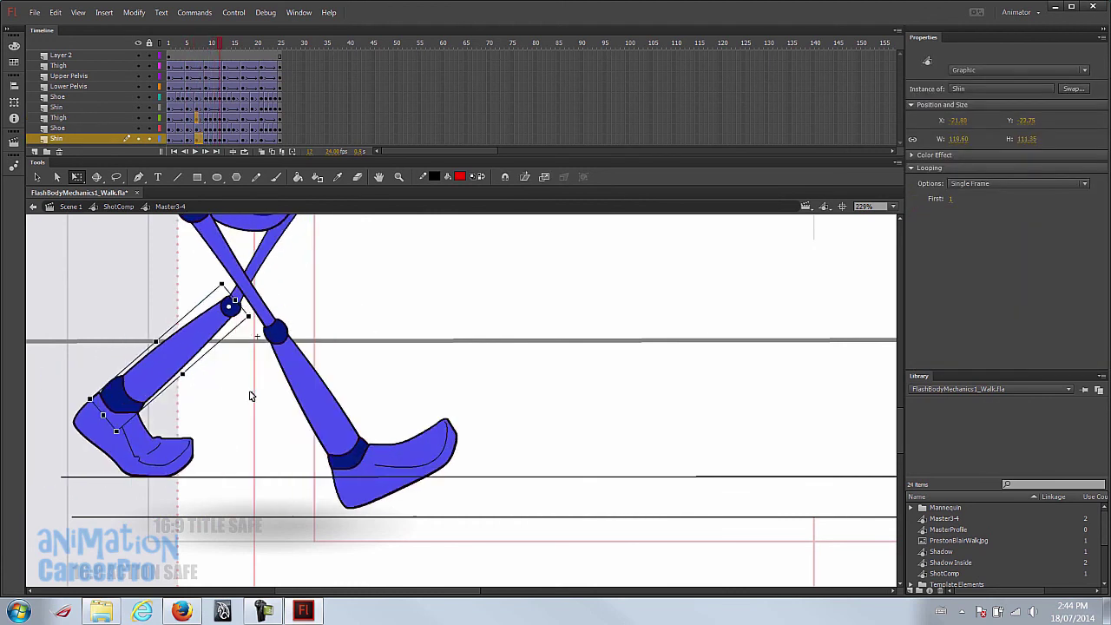
left_click(149, 415)
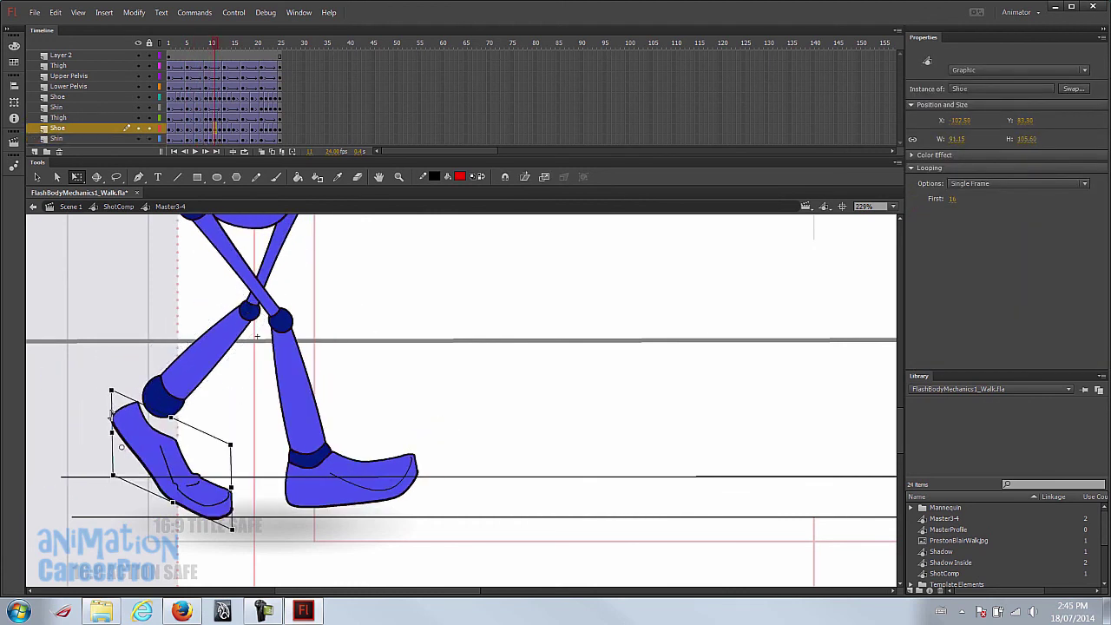
key("period")
key("period")
key("period")
key("period")
key("period")
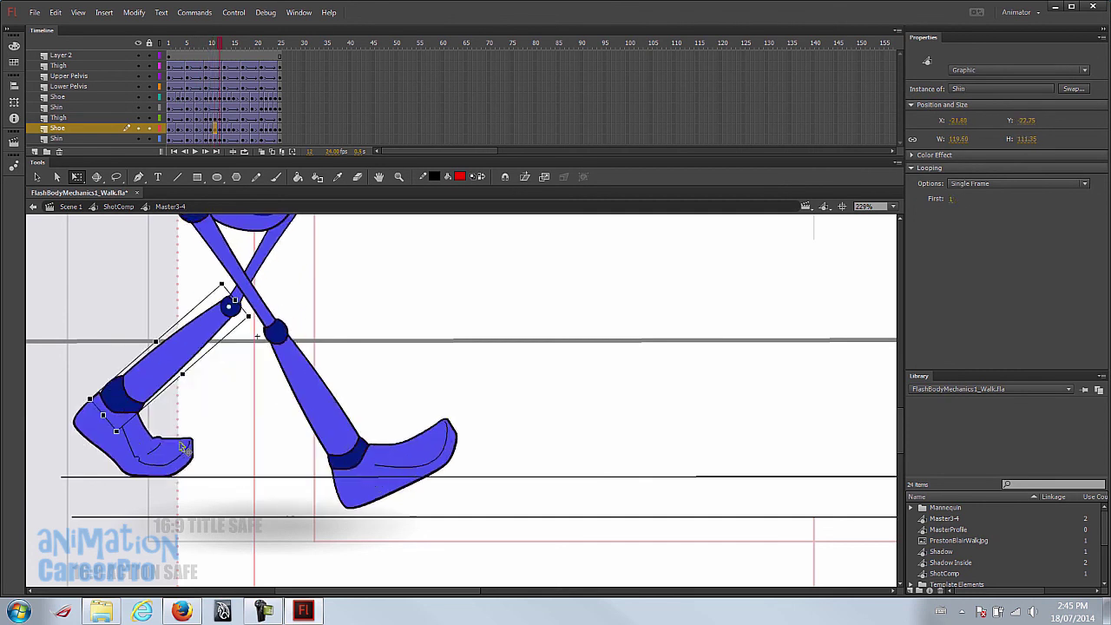
key("Right")
key("Up")
- Step through the Master3-4 frames around frame 12 to examine the rear shin and shoe motion
key("comma")
key("period")
key("period")
key("period")
key("period")
key("period")
left_click(206, 44)
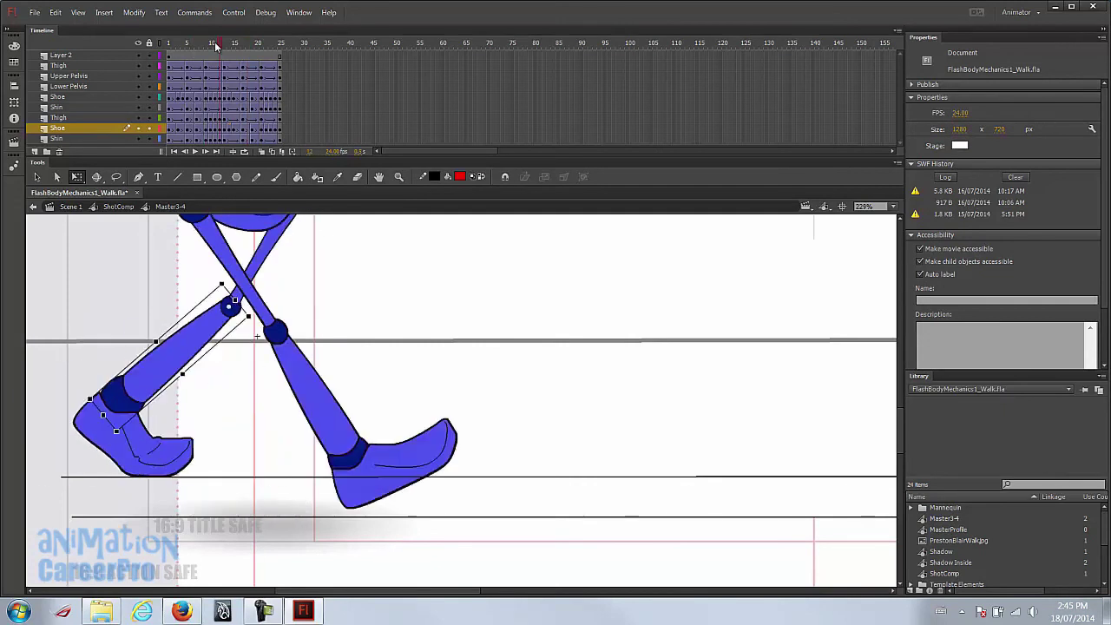
- Return to the ShotComp timeline, play the mannequin's walk from frame 1, and switch to the Selection tool
double_click(128, 224)
left_click_drag(372, 377, 342, 390)
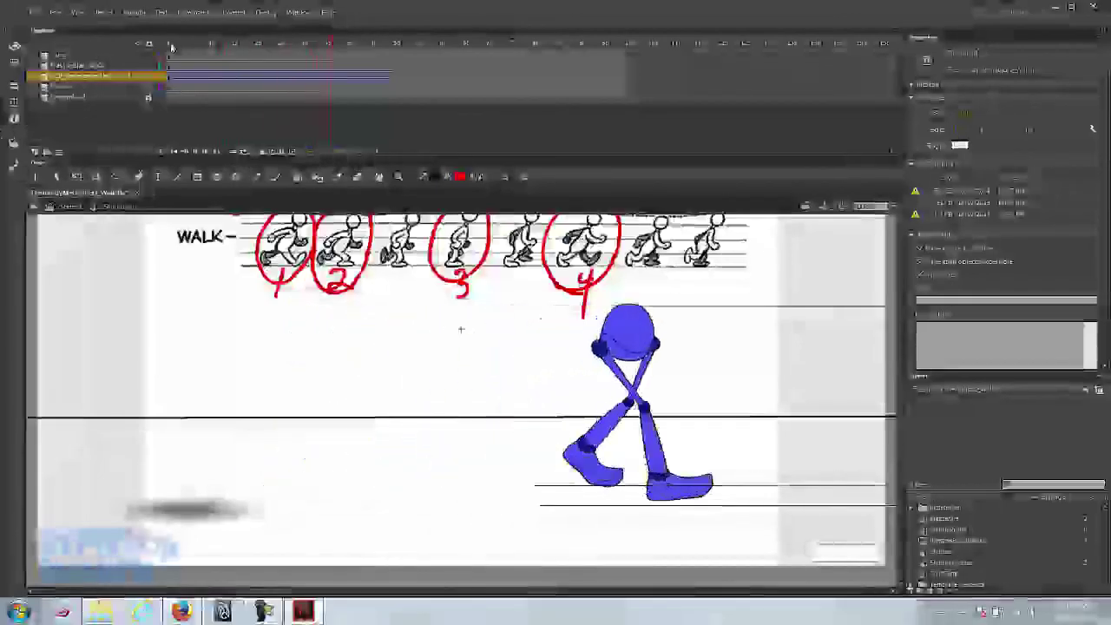
left_click(171, 46)
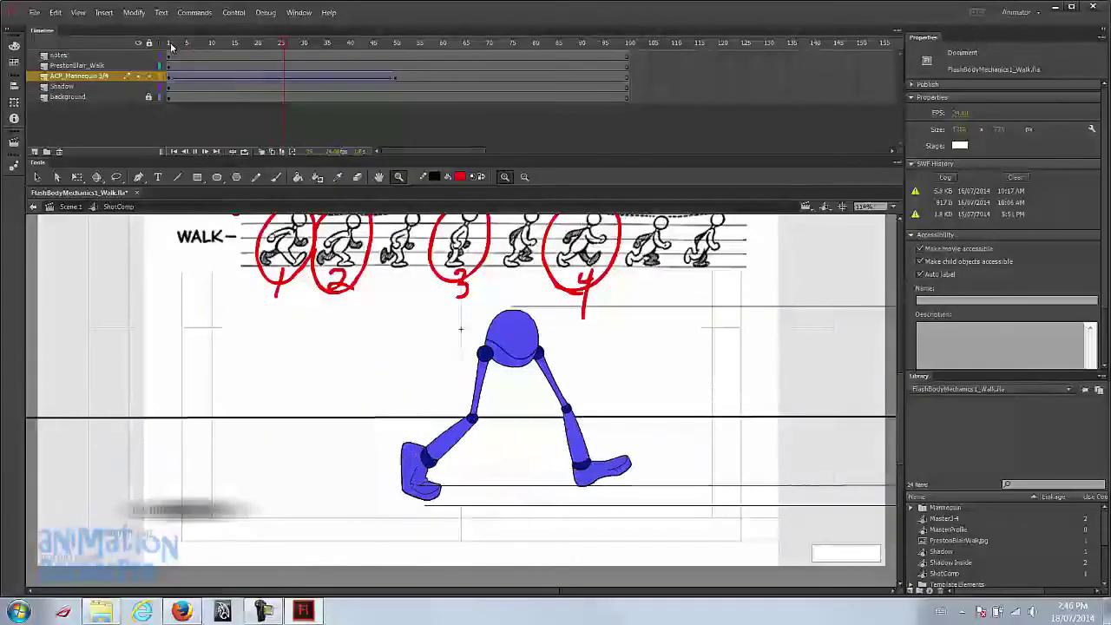
mouse_move(171, 46)
left_mouse_down()
mouse_move(194, 48)
mouse_move(164, 60)
left_mouse_up()
key("Return")
left_click_drag(662, 513, 661, 513)
key("v")
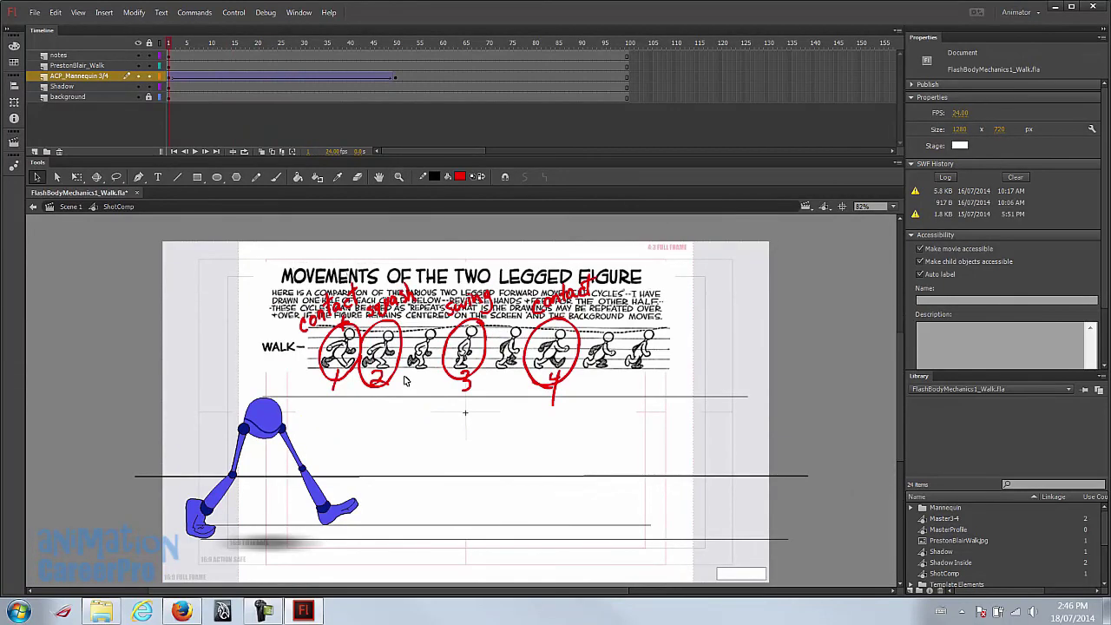
- Hide the PrestonBlair_Walk and notes layers in the ShotComp timeline
double_click(276, 416)
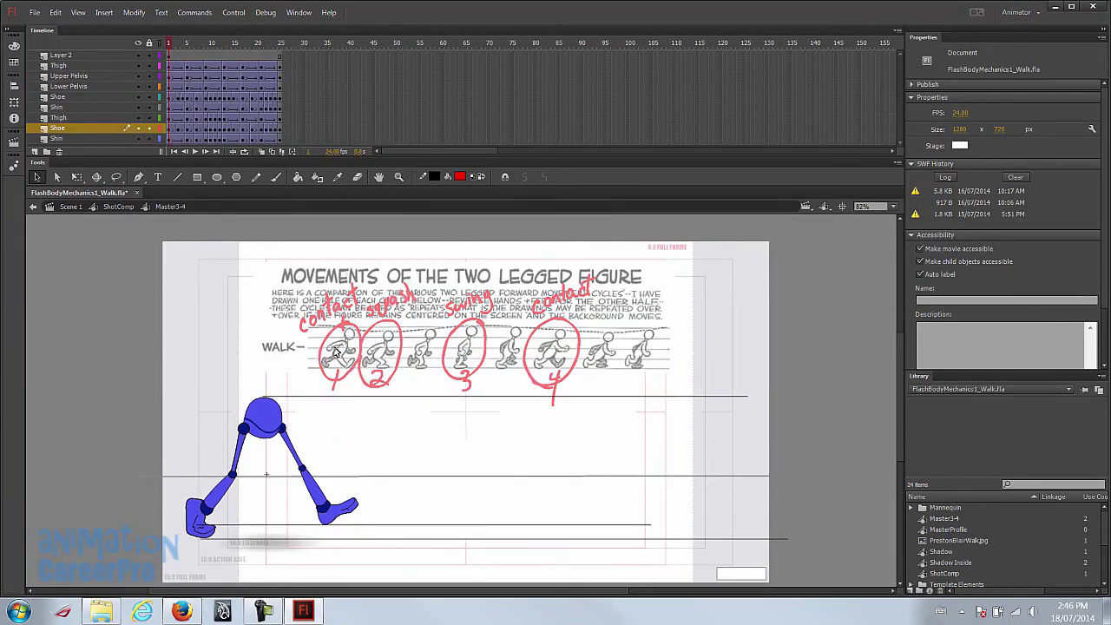
double_click(182, 383)
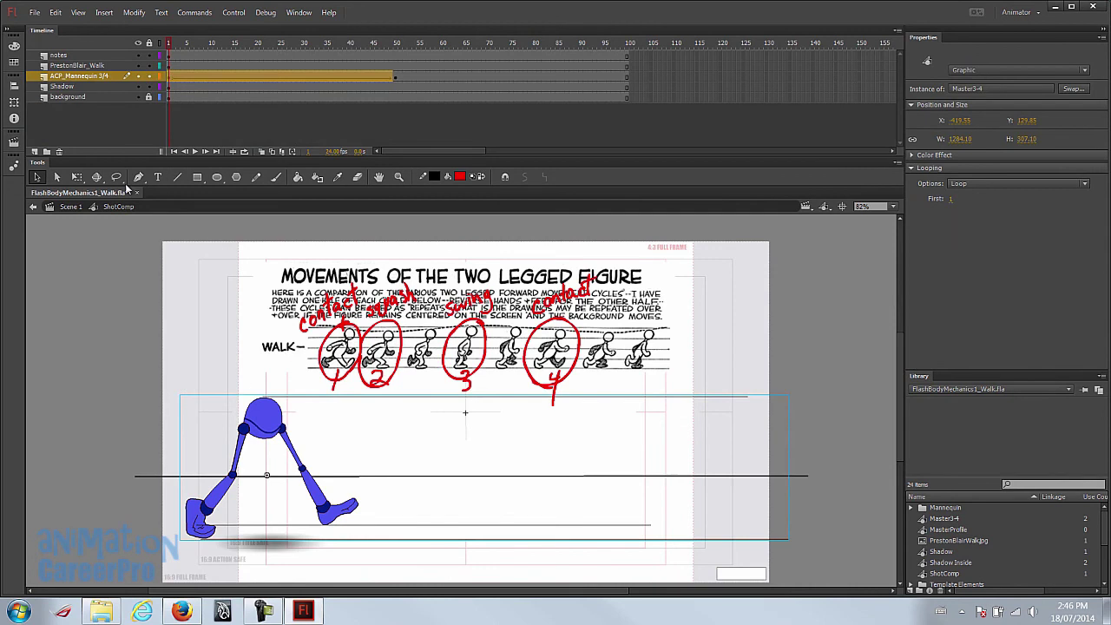
left_click(137, 67)
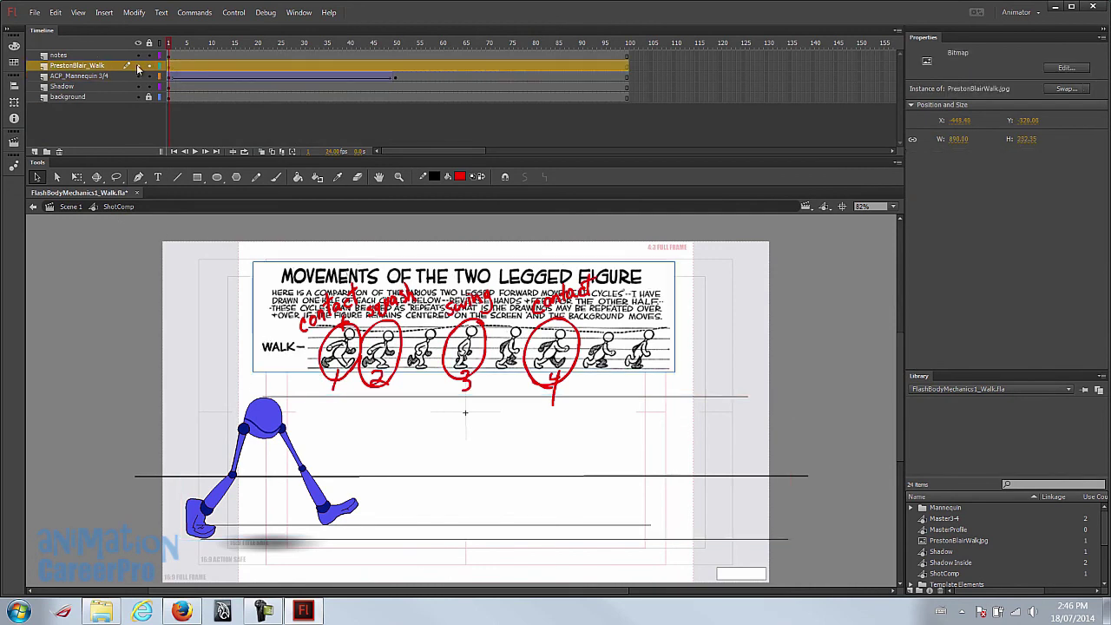
left_click(138, 66)
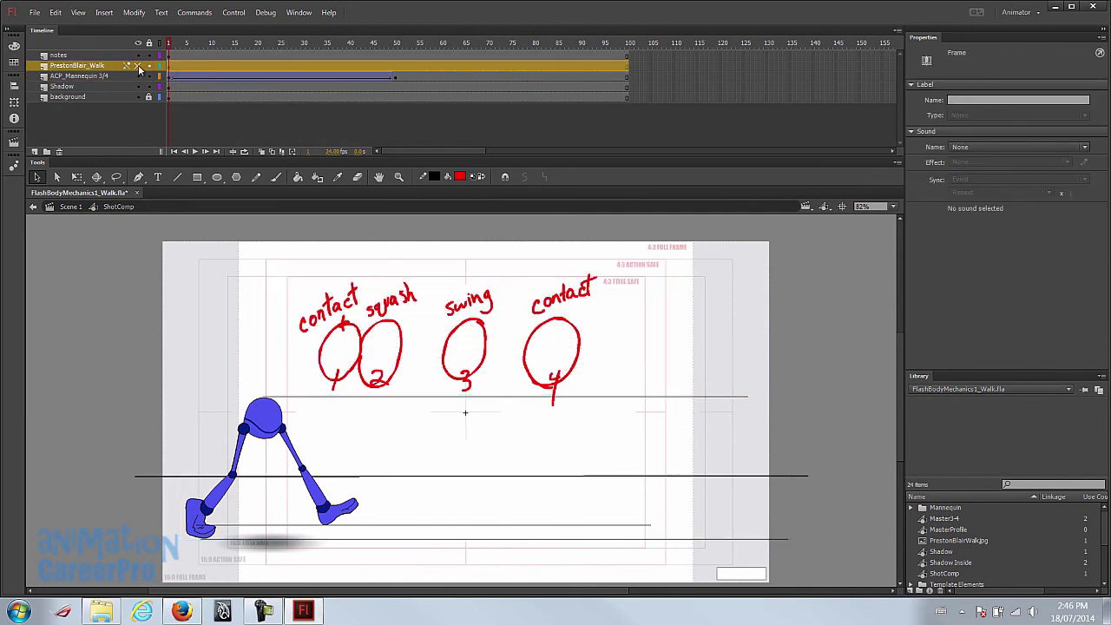
left_click(138, 55)
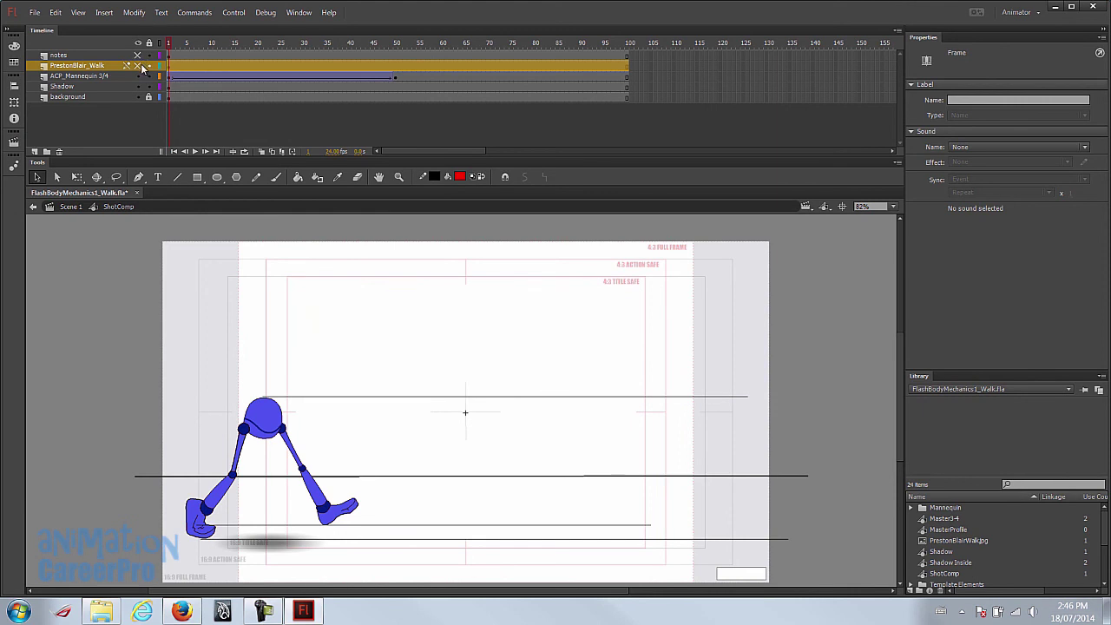
- Convert the PrestonBlair_Walk and notes layers to guide layers
right_click(97, 67)
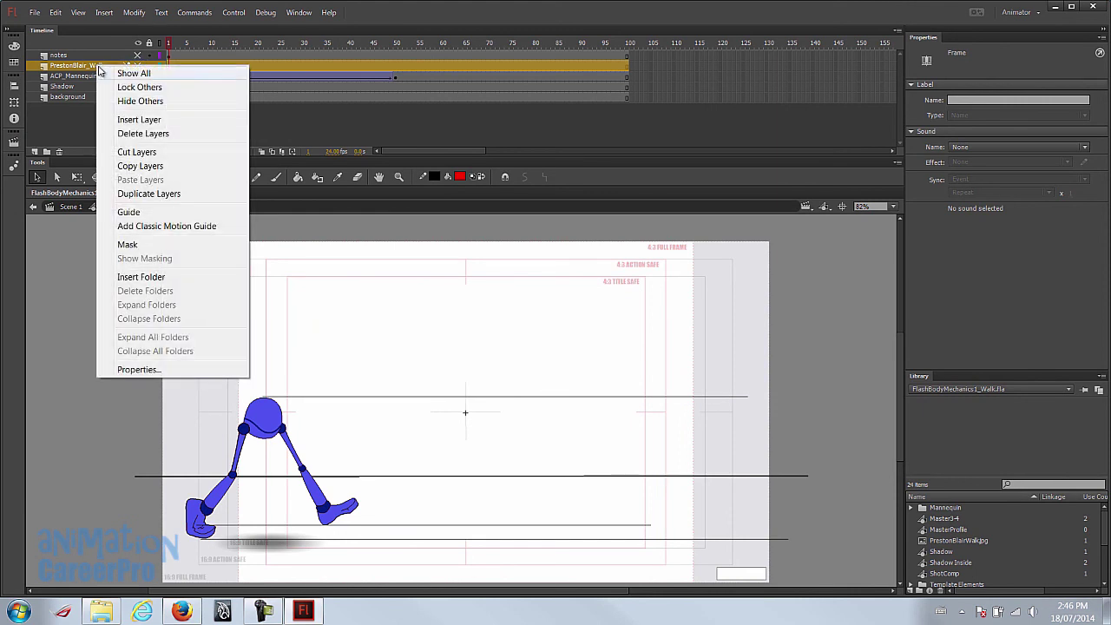
left_click(128, 212)
right_click(70, 55)
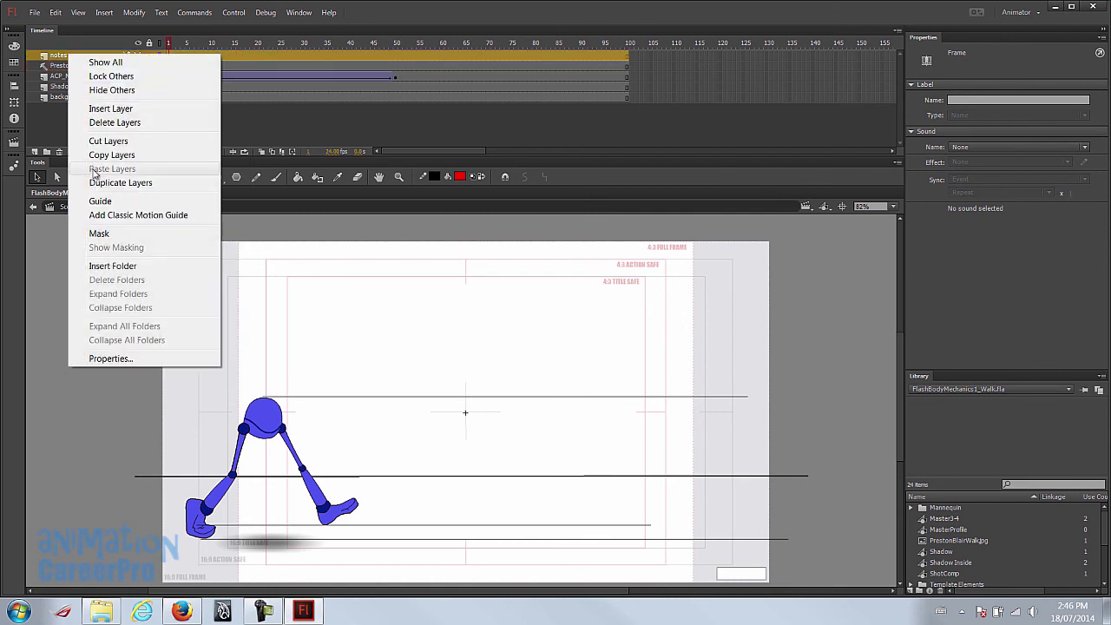
left_click(102, 203)
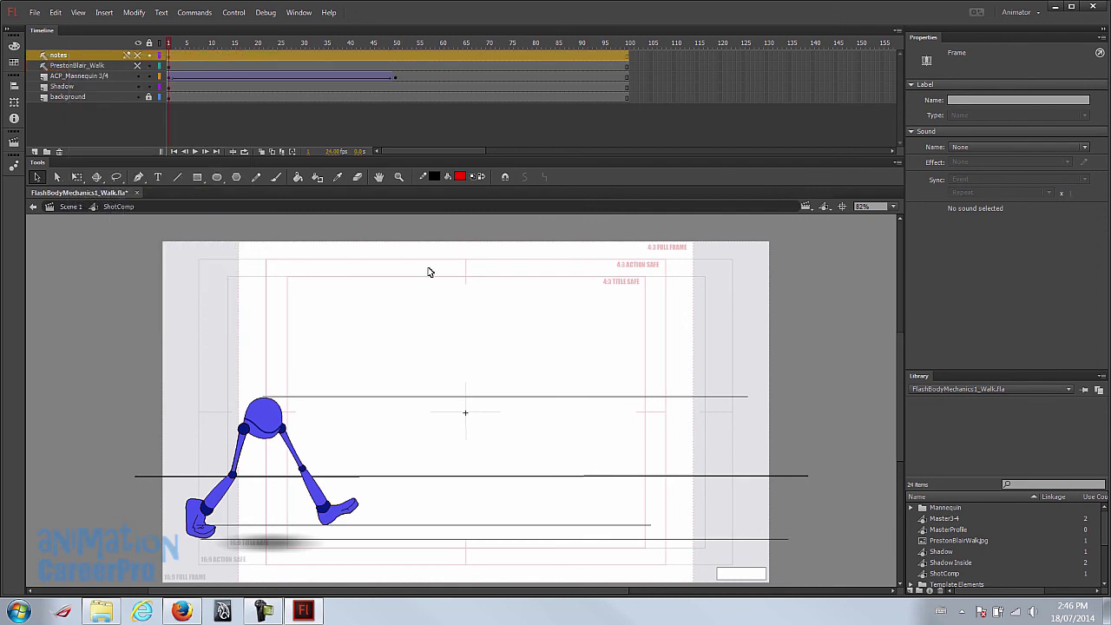
- Open the Master3-4 symbol, then hide and lock Layer 2 and convert it to a guide layer
left_click(275, 414)
mouse_move(274, 415)
left_mouse_down()
mouse_move(292, 386)
mouse_move(293, 418)
left_mouse_up()
double_click(262, 427)
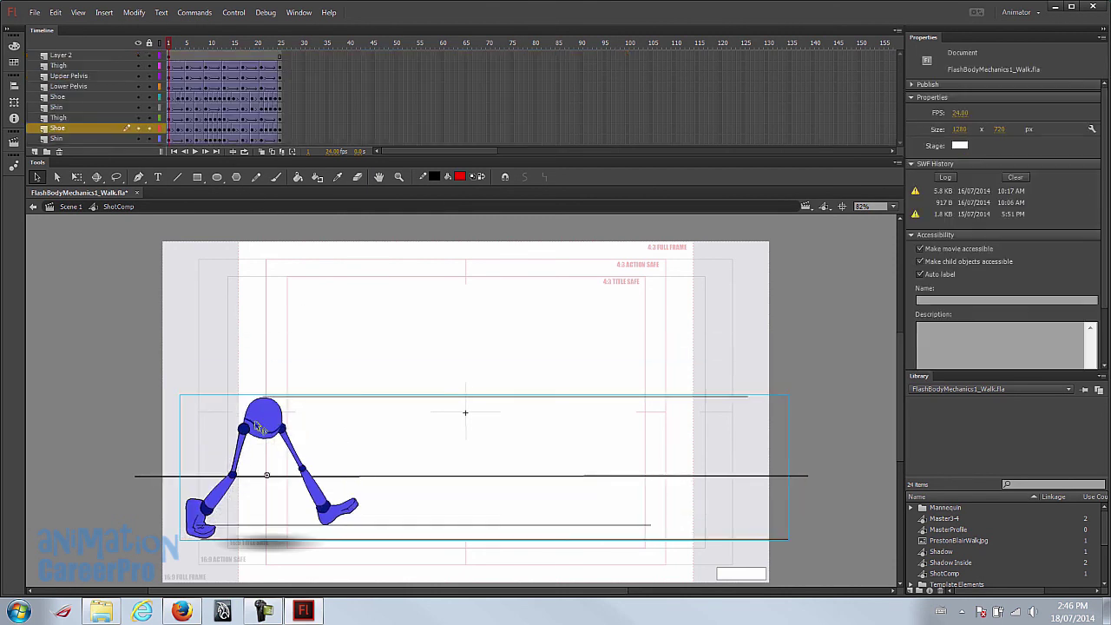
left_click(102, 55)
left_click(138, 56)
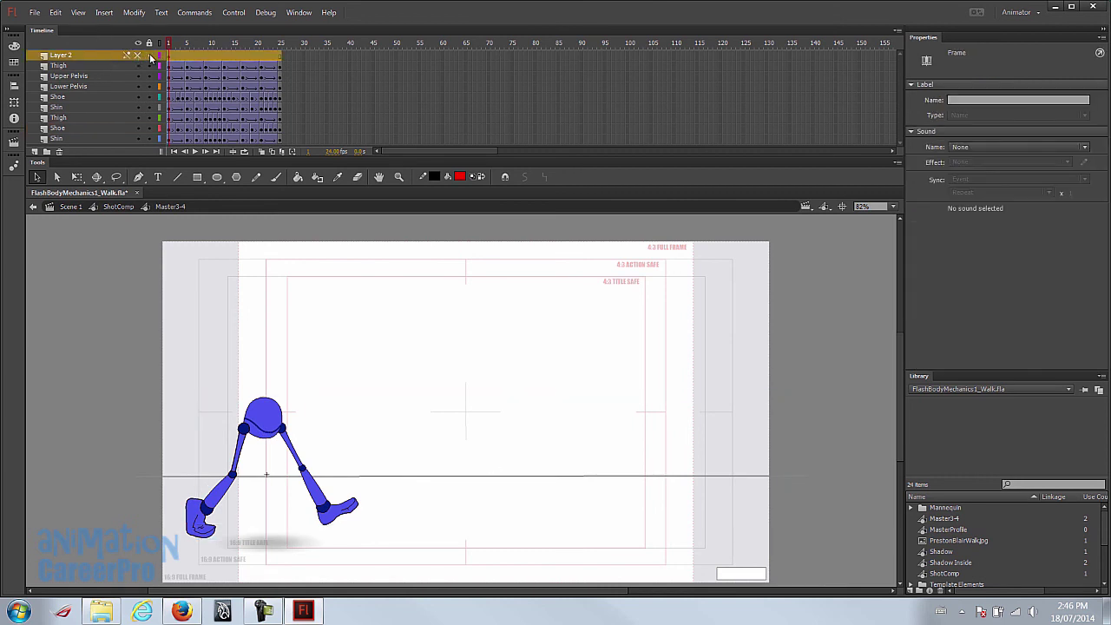
right_click(92, 55)
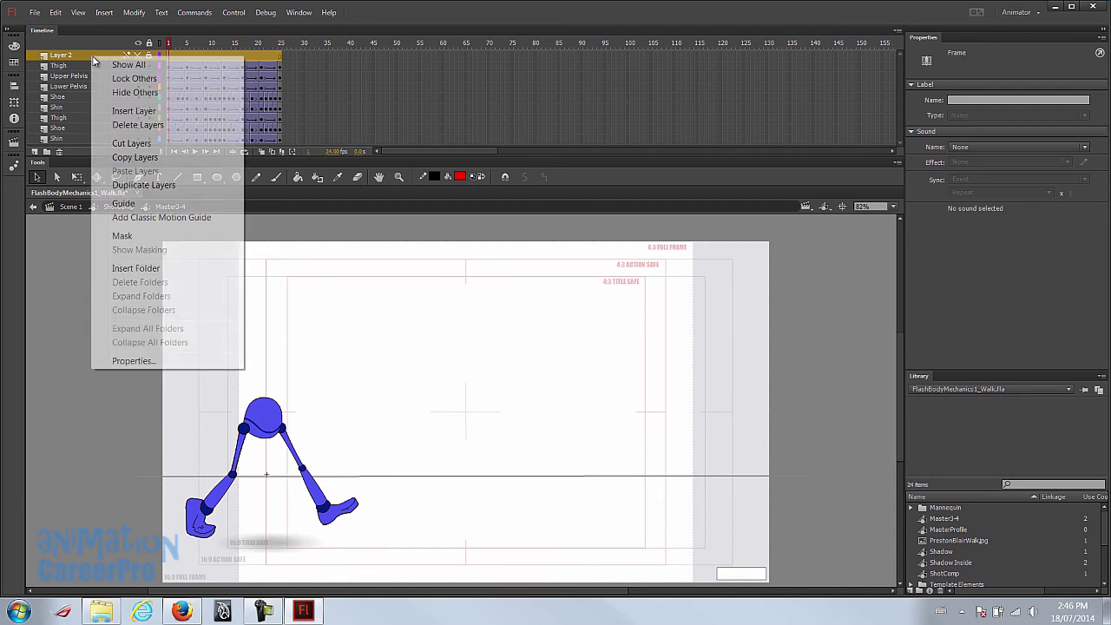
left_click(160, 208)
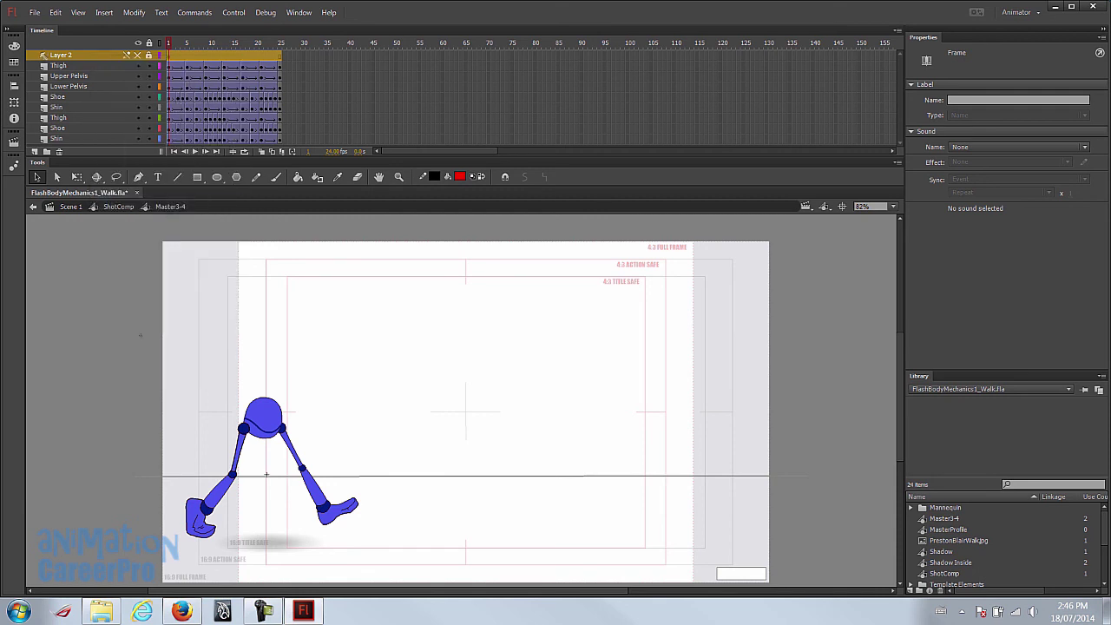
left_click(202, 285)
mouse_move(422, 396)
left_mouse_down()
mouse_move(419, 367)
mouse_move(430, 380)
left_mouse_up()
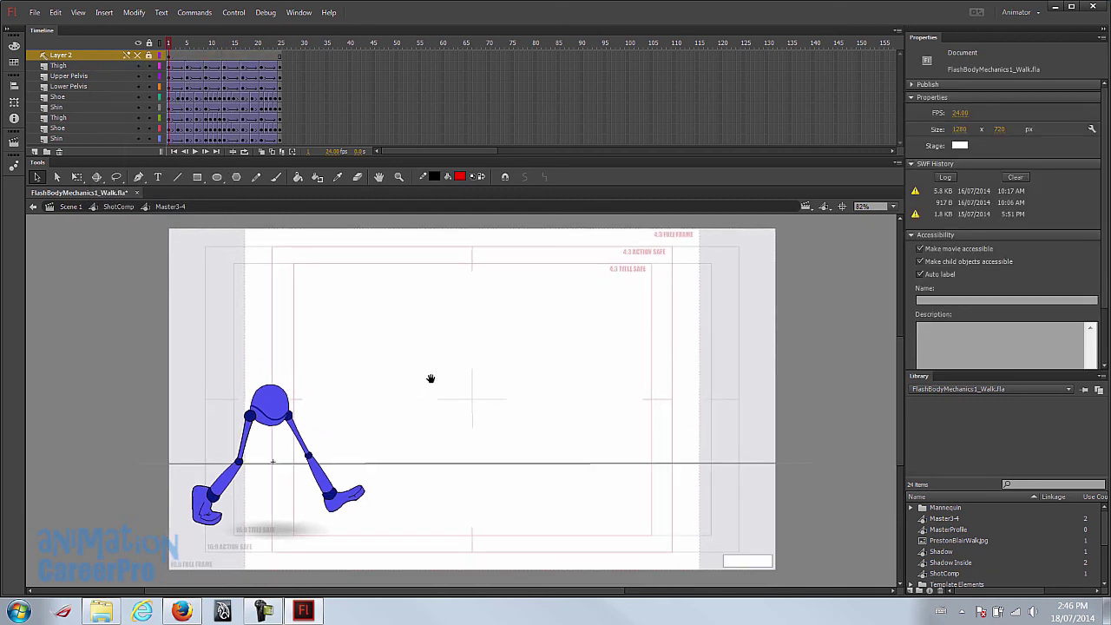
- Reopen ShotComp from Scene 1 and insert a keyframe at frame 50 on the Shadow layer
left_click(70, 207)
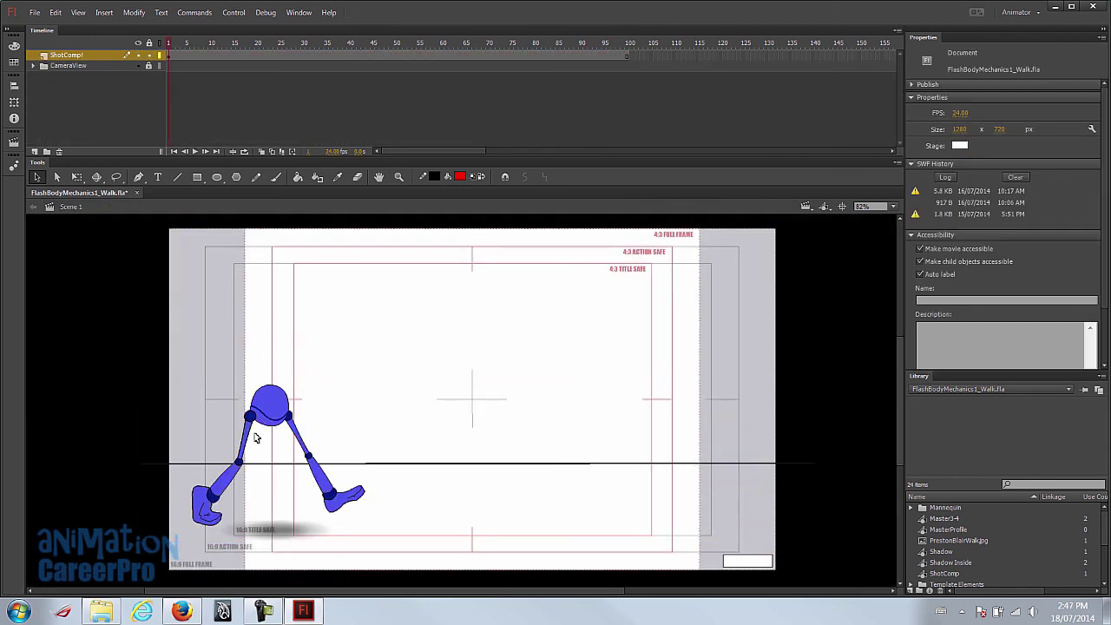
double_click(272, 411)
left_click(275, 408)
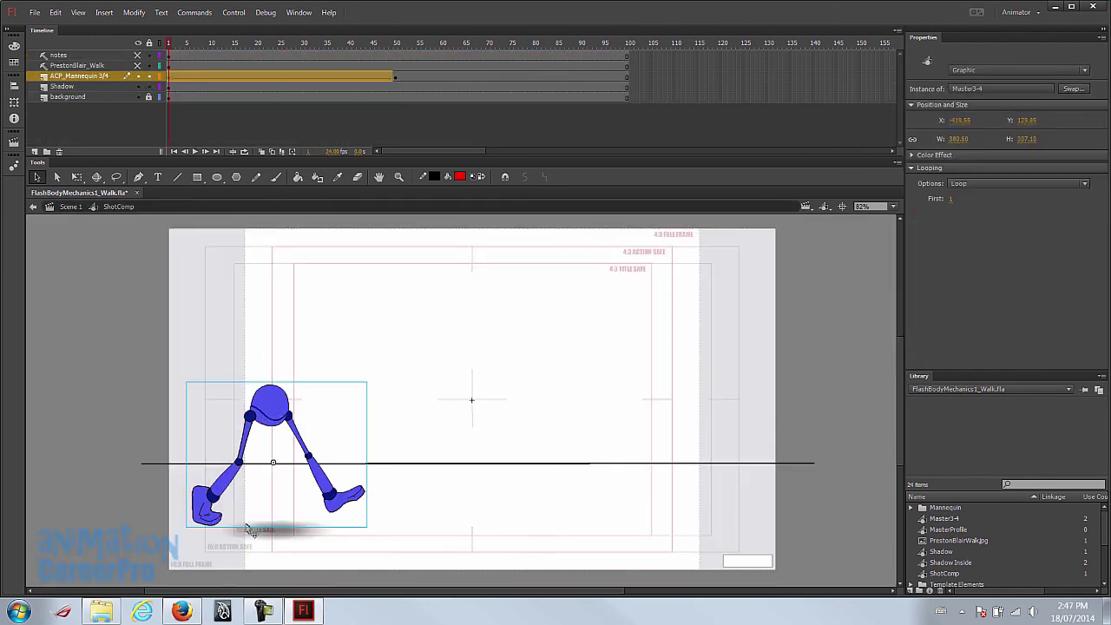
left_click(171, 87)
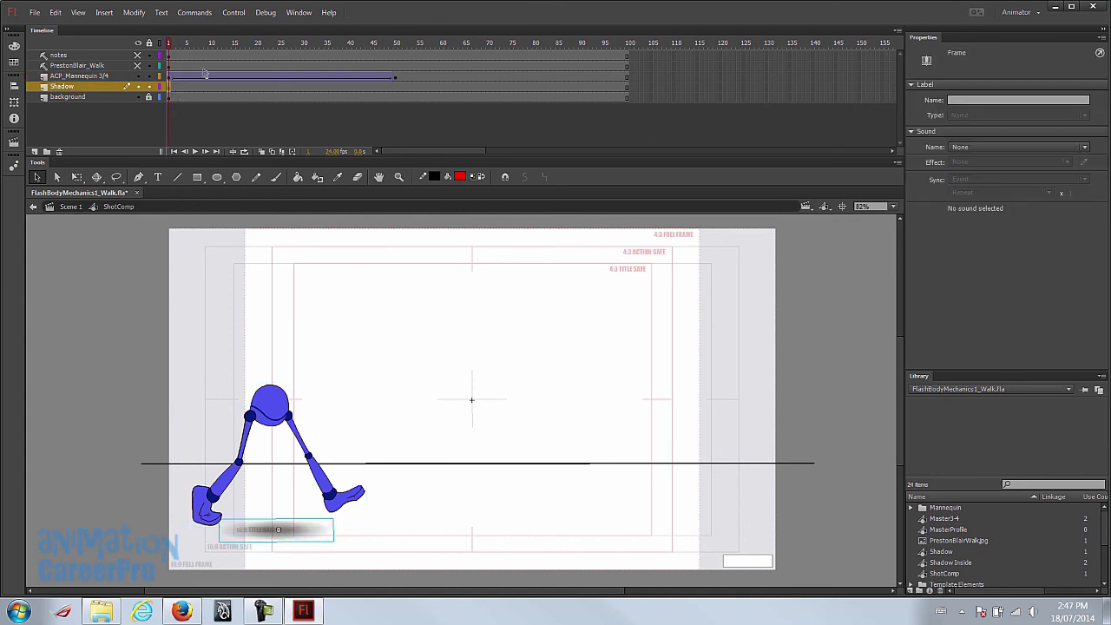
left_click(395, 87)
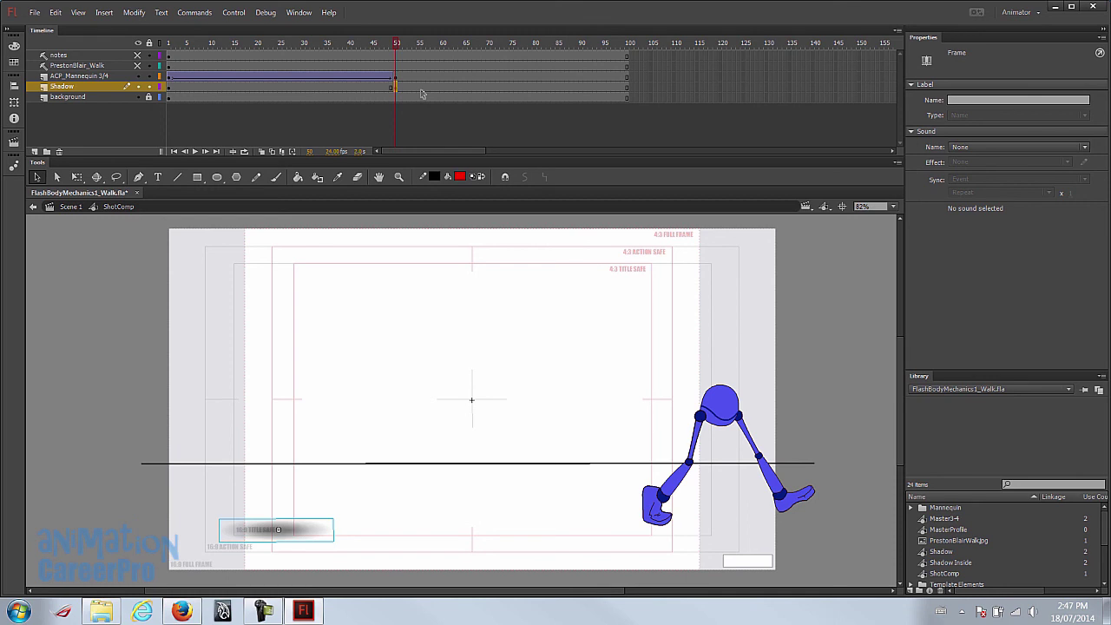
- Move the shadow at frame 50 horizontally beneath the mannequin, to about X 527
left_click(298, 538)
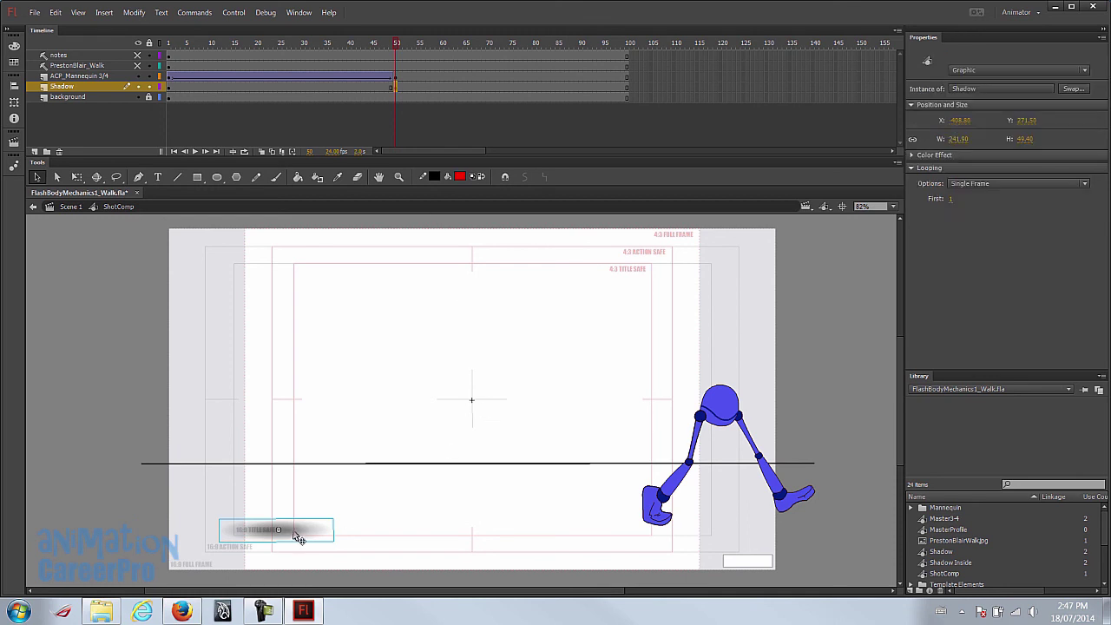
key("shift+Right")
key("shift+Right")
key("shift+Right")
key("shift+Right")
key("shift+Right")
key("shift+Right")
key("shift+Right")
key("shift+Right")
key("shift+Right")
key("shift+Right")
key("shift+Right")
key("shift+Right")
key("shift+Right")
key("shift+Right")
key("shift+Right")
key("shift+Right")
key("shift+Right")
key("shift+Right")
key("shift+Right")
key("shift+Right")
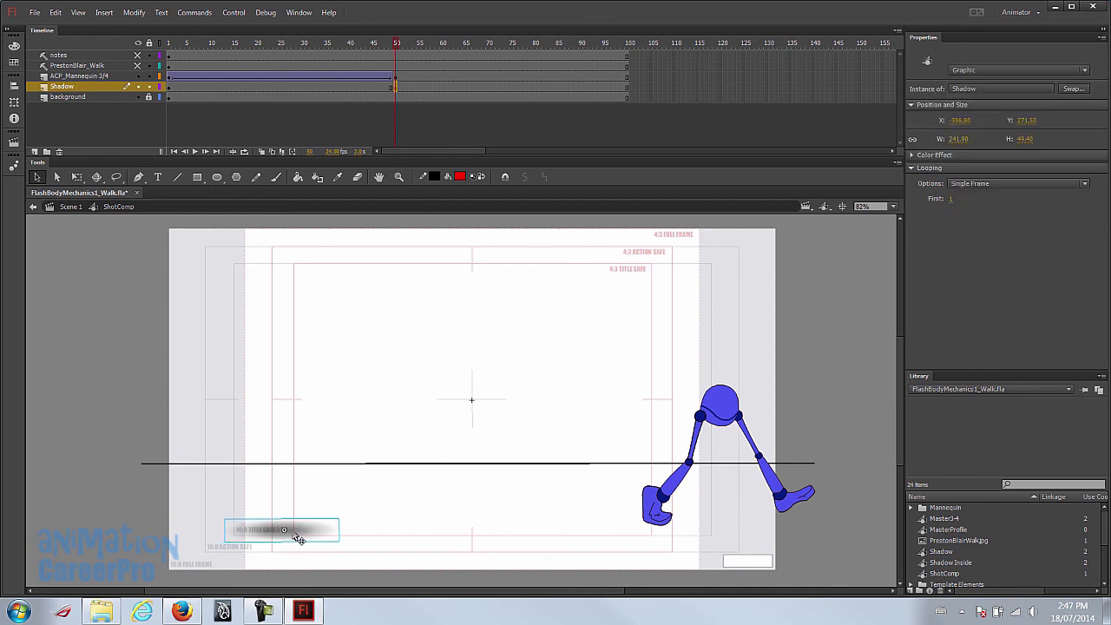
key("shift+Right")
key("shift+Right")
key("shift+Right")
key("shift+Right")
key("shift+Right")
key("shift+Right")
key("shift+Right")
key("shift+Right")
key("shift+Right")
key("shift+Right")
key("shift+Right")
key("shift+Right")
key("shift+Right")
key("shift+Right")
key("shift+Right")
key("shift+Right")
key("shift+Right")
key("shift+Right")
key("shift+Right")
key("shift+Right")
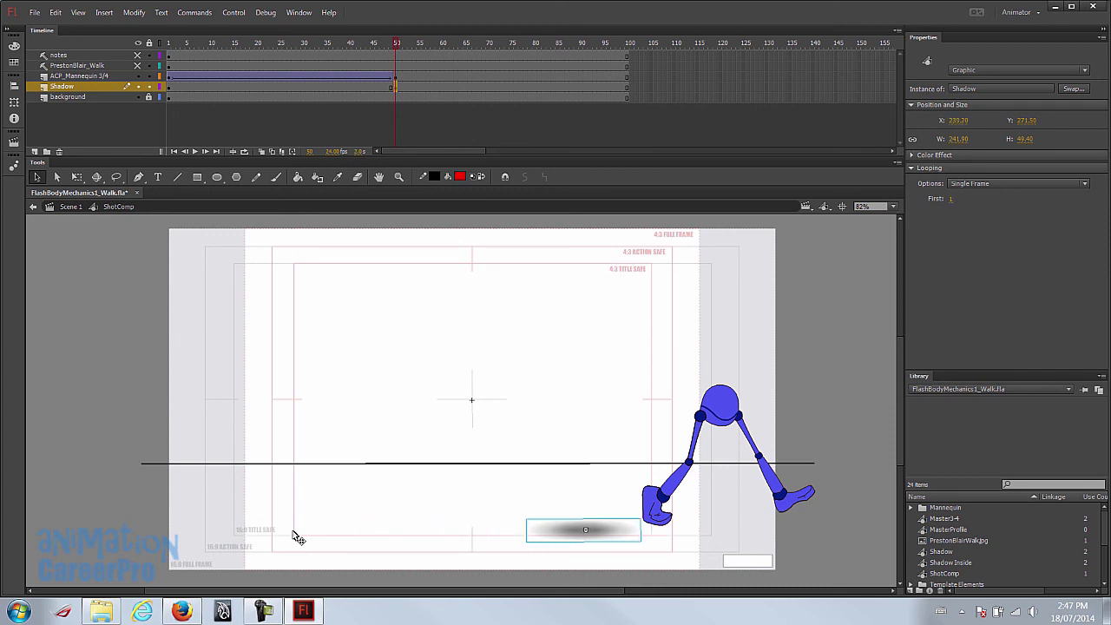
key("shift+Right")
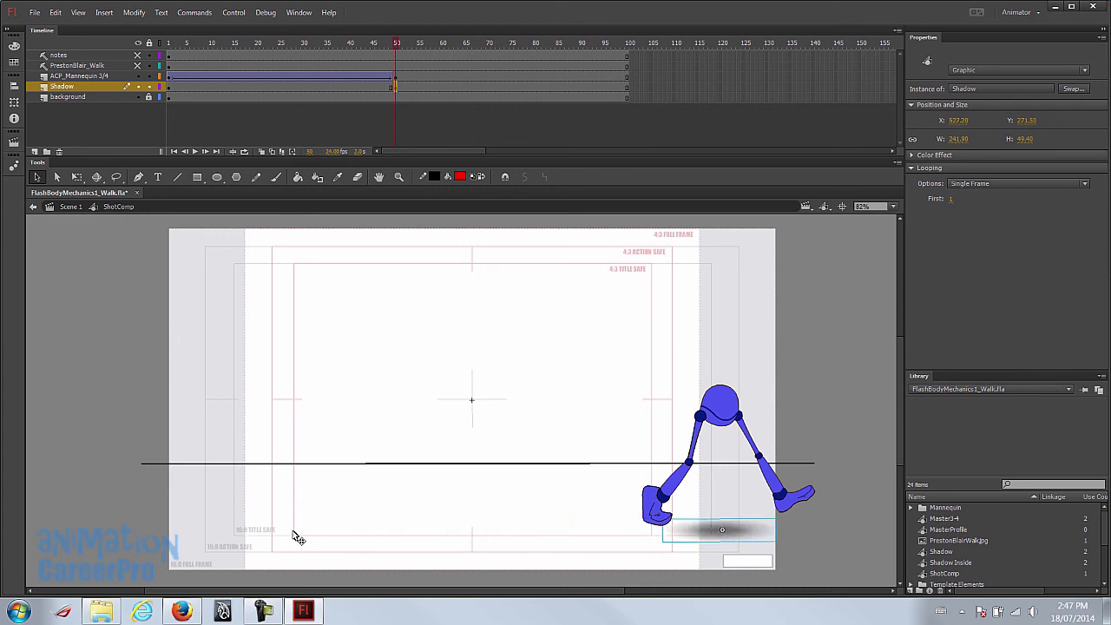
- Create a classic tween on the Shadow layer between frames 1 and 50, and scrub through it to check the movement
right_click(331, 87)
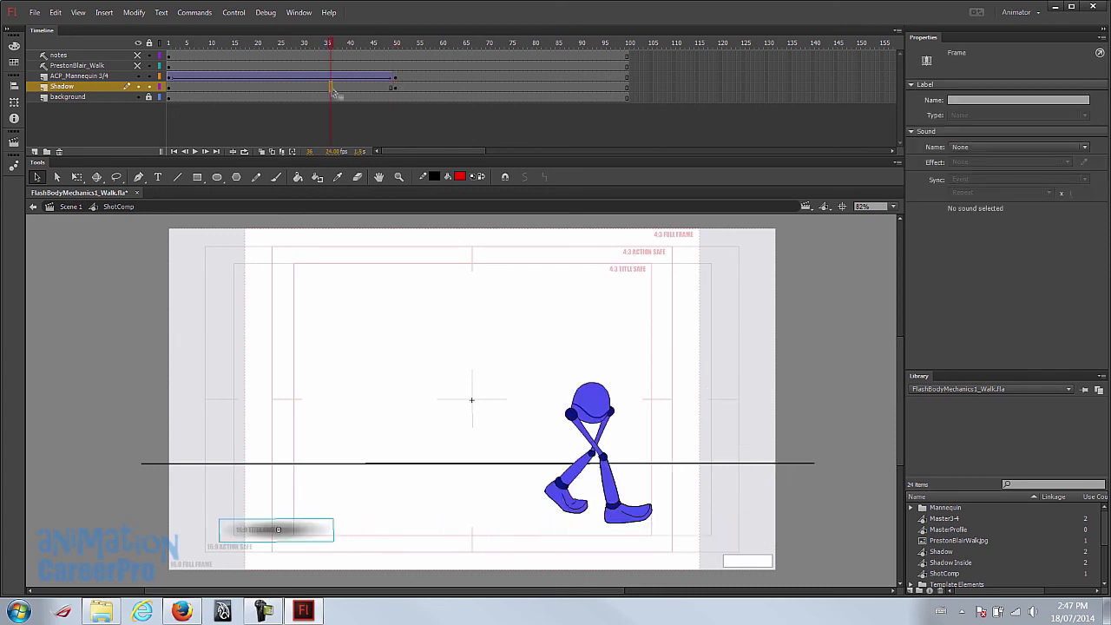
left_click(372, 123)
left_click_drag(171, 44, 394, 48)
- Remove frames 51 to 100 from all layers of the ShotComp timeline
left_click(399, 55)
key("comma")
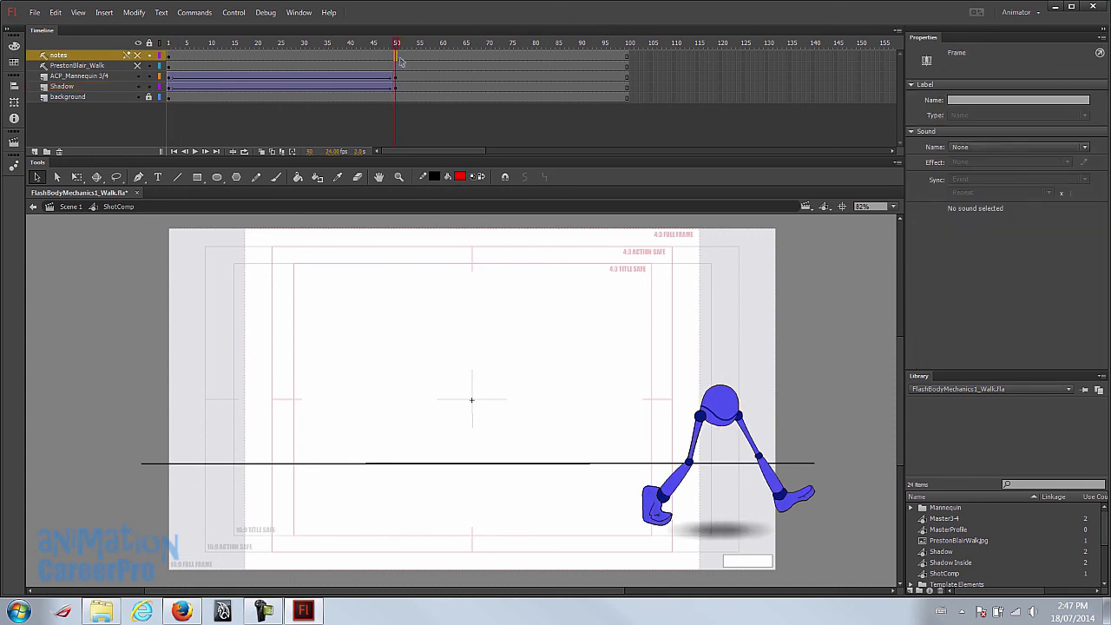
left_click(628, 98, "shift")
right_click(569, 88)
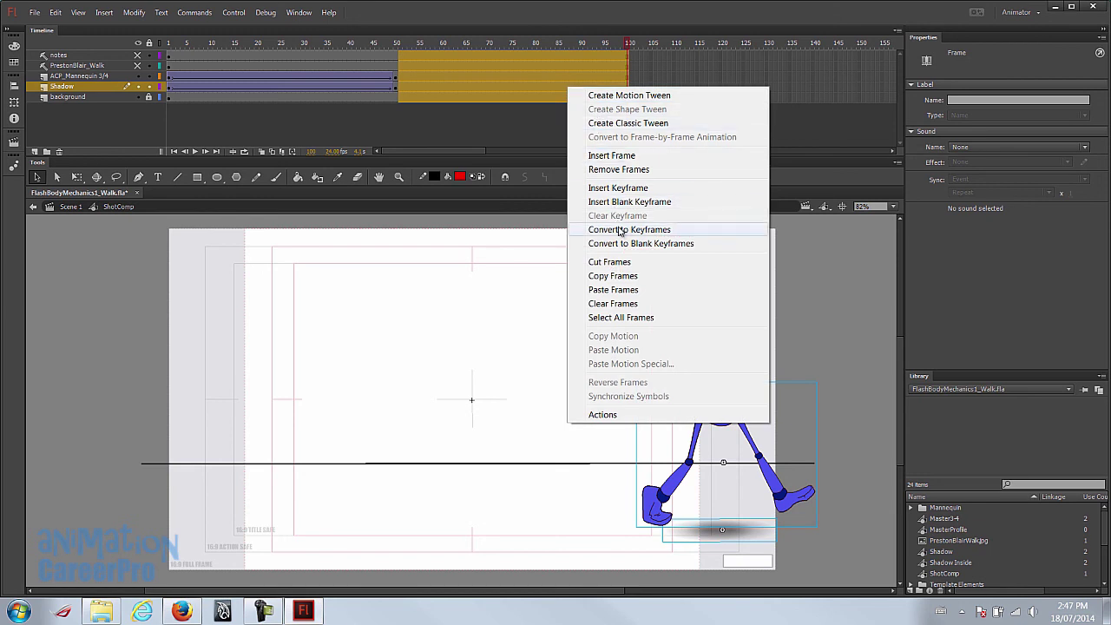
left_click(612, 169)
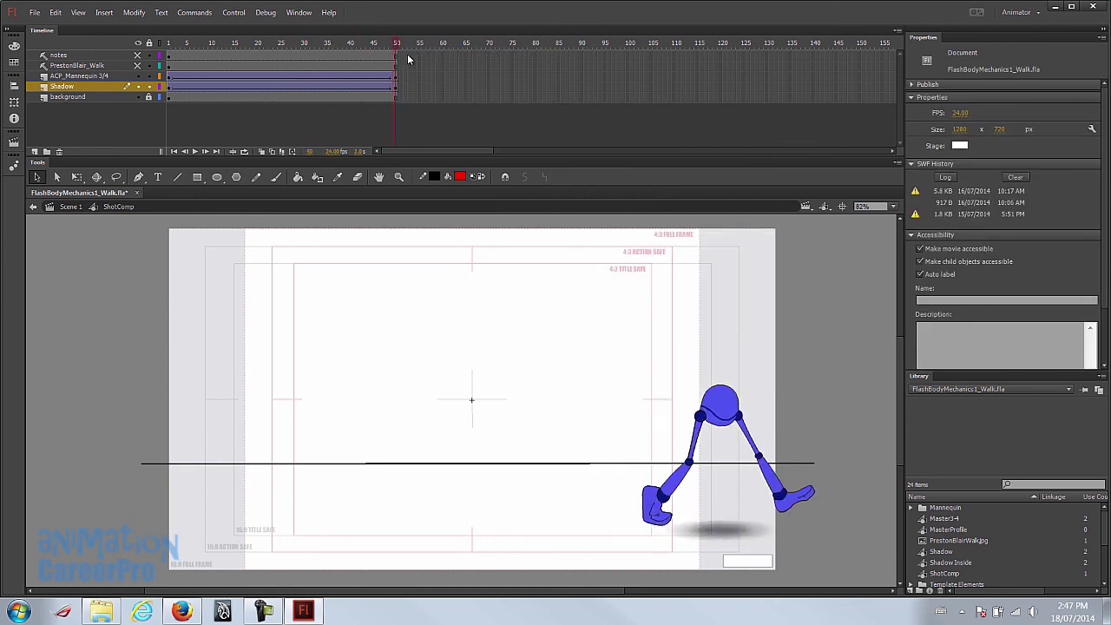
- Play the walk animation from frame 50 and scrub the early frames to check the feet and shadow movement
key("Return")
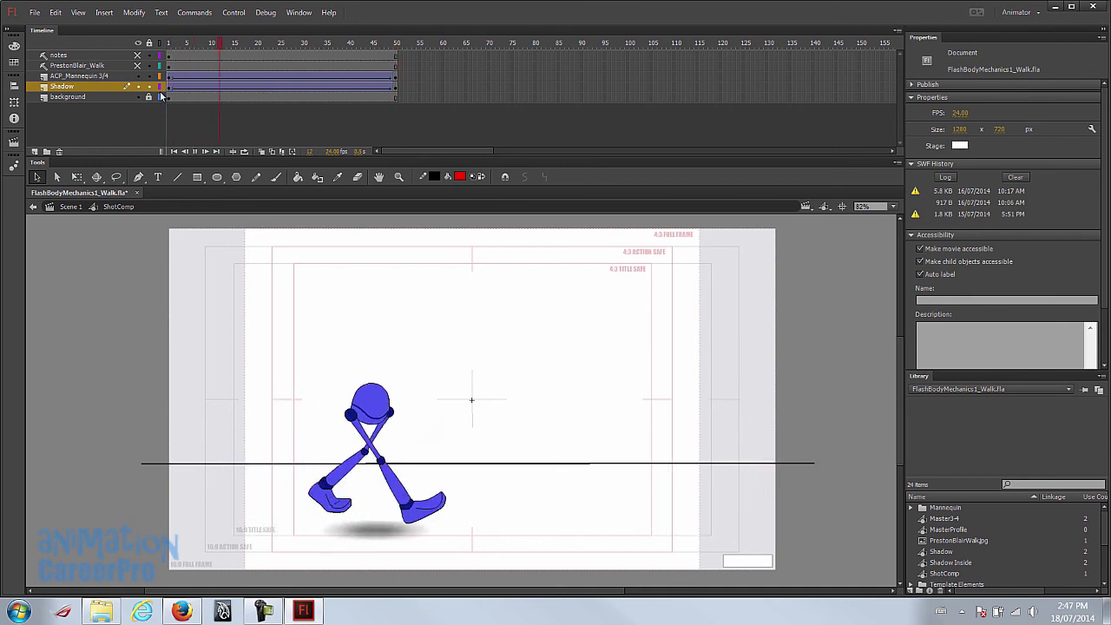
left_click(169, 46)
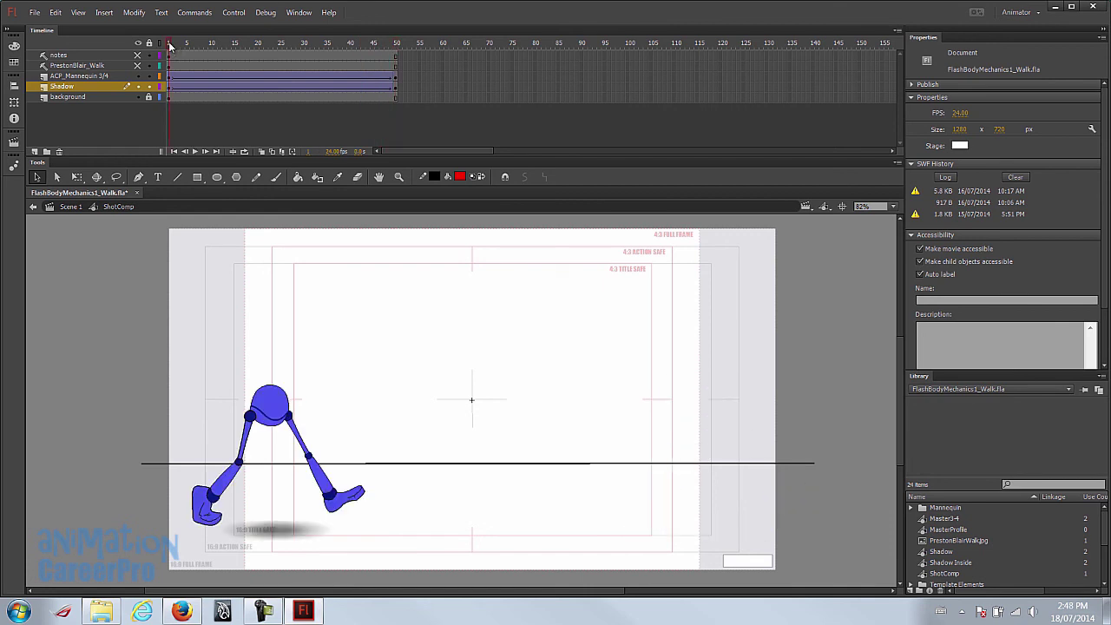
left_click_drag(169, 46, 220, 54)
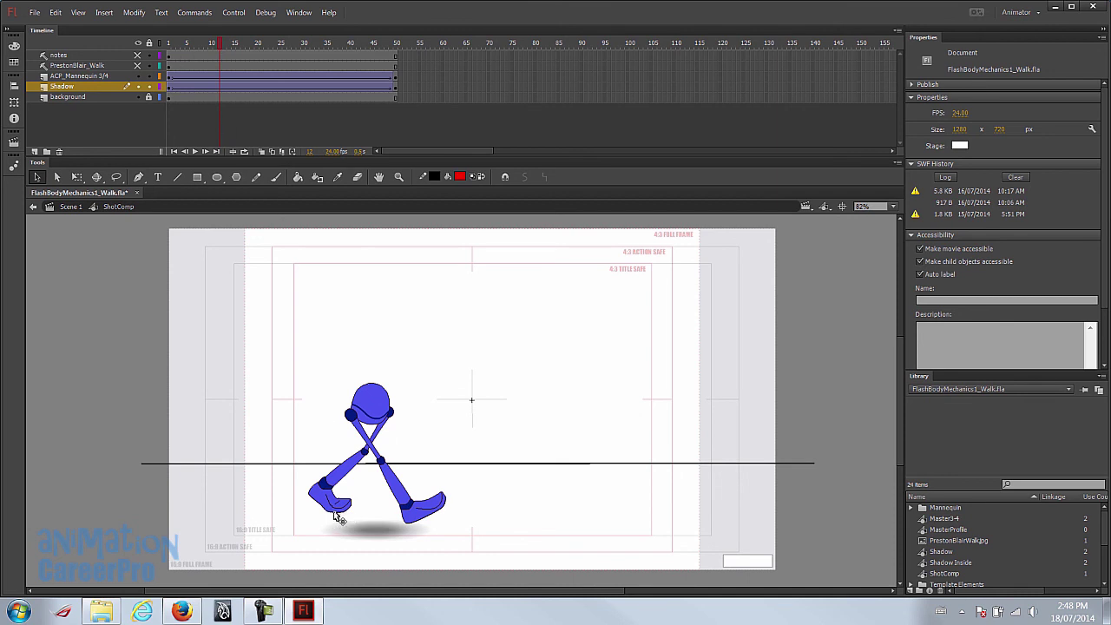
left_click_drag(220, 43, 263, 41)
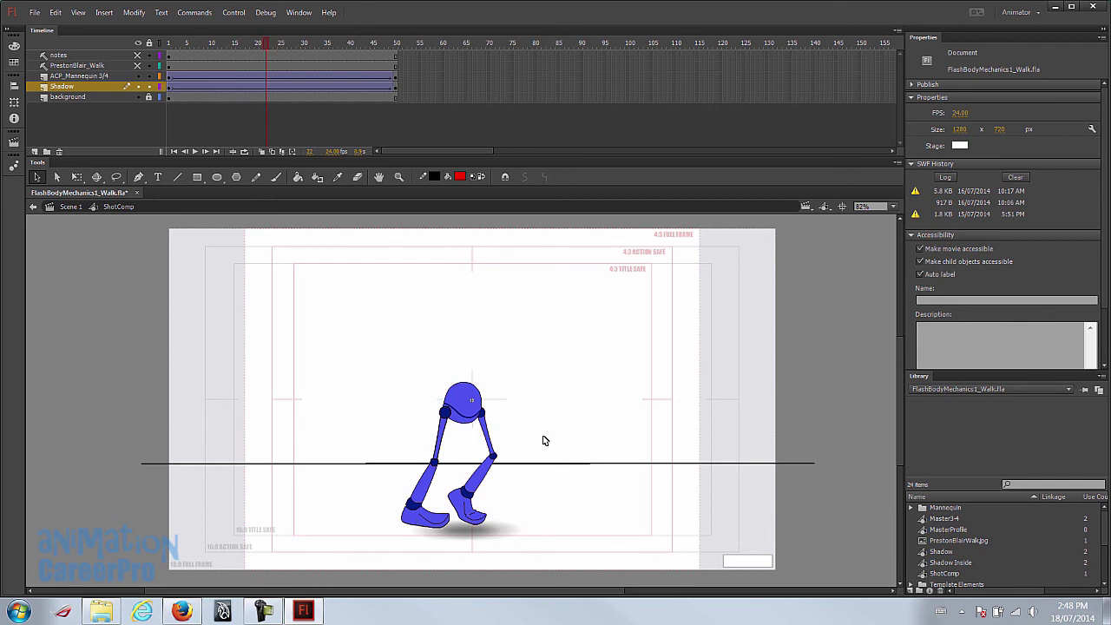
left_click_drag(268, 49, 170, 137)
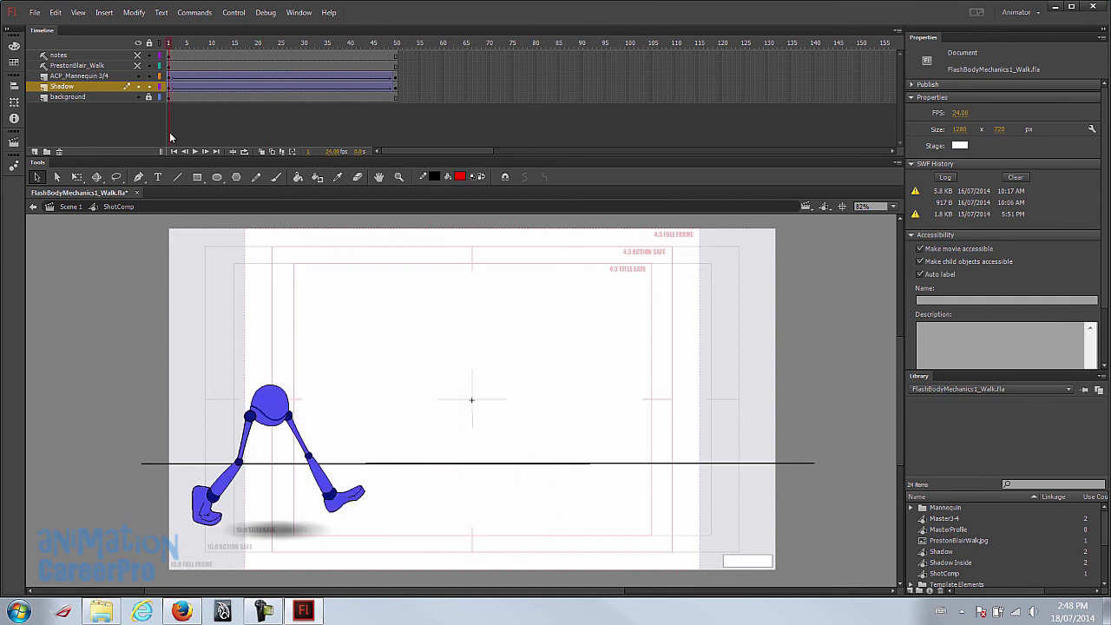
- Briefly show the PrestonBlair_Walk reference layer, hide it again, and scrub the first half of the walk
left_click(137, 65)
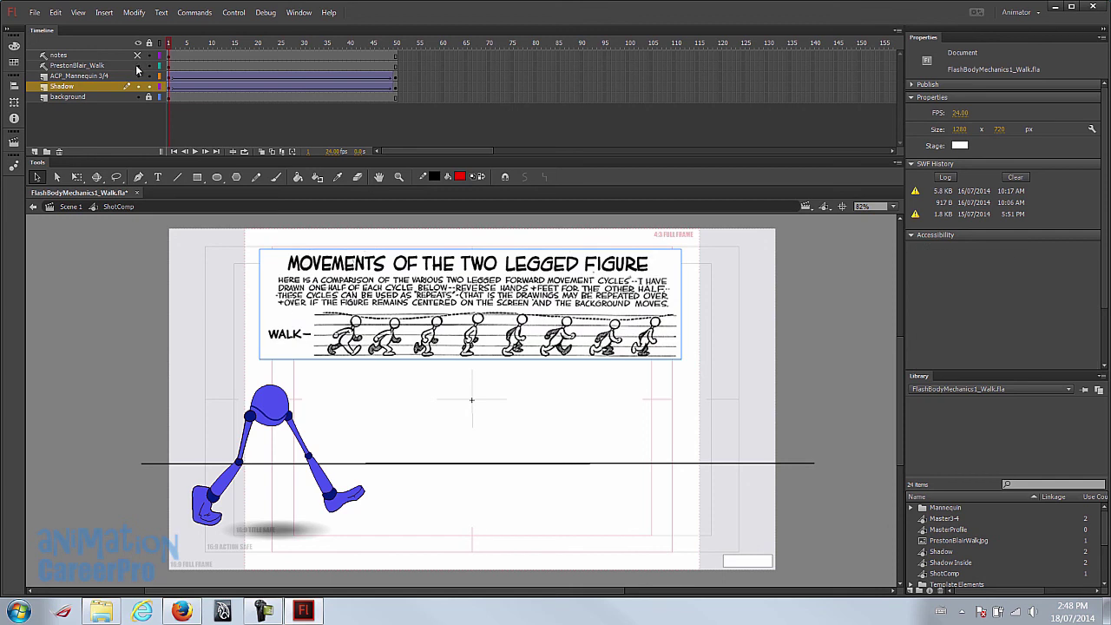
left_click(137, 66)
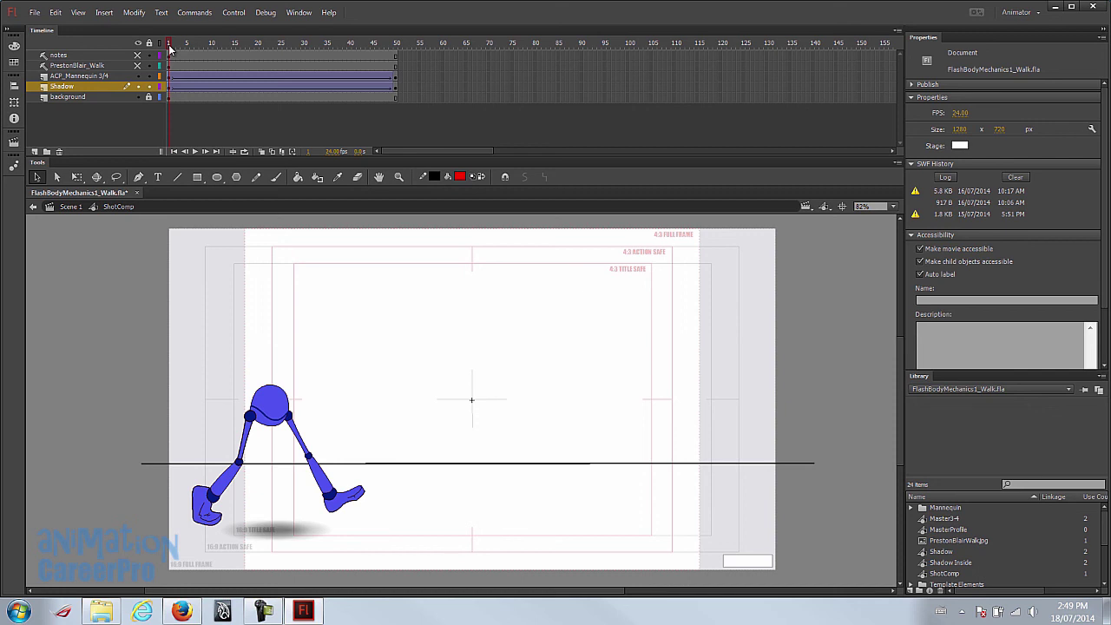
left_click_drag(171, 50, 281, 44)
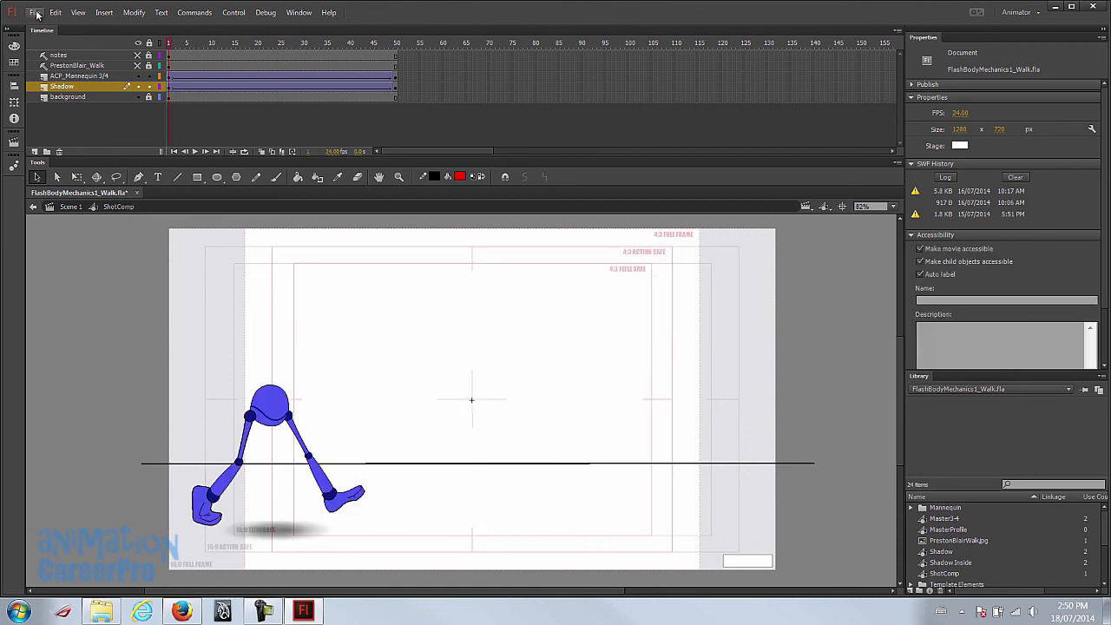
left_click(36, 13)
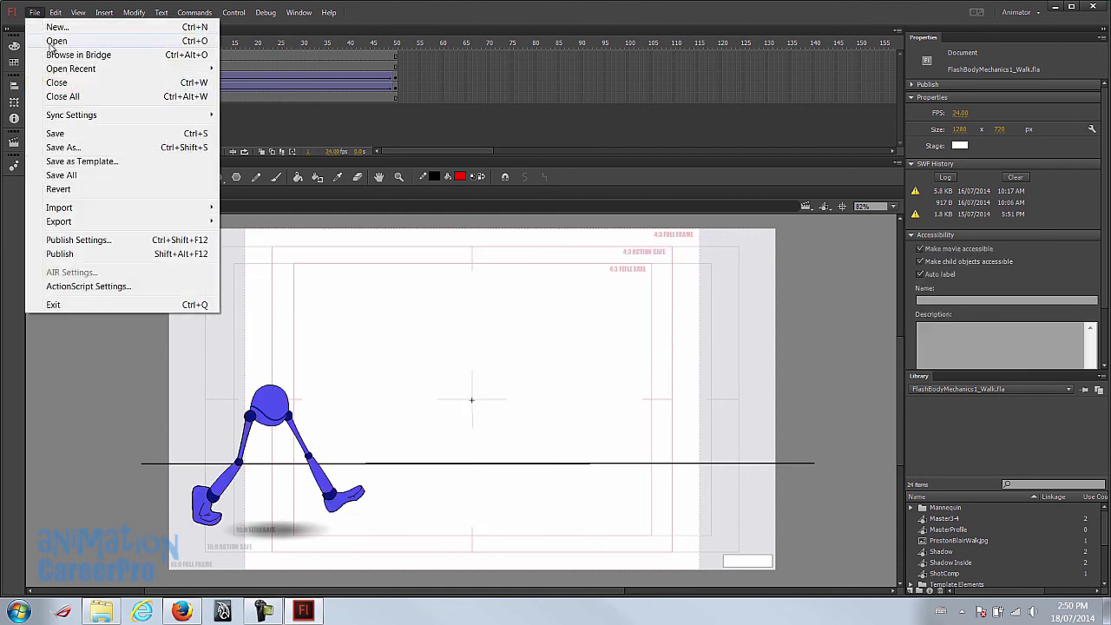
left_click(79, 147)
left_click(538, 214)
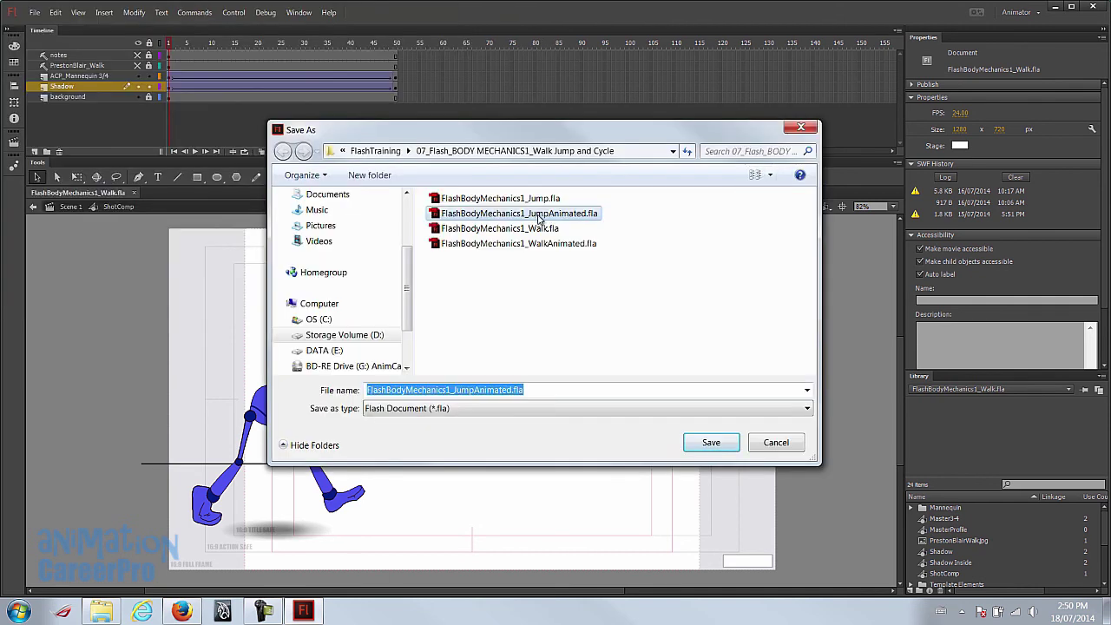
left_click(477, 392)
left_click(477, 393)
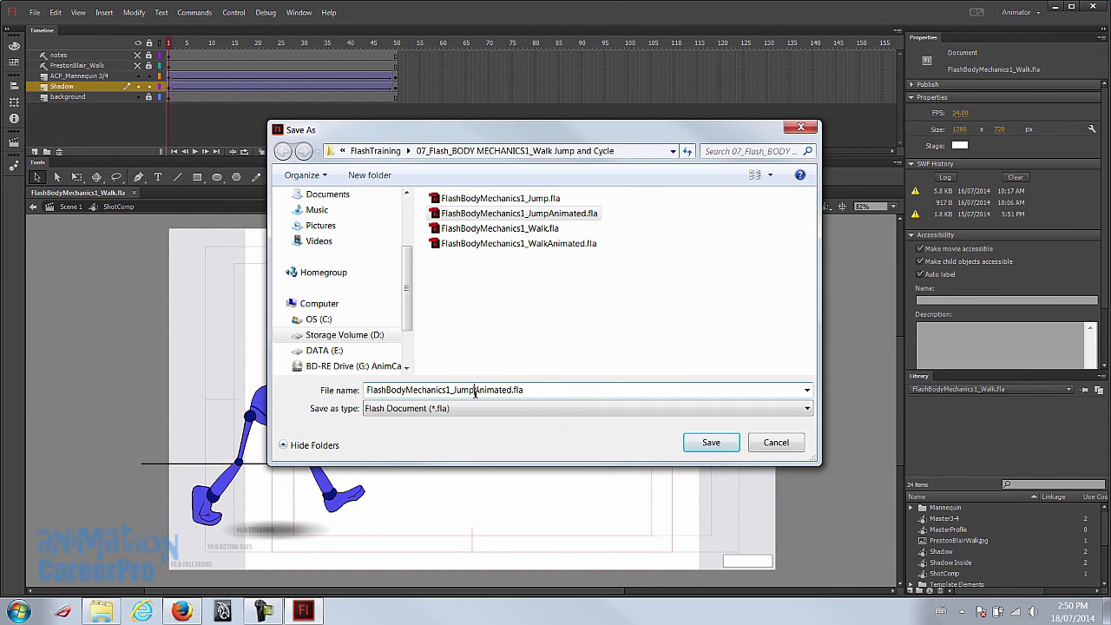
left_click_drag(475, 391, 513, 391)
left_click_drag(546, 133, 462, 39)
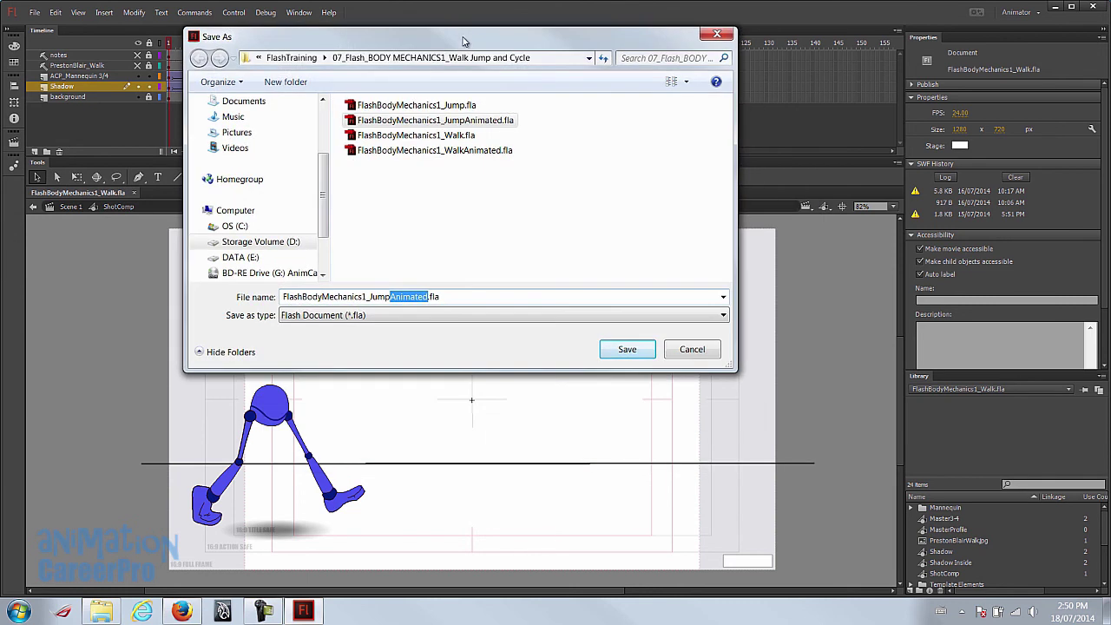
left_click(691, 350)
- Export the walk animation as a 1280 × 720 video, stopping at the last frame and converting it in Adobe Media Encoder
left_click(35, 12)
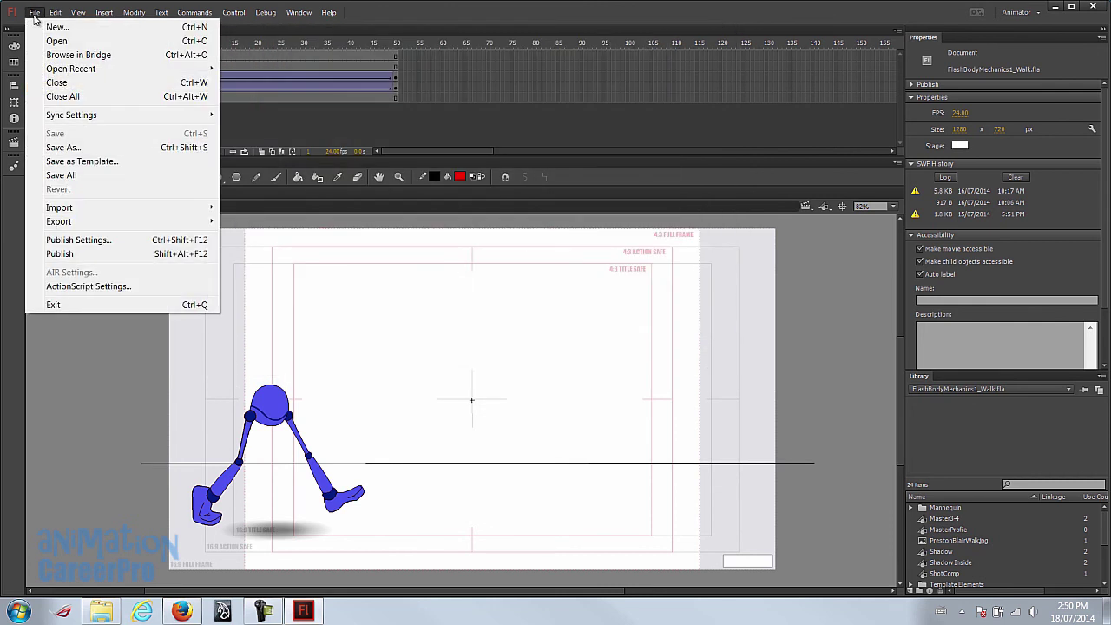
mouse_move(78, 222)
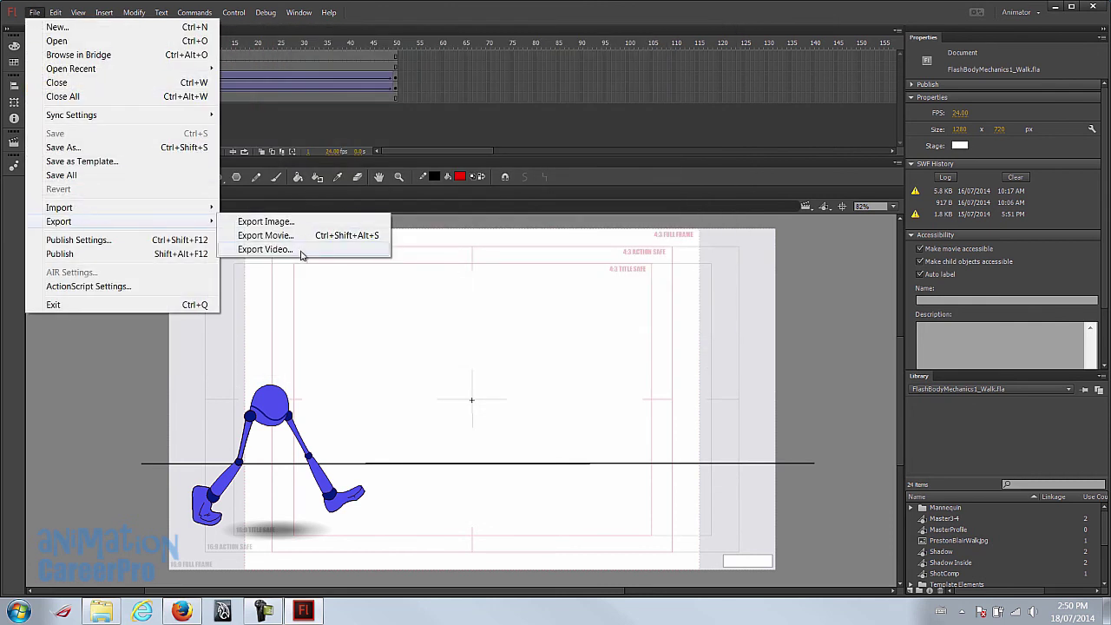
left_click(301, 249)
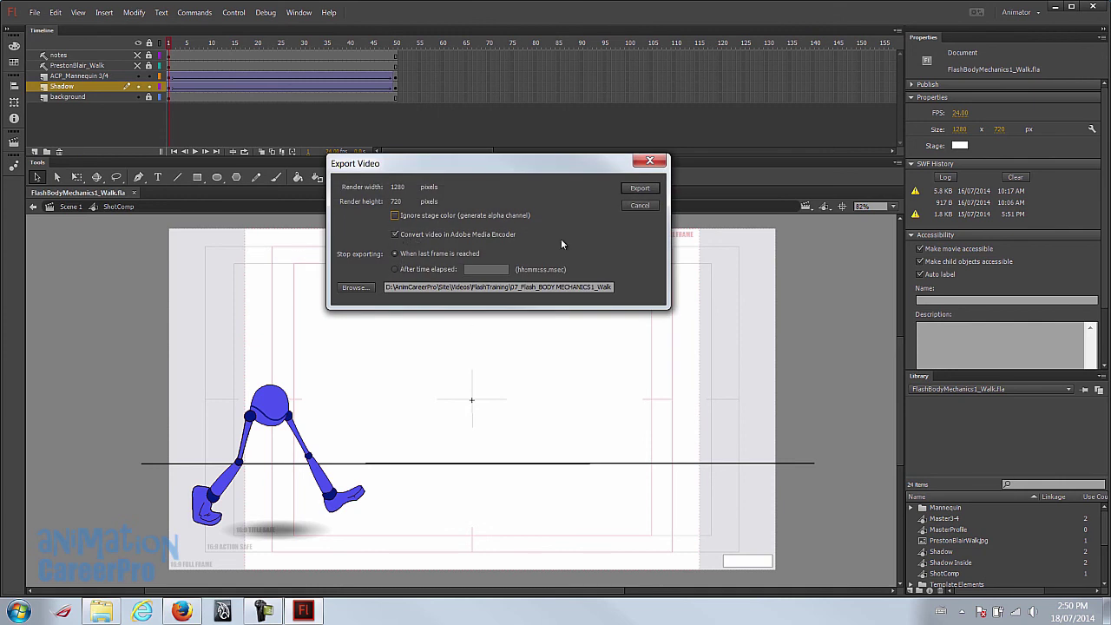
left_click(653, 191)
left_click(604, 329)
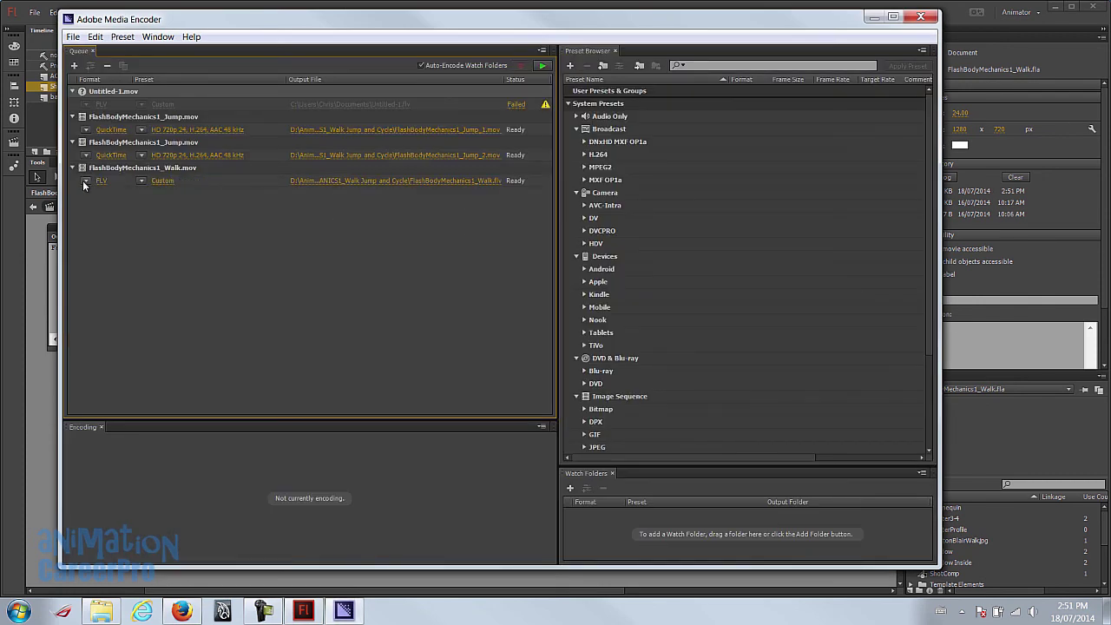
- Set the queued FlashBodyMechanics1_Walk.mov output format to QuickTime and review its HD 720p 24, H.264 preset settings
left_click(85, 181)
left_click(113, 499)
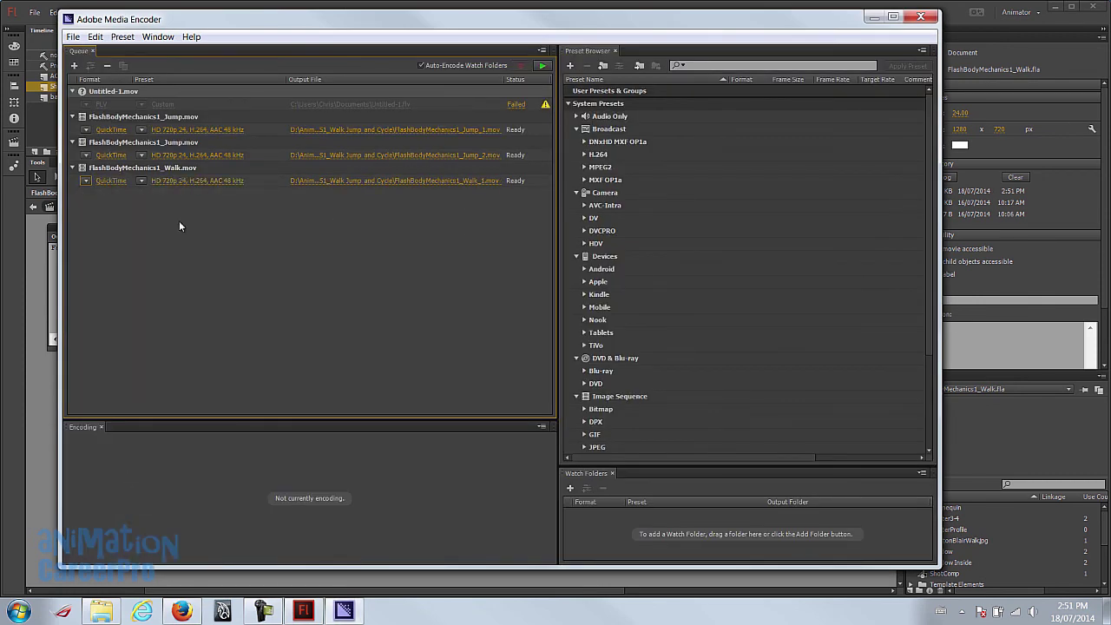
left_click(183, 182)
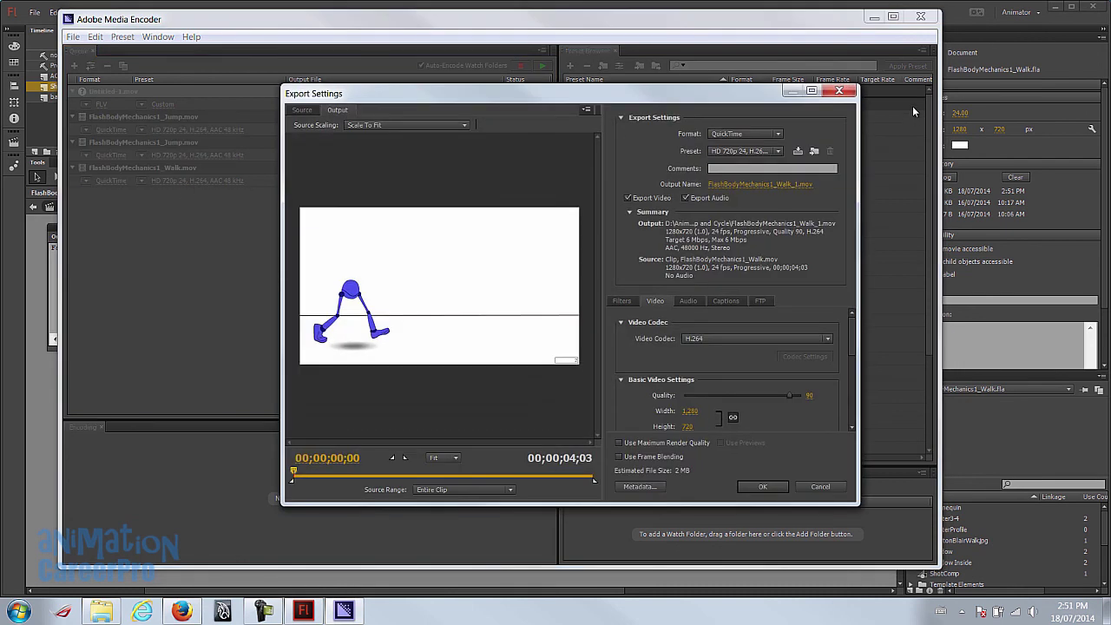
left_click(839, 92)
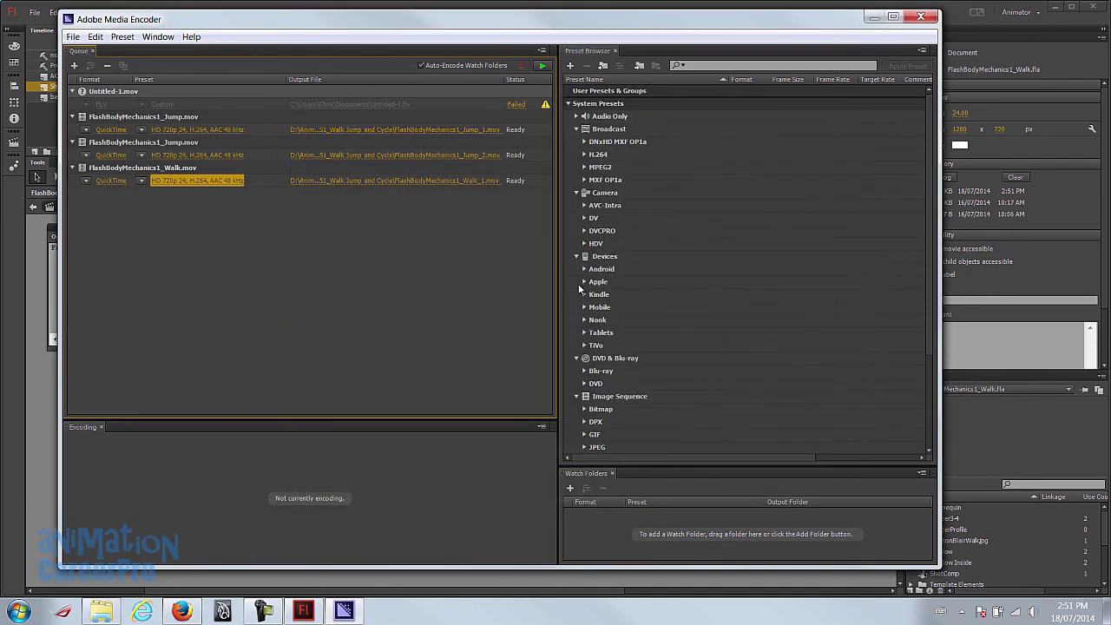
left_click(310, 181)
left_click(249, 317)
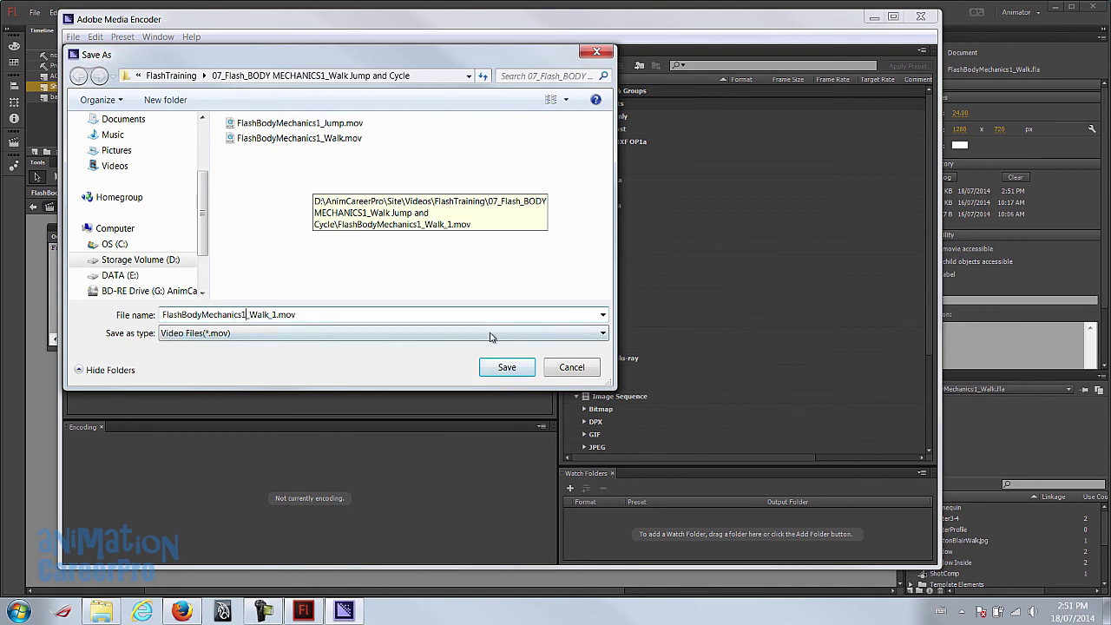
left_click(591, 371)
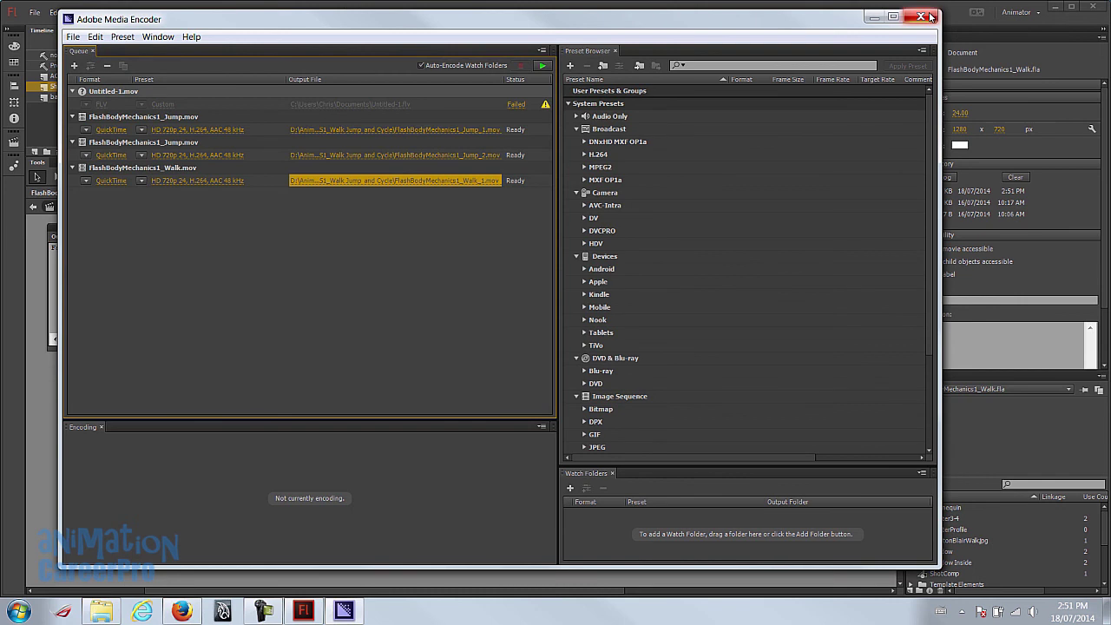